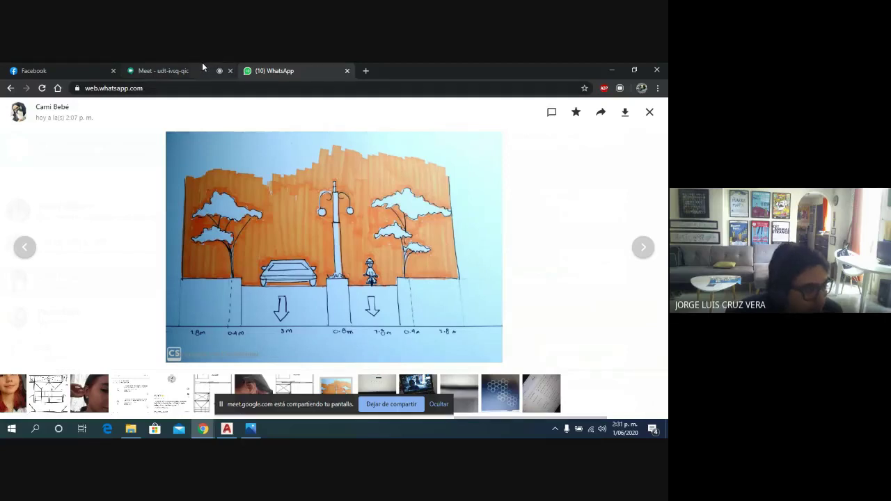
Return to the Google Meet call and stop sharing the screen.
left_click(161, 69)
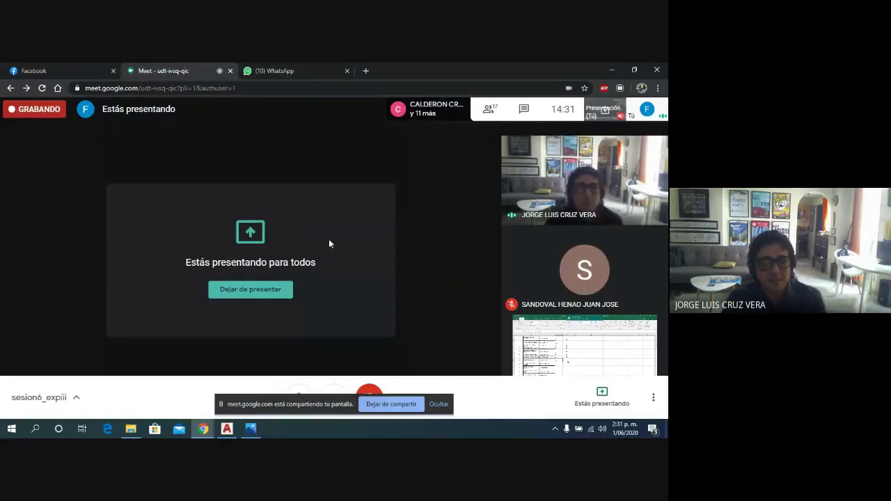
left_click(299, 392)
left_click(391, 404)
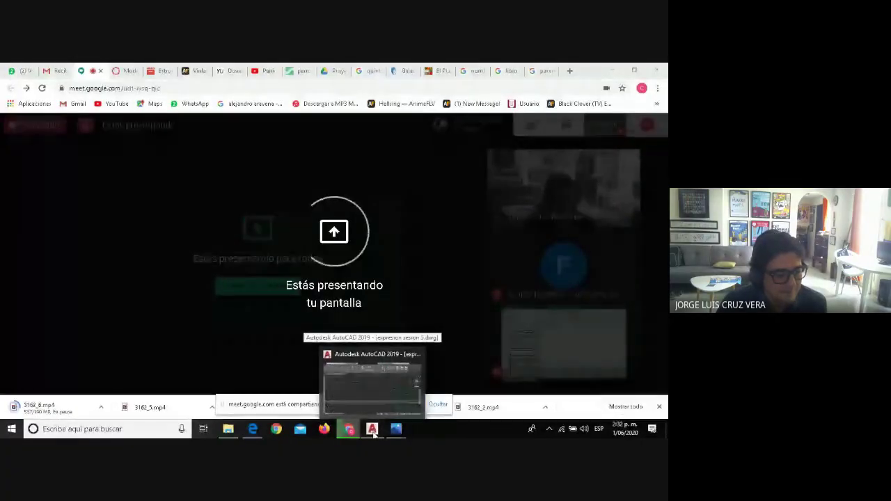
Switch to AutoCAD and examine the trapezoid paving rows, green diamond pieces and central parallel lines in expresion sesion 5.dwg.
left_click(374, 431)
scroll(297, 344, "down", 3)
middle_click_drag(297, 344, 279, 265)
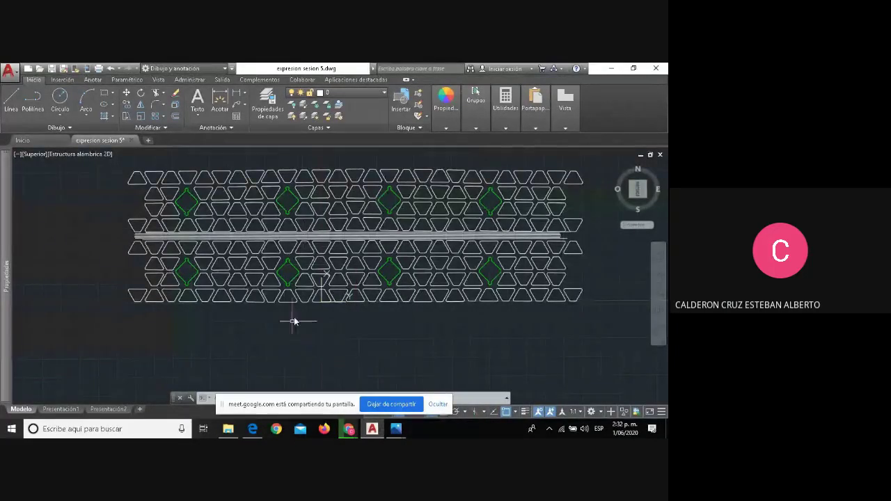
scroll(321, 281, "up", 2)
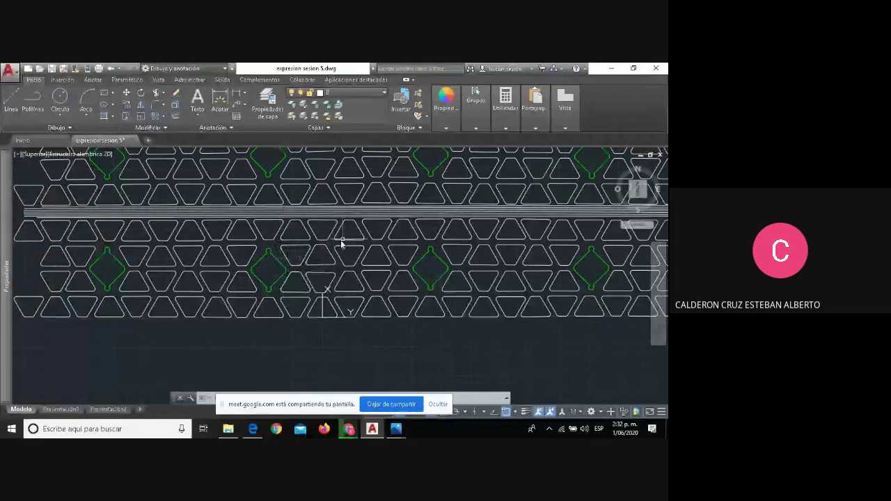
scroll(318, 254, "up", 2)
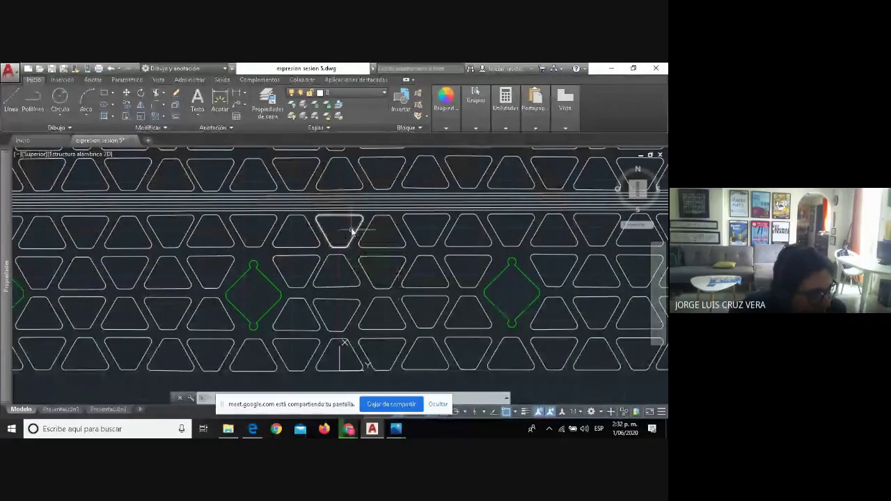
scroll(351, 231, "down", 3)
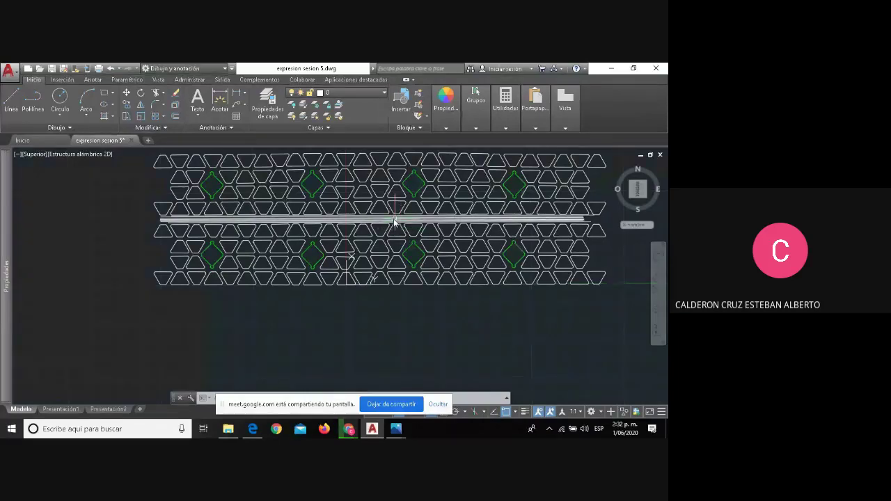
scroll(394, 222, "up", 10)
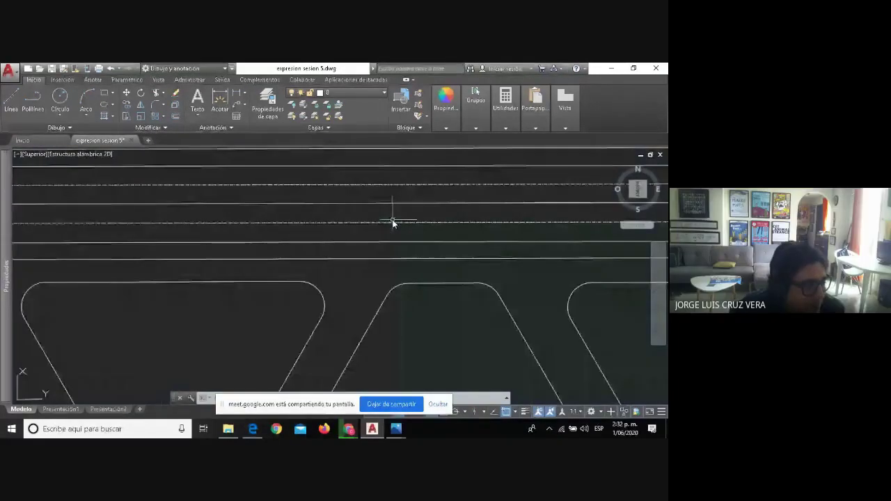
scroll(371, 191, "down", 6)
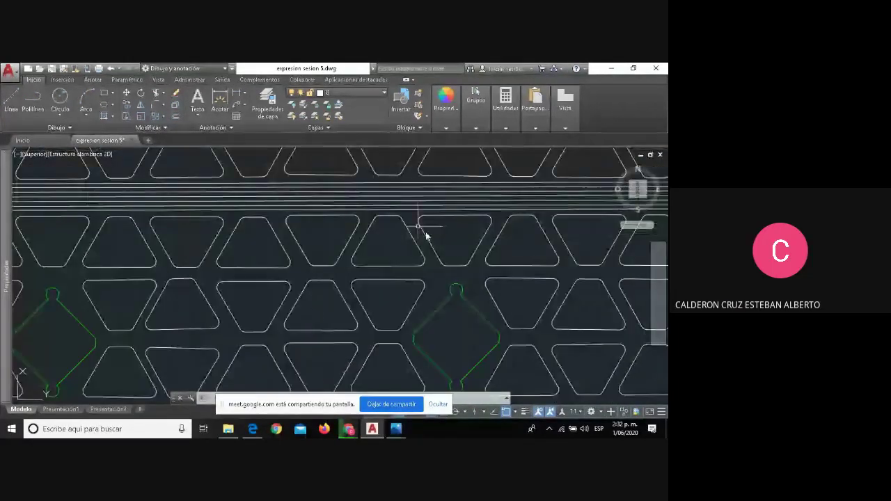
scroll(445, 320, "down", 3)
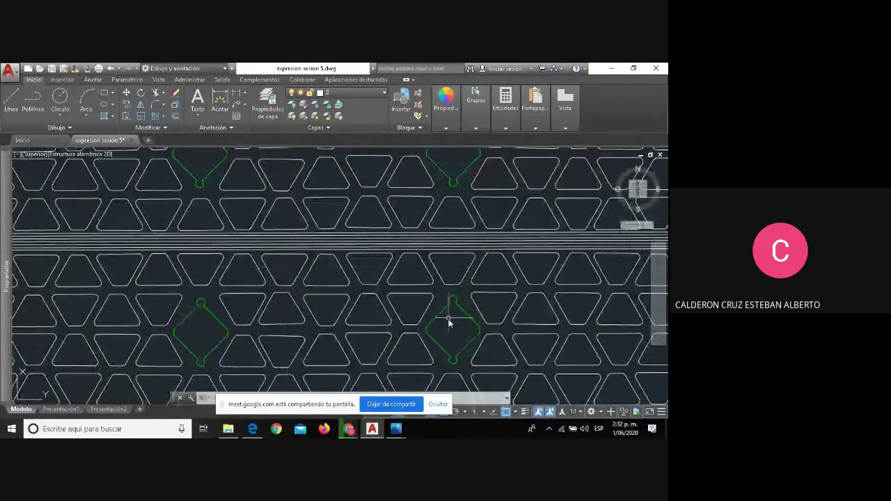
scroll(434, 330, "down", 5)
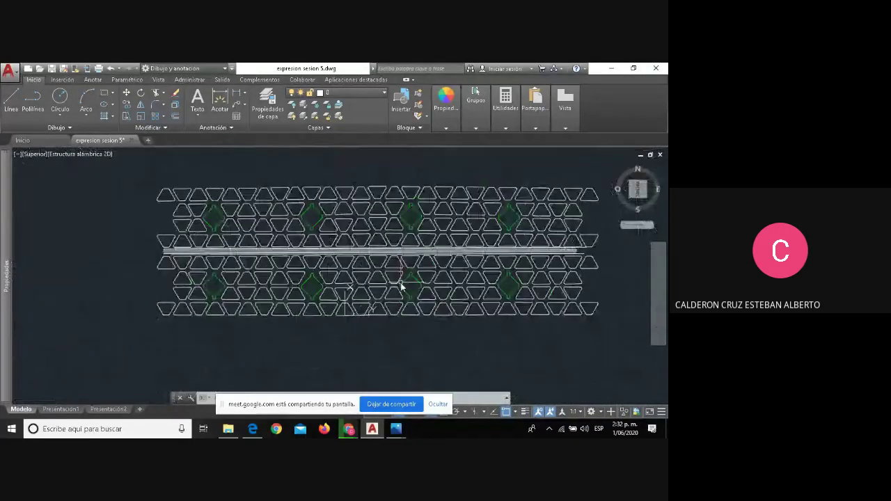
scroll(400, 296, "up", 2)
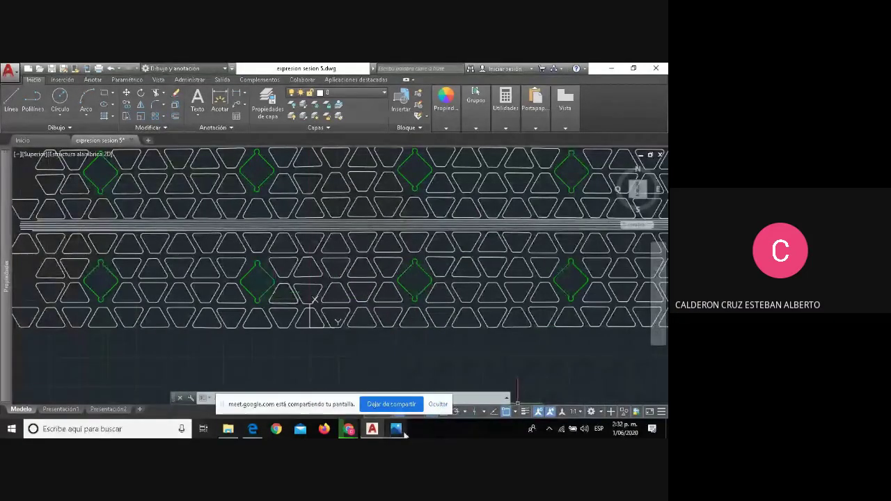
Switch to Photos to view the wide avenue section sketch with buses and tram, and return to the AutoCAD drawing.
mouse_move(404, 433)
left_click(362, 389)
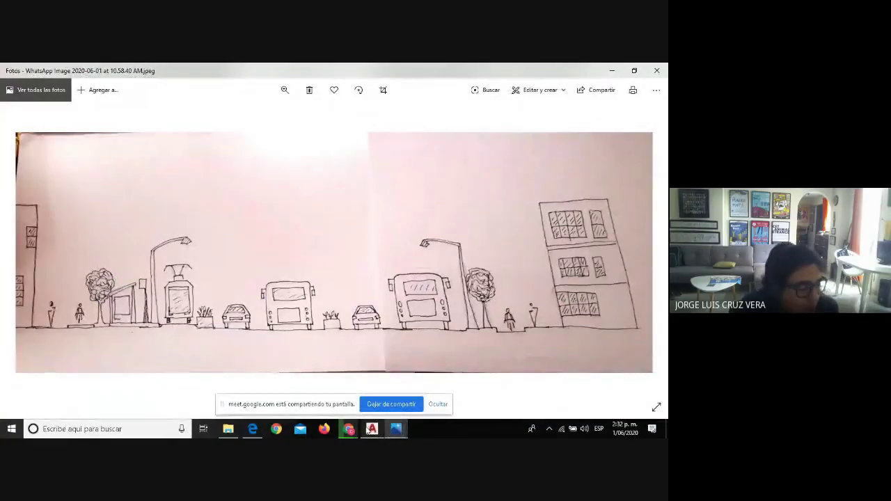
left_click(371, 428)
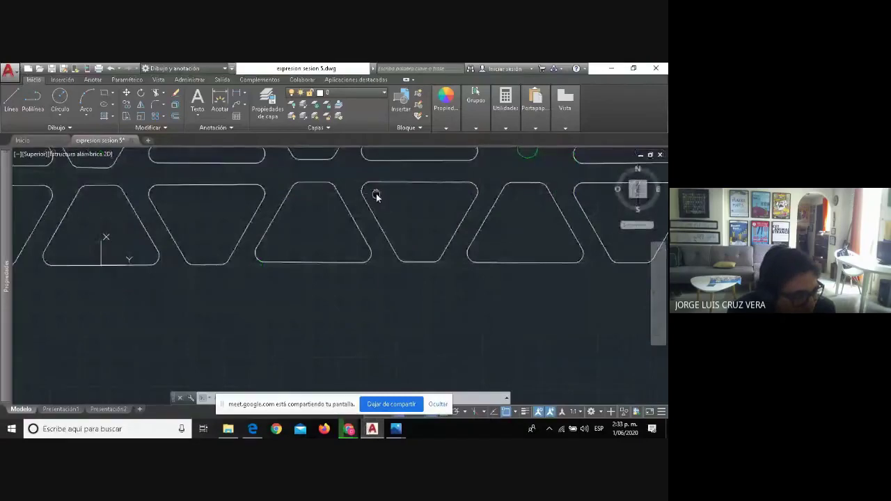
Examine the lower trapezoid rows around the green diamond pieces up close, and show the whole paving pattern.
mouse_move(376, 193)
middle_mouse_down()
mouse_move(392, 293)
mouse_move(387, 261)
middle_mouse_up()
scroll(387, 263, "down", 3)
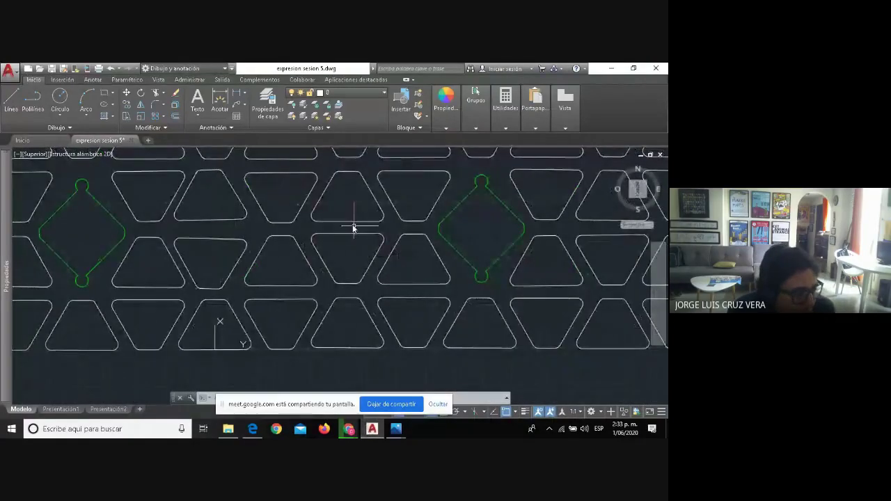
scroll(338, 218, "down", 2)
scroll(338, 221, "up", 2)
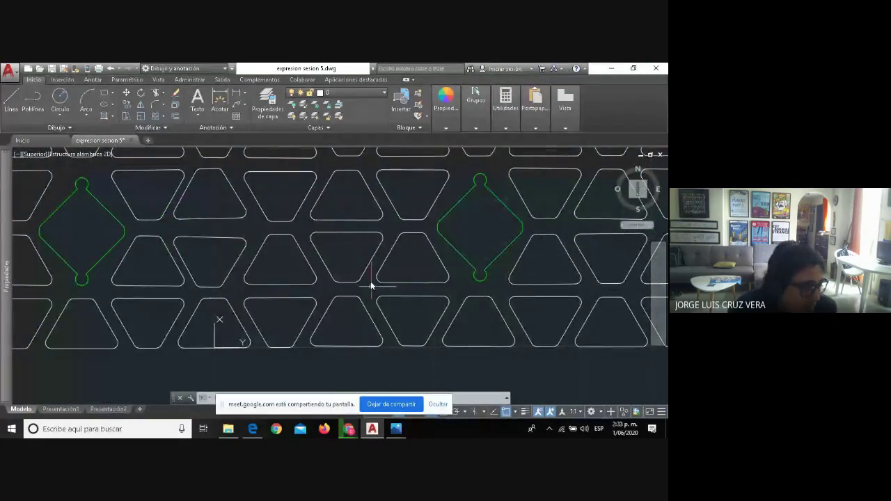
mouse_move(396, 429)
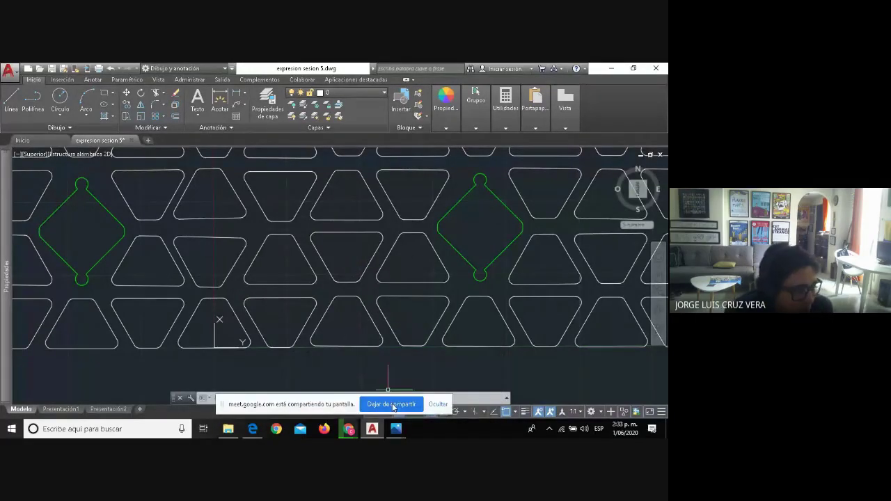
scroll(394, 308, "down", 4)
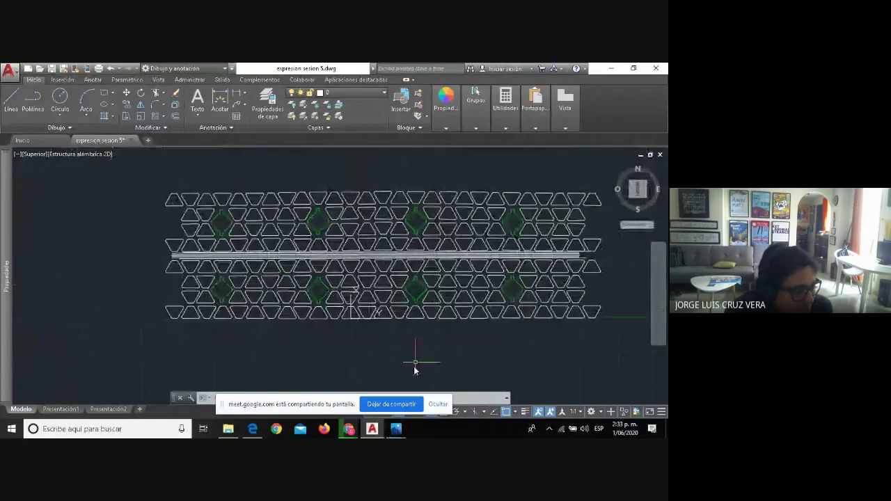
mouse_move(408, 358)
middle_mouse_down()
mouse_move(382, 335)
mouse_move(349, 334)
middle_mouse_up()
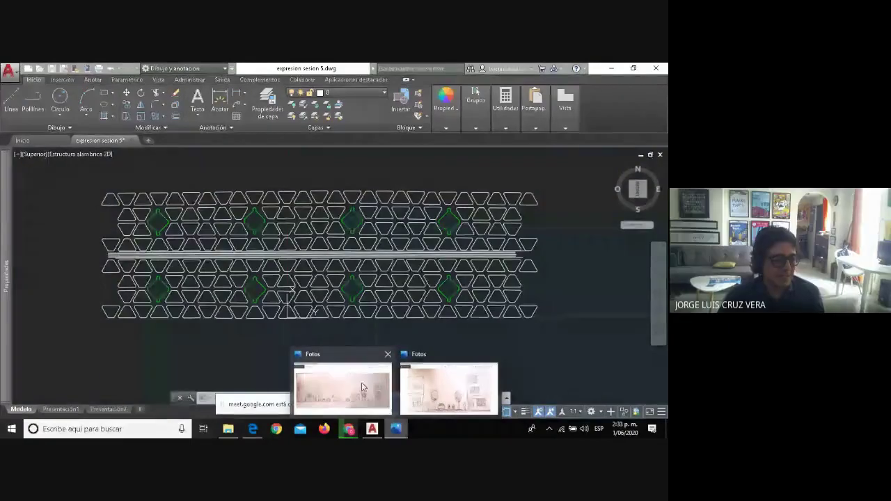
View the narrow street section sketch with two trees and one car in Photos, followed by the wide avenue section sketch.
left_click(449, 398)
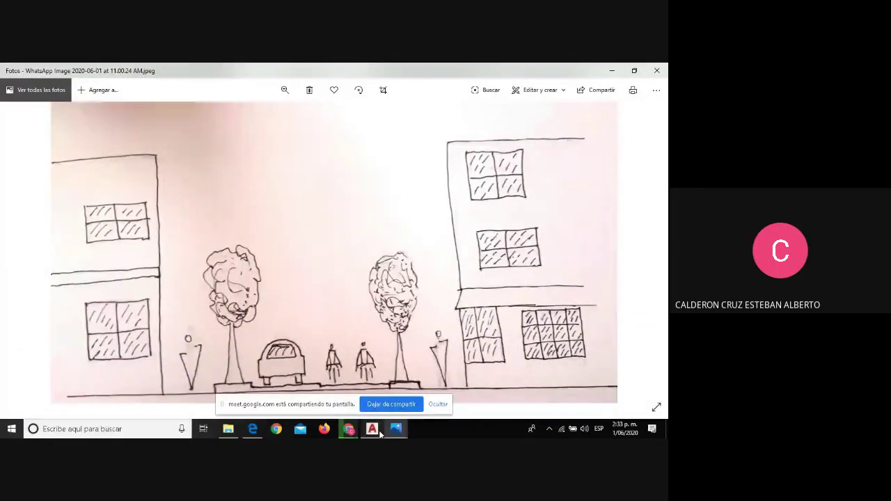
mouse_move(373, 431)
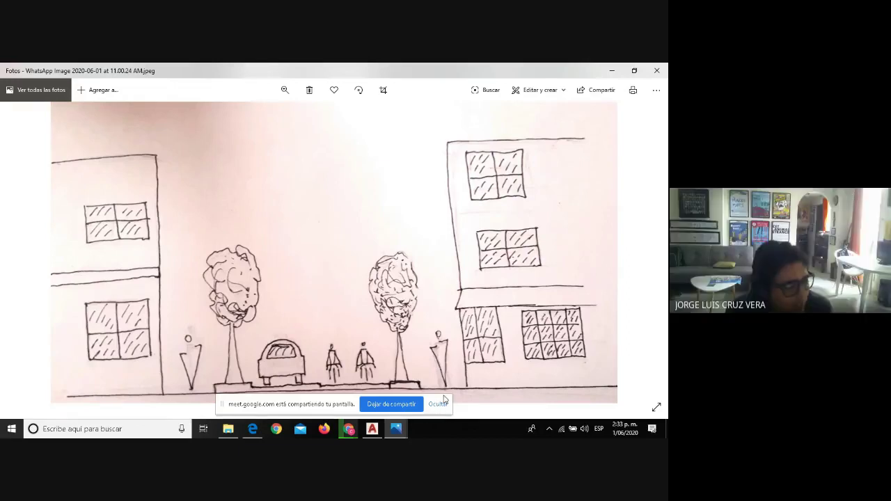
mouse_move(401, 432)
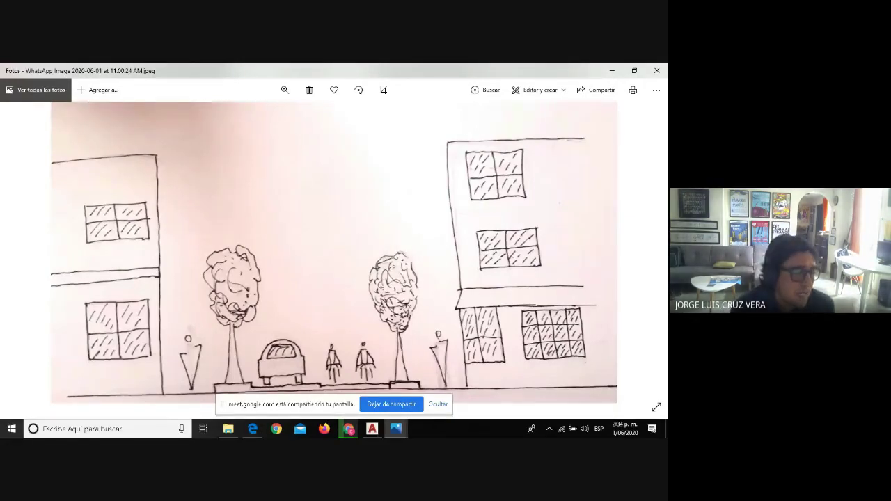
left_click(395, 428)
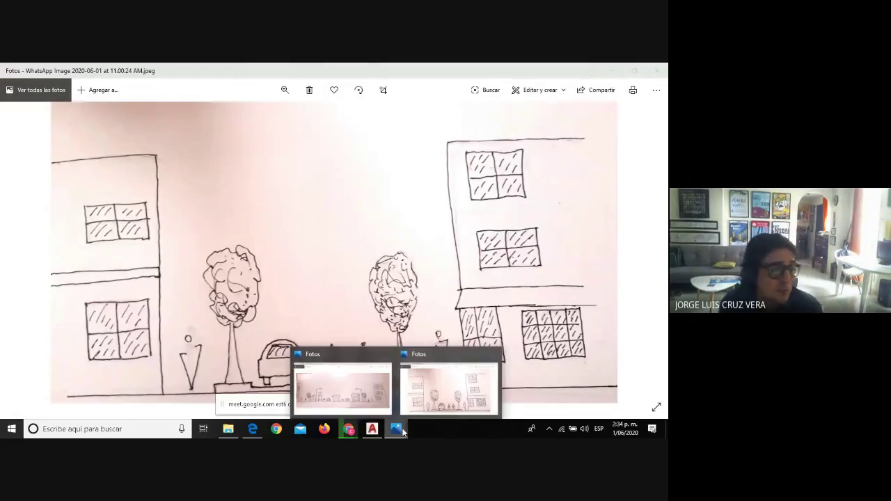
left_click(368, 387)
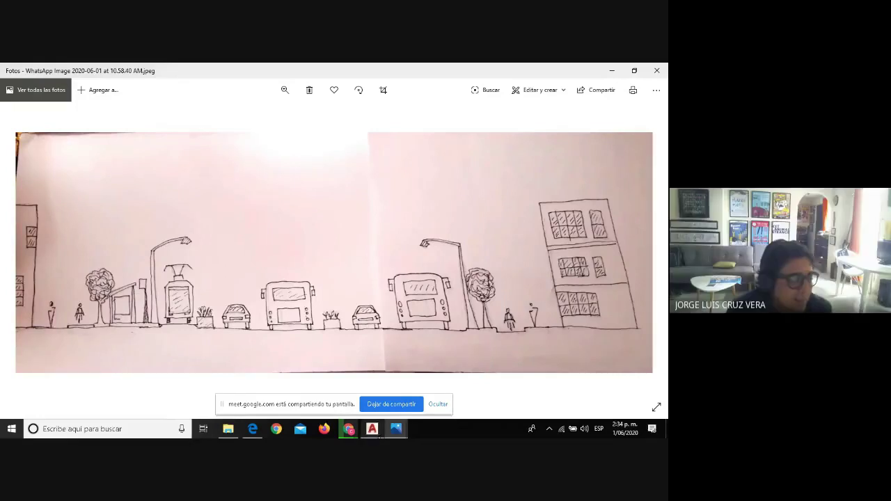
mouse_move(371, 431)
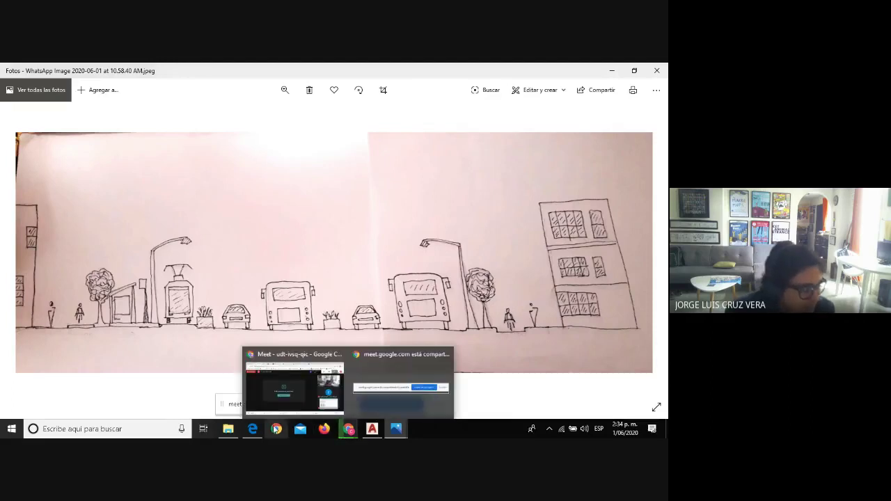
mouse_move(339, 434)
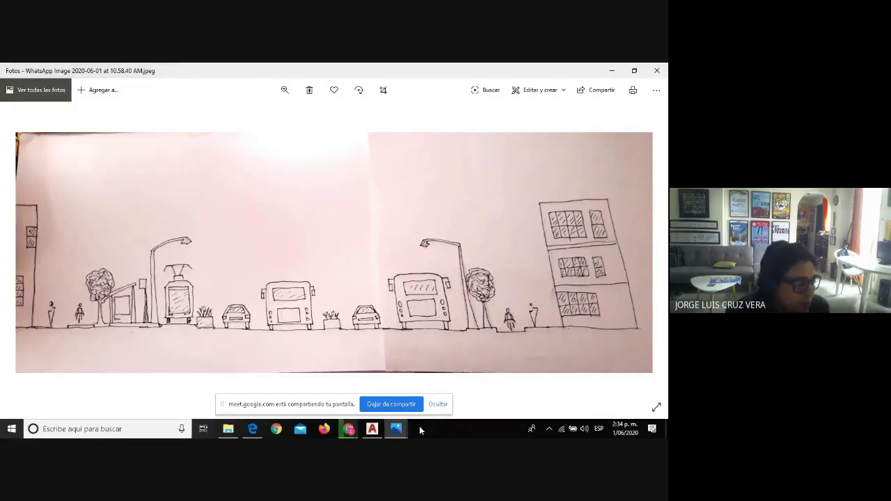
Return to the AutoCAD paving drawing and stop sharing the screen in the Meet call.
left_click(378, 430)
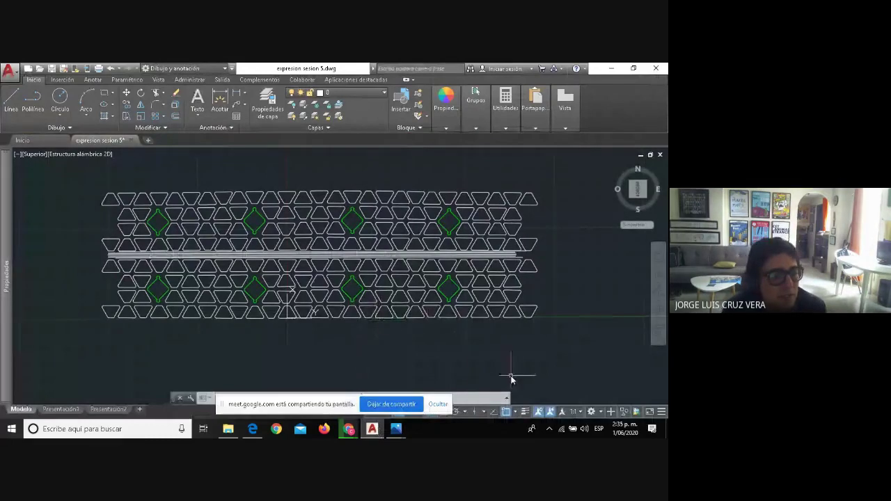
left_click(381, 405)
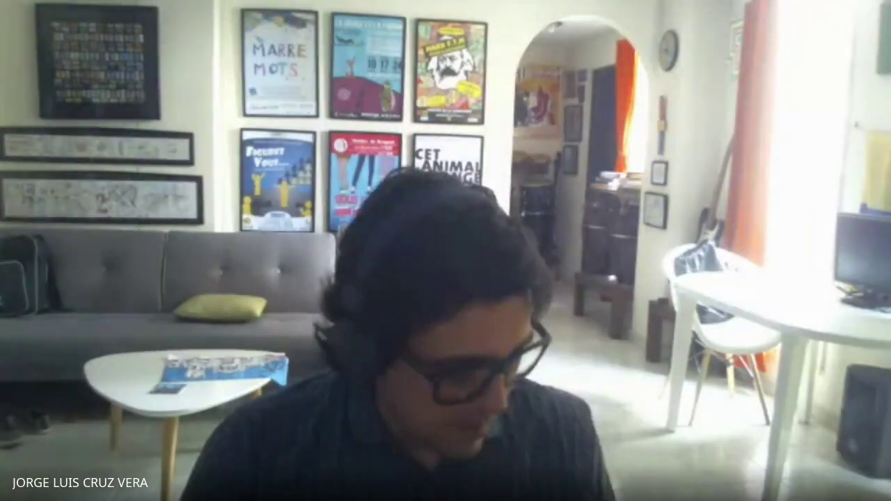
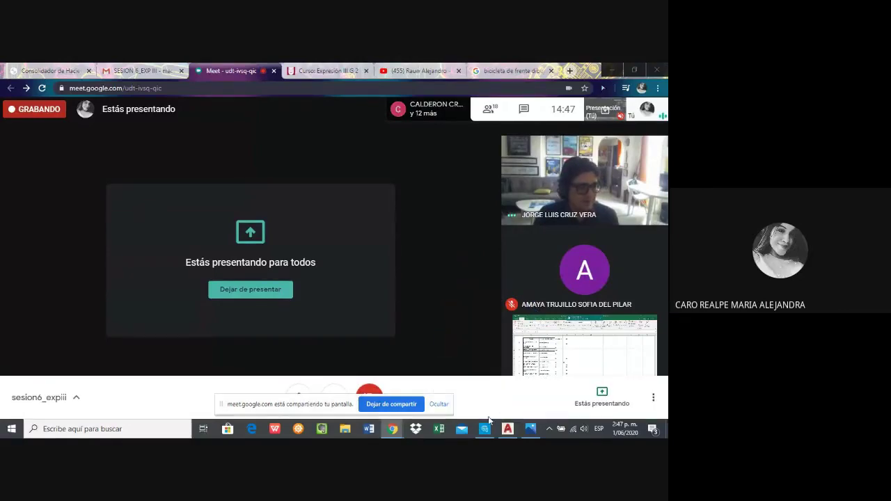
Switch to AutoCAD and examine the triangular module pattern around the large green triangle in Barrio.dwg with real-time Zoom.
mouse_move(507, 429)
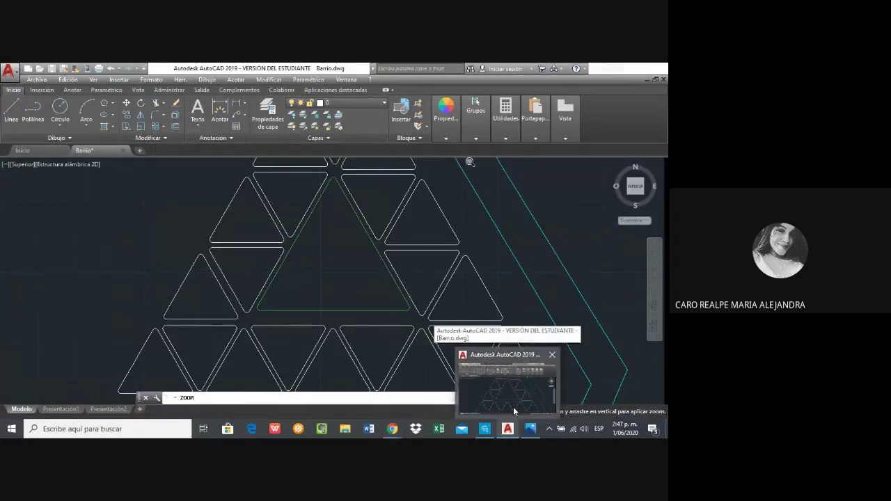
left_click(513, 407)
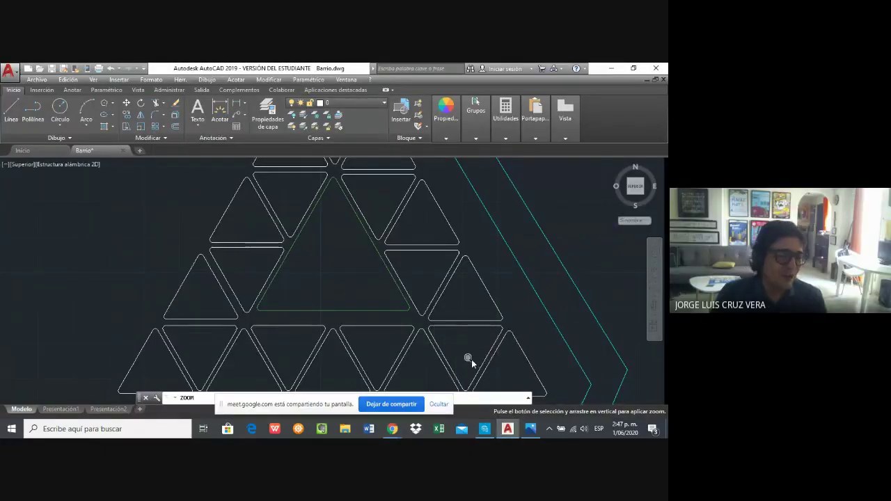
left_click_drag(472, 359, 438, 287)
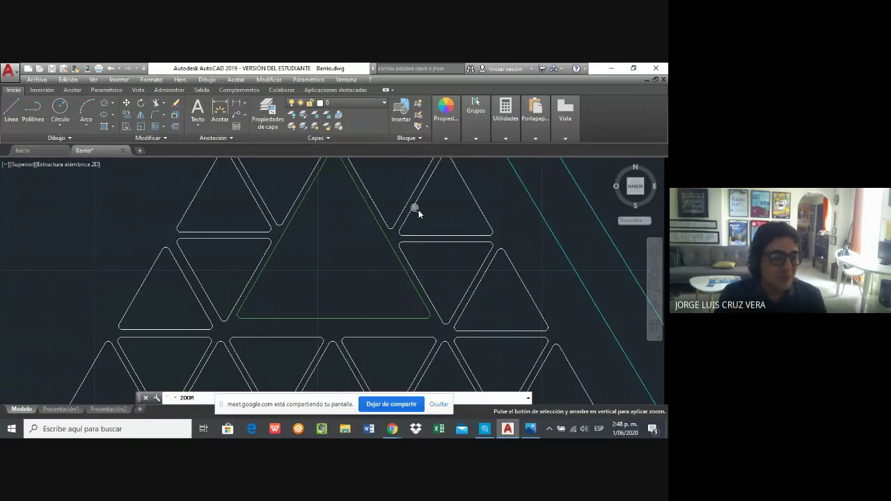
left_click_drag(418, 210, 420, 212)
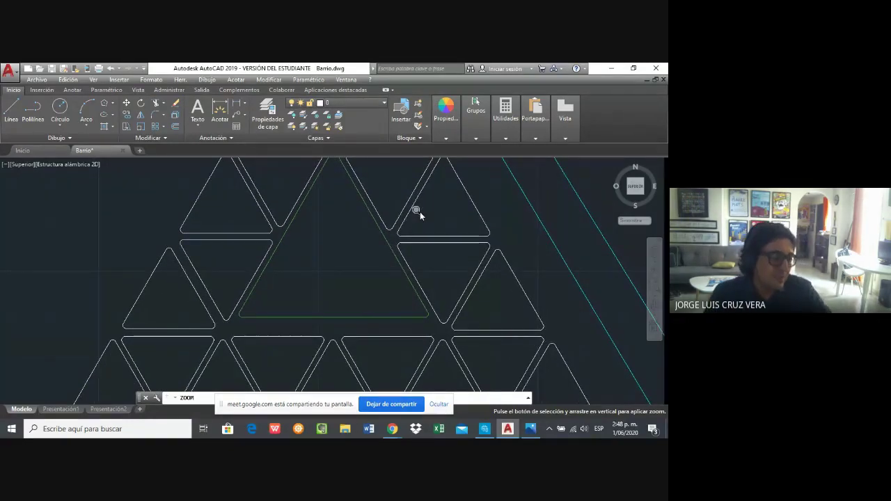
left_click_drag(420, 212, 426, 259)
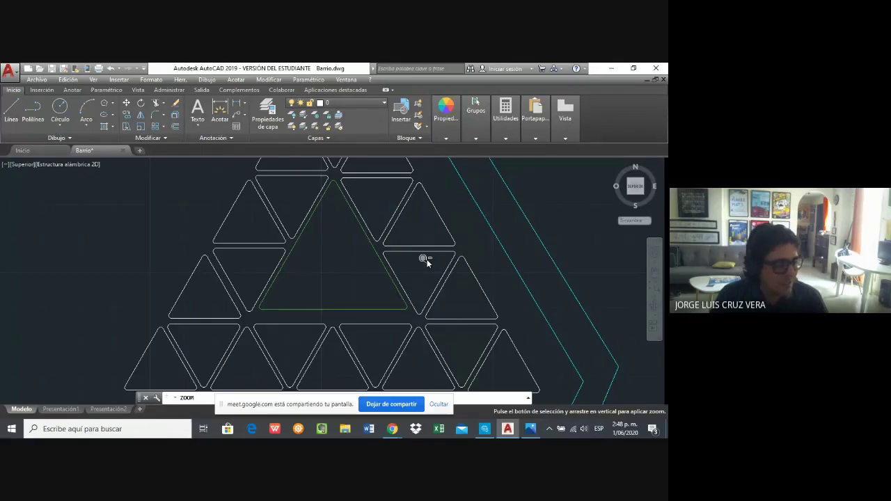
left_click_drag(424, 256, 431, 276)
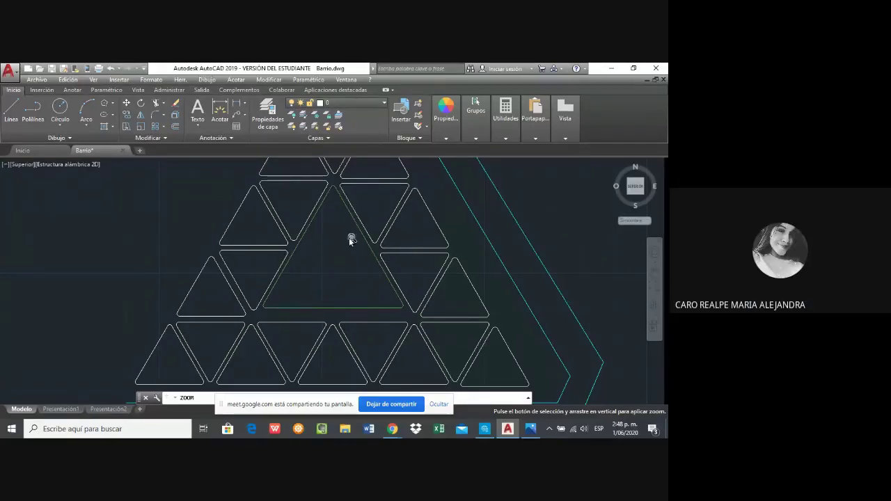
mouse_move(386, 257)
left_mouse_down()
mouse_move(393, 276)
mouse_move(394, 260)
mouse_move(394, 268)
left_mouse_up()
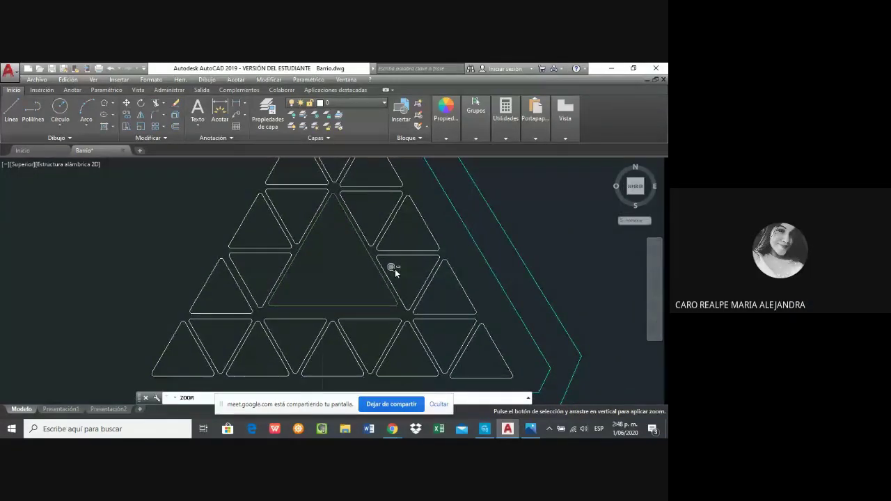
Examine the large green triangle and the rounded triangular modules beside it at closer and wider zoom levels.
mouse_move(341, 321)
left_mouse_down()
mouse_move(396, 302)
mouse_move(407, 240)
left_mouse_up()
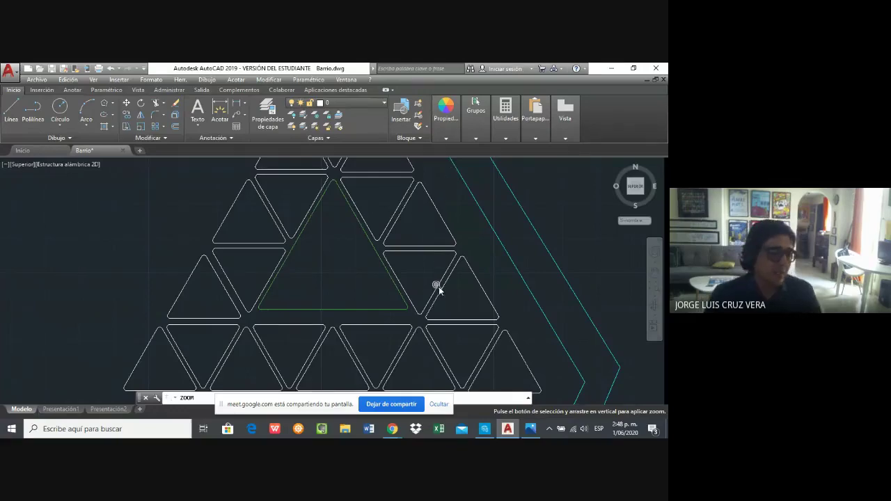
mouse_move(432, 287)
left_mouse_down()
mouse_move(416, 197)
mouse_move(410, 246)
mouse_move(404, 236)
left_mouse_up()
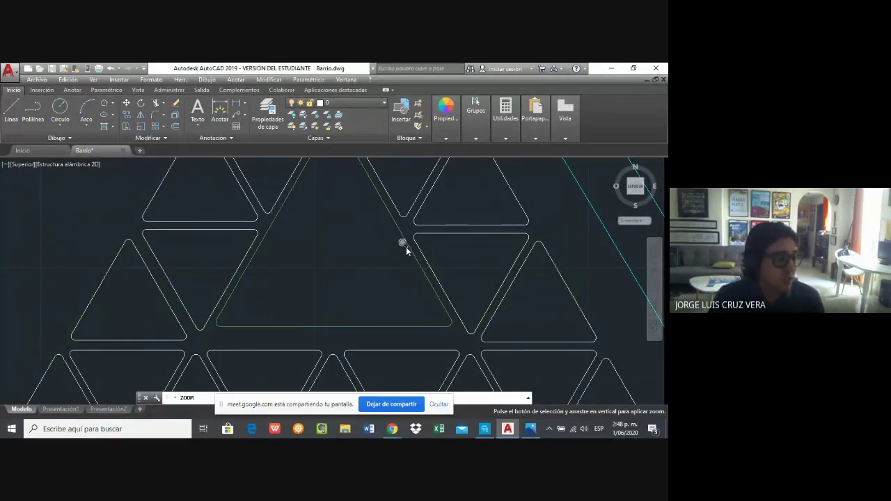
mouse_move(327, 252)
left_mouse_down()
mouse_move(326, 303)
mouse_move(340, 319)
left_mouse_up()
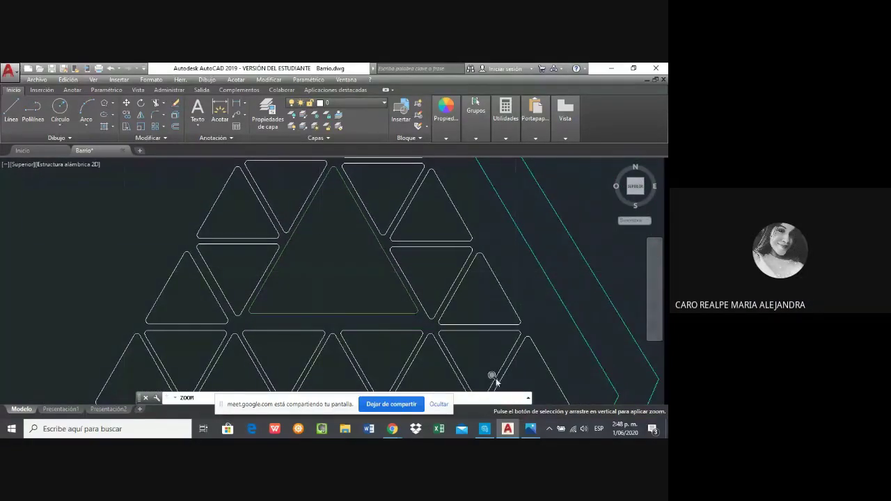
Show the street section sketch with a car and a bus in Photos, and stop sharing the screen in the Meet call.
left_click(530, 429)
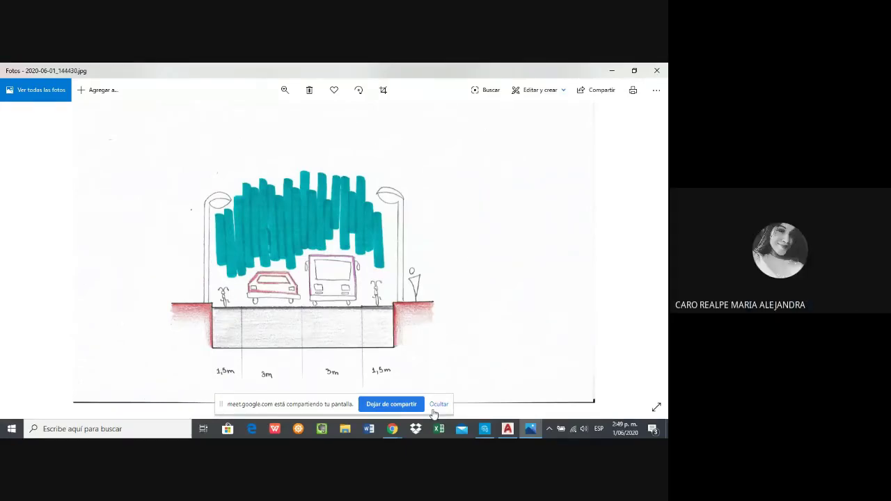
left_click(391, 405)
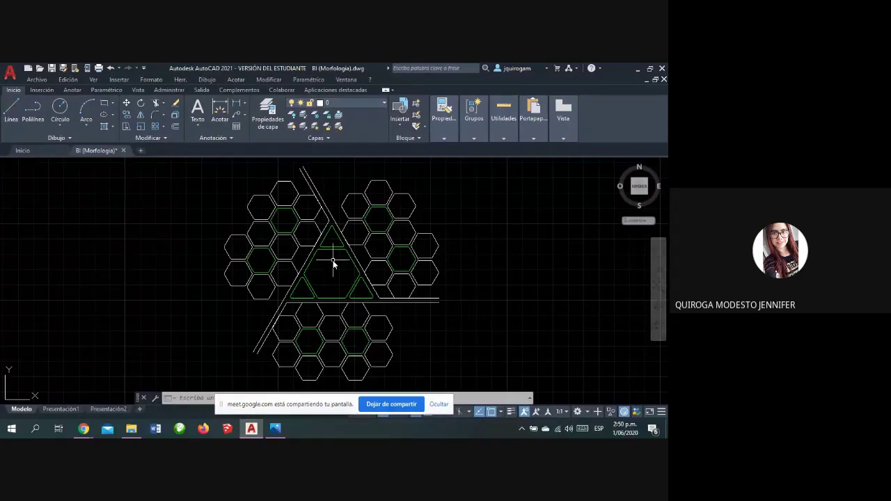
Examine the hexagonal pattern around the central green triangle, view the Perfiles Viales street sections in Photos, and return to AutoCAD.
scroll(333, 258, "up", 2)
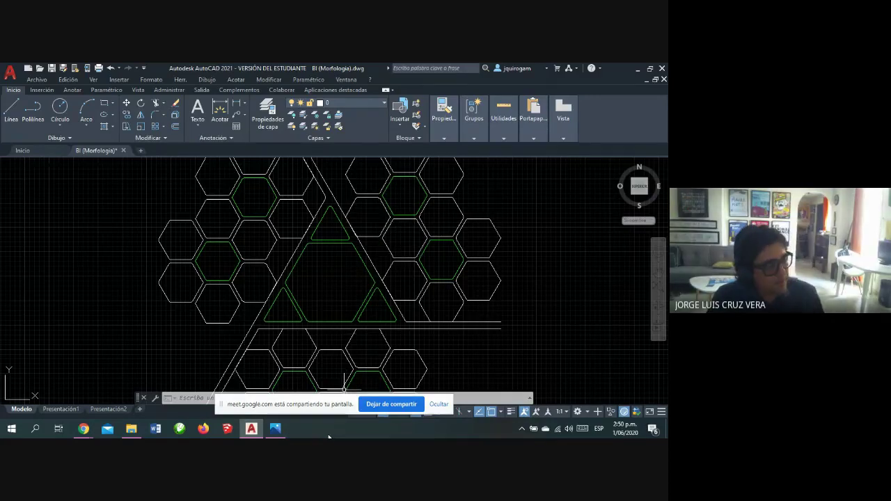
mouse_move(275, 427)
left_click(284, 409)
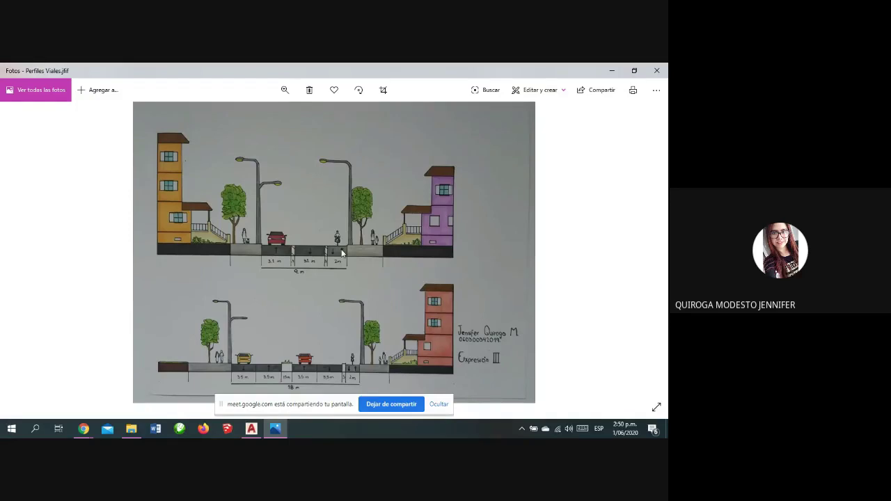
mouse_move(252, 427)
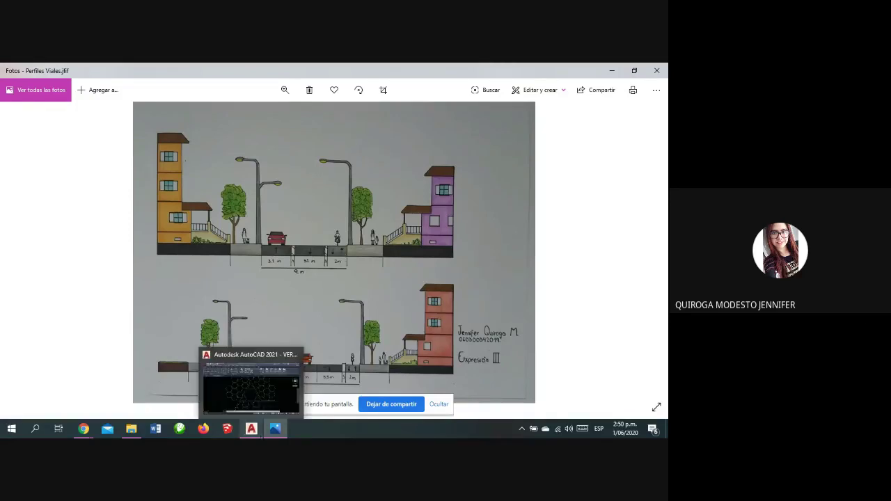
left_click(270, 399)
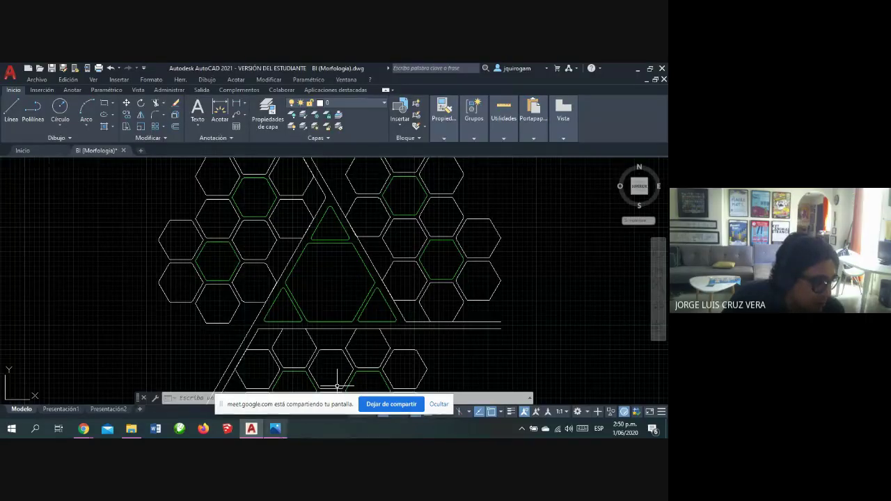
Bring the Perfiles Viales street section image back up in Photos and end the screen sharing.
left_click(276, 430)
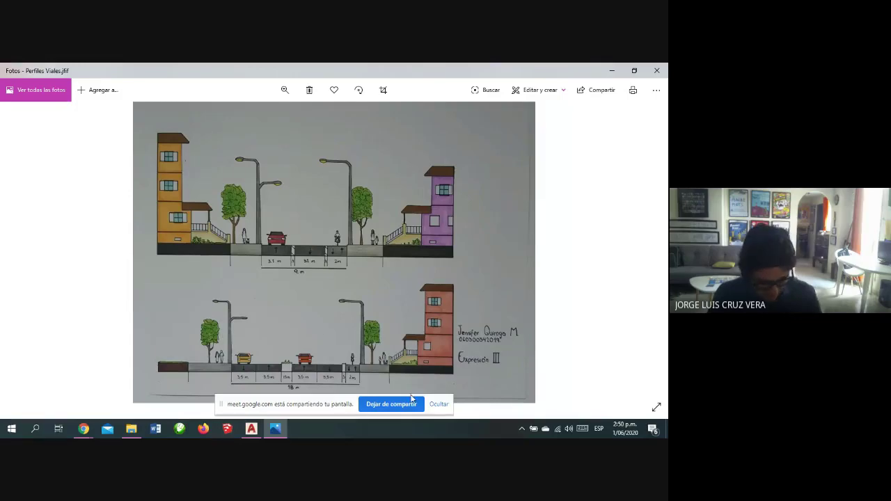
left_click(393, 408)
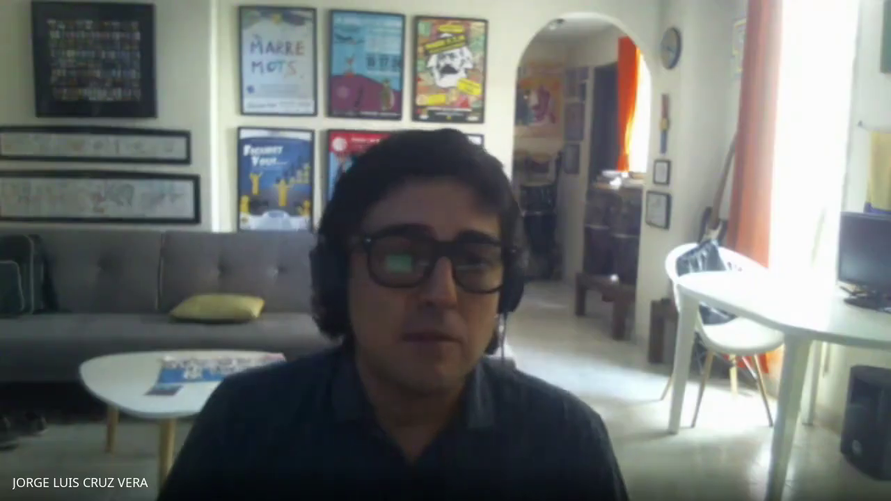
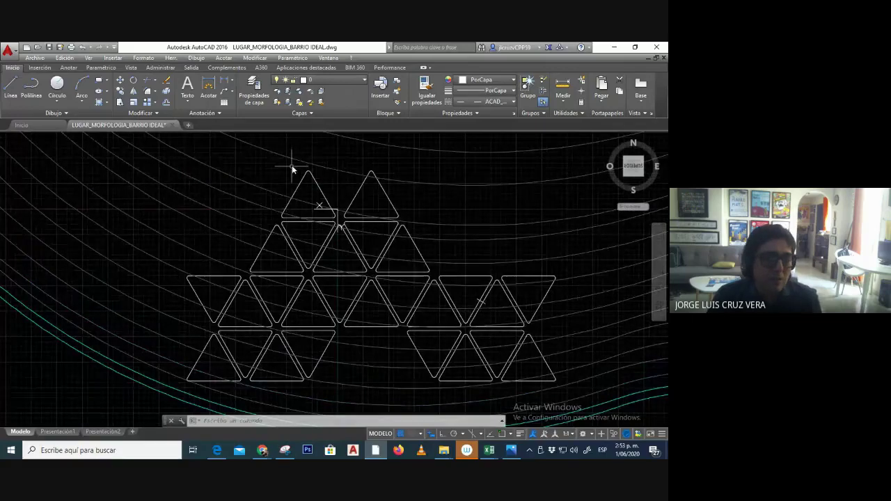
Examine the triangular modules laid over the contour lines in LUGAR_MORFOLOGIA_BARRIO IDEAL.dwg.
middle_click_drag(294, 174, 288, 218)
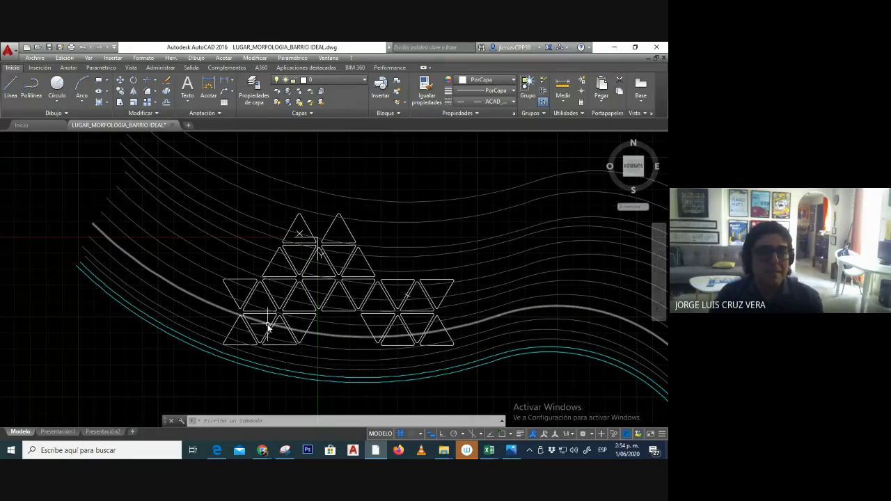
scroll(268, 326, "up", 2)
scroll(244, 334, "down", 2)
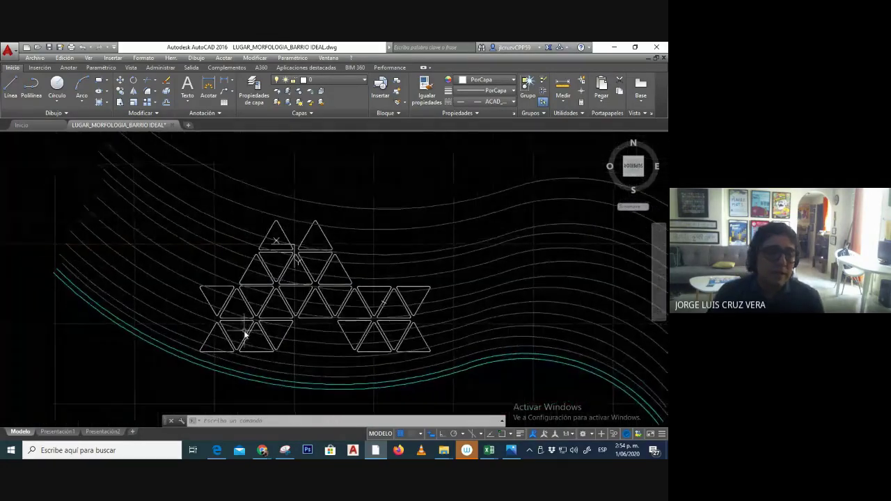
middle_click_drag(414, 259, 352, 278)
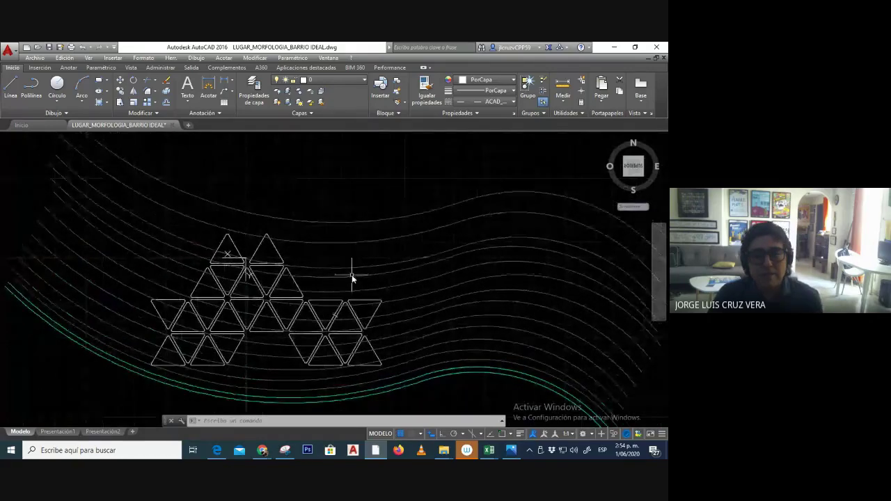
Switch to Photos and browse the drawing standards images to the ESTANDARES SIMBOLOS Y ETIQUETAS.JPG sheet.
left_click(511, 451)
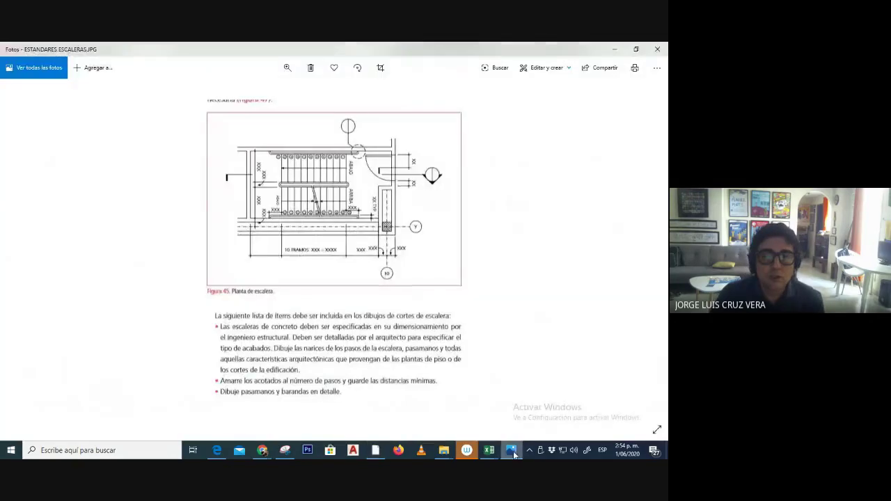
left_click(647, 240)
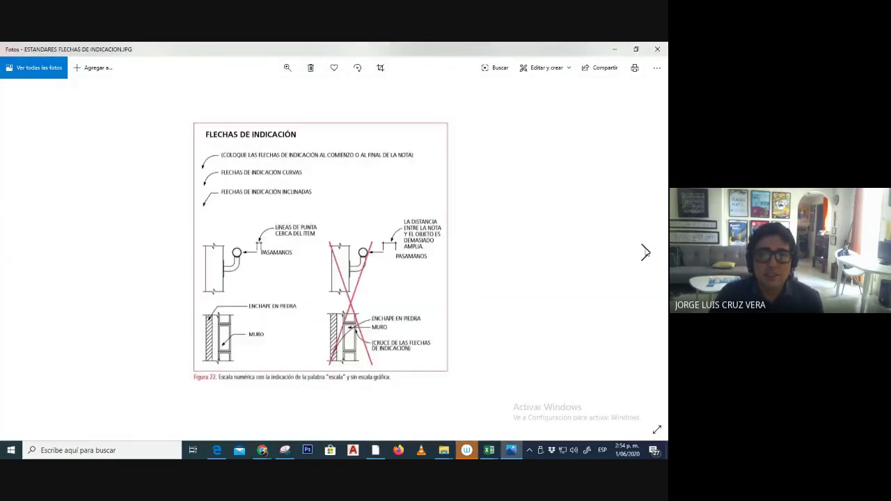
left_click(646, 252)
left_click(646, 252)
left_click(646, 252)
left_click(645, 252)
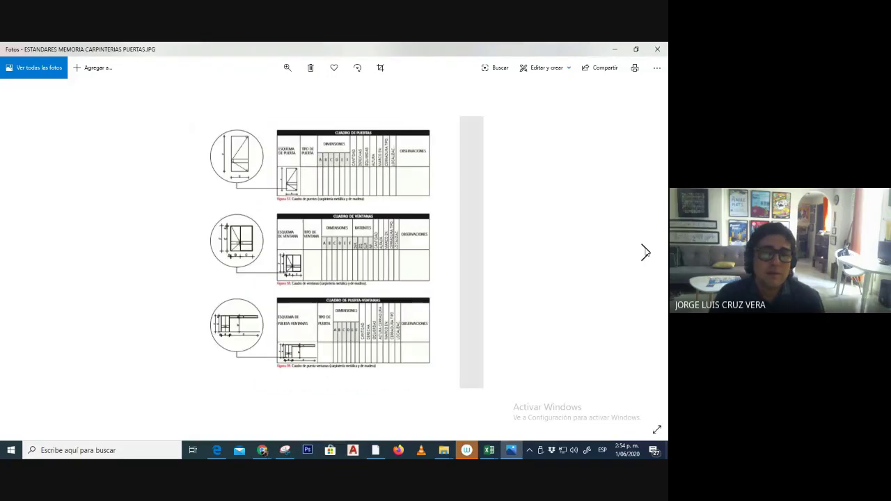
left_click(646, 252)
left_click(646, 252)
left_click(646, 252)
left_click(646, 252)
left_click(646, 252)
left_click(645, 252)
left_click(645, 252)
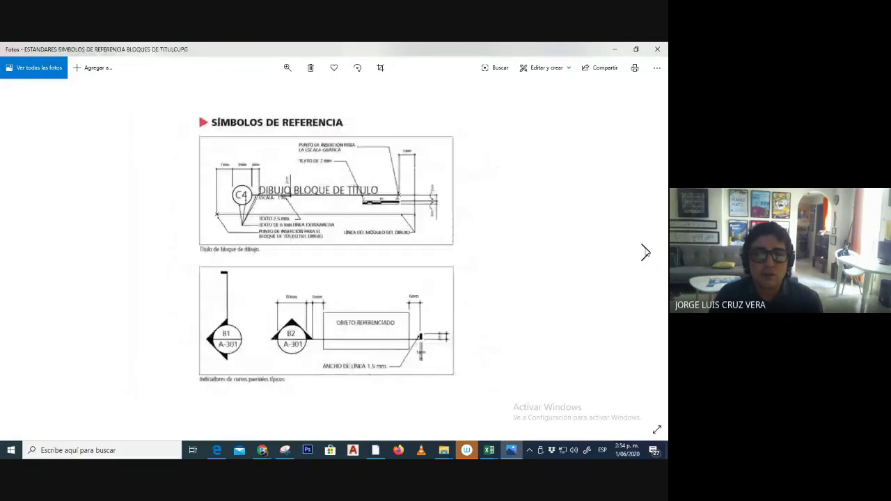
left_click(646, 252)
left_click(645, 252)
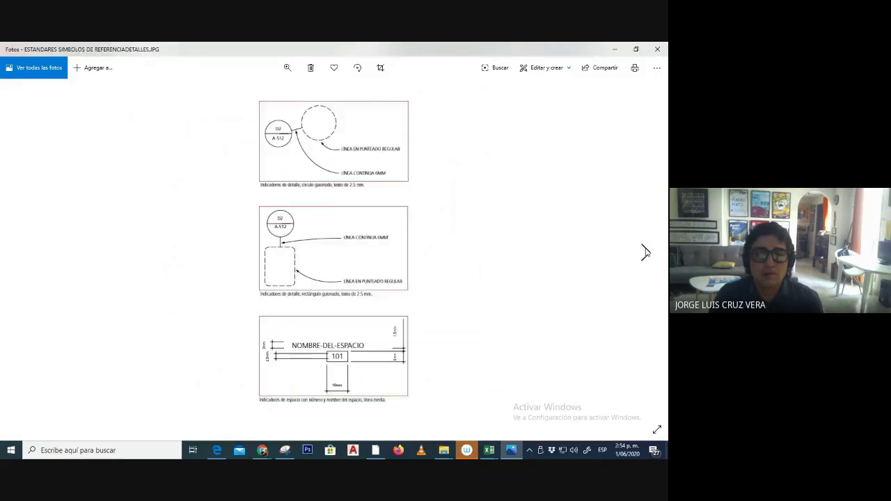
left_click(645, 252)
left_click(645, 252)
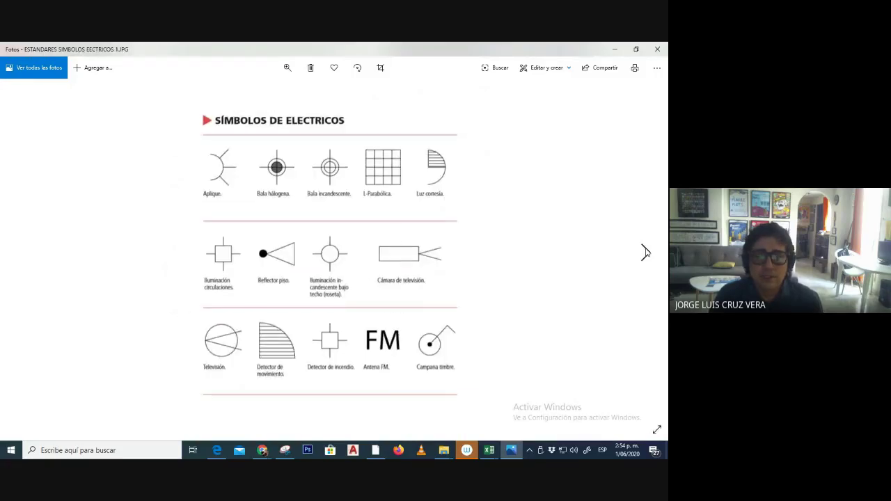
left_click(645, 252)
left_click(646, 252)
left_click(645, 252)
left_click(646, 252)
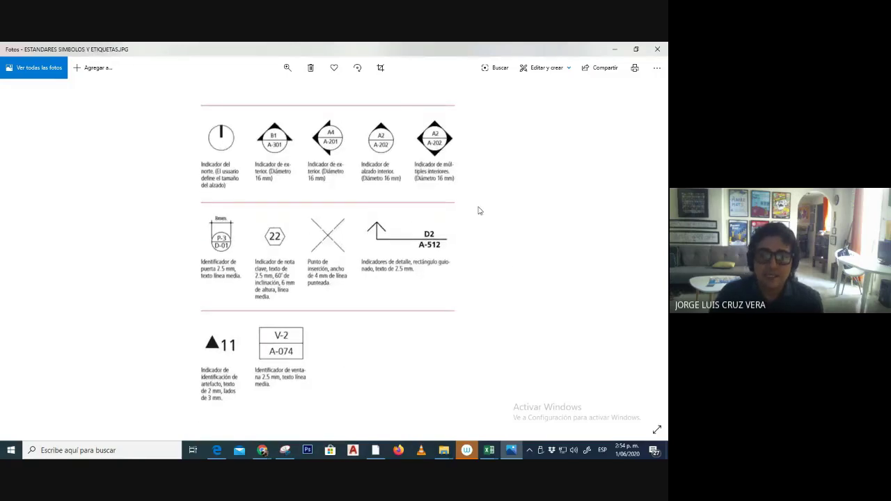
Capture a rectangular snip of the whole symbols and labels sheet with the Snipping Tool.
left_click(284, 451)
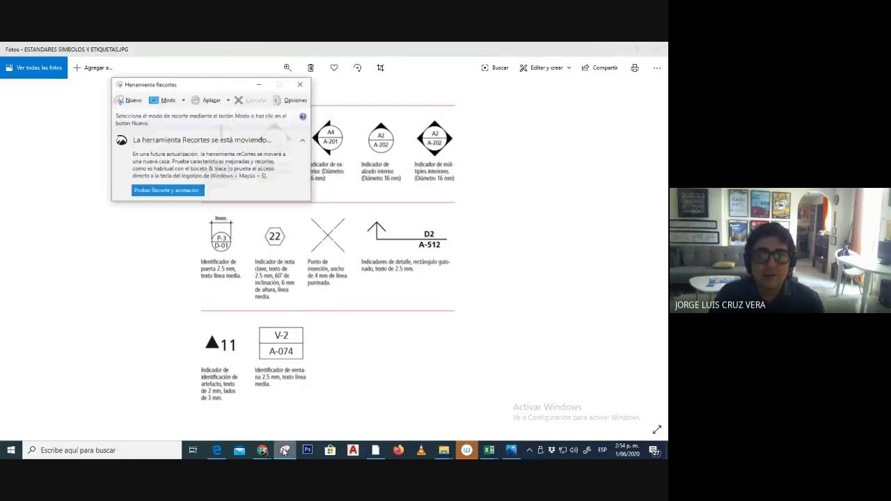
left_click(123, 92)
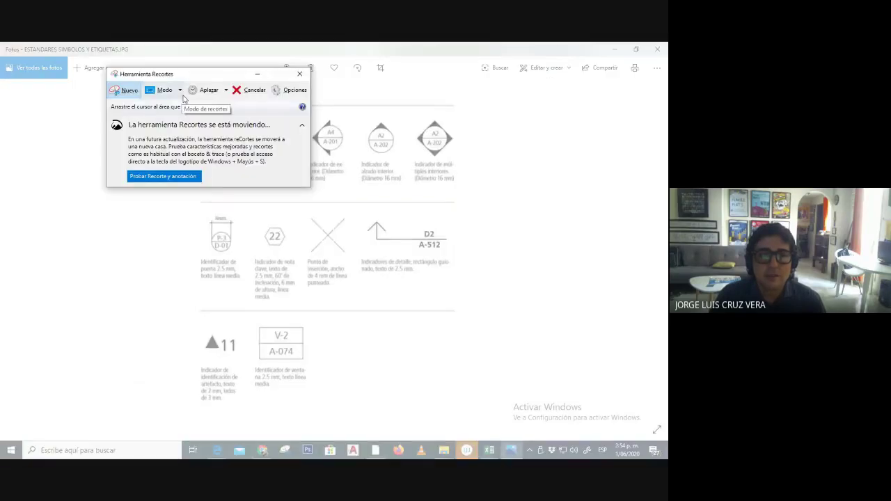
left_click_drag(183, 101, 488, 427)
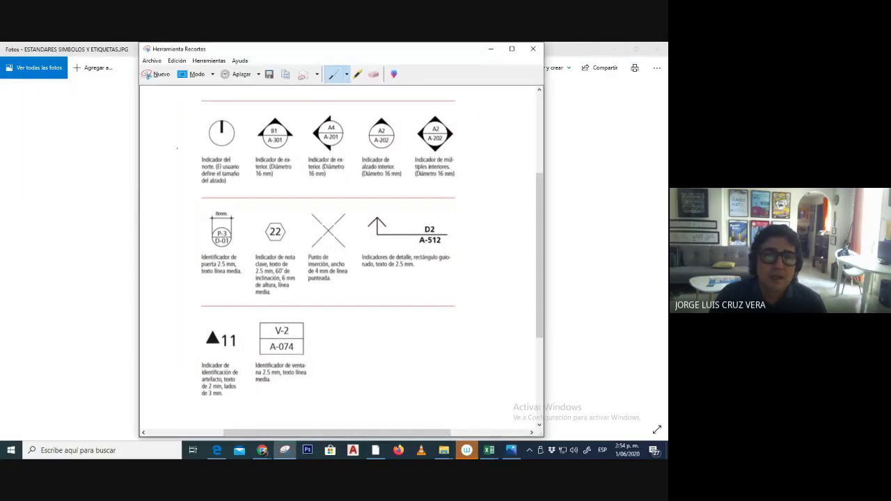
Start saving the snip and choose the PANTALLAZOS folder of SESION 6_01_06_2020 within EXPRESION III's SESIONES as its destination.
left_click(152, 61)
left_click(167, 84)
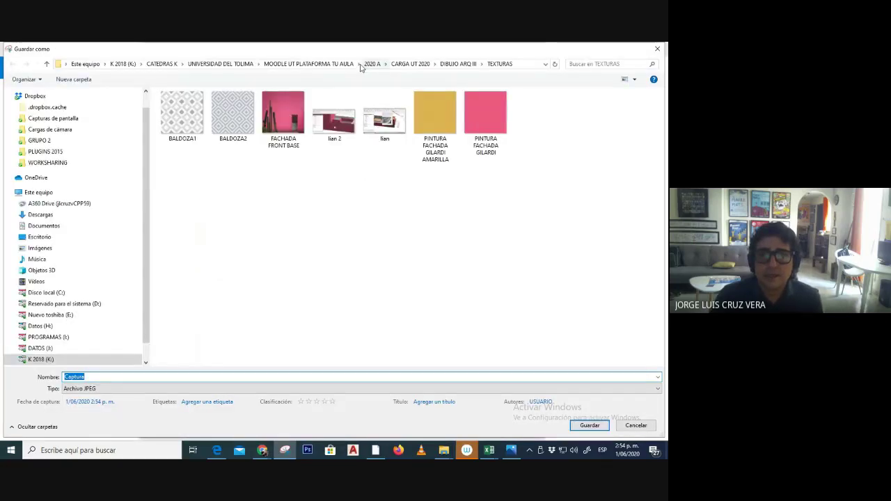
left_click(406, 65)
double_click(184, 154)
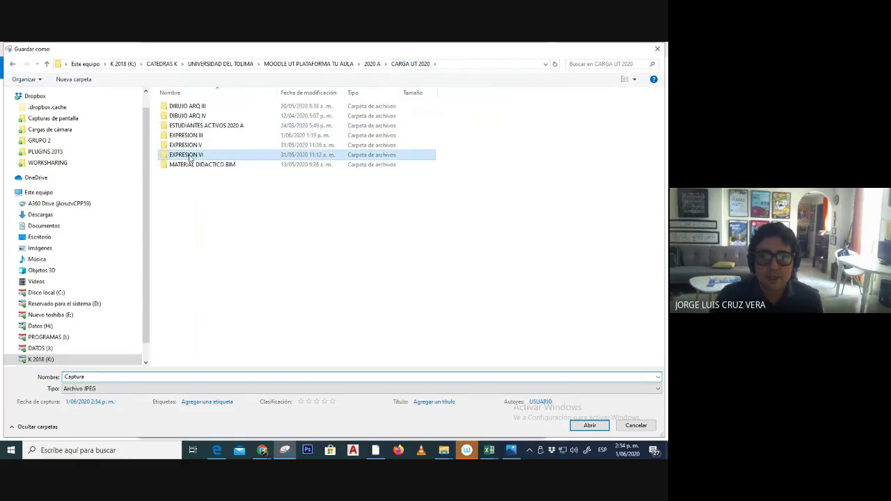
left_click(424, 66)
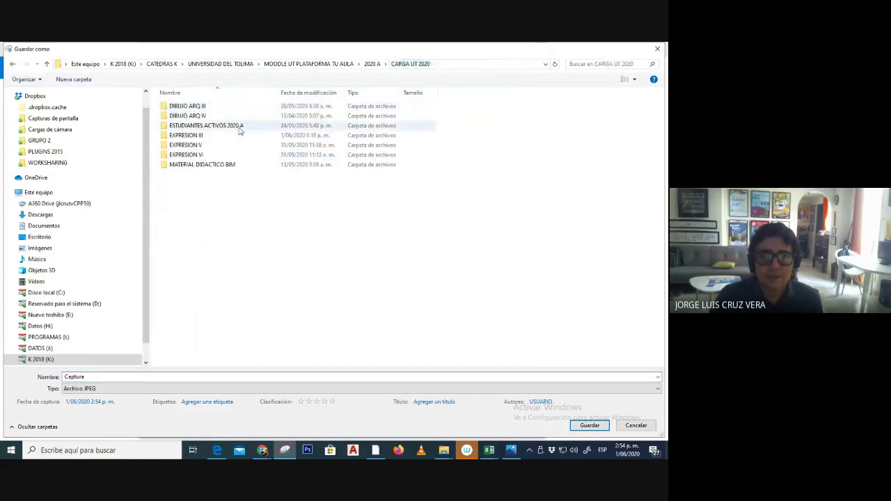
double_click(187, 135)
double_click(182, 185)
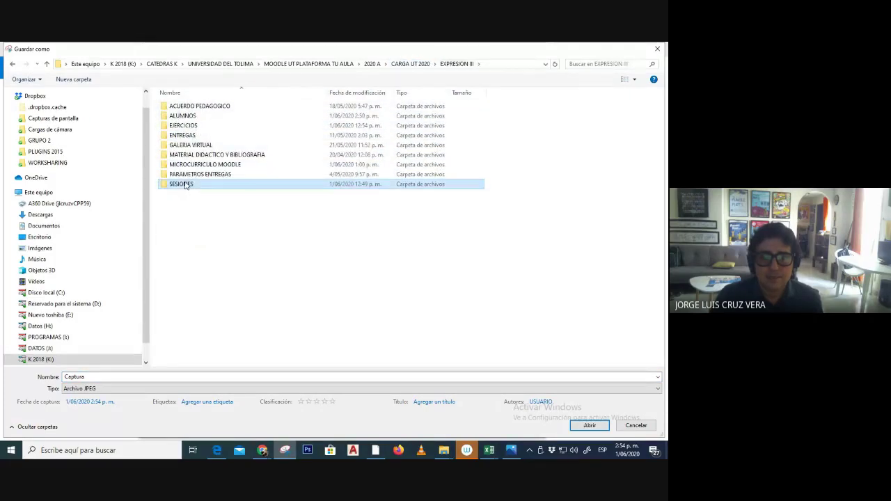
double_click(189, 165)
double_click(189, 126)
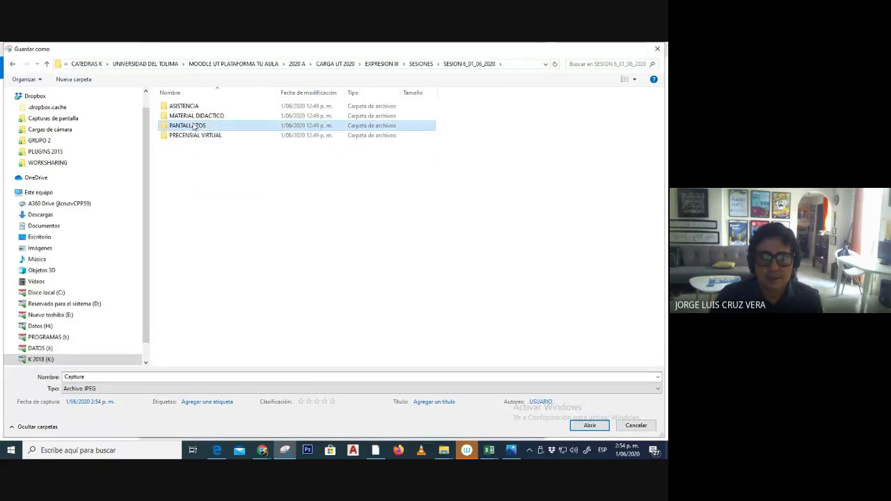
Name the snip "1_ SIMBOLOGIA NORTE" and save it as a JPEG file.
double_click(147, 378)
type("1")
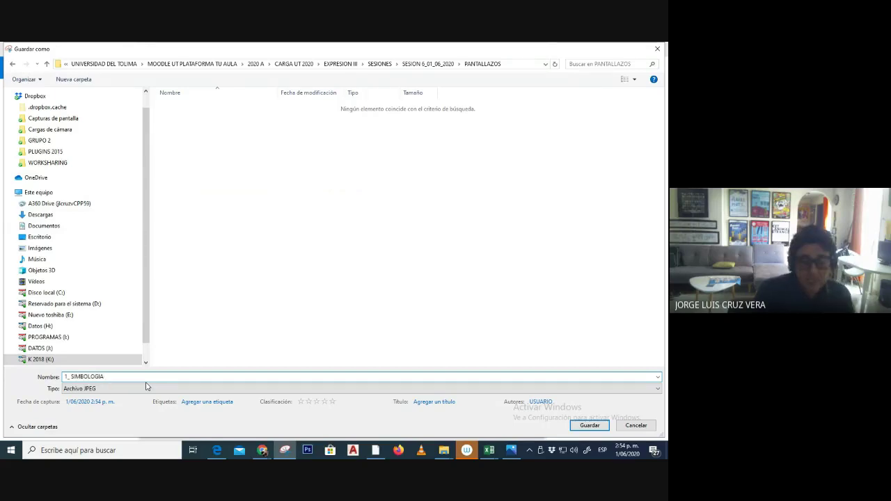
type("_ SIMBOLOGIA")
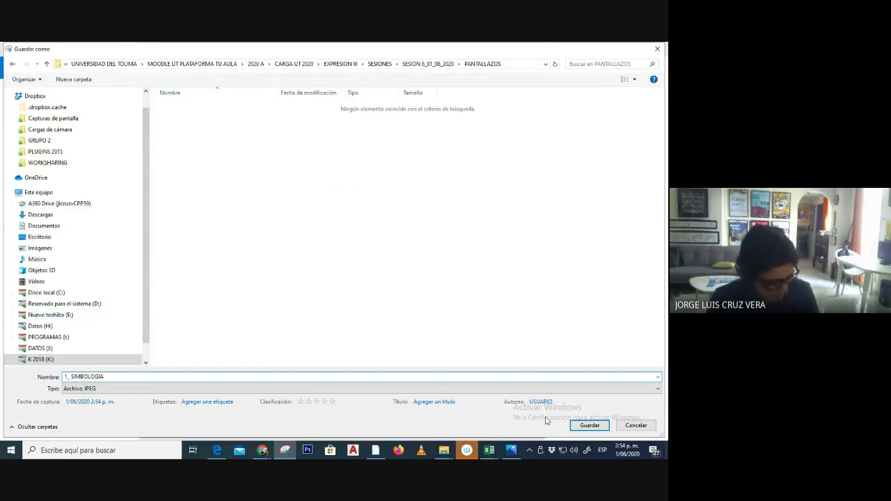
type(" NORTE")
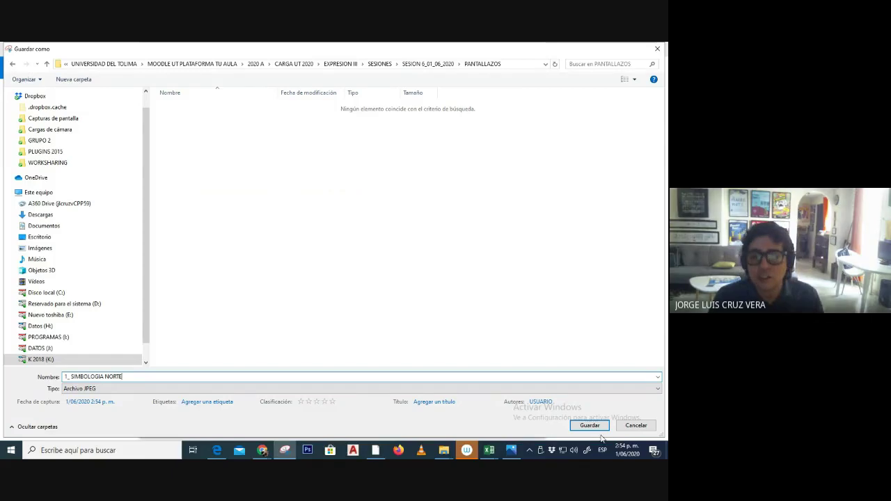
left_click(591, 425)
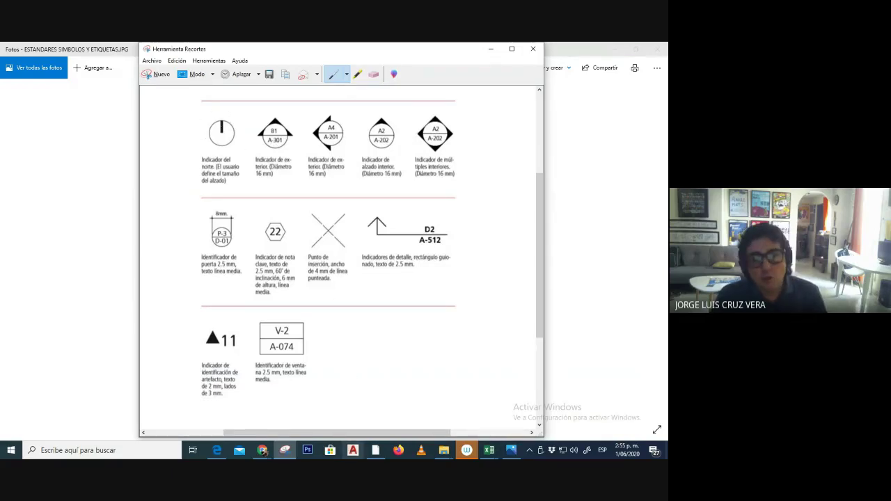
Switch to the AutoCAD neighbourhood drawing and draw a circle of about 71 units radius above the triangle pattern.
left_click(353, 450)
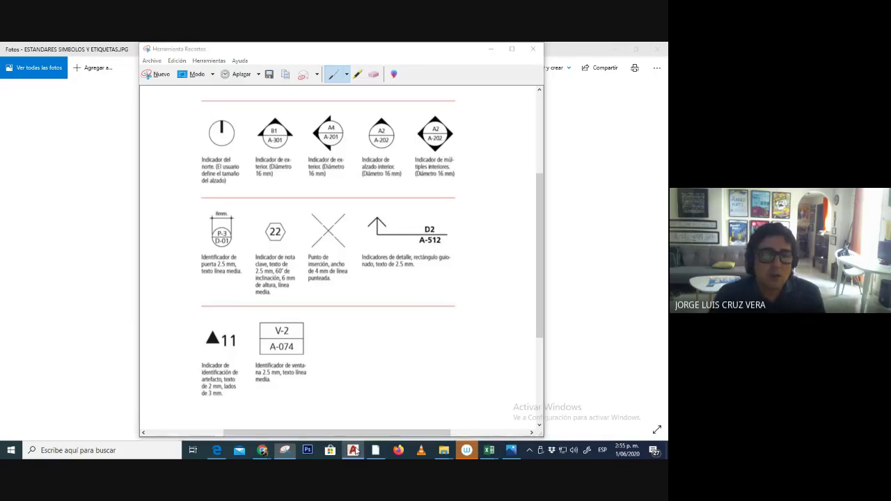
left_click(372, 450)
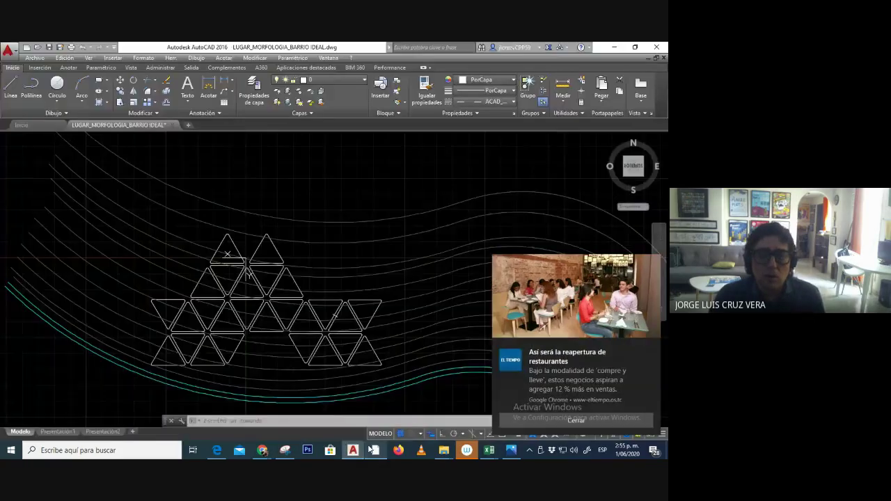
left_click(538, 416)
middle_click_drag(279, 191, 305, 184)
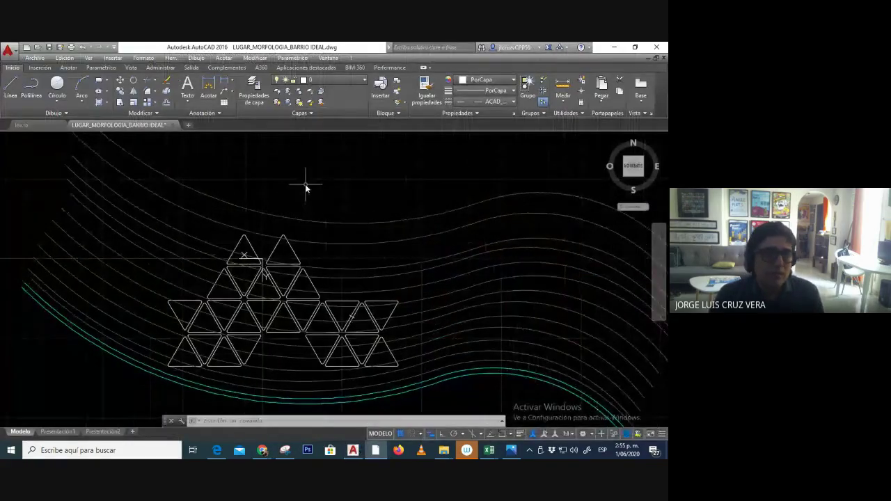
left_click(57, 101)
left_click(43, 120)
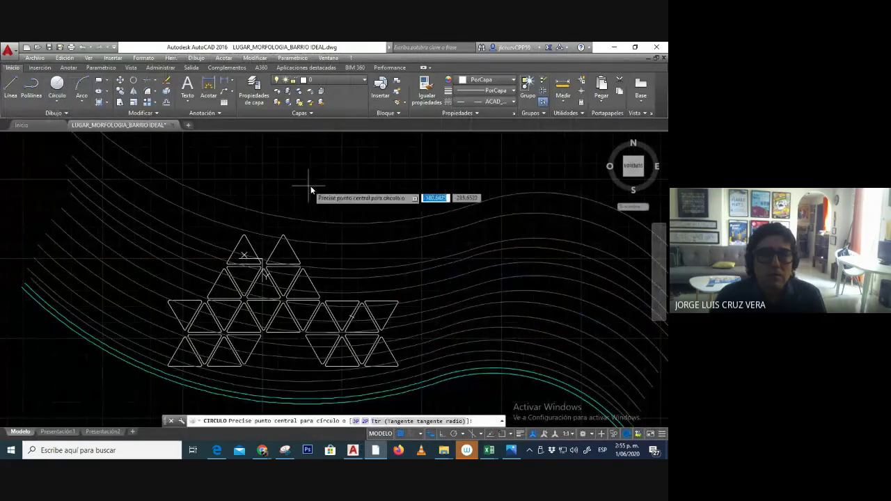
left_click(315, 185)
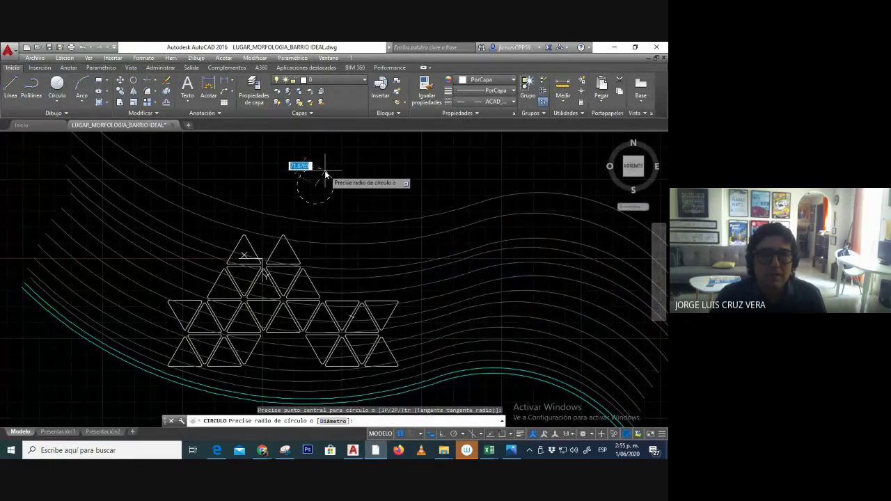
left_click(326, 174)
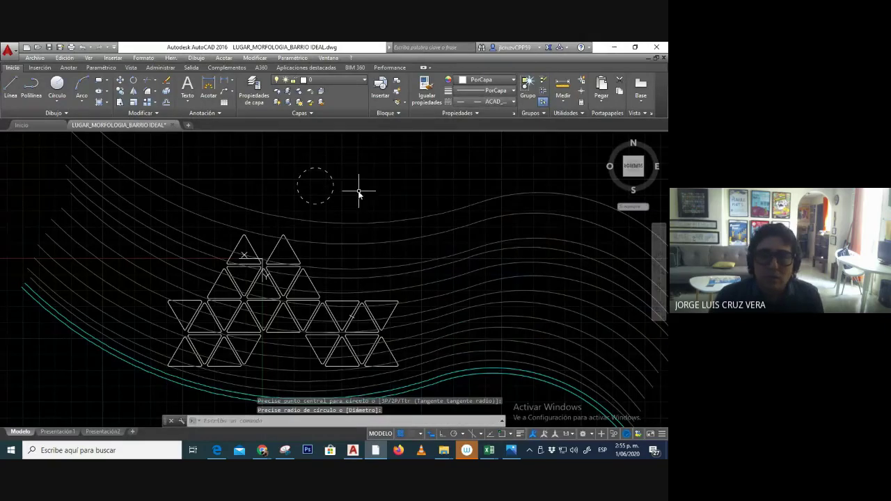
Change the linetype of the circle to Continuous.
left_click(334, 181)
left_click(487, 102)
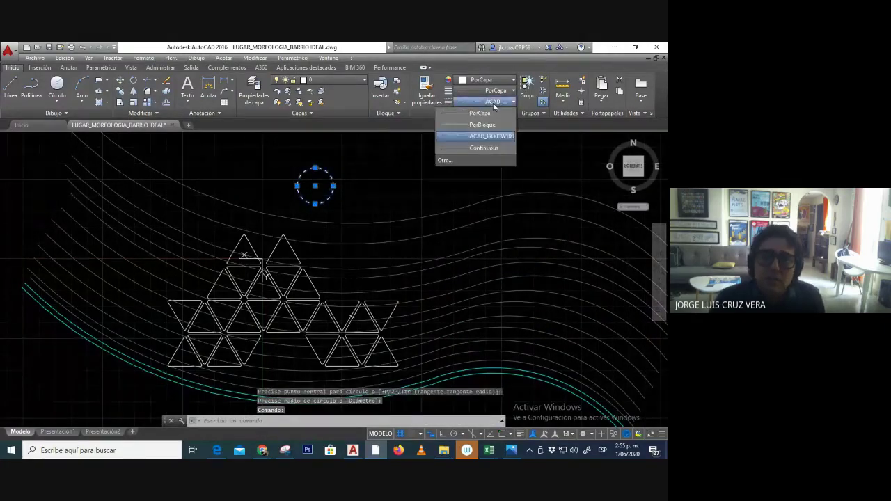
left_click(466, 151)
left_click(331, 198)
mouse_move(334, 201)
middle_mouse_down()
mouse_move(357, 199)
mouse_move(378, 178)
middle_mouse_up()
key("Escape")
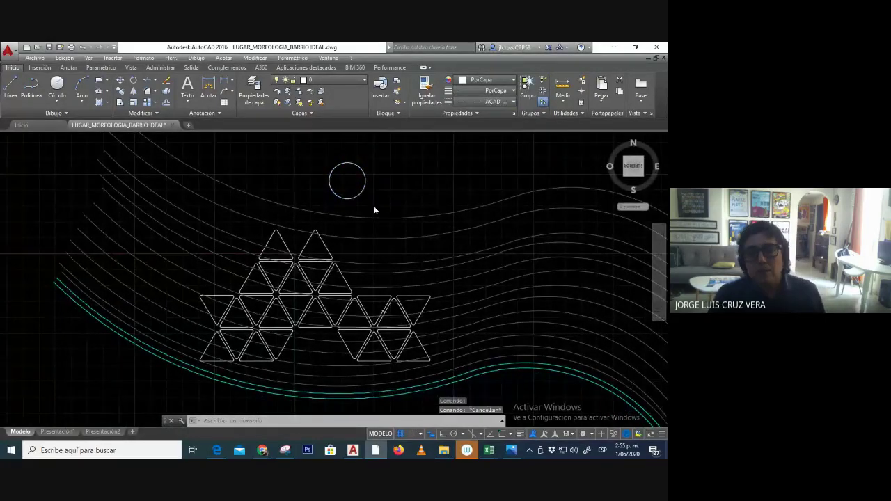
scroll(374, 206, "down", 2)
scroll(346, 201, "up", 2)
scroll(348, 193, "down", 2)
middle_click_drag(348, 193, 311, 241)
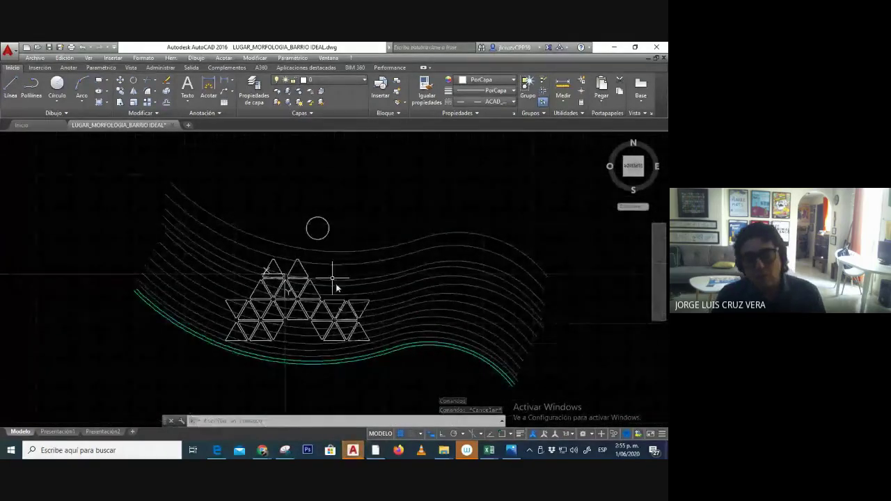
middle_click_drag(351, 314, 331, 317)
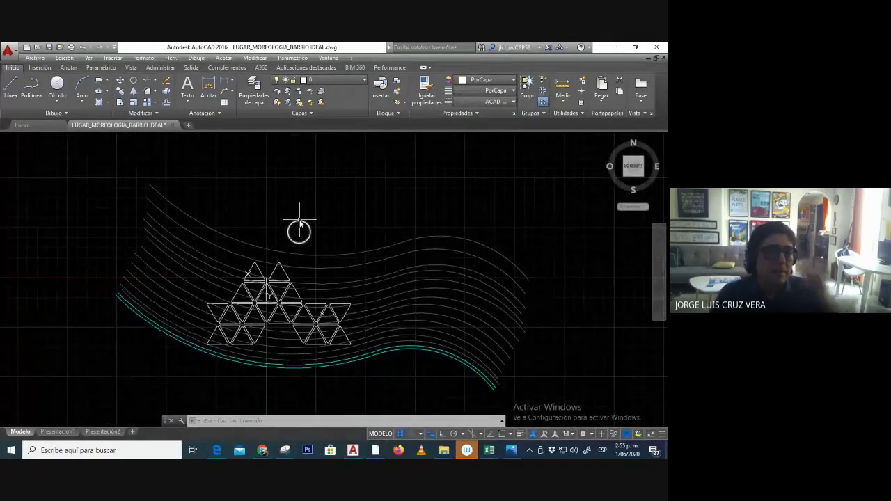
scroll(299, 232, "up", 2)
scroll(299, 232, "down", 2)
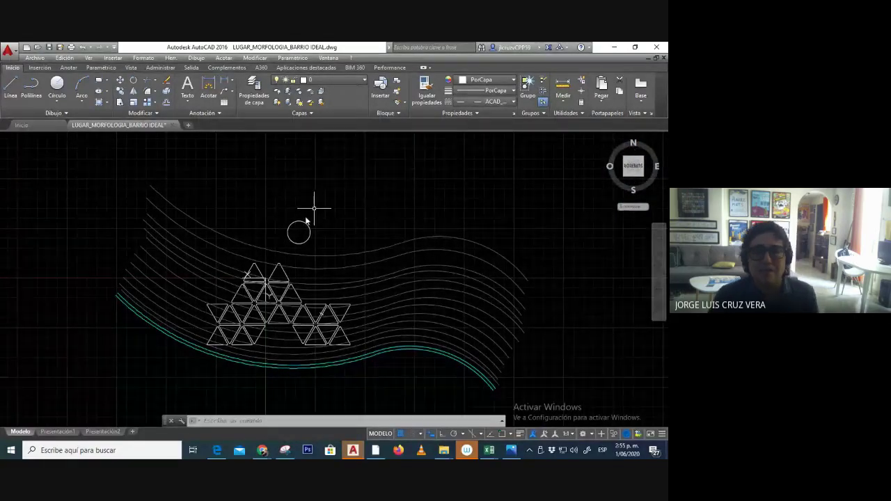
Draw a vertical line from the circle's centre up past its top edge, with object snap and ortho on.
scroll(301, 231, "up", 5)
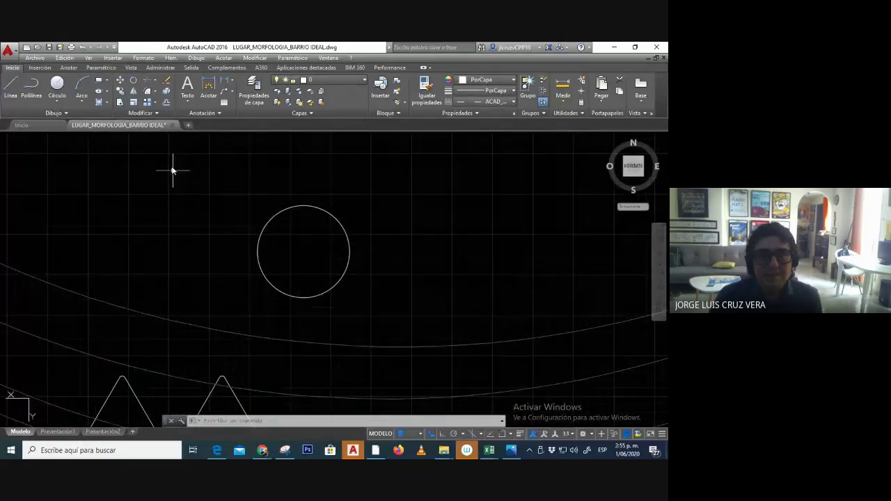
left_click(10, 85)
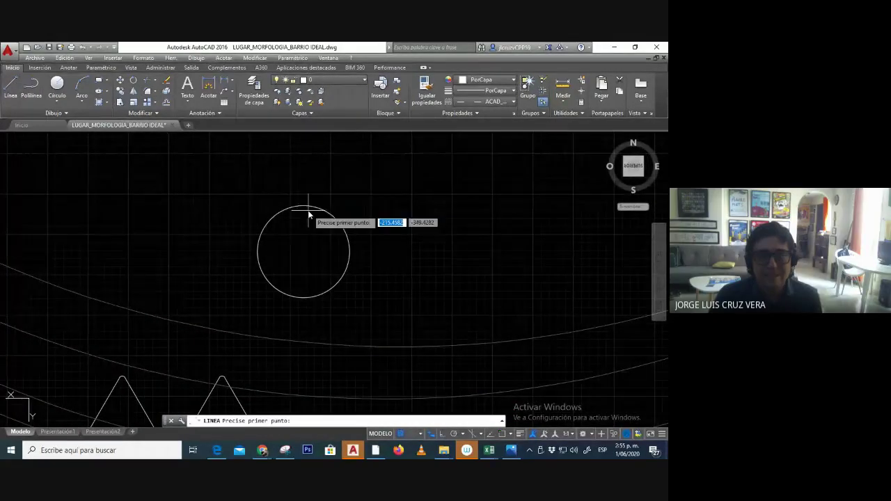
key("F3")
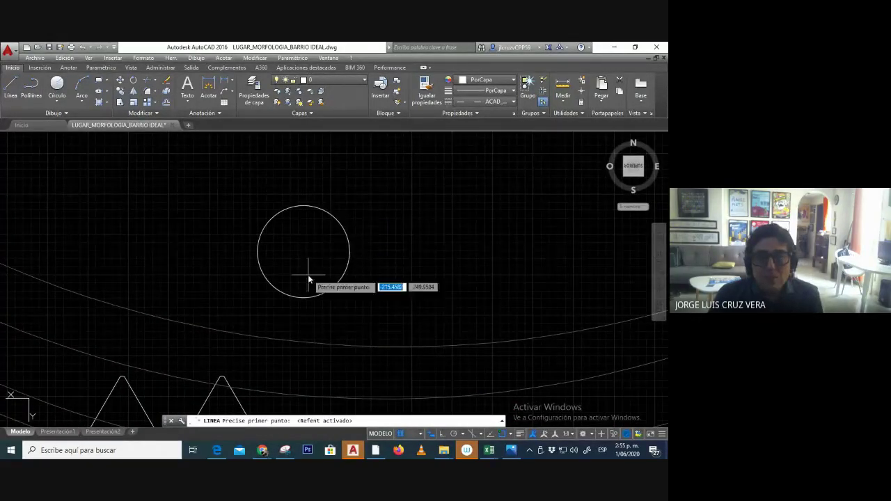
left_click(303, 256)
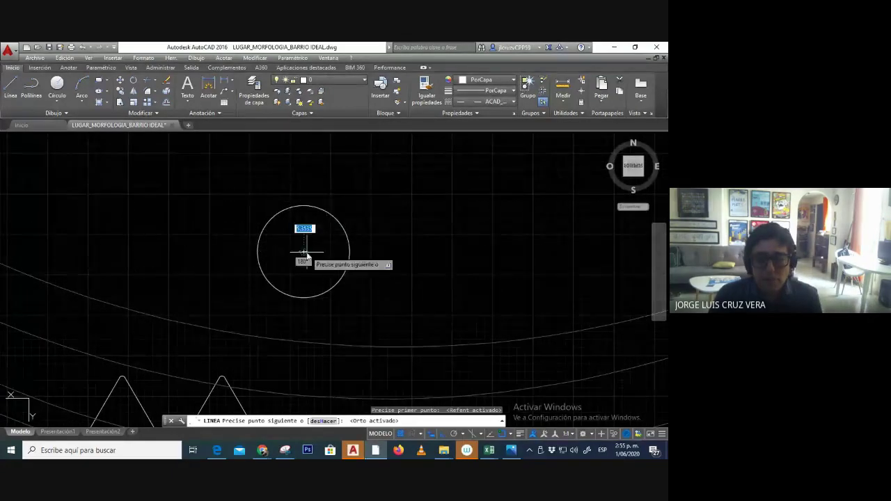
key("F8")
key("Escape")
scroll(302, 194, "up", 4)
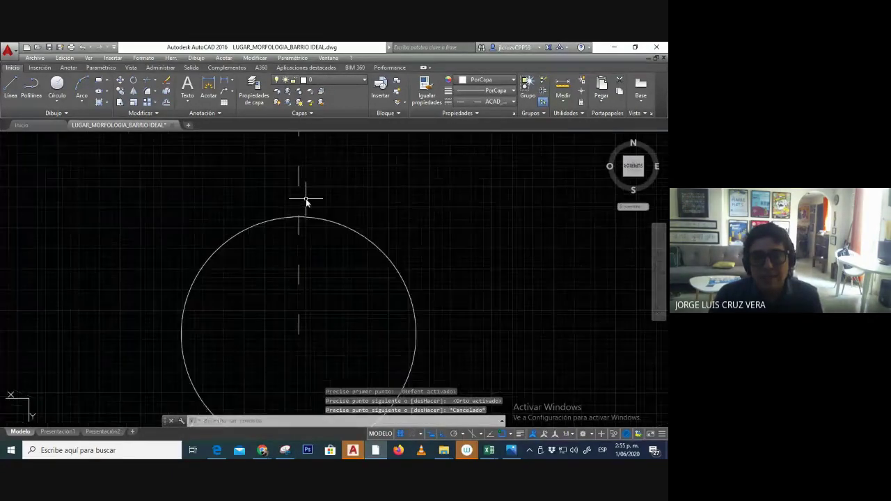
scroll(292, 222, "down", 2)
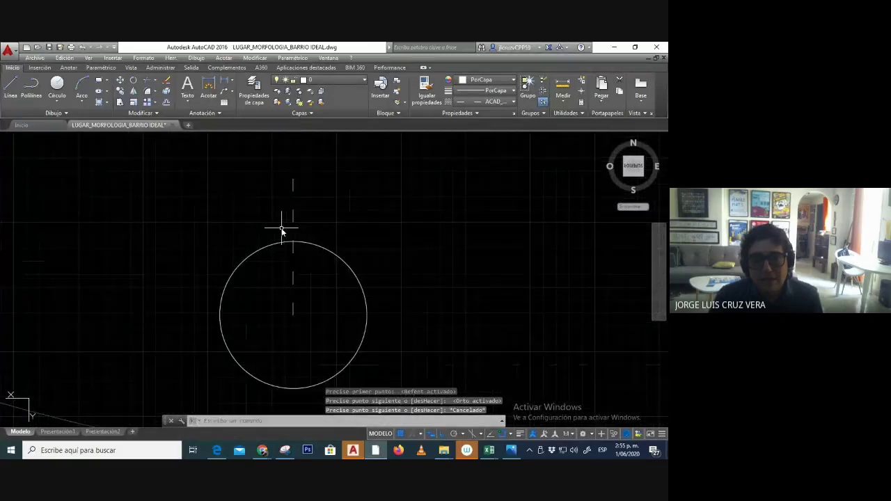
Offset the vertical line by 10 units to both sides.
left_click(167, 103)
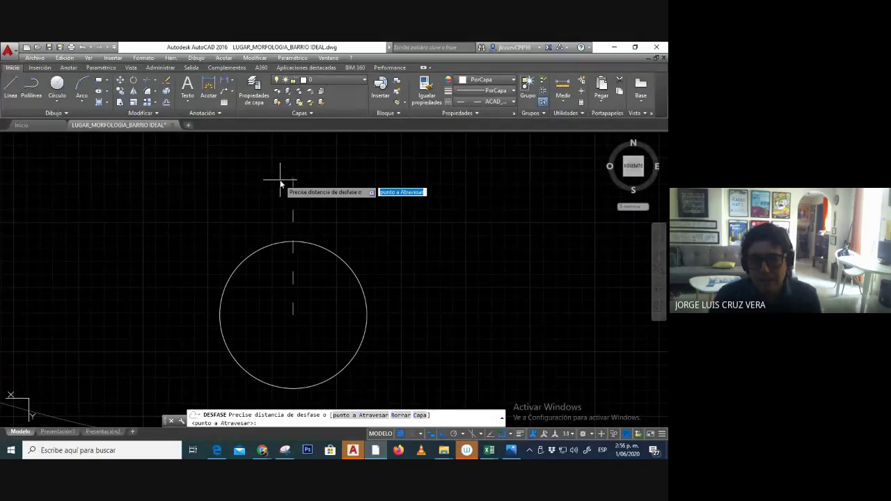
type("10")
key("Return")
left_click(292, 212)
left_click(282, 217)
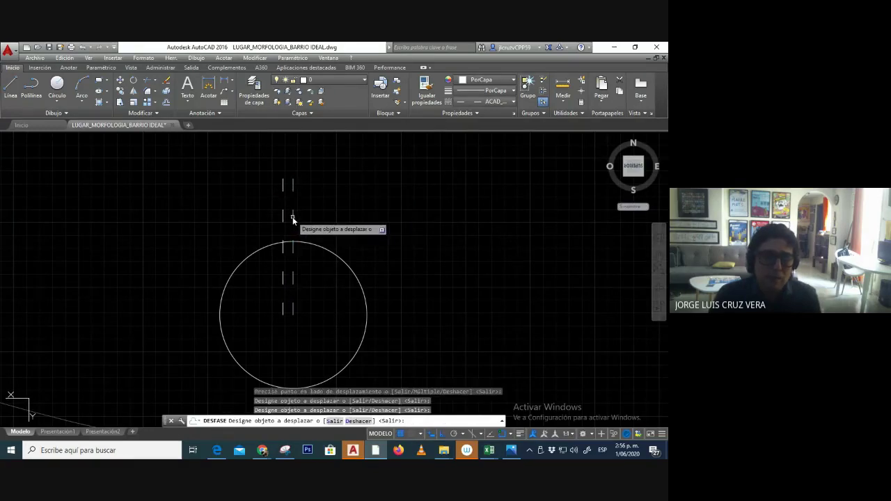
left_click(293, 216)
left_click(305, 222)
key("Escape")
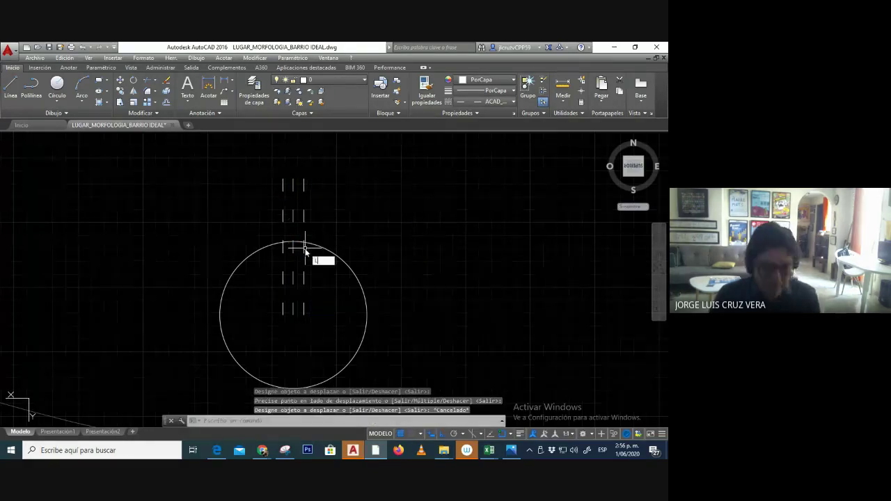
Join the lower ends of the two offset lines with a short line and delete the central vertical line.
key("Return")
left_click(304, 314)
left_click(284, 315)
key("Escape")
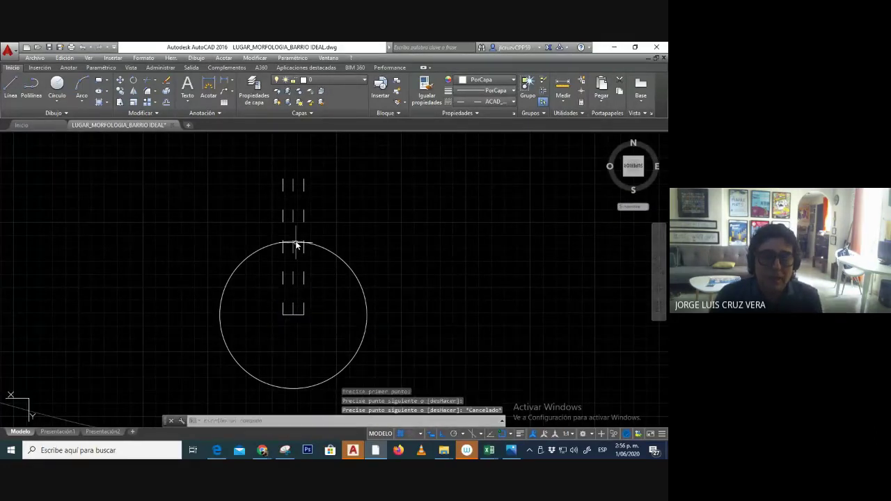
middle_click_drag(308, 227, 312, 227)
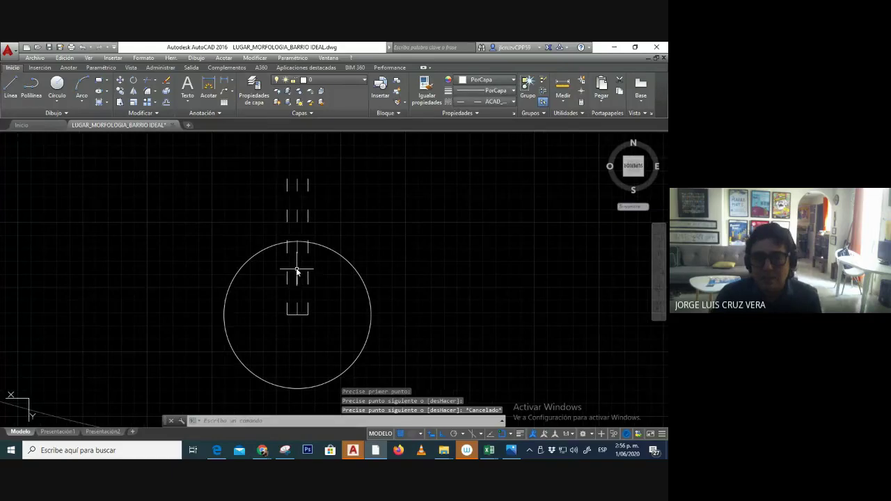
left_click(298, 249)
key("Delete")
Change the linetype of the two vertical lines to Continuous.
mouse_move(313, 244)
middle_mouse_down()
mouse_move(277, 295)
mouse_move(336, 259)
middle_mouse_up()
scroll(293, 259, "up", 2)
scroll(293, 259, "up", 2)
scroll(293, 258, "down", 2)
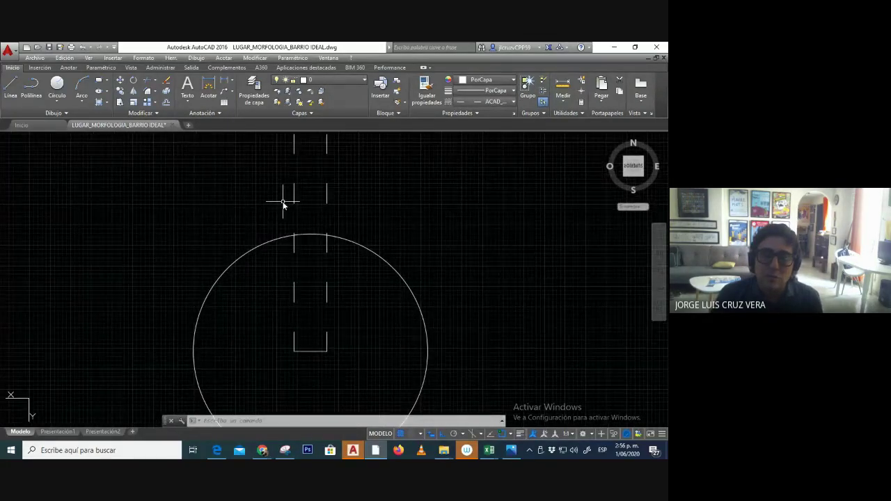
left_click_drag(348, 203, 401, 201)
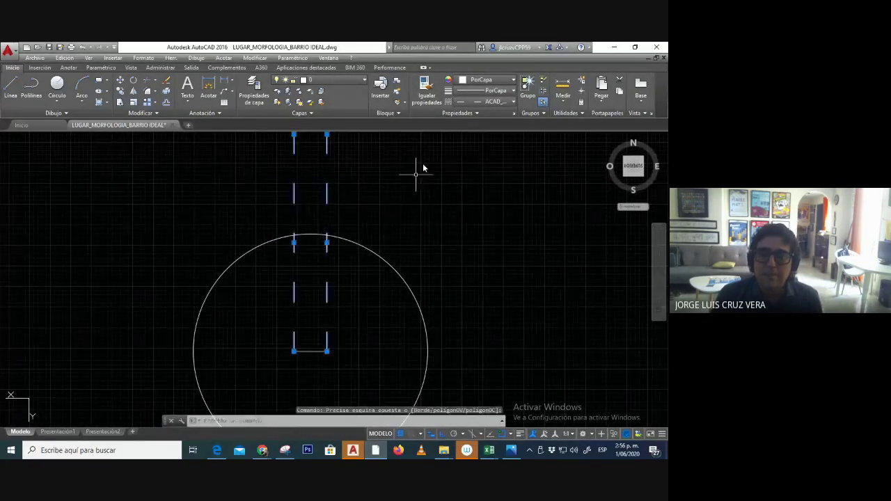
left_click(483, 103)
left_click(468, 147)
scroll(435, 205, "down", 2)
middle_click_drag(436, 205, 405, 233)
key("Escape")
Switch to the LISTA COMANDOS workbook in Excel and enter TRIM in cell E34, in the SESION 6 section.
mouse_move(487, 451)
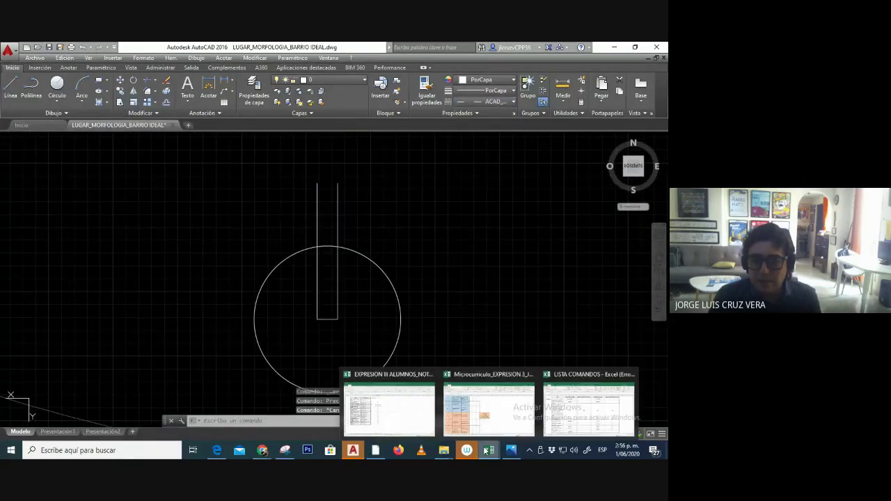
left_click(569, 406)
scroll(300, 283, "down", 4)
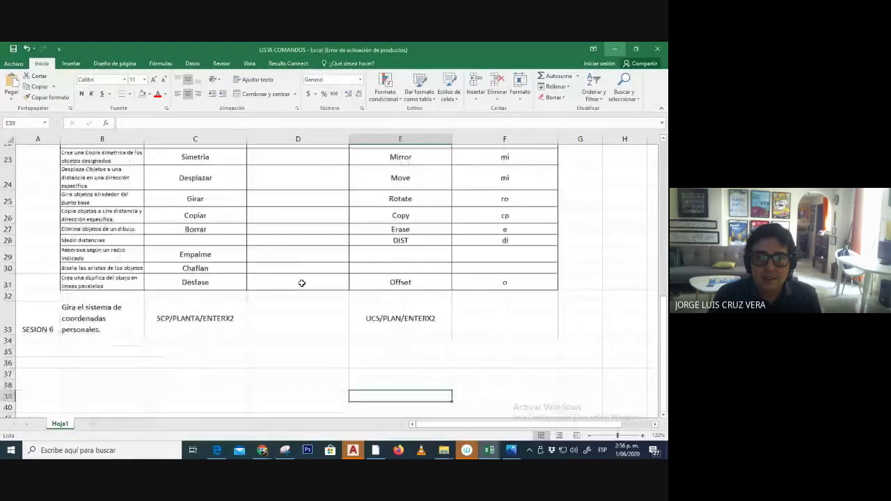
scroll(302, 283, "up", 2)
scroll(301, 283, "up", 1)
scroll(300, 282, "down", 3)
scroll(304, 284, "up", 1)
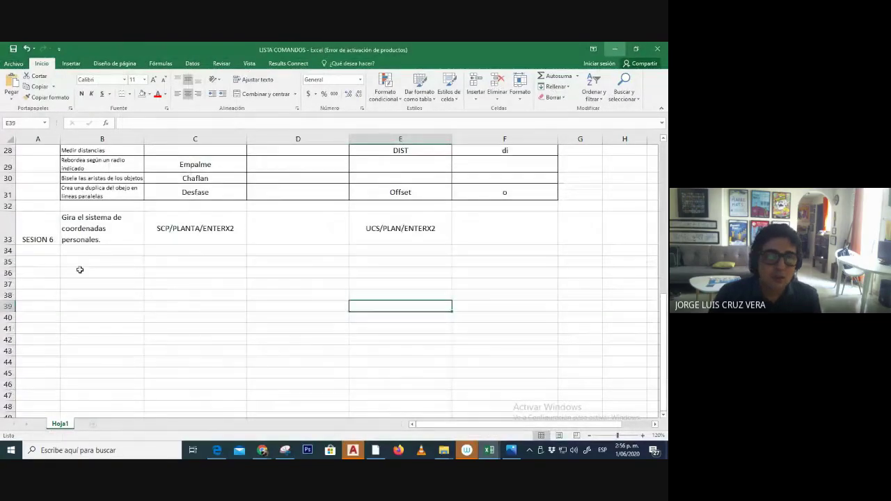
left_click(98, 250)
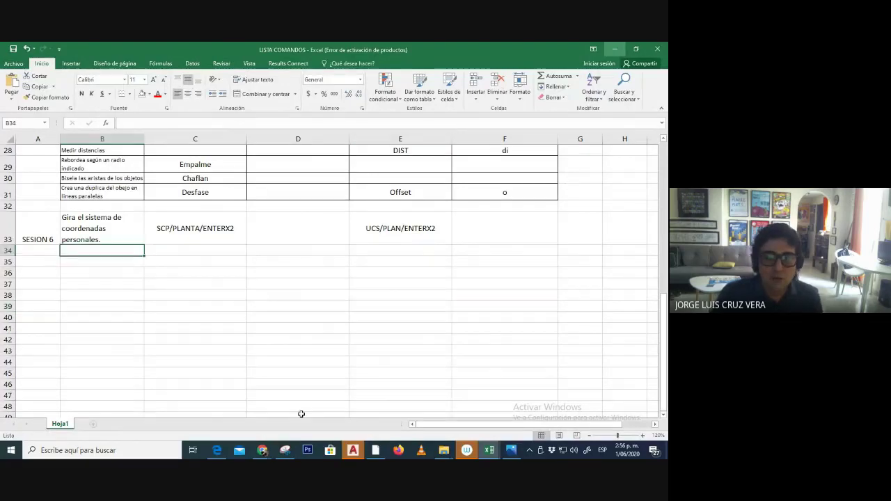
left_click(374, 249)
type("T")
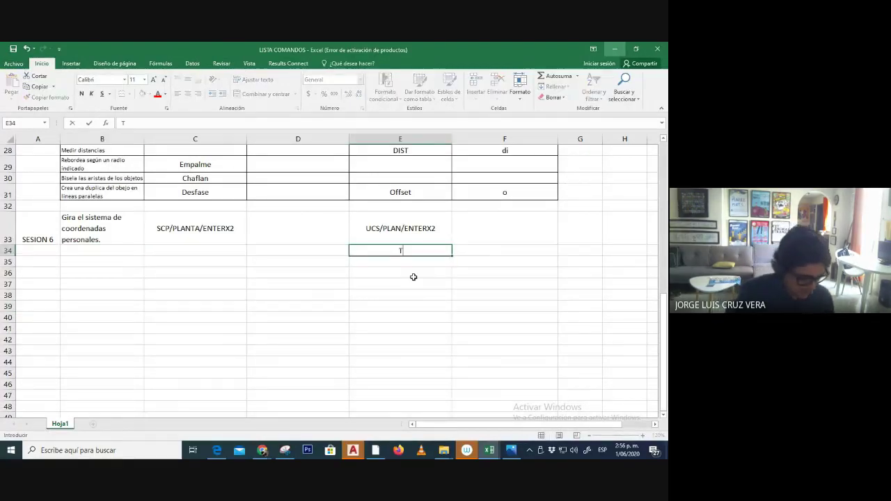
left_click(498, 367)
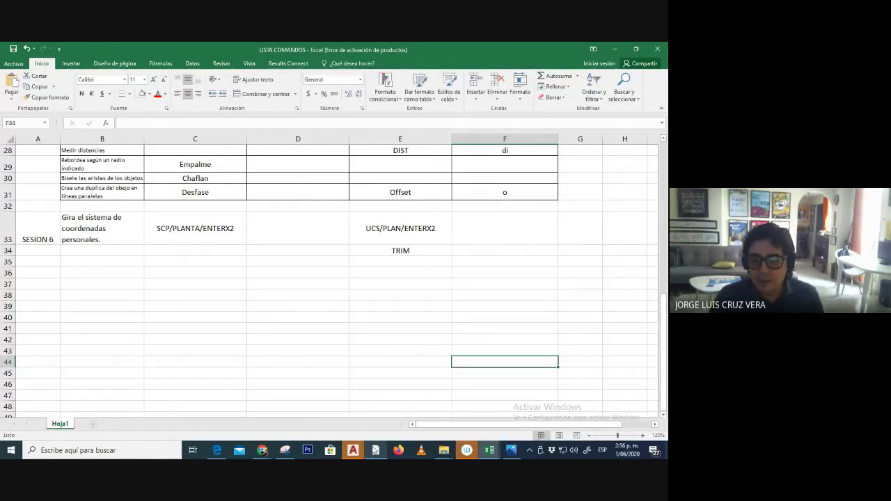
Check the Spanish Trim and Extend command names in AutoCAD, and enter RECORTAR in C34 and ALARGAR in C35 of the LISTA COMANDOS workbook.
key("alt+Tab")
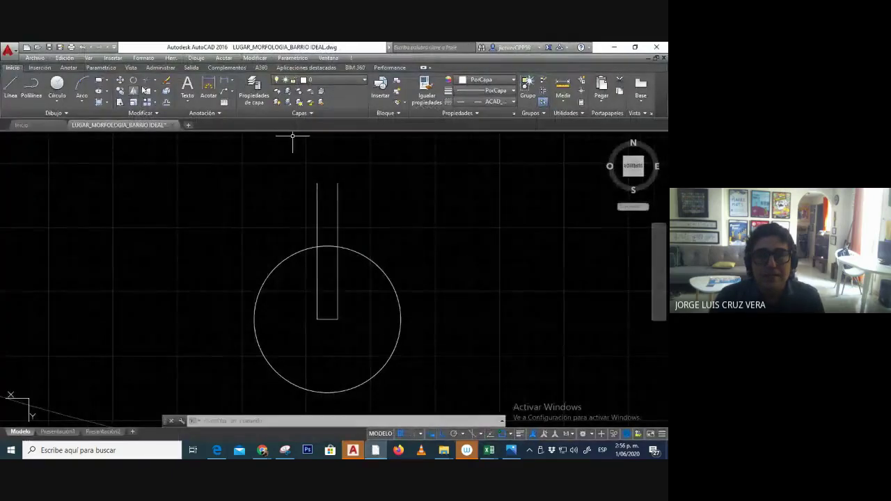
left_click(155, 83)
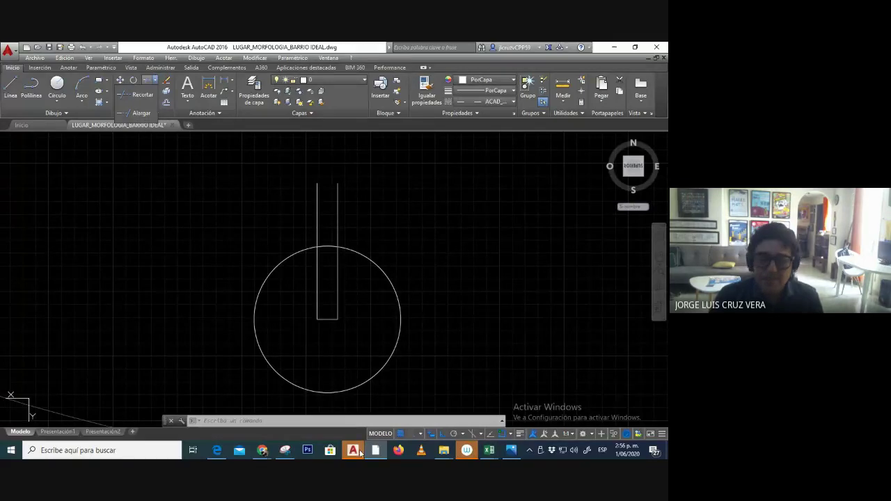
left_click(490, 450)
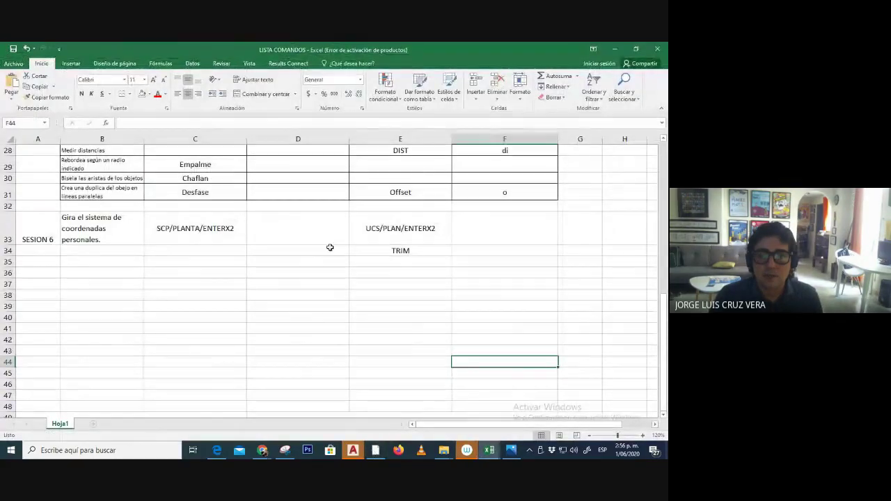
left_click(227, 251)
type("RE")
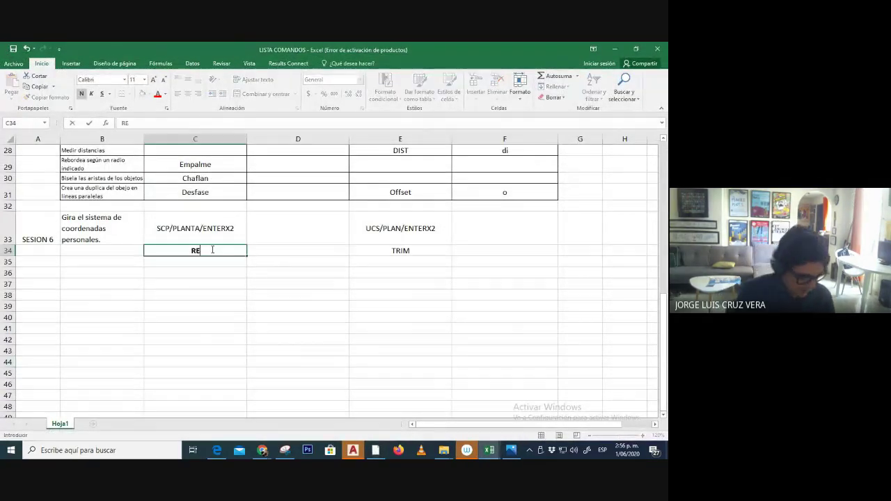
type("CORTAR")
key("Return")
type("ALARGAR")
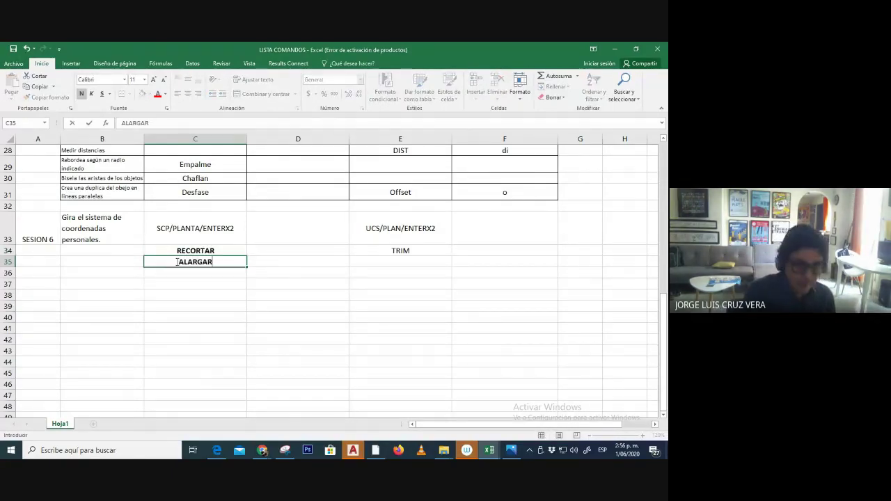
left_click(298, 284)
Enter EXTEND in cell E35 and the command aliases TR in F34 and EX in F35.
left_click(377, 259)
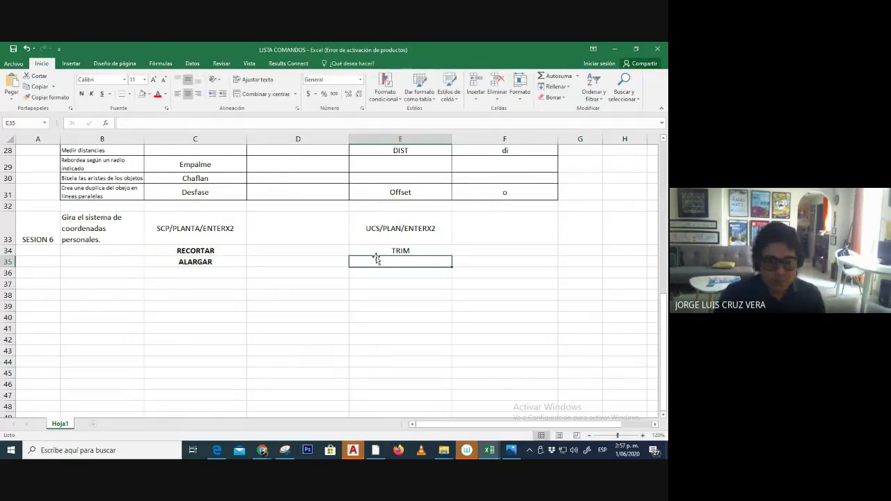
type("EXTEND")
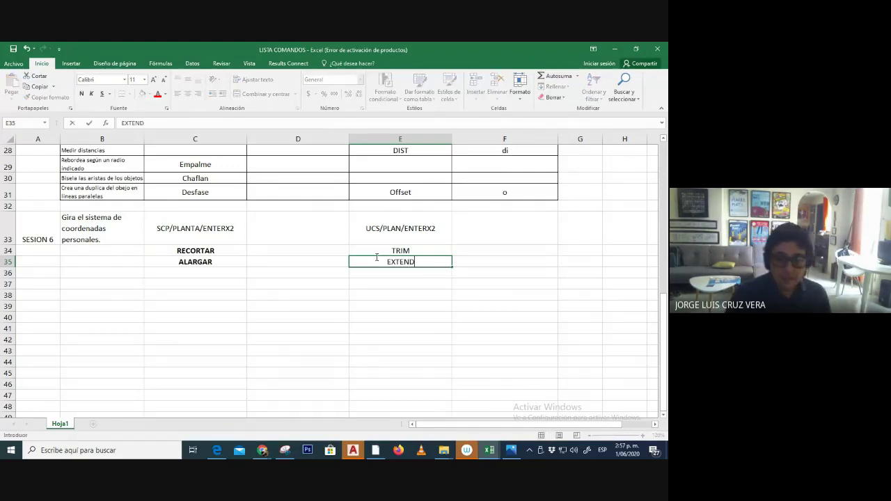
left_click(488, 257)
left_click(481, 251)
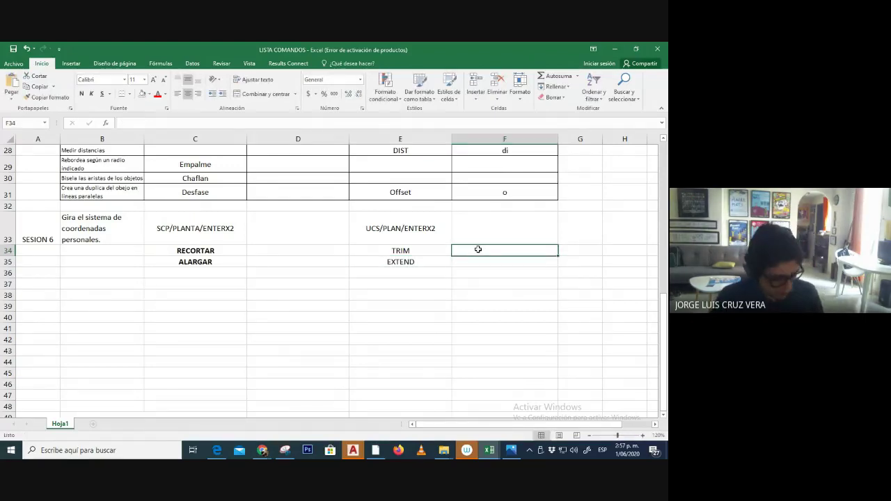
type("TR")
left_click(481, 259)
type("EX")
left_click(298, 273)
left_click(296, 250)
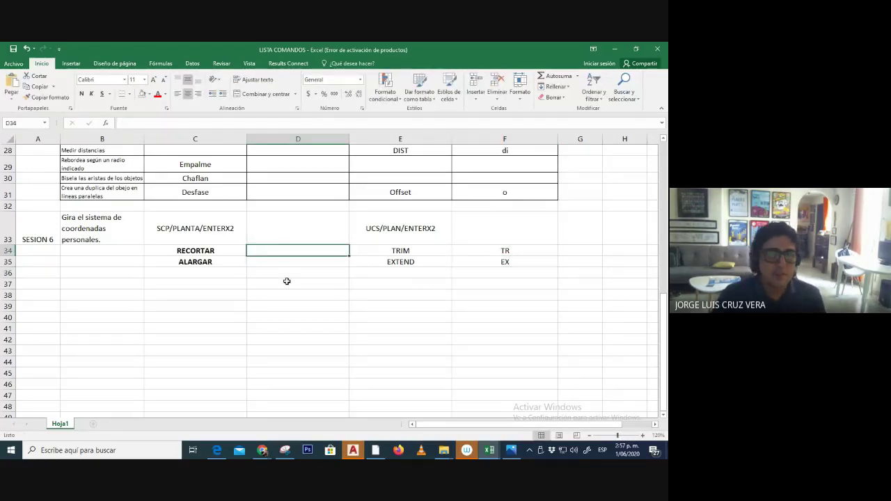
Switch to AutoCAD and trim the parts of the two vertical lines outside the circle, using the circle as the cutting edge.
left_click(377, 450)
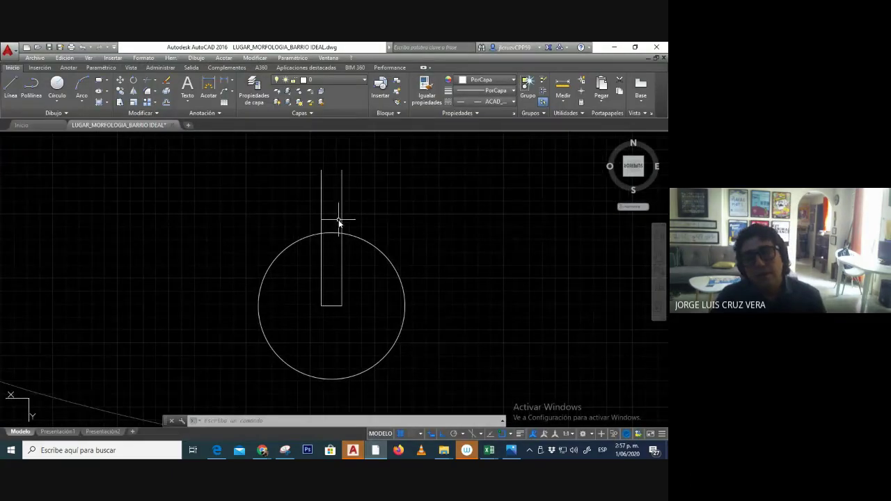
middle_click_drag(339, 222, 334, 220)
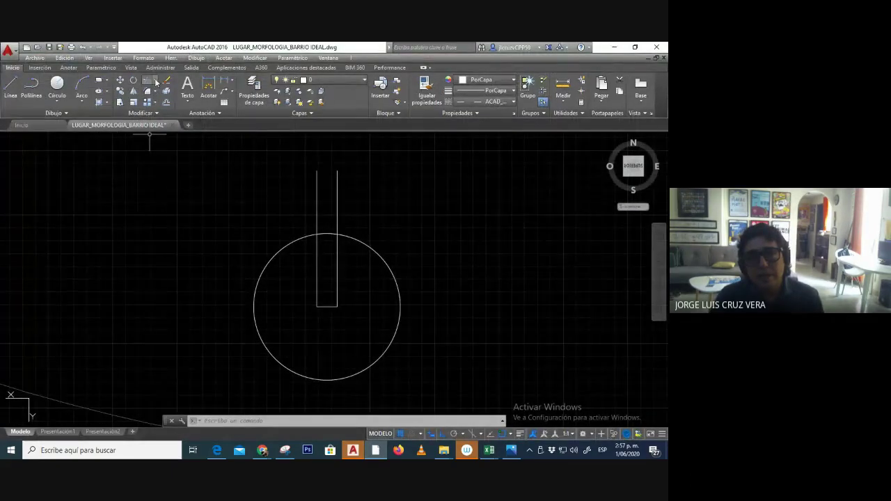
left_click(148, 80)
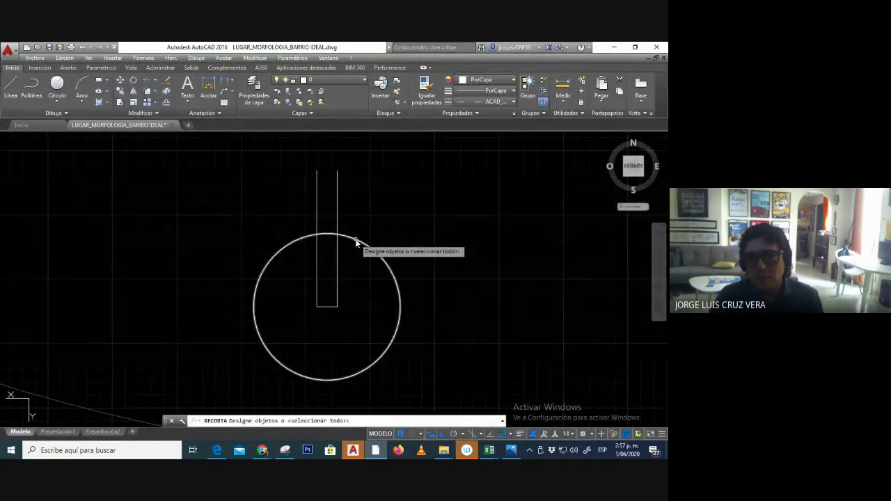
left_click(356, 241)
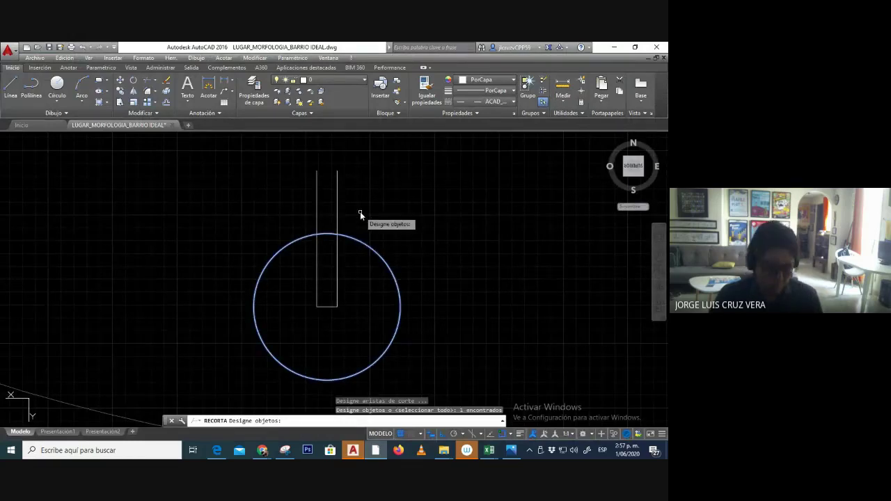
key("Return")
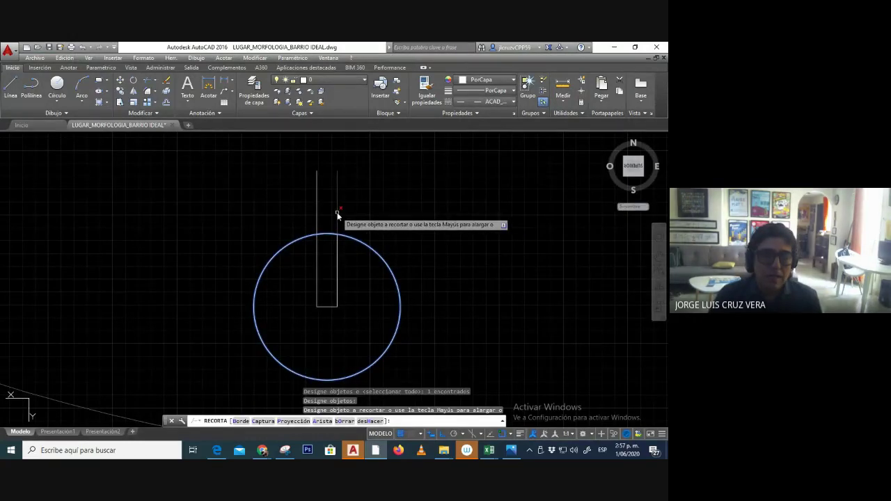
left_click(337, 212)
left_click(317, 209)
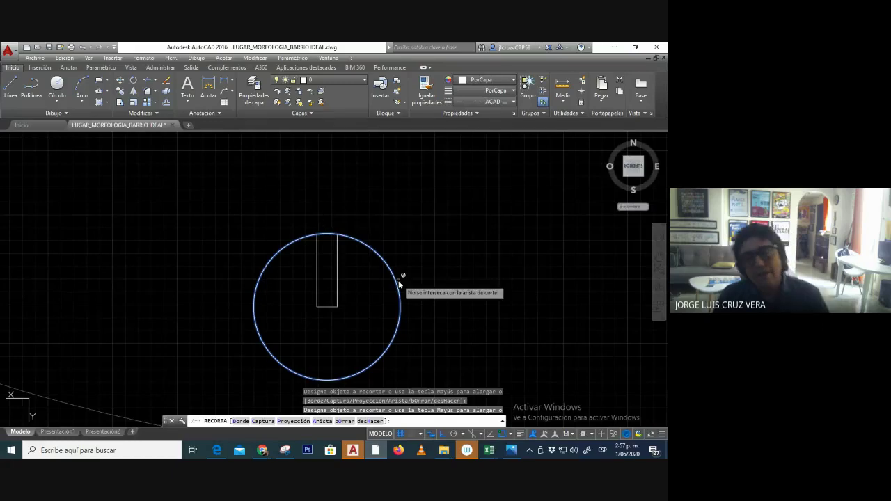
scroll(350, 279, "up", 2)
scroll(351, 278, "down", 2)
key("Escape")
Consult the ESTANDARES SIMBOLOS Y ETIQUETAS image in Fotos and return to the AutoCAD drawing to view the north indicator above the triangular modules.
scroll(365, 272, "down", 8)
mouse_move(408, 275)
middle_mouse_down()
mouse_move(398, 217)
mouse_move(376, 211)
middle_mouse_up()
left_click(511, 451)
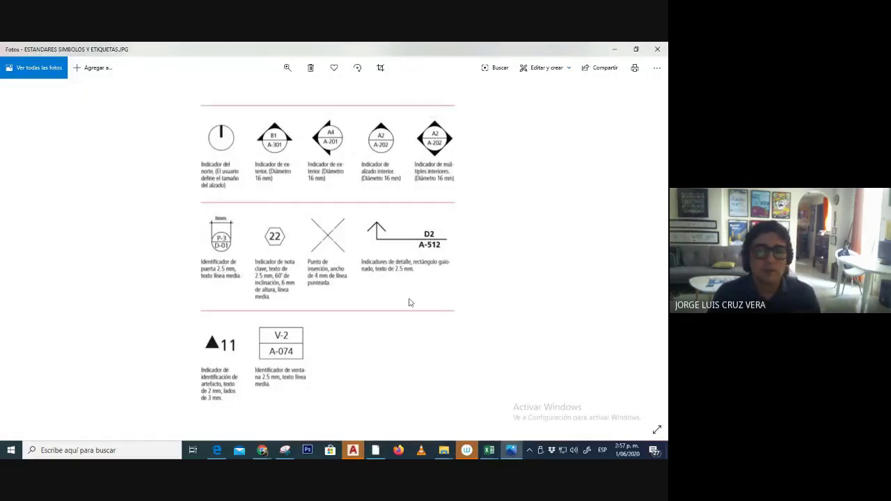
left_click(376, 451)
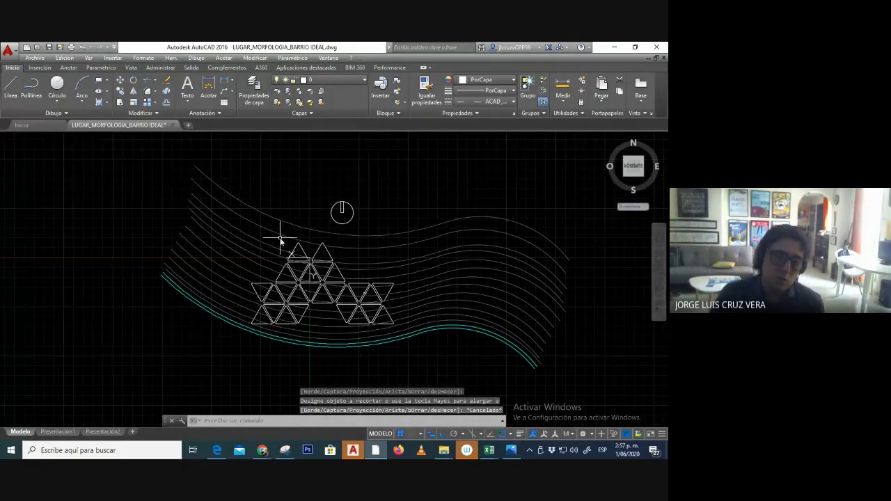
scroll(309, 319, "up", 2)
mouse_move(346, 195)
middle_mouse_down()
mouse_move(323, 254)
mouse_move(303, 262)
middle_mouse_up()
scroll(328, 264, "down", 2)
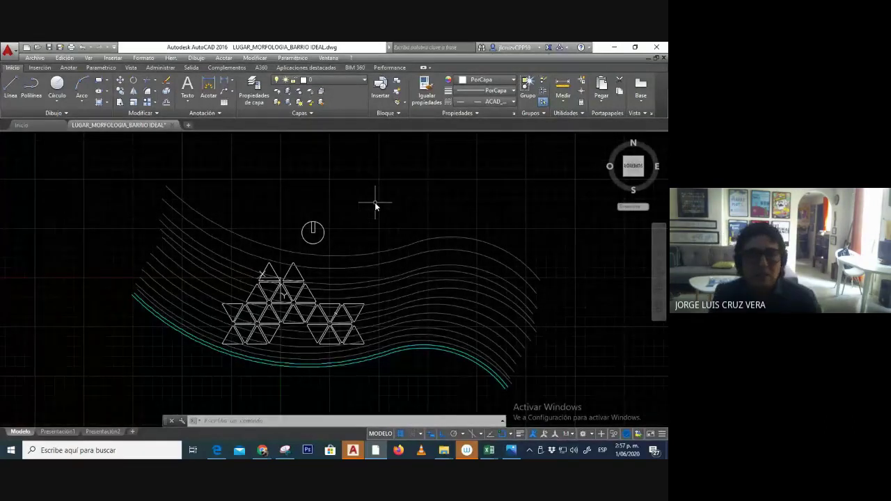
Examine the layout of the triangular modules over the contour lines, especially the lower rows and the gaps between the triangles.
scroll(314, 321, "up", 2)
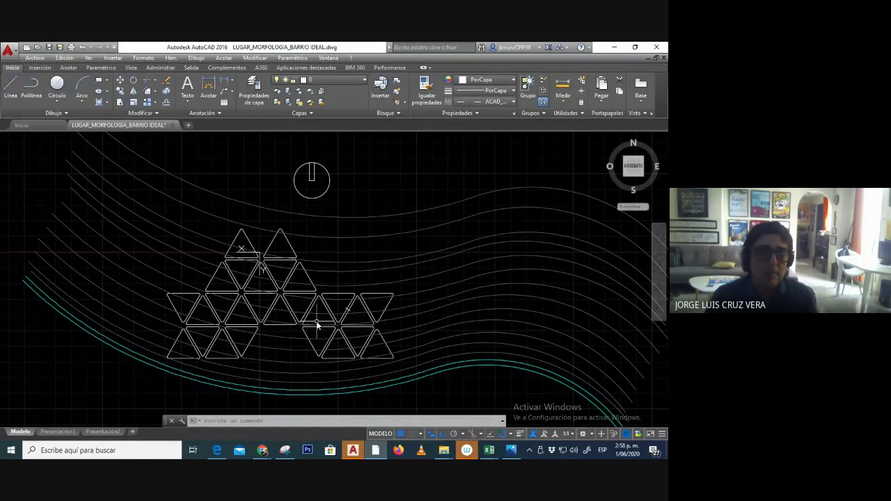
middle_click_drag(250, 309, 292, 292)
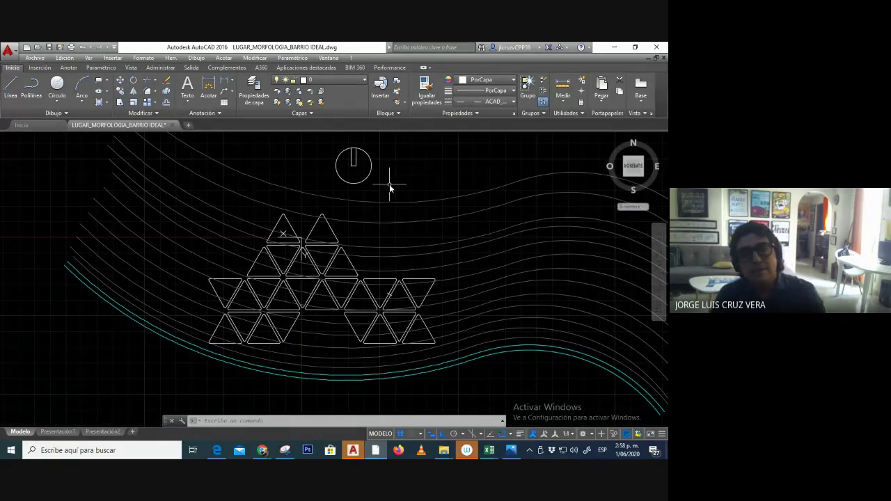
middle_click_drag(242, 294, 218, 302)
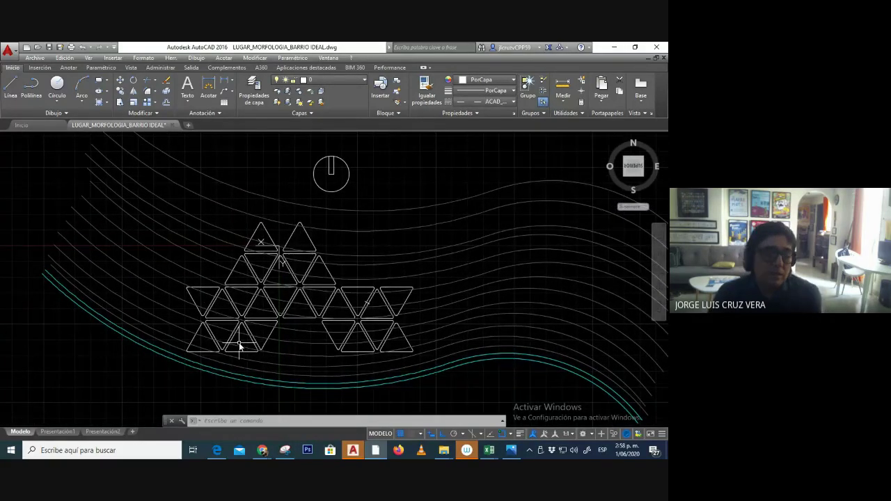
scroll(239, 343, "up", 2)
middle_click_drag(239, 342, 224, 324)
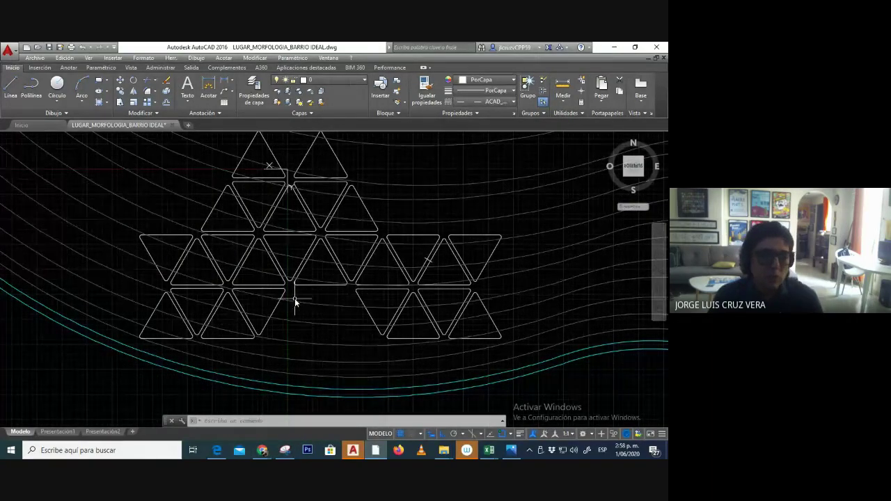
middle_click_drag(295, 301, 271, 325)
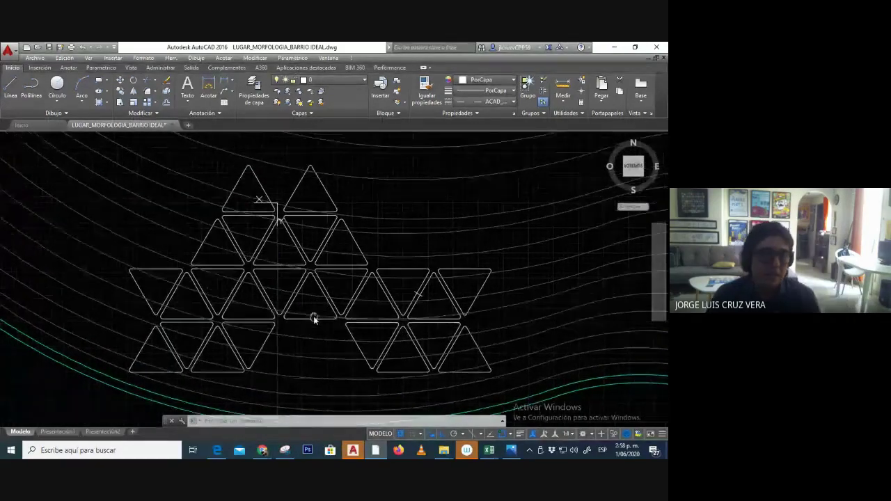
scroll(248, 339, "up", 3)
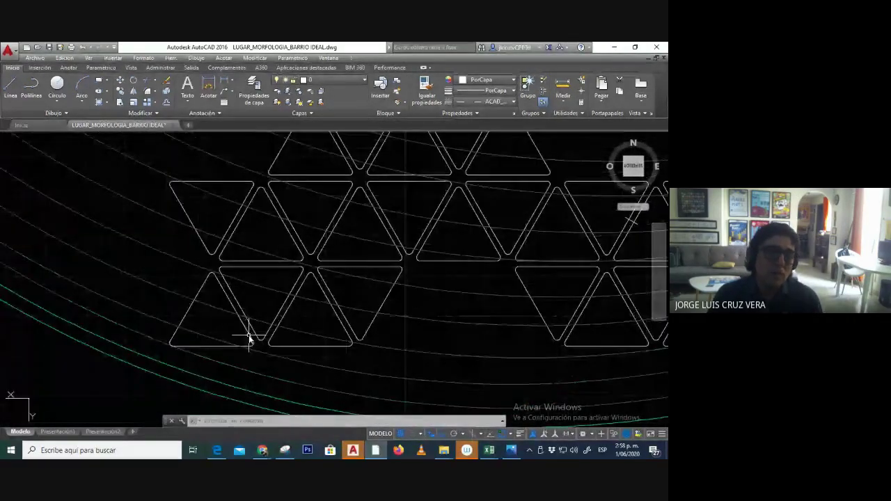
middle_click_drag(249, 339, 274, 309)
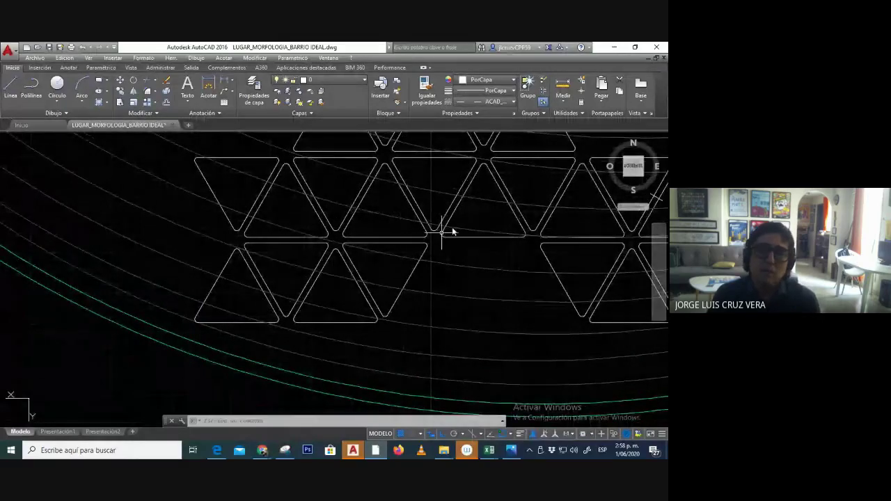
scroll(301, 269, "down", 2)
mouse_move(302, 269)
middle_mouse_down()
mouse_move(213, 302)
mouse_move(218, 313)
mouse_move(276, 320)
middle_mouse_up()
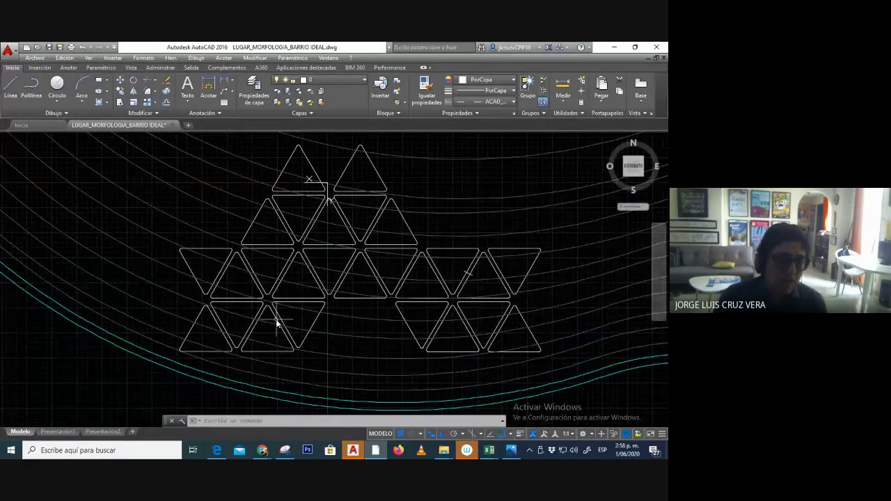
mouse_move(276, 319)
middle_mouse_down()
mouse_move(263, 317)
mouse_move(271, 299)
middle_mouse_up()
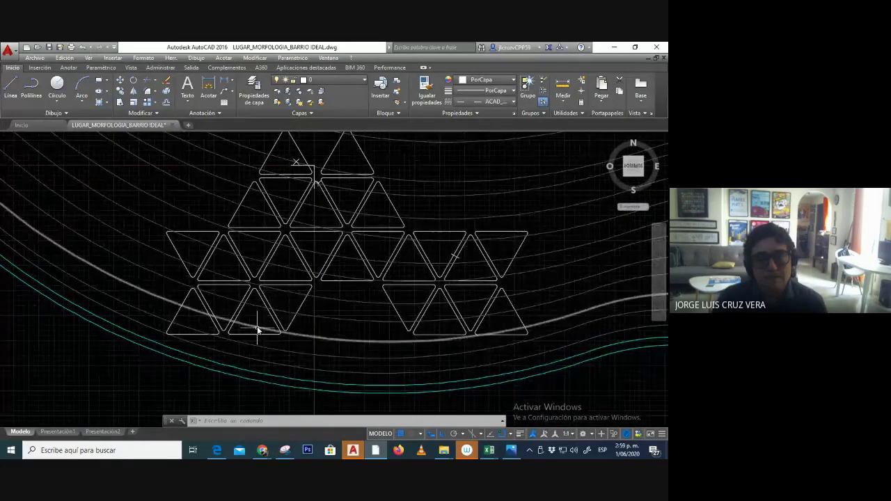
scroll(258, 330, "up", 2)
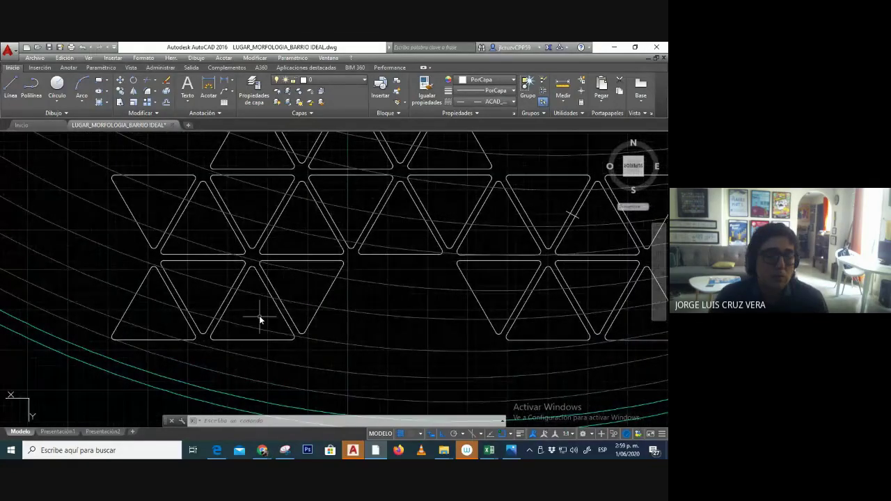
scroll(259, 306, "up", 2)
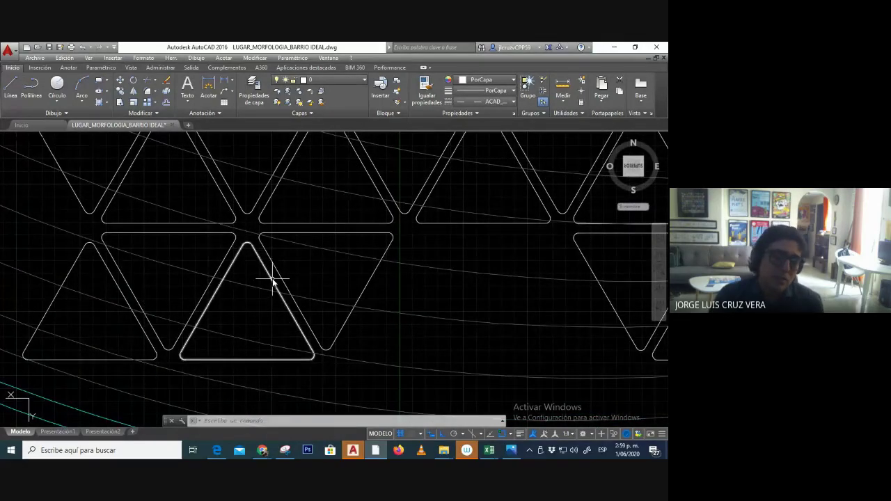
scroll(273, 280, "up", 2)
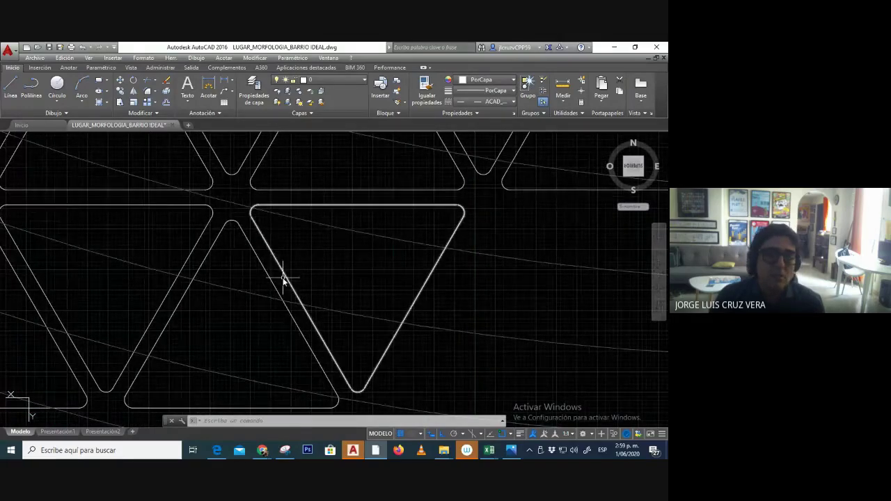
scroll(275, 283, "down", 3)
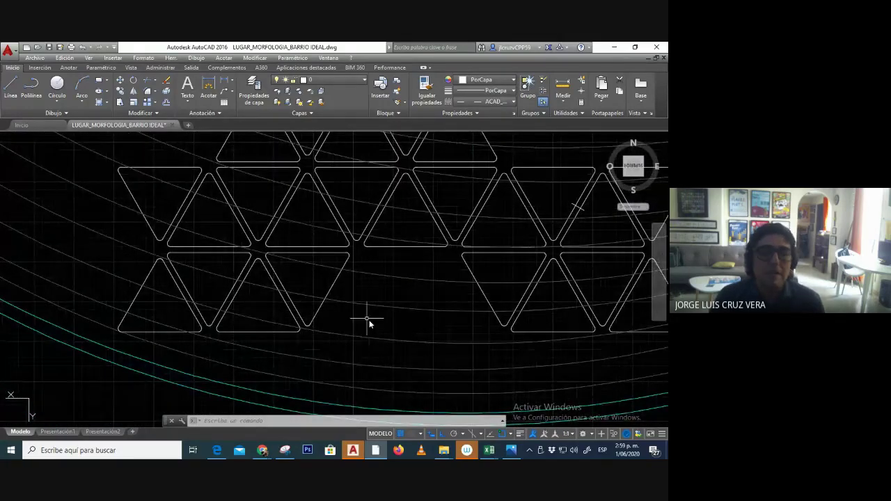
middle_click_drag(369, 322, 373, 325)
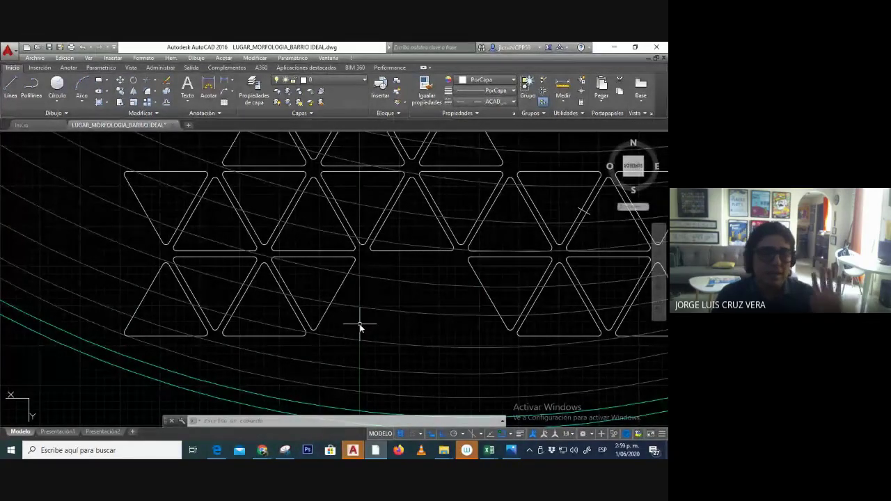
scroll(223, 314, "up", 4)
middle_click_drag(199, 314, 271, 303)
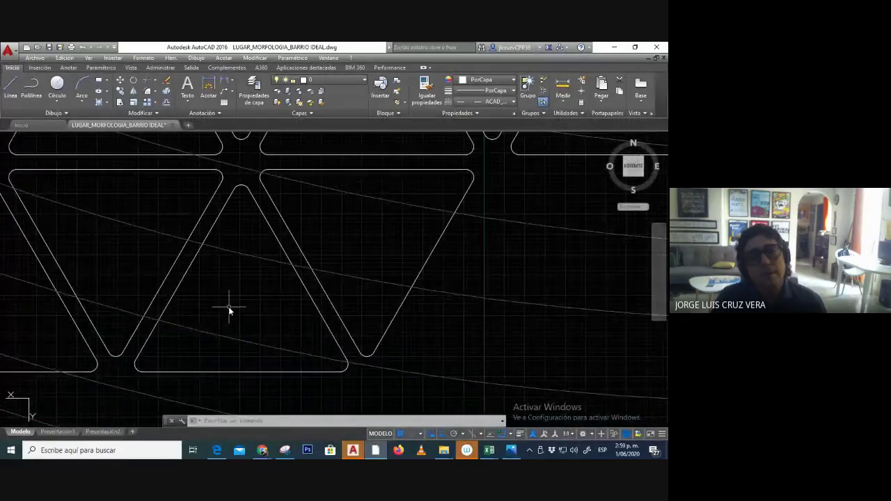
scroll(229, 311, "down", 2)
middle_click_drag(229, 311, 259, 335)
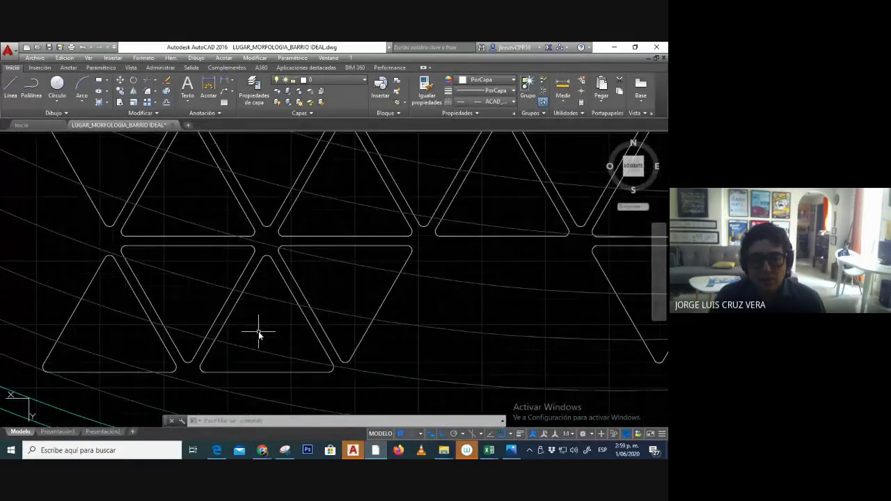
scroll(259, 335, "down", 2)
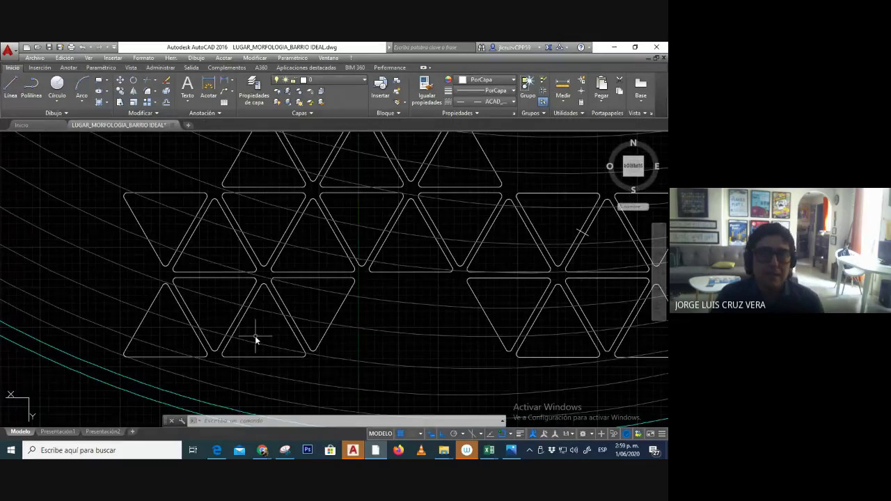
Draw a freehand diagonal line with ortho off from the gap above the lower-row triangles, down-left past the double boundary curve.
middle_click_drag(253, 338, 241, 340)
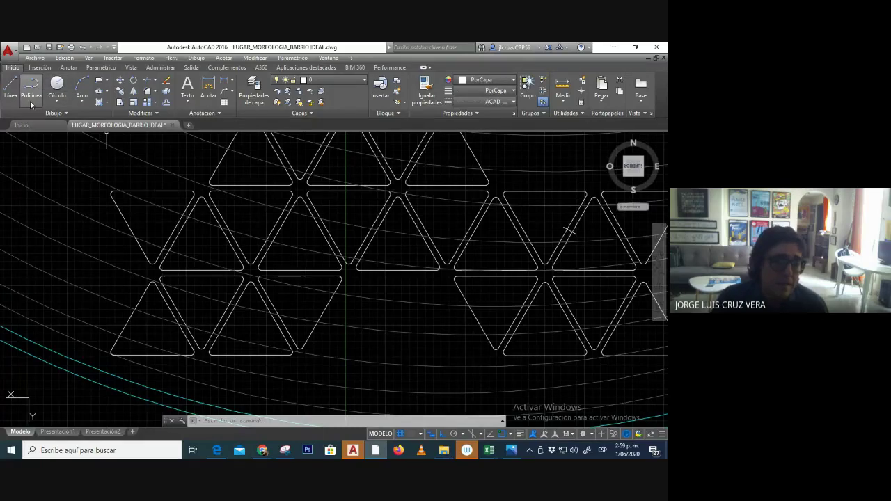
left_click(10, 84)
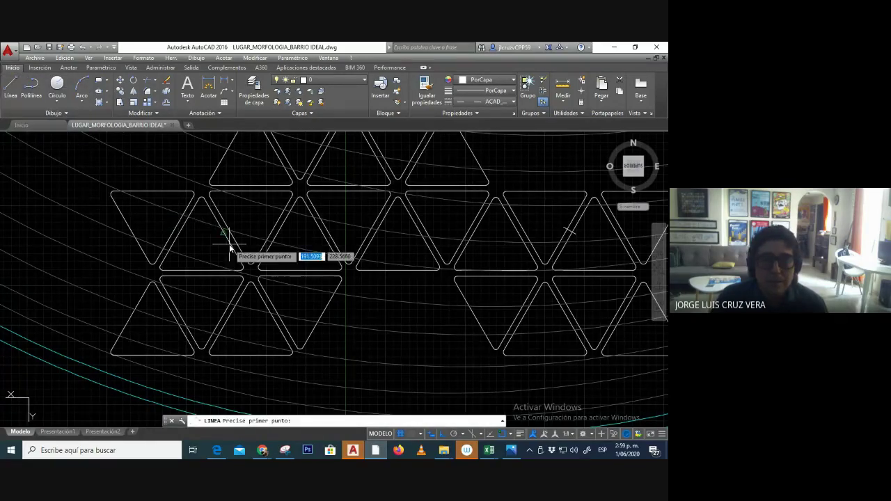
scroll(234, 258, "down", 2)
scroll(234, 258, "up", 1)
scroll(312, 328, "up", 1)
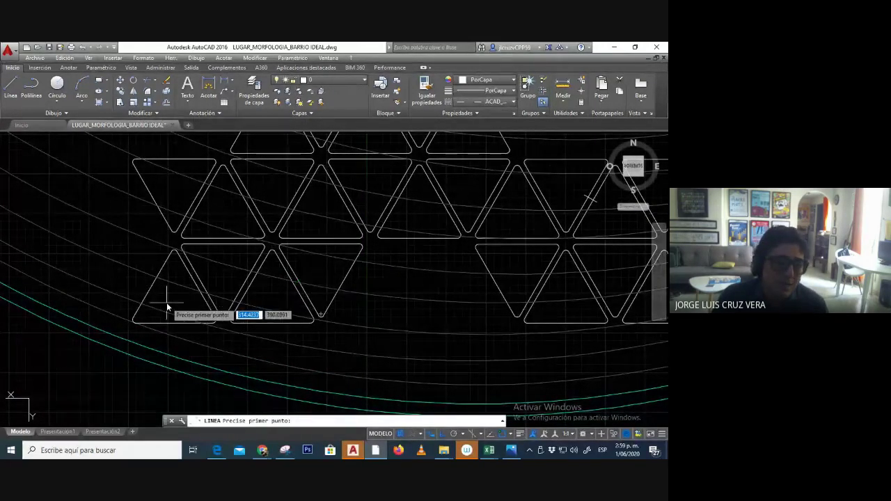
scroll(185, 292, "down", 2)
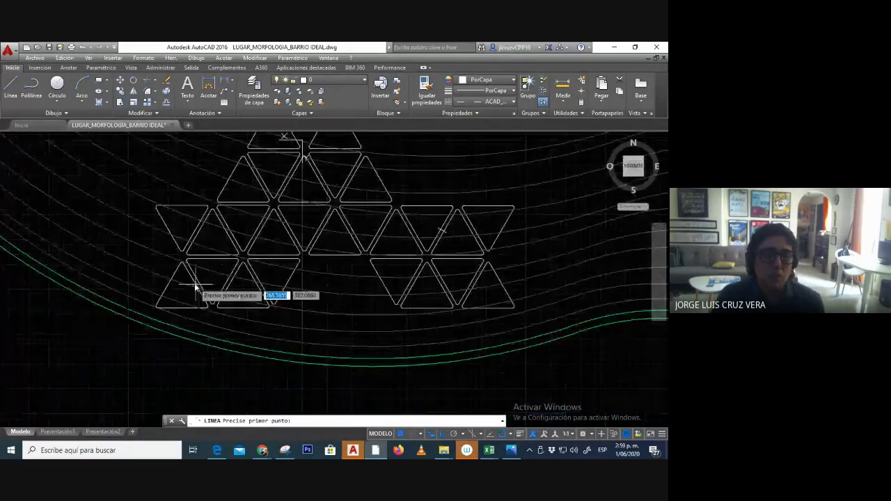
middle_click_drag(291, 271, 310, 304)
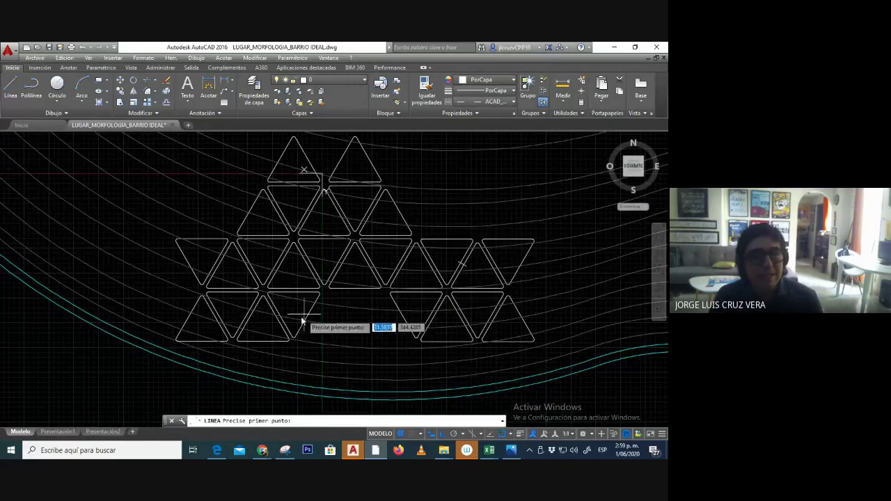
scroll(202, 322, "up", 4)
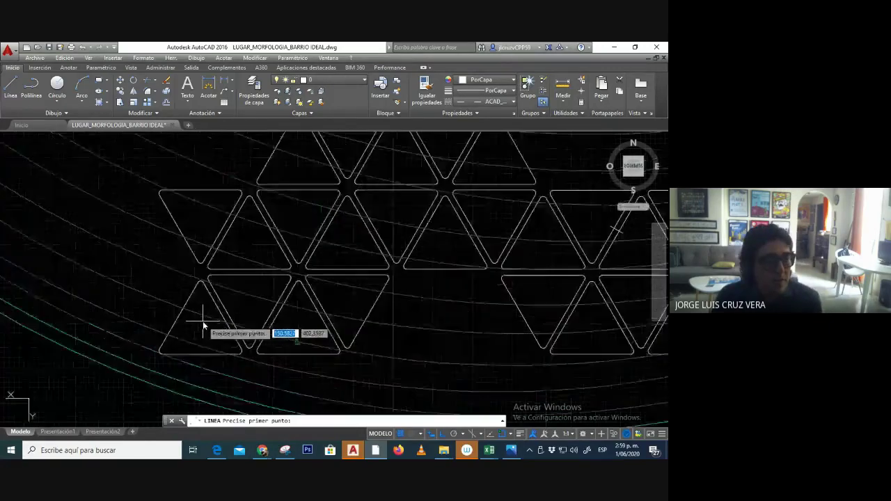
scroll(203, 321, "down", 2)
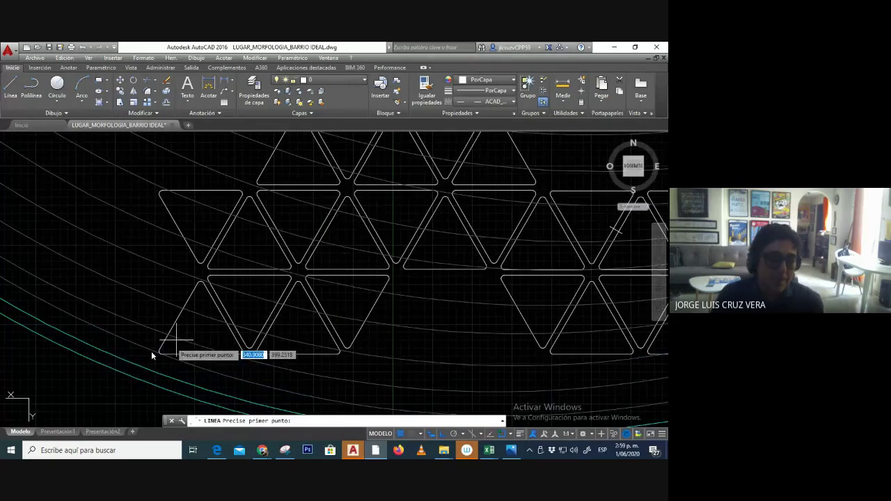
middle_click_drag(137, 374, 186, 362)
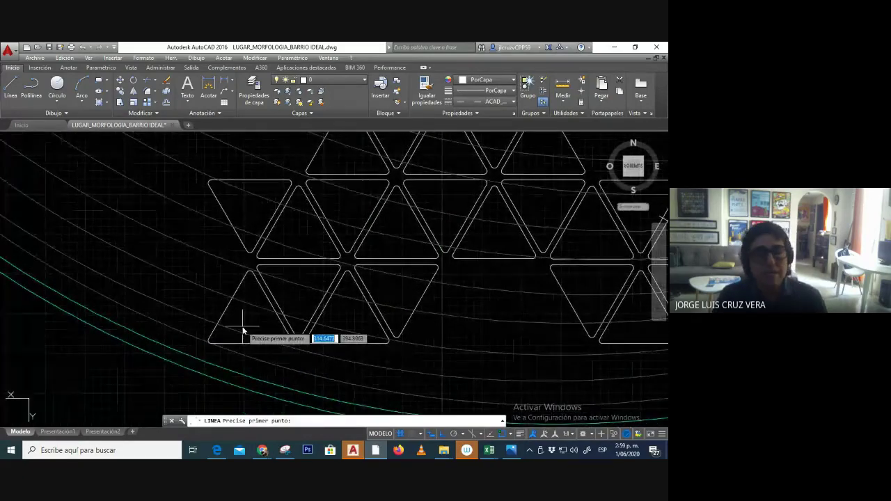
middle_click_drag(244, 325, 258, 323)
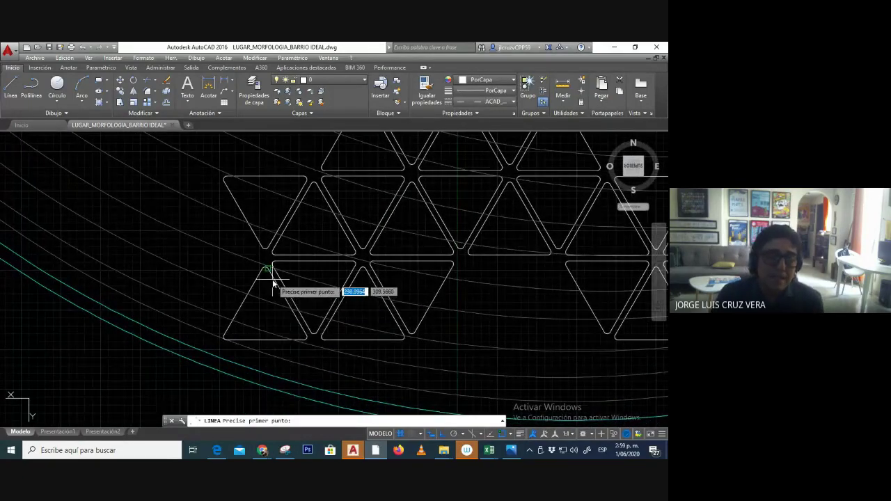
left_click(373, 252)
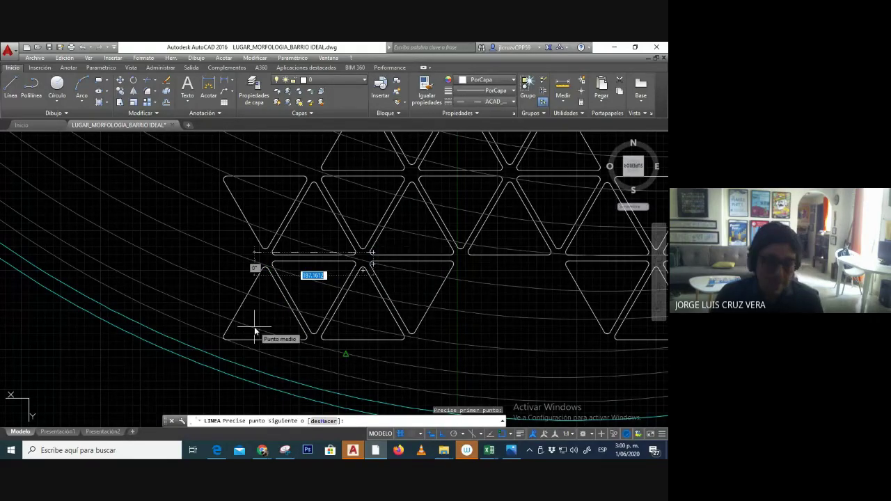
key("F8")
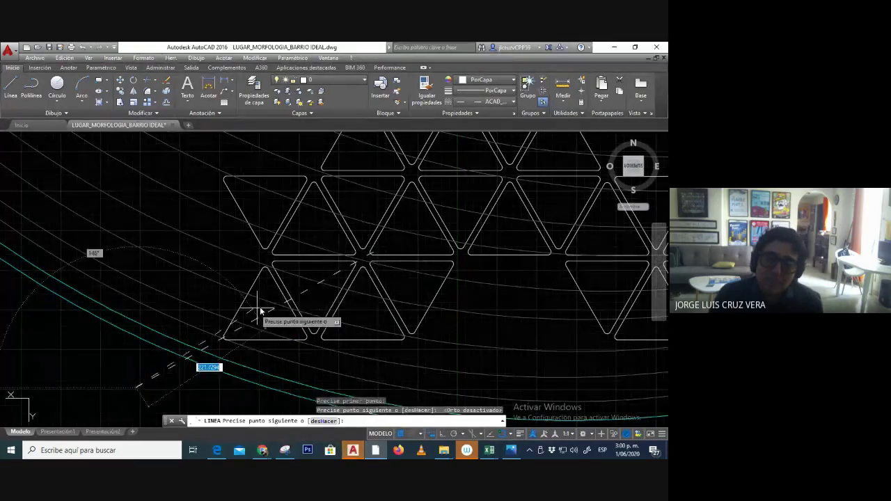
key("Escape")
Set the color of the new diagonal line across the lower-left triangles to red (Rojo).
scroll(294, 311, "up", 4)
left_click(312, 263)
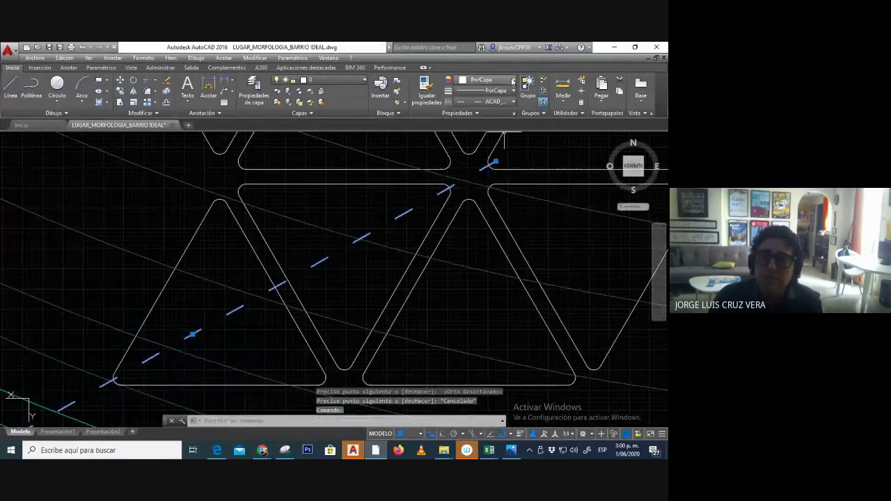
left_click(486, 79)
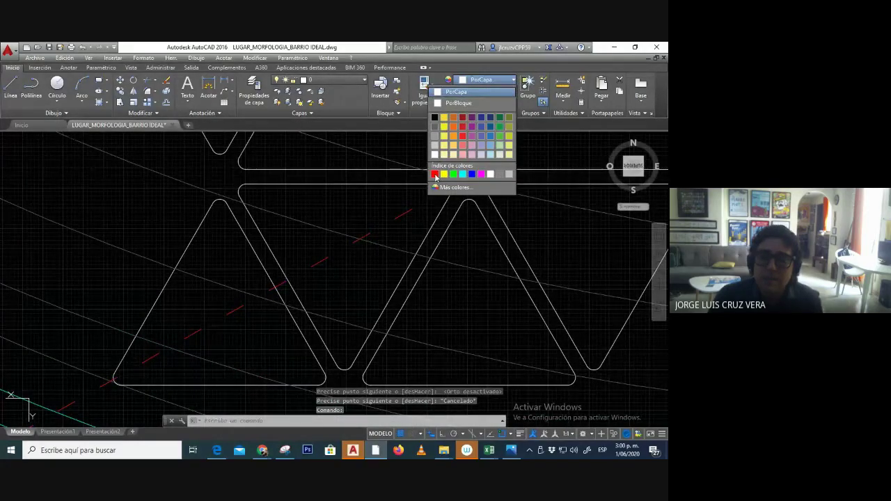
left_click(434, 174)
scroll(327, 261, "down", 4)
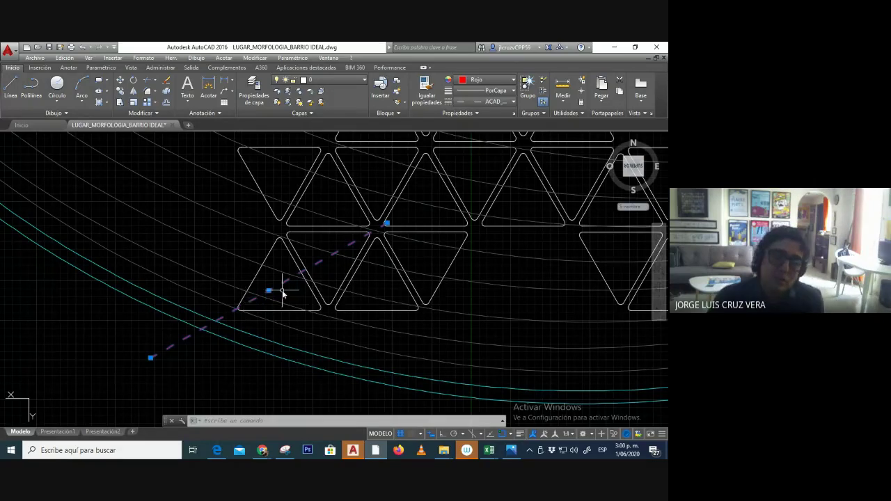
Delete the red diagonal line crossing the lower-left triangles.
key("Escape")
middle_click_drag(328, 276, 323, 281)
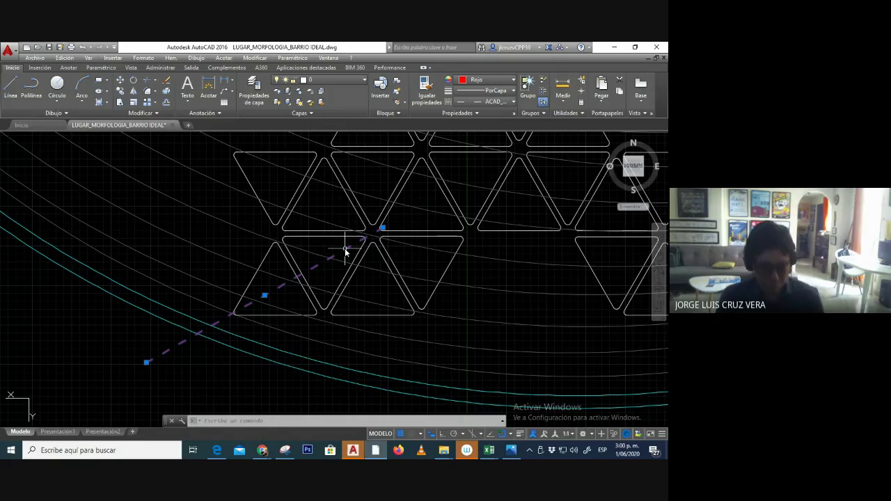
key("Delete")
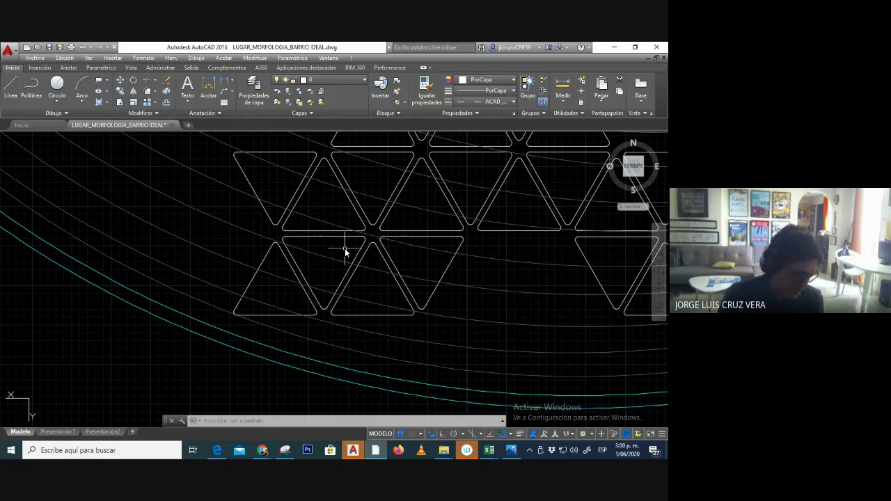
Align the user coordinate system (SCP) with the slanted left side of the inverted triangle in the lower-left group, using the object option.
type("sc")
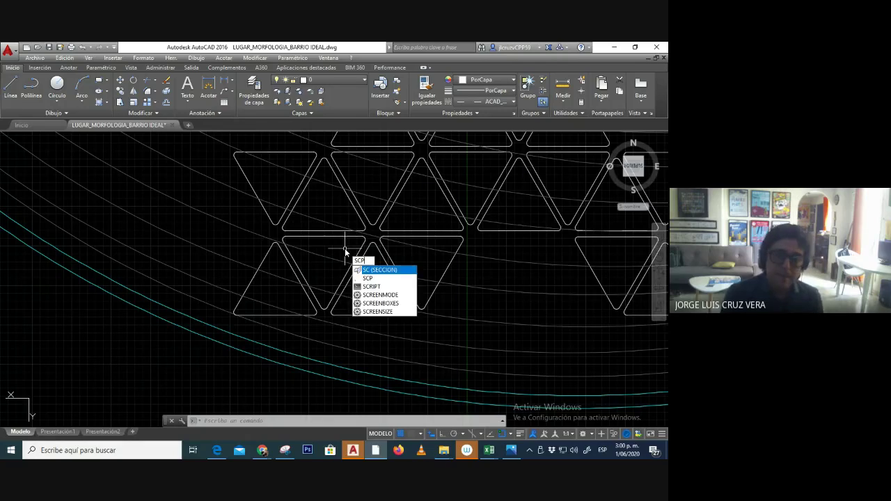
key("Return")
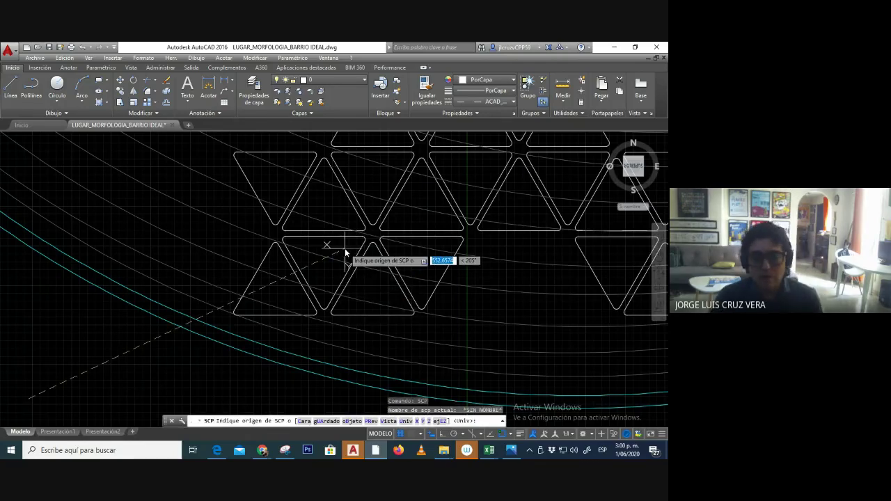
type("ob")
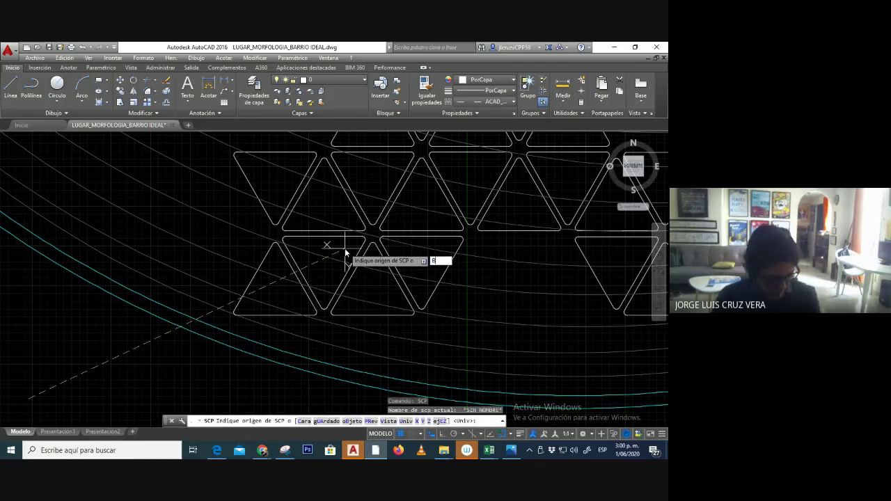
key("Return")
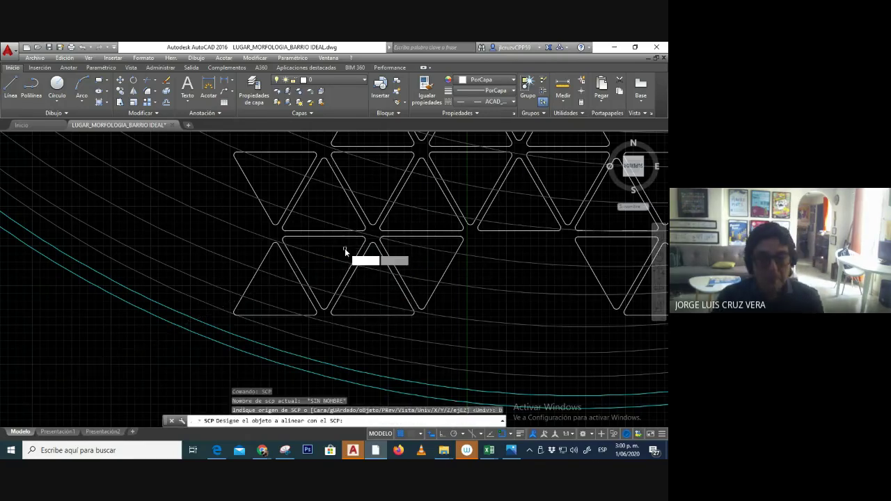
left_click(299, 272)
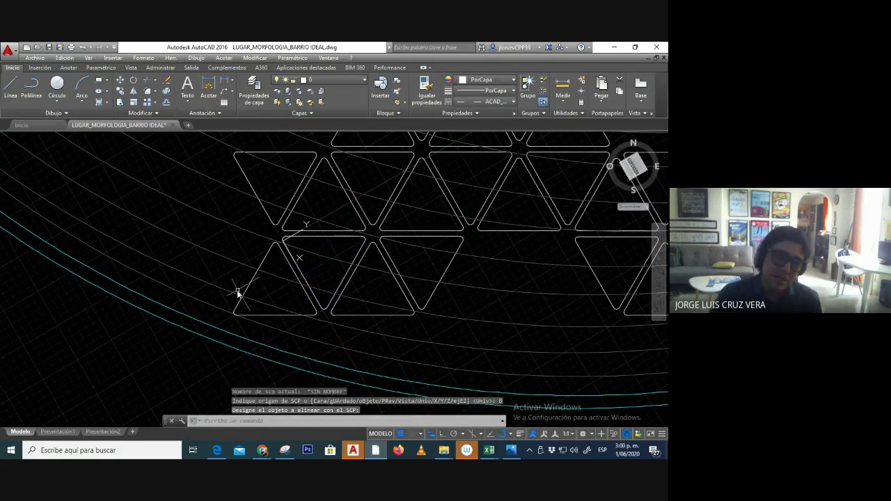
Draw an ortho line about 470 units long from the inverted triangle's upper-right corner, perpendicular to its slanted left side, past the double boundary curve.
type("l")
key("Return")
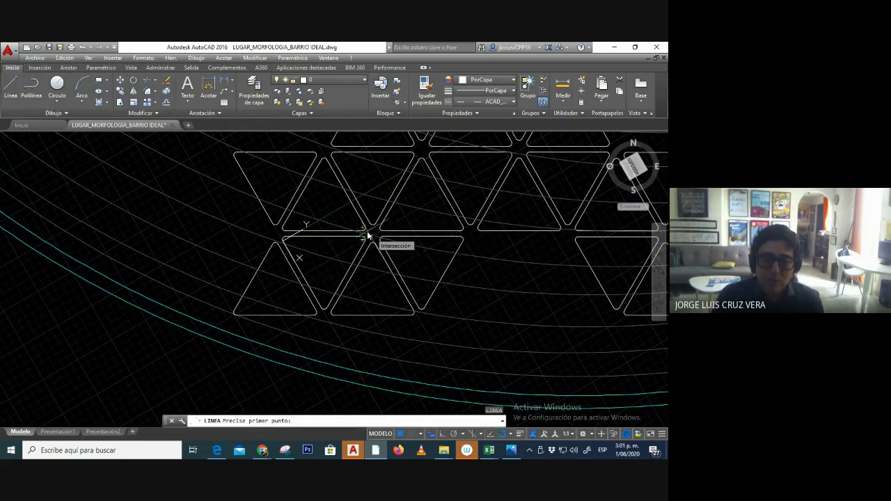
scroll(366, 237, "up", 2)
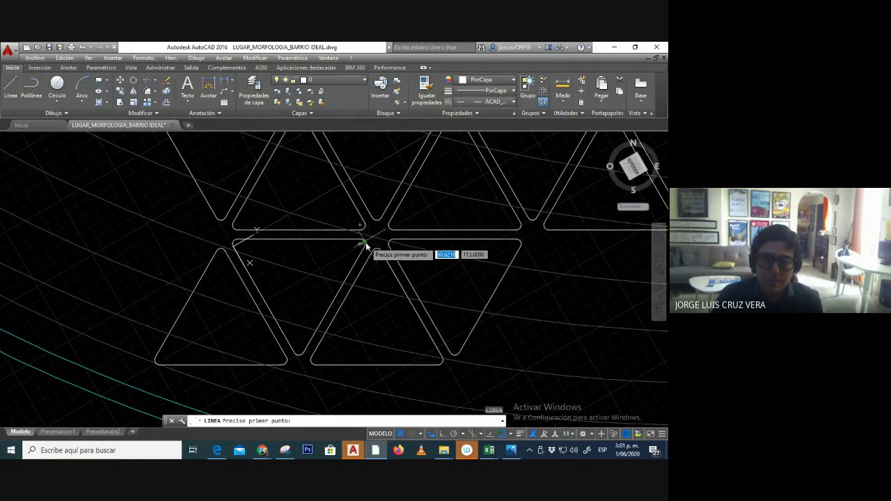
left_click(366, 244)
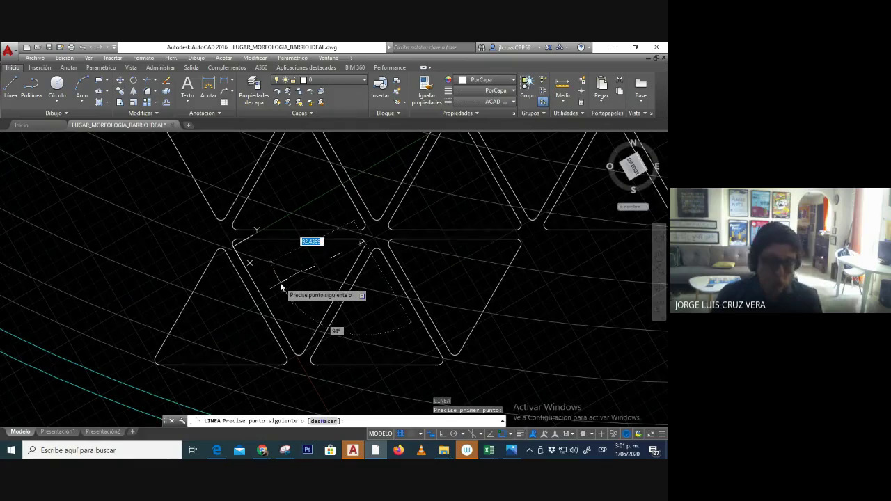
scroll(285, 284, "down", 4)
key("F8")
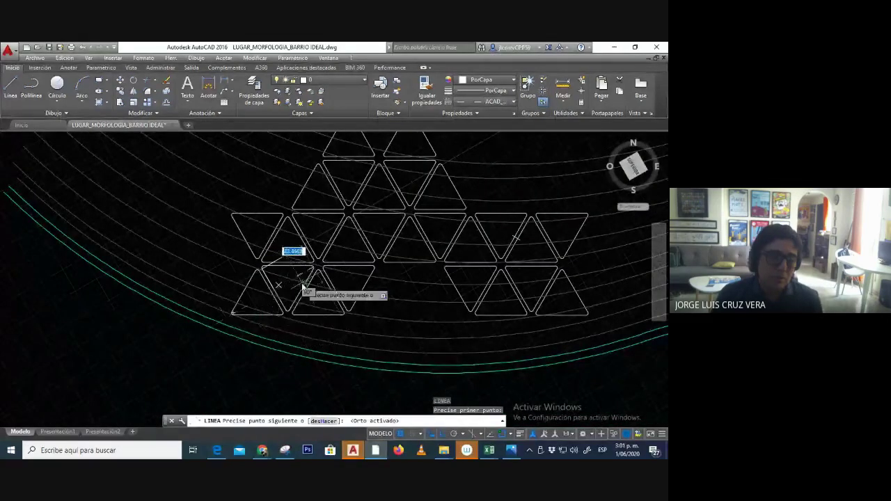
scroll(153, 365, "up", 4)
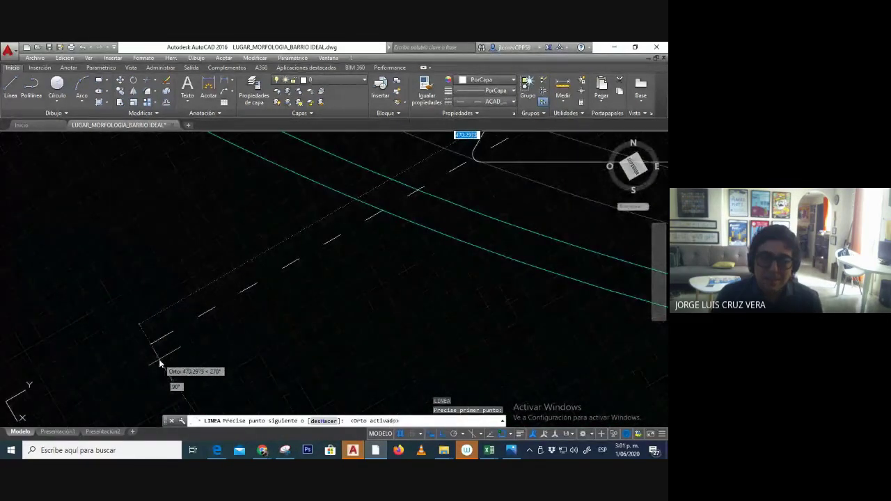
scroll(157, 360, "down", 2)
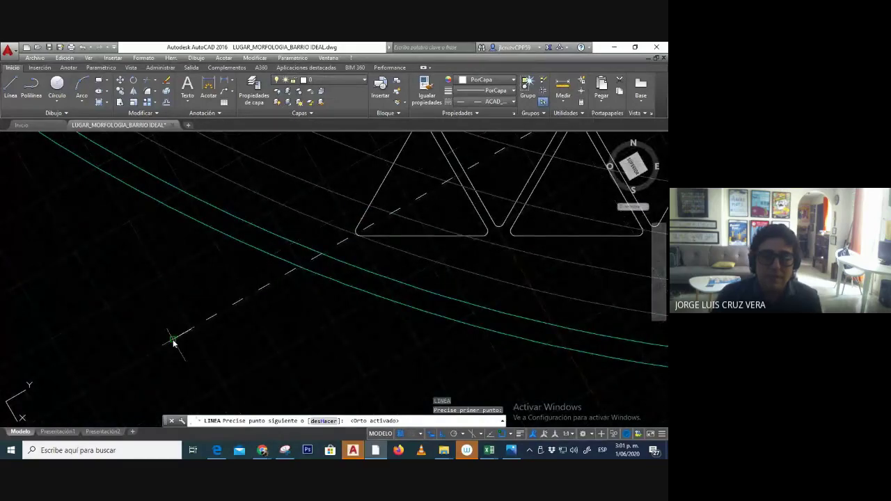
key("Escape")
Set the new diagonal line's color to red (Rojo) and its linetype to Continuous.
scroll(195, 323, "down", 3)
scroll(262, 295, "up", 3)
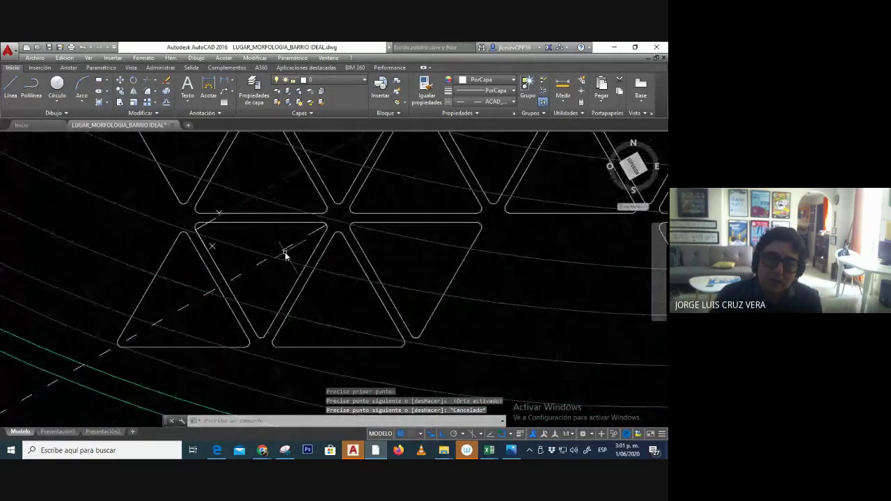
left_click(288, 248)
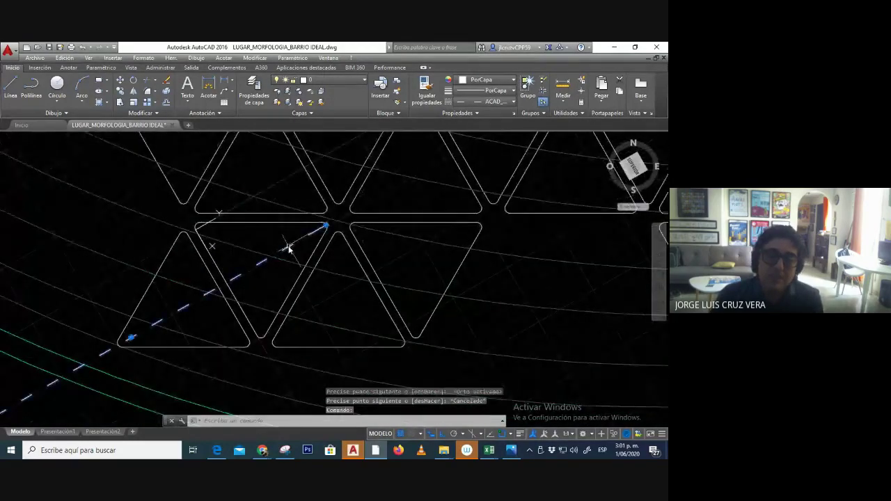
left_click(492, 80)
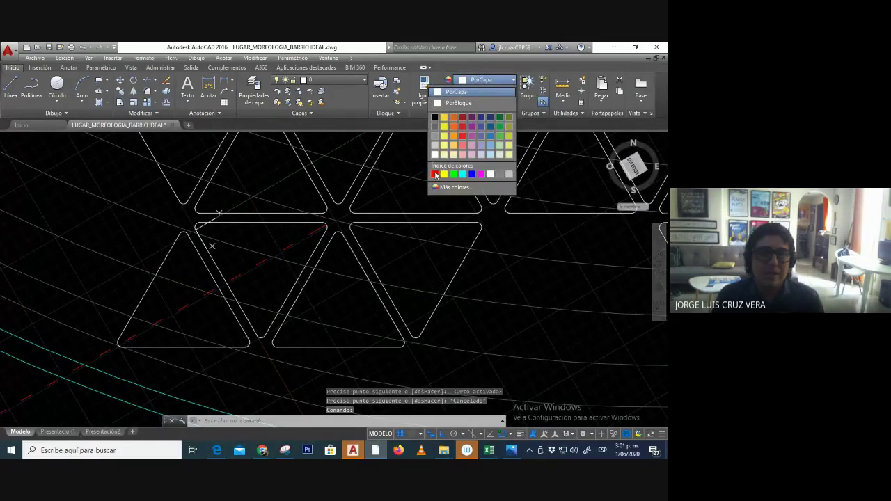
left_click(435, 174)
left_click(487, 102)
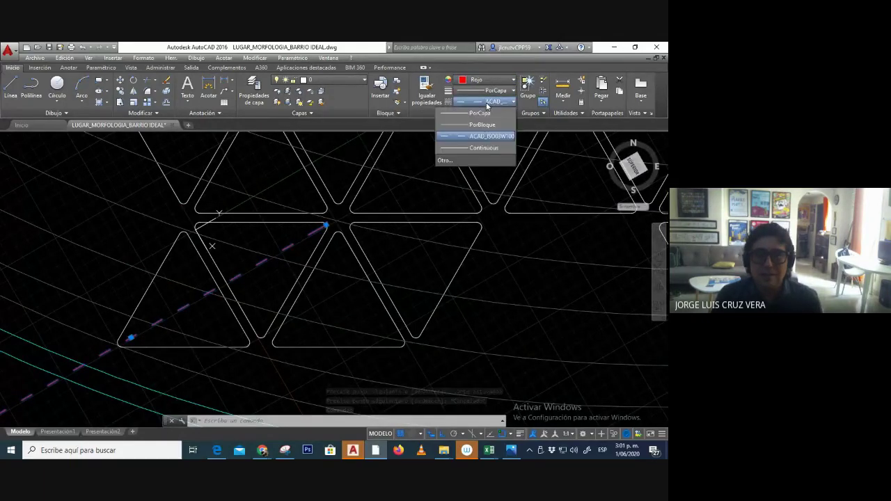
left_click(466, 147)
scroll(353, 256, "down", 2)
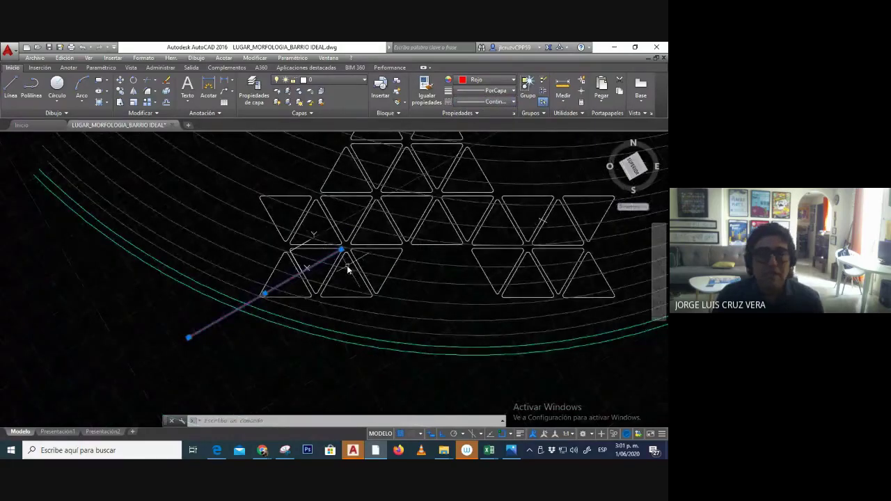
middle_click_drag(348, 269, 312, 288)
key("Escape")
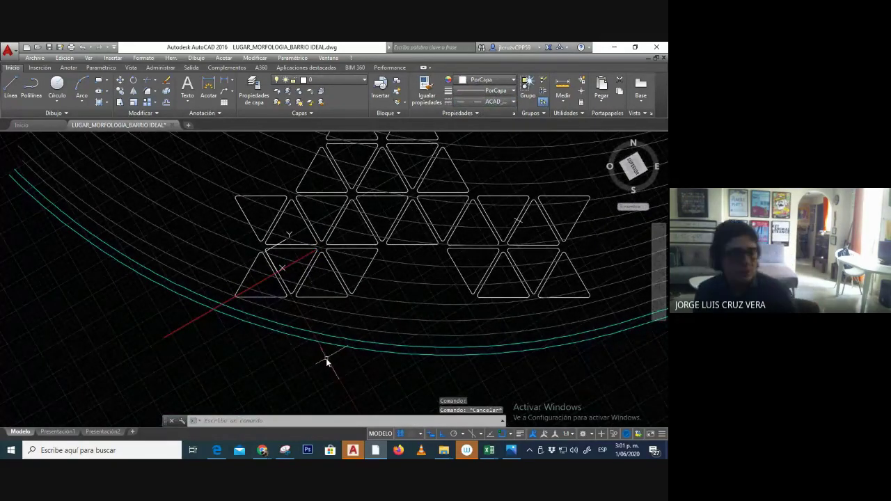
middle_click_drag(443, 330, 449, 338)
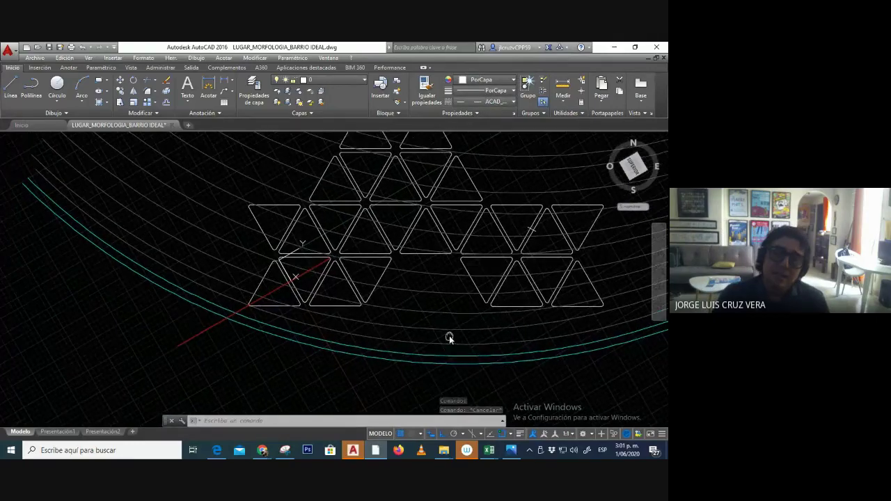
scroll(302, 283, "up", 5)
scroll(327, 264, "down", 1)
scroll(347, 250, "up", 1)
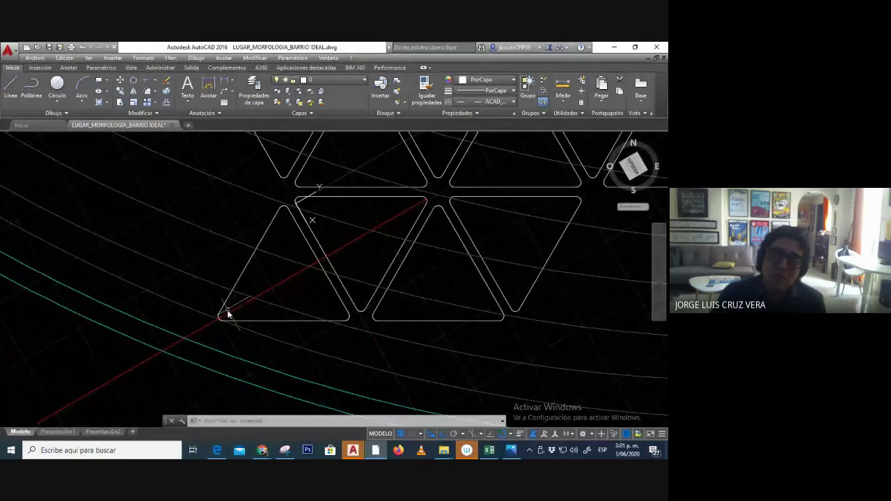
Examine the red diagonal line from the inverted triangle out past the double boundary curve and its position relative to the surrounding triangles.
middle_click_drag(408, 245, 467, 225)
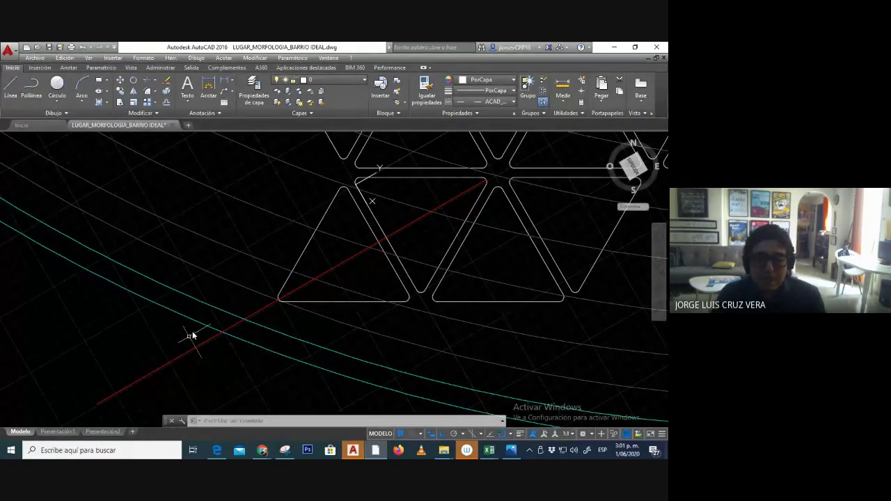
scroll(354, 210, "up", 4)
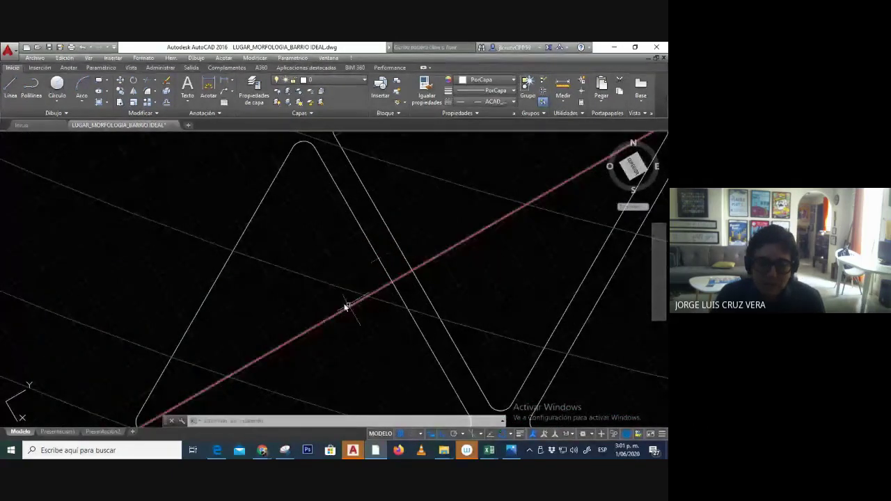
scroll(328, 284, "down", 5)
scroll(334, 288, "up", 1)
mouse_move(344, 281)
middle_mouse_down()
mouse_move(378, 269)
mouse_move(430, 225)
middle_mouse_up()
middle_click_drag(229, 308, 264, 294)
scroll(234, 338, "down", 3)
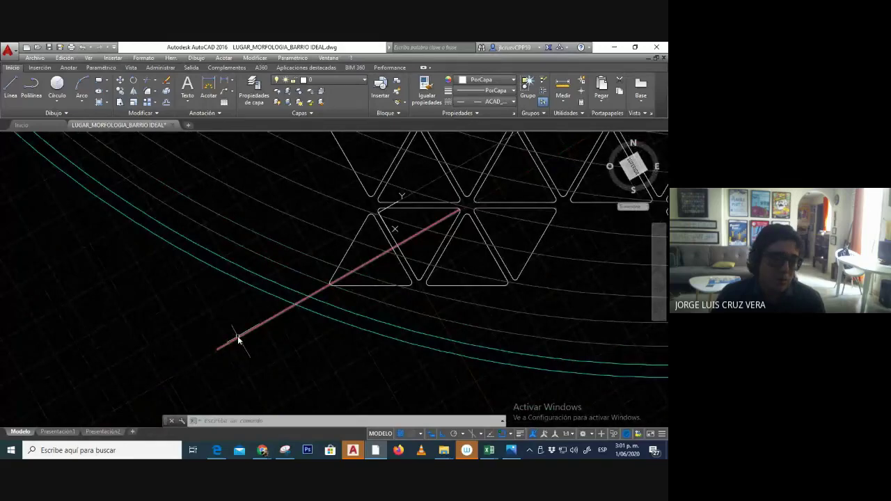
scroll(245, 332, "up", 1)
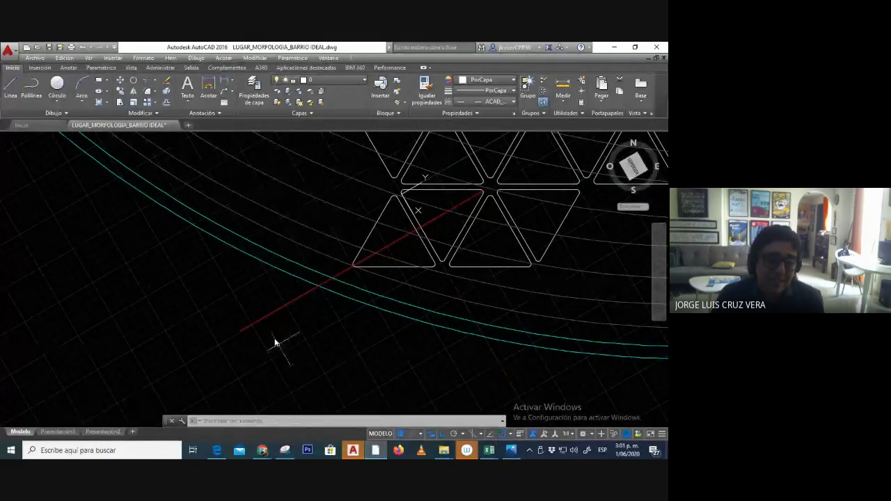
middle_click_drag(285, 298, 259, 315)
middle_click_drag(369, 265, 340, 288)
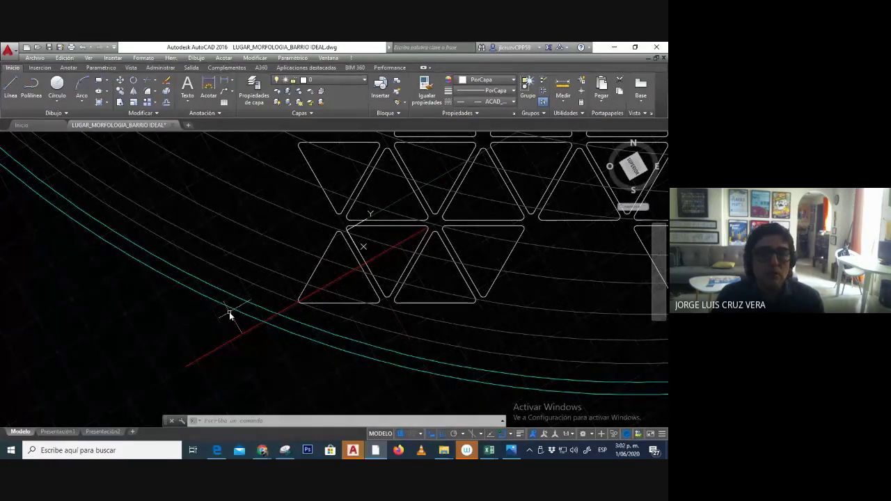
scroll(342, 299, "down", 3)
scroll(341, 298, "up", 3)
mouse_move(341, 298)
middle_mouse_down()
mouse_move(292, 311)
mouse_move(260, 301)
mouse_move(273, 294)
middle_mouse_up()
scroll(296, 304, "up", 2)
scroll(298, 305, "down", 2)
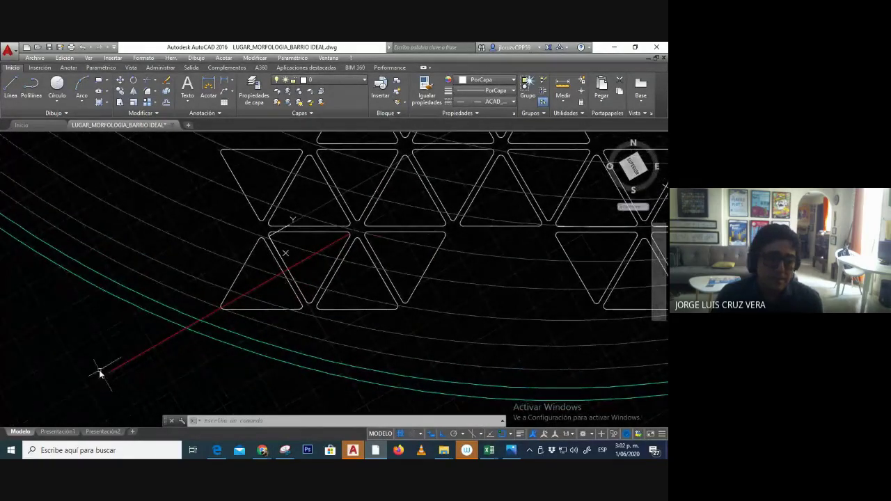
Consult the indicator symbols in the ESTANDARES SIMBOLOS Y ETIQUETAS.JPG image in Photos at a larger size and return to the AutoCAD 2016 drawing.
left_click(511, 450)
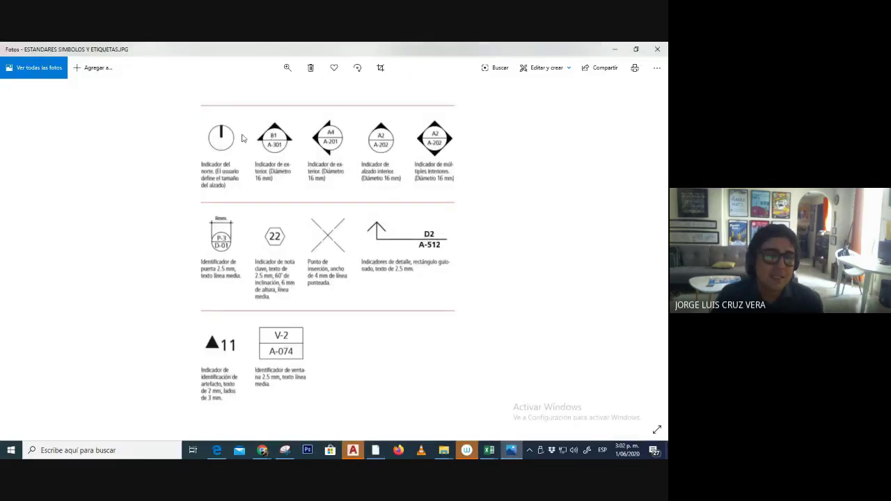
scroll(262, 150, "up", 5)
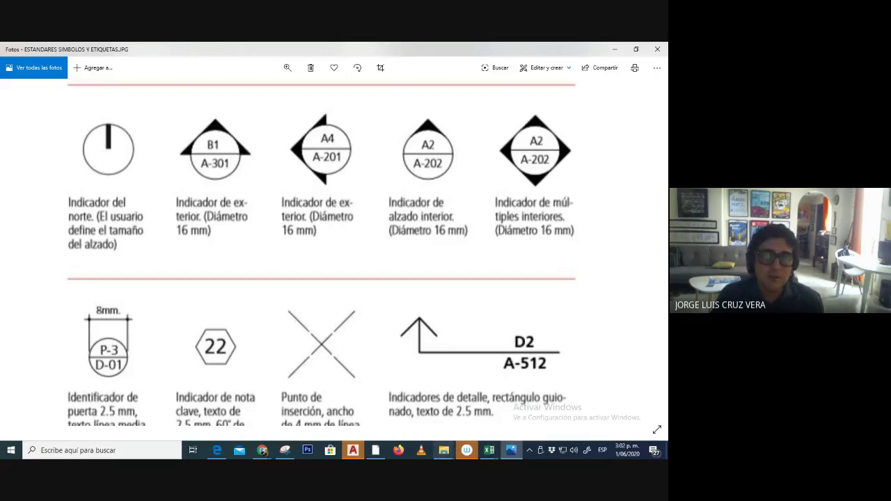
left_click(375, 450)
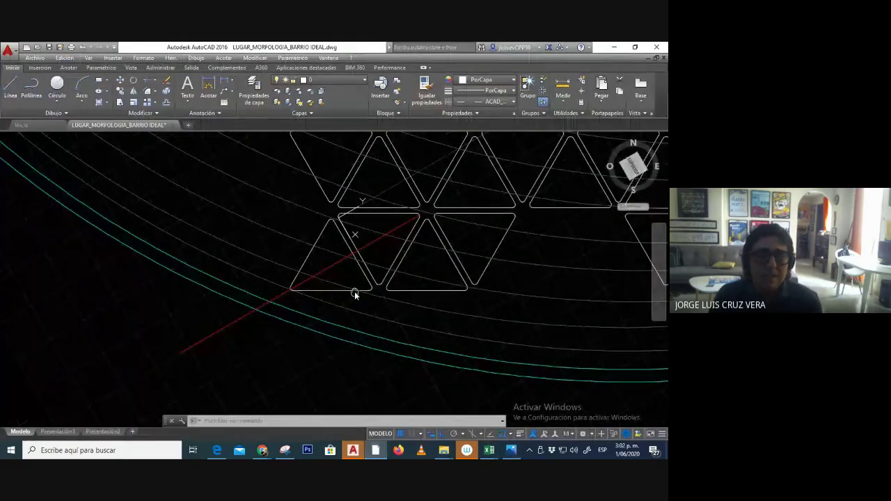
Draw a small circle by center and radius beside the red line's outer end, beyond the double boundary curve.
scroll(355, 291, "up", 5)
left_click(56, 102)
left_click(50, 117)
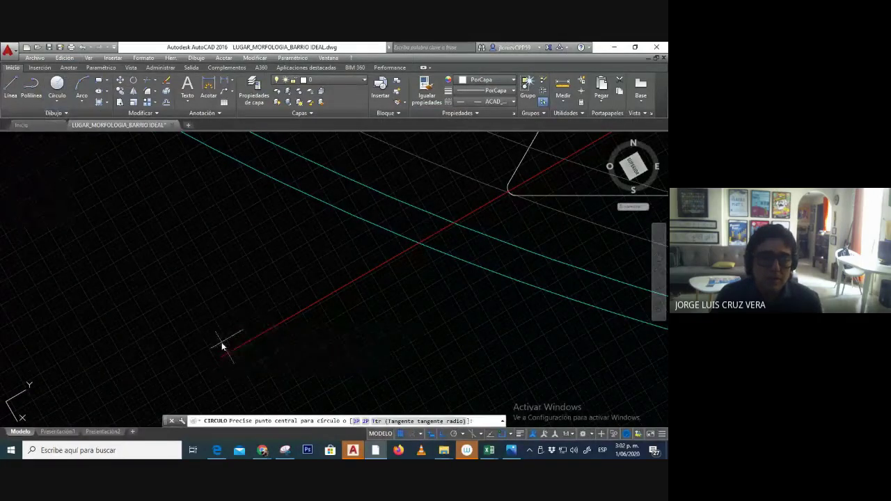
left_click(221, 342)
left_click(230, 341)
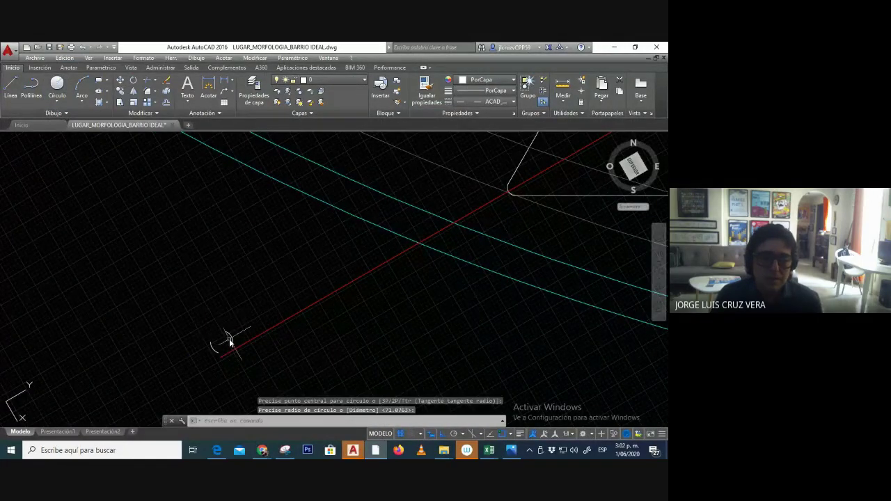
Move the small circle a short ortho distance away from the red line's outer end.
left_click(232, 339)
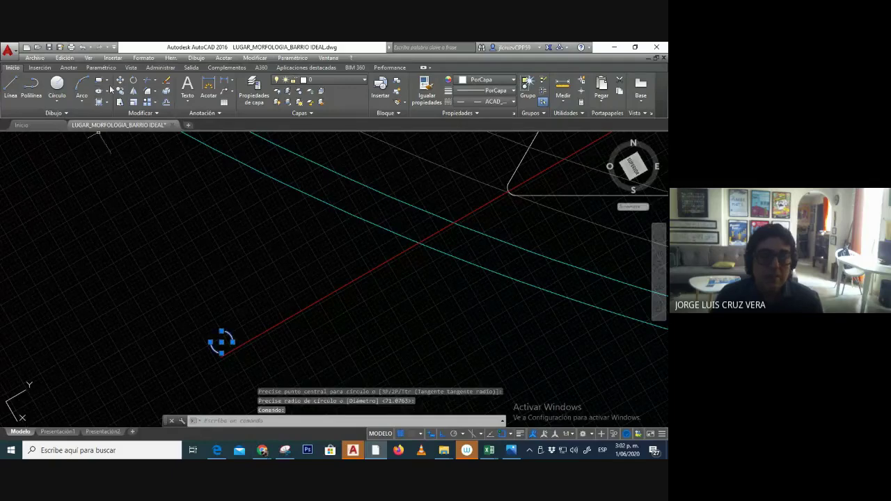
type("d")
key("Return")
left_click(218, 340)
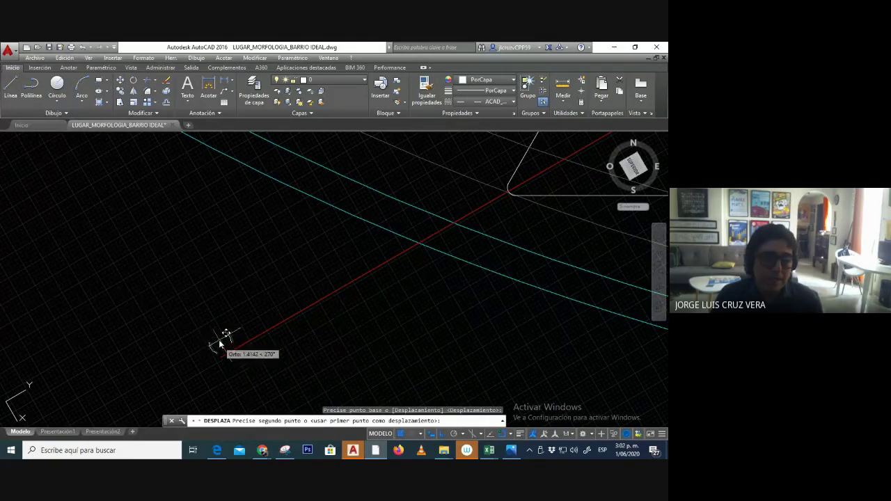
left_click(217, 332)
Set the small circle's linetype to PorCapa.
scroll(218, 334, "down", 5)
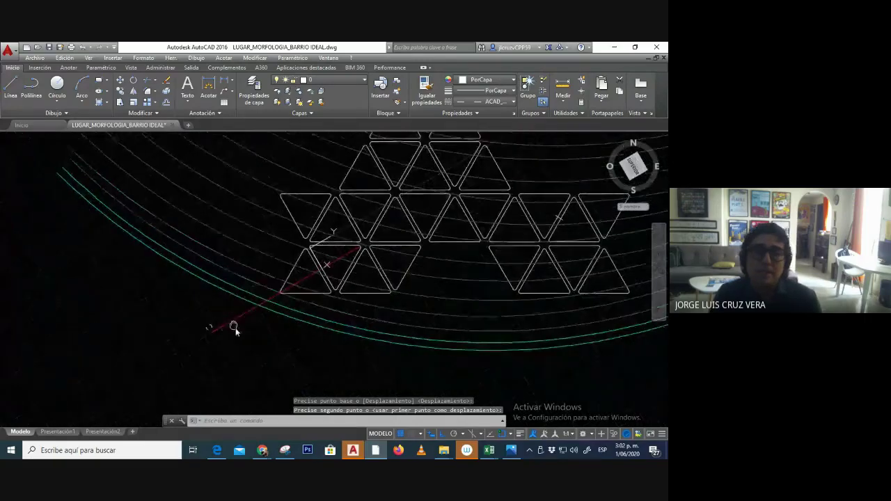
middle_click_drag(328, 244, 298, 269)
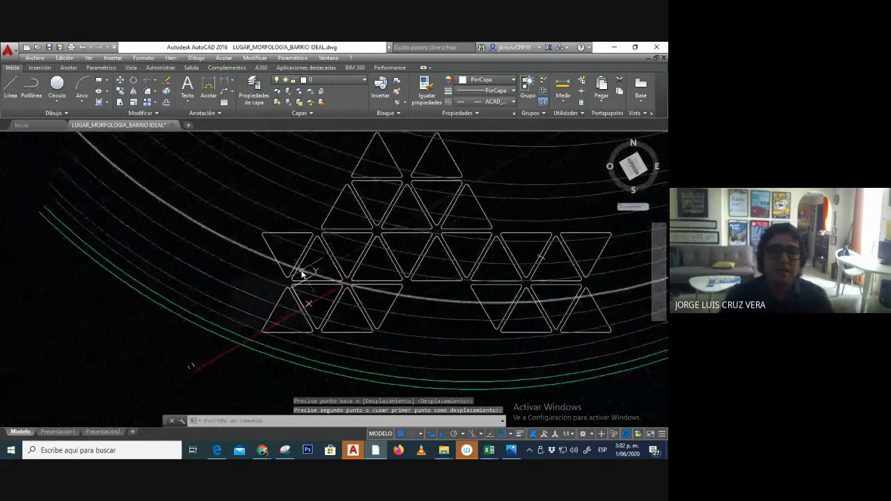
middle_click_drag(363, 262, 349, 283)
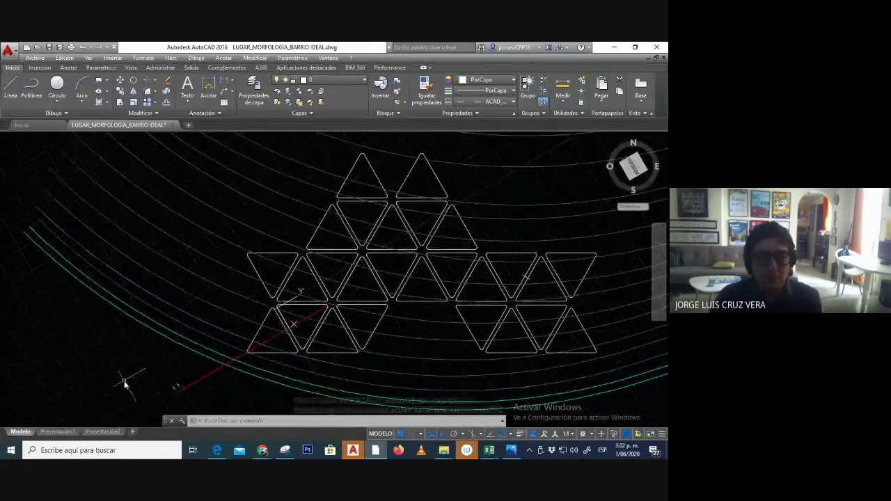
middle_click_drag(318, 329, 318, 284)
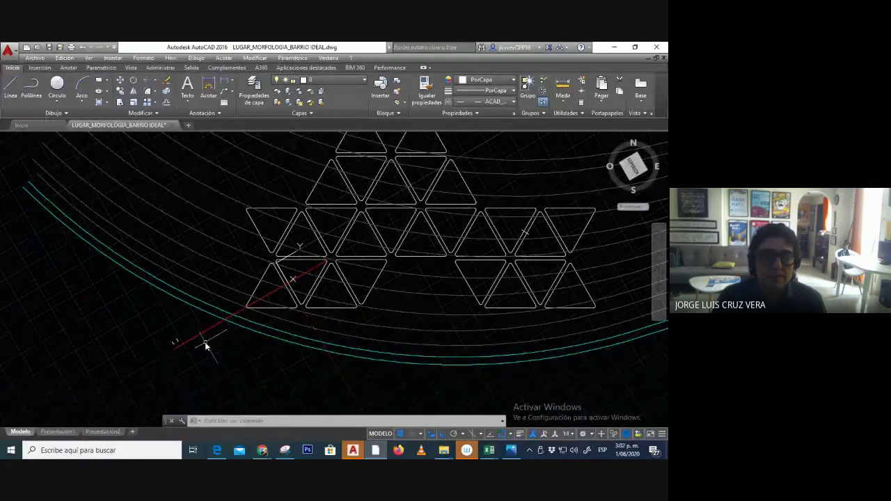
scroll(195, 345, "up", 6)
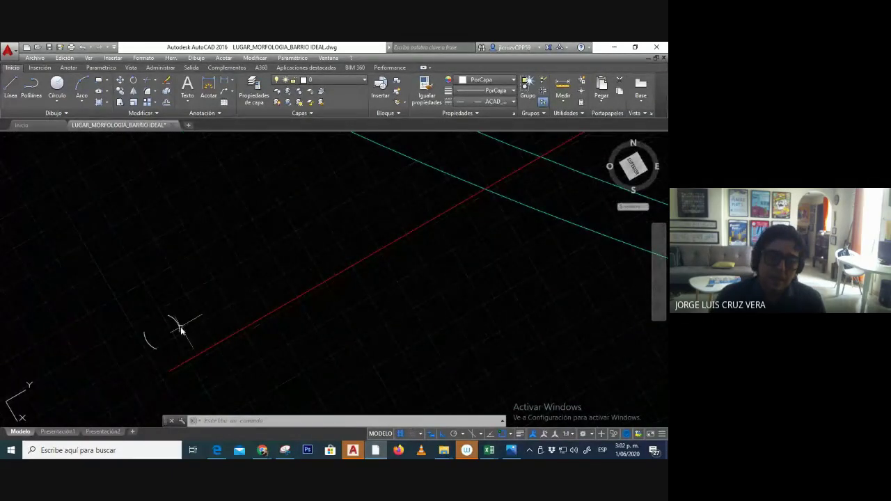
left_click(489, 101)
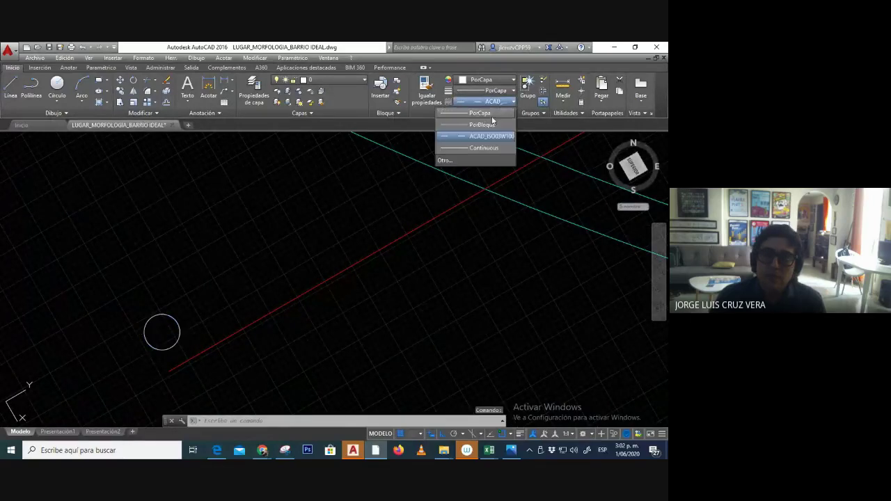
left_click(469, 114)
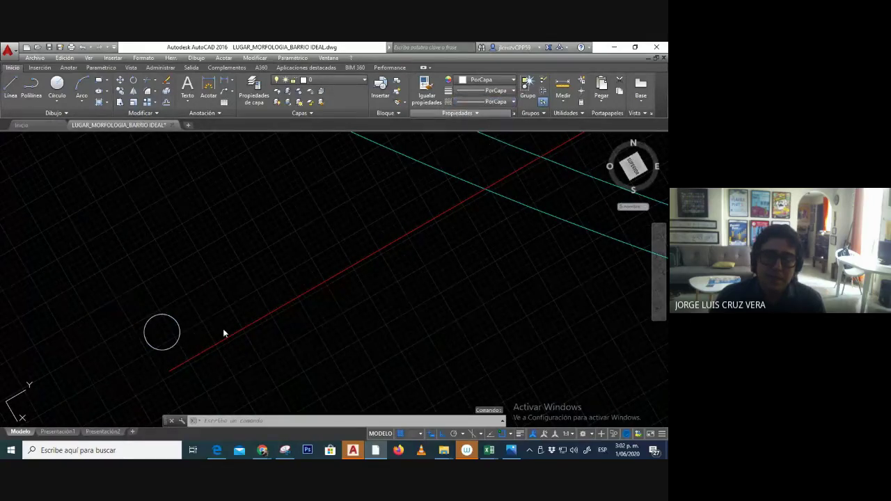
scroll(223, 328, "down", 2)
left_click(201, 341)
scroll(204, 339, "up", 4)
scroll(195, 332, "up", 2)
key("Escape")
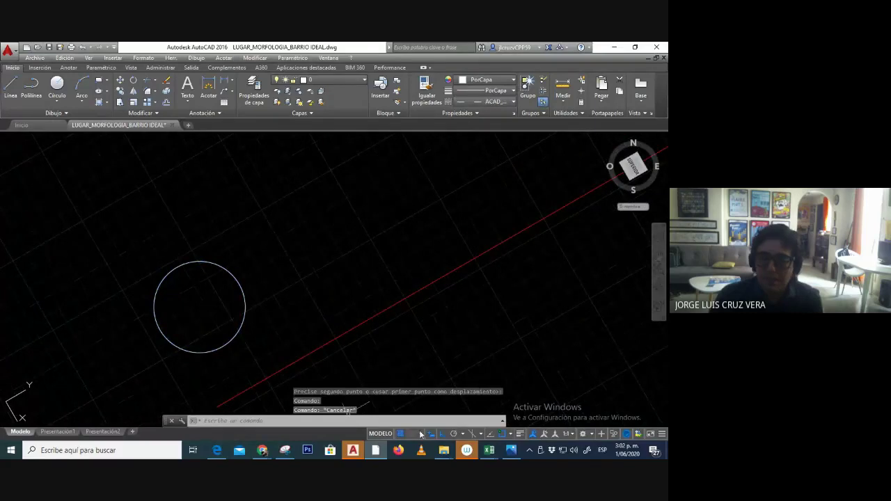
Check the exterior indicator's shape in the symbols image in Photos and return to the AutoCAD 2016 drawing.
left_click(511, 450)
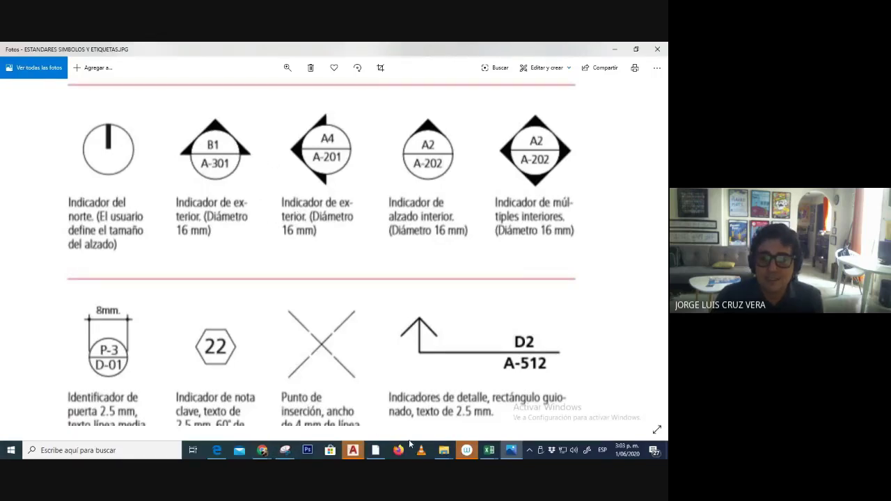
left_click(353, 449)
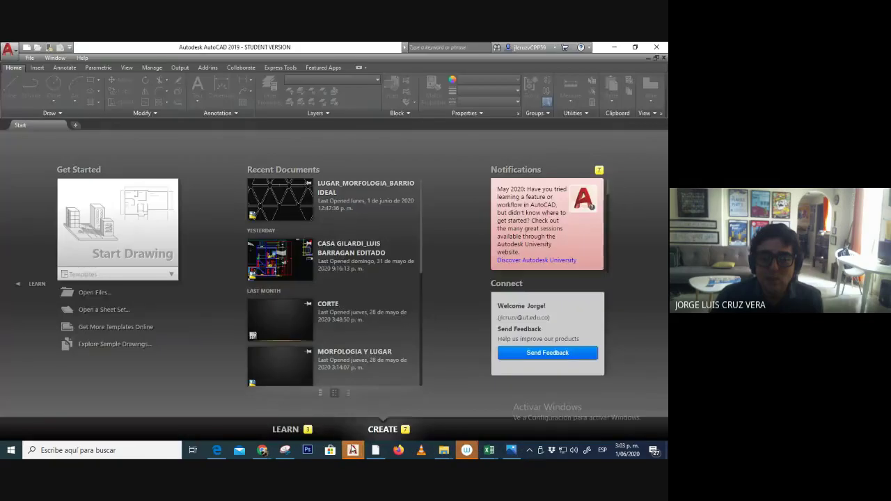
left_click(375, 450)
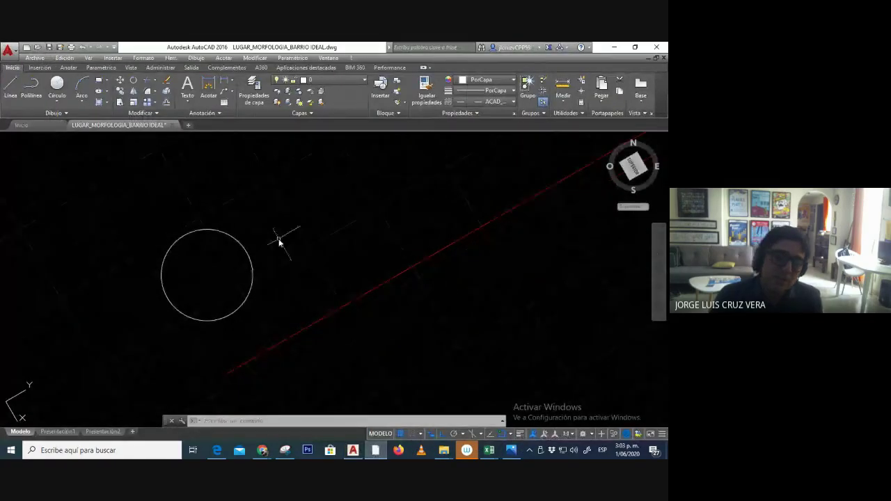
Draw two ortho lines from the circle's center past its edge, one about 10 units long parallel to the red line and one perpendicular to it.
left_click(13, 92)
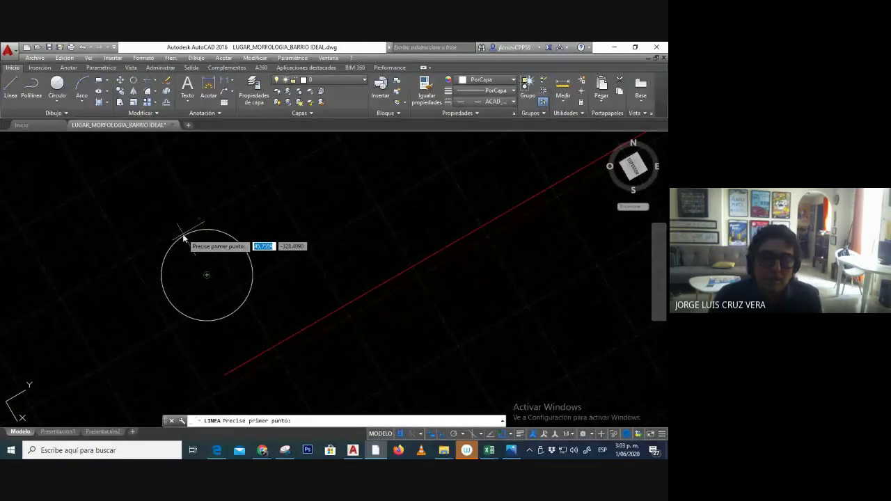
left_click(204, 276)
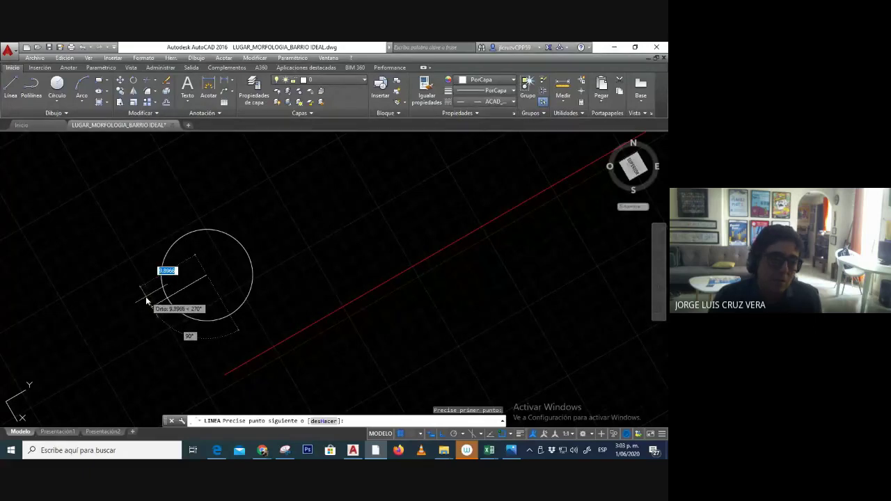
key("Escape")
key("Return")
left_click(202, 278)
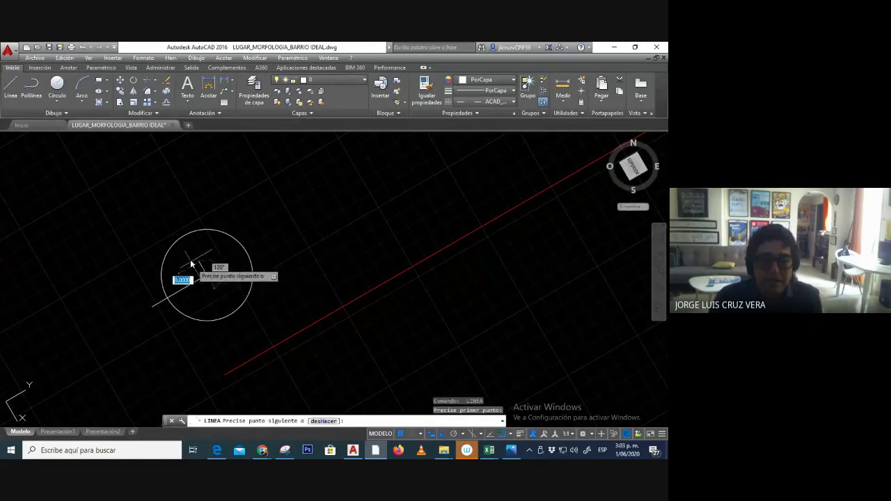
key("Escape")
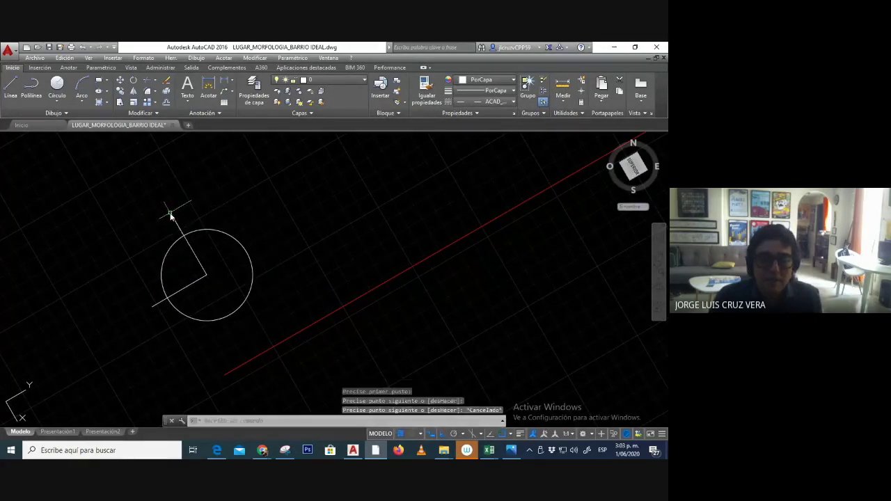
Connect the outer ends of the two perpendicular lines with a slanted line to form half of the indicator's triangle.
key("Return")
left_click(171, 215)
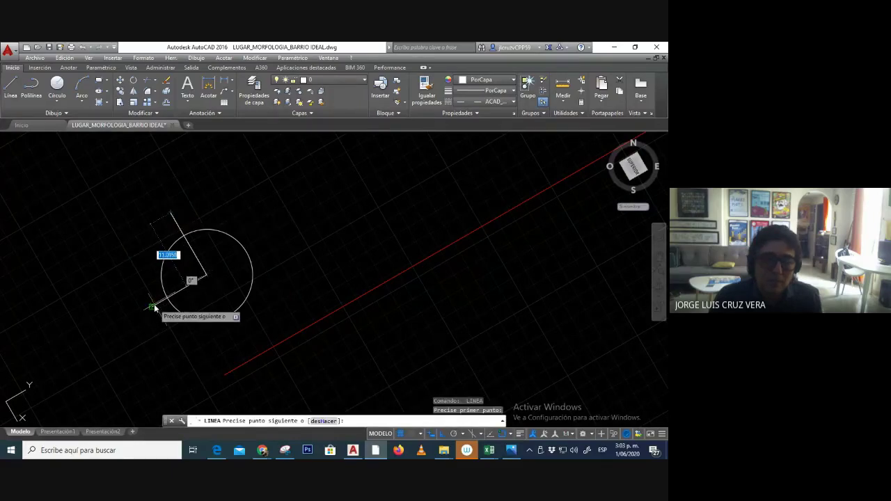
left_click(152, 306)
key("Escape")
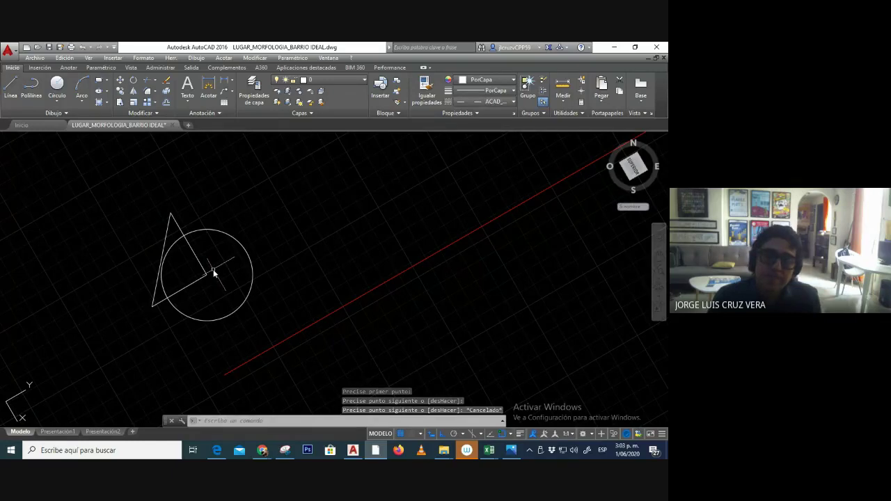
Mirror the slanted line and the base line about the triangle's central line through the circle's center, keeping the source objects.
left_click(135, 92)
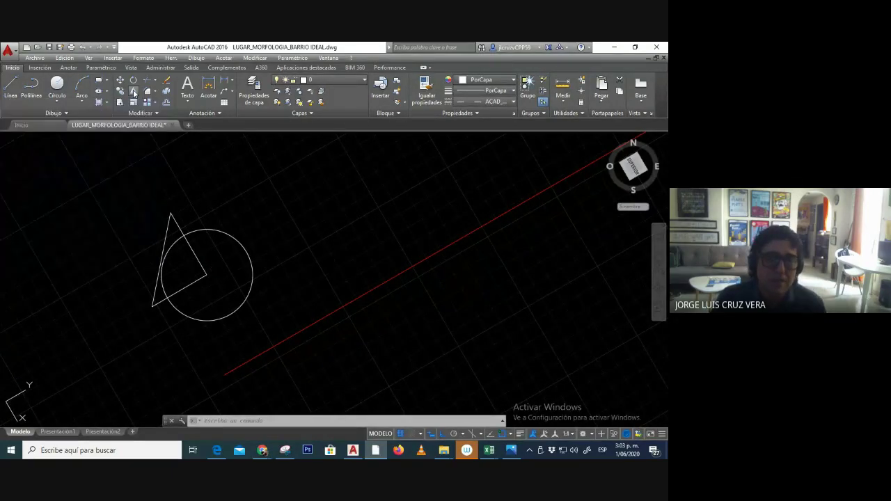
left_click(196, 281)
left_click(168, 234)
key("Return")
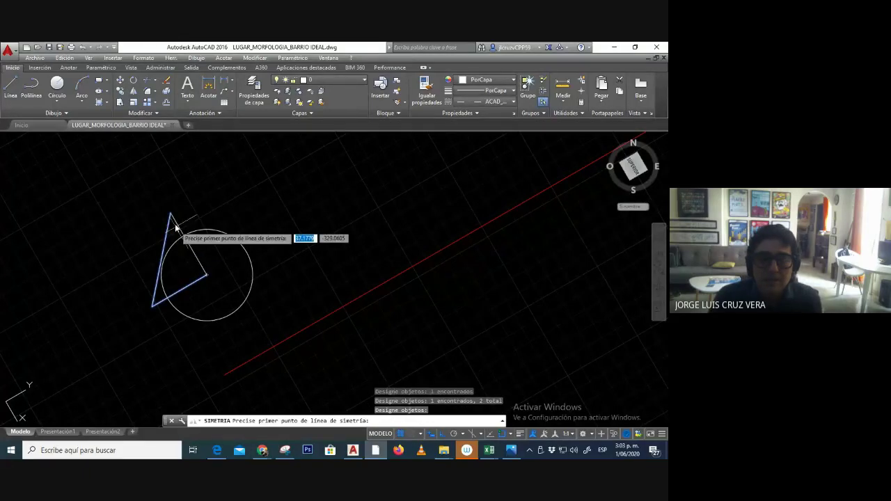
left_click(171, 213)
left_click(209, 279)
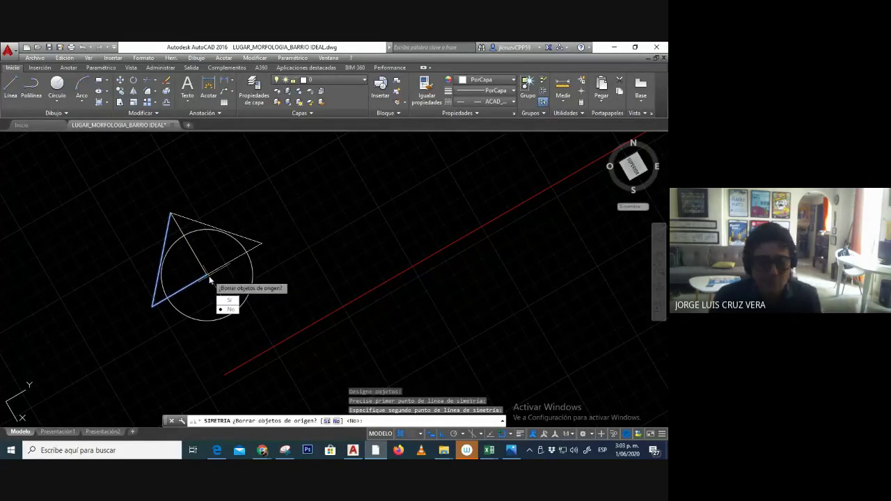
type("N")
key("Return")
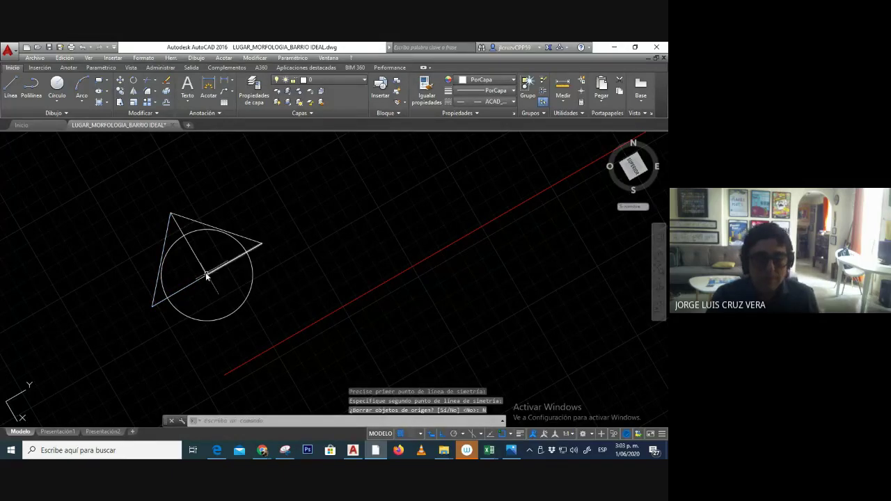
left_click(512, 451)
left_click(352, 450)
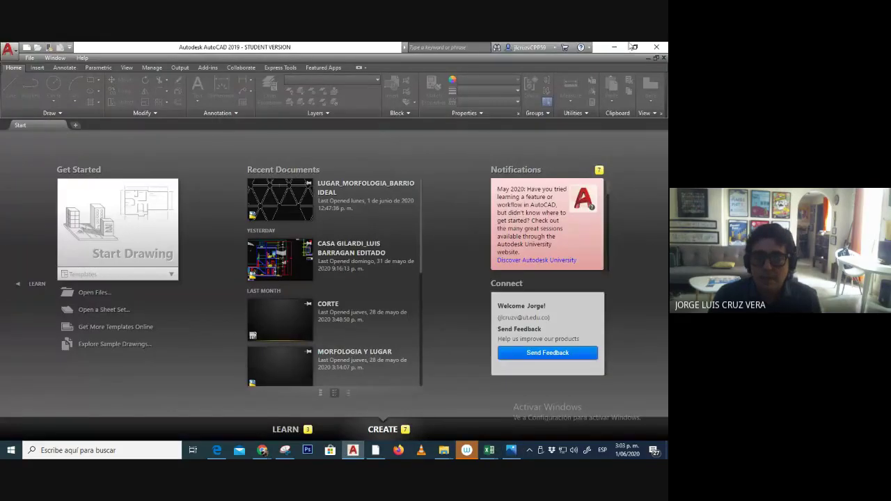
left_click(660, 46)
left_click(375, 450)
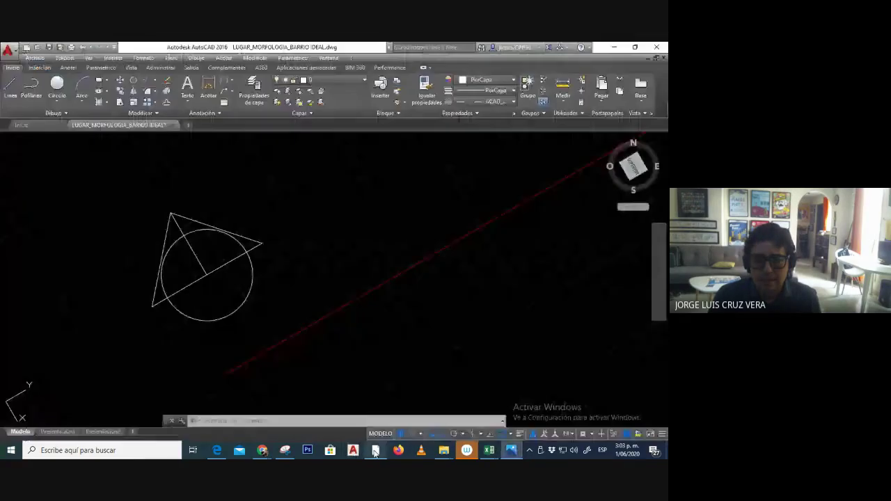
Erase the triangle's central line through the circle's center, and undo the deletion.
middle_click_drag(186, 257, 242, 251)
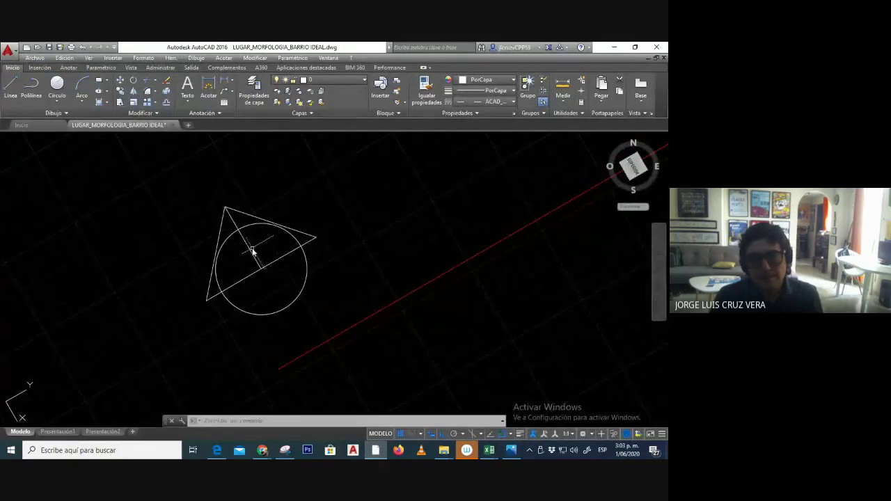
left_click(250, 250)
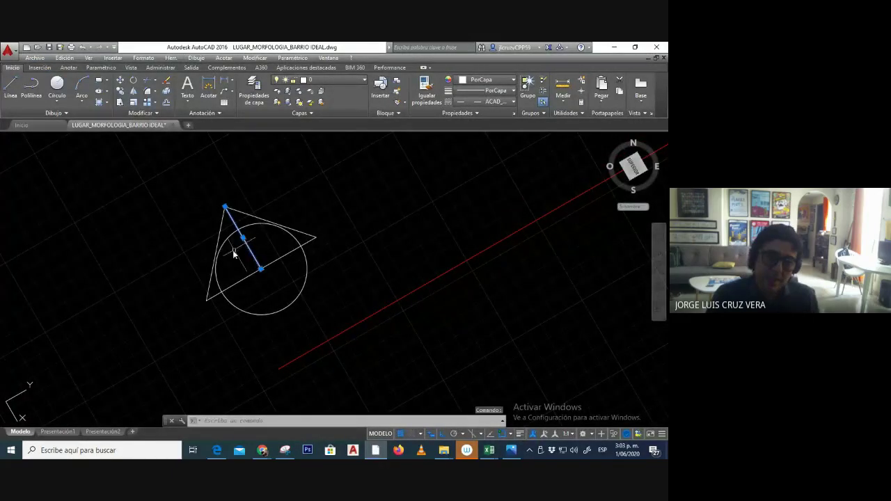
key("Delete")
scroll(229, 269, "down", 5)
scroll(248, 271, "up", 5)
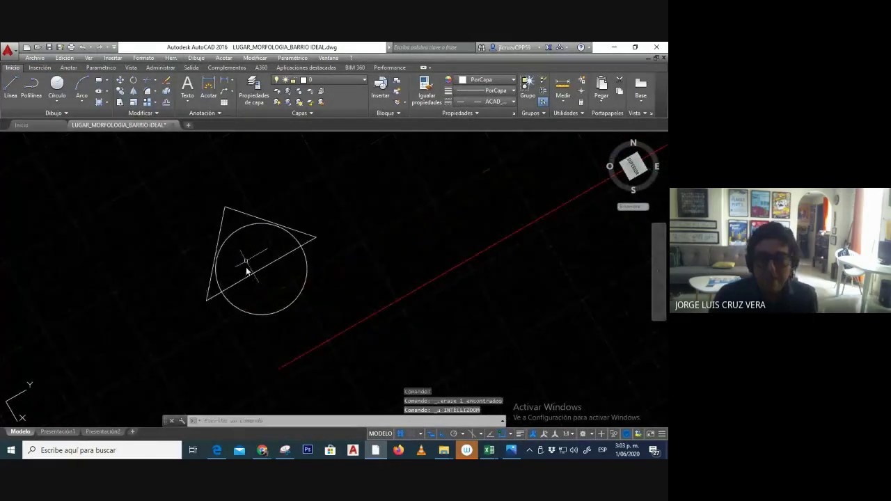
key("ctrl+z")
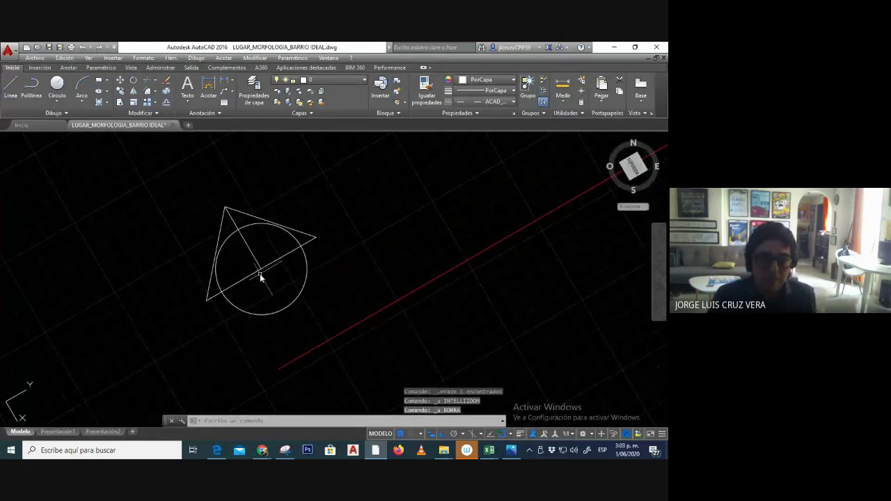
Place the multiline text "P1" inside the circle, just below the triangle's base line.
scroll(212, 299, "down", 3)
scroll(214, 305, "up", 2)
scroll(213, 306, "down", 2)
scroll(214, 311, "up", 2)
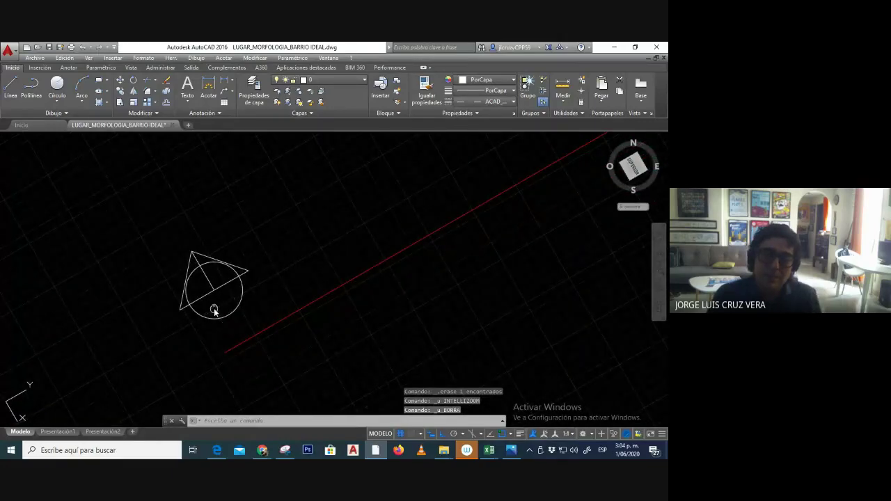
scroll(213, 311, "up", 2)
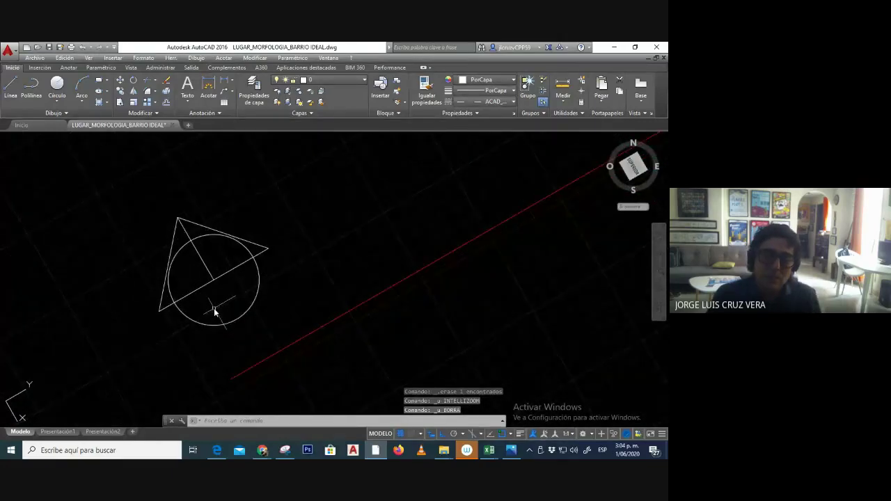
left_click(188, 98)
left_click(154, 114)
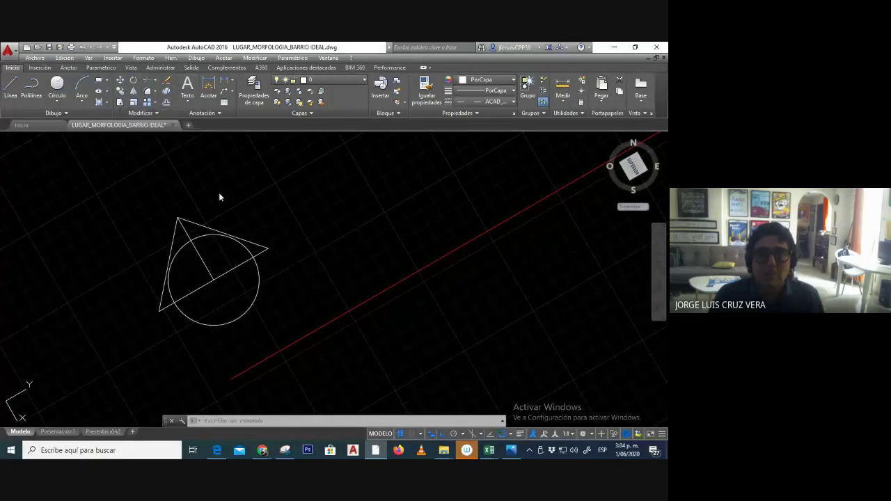
left_click(201, 300)
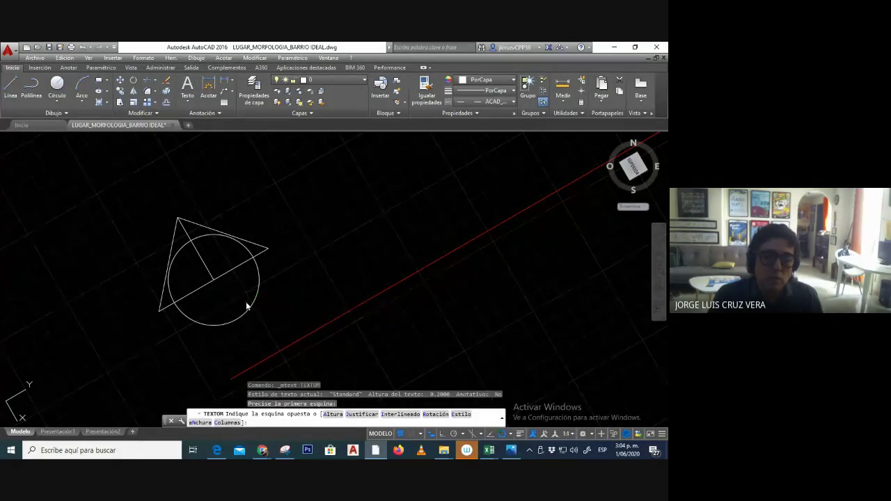
left_click(246, 303)
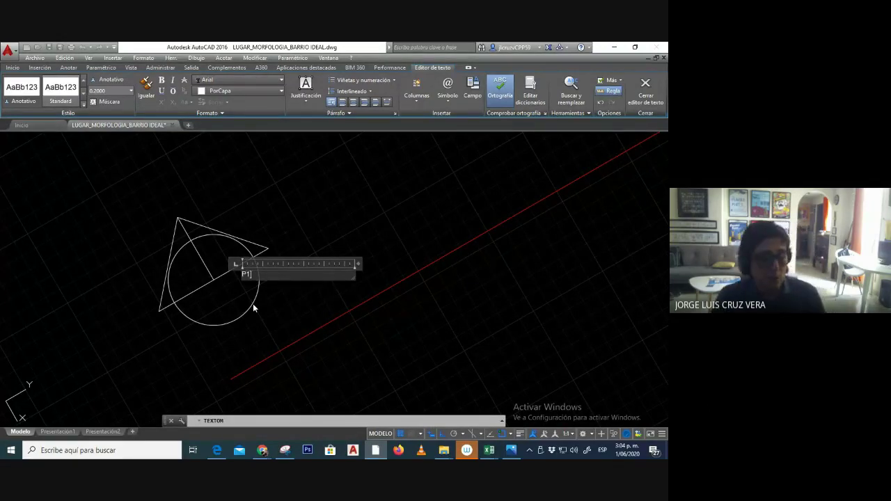
left_click(286, 241)
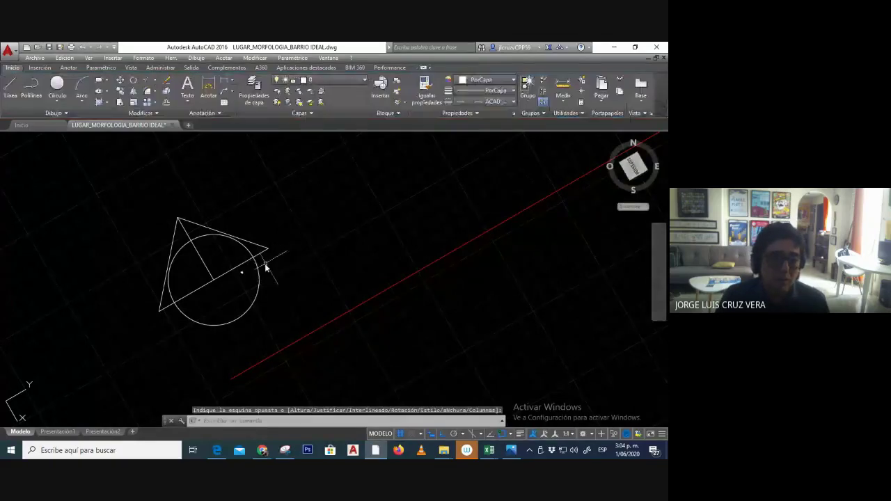
Try to change the height of the P1 text in the text editor, and save the text edit.
left_click(243, 273)
double_click(243, 273)
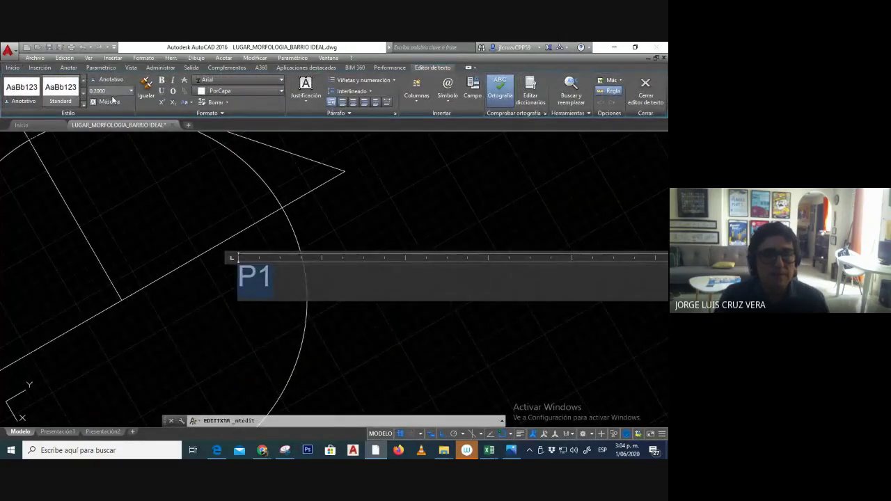
key("BackSpace")
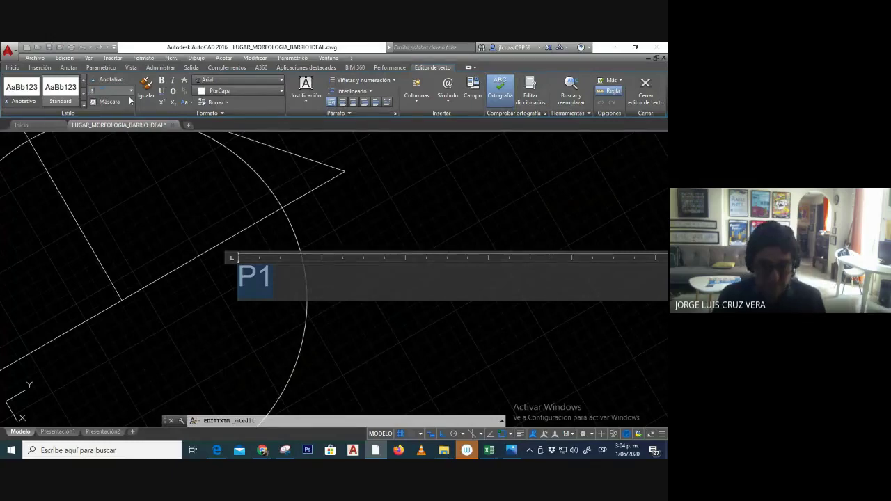
left_click(202, 208)
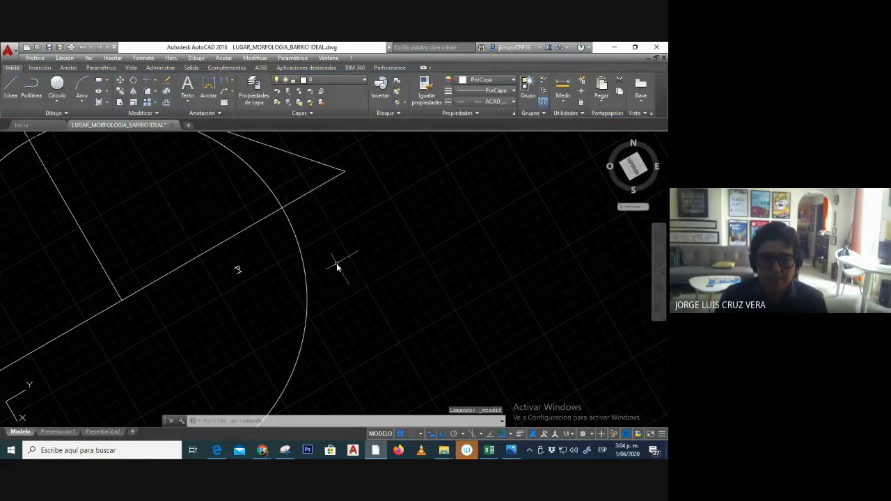
double_click(276, 266)
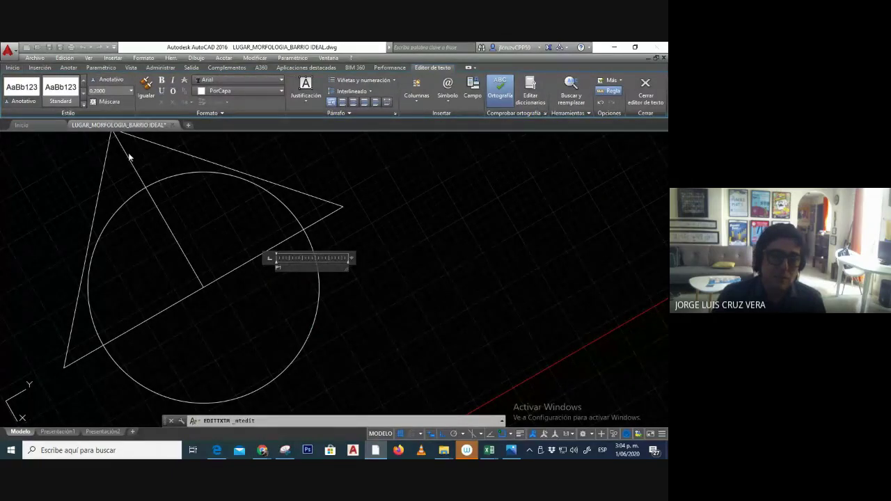
key("Escape")
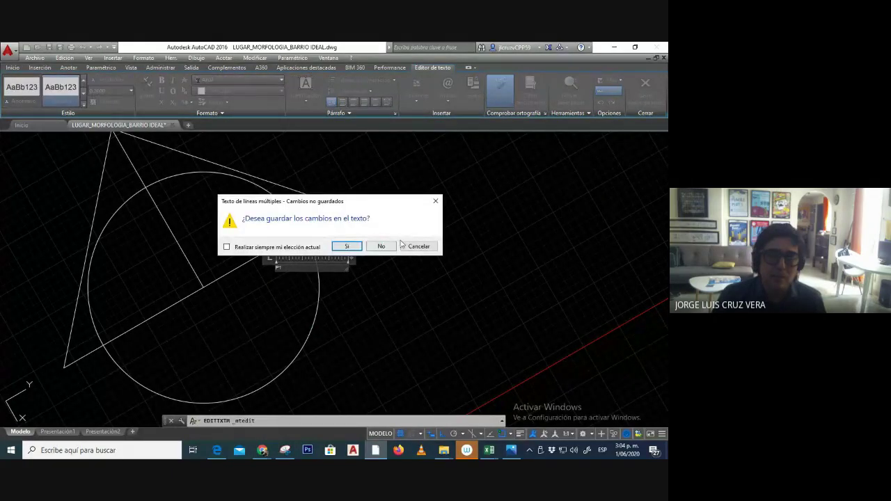
left_click(344, 244)
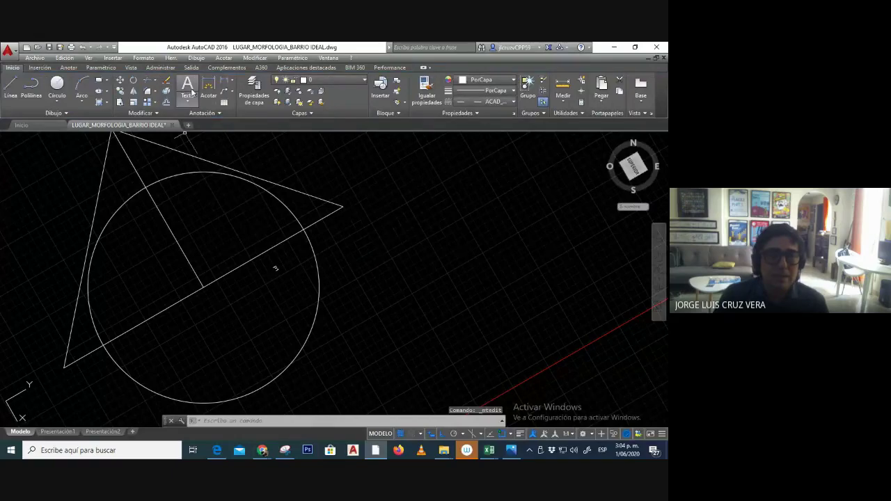
Try to paste a capture of the AutoCAD multiline text option into a new Photoshop document.
left_click(188, 102)
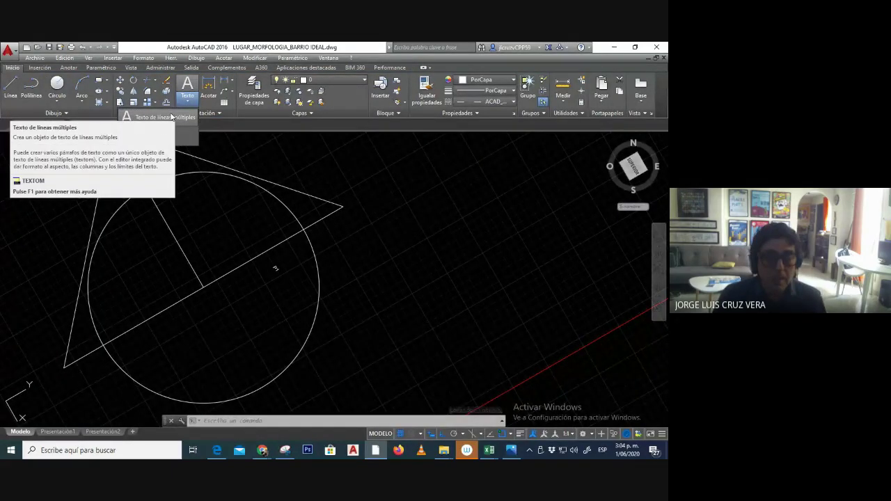
left_click(171, 117)
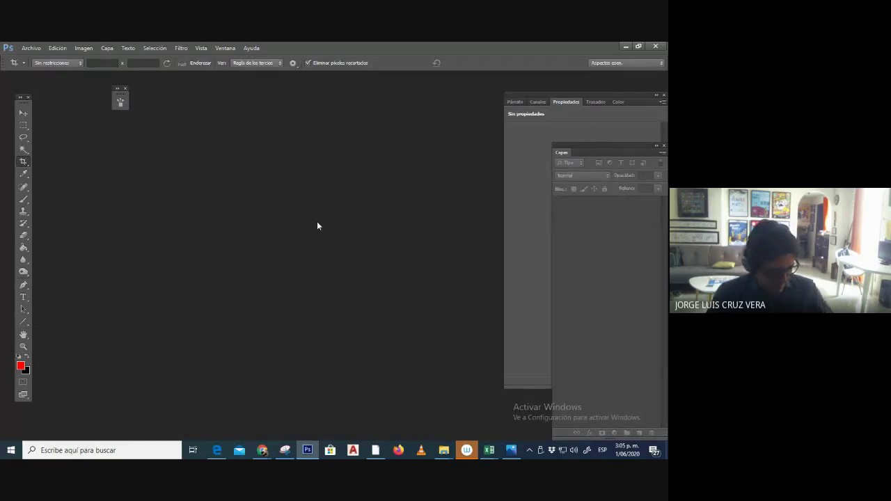
key("ctrl+n")
key("Escape")
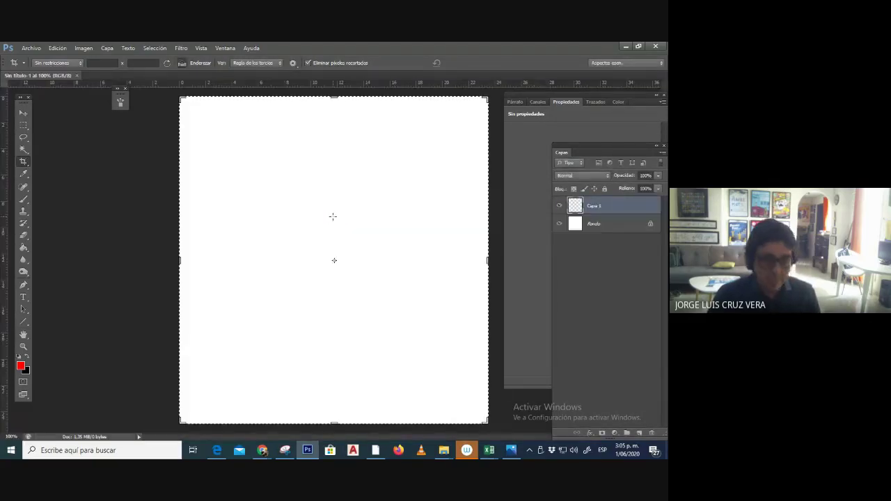
key("ctrl+v")
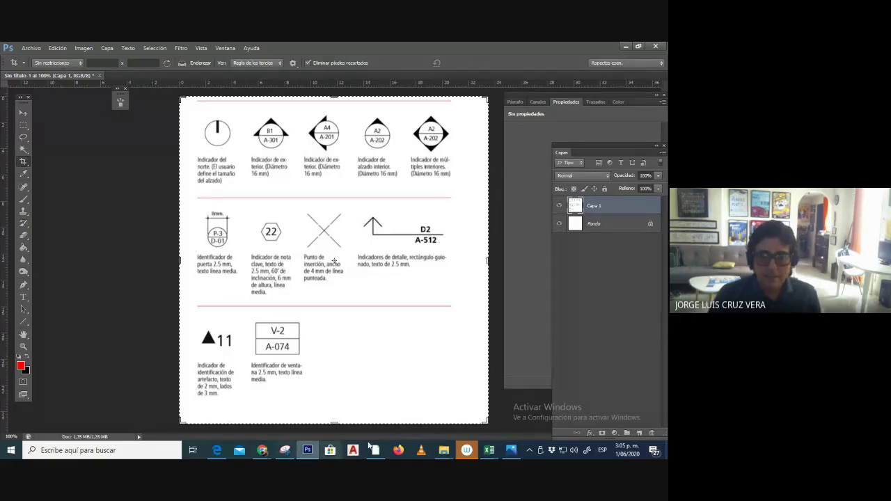
Capture the AutoCAD screen with the multiline text option displayed, and paste the screenshot into a new Photoshop document.
left_click(353, 450)
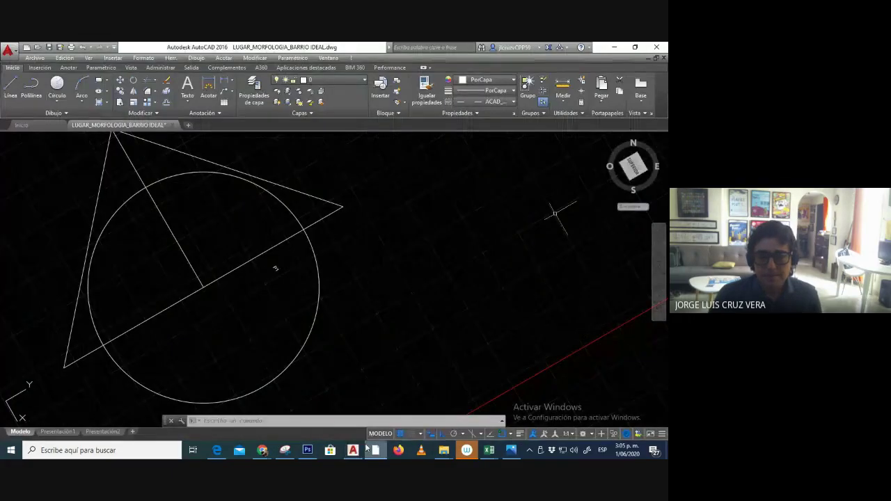
left_click(185, 101)
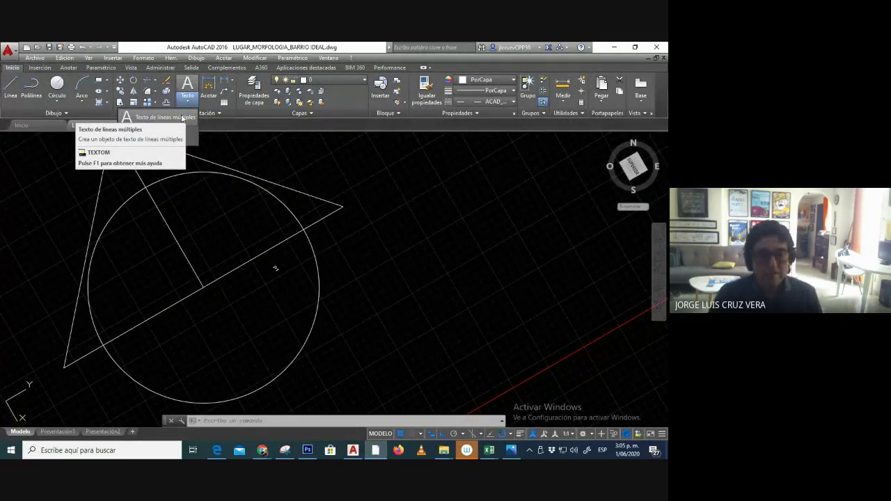
left_click(307, 450)
key("Print")
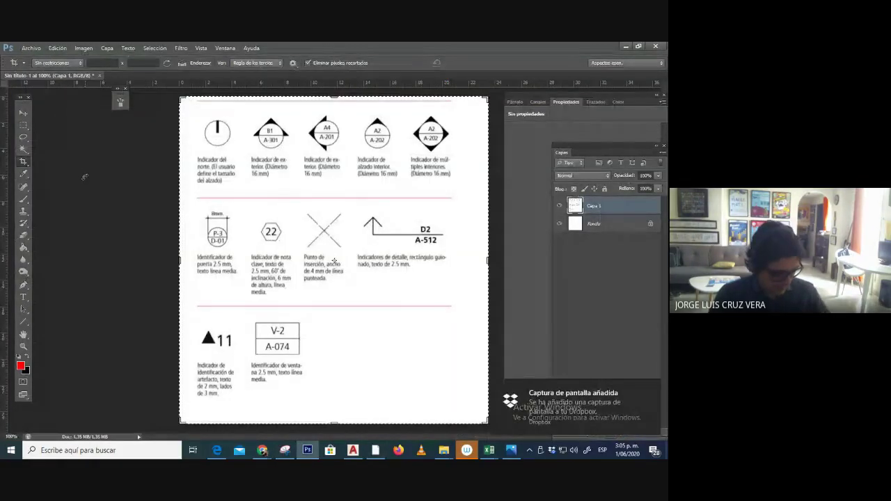
key("ctrl+n")
key("Return")
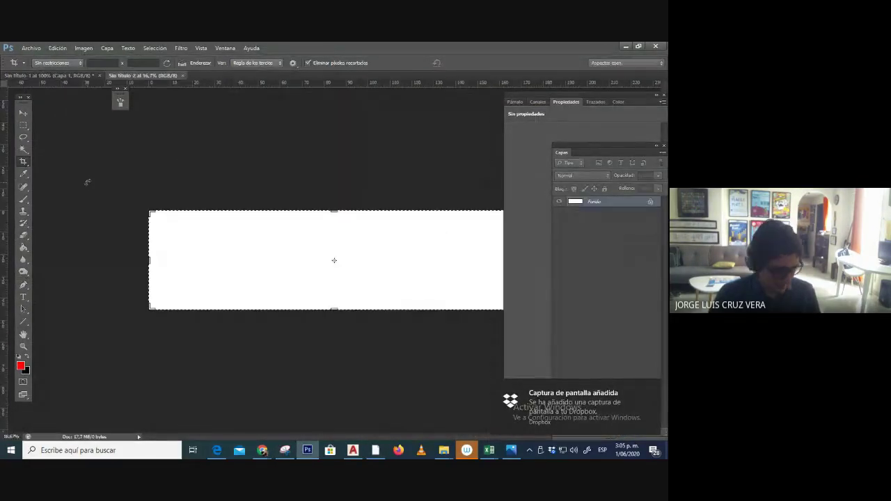
key("ctrl+v")
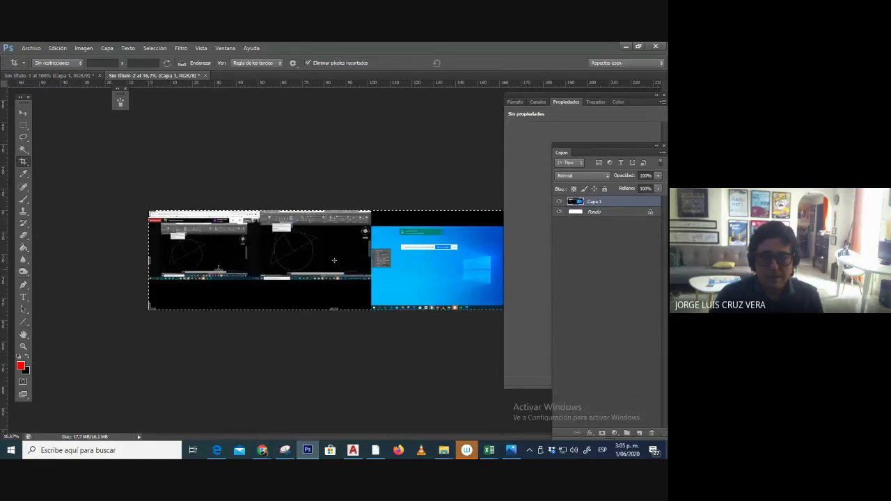
Crop the pasted screenshot to the larger AutoCAD window, removing the other screens and the black band beneath it.
key("ctrl+minus")
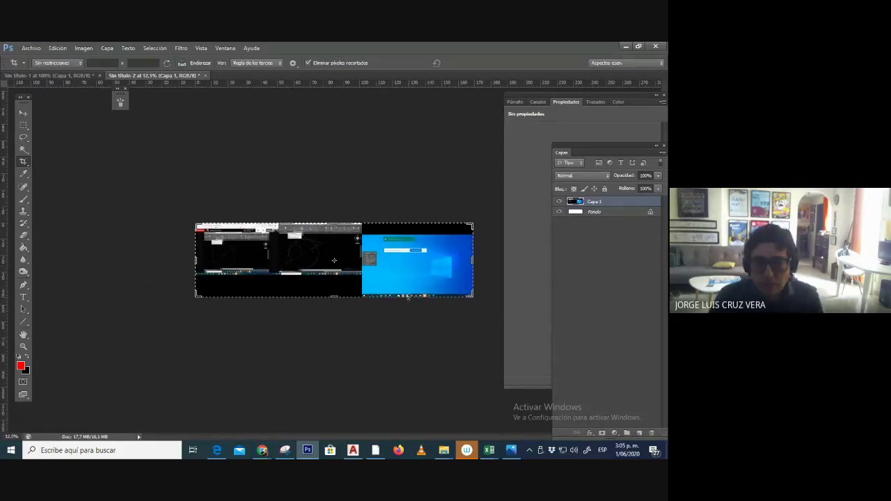
left_click_drag(473, 259, 196, 248)
key("ctrl+plus")
key("ctrl+plus")
key("ctrl+plus")
key("ctrl+minus")
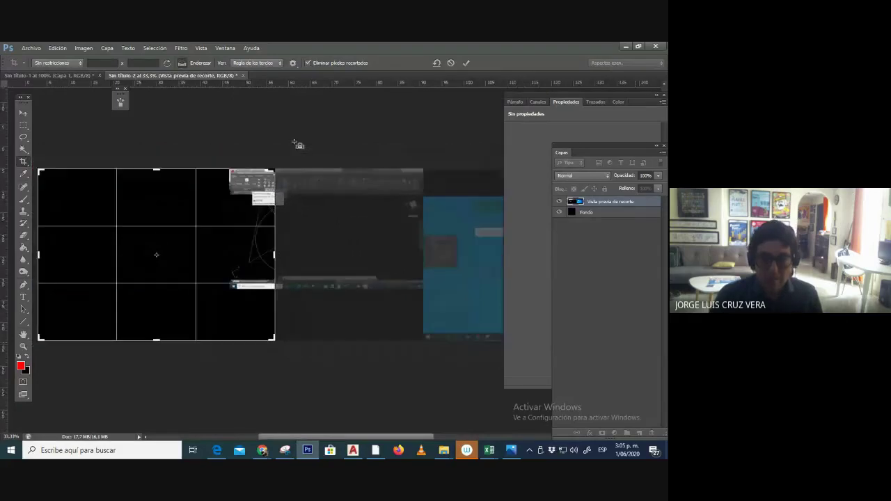
left_click_drag(261, 261, 325, 249)
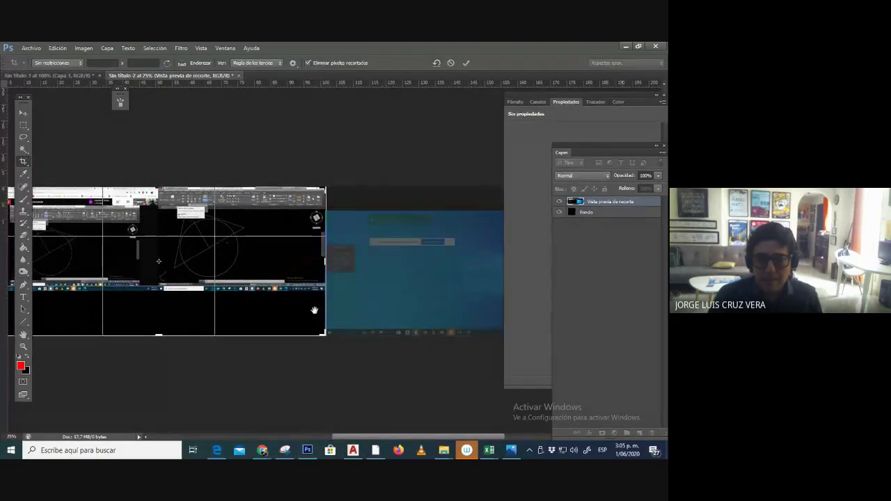
left_click_drag(68, 256, 151, 255)
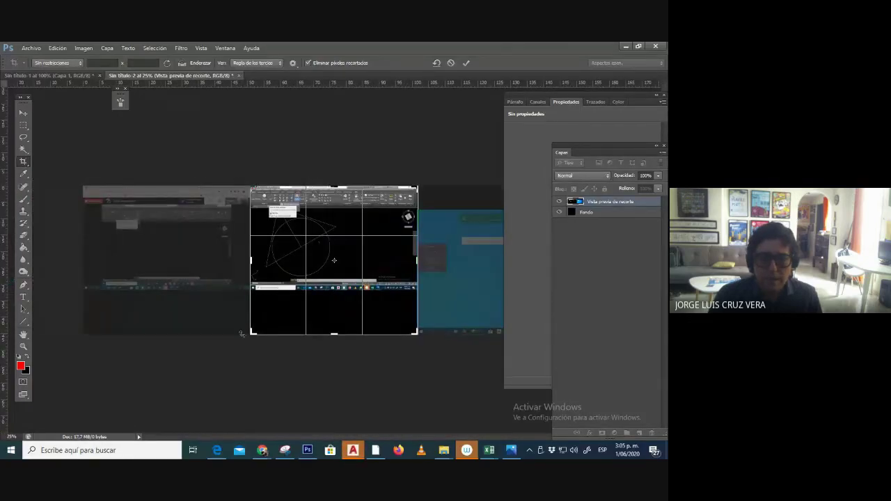
left_click_drag(334, 336, 337, 314)
key("Return")
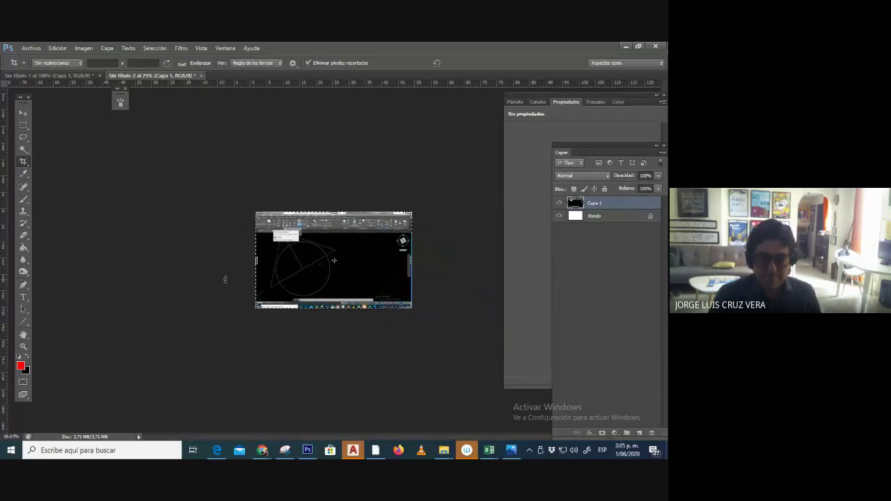
Paint a red arrow with the Brush pointing to the Text tool in the screenshot.
key("ctrl+plus")
key("ctrl+plus")
key("ctrl+plus")
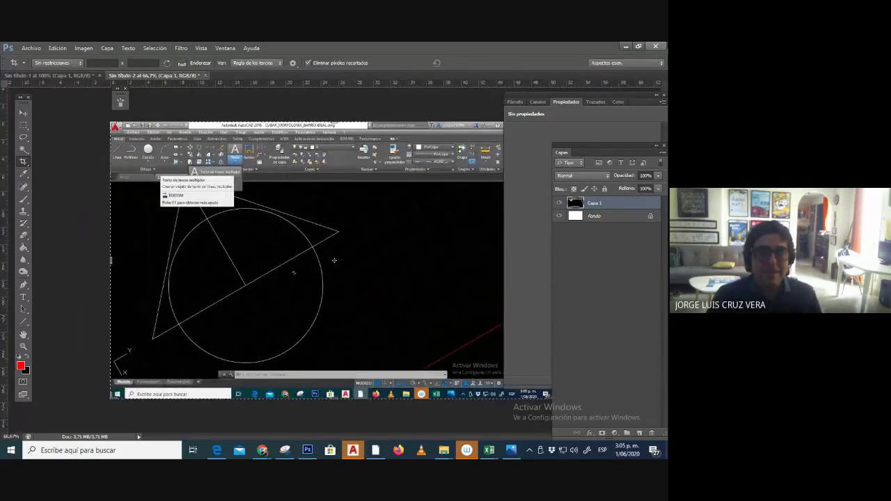
left_click(24, 199)
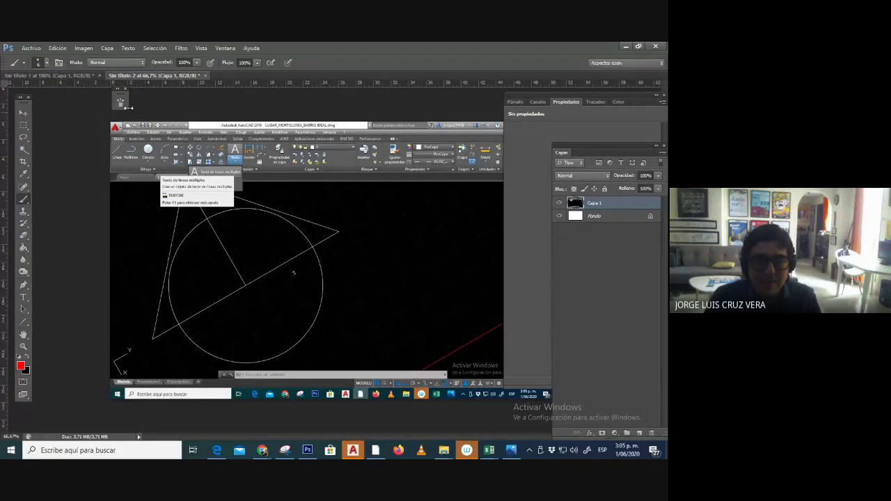
left_click_drag(271, 181, 295, 197)
left_click_drag(245, 168, 259, 161)
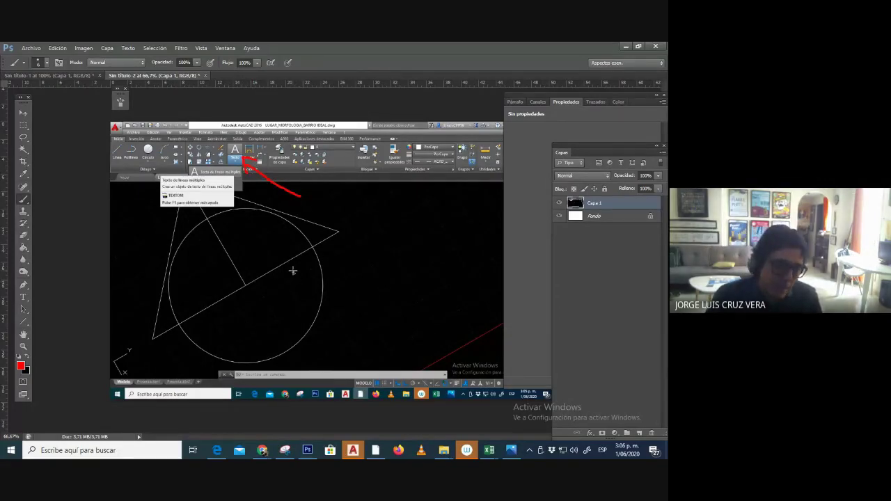
Start saving the annotated screenshot under a new name and browse to the UNIVERSIDAD DEL TOLIMA folder within CATEDRAS K on drive K.
left_click(31, 48)
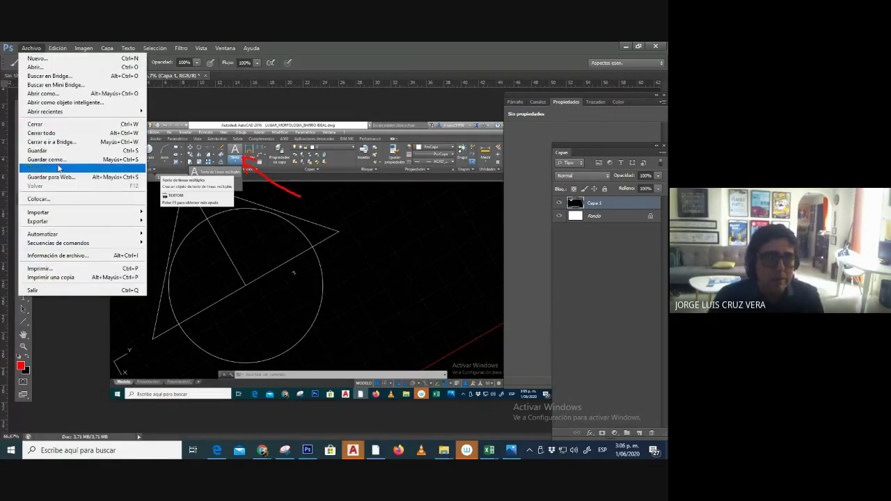
left_click(68, 160)
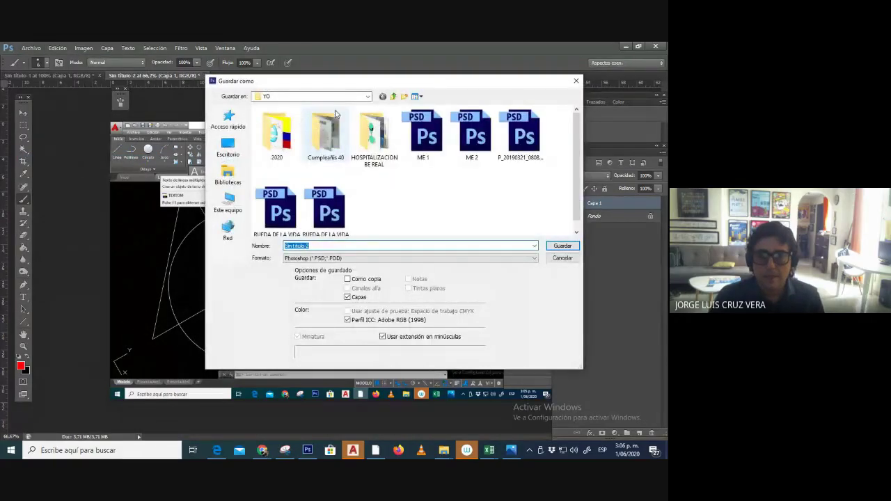
left_click(352, 98)
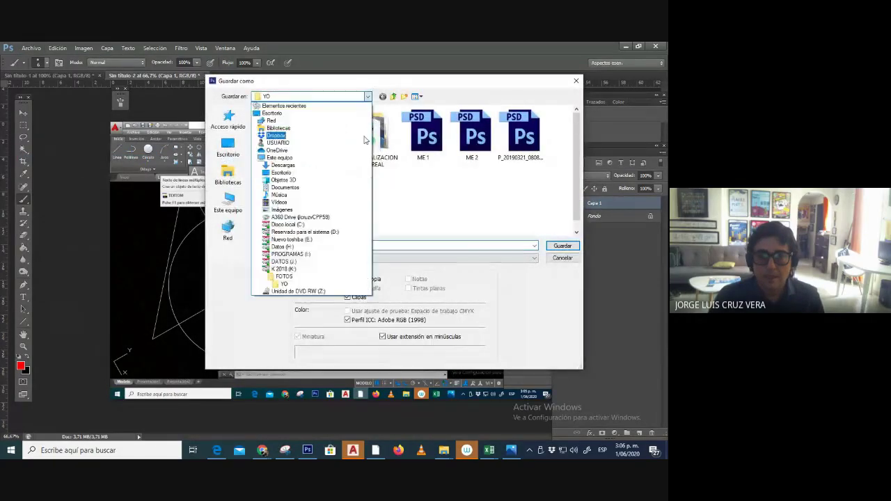
left_click(312, 273)
double_click(285, 138)
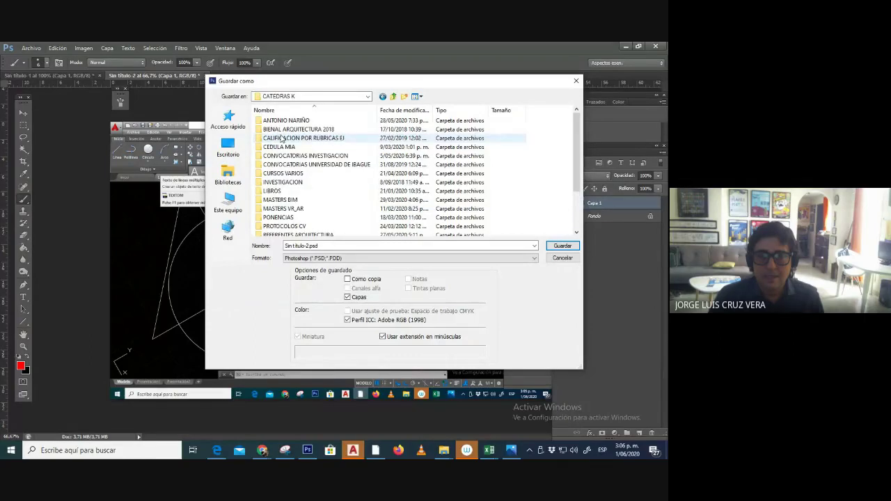
scroll(286, 125, "down", 2)
left_click(298, 209)
double_click(298, 209)
scroll(285, 214, "down", 3)
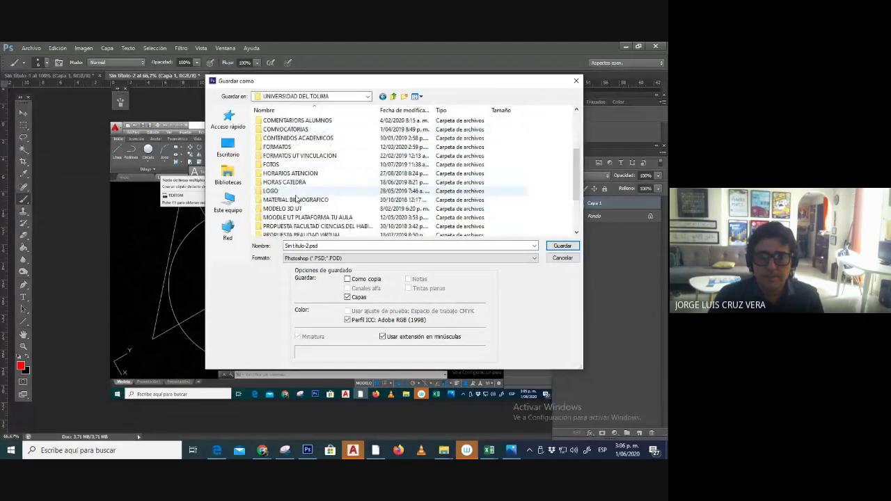
Browse through CARGA UT 2020, EXPRESION III, SESIONES and SESION 6_01_06_2020 to the PANTALLAZOS folder.
double_click(285, 217)
left_click(289, 144)
double_click(288, 144)
double_click(292, 130)
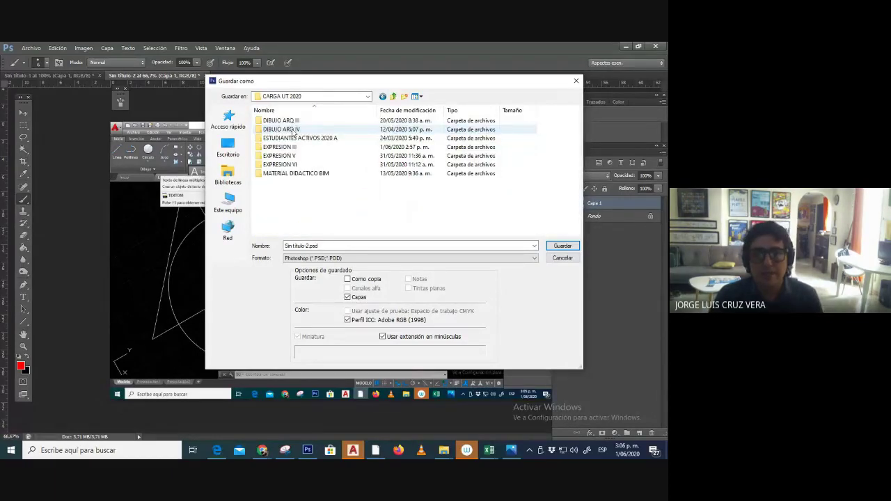
double_click(287, 146)
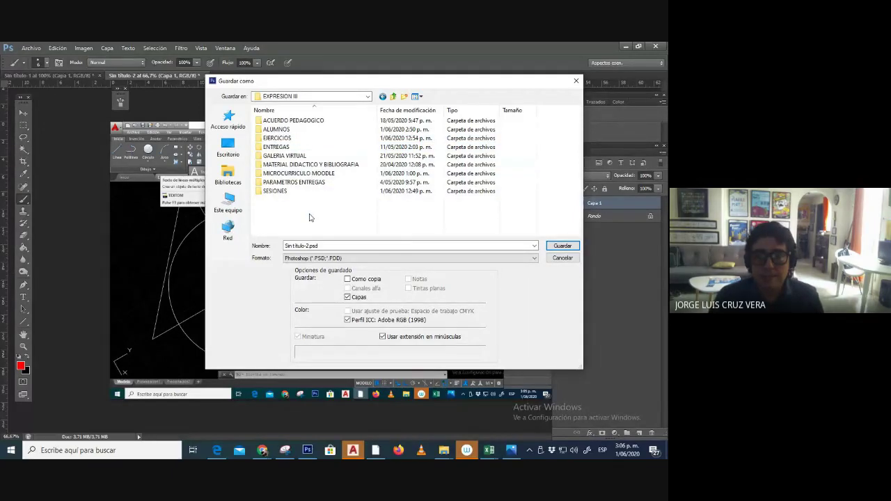
double_click(288, 192)
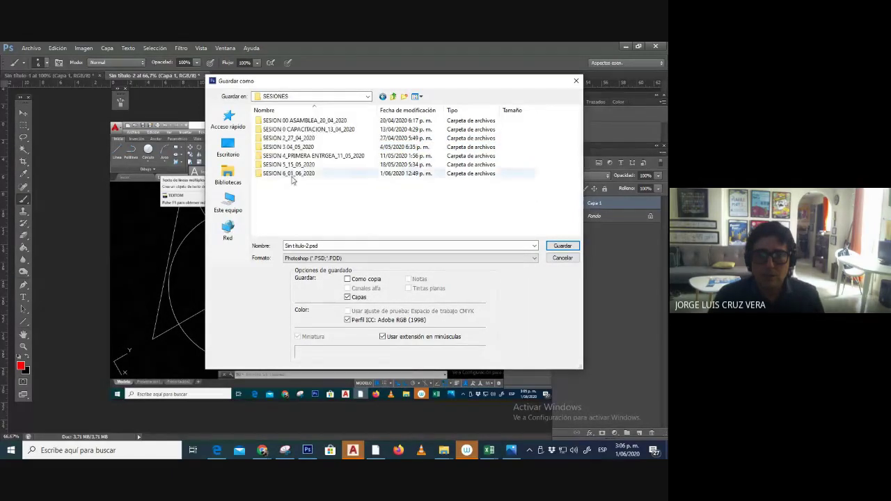
double_click(285, 183)
double_click(265, 140)
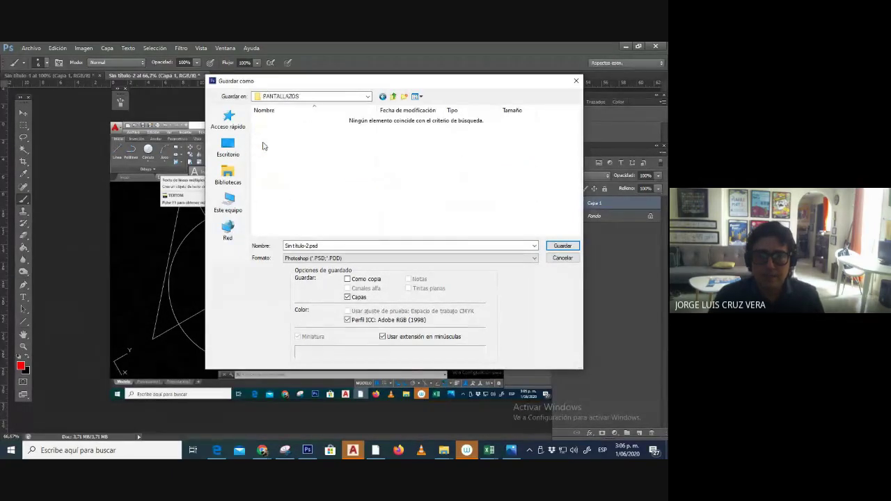
Save the annotated screenshot in JPEG format as 2_TEXTOS with quality 9.
left_click(348, 261)
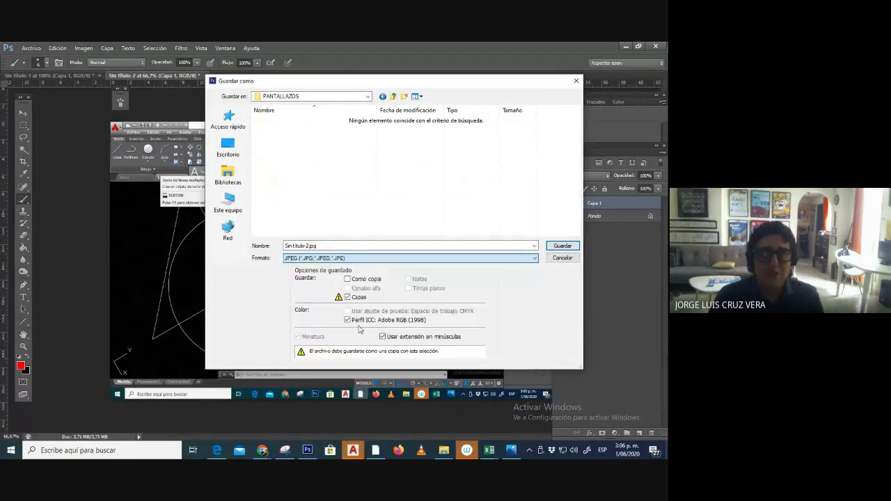
left_click(327, 327)
left_click(345, 244)
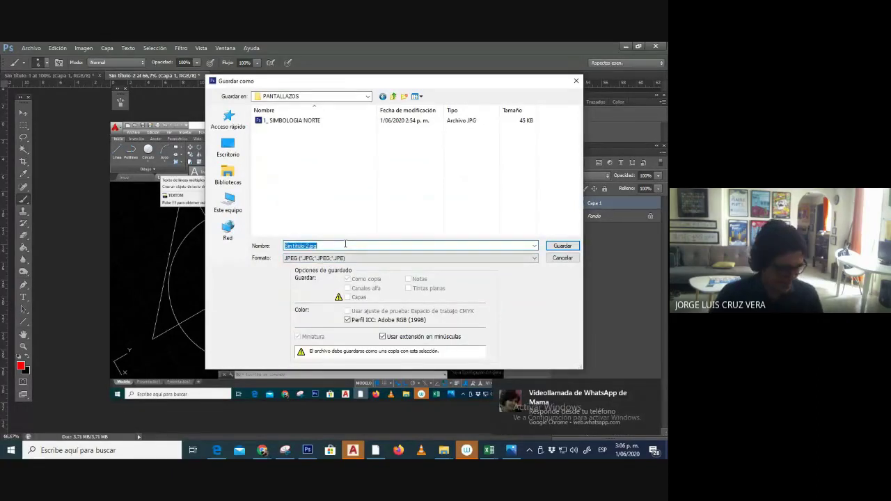
type("2_")
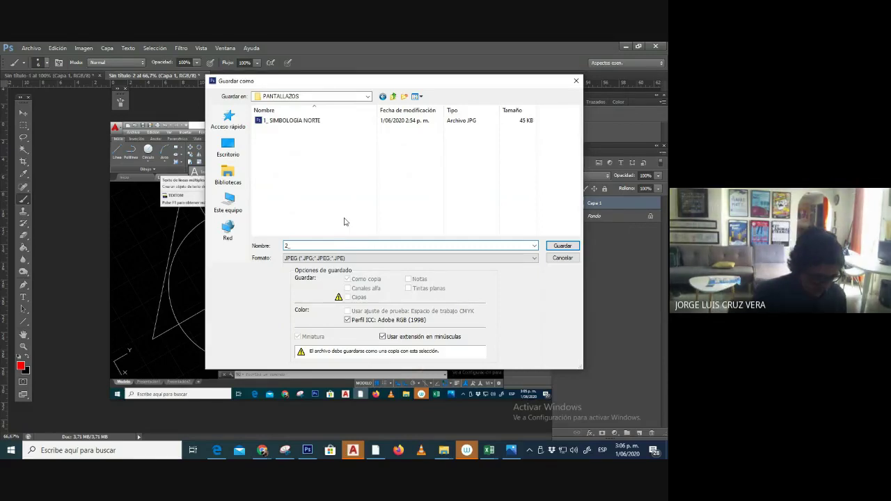
type("TEXTOS")
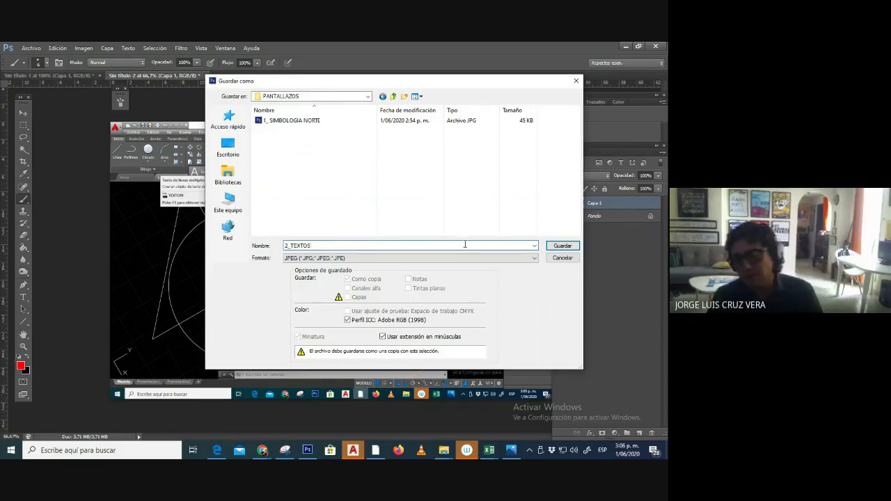
left_click(563, 246)
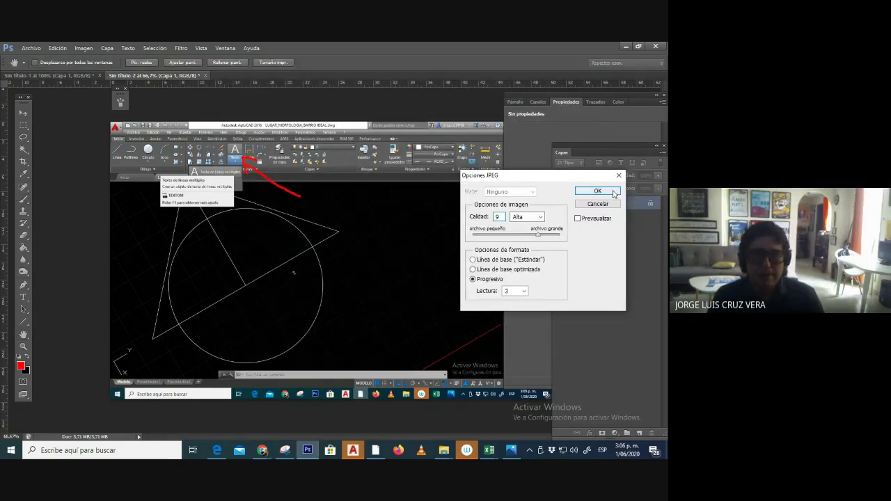
left_click(614, 193)
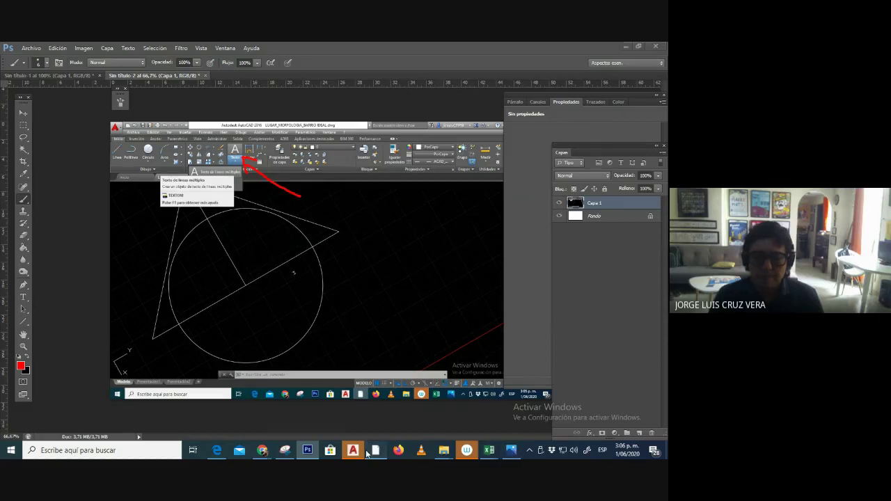
Switch to AutoCAD and set the text height of the small P1 label inside the circle to 0.5.
left_click(353, 450)
scroll(243, 262, "up", 1)
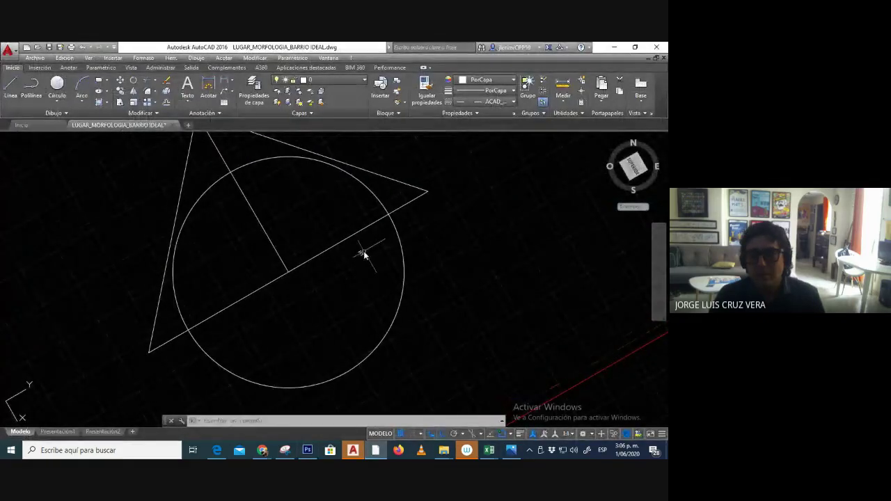
left_click(362, 253)
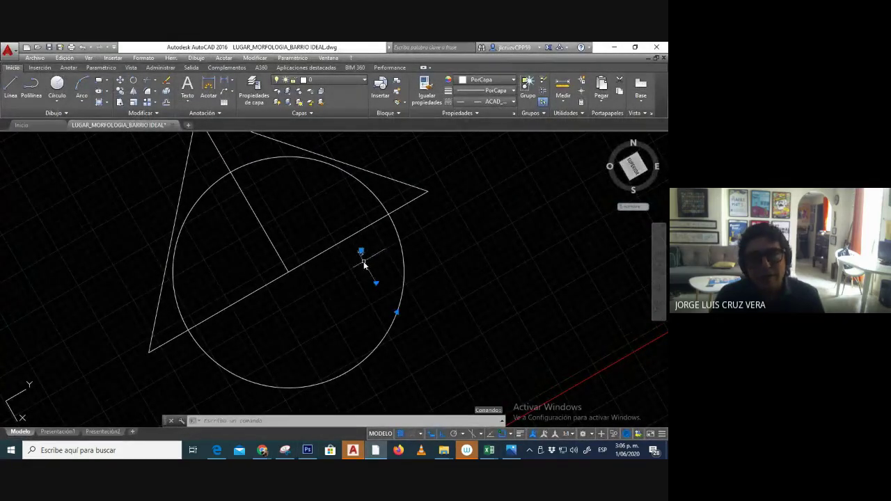
scroll(359, 254, "up", 3)
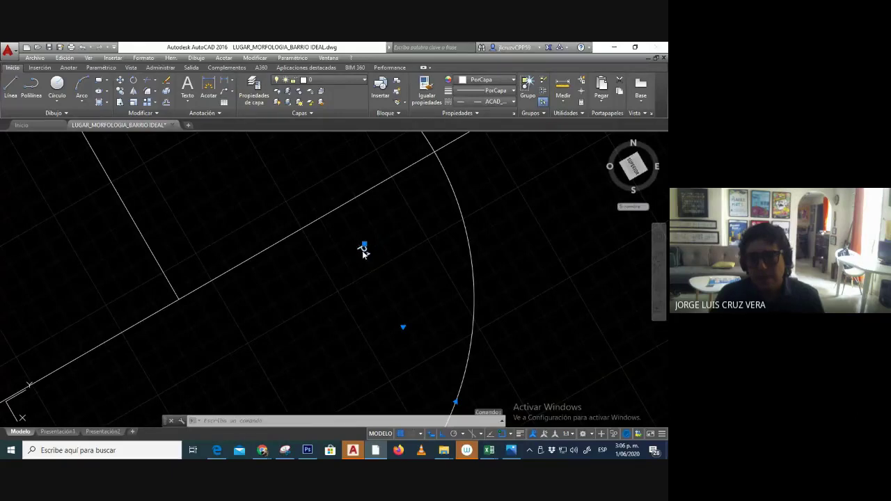
double_click(363, 250)
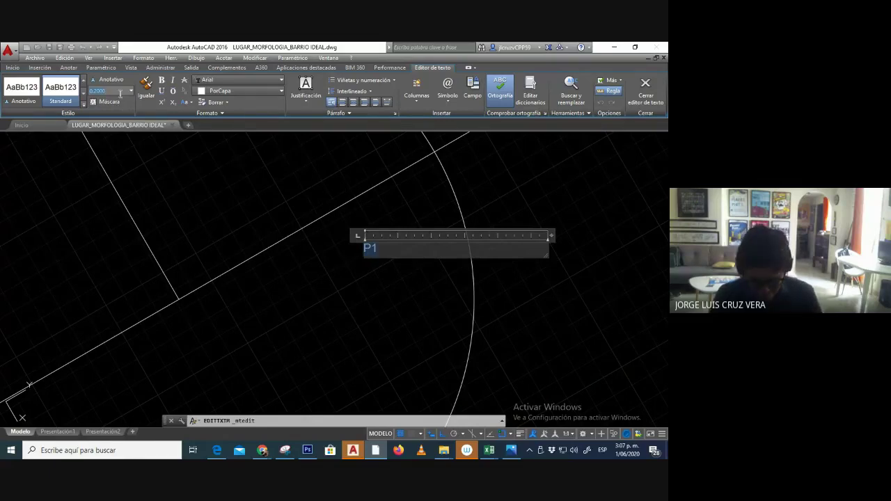
key("Return")
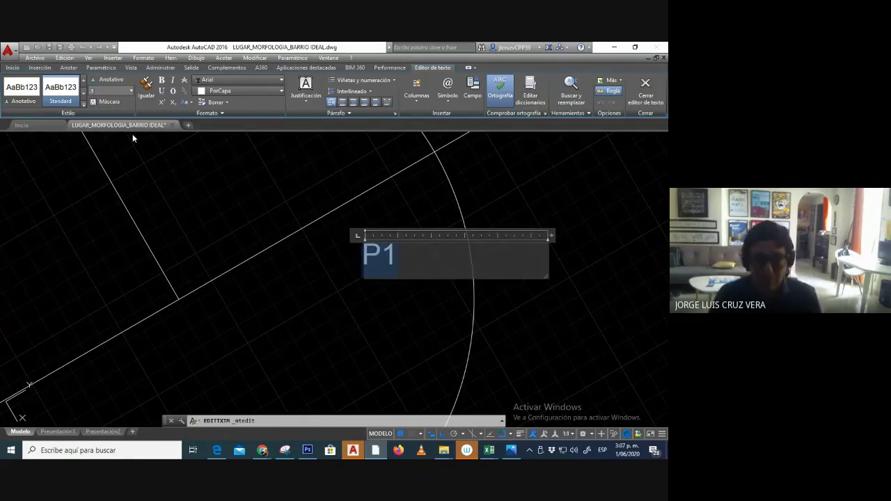
Set the P1 label's text height to 2 and close the text editor.
left_click(121, 89)
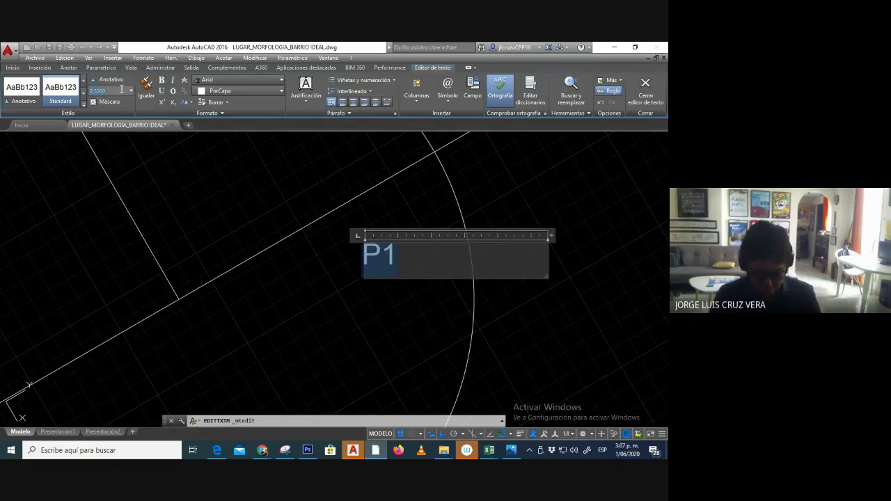
type("2")
key("Return")
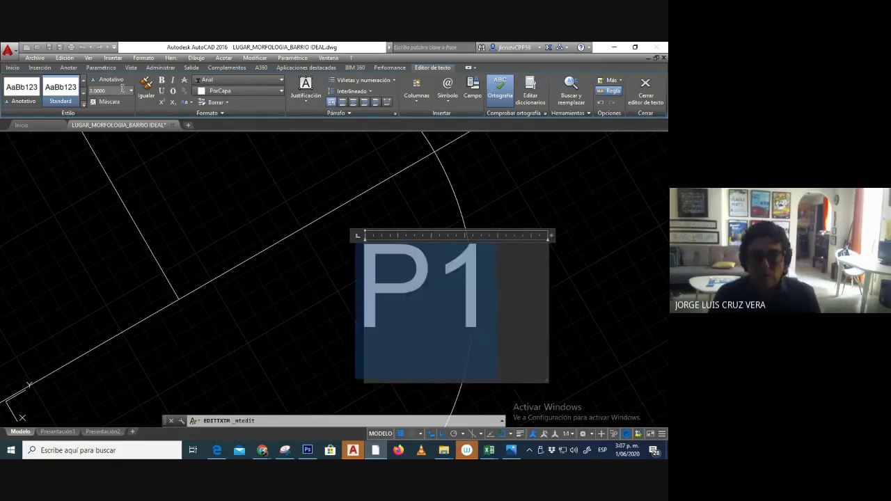
left_click(356, 223)
Move the P1 label toward the middle of the circle's lower half, just below the triangle's base.
scroll(355, 226, "down", 1)
scroll(355, 226, "up", 1)
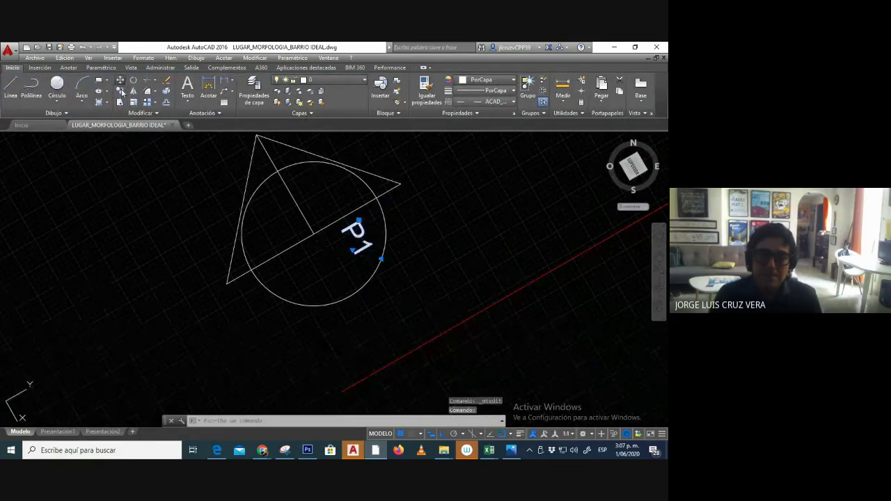
left_click(120, 81)
left_click(368, 247)
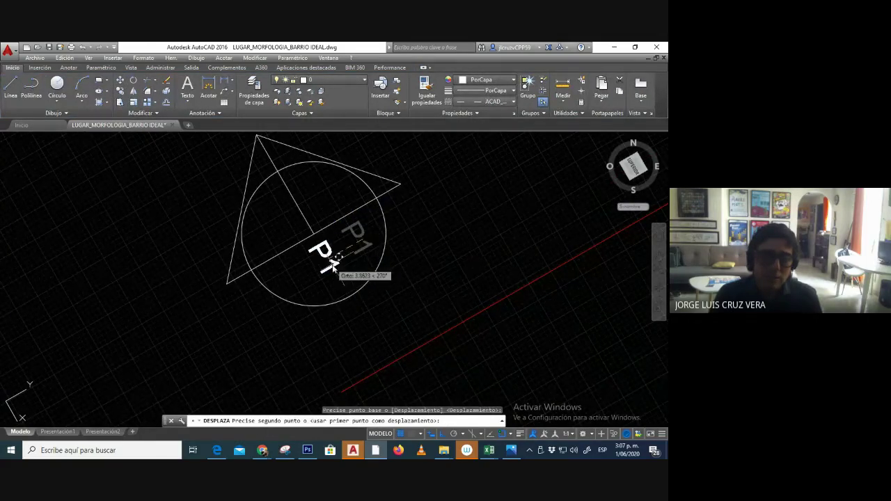
left_click(333, 264)
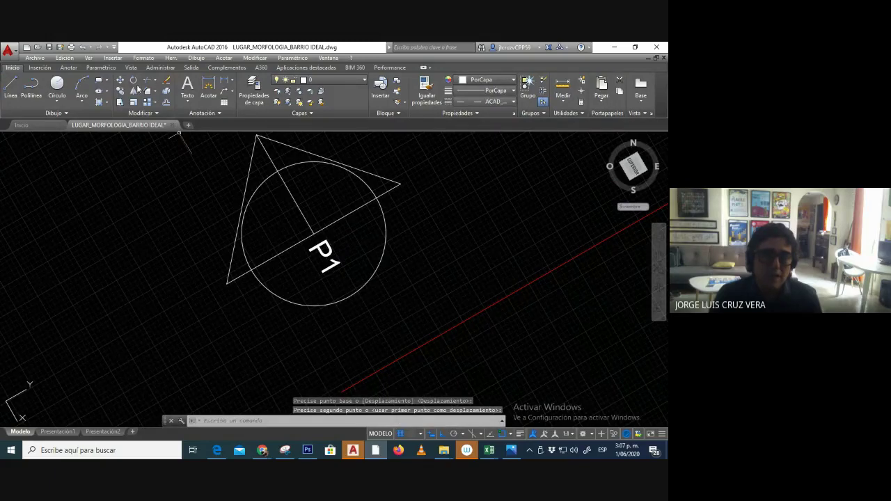
Rotate the P1 label about its start so it runs parallel to the triangle's base.
left_click(134, 83)
left_click(318, 249)
key("Return")
left_click(319, 250)
left_click(369, 230)
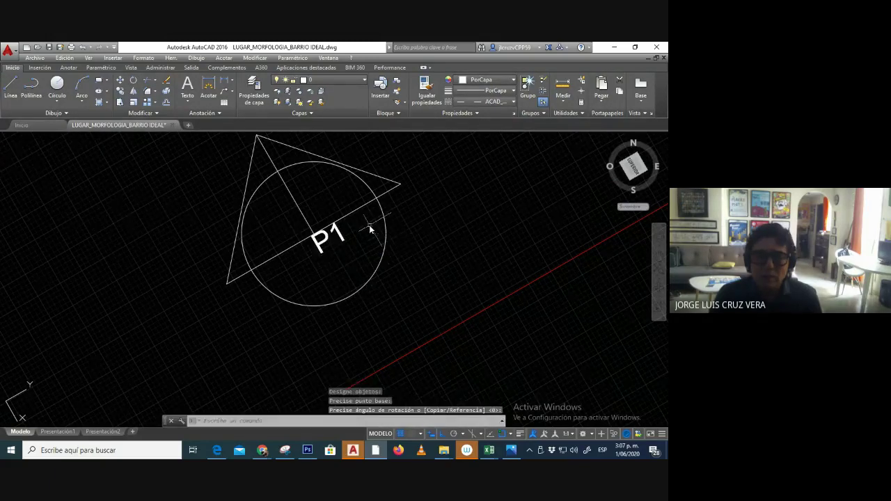
Move the rotated P1 label clear of the triangle's base, into the lower half of the circle.
type("m")
key("Return")
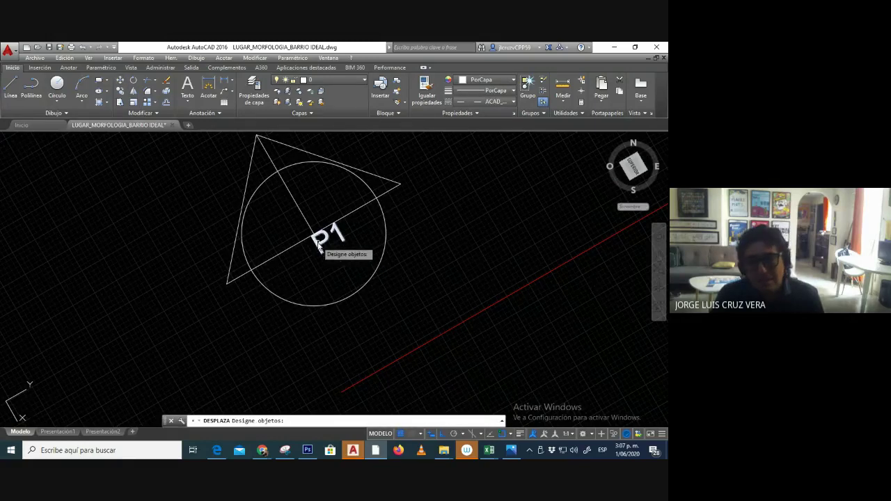
left_click(324, 249)
key("Return")
left_click(326, 257)
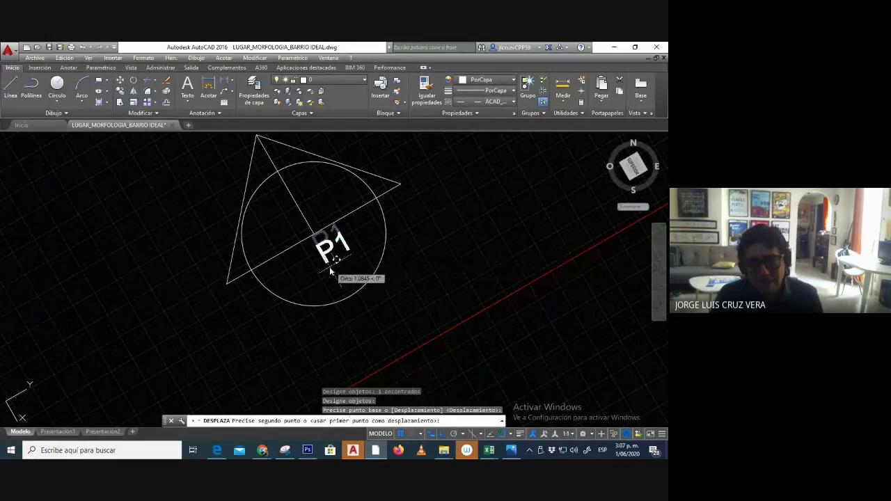
left_click(330, 267)
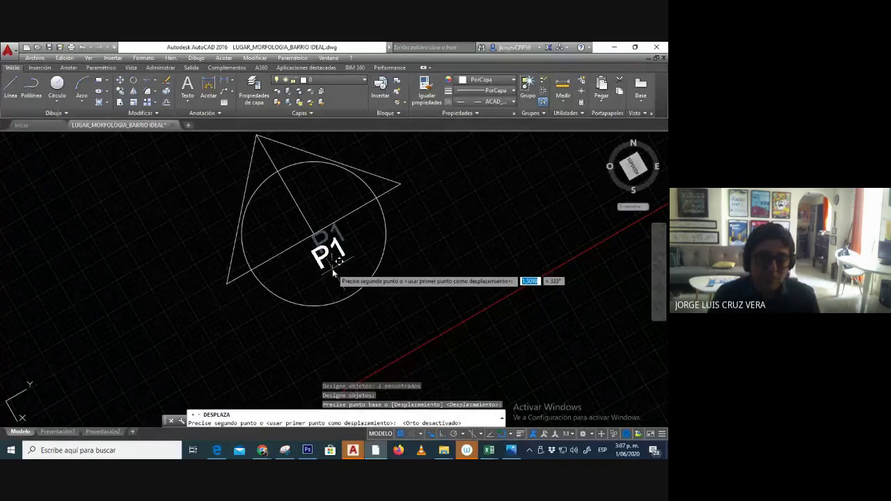
key("Escape")
Copy the whole P1 indicator from the lower end of the red section line to its upper end among the triangular blocks.
scroll(313, 275, "down", 5)
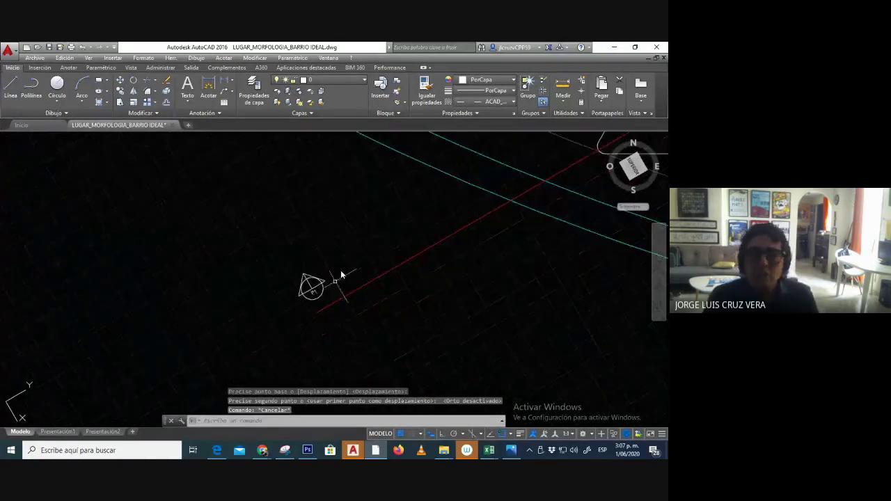
scroll(355, 245, "up", 3)
scroll(360, 247, "up", 3)
left_click(137, 227)
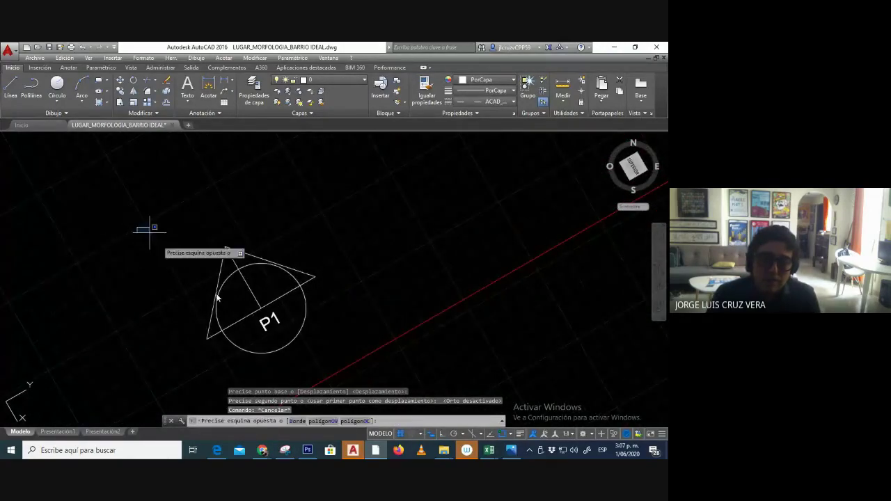
left_click(321, 364)
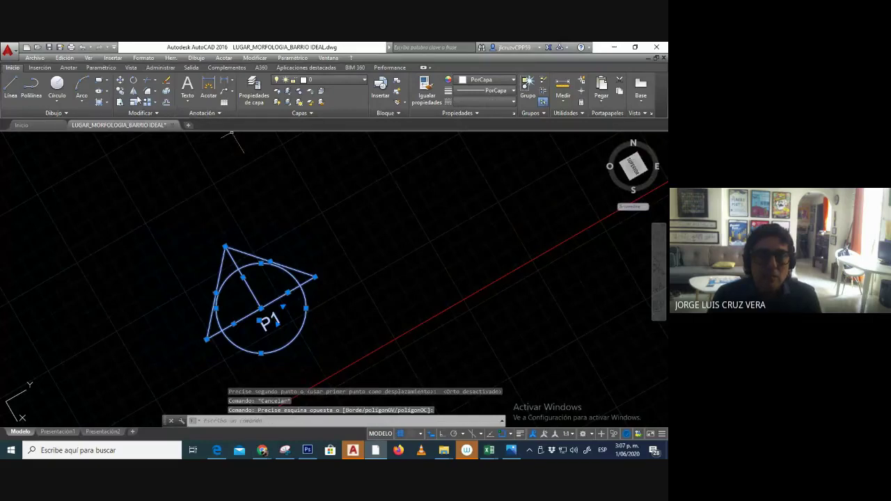
left_click(120, 92)
scroll(319, 305, "down", 3)
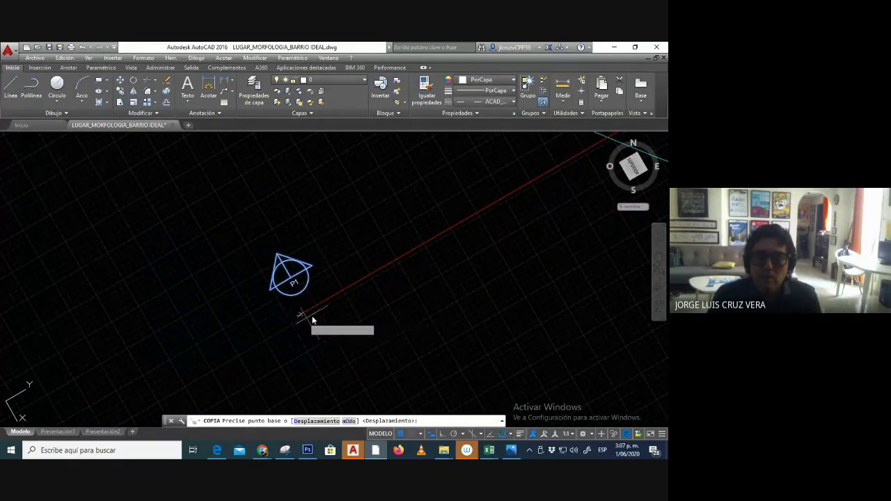
left_click(314, 307)
scroll(306, 313, "up", 5)
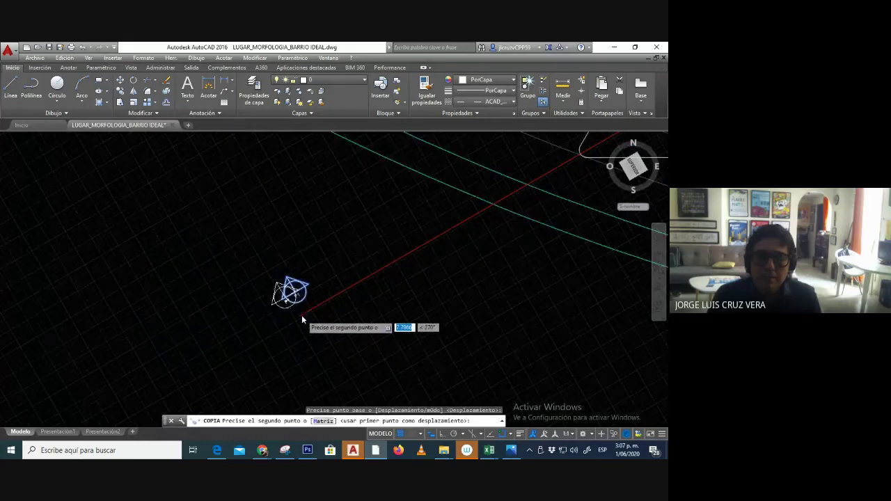
scroll(294, 299, "down", 2)
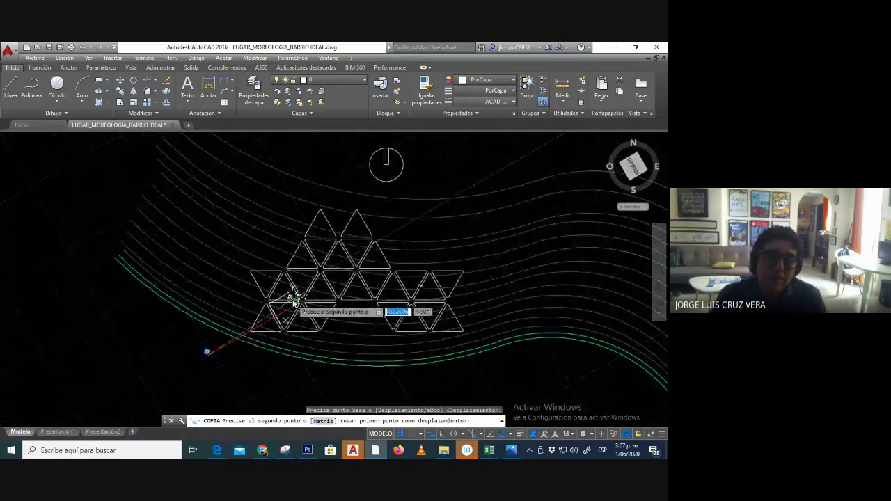
scroll(295, 298, "up", 2)
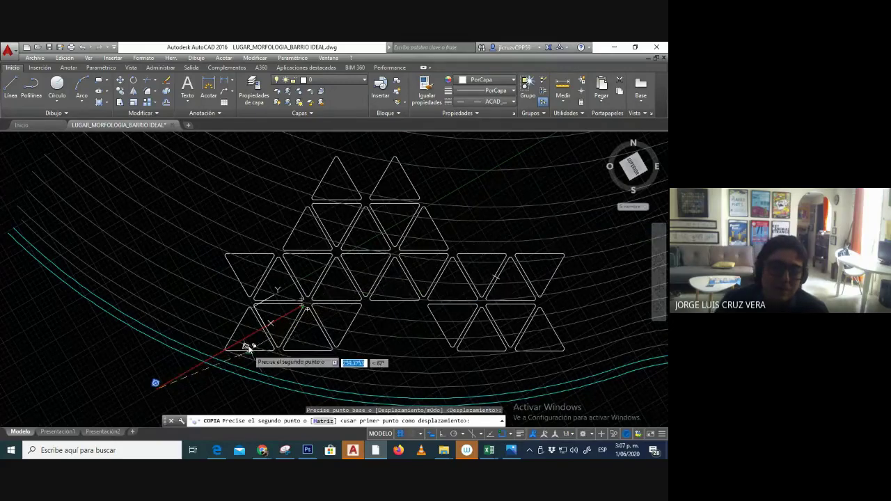
scroll(306, 317, "up", 3)
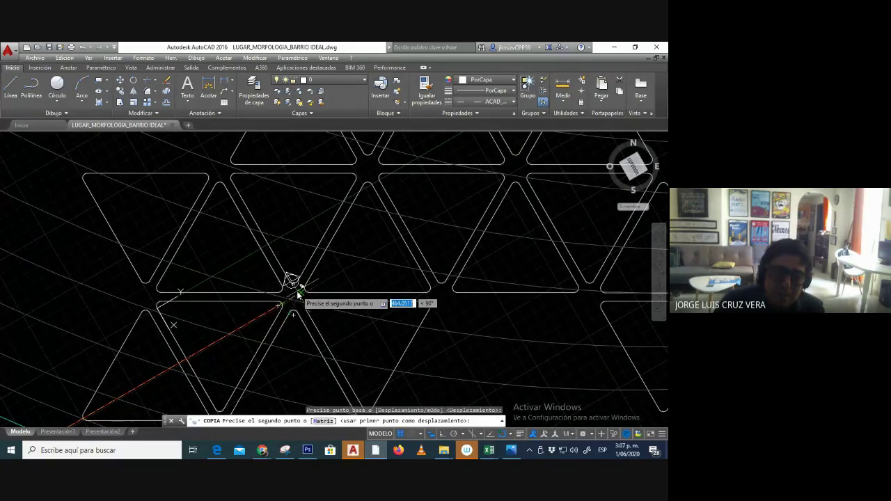
left_click(298, 295)
key("Escape")
scroll(315, 283, "down", 4)
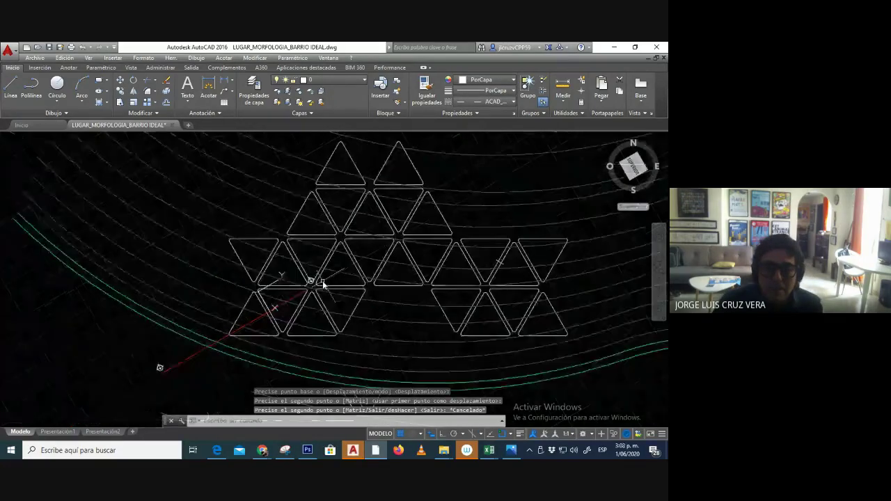
scroll(361, 260, "up", 4)
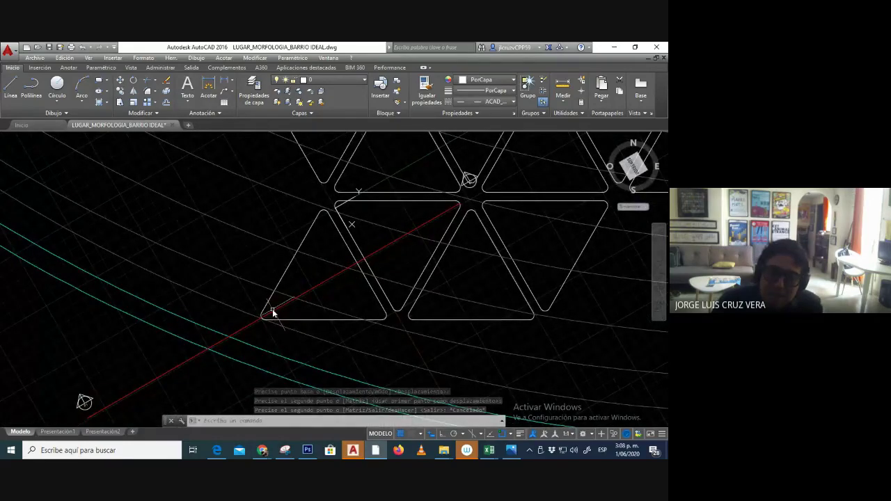
scroll(379, 287, "up", 5)
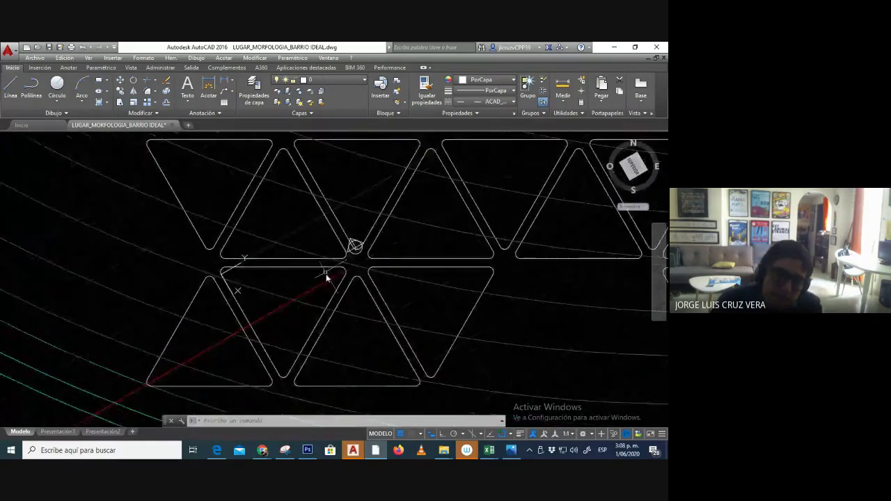
left_click(335, 277)
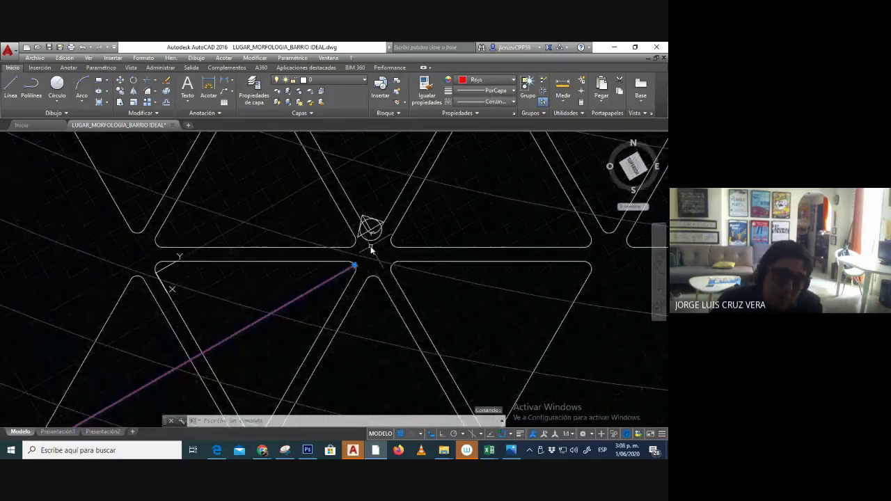
key("space")
key("Escape")
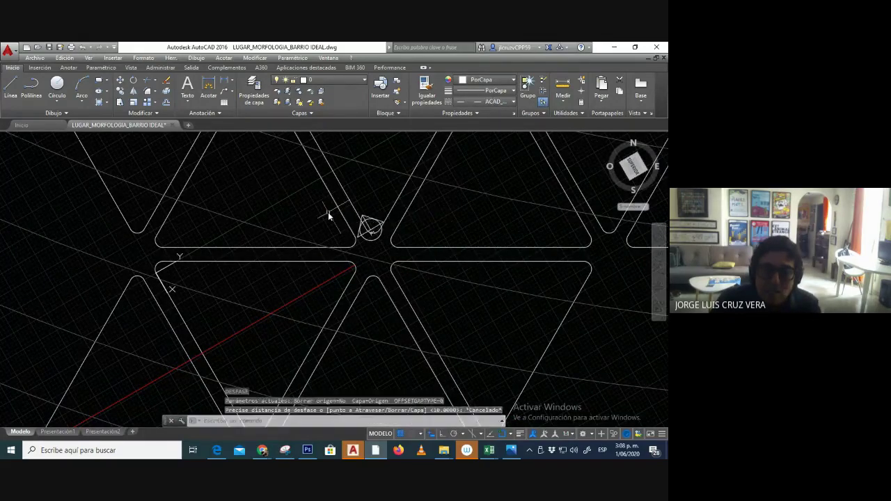
key("Escape")
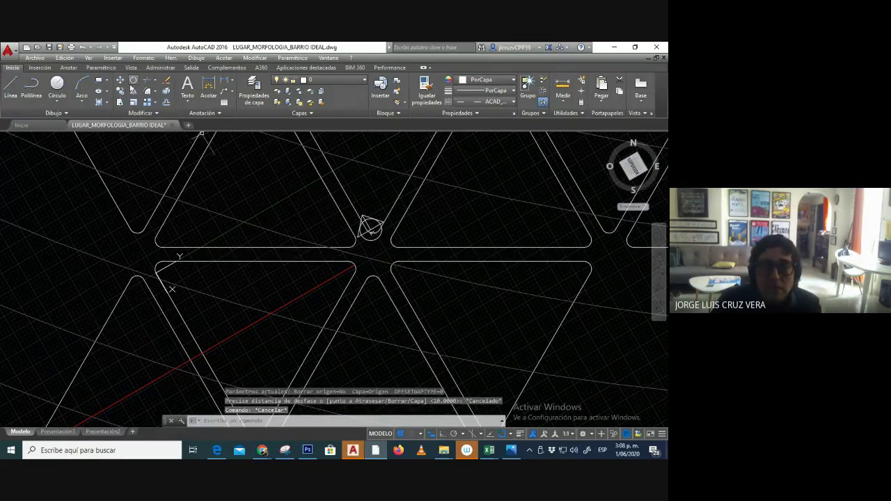
Move the copied P1 indicator, with object snap off, into the gap between triangular blocks at the section line's upper end.
left_click(121, 81)
left_click(322, 206)
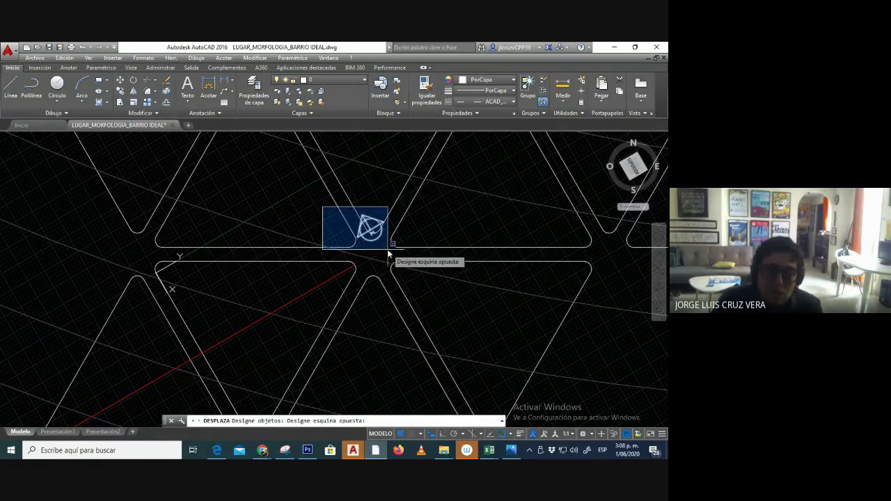
left_click(387, 252)
key("Return")
left_click(375, 253)
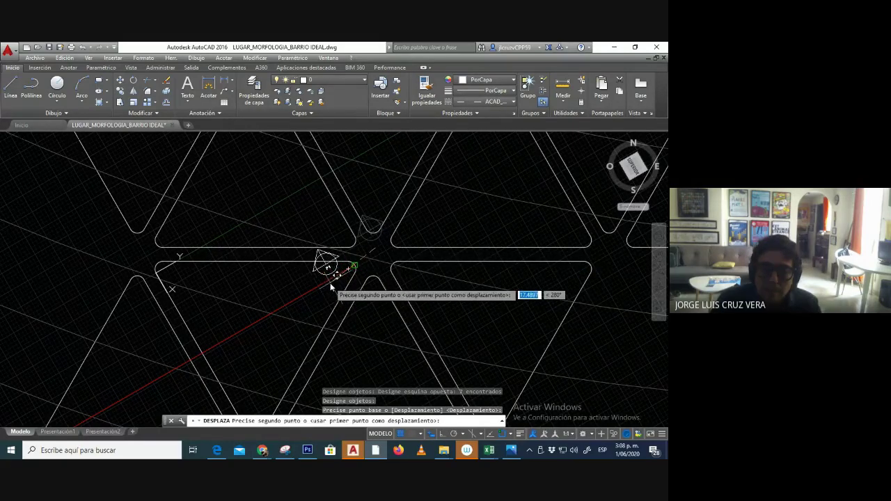
key("F3")
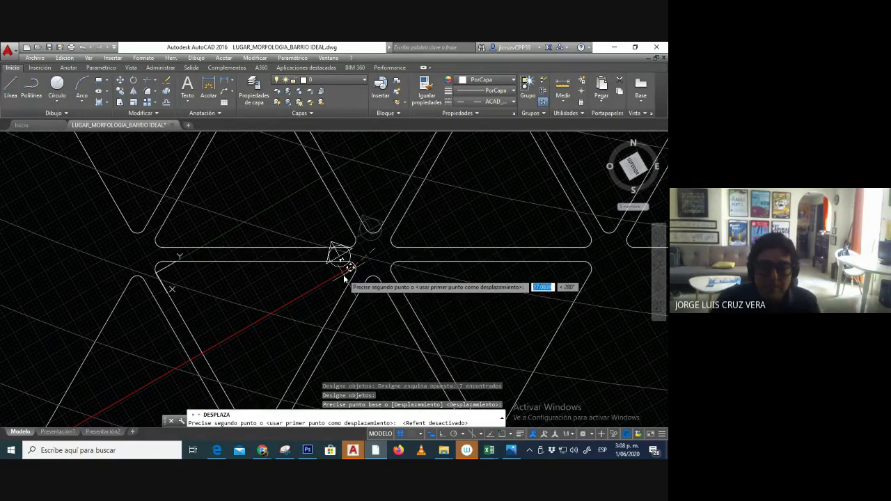
left_click(376, 274)
Examine the red section line between its two P1 indicators, where it crosses the triangular blocks, contour lines and cyan curves.
scroll(381, 250, "down", 2)
middle_click_drag(381, 249, 457, 216)
scroll(450, 213, "up", 1)
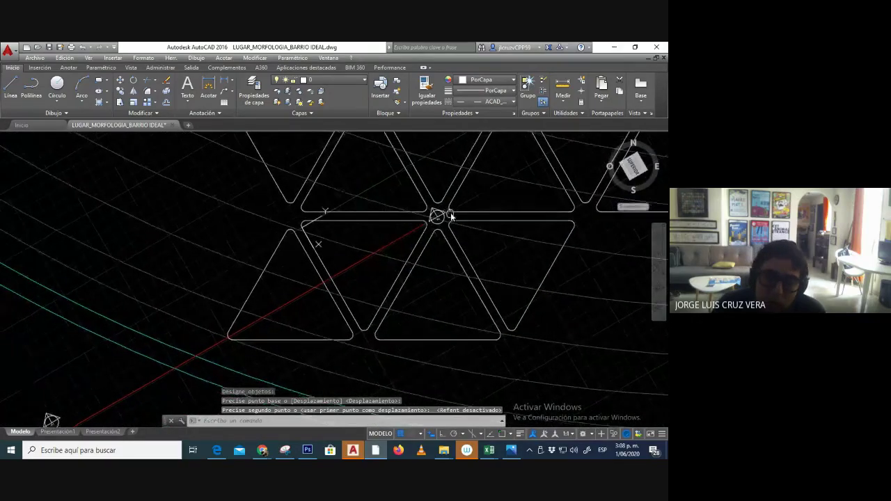
scroll(336, 277, "up", 2)
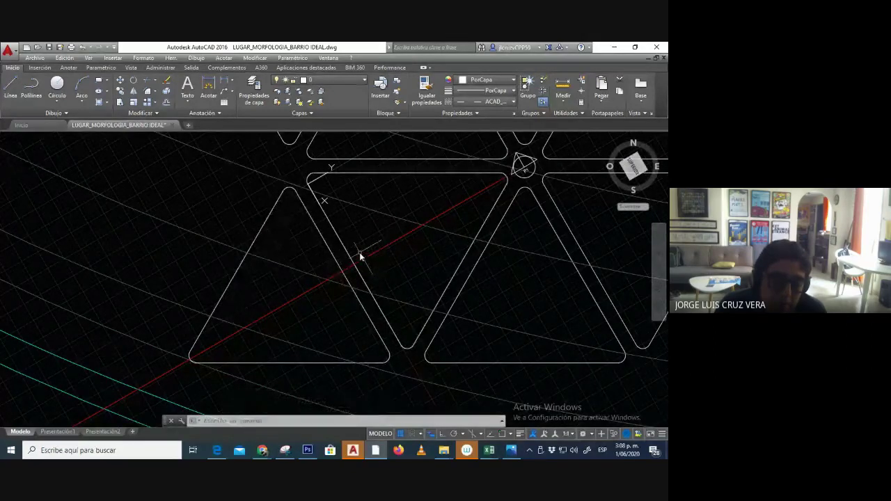
middle_click_drag(298, 302, 394, 222)
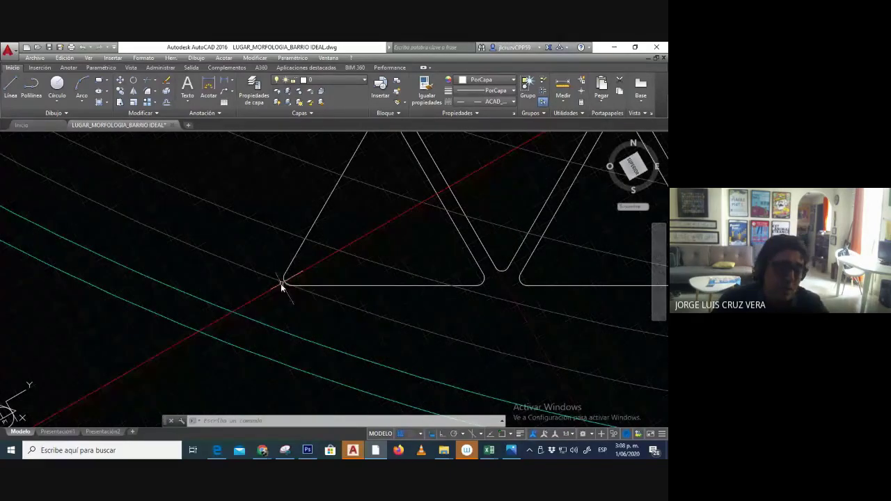
scroll(270, 316, "down", 2)
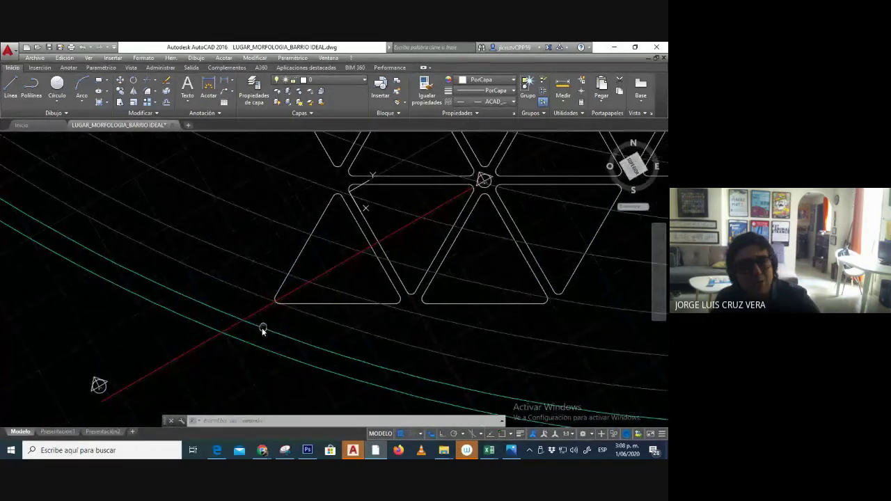
middle_click_drag(266, 323, 254, 348)
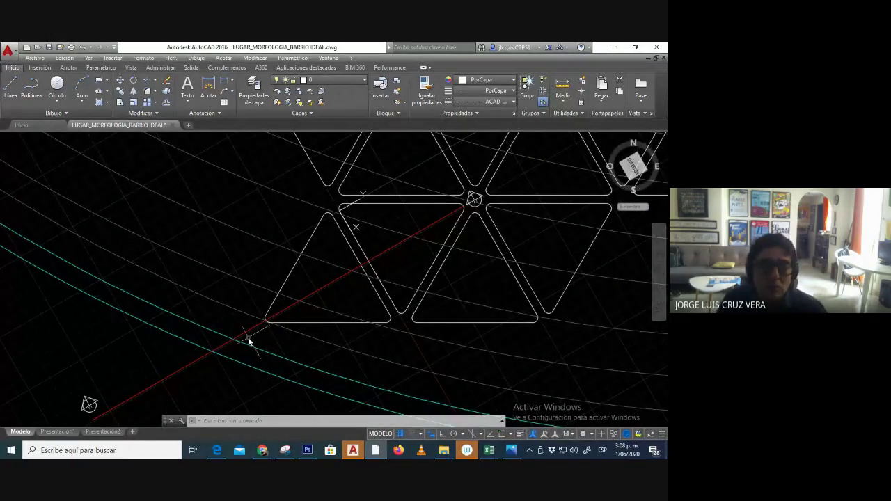
scroll(248, 341, "down", 4)
mouse_move(298, 319)
middle_mouse_down()
mouse_move(372, 278)
mouse_move(311, 303)
middle_mouse_up()
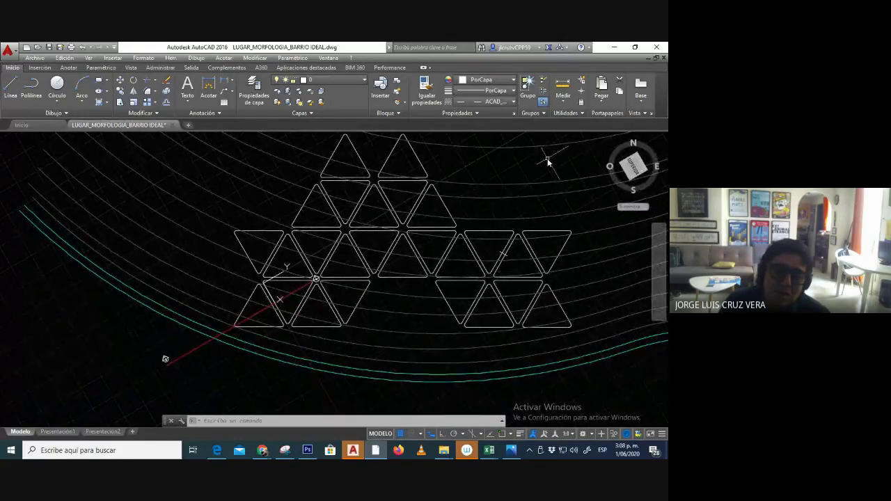
middle_click_drag(548, 161, 480, 182)
scroll(506, 185, "down", 2)
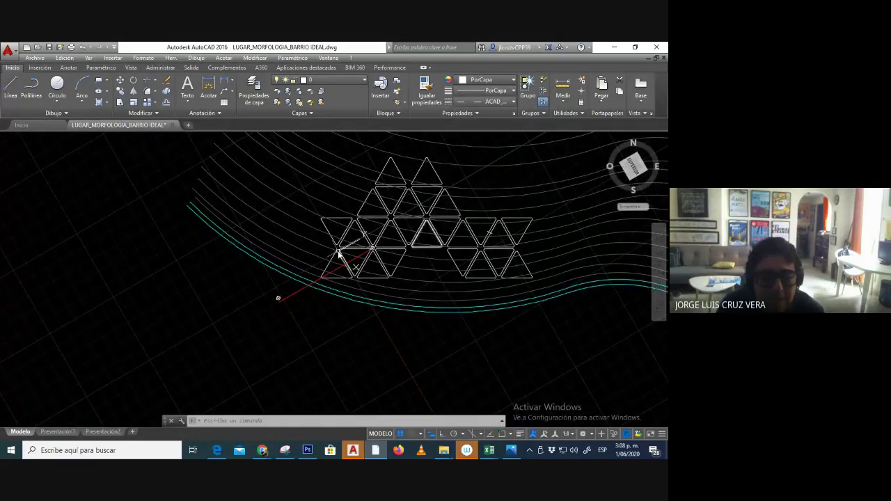
scroll(344, 254, "up", 2)
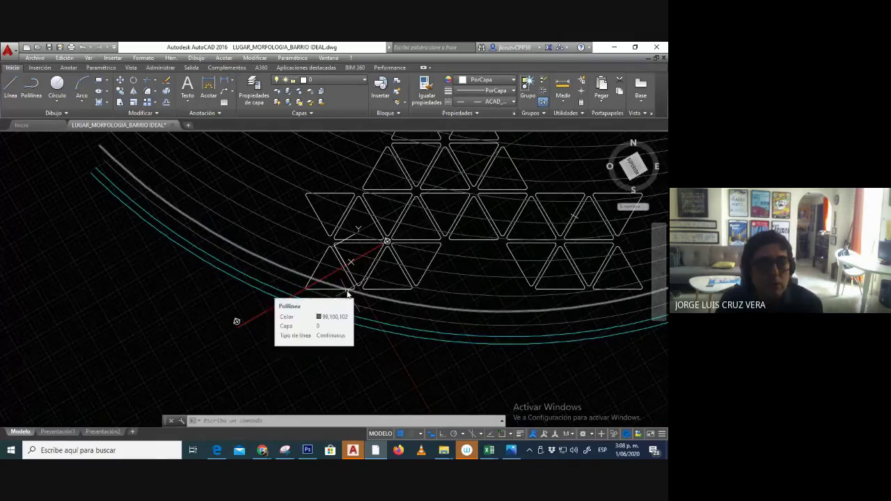
scroll(346, 264, "up", 2)
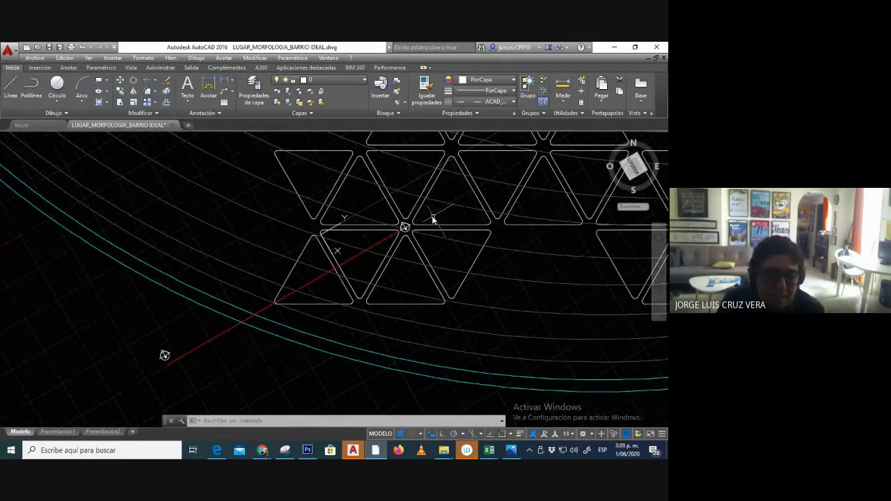
middle_click_drag(434, 216, 398, 234)
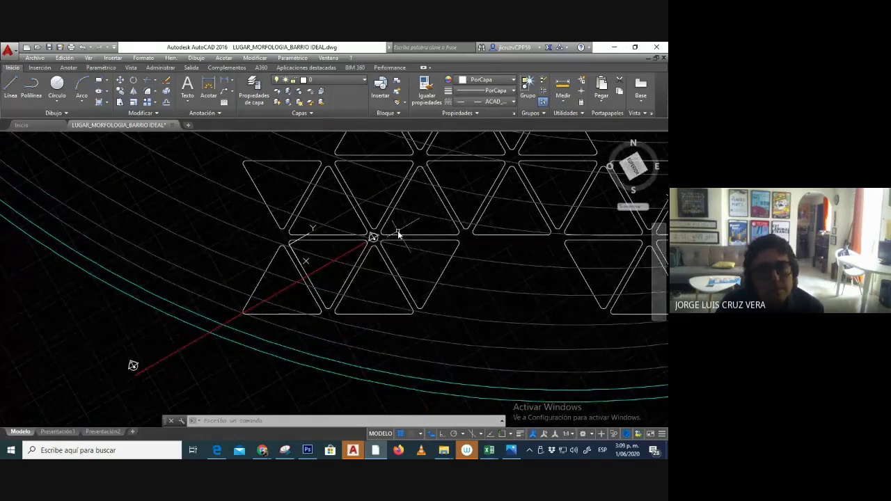
Highlight the red section line to review its full extent across the blocks, and clear the selection.
left_click(353, 252)
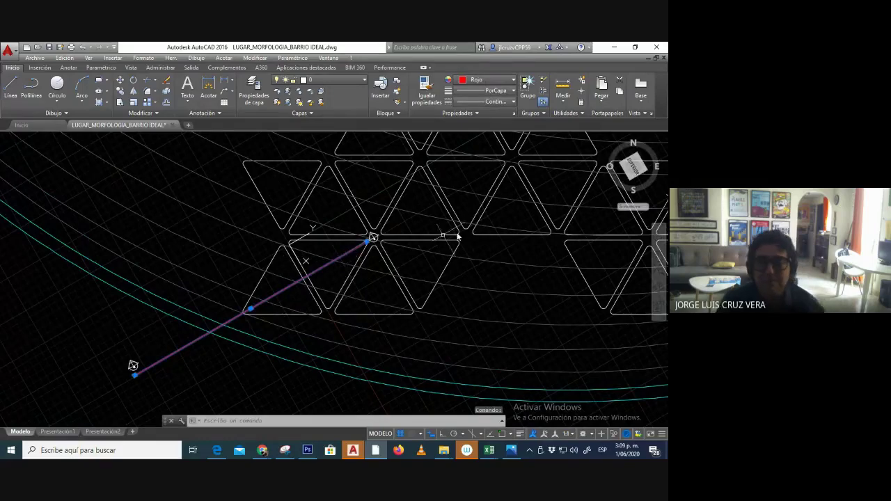
scroll(461, 234, "down", 2)
middle_click_drag(461, 289, 401, 303)
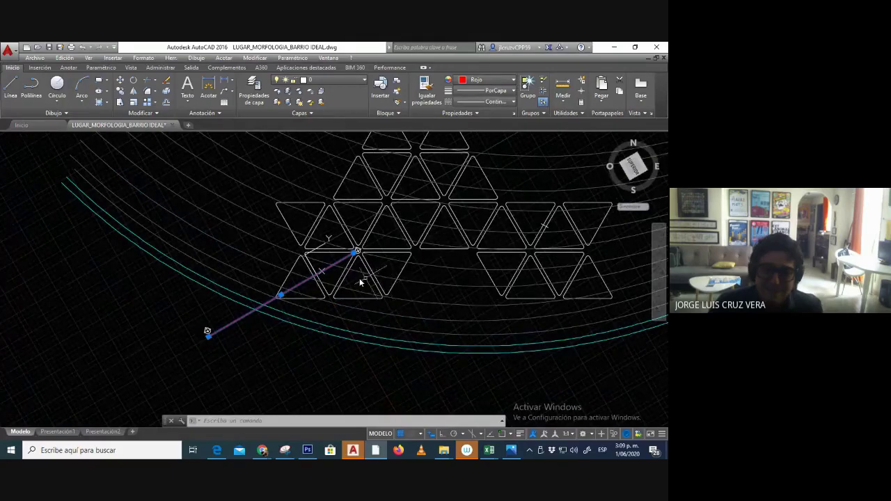
scroll(328, 275, "up", 1)
scroll(327, 274, "up", 2)
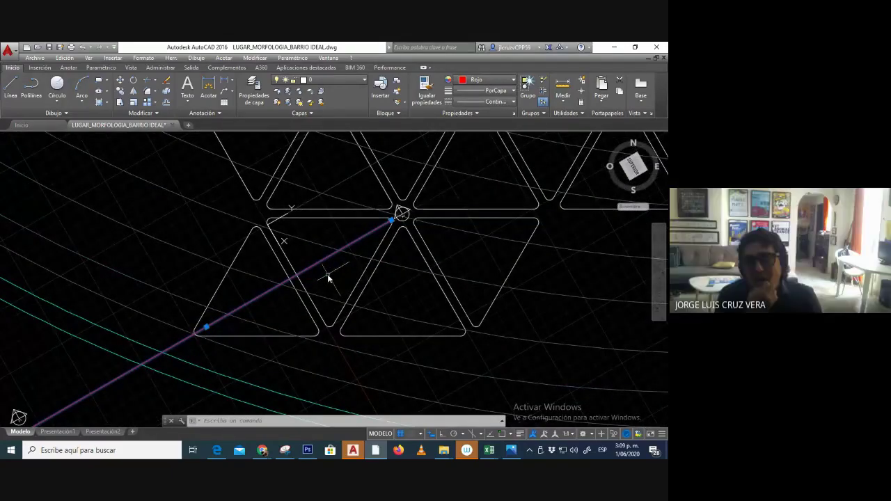
key("Escape")
key("Escape")
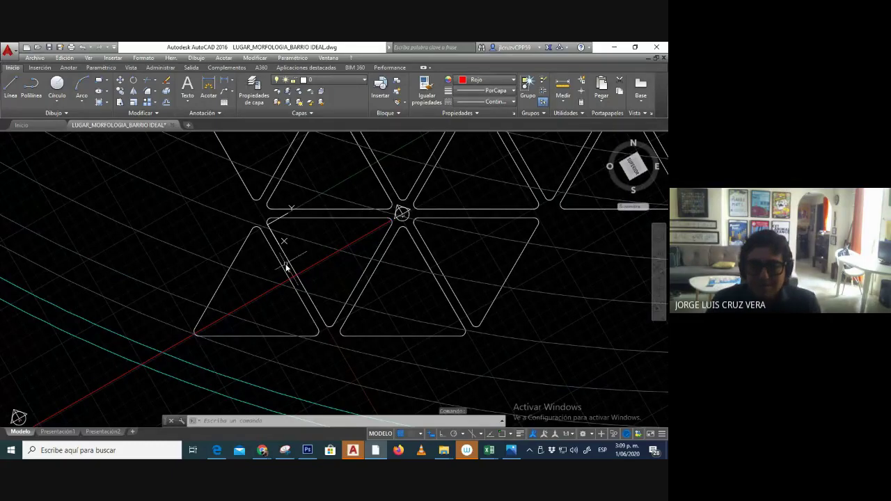
Switch to the Microcurriculo_EXPRESION 3 workbook in Excel to view the course schedule, and return to the AutoCAD drawing.
mouse_move(489, 450)
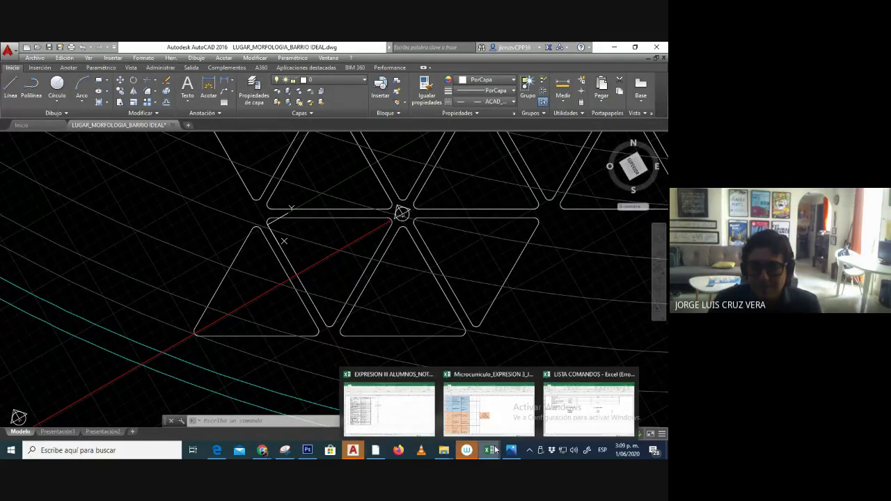
left_click(487, 408)
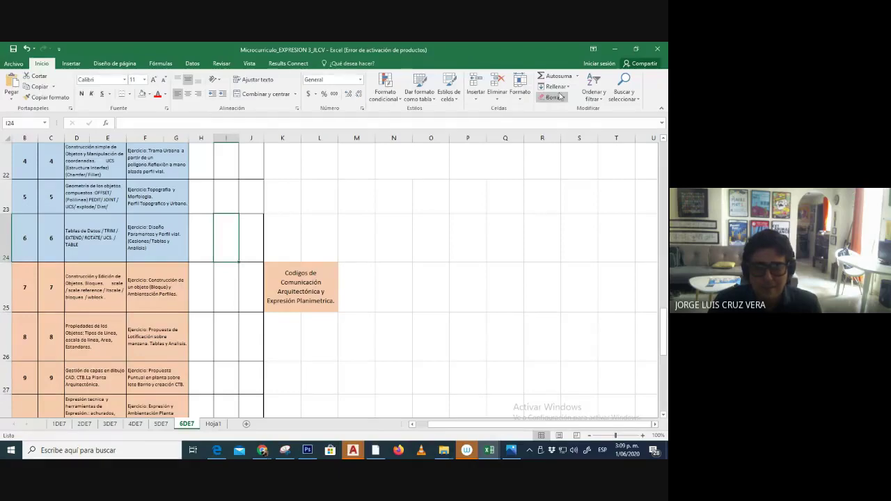
left_click(614, 48)
scroll(259, 332, "down", 3)
scroll(260, 332, "up", 4)
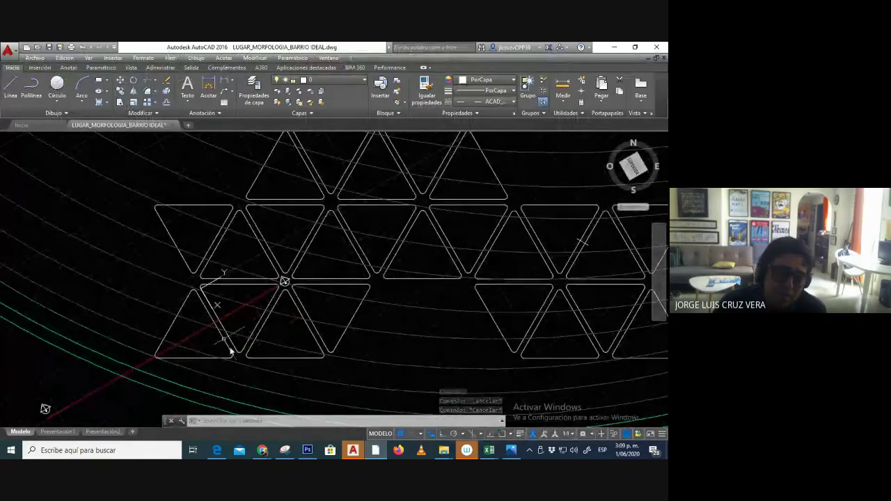
middle_click_drag(304, 342, 332, 325)
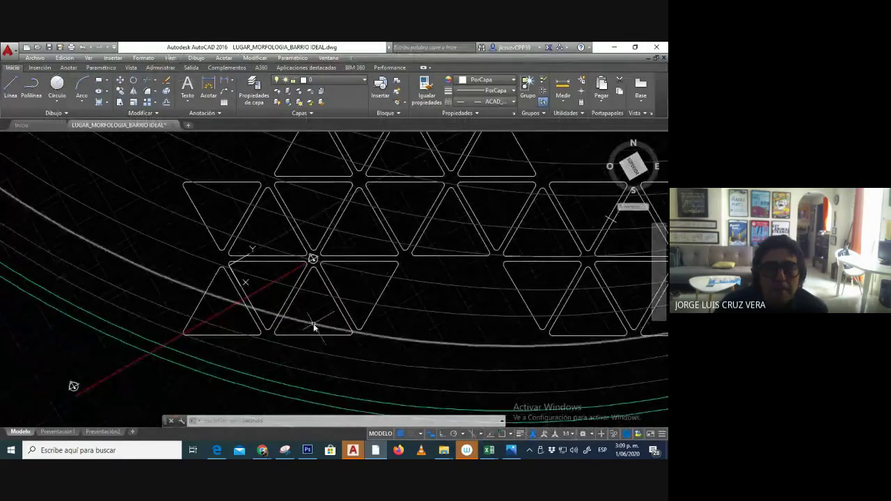
Examine the section line's path from the outer P1 indicator, across the cyan curves and lower triangular blocks, to the indicator between blocks.
left_click(313, 259)
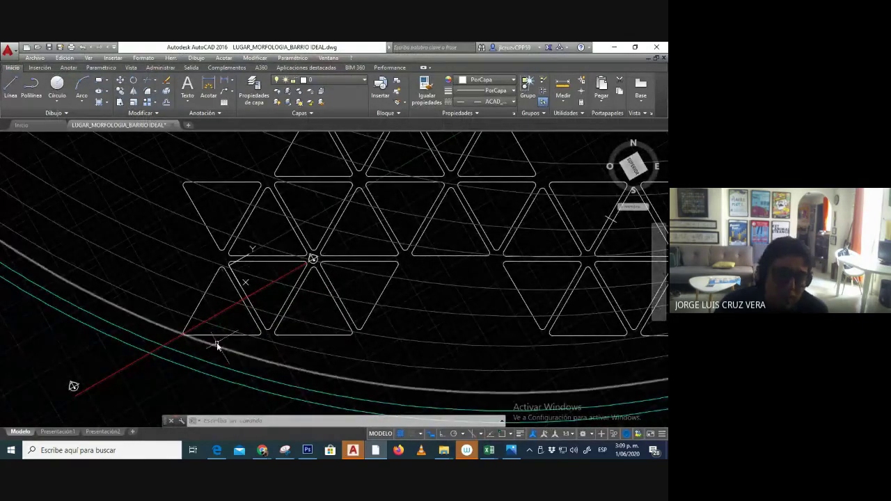
middle_click_drag(220, 334, 259, 313)
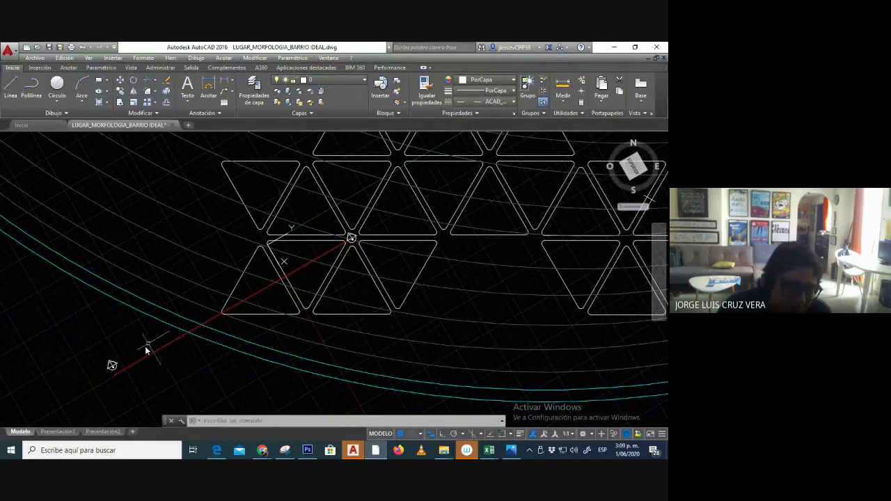
scroll(209, 310, "down", 3)
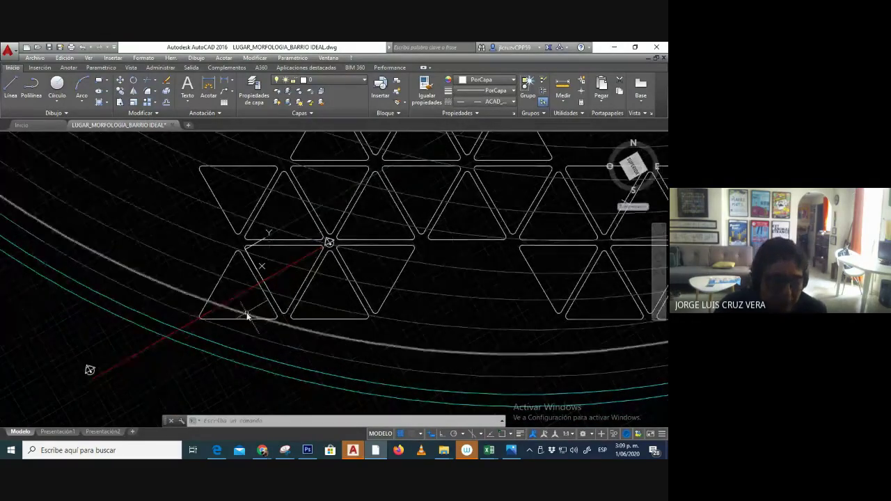
middle_click_drag(271, 302, 288, 294)
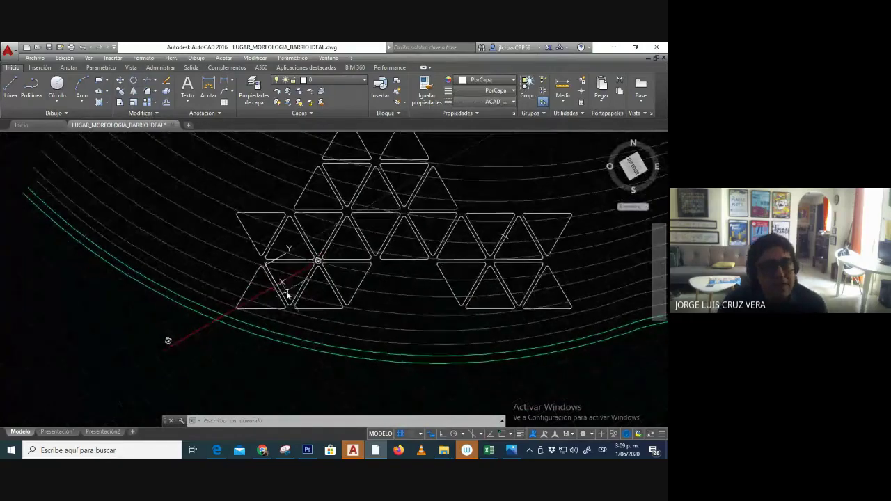
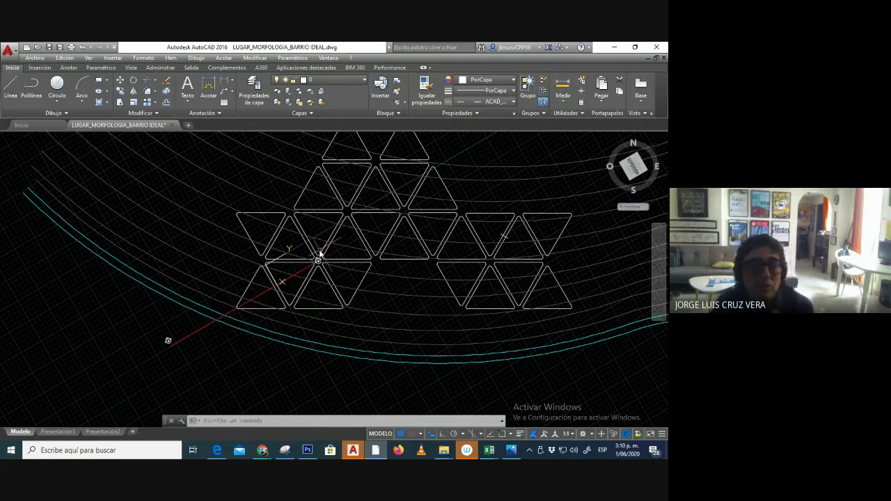
middle_click_drag(274, 291, 254, 298)
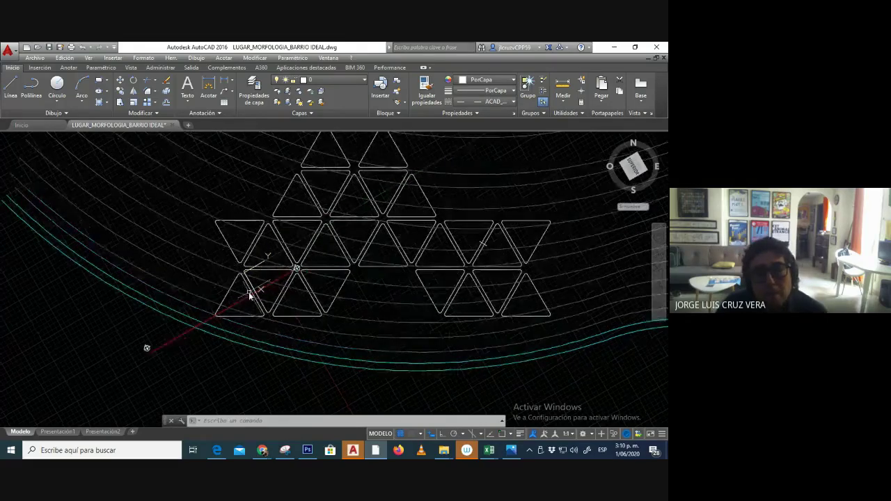
scroll(254, 296, "up", 2)
scroll(253, 294, "down", 5)
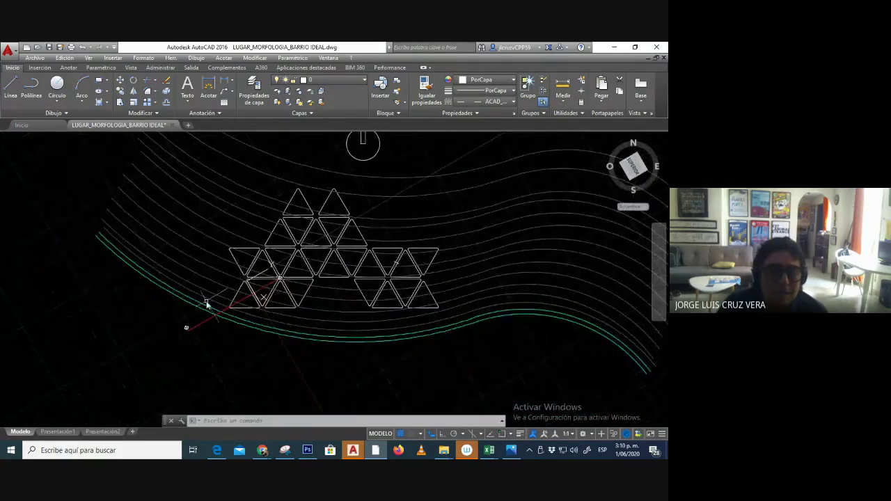
scroll(207, 304, "up", 4)
scroll(205, 307, "up", 1)
scroll(206, 302, "up", 2)
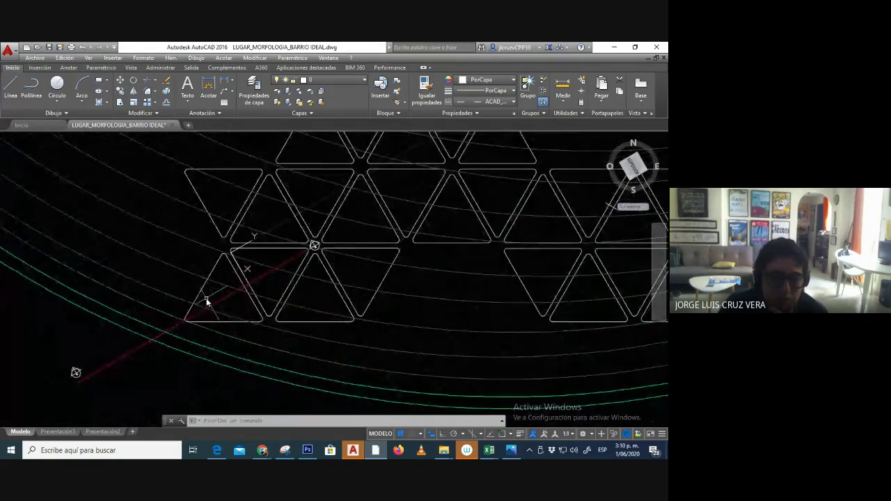
middle_click_drag(236, 314, 223, 309)
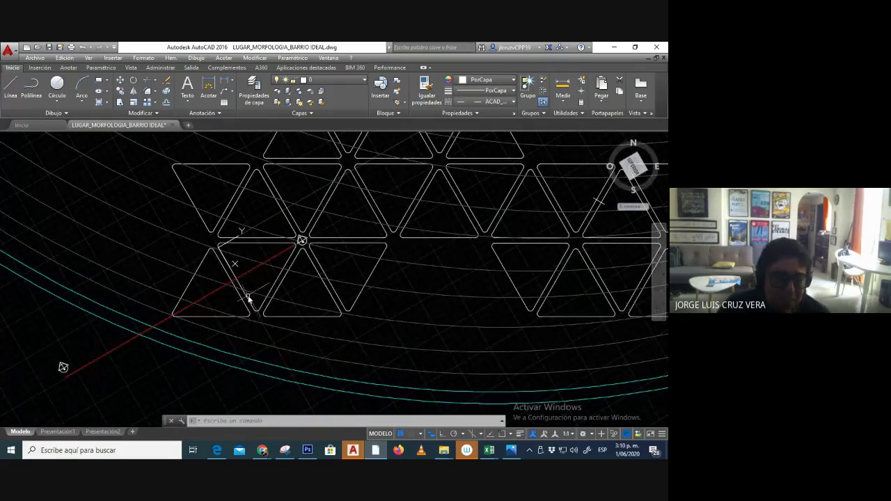
middle_click_drag(243, 297, 252, 289)
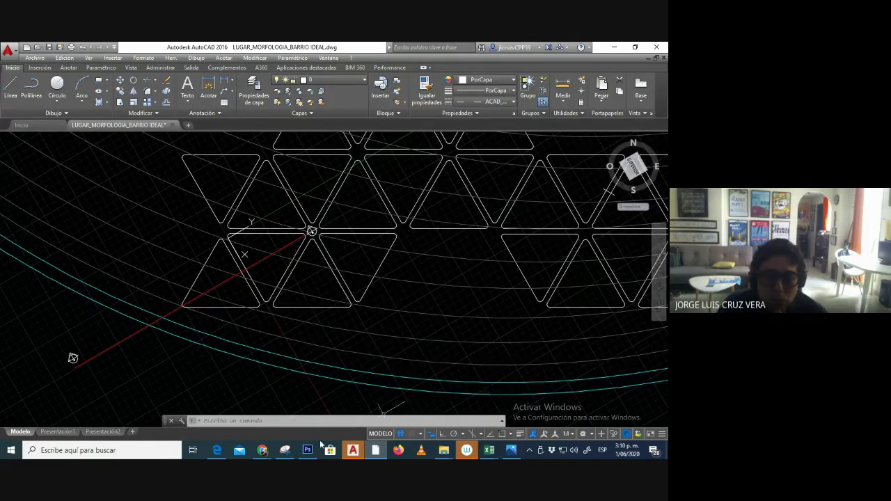
Switch to the MATERIAL DICACTICO PDF in Edge and enlarge the PERFIL VIAL sketch on page 18 around the left-hand sidewalk and bus.
mouse_move(217, 453)
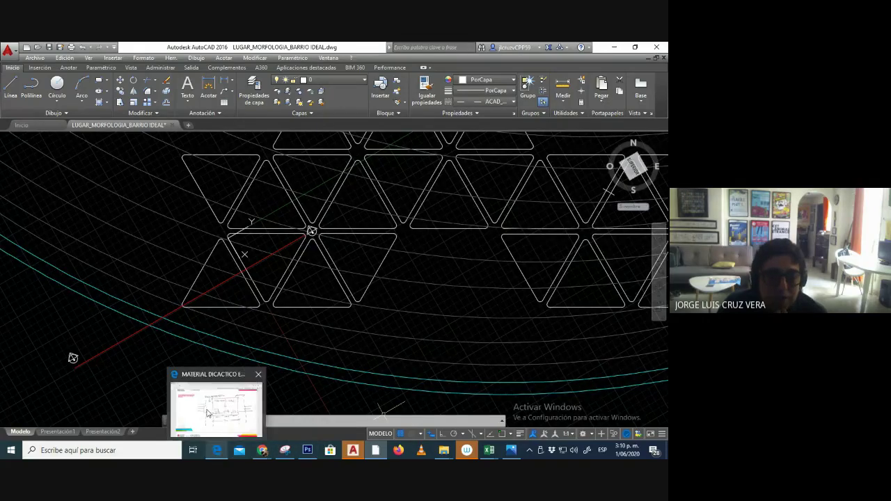
left_click(209, 412)
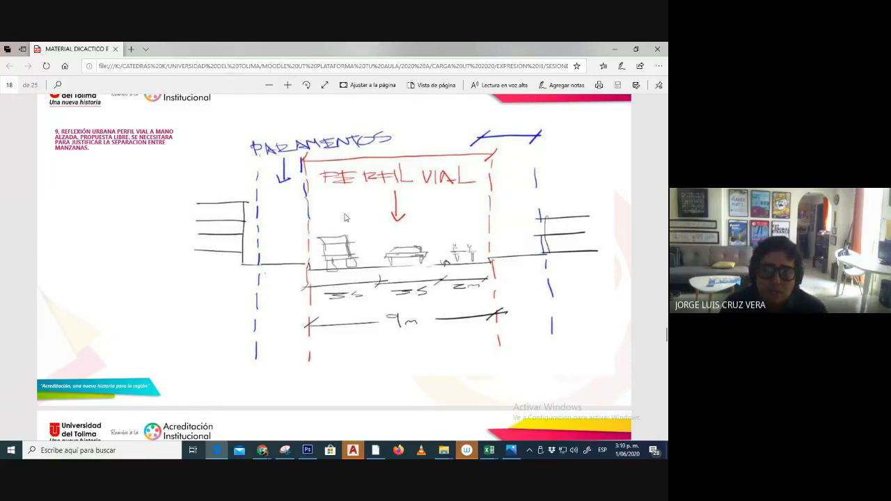
key("ctrl+plus")
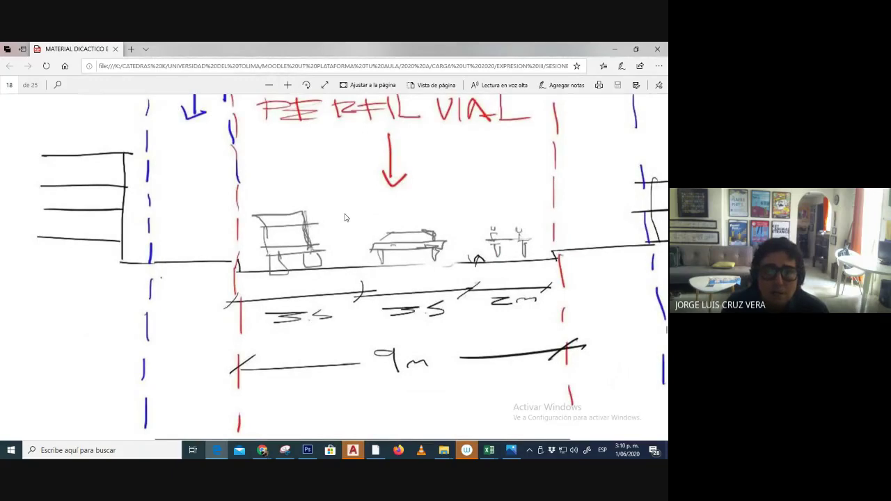
key("ctrl+plus")
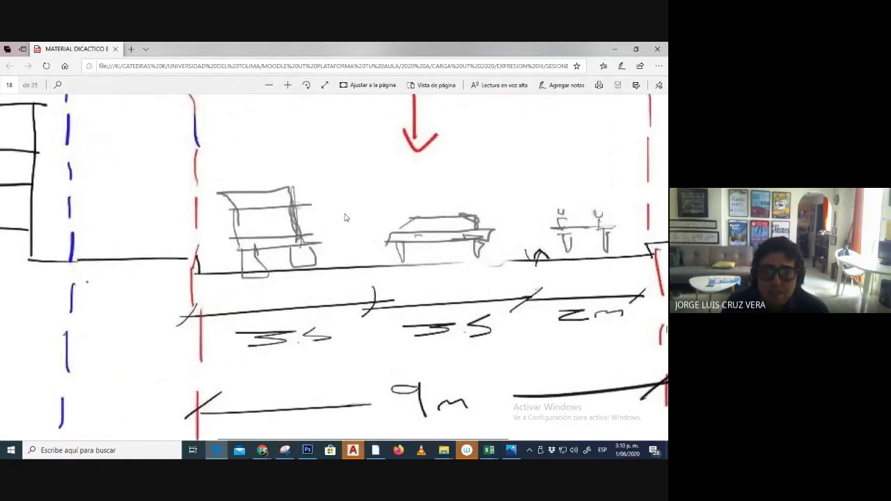
scroll(344, 218, "left", 4)
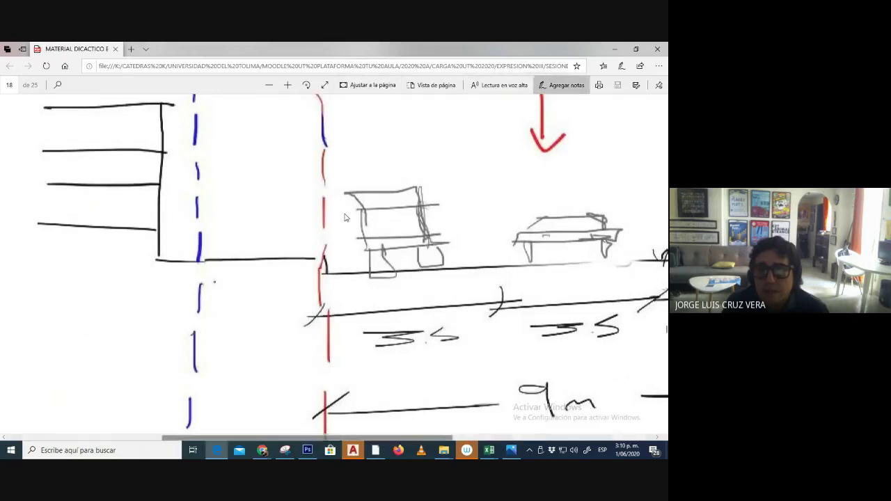
Enable note annotations on the PDF with a thinner red pen, undoing the thick test stroke on the sidewalk beside the kerb.
left_click(561, 85)
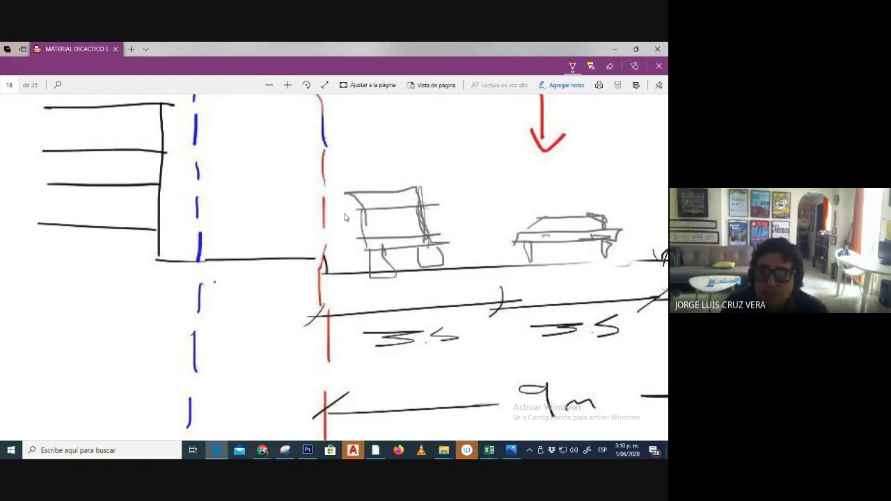
left_click_drag(299, 252, 299, 271)
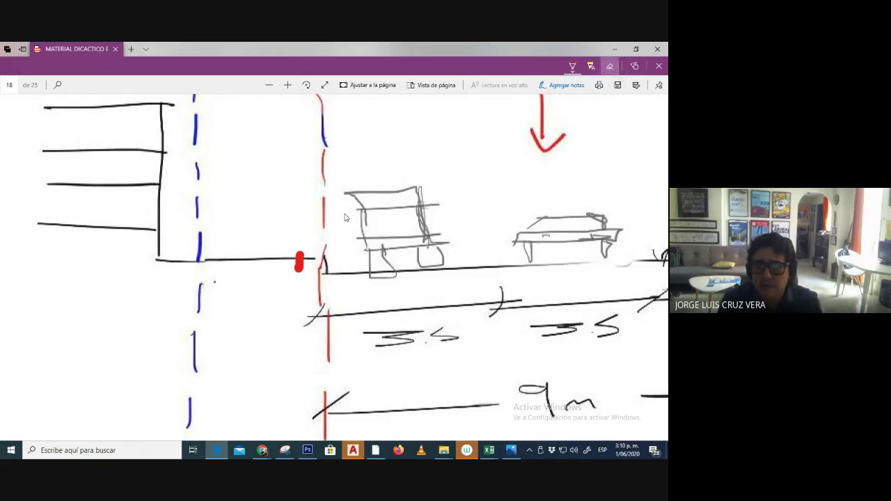
key("ctrl+z")
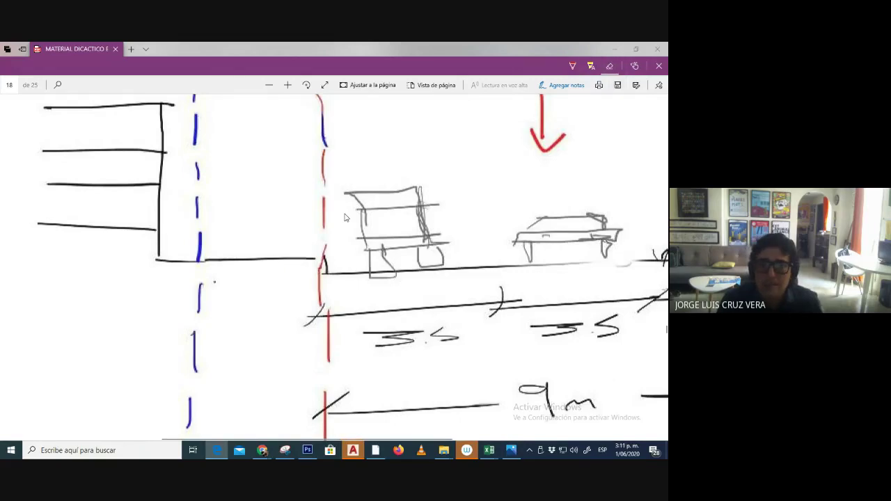
left_click(563, 57)
left_click(563, 57)
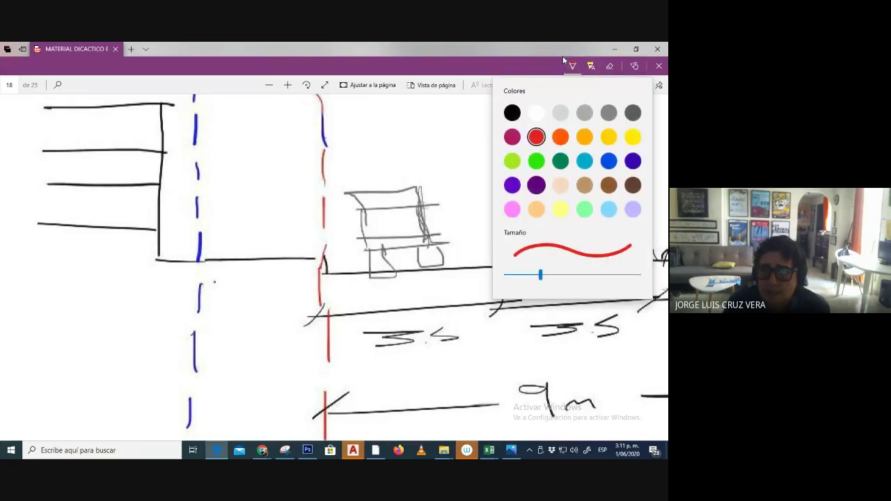
left_click(562, 58)
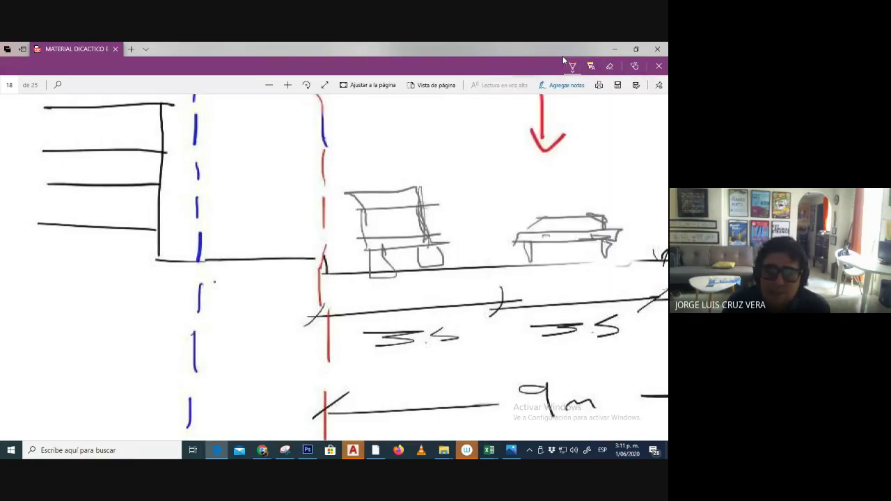
Sketch a red tree on the left-hand sidewalk next to the kerb, with short ground marks beneath the sidewalk line.
mouse_move(304, 253)
left_mouse_down()
mouse_move(287, 284)
mouse_move(323, 278)
mouse_move(318, 287)
mouse_move(308, 281)
left_mouse_up()
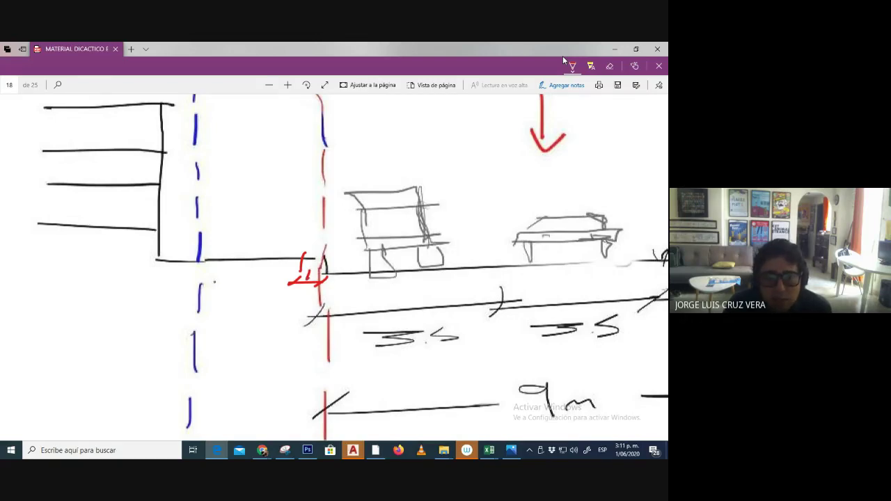
mouse_move(270, 262)
left_mouse_down()
mouse_move(265, 282)
mouse_move(287, 282)
mouse_move(291, 203)
mouse_move(260, 197)
mouse_move(254, 178)
mouse_move(273, 158)
mouse_move(308, 200)
left_mouse_up()
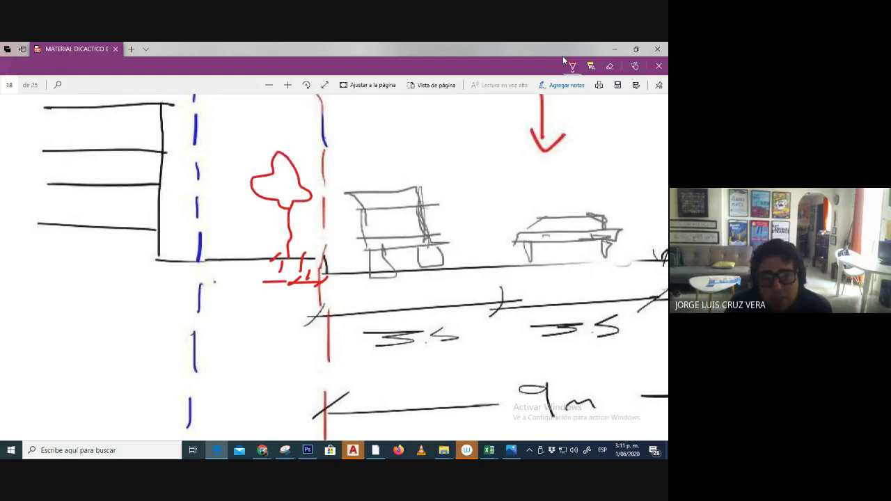
Sketch a small red figure beside the tree and mark a 2 m sidewalk strip with two pedestrians in the street section.
left_click_drag(309, 259, 313, 237)
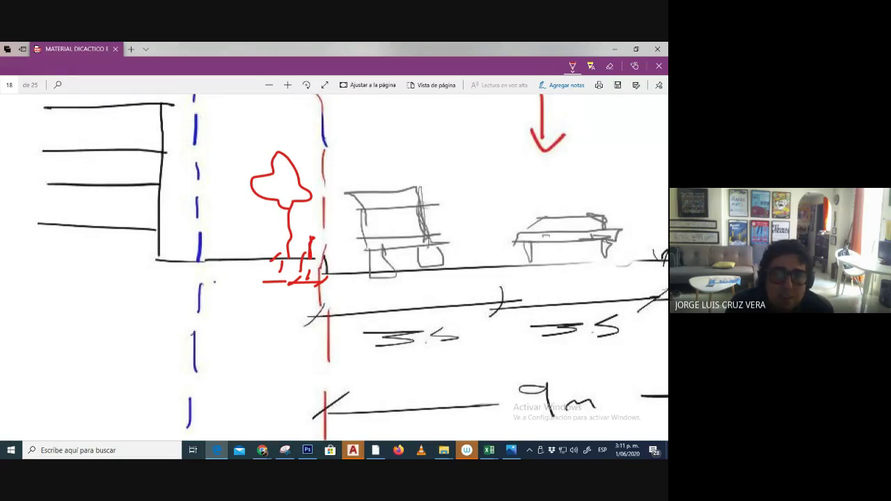
mouse_move(245, 254)
left_mouse_down()
mouse_move(234, 268)
mouse_move(262, 263)
mouse_move(262, 273)
mouse_move(256, 257)
left_mouse_up()
left_click_drag(252, 250, 266, 257)
mouse_move(263, 250)
left_mouse_down()
mouse_move(272, 249)
mouse_move(266, 241)
left_mouse_up()
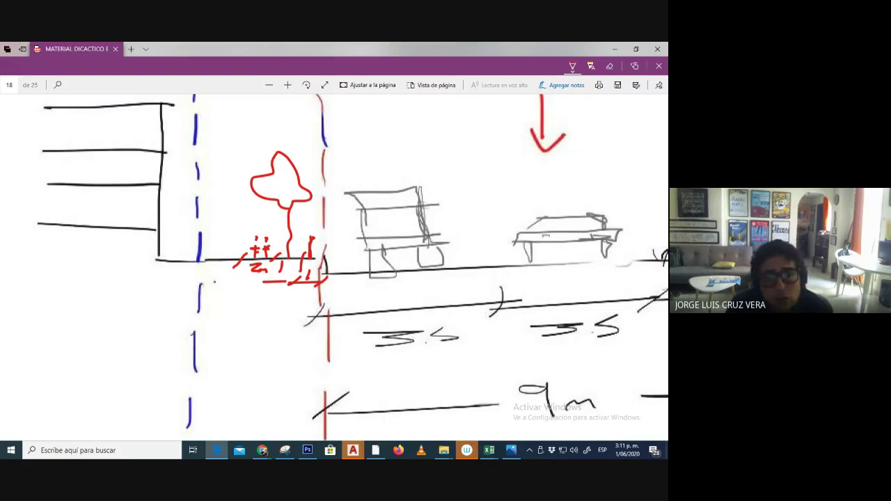
Mark off a second 2 m sidewalk strip with two figures and a 3 m strip next to the building in red.
left_click_drag(208, 264, 221, 255)
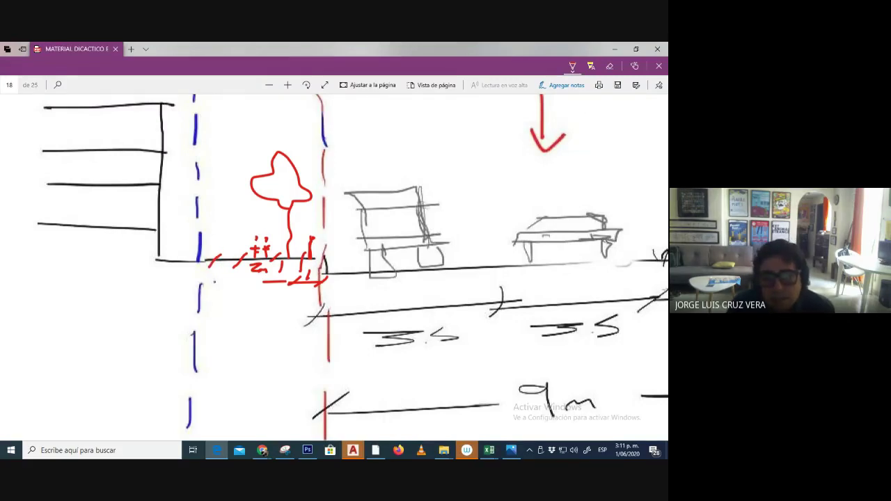
left_click_drag(209, 271, 229, 277)
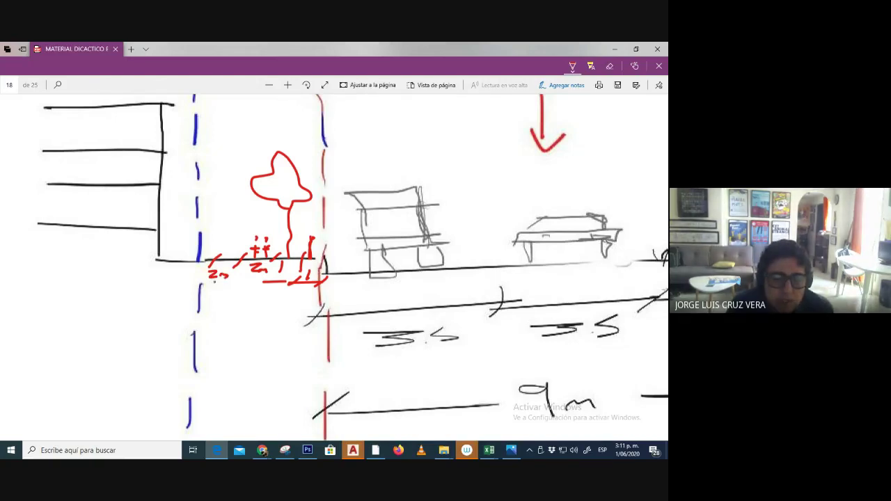
mouse_move(225, 238)
left_mouse_down()
mouse_move(226, 261)
mouse_move(234, 259)
left_mouse_up()
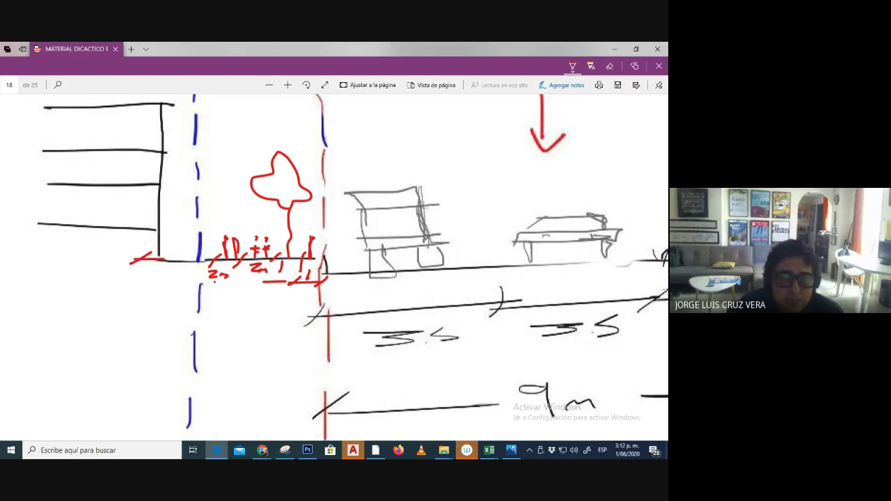
mouse_move(132, 263)
left_mouse_down()
mouse_move(210, 257)
mouse_move(186, 251)
mouse_move(218, 256)
left_mouse_up()
mouse_move(153, 273)
left_mouse_down()
mouse_move(151, 284)
mouse_move(197, 280)
left_mouse_up()
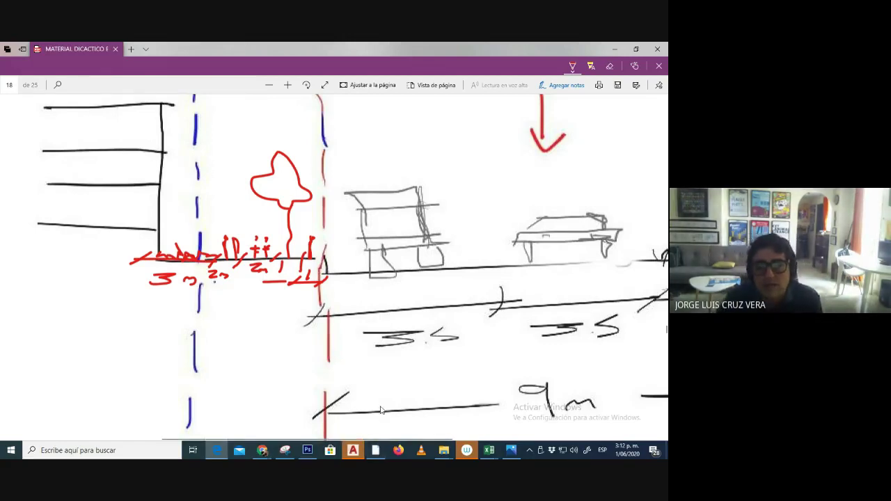
Capture the whole PERFIL VIAL and PARAMENTOS sketch as a new snip in the Snipping Tool.
key("ctrl+minus")
key("ctrl+minus")
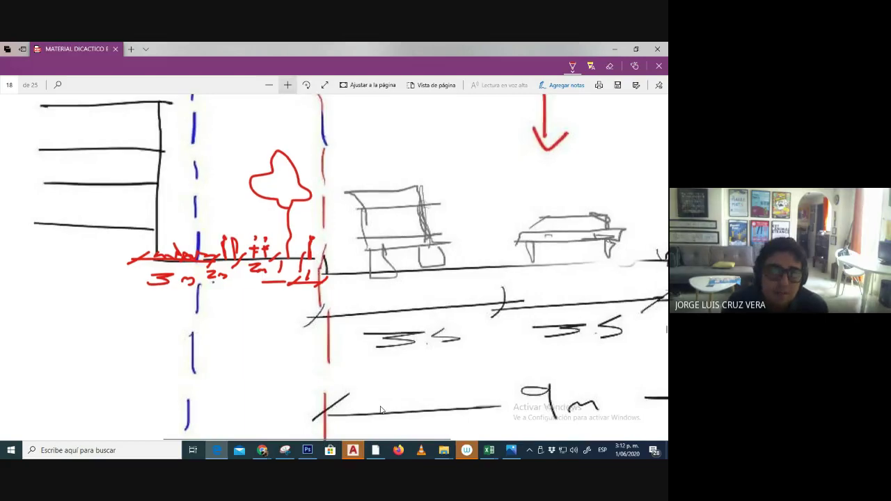
key("ctrl+minus")
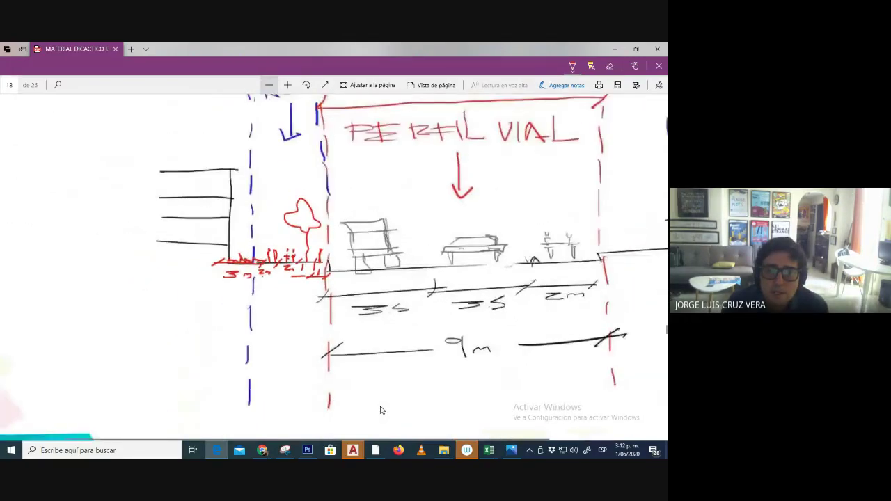
key("ctrl+minus")
key("ctrl+minus")
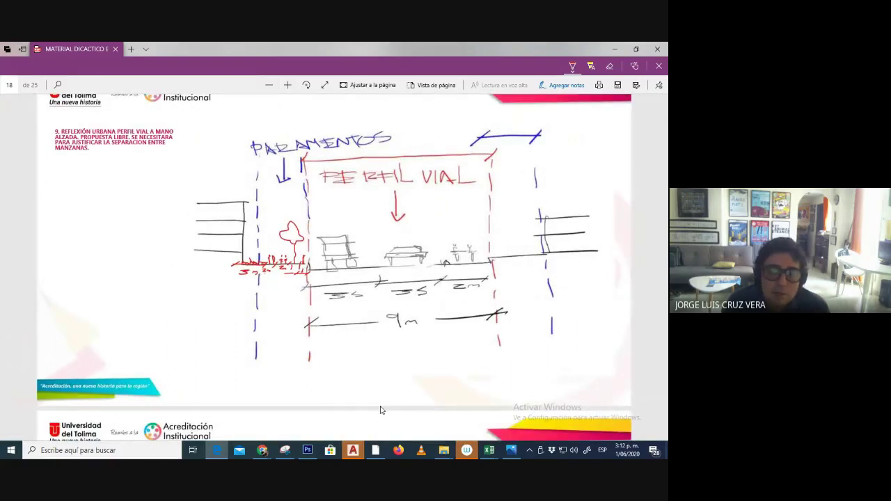
left_click(284, 450)
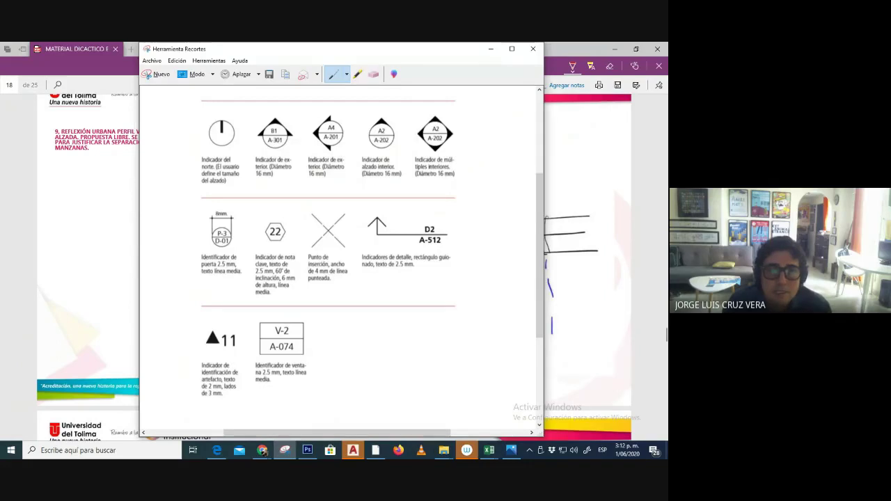
left_click(152, 82)
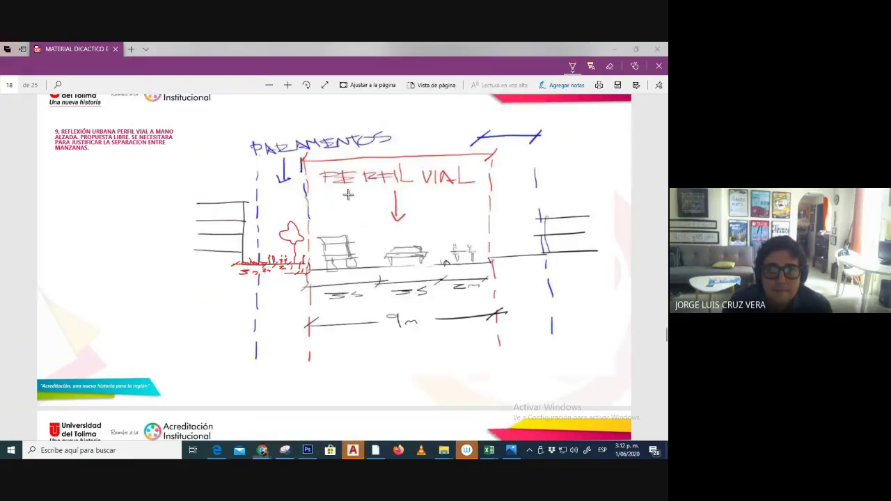
left_click_drag(178, 96, 596, 412)
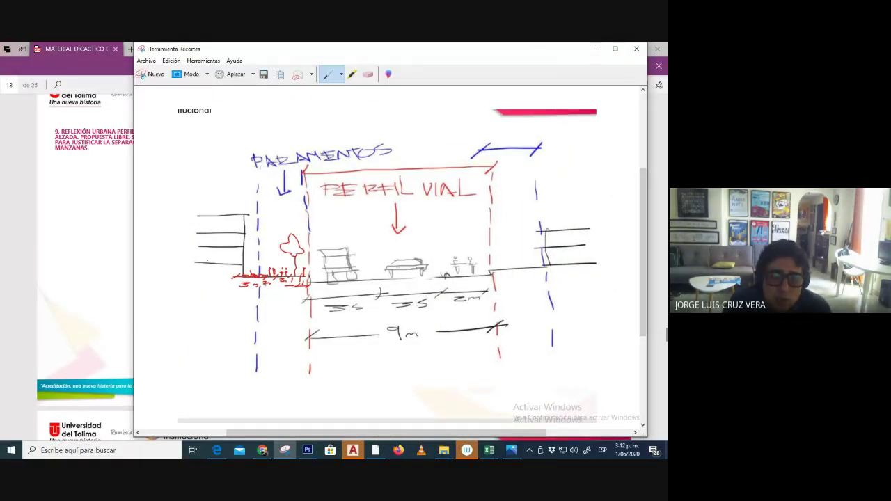
Annotate the left building with a 3 m floor height and a total height of 12, and add extra floor lines above both buildings.
mouse_move(185, 211)
left_mouse_down()
mouse_move(173, 223)
mouse_move(172, 259)
mouse_move(154, 275)
mouse_move(224, 273)
left_mouse_up()
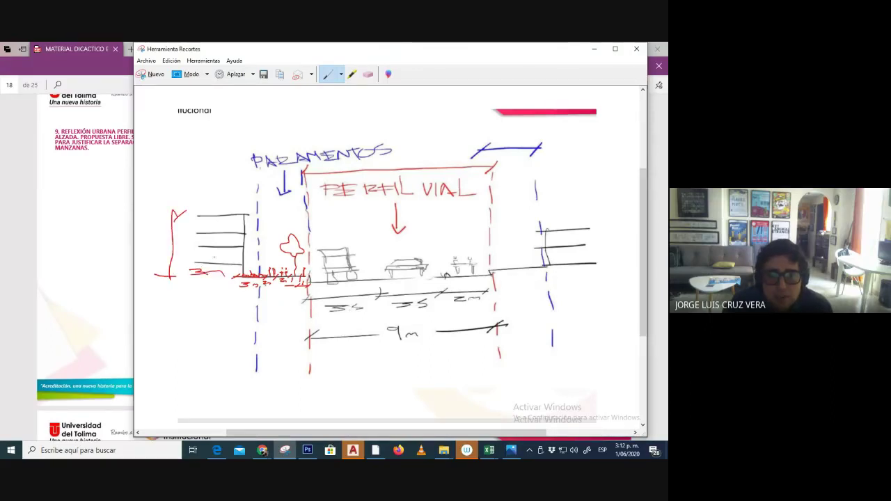
mouse_move(154, 239)
left_mouse_down()
mouse_move(153, 257)
mouse_move(172, 255)
left_mouse_up()
left_click_drag(186, 197, 236, 200)
left_click_drag(179, 175, 250, 177)
left_click_drag(181, 157, 245, 151)
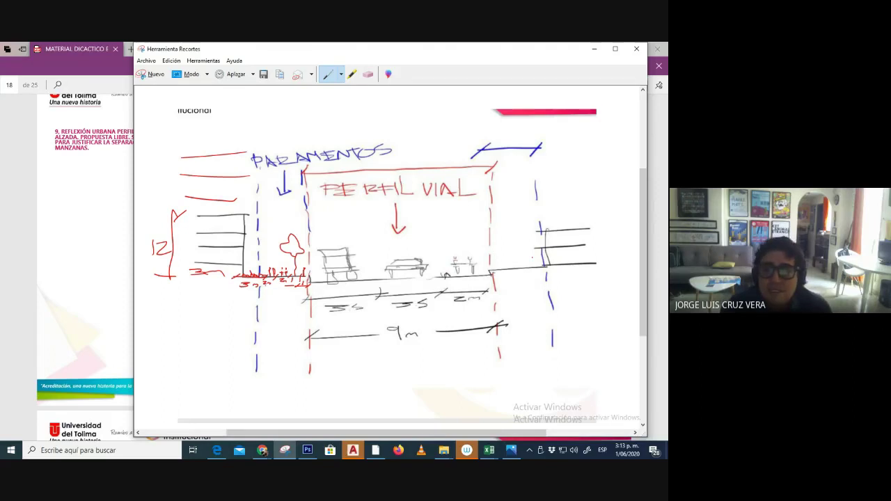
mouse_move(528, 211)
left_mouse_down()
mouse_move(598, 209)
mouse_move(543, 198)
mouse_move(599, 196)
left_mouse_up()
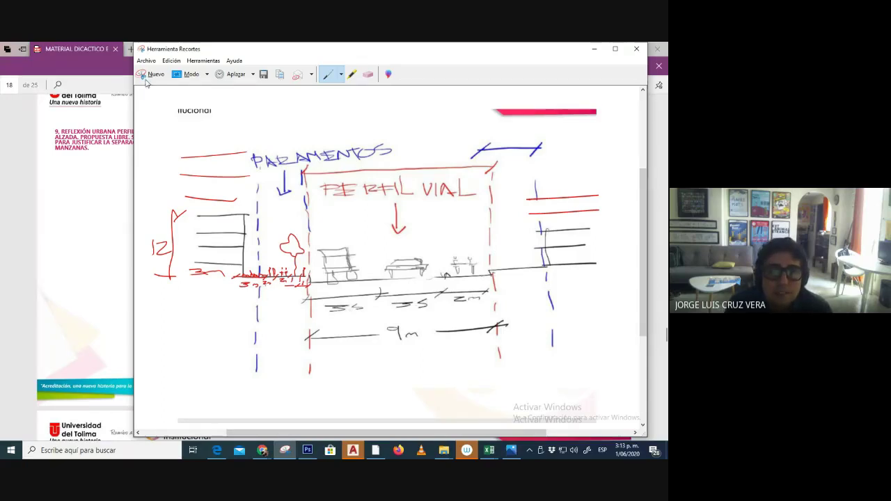
Save the annotated snip as a JPEG named "3_PERFIL Y PARAMENTOS" in the PANTALLAZOS folder.
left_click(145, 62)
left_click(105, 70)
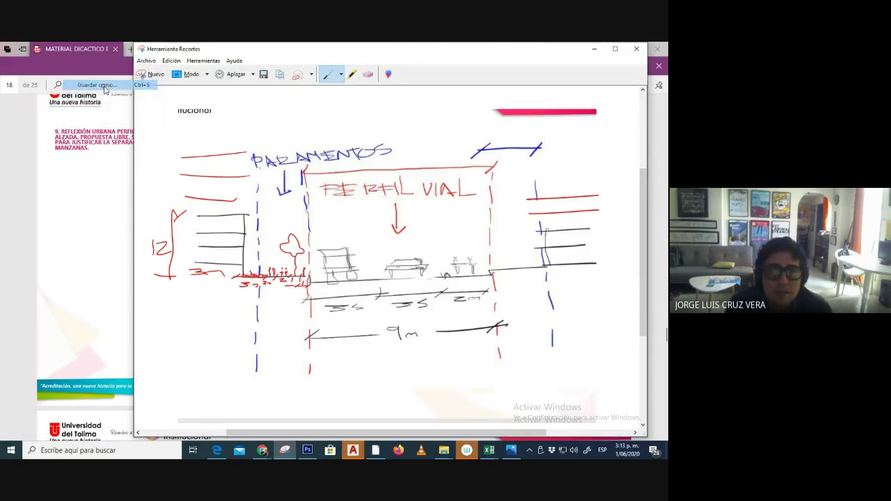
key("ctrl+s")
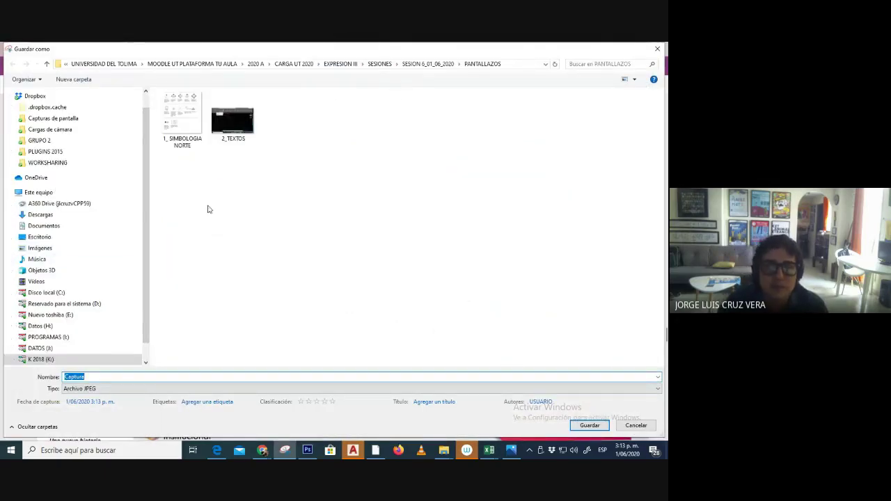
type("3")
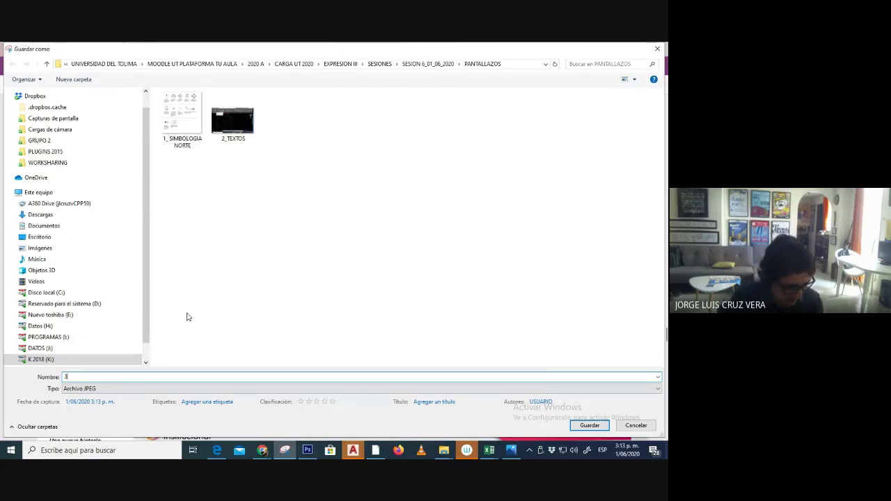
type("_PAER")
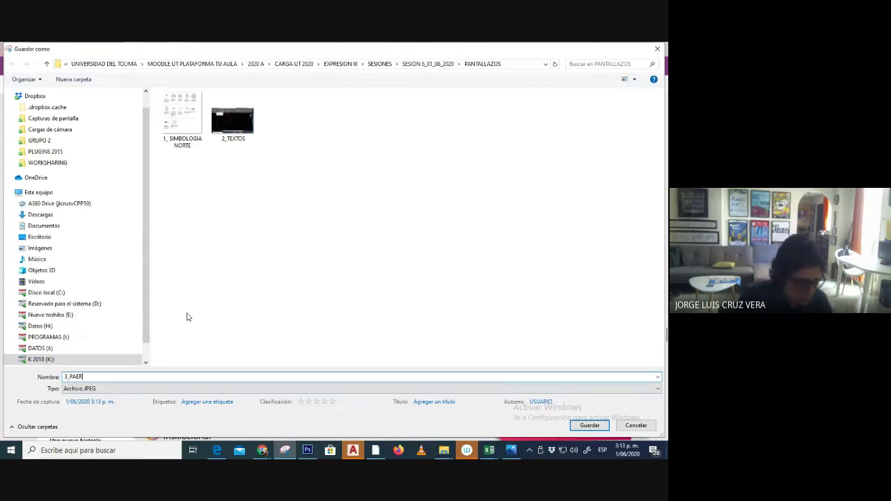
key("BackSpace")
key("BackSpace")
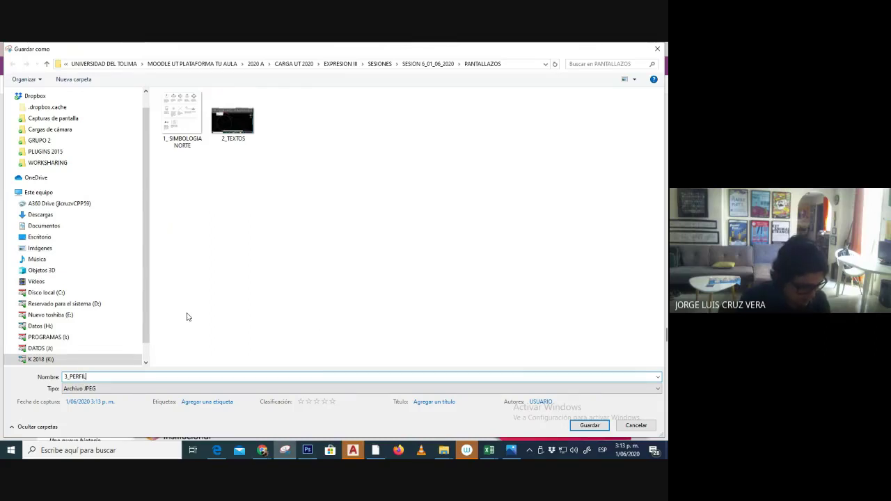
type("V PARAMEN")
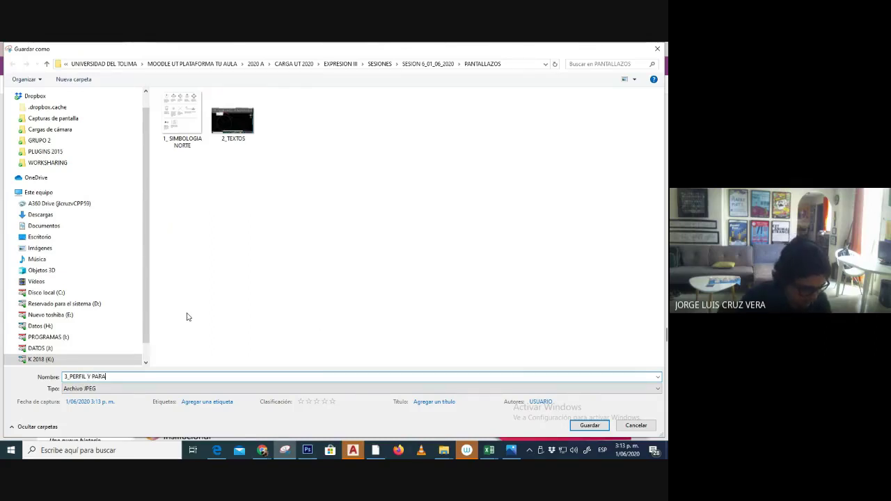
type("TOS")
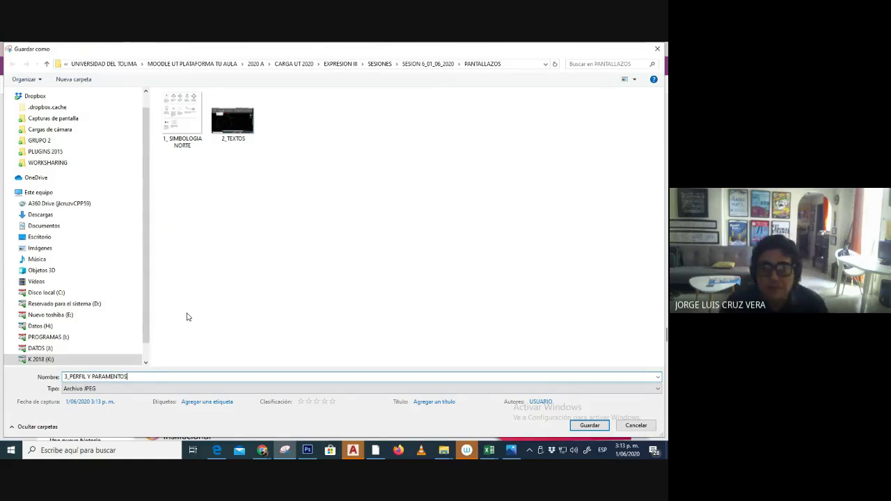
left_click(582, 430)
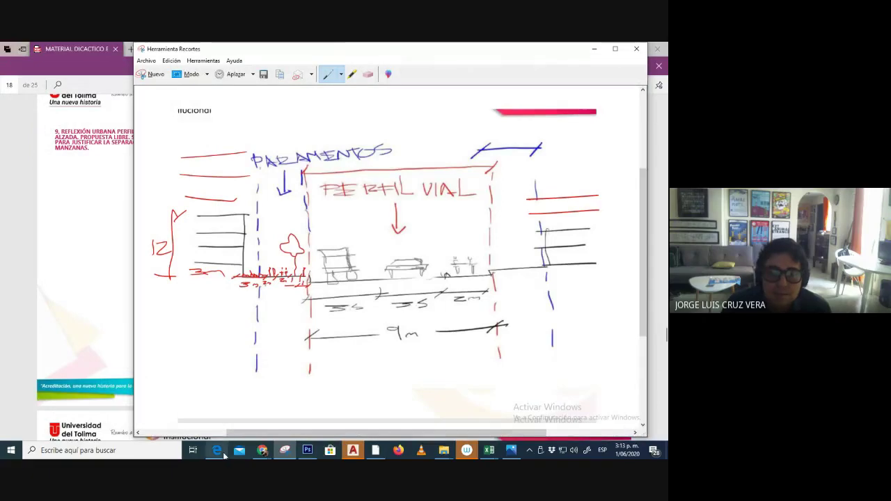
Switch to the PDF in Edge and review the reference slides and the hypothetical lot plan on the "12. CONCEPTOS" slide.
left_click(225, 454)
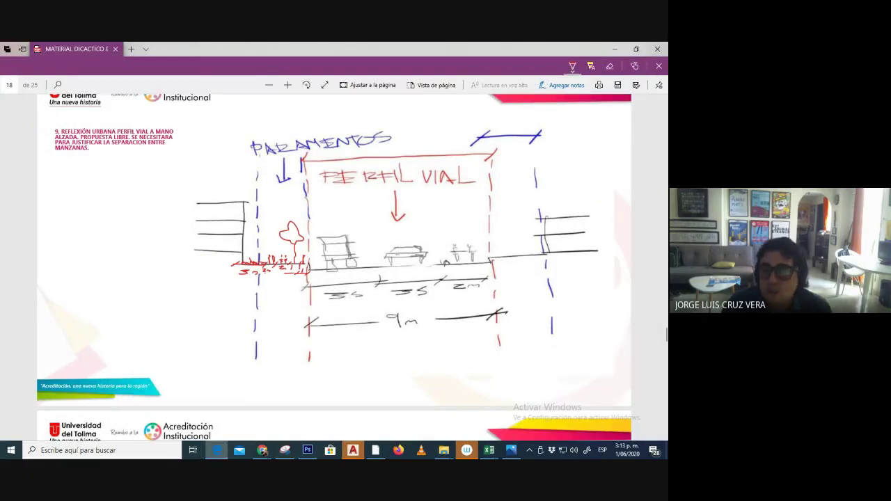
scroll(498, 376, "up", 10)
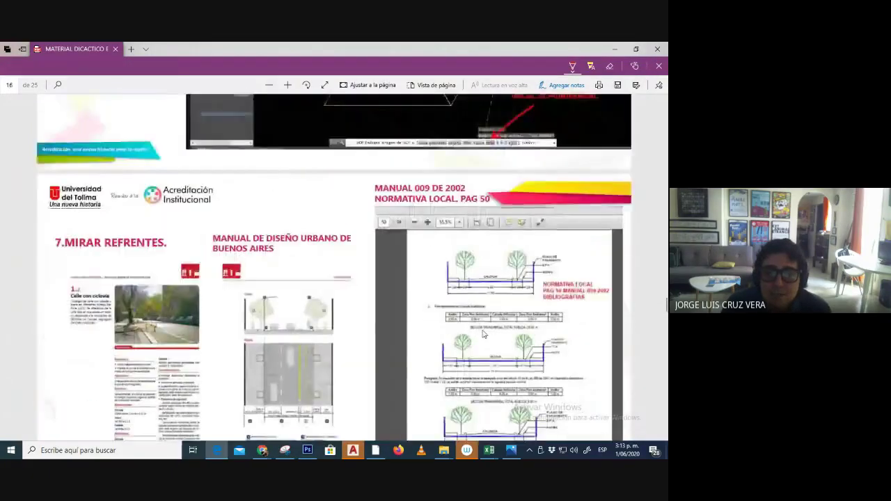
scroll(483, 332, "up", 5)
scroll(481, 330, "down", 10)
scroll(481, 335, "down", 20)
scroll(479, 334, "down", 2)
scroll(480, 334, "up", 3)
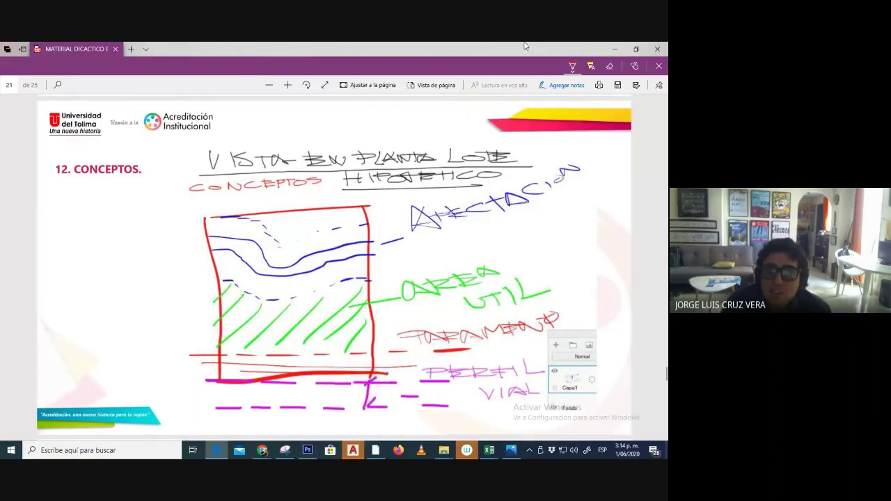
left_click(608, 46)
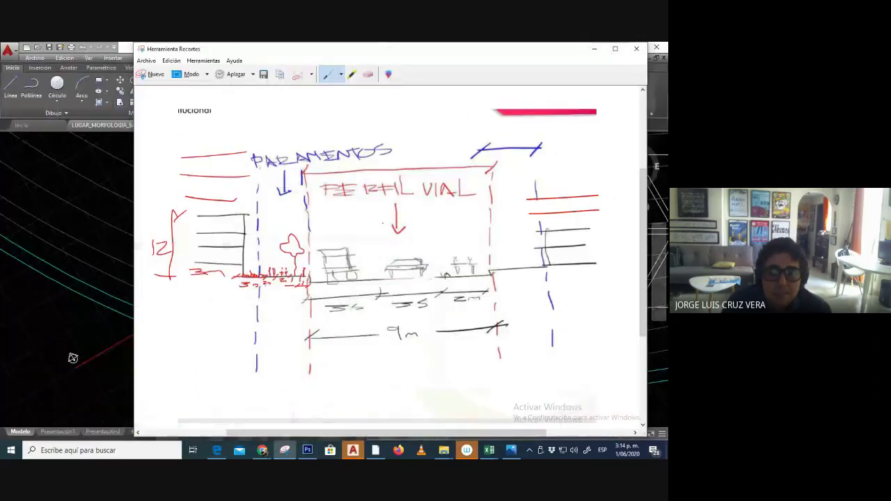
Switch to Photoshop, create a blank white 964 × 679 pixel document, and show it in full-screen mode.
left_click(307, 451)
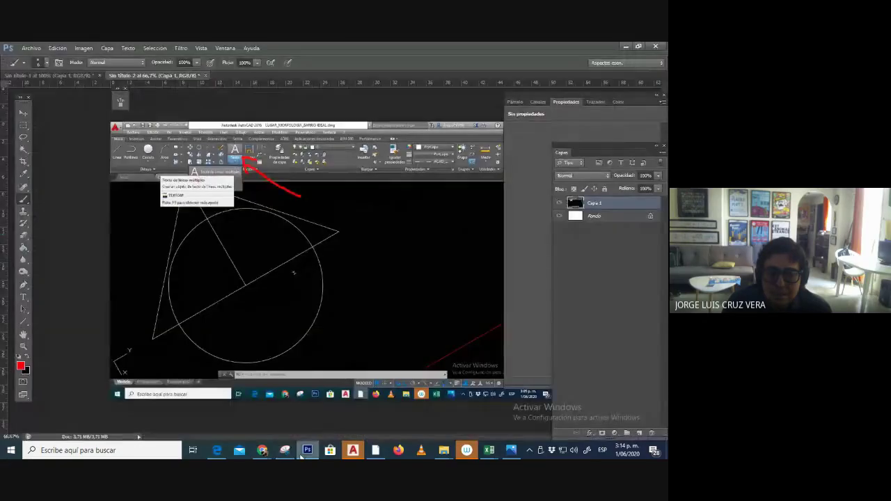
left_click(32, 48)
left_click(32, 60)
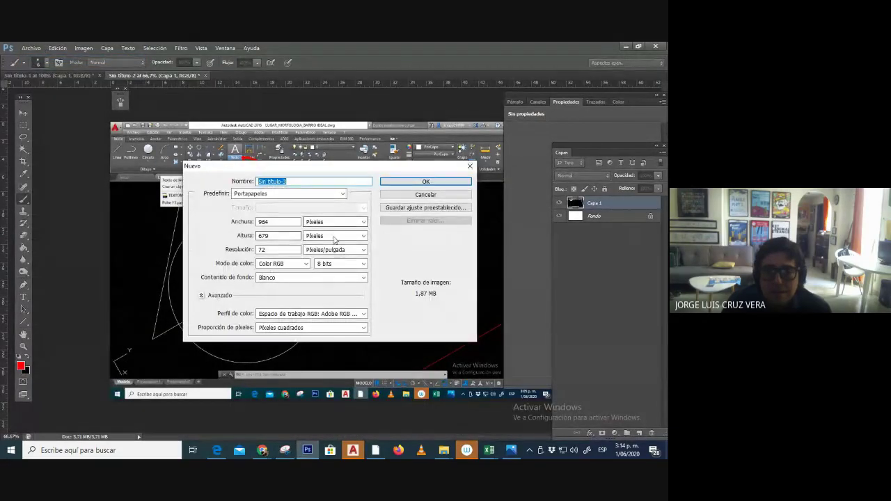
left_click(410, 182)
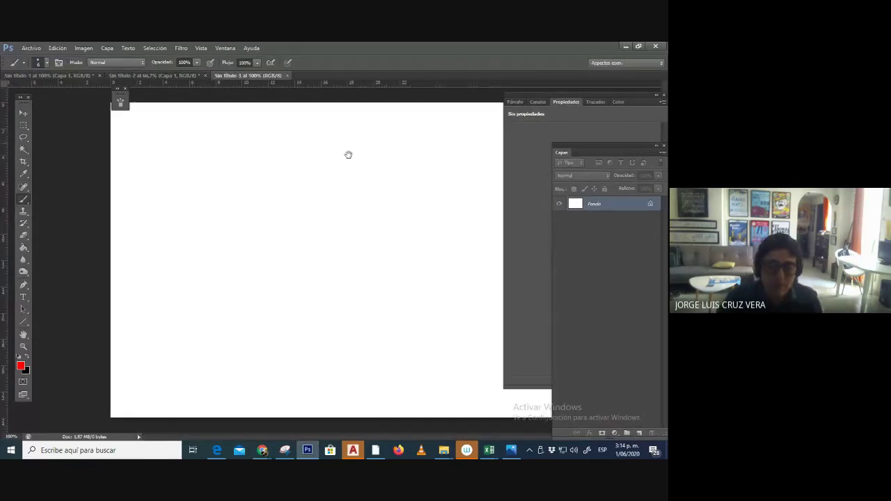
key("f")
left_click_drag(343, 183, 355, 184)
key("ctrl+z")
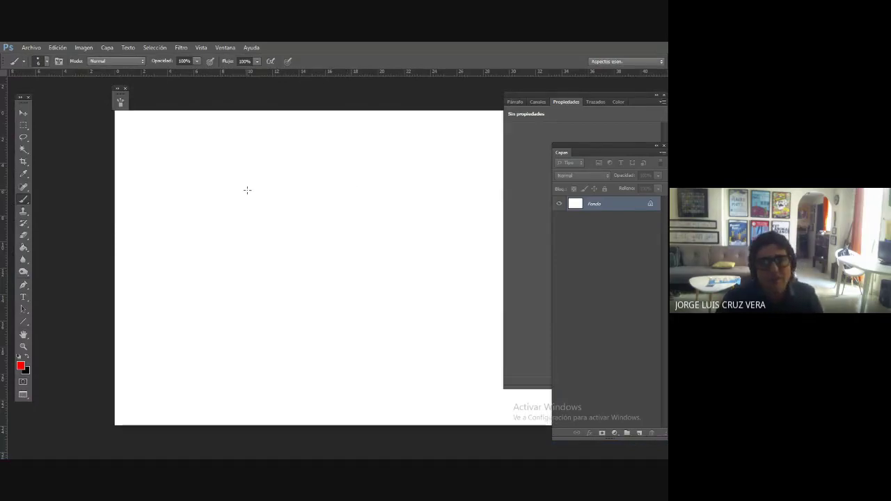
left_click_drag(300, 201, 268, 190)
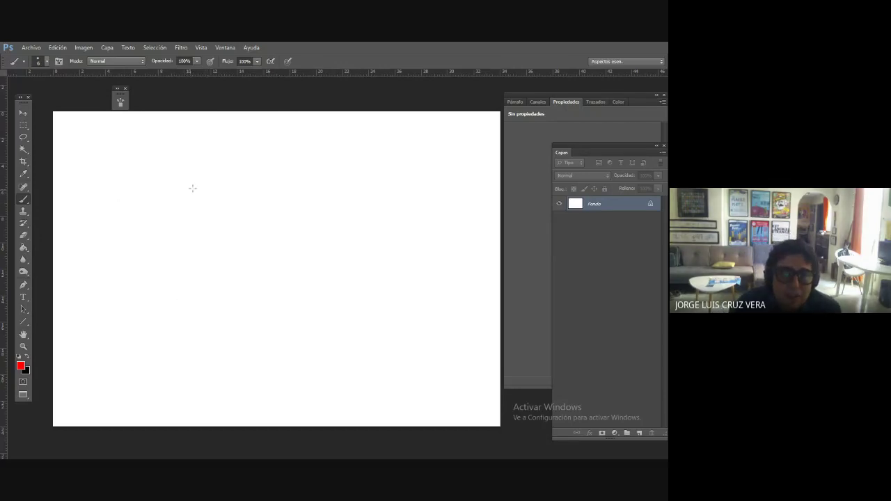
Brush a red four-sided lot outline with a hatched block in its lower-right corner and a hatched strip along its right side.
left_click_drag(167, 182, 371, 184)
mouse_move(152, 193)
left_mouse_down()
mouse_move(299, 351)
mouse_move(393, 352)
mouse_move(399, 188)
left_mouse_up()
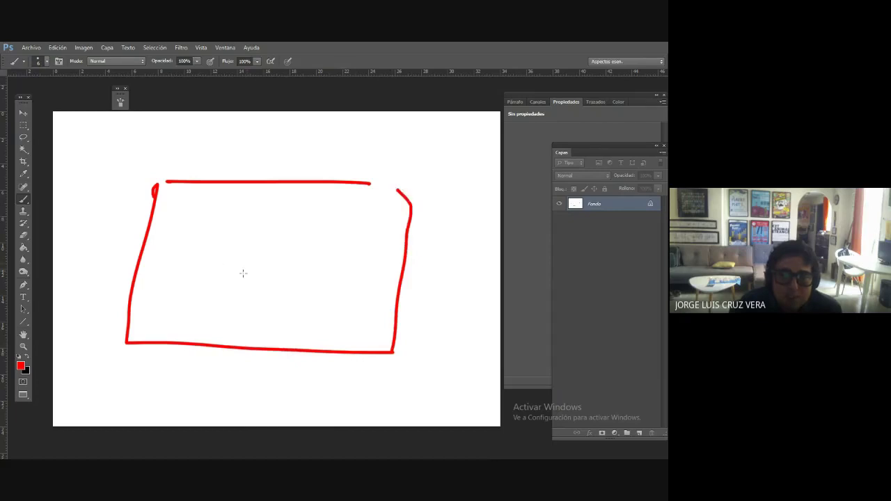
mouse_move(266, 261)
left_mouse_down()
mouse_move(251, 314)
mouse_move(391, 274)
mouse_move(233, 327)
mouse_move(218, 348)
left_mouse_up()
mouse_move(301, 280)
left_mouse_down()
mouse_move(286, 300)
mouse_move(383, 298)
mouse_move(343, 349)
mouse_move(378, 356)
left_mouse_up()
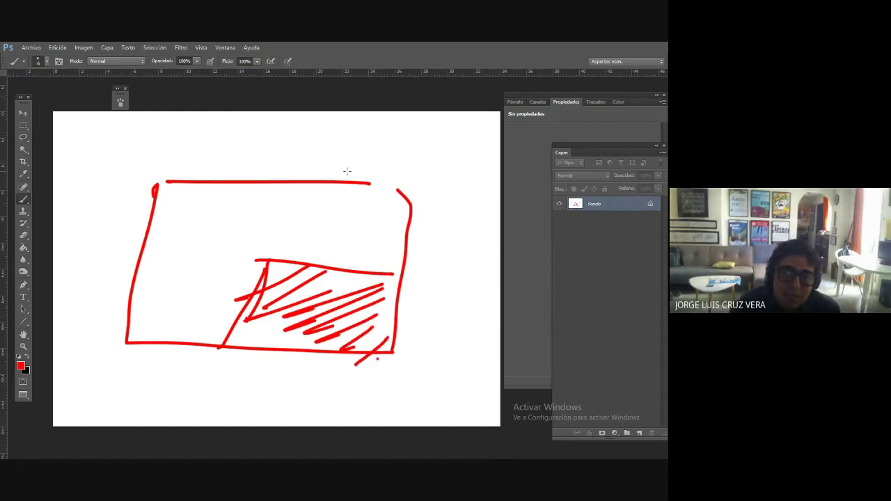
mouse_move(370, 175)
left_mouse_down()
mouse_move(357, 235)
mouse_move(308, 353)
left_mouse_up()
mouse_move(384, 204)
left_mouse_down()
mouse_move(362, 341)
mouse_move(382, 259)
mouse_move(354, 305)
mouse_move(369, 301)
mouse_move(373, 355)
left_mouse_up()
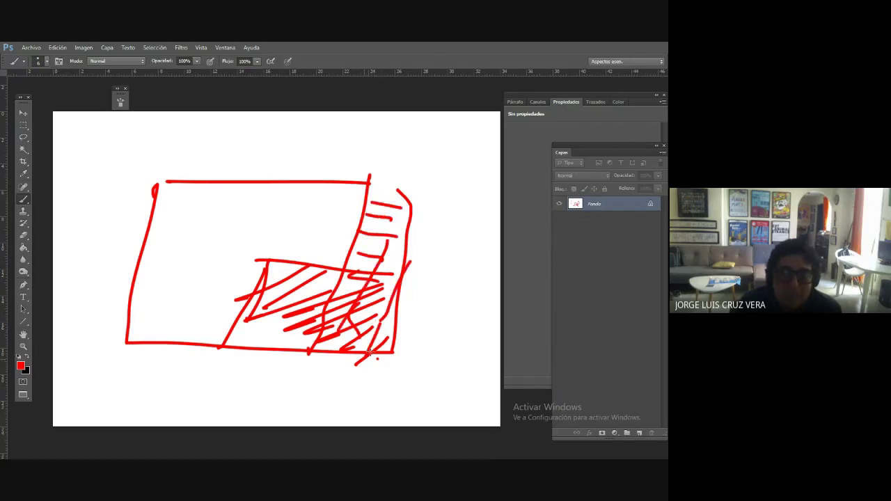
Brush a red dimension line with end ticks below the hatched corner block and handwrite 25% under it.
mouse_move(300, 366)
left_mouse_down()
mouse_move(276, 389)
mouse_move(395, 388)
left_mouse_up()
left_click_drag(367, 400, 399, 381)
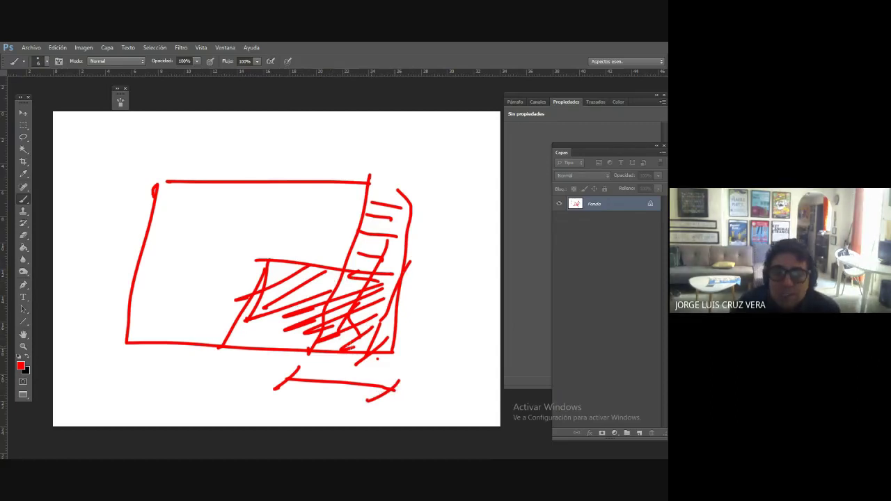
mouse_move(282, 398)
left_mouse_down()
mouse_move(311, 411)
mouse_move(326, 405)
mouse_move(317, 414)
mouse_move(350, 415)
left_mouse_up()
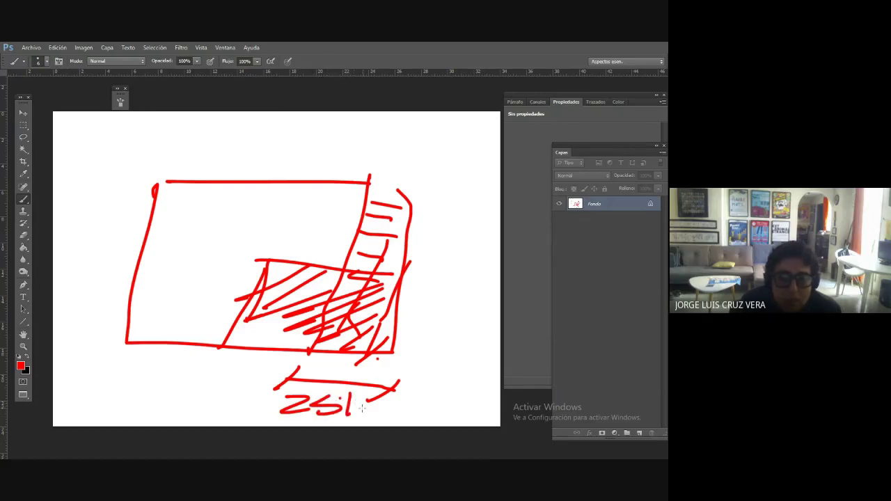
left_click(361, 409)
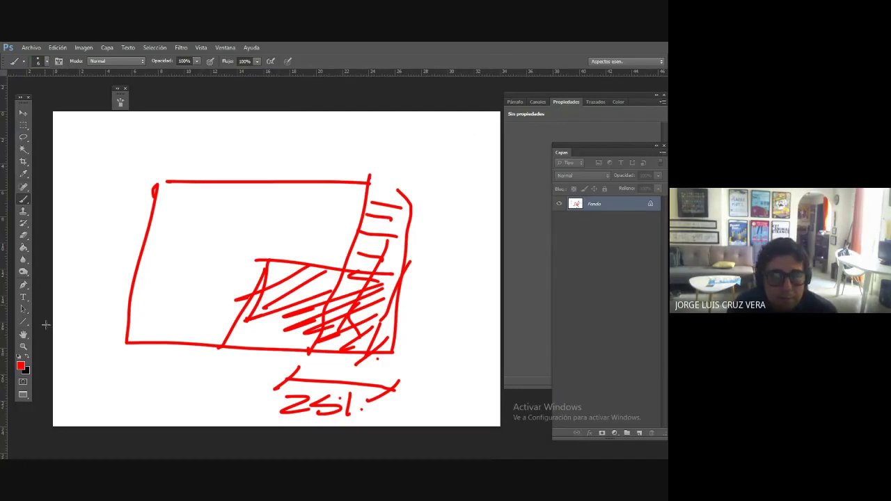
Change the foreground colour from the colour picker to blue.
left_click(21, 367)
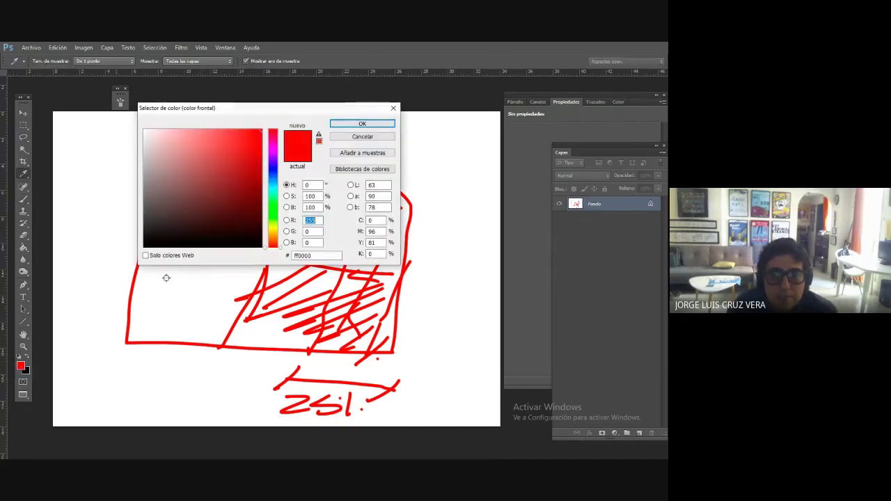
left_click(273, 173)
left_click(362, 123)
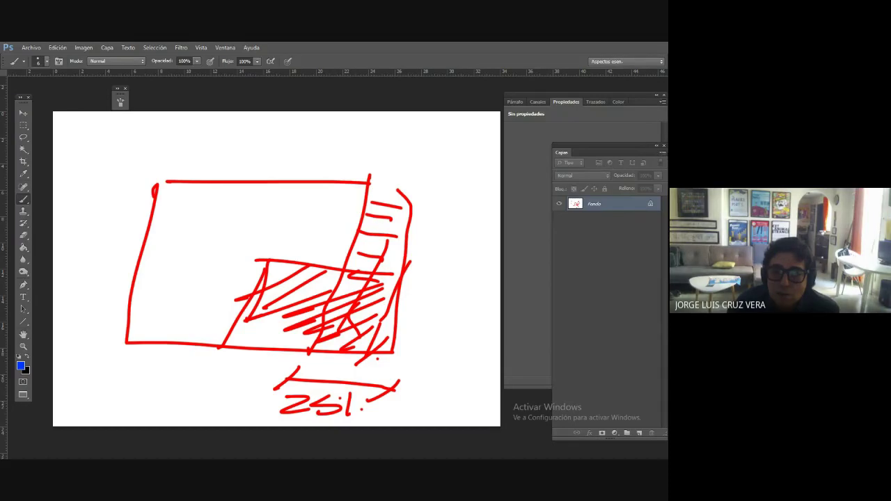
Return to Photoshop and create a new blank white document.
key("alt+Tab")
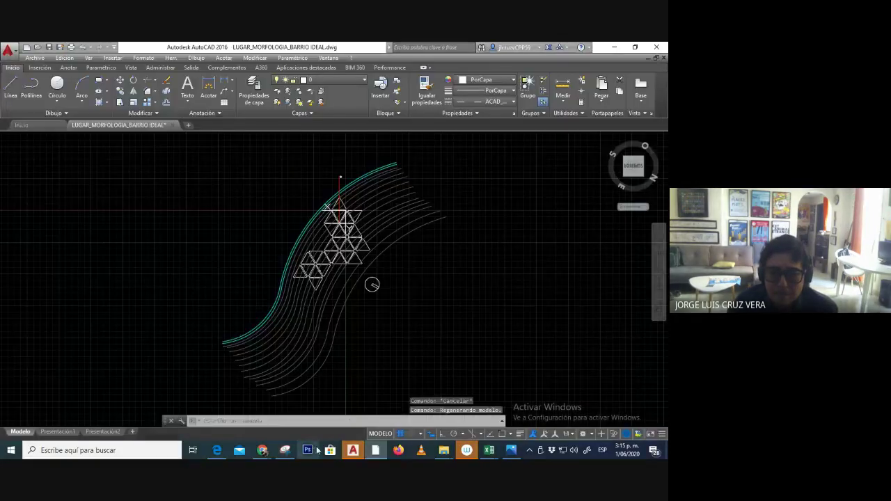
left_click(307, 451)
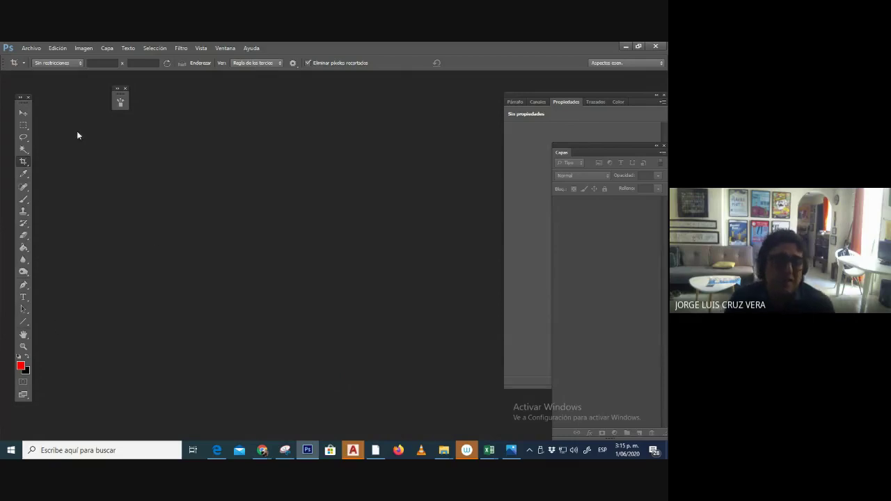
left_click(31, 48)
left_click(34, 59)
left_click(389, 185)
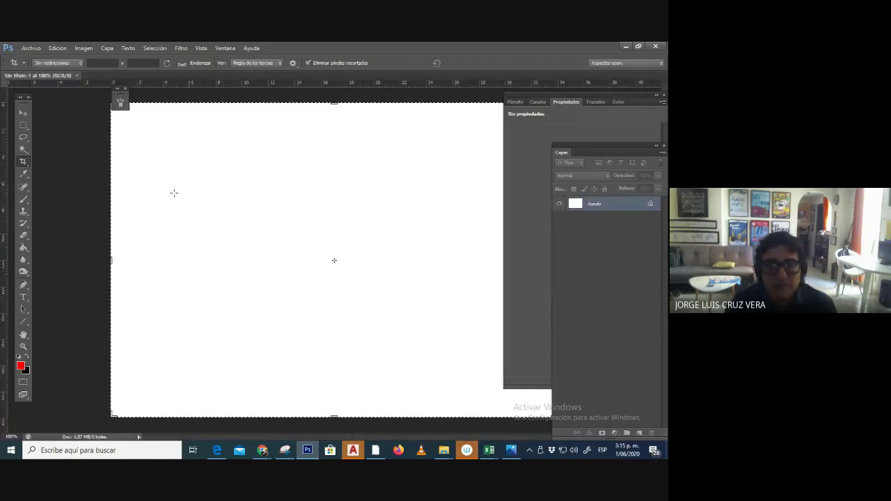
left_click_drag(251, 200, 256, 200)
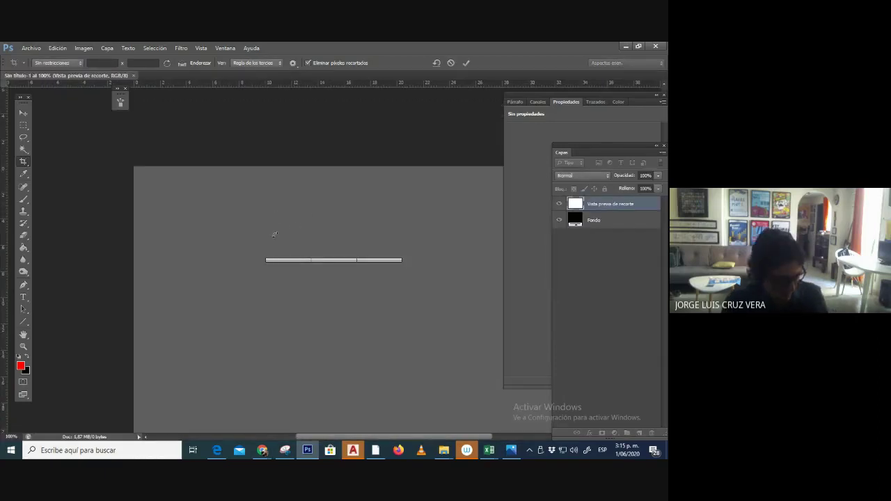
key("Escape")
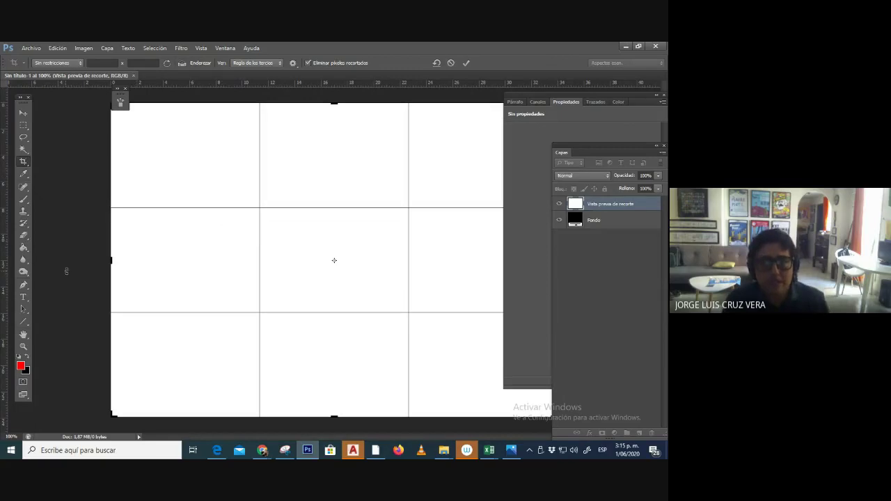
key("Return")
Brush a red four-sided lot with a block in its lower-right corner and a double-outlined polygon above the lot.
left_click(23, 200)
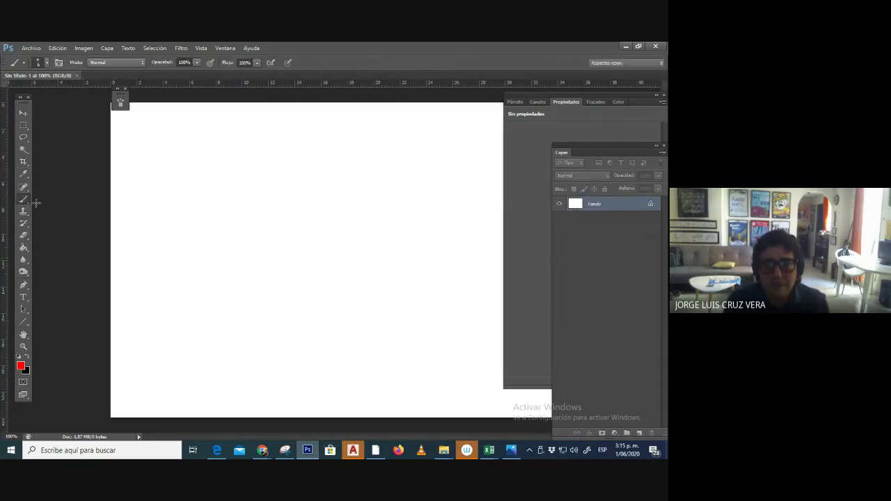
mouse_move(215, 215)
left_mouse_down()
mouse_move(385, 203)
mouse_move(236, 332)
mouse_move(378, 325)
left_mouse_up()
mouse_move(382, 201)
left_mouse_down()
mouse_move(401, 321)
mouse_move(367, 330)
left_mouse_up()
left_click_drag(298, 280, 390, 273)
left_click_drag(317, 330, 307, 278)
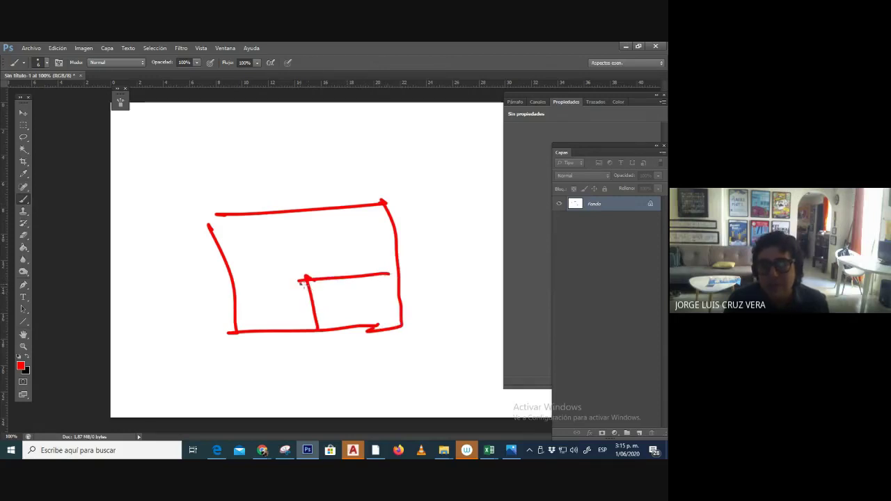
mouse_move(263, 164)
left_mouse_down()
mouse_move(302, 133)
mouse_move(364, 149)
mouse_move(363, 184)
mouse_move(304, 199)
mouse_move(258, 165)
mouse_move(304, 143)
mouse_move(342, 144)
mouse_move(342, 180)
mouse_move(301, 184)
mouse_move(263, 167)
left_mouse_up()
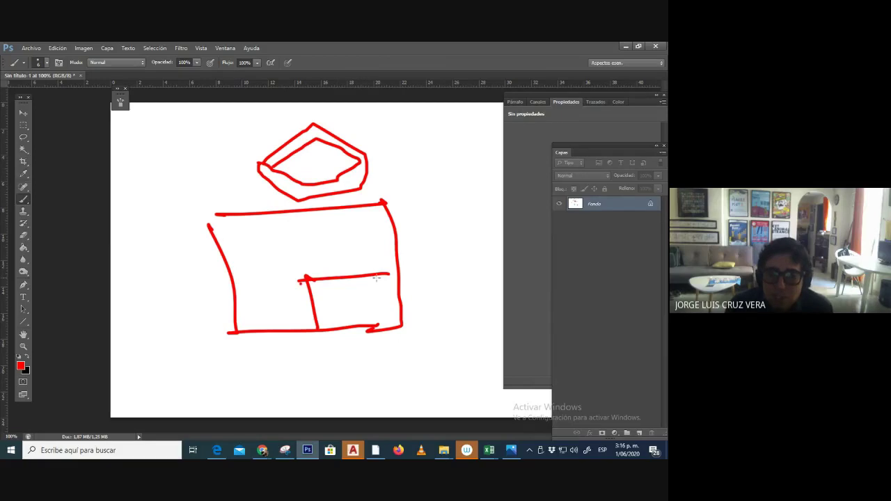
Brush a strip along the lot's right side, hatch it where it crosses the corner block, and label it 25%.
left_click_drag(361, 273, 380, 342)
mouse_move(372, 279)
left_mouse_down()
mouse_move(398, 281)
mouse_move(375, 306)
mouse_move(406, 315)
left_mouse_up()
left_click_drag(355, 207, 370, 273)
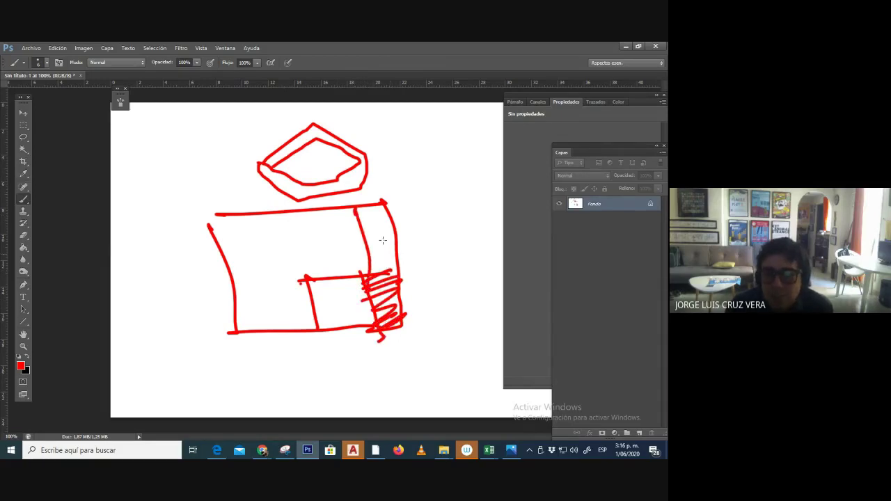
mouse_move(327, 353)
left_mouse_down()
mouse_move(366, 369)
mouse_move(418, 342)
left_mouse_up()
left_click(409, 341)
left_click(435, 339)
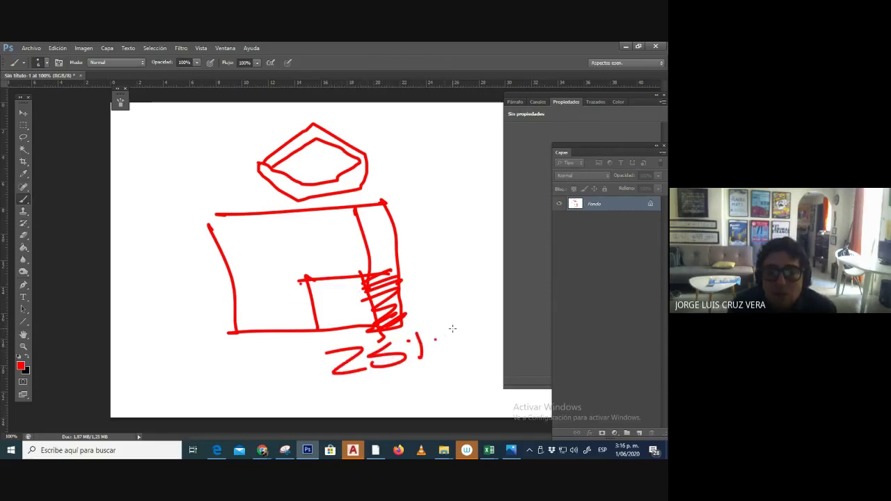
Handwrite the red title CONSOLIDACION across the top of the sketch.
mouse_move(202, 112)
left_mouse_down()
mouse_move(171, 121)
mouse_move(198, 126)
left_mouse_up()
mouse_move(222, 117)
left_mouse_down()
mouse_move(292, 120)
mouse_move(333, 105)
mouse_move(400, 123)
mouse_move(465, 123)
left_mouse_up()
left_click_drag(474, 130, 494, 117)
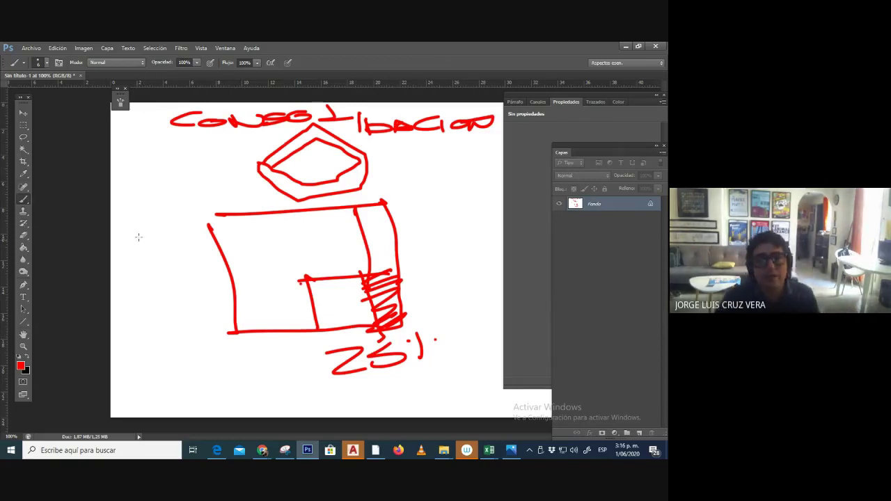
Start saving the sketch under a new name and browse drive K 2018 (K:) through CATEDRAS K to UNIVERSIDAD DEL TOLIMA.
left_click(31, 48)
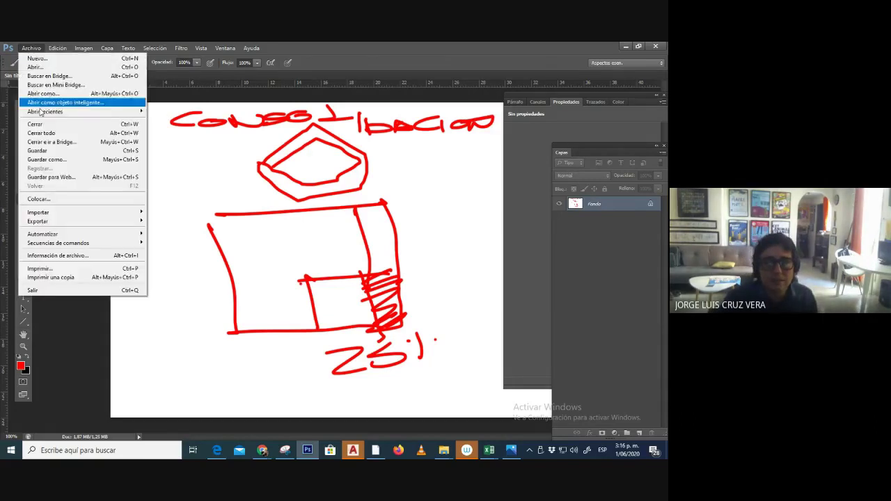
left_click(92, 159)
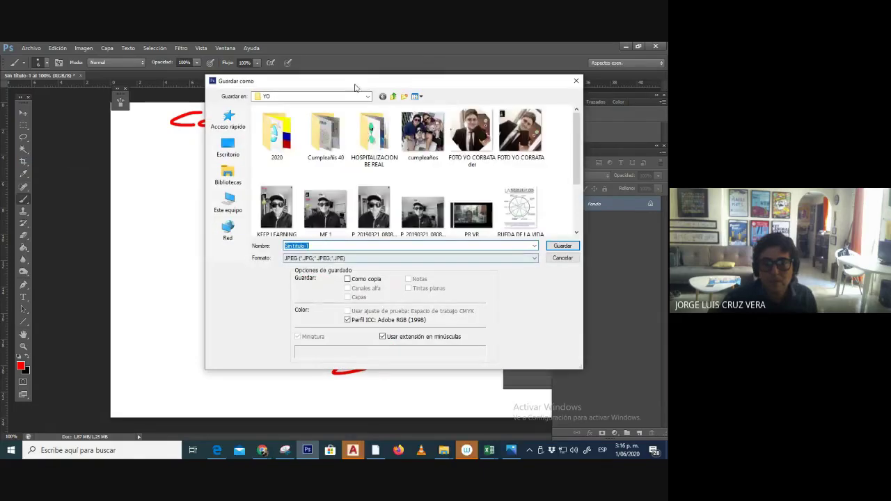
left_click(356, 96)
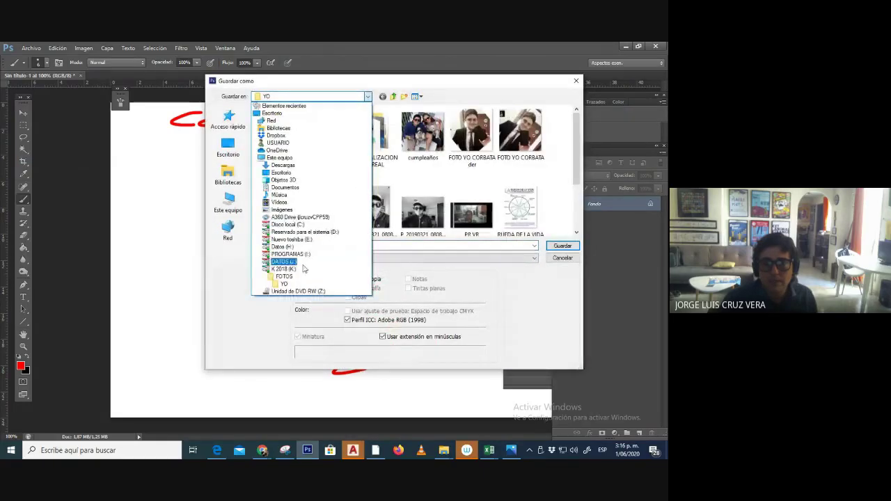
left_click(302, 270)
double_click(291, 144)
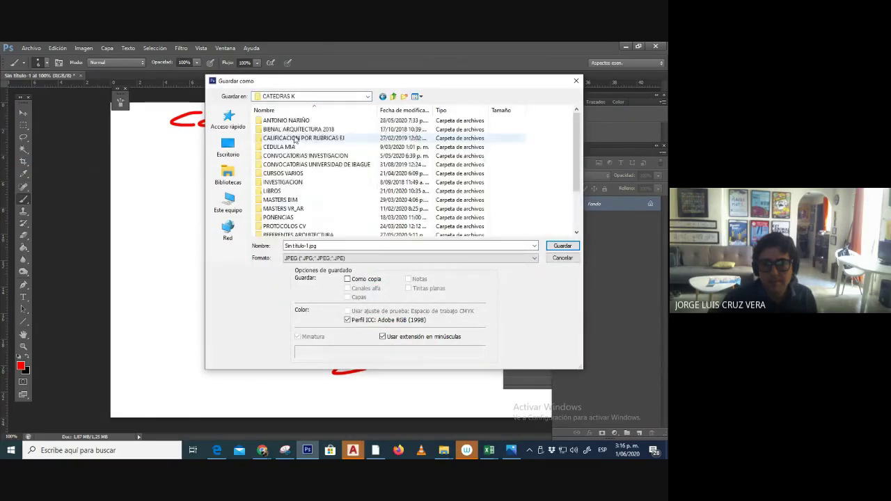
scroll(309, 148, "down", 3)
double_click(314, 206)
scroll(294, 148, "down", 3)
scroll(296, 151, "down", 1)
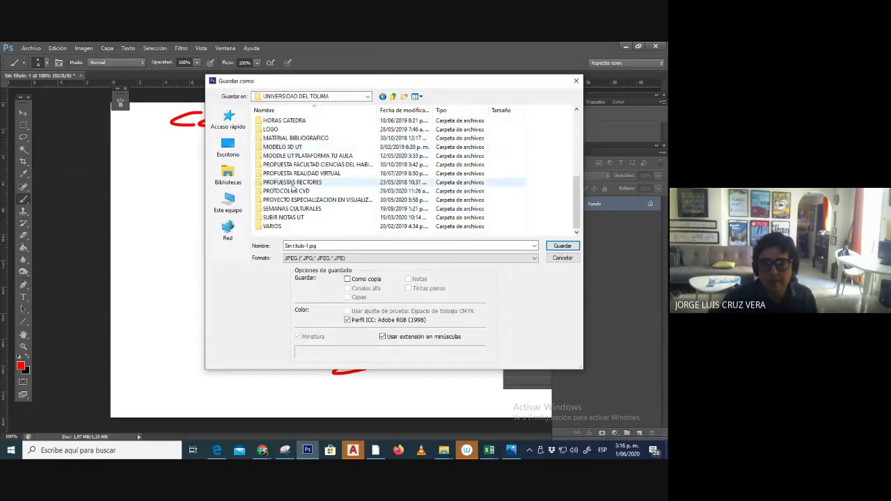
Set the save location to the PANTALLAZOS folder of SESION 6_01_06_2020 under 2020 A, EXPRESION III, SESIONES.
double_click(285, 151)
double_click(285, 151)
double_click(288, 147)
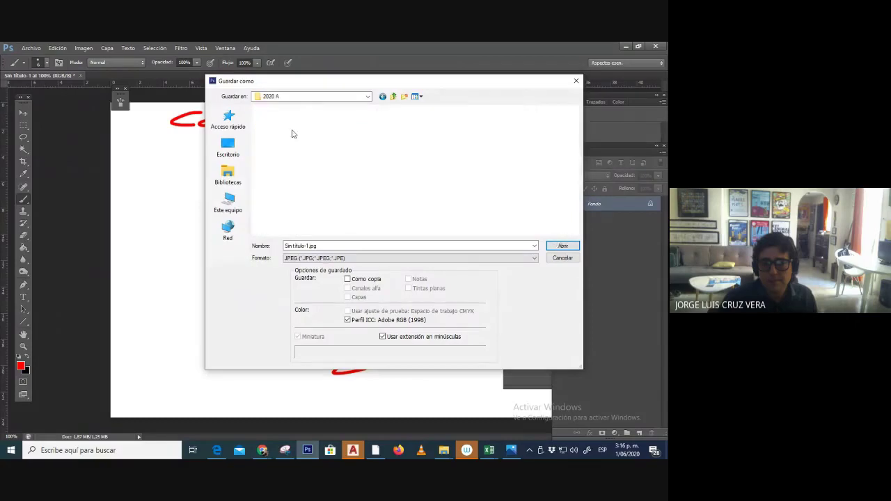
double_click(293, 151)
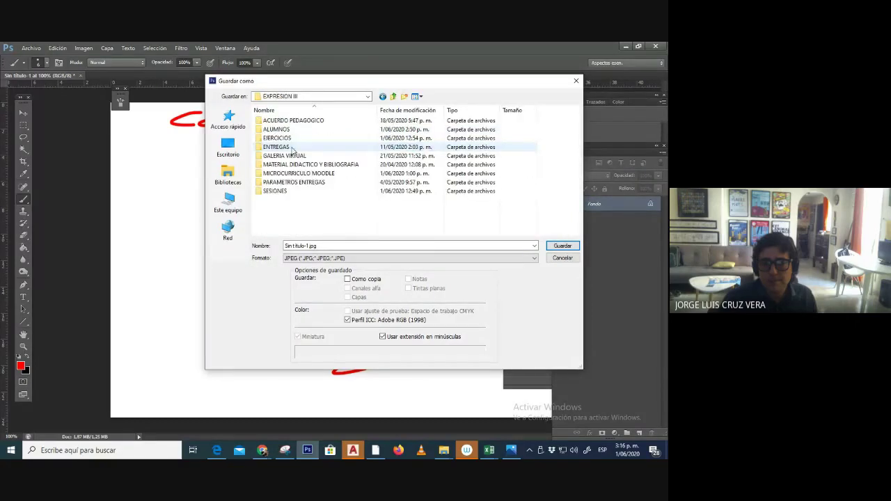
left_click(275, 193)
double_click(275, 194)
double_click(281, 173)
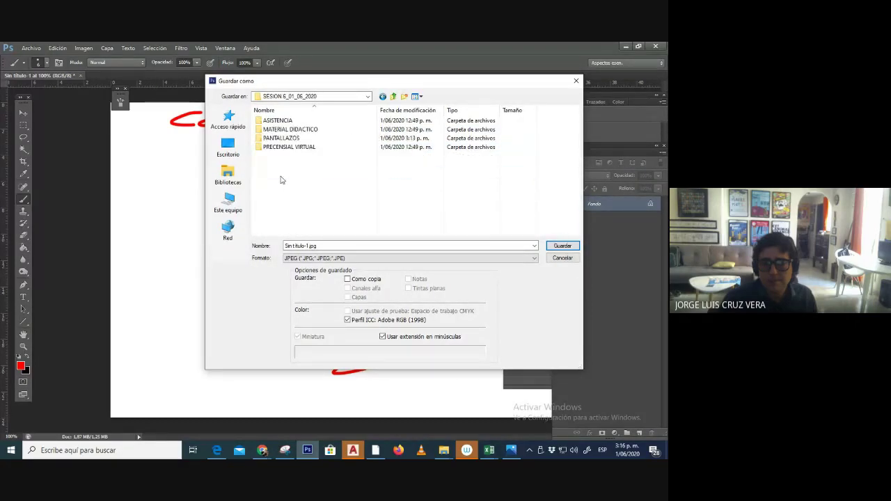
double_click(281, 137)
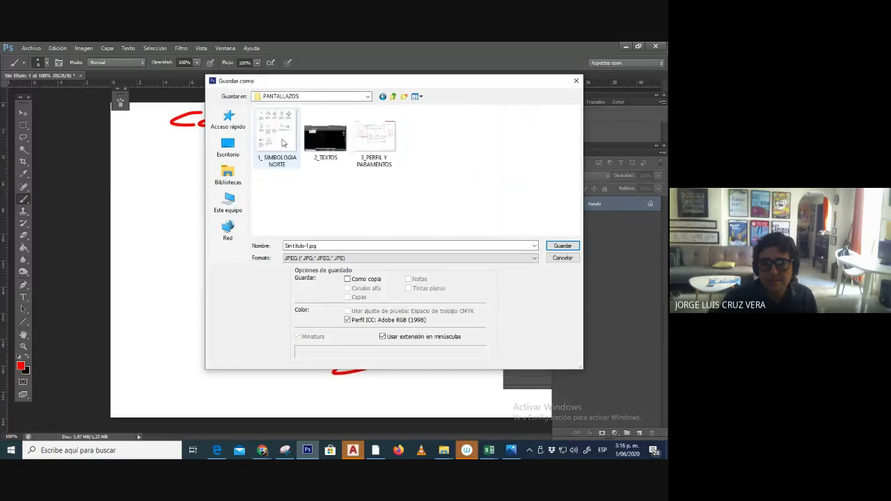
Name the file 4_CESIONES and save it as a JPEG.
left_click(329, 243)
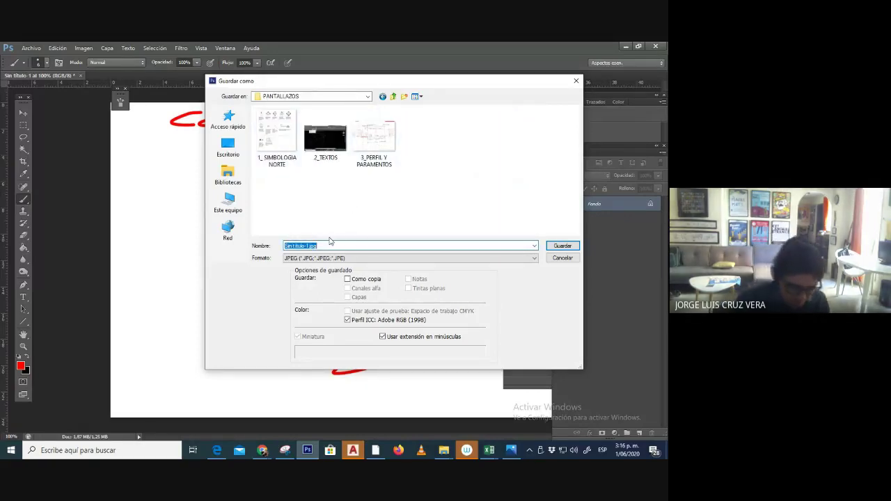
type("4_CESI")
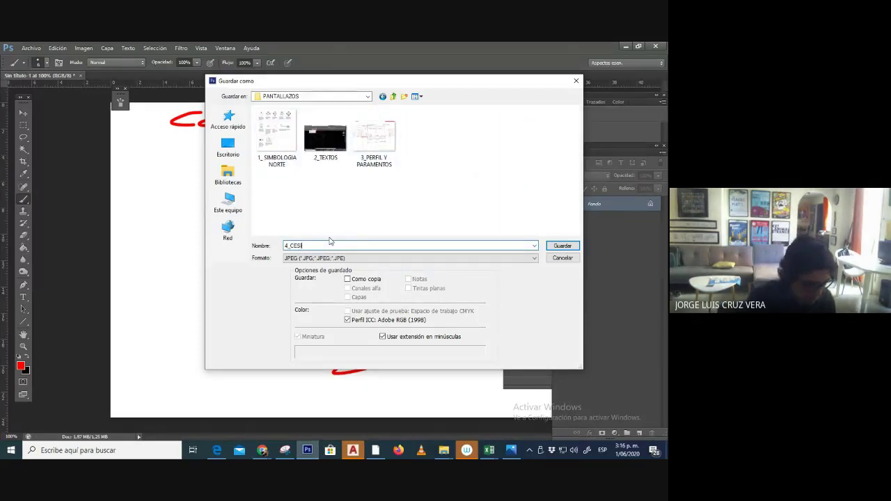
type("ONES")
left_click(554, 247)
left_click(582, 192)
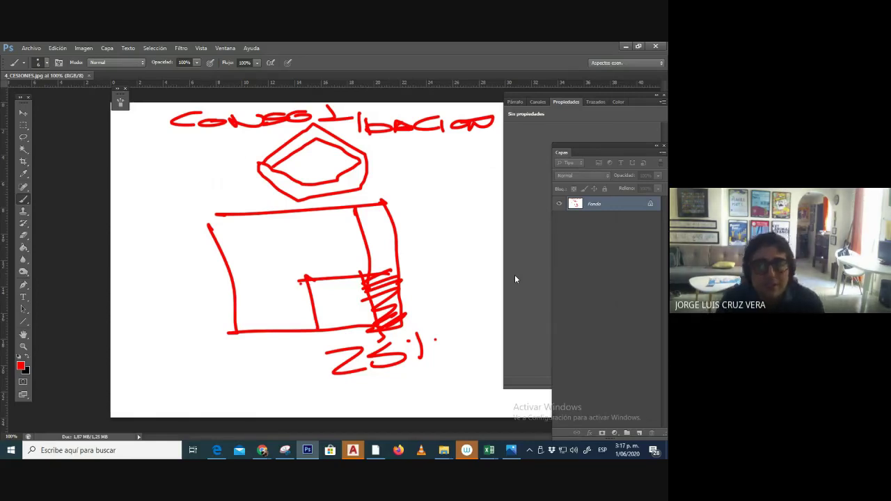
Switch to the ESTANDARES GRAFICOS window in File Explorer, go up to MANUALES and open the acuerdo009_2002 PDF.
mouse_move(443, 450)
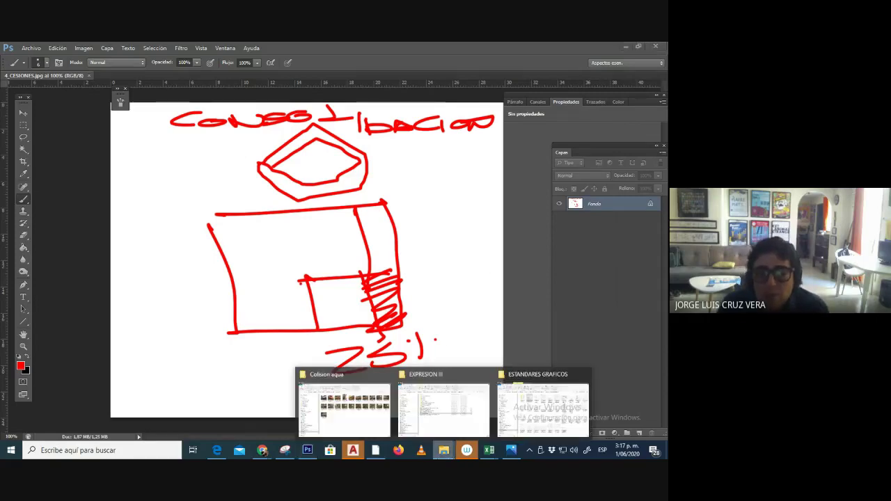
left_click(530, 403)
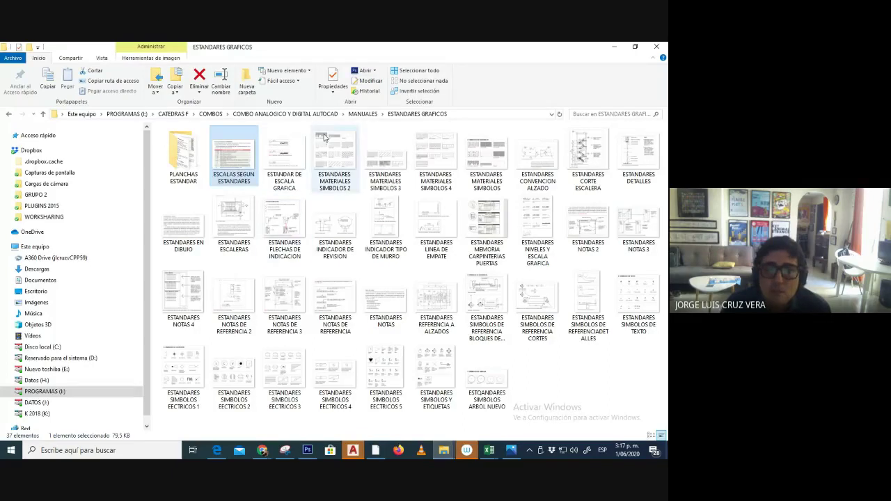
left_click(365, 115)
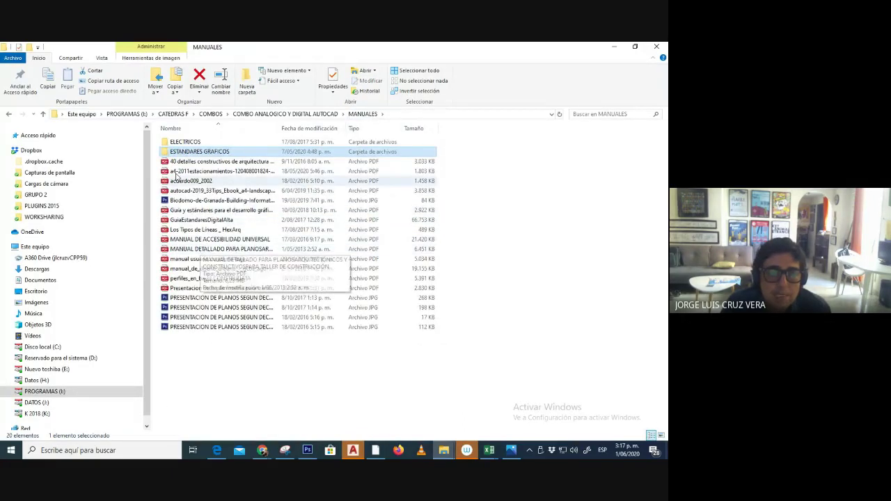
left_click(184, 181)
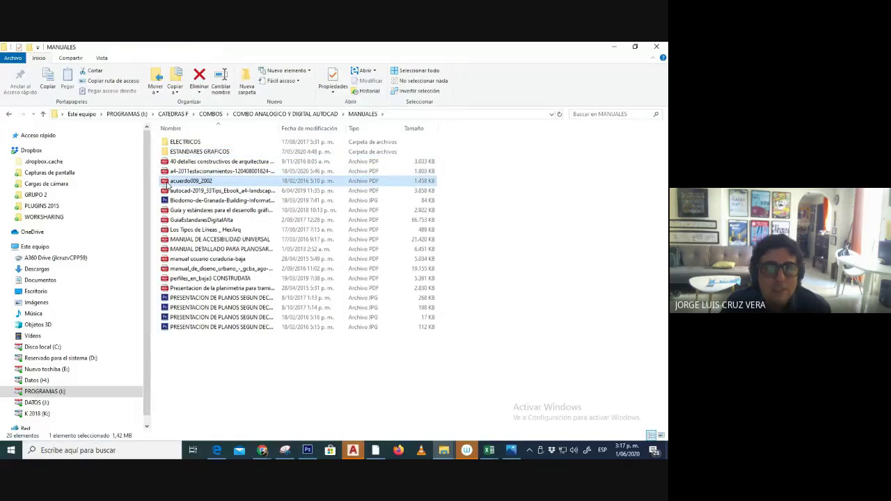
double_click(168, 182)
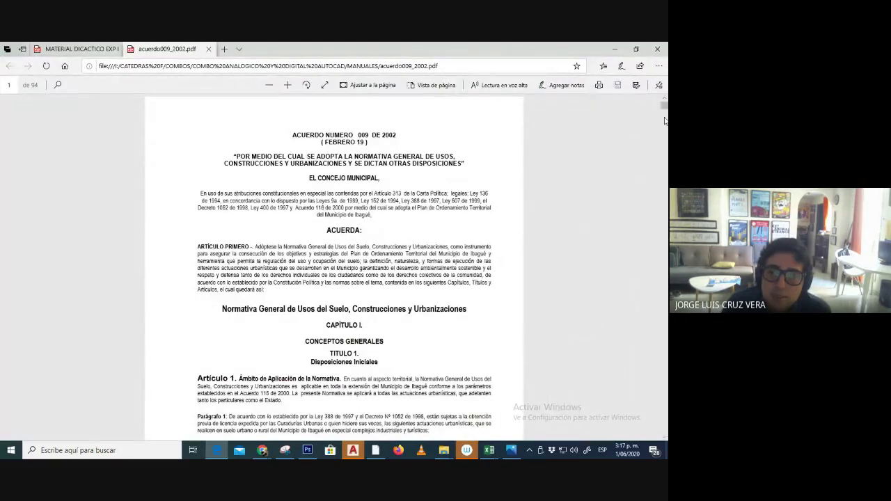
Go to the index at the end of the regulation PDF and highlight the Chapter V heading "NORMAS DE EDIFICABILIDAD SEGÚN TRATAMIENTOS".
left_click_drag(664, 106, 656, 420)
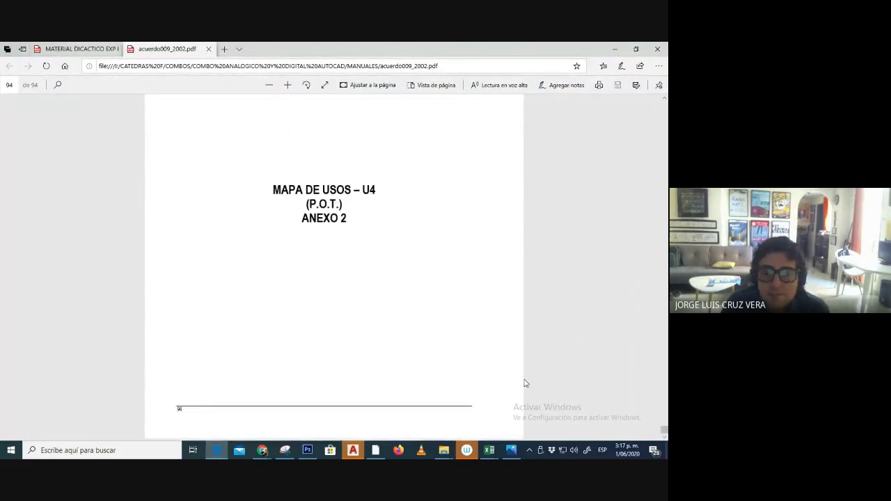
scroll(522, 378, "up", 12)
scroll(523, 380, "up", 5)
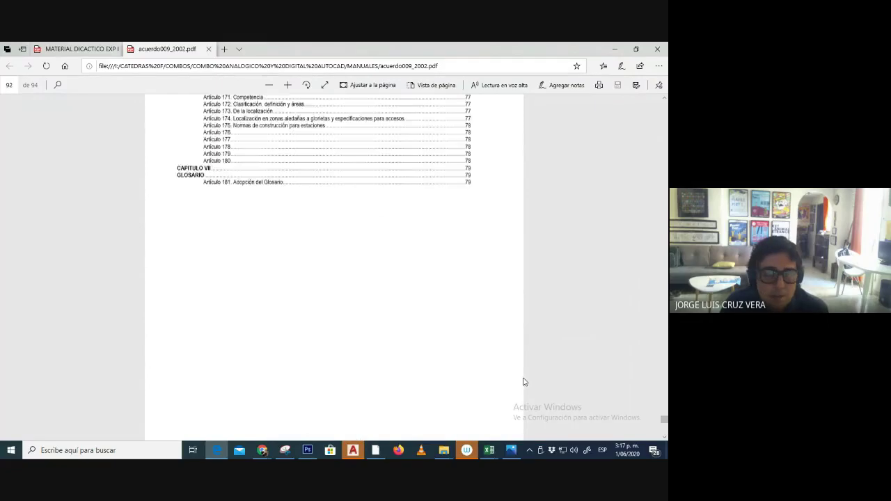
scroll(298, 315, "up", 4)
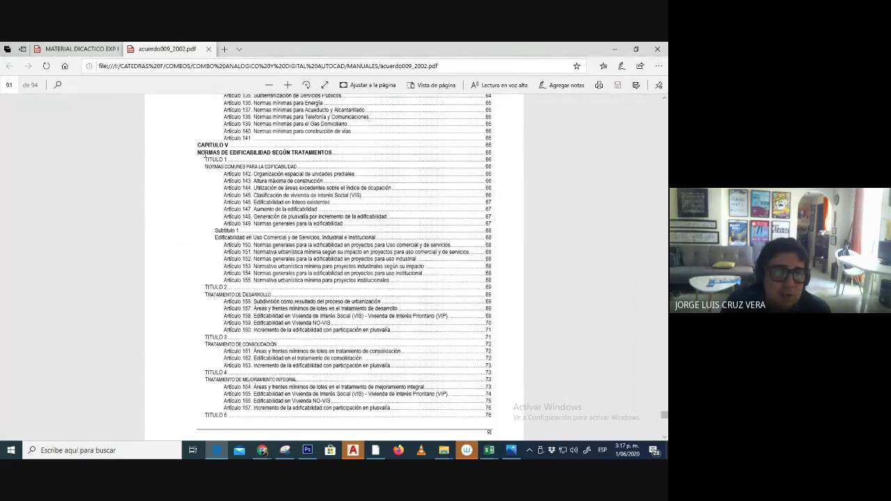
left_click_drag(199, 153, 341, 152)
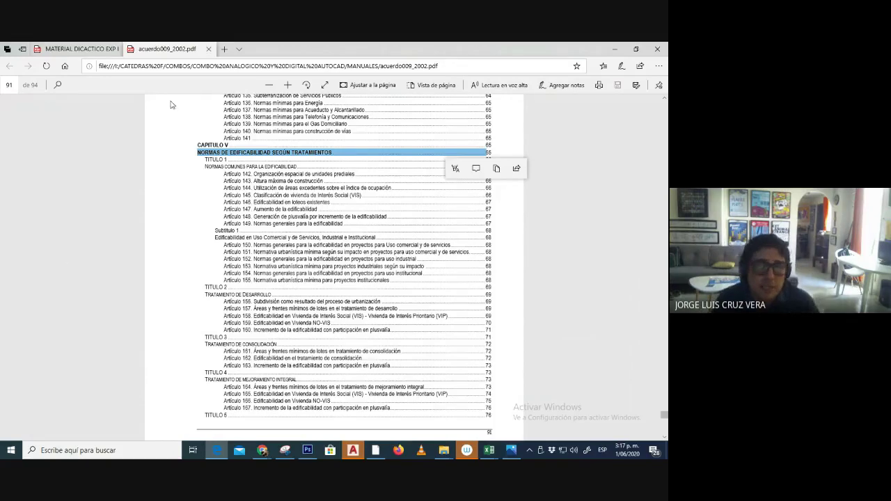
Switch to the LUGAR_MORFOLOGIA_BARRIO IDEAL drawing in AutoCAD, reset the SCP to Universal and show the PLANTA view of the current SCP.
left_click(353, 450)
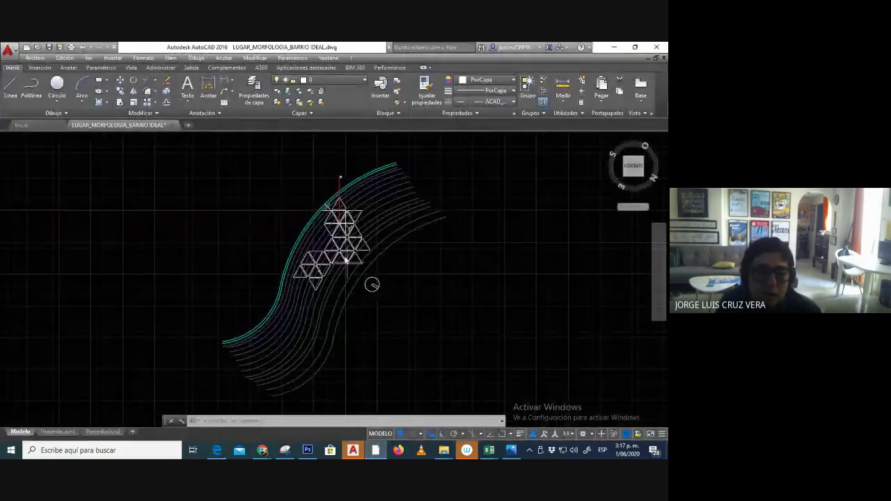
scroll(342, 253, "up", 4)
middle_click_drag(392, 279, 423, 279)
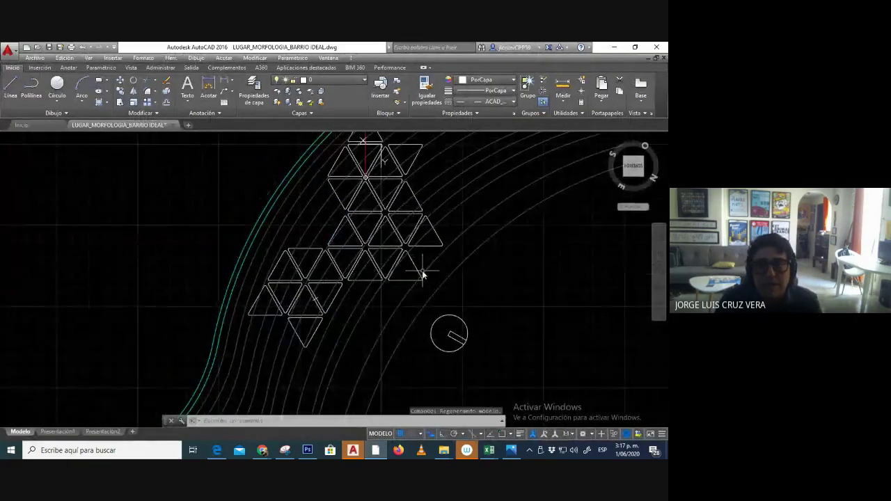
left_click_drag(642, 176, 660, 177)
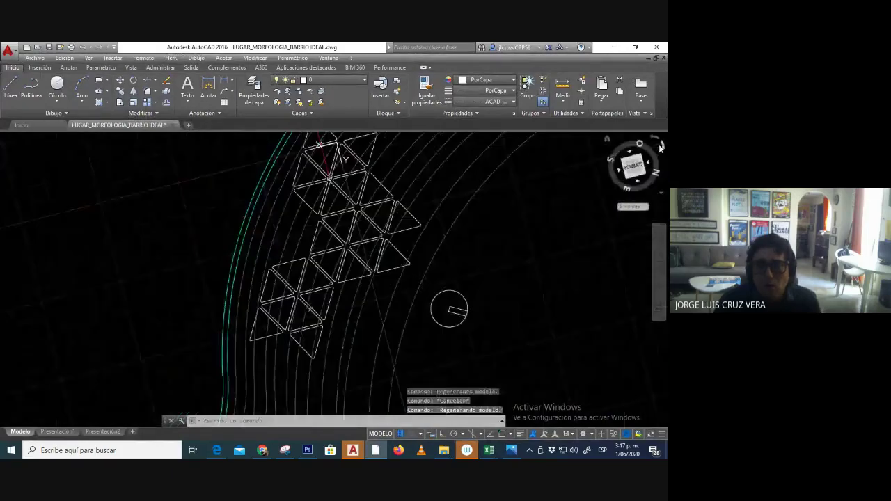
middle_click_drag(359, 324, 350, 308, "shift")
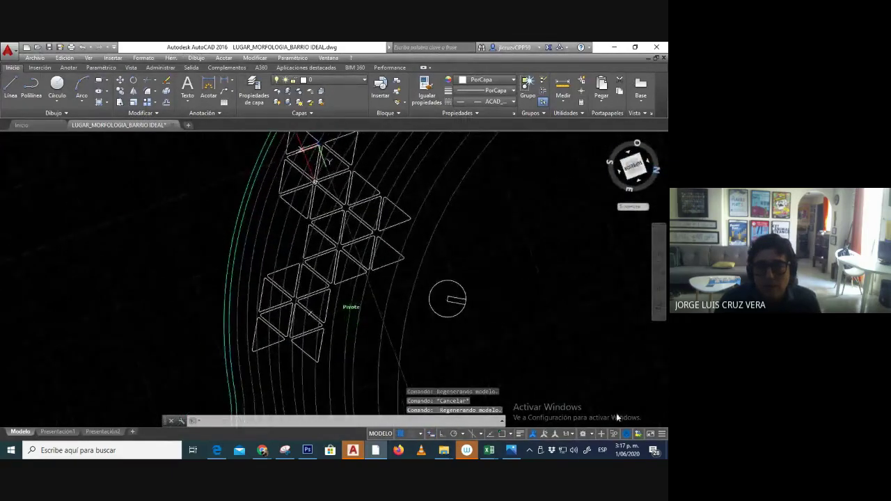
type("scp")
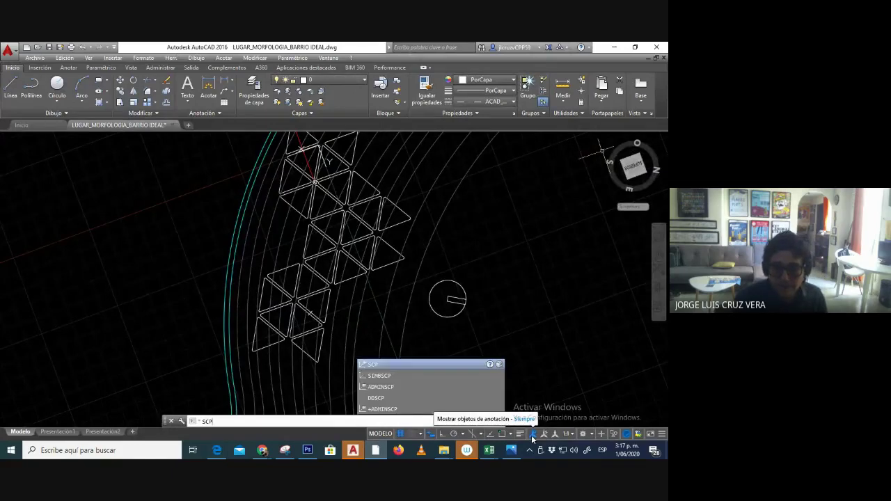
key("Return")
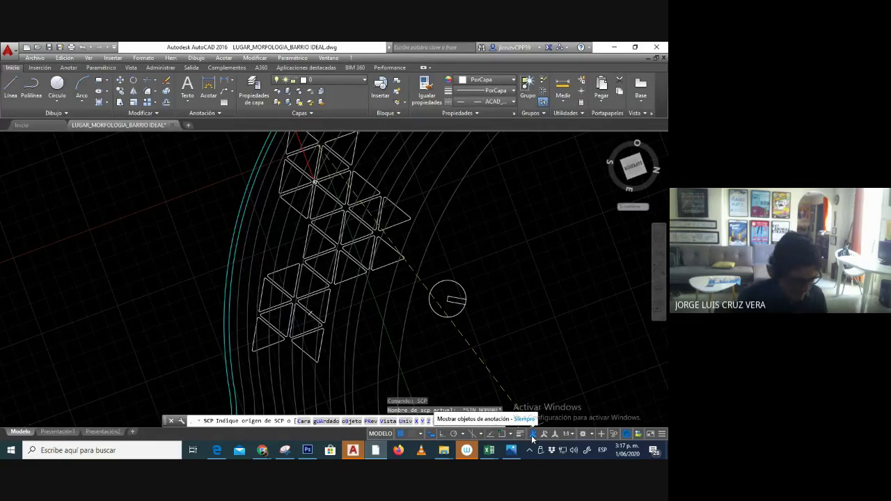
key("Return")
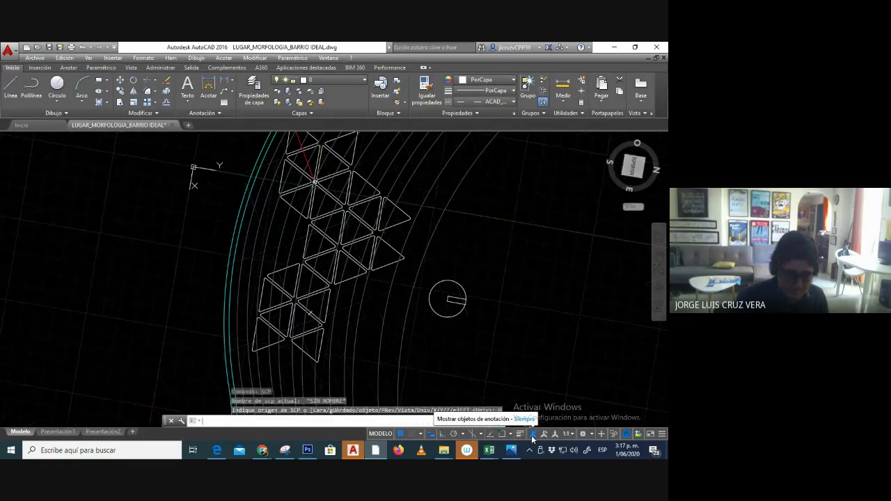
type("PLANTA")
key("Return")
key("Return")
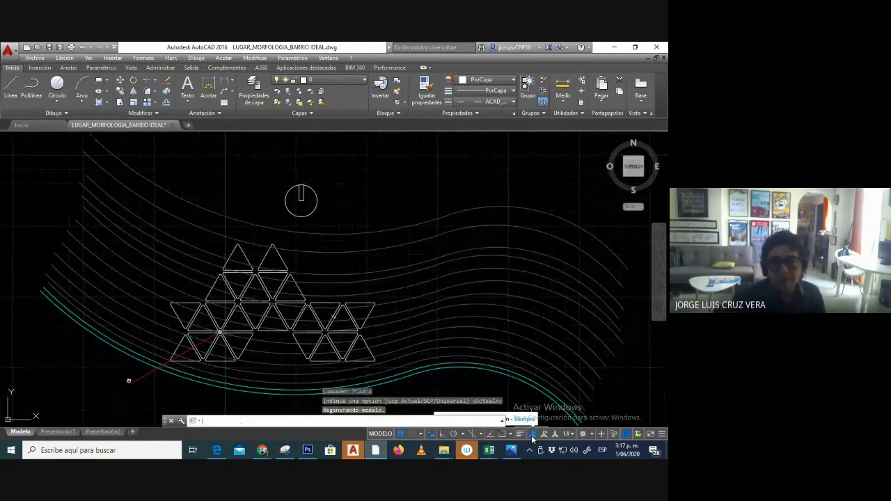
Examine the triangular blocks around the red line's upper end in the plan view.
middle_click_drag(289, 298, 304, 285)
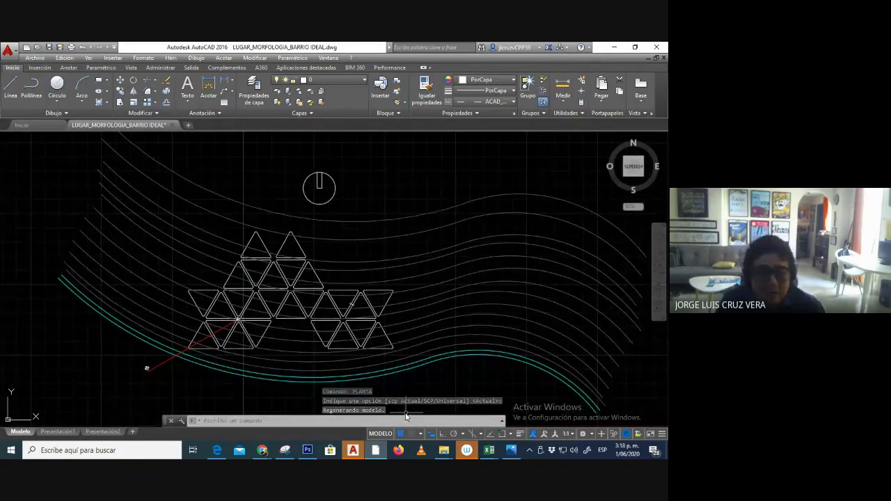
mouse_move(379, 454)
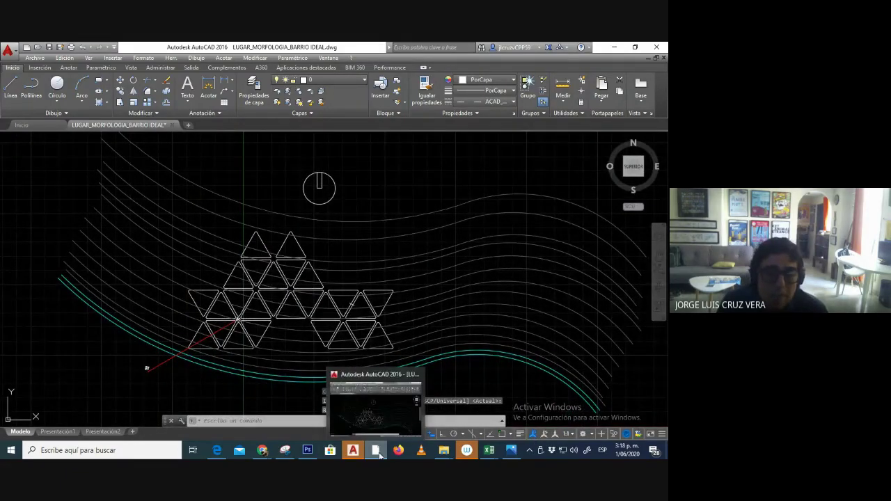
key("Return")
scroll(268, 317, "up", 5)
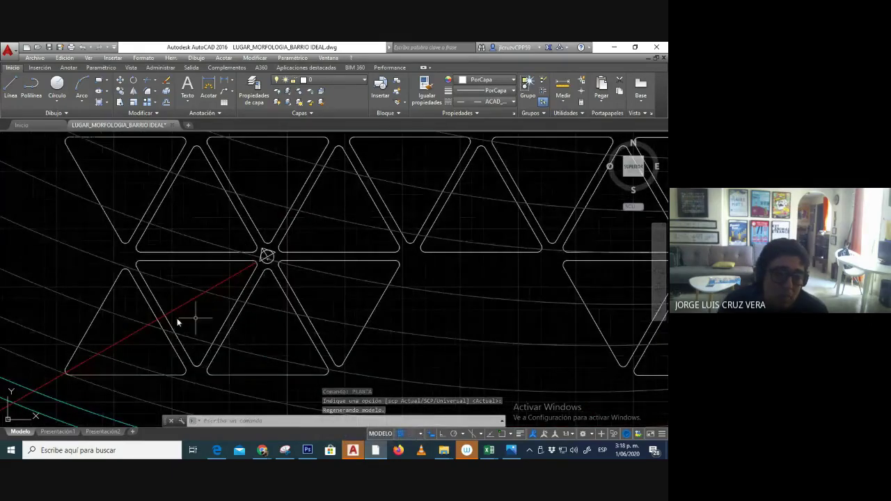
middle_click_drag(153, 325, 193, 318)
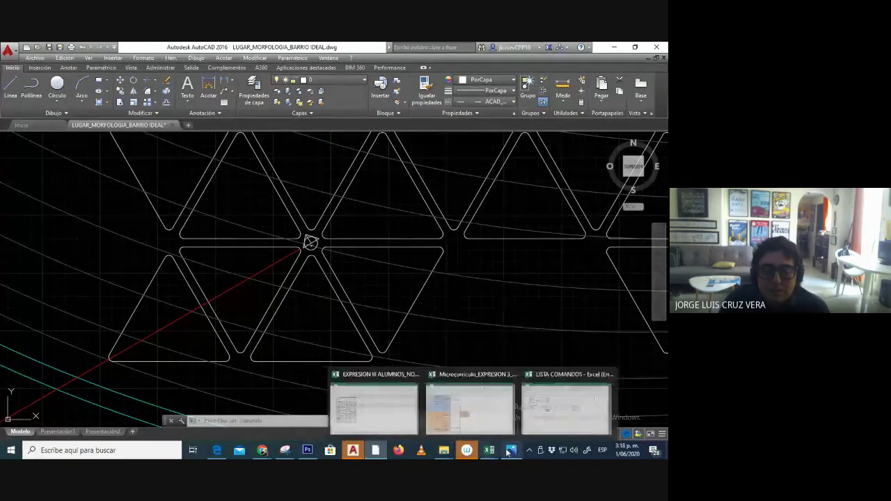
Switch back to the acuerdo009_2002 PDF and highlight the "TRATAMIENTO DE CONSOLIDACIÓN" heading in the index.
left_click(229, 426)
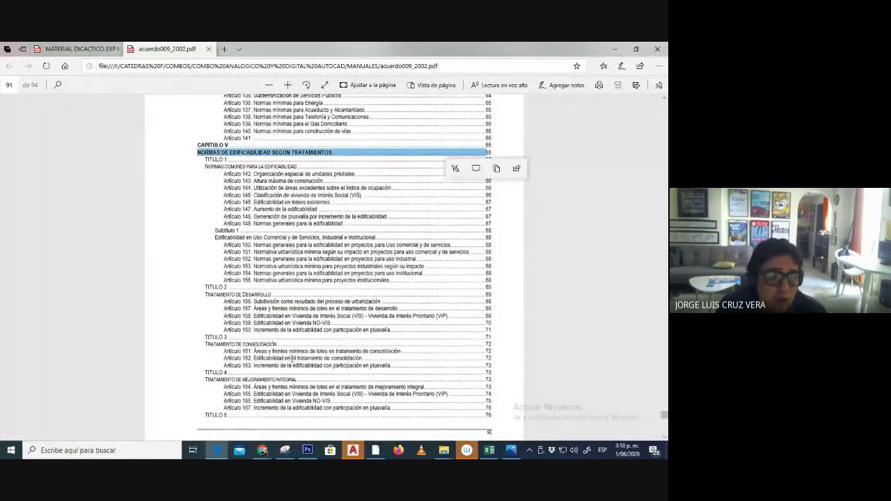
left_click_drag(206, 344, 488, 345)
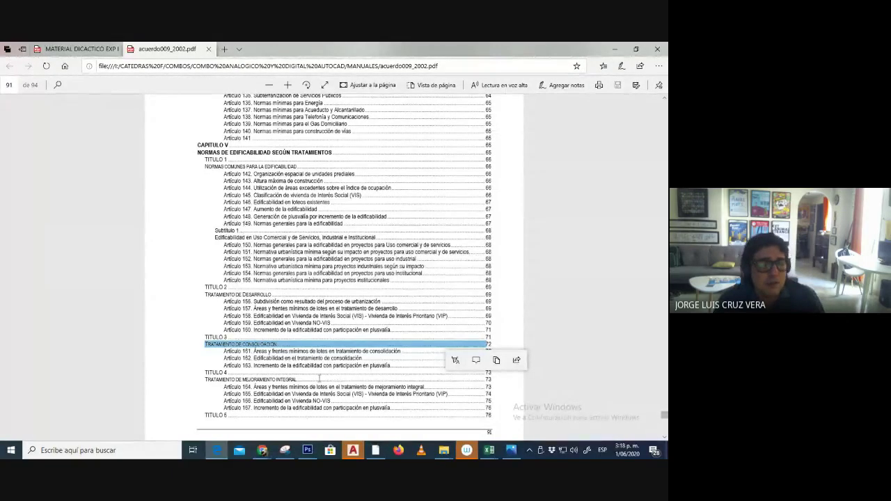
scroll(328, 375, "down", 3)
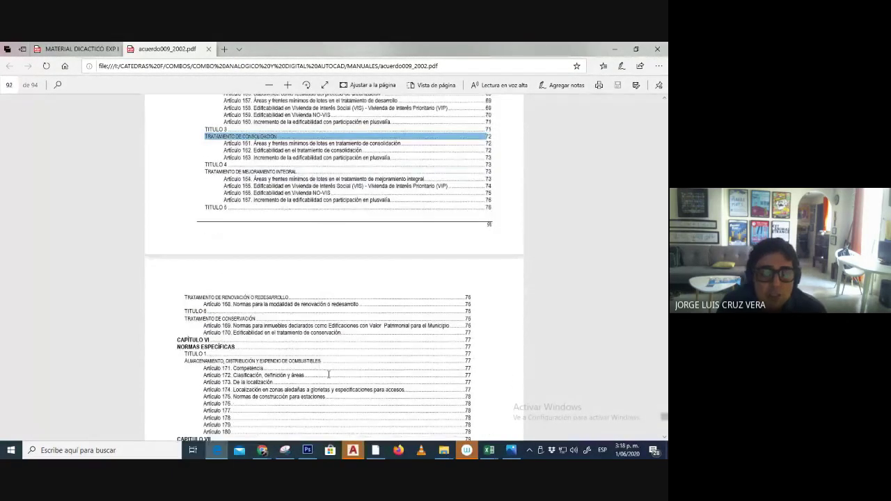
scroll(279, 294, "up", 3)
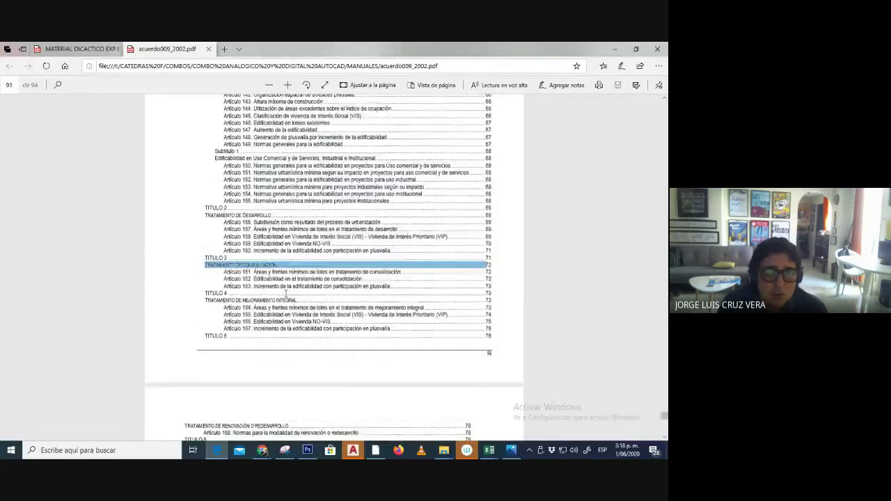
left_click(279, 343)
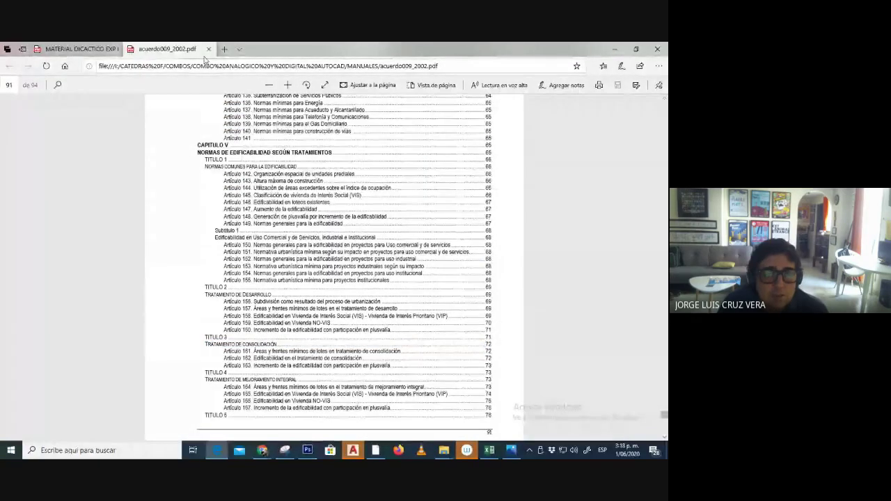
Enlarge index page 91 of the PDF and capture a screenshot showing the TITULO 2 to TITULO 5 entries.
left_click(287, 84)
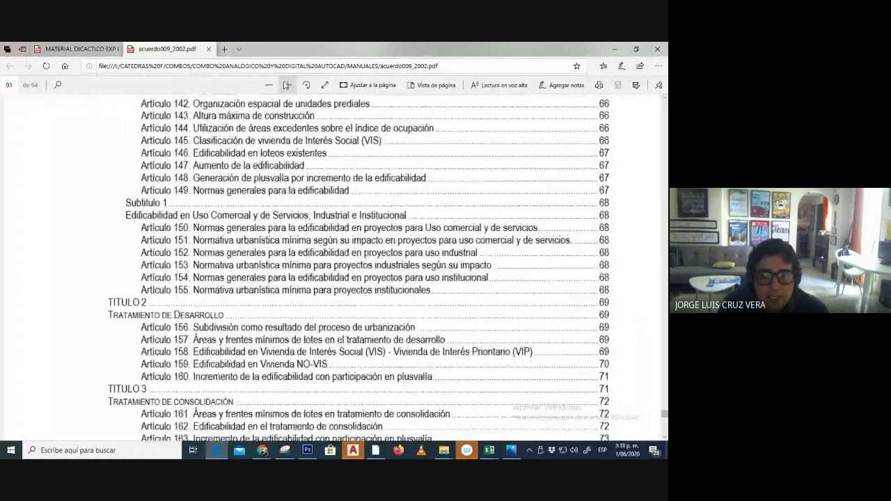
left_click(287, 85)
scroll(182, 310, "down", 2)
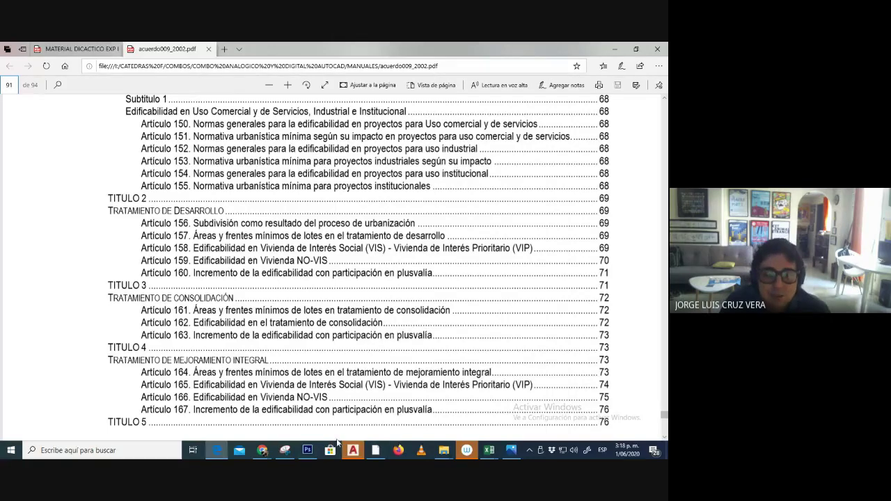
scroll(263, 408, "down", 2)
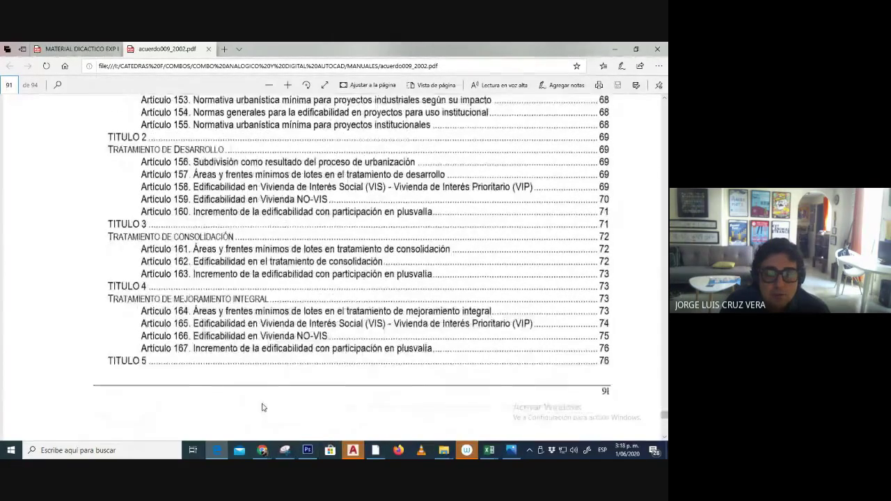
scroll(272, 406, "up", 1)
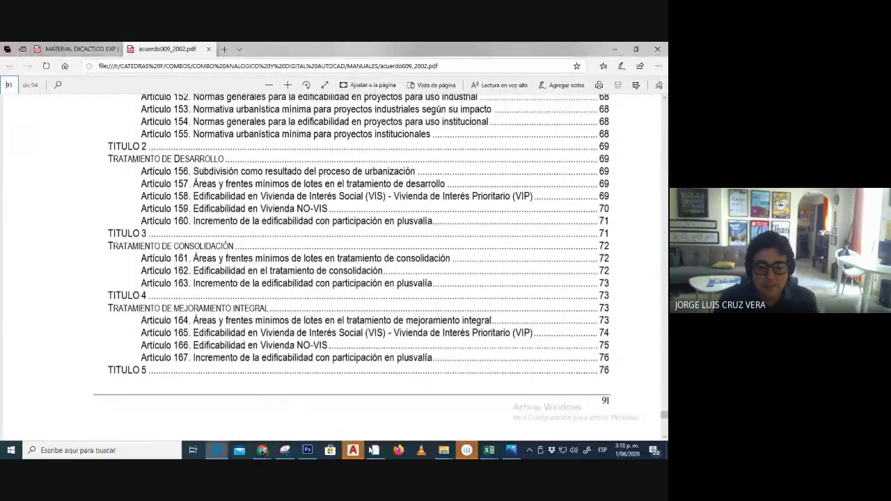
key("Print")
Switch to Photoshop, paste the screenshot over the 4_CESIONES sketch and move it so the index entries fit within the canvas.
left_click(308, 451)
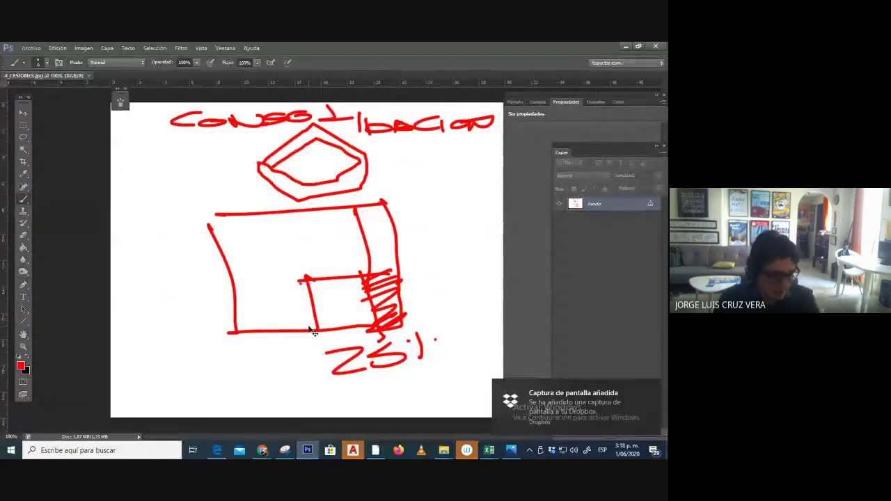
key("ctrl+v")
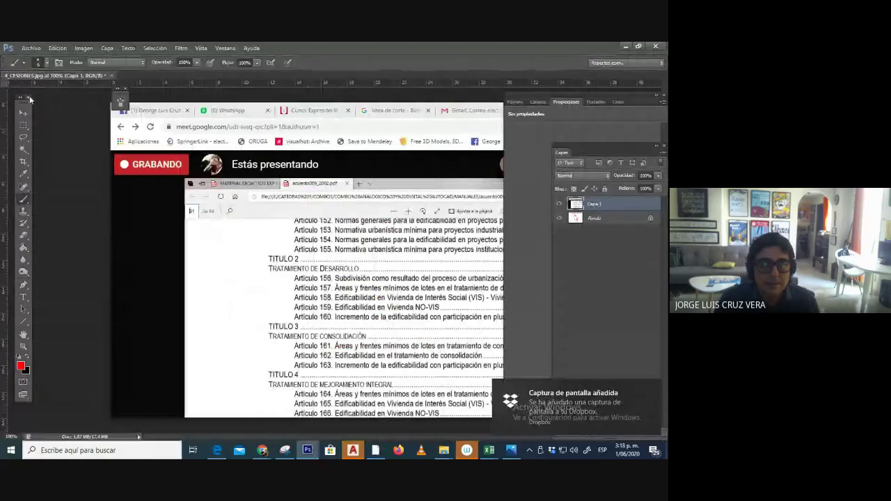
left_click(23, 112)
left_click_drag(318, 309, 308, 230)
scroll(308, 230, "down", 1, "alt")
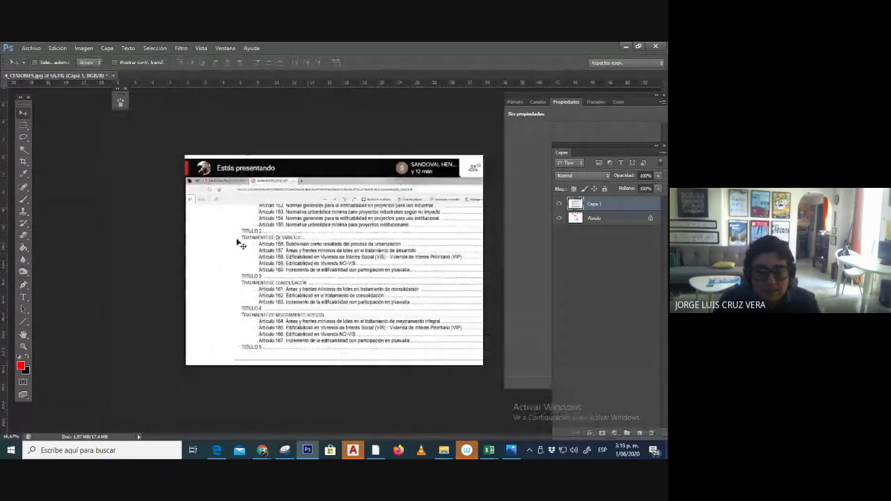
Brush a red bracket beside the Tratamiento de Consolidación entries and red arrows pointing to the PDF's page number and file tab.
left_click(24, 199)
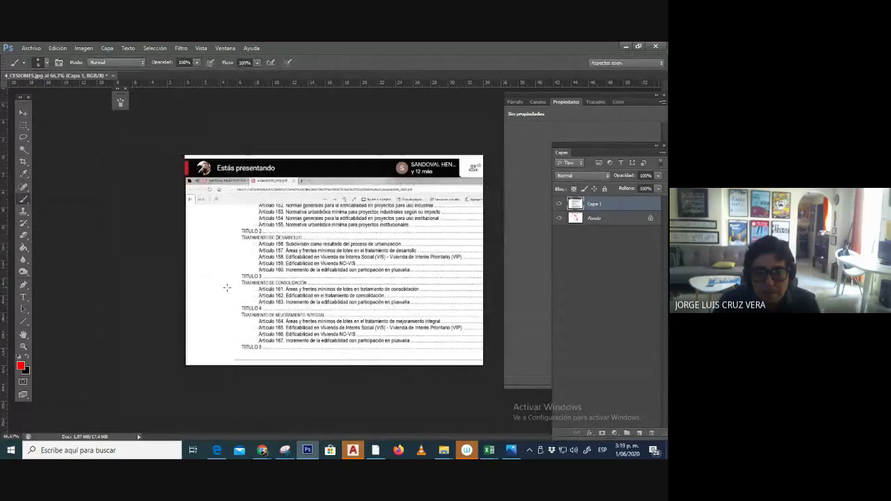
mouse_move(226, 269)
left_mouse_down()
mouse_move(229, 295)
mouse_move(252, 309)
left_mouse_up()
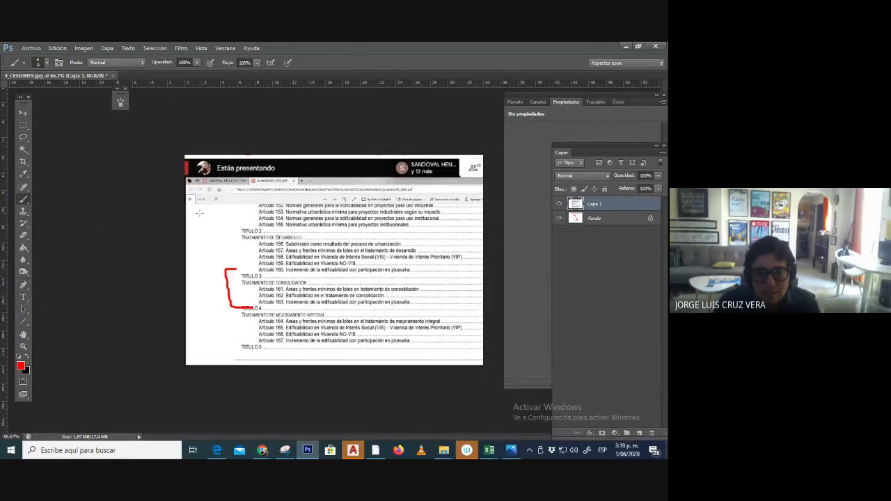
left_click_drag(193, 206, 202, 241)
left_click_drag(189, 211, 200, 209)
mouse_move(291, 179)
left_mouse_down()
mouse_move(321, 162)
mouse_move(300, 181)
left_mouse_up()
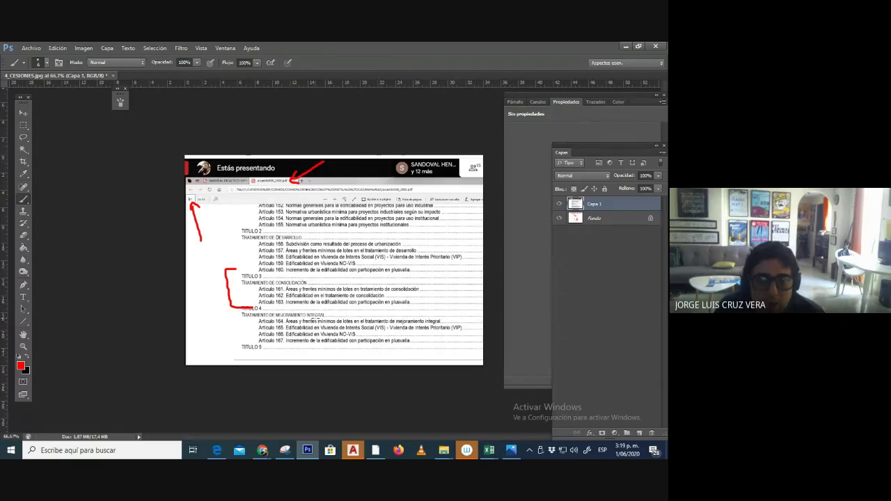
Save the annotated index capture as a JPEG named 5_TRATAMIENTO CONSOLIDACION in the PANTALLAZOS folder, accepting the JPEG options.
left_click(31, 48)
left_click(48, 160)
left_click(362, 258)
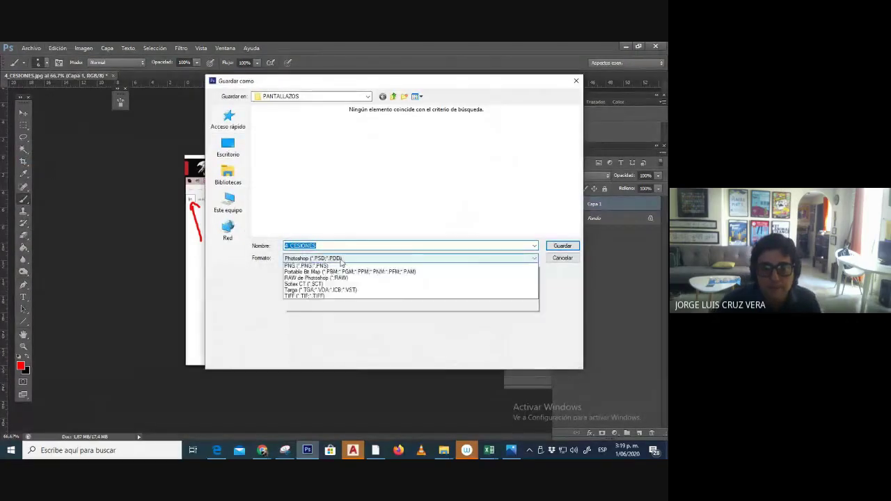
left_click(364, 327)
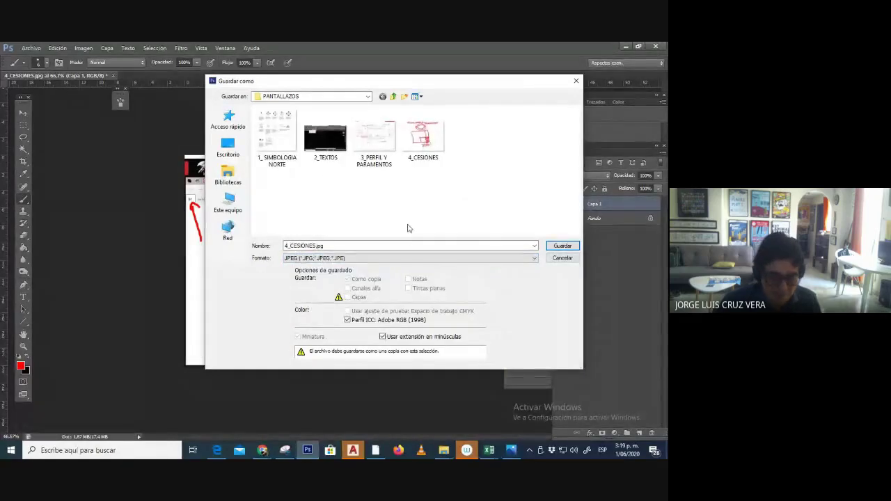
left_click(419, 245)
type("5_")
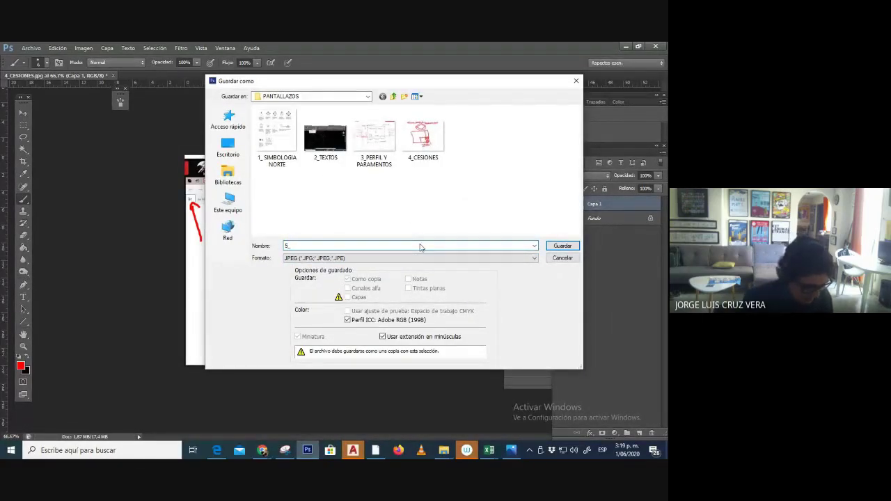
type("TRATAMIENTO CONSOLIDACION")
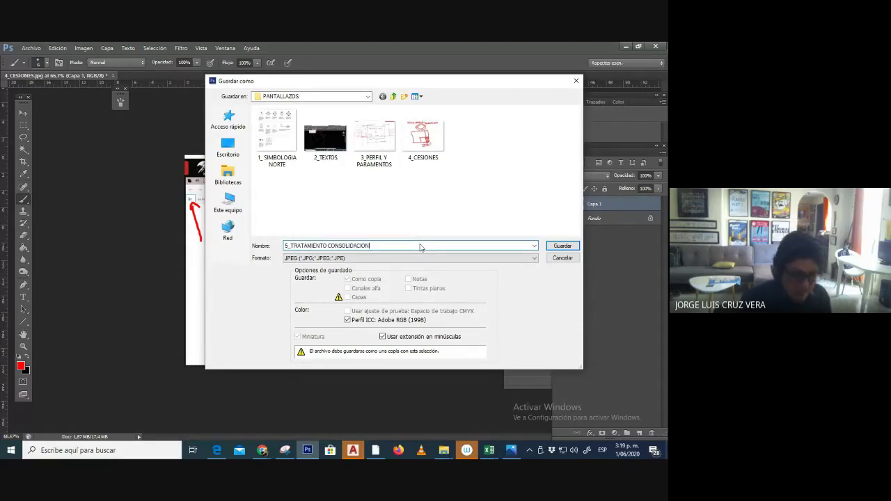
key("Return")
key("Return")
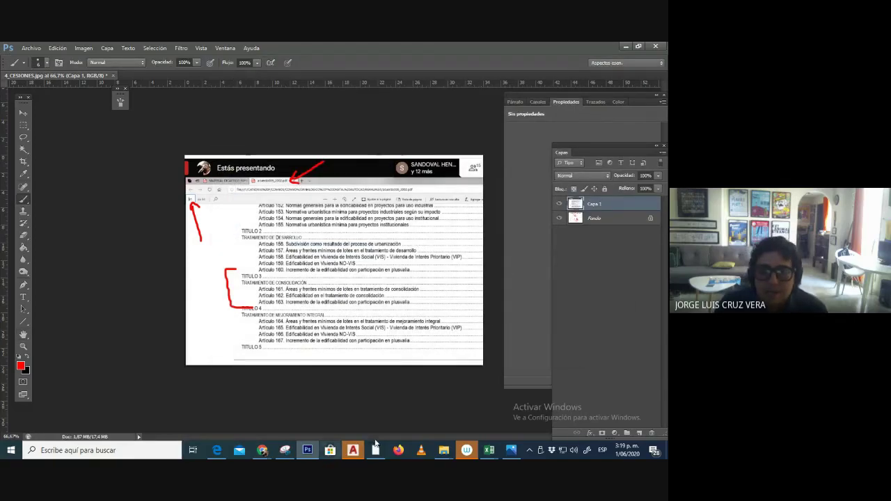
Switch to the acuerdo009_2002 PDF, go to page 72 and read the Artículo 161 and 162 consolidation tables.
left_click(214, 450)
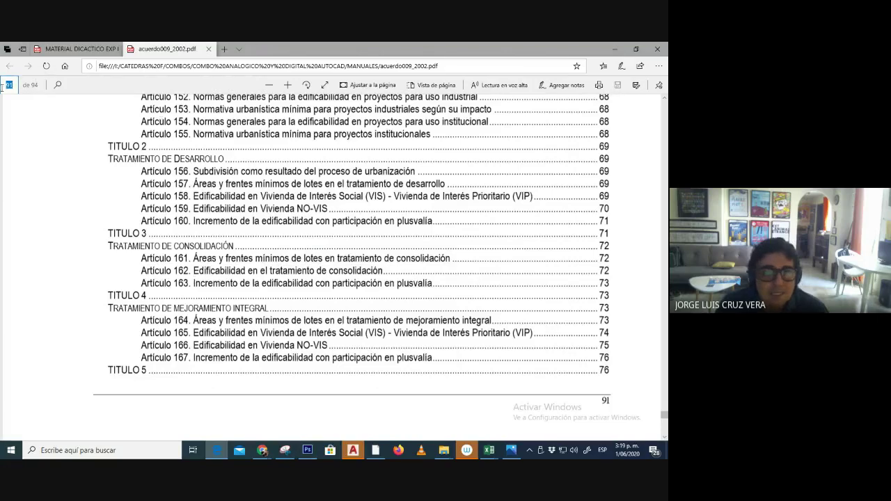
type("72")
key("Return")
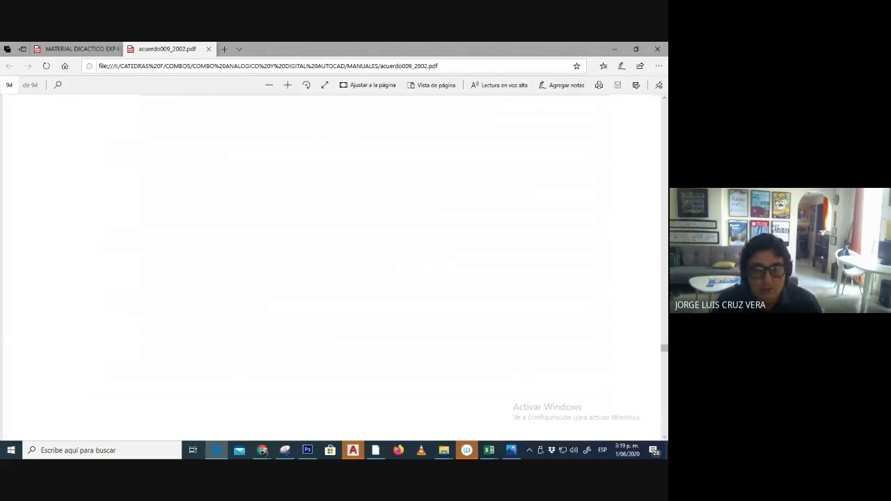
scroll(271, 223, "down", 2)
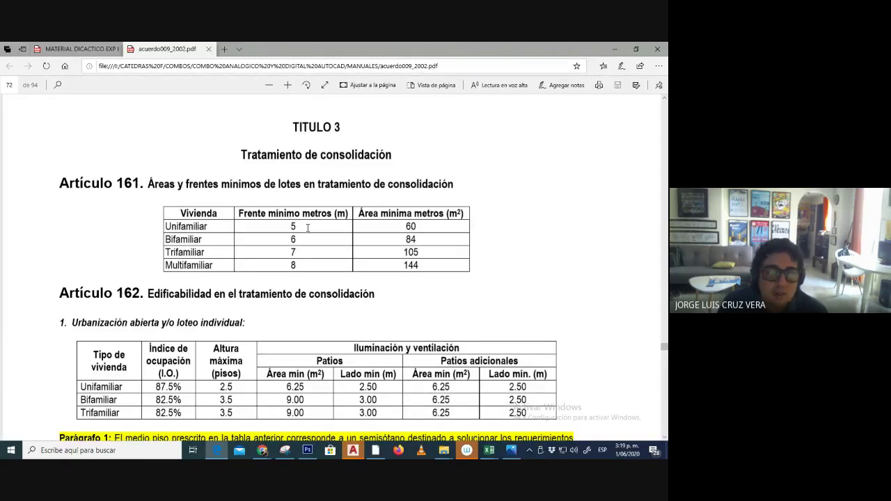
scroll(397, 228, "down", 1)
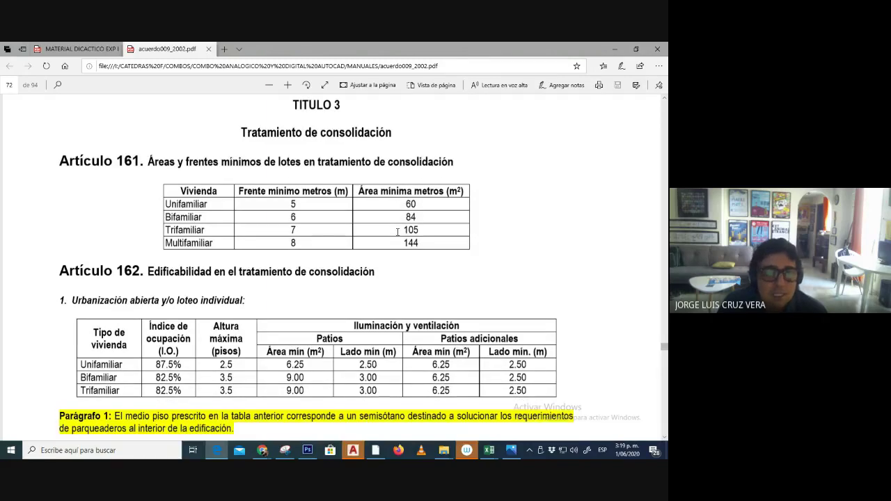
scroll(267, 309, "down", 3)
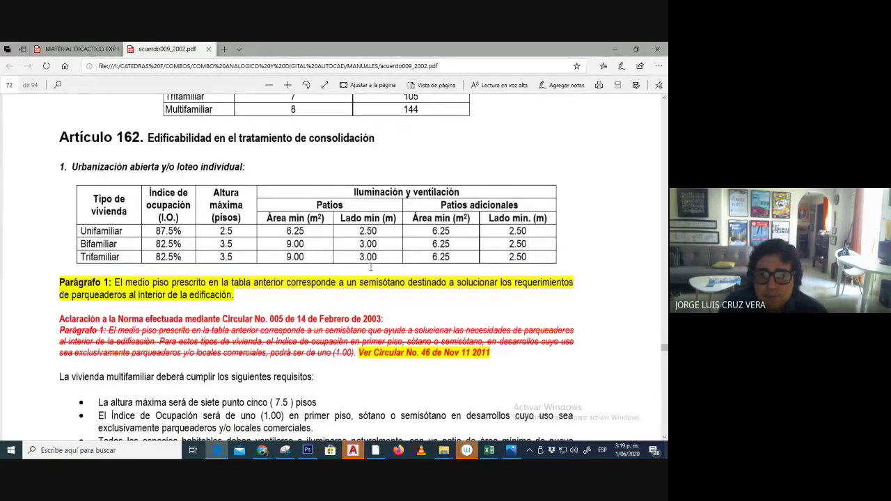
scroll(372, 271, "down", 2)
Review the remaining Artículo 162 requirements and the Artículo 163 table of permitted floors on page 73.
scroll(374, 273, "down", 15)
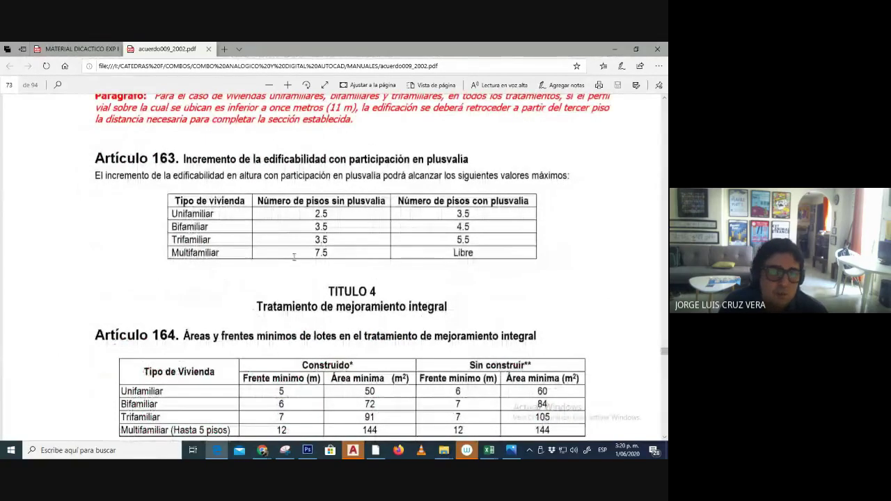
scroll(301, 258, "up", 10)
scroll(302, 257, "up", 3)
scroll(303, 259, "down", 12)
scroll(305, 261, "down", 6)
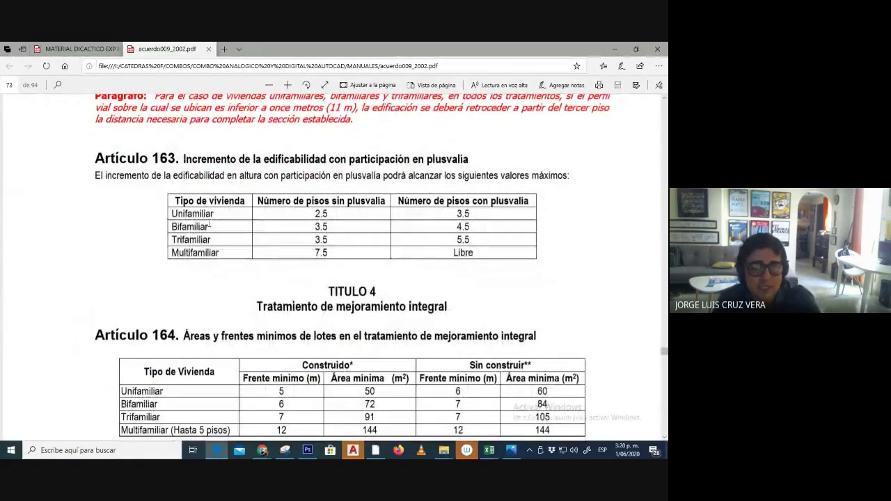
scroll(293, 252, "up", 1)
scroll(292, 252, "up", 1)
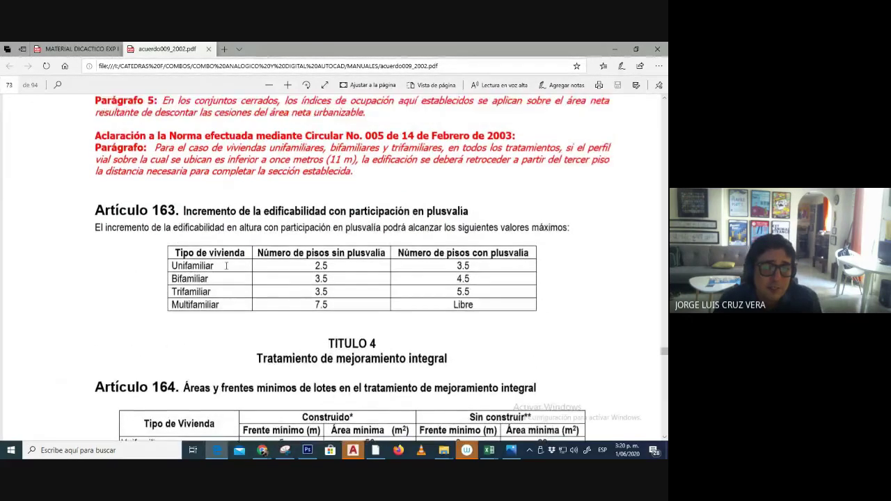
Point out the Unifamiliar and Multifamiliar rows of the Artículo 163 table by temporarily selecting their text.
double_click(195, 266)
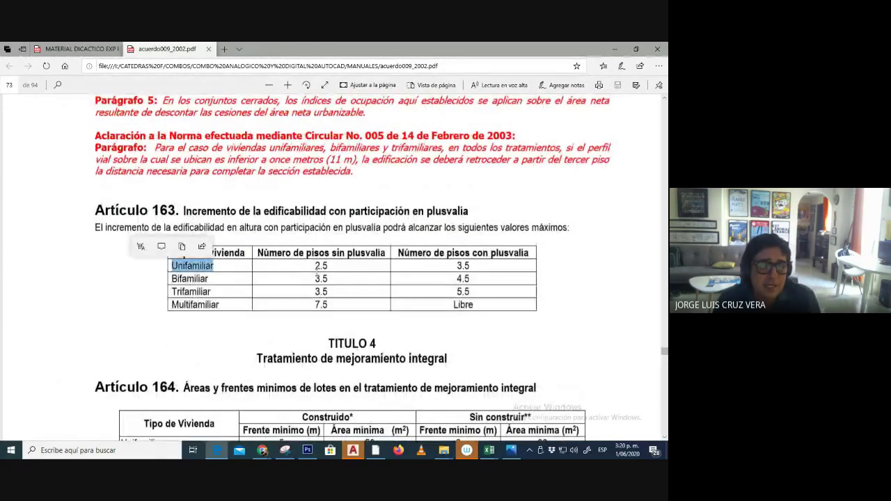
left_click(412, 272)
double_click(218, 306)
left_click_drag(217, 306, 314, 304)
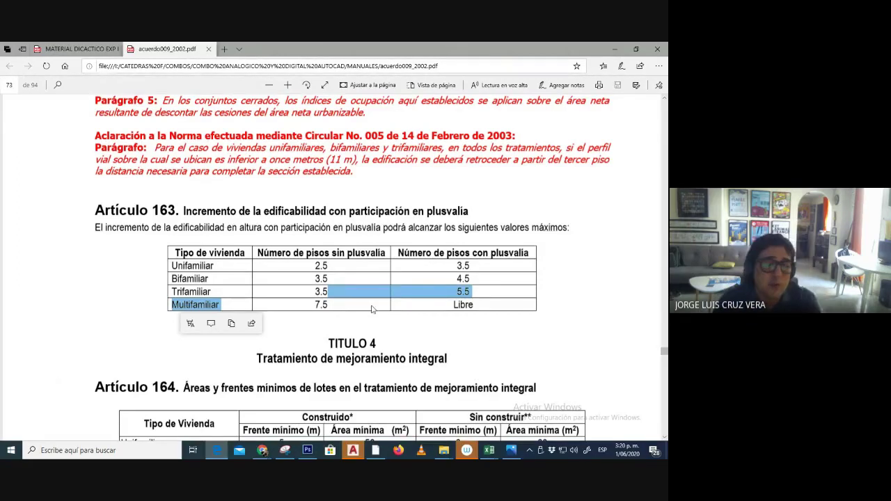
left_click(372, 309)
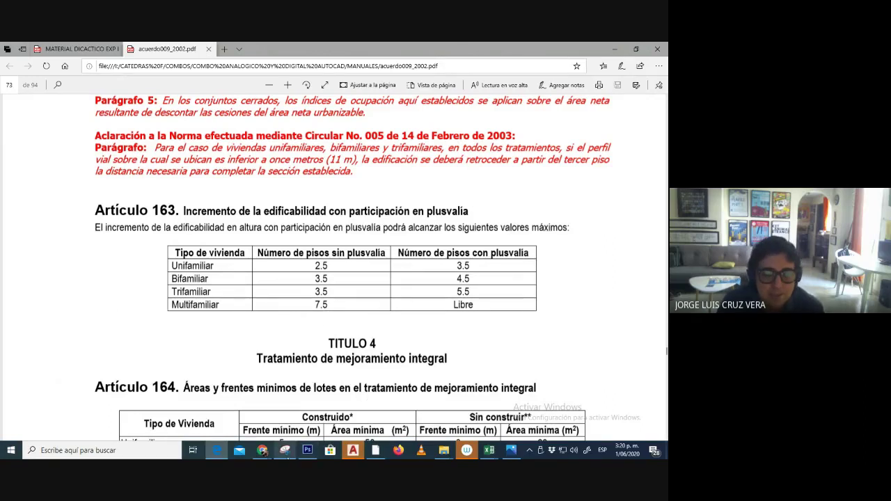
Capture a screenshot of the Artículo 163 page, paste it into 4_CESIONES in Photoshop and move it so the table fits the canvas.
mouse_move(309, 453)
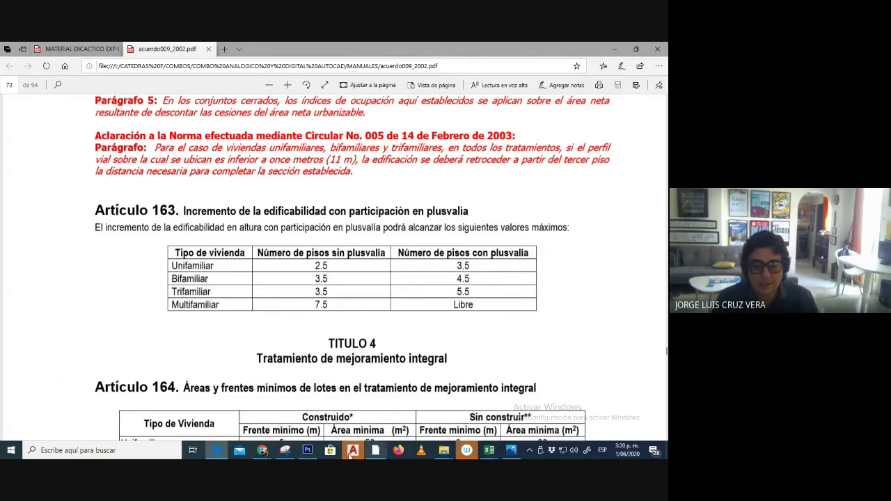
key("Print")
left_click(306, 451)
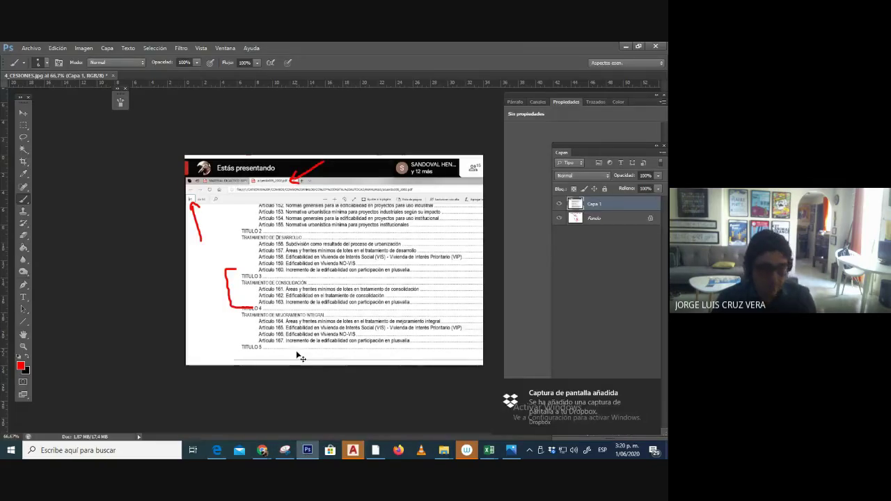
key("ctrl+v")
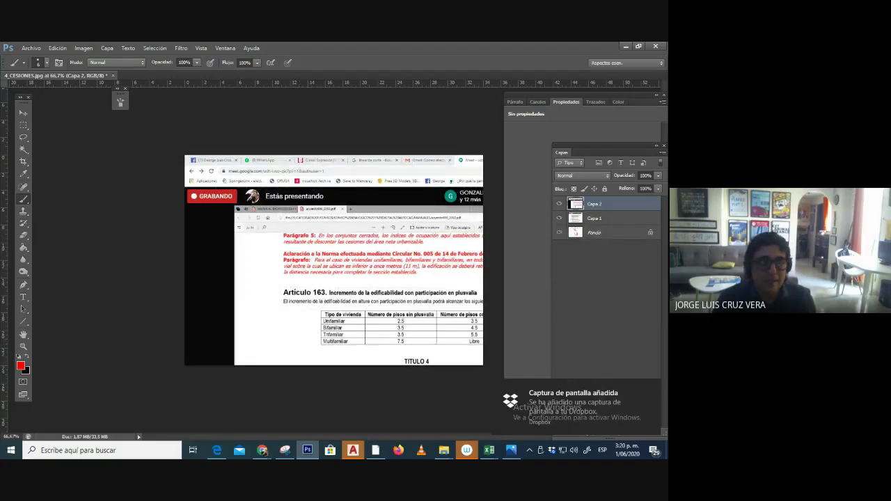
left_click(23, 113)
left_click_drag(406, 279, 357, 245)
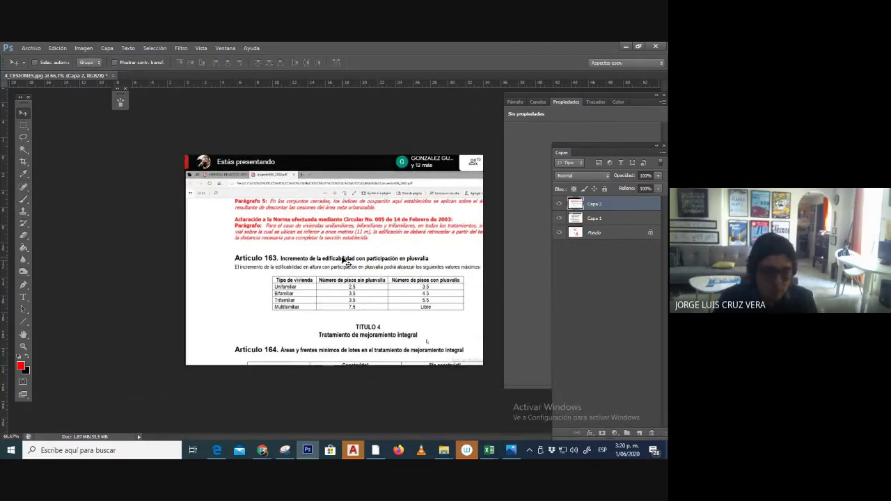
Brush a red bracket beside the Artículo 163 table and a red arrow pointing to the Multifamiliar value without plusvalía.
key("f")
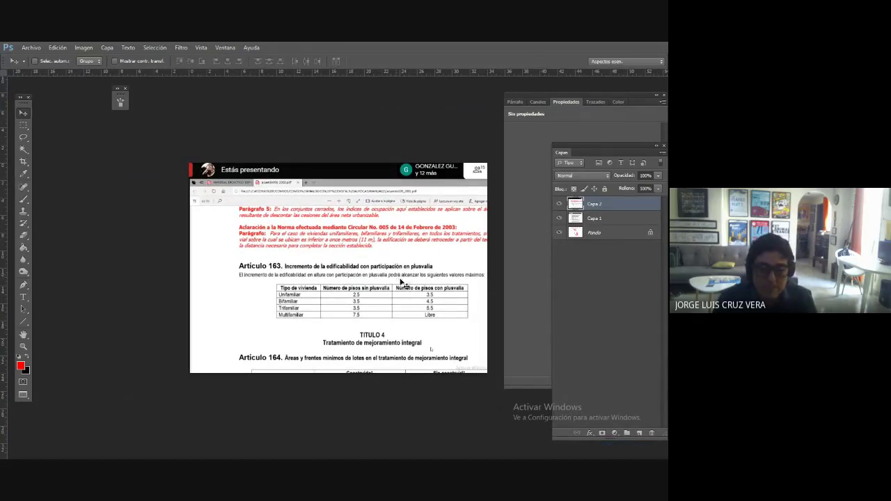
left_click_drag(394, 276, 366, 274)
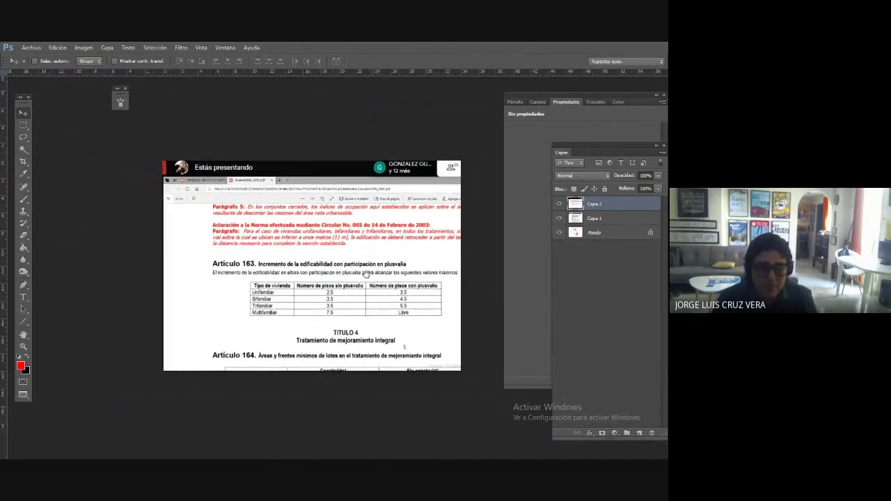
scroll(383, 276, "up", 2, "alt")
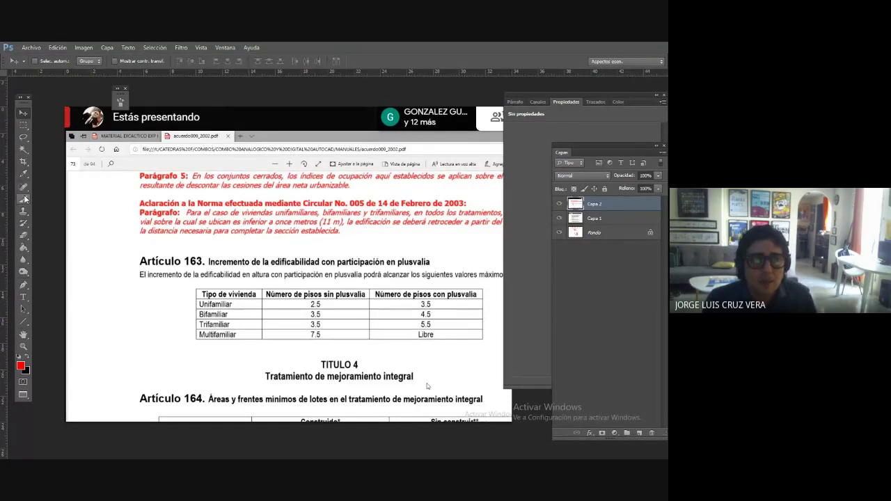
key("b")
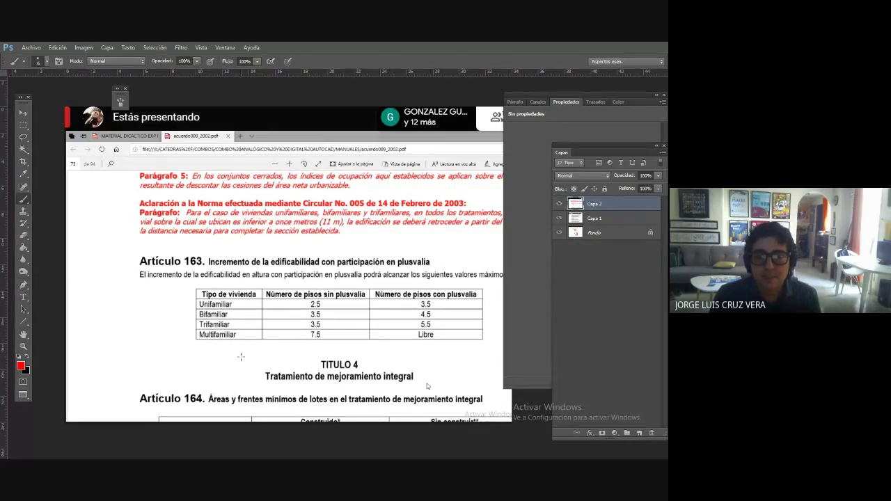
mouse_move(257, 361)
left_mouse_down()
mouse_move(305, 343)
mouse_move(295, 353)
mouse_move(146, 359)
left_mouse_up()
mouse_move(153, 285)
left_mouse_down()
mouse_move(115, 286)
mouse_move(116, 341)
mouse_move(140, 351)
left_mouse_up()
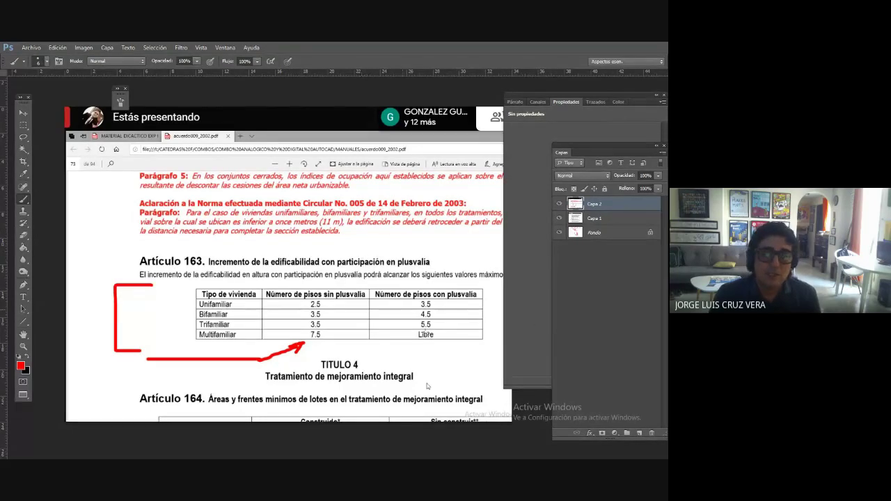
Save the annotated table capture as a JPEG named 6_ALTURAS TRATAMIENTO DE CONSOLIDACION in the PANTALLAZOS folder, accepting the JPEG options.
left_click(30, 47)
left_click(30, 159)
left_click(358, 258)
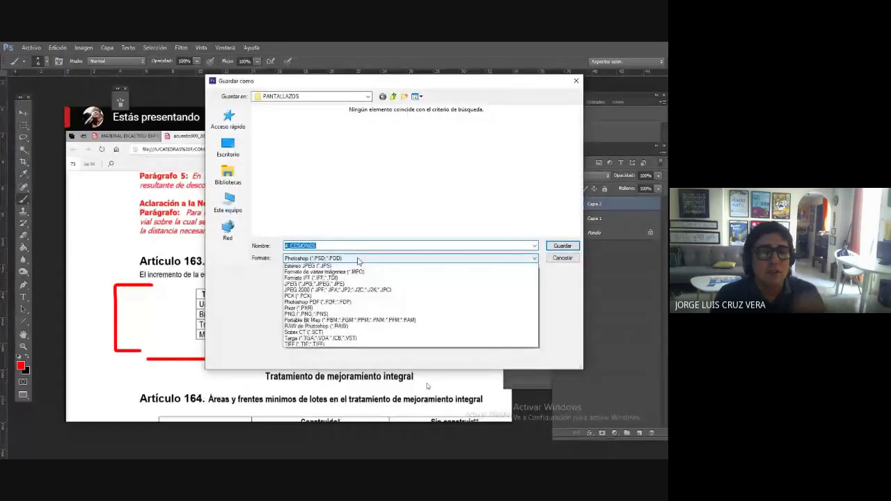
left_click(344, 327)
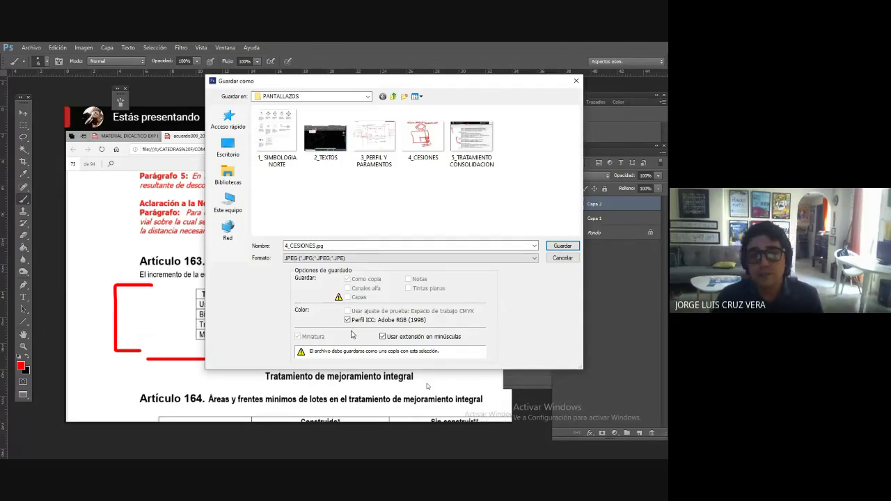
left_click(359, 249)
key("ctrl+a")
type("6")
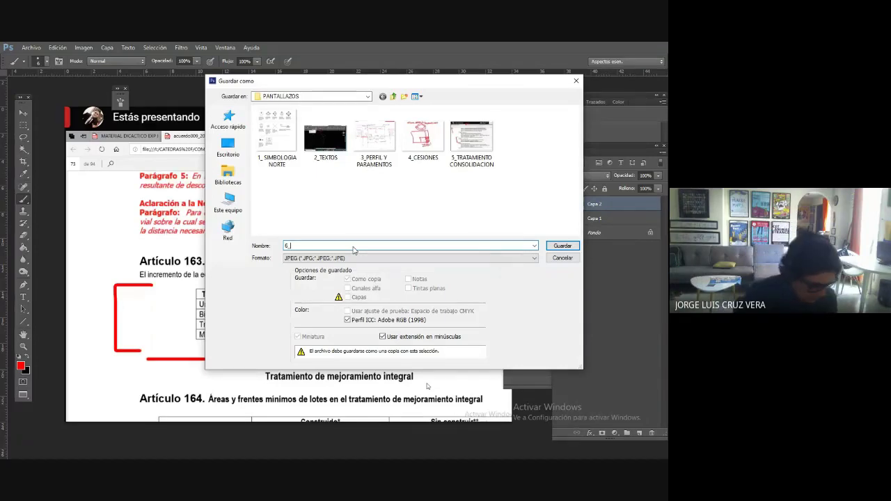
type("TURAS TRATAMIENTO DE CONSOLIDACION")
key("Return")
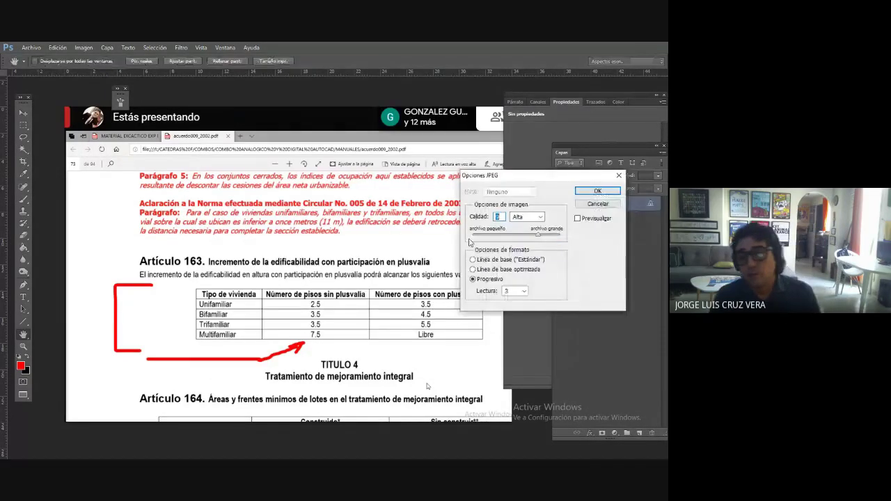
left_click(597, 190)
key("b")
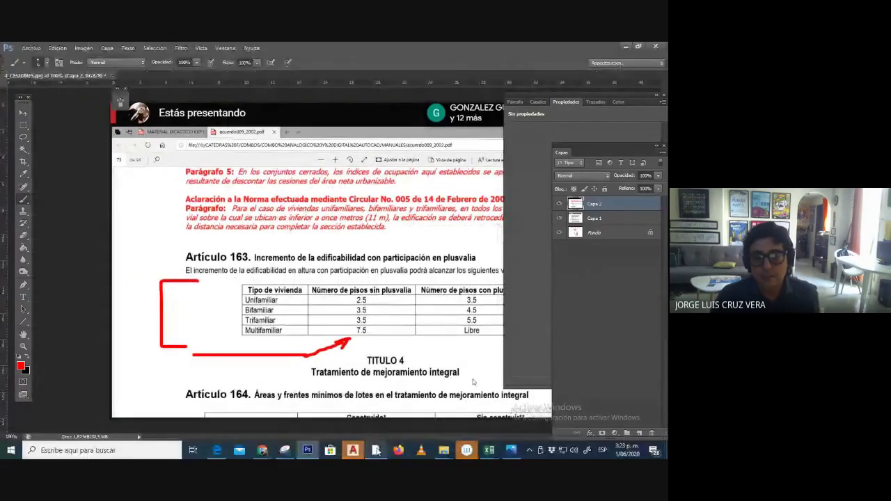
Switch to the LUGAR_MORFOLOGIA_BARRIO IDEAL drawing in AutoCAD and examine the triangular blocks crossed by the red section line.
left_click(353, 451)
scroll(261, 268, "down", 2)
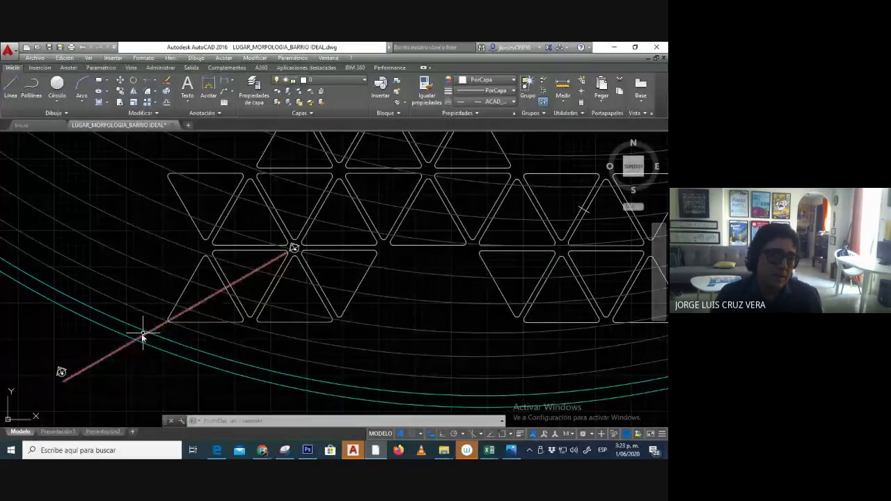
middle_click_drag(207, 287, 247, 285)
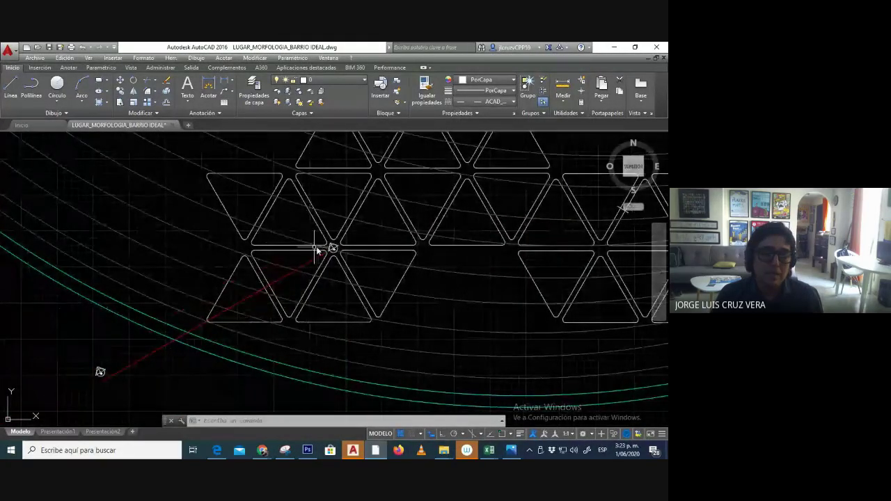
mouse_move(259, 293)
middle_mouse_down()
mouse_move(233, 313)
mouse_move(273, 285)
middle_mouse_up()
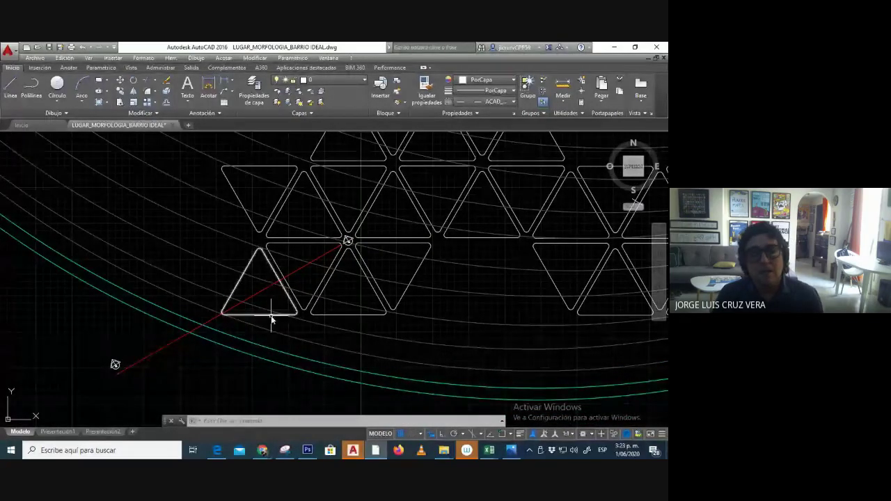
scroll(268, 292, "up", 2)
scroll(268, 290, "down", 2)
middle_click_drag(292, 289, 312, 288)
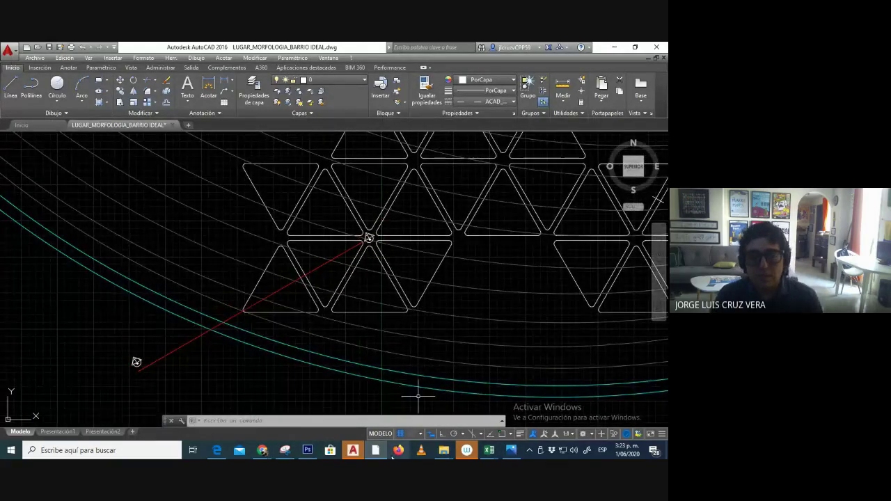
scroll(280, 309, "up", 2)
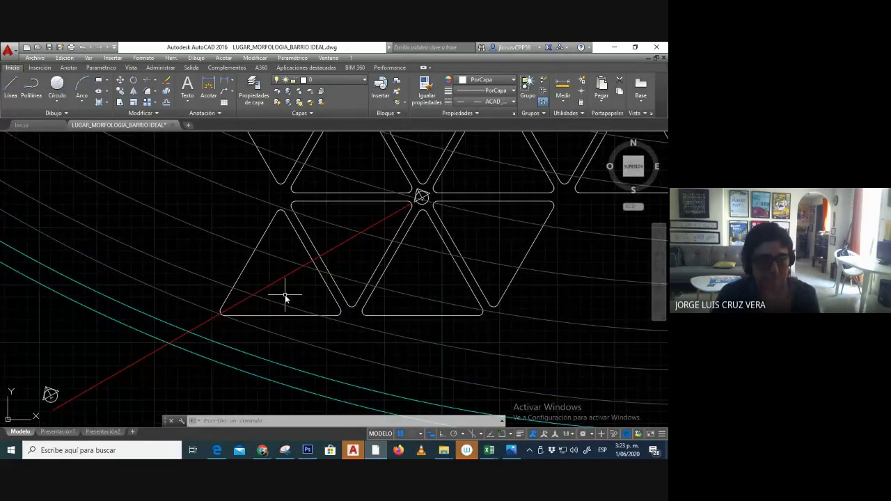
middle_click_drag(285, 298, 295, 297)
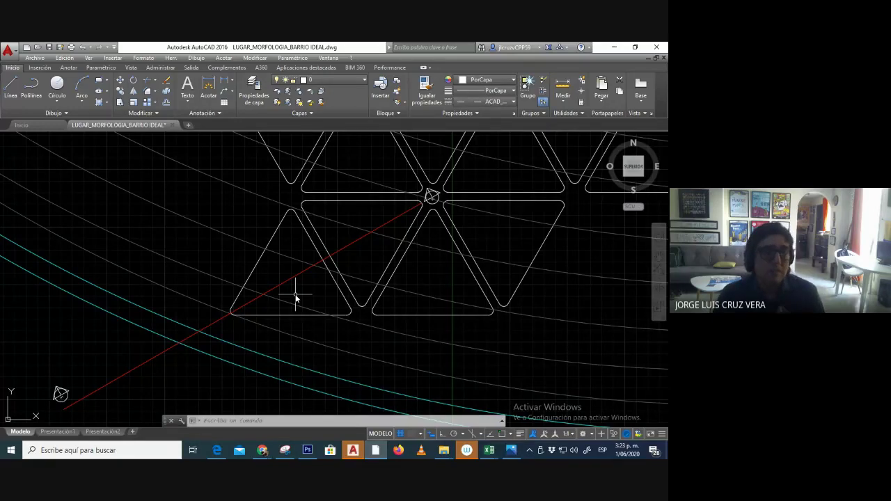
middle_click_drag(295, 298, 288, 308)
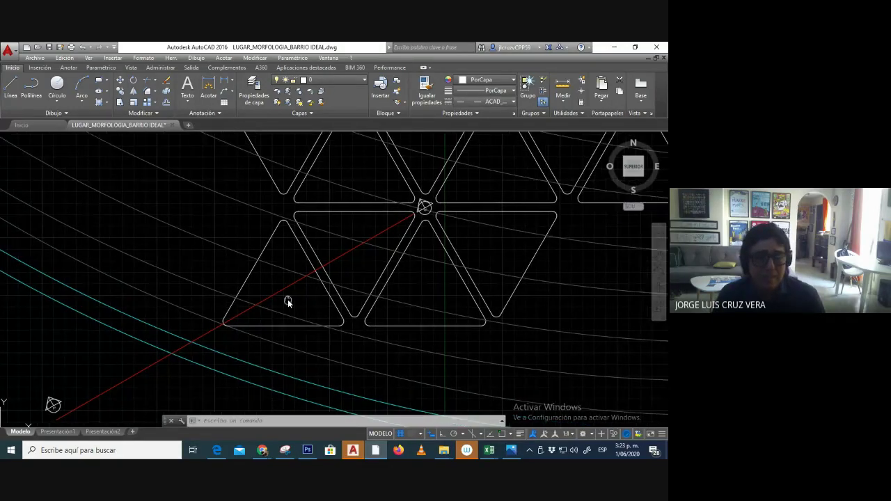
scroll(221, 318, "down", 2)
middle_click_drag(220, 319, 259, 299)
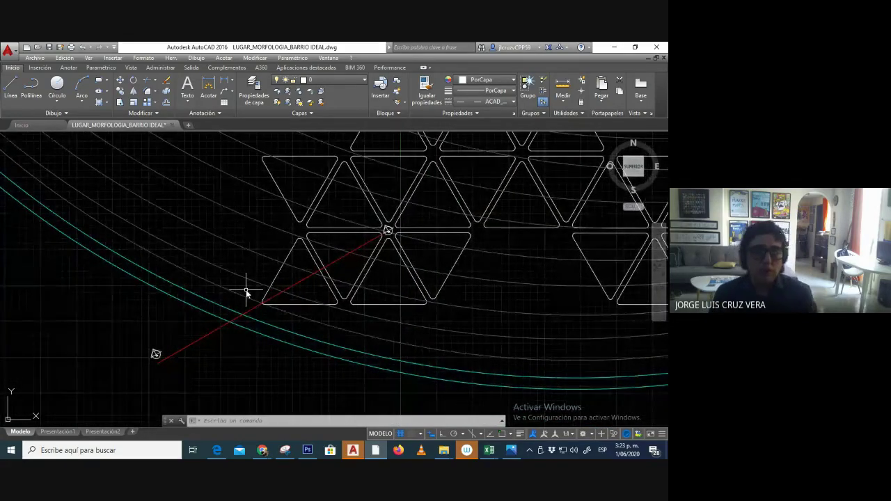
Look through the MATERIAL DIDACTICO PDF in Edge from the CONCEPTOS page to the last page, and return to the AutoCAD drawing.
left_click(221, 452)
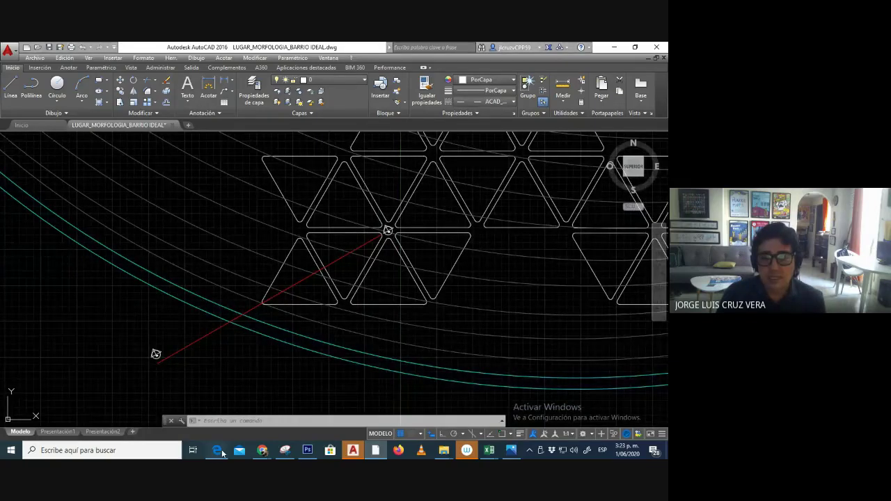
left_click(77, 48)
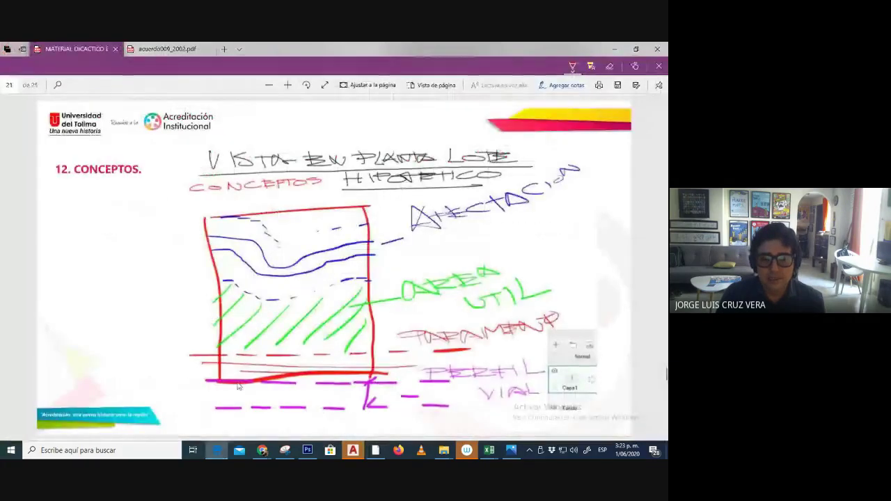
scroll(294, 339, "up", 3)
scroll(300, 336, "down", 11)
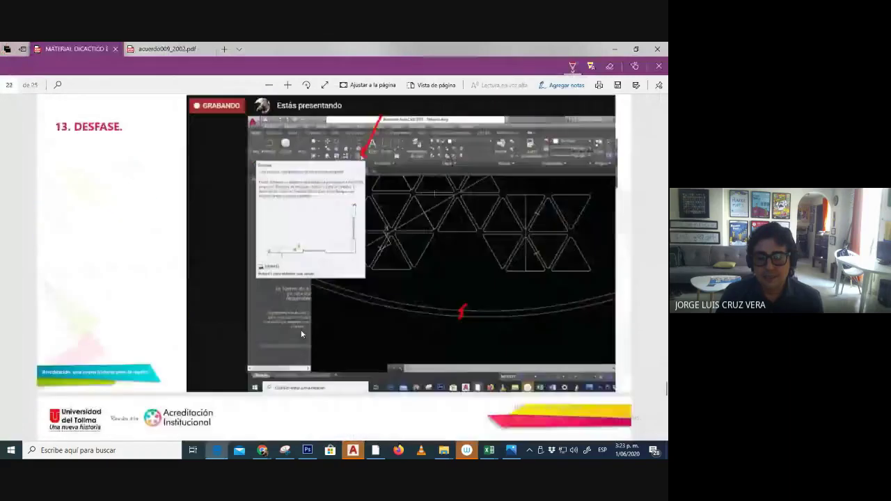
scroll(302, 333, "down", 8)
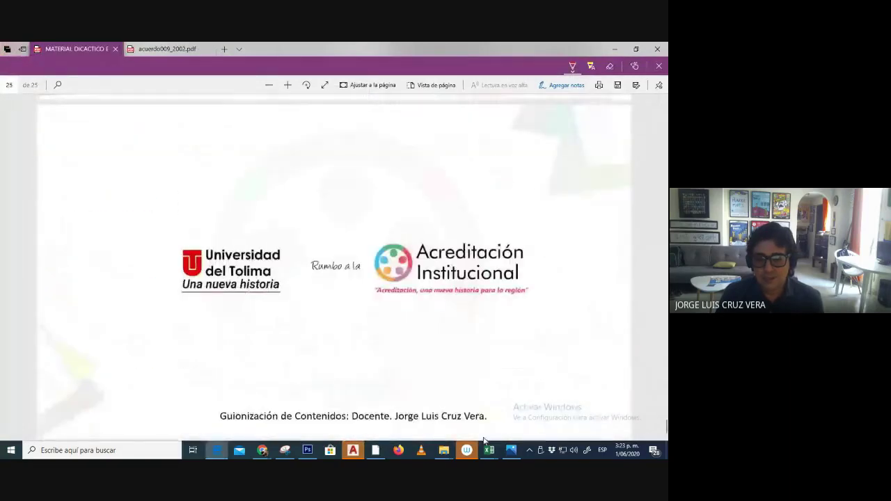
left_click(353, 451)
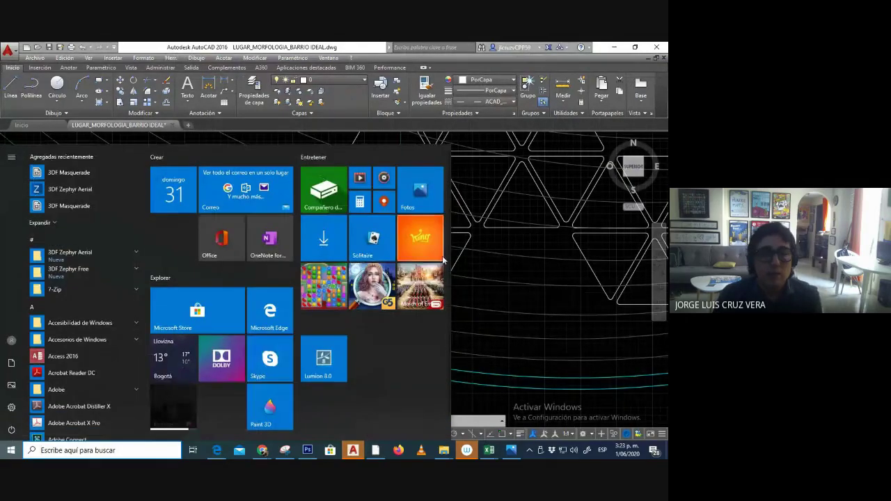
left_click(478, 256)
key("Escape")
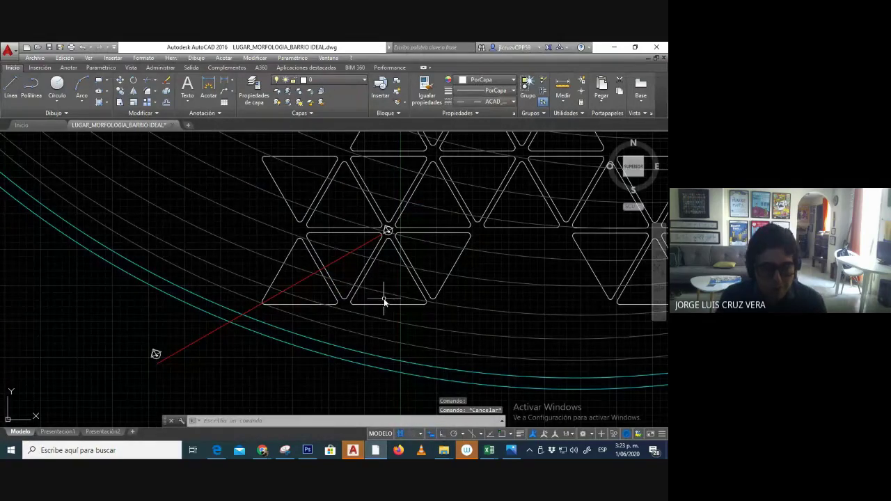
In the MANUALES folder, widen the name column to show full file names and open the MANUAL DETALLADO PARA PLANOS ARQUITECTÓNICOS PDF.
mouse_move(443, 451)
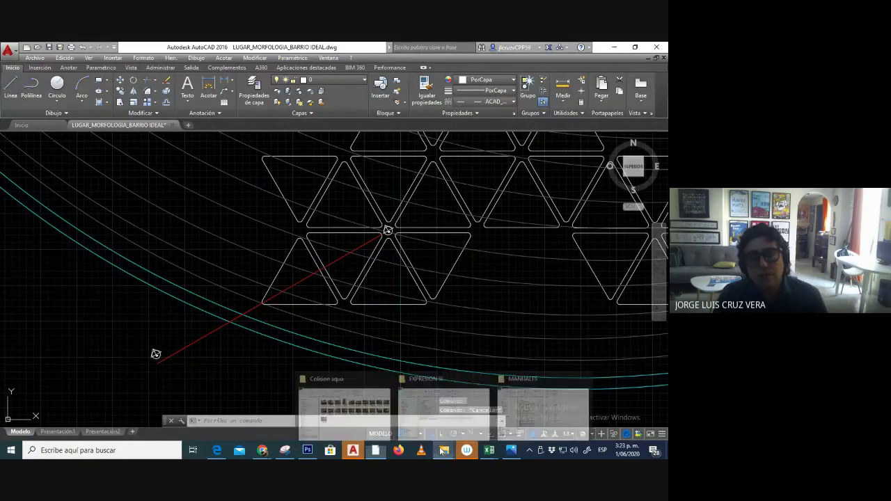
left_click(543, 409)
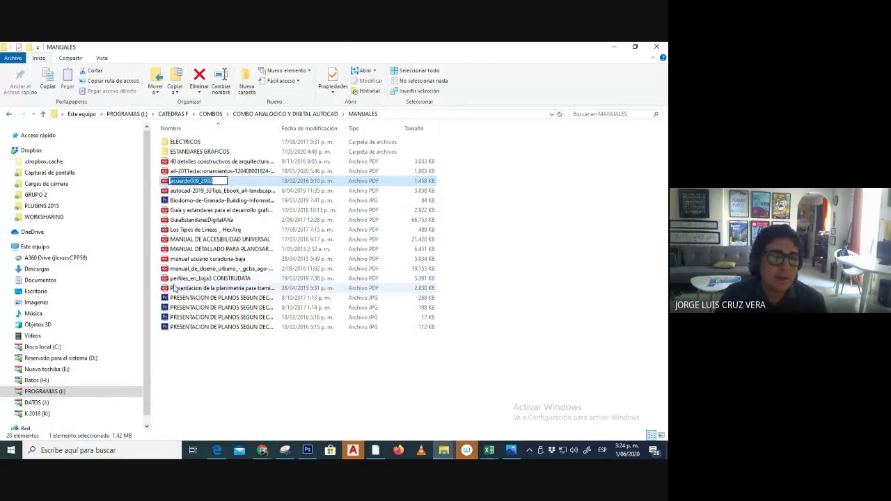
left_click(174, 288)
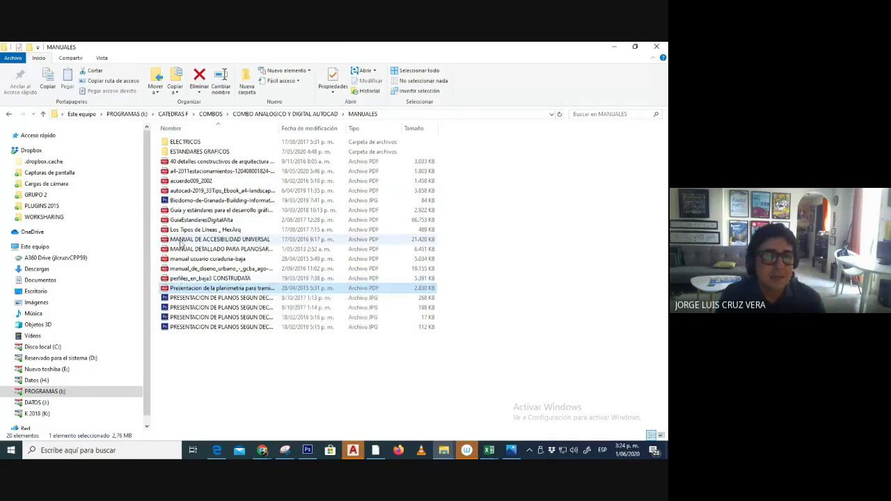
left_click(193, 212)
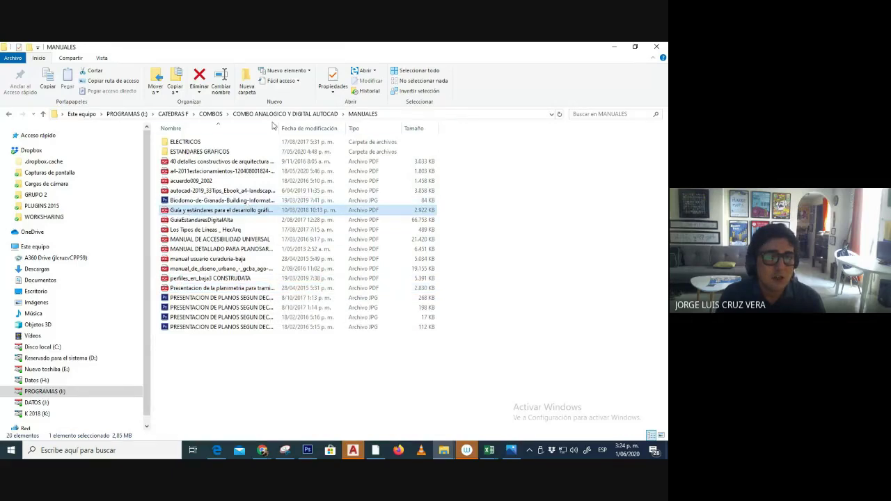
left_click_drag(277, 130, 451, 130)
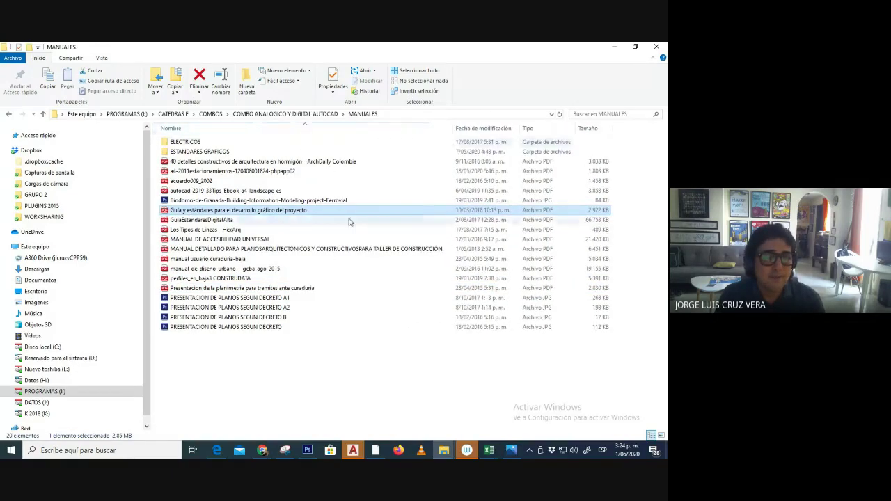
left_click(330, 250)
double_click(330, 250)
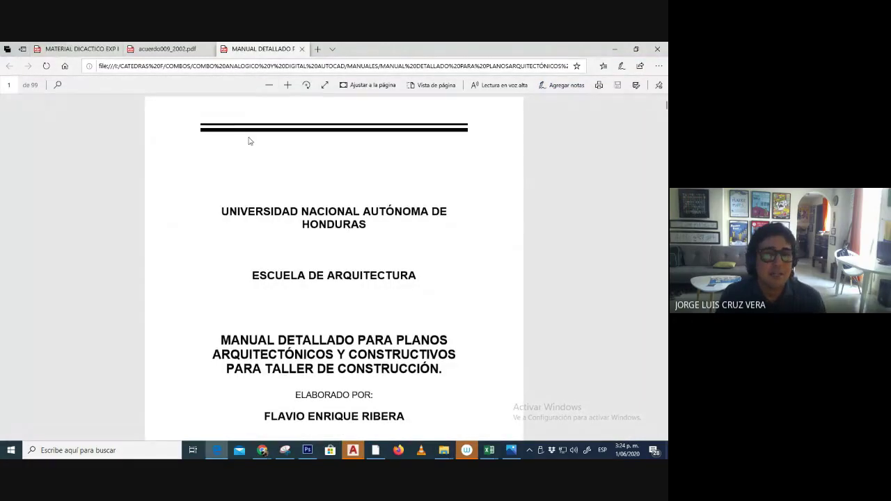
Browse the manual from its index through the topography plans to section 102, PERFILES DE TOPOGRAFÍA EXISTENTE, and enlarge the profile example.
scroll(280, 213, "down", 5)
scroll(283, 219, "down", 1)
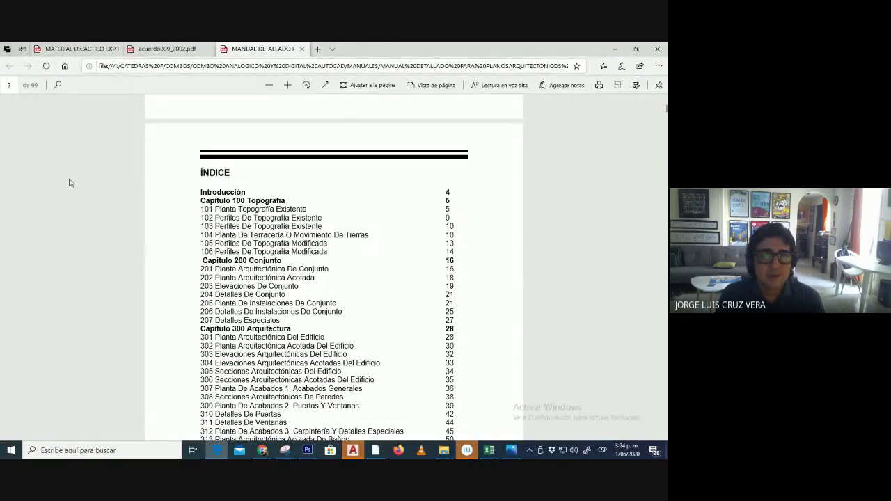
scroll(287, 243, "down", 20)
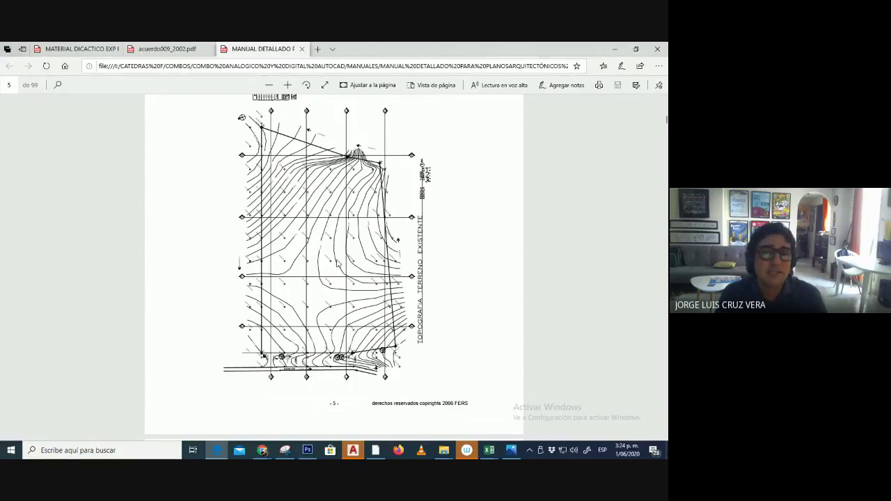
scroll(337, 268, "down", 10)
scroll(334, 274, "down", 10)
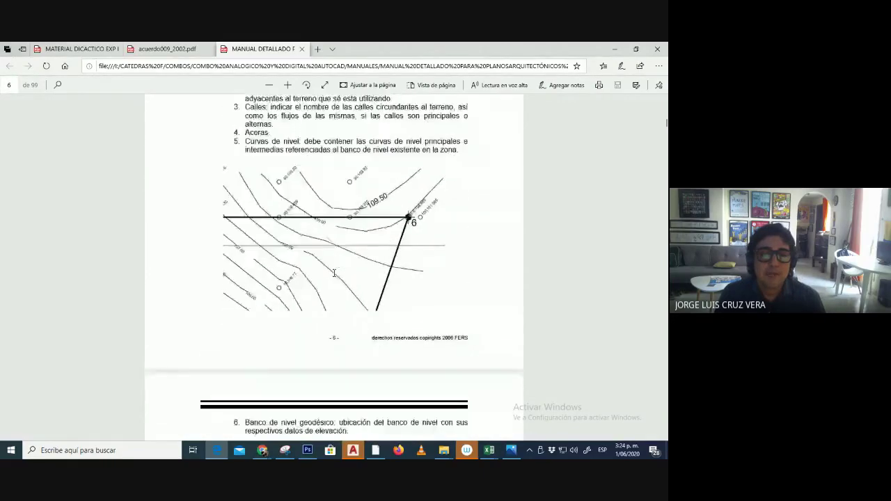
scroll(334, 277, "down", 10)
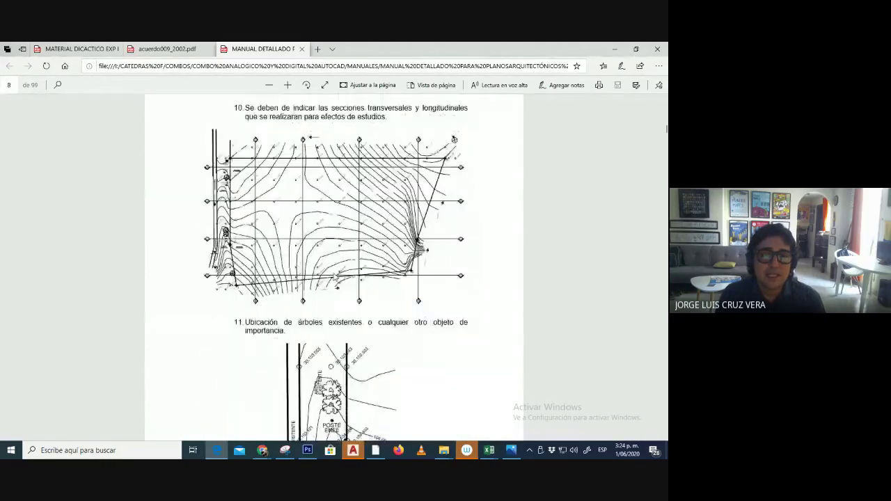
scroll(334, 273, "up", 5, "ctrl")
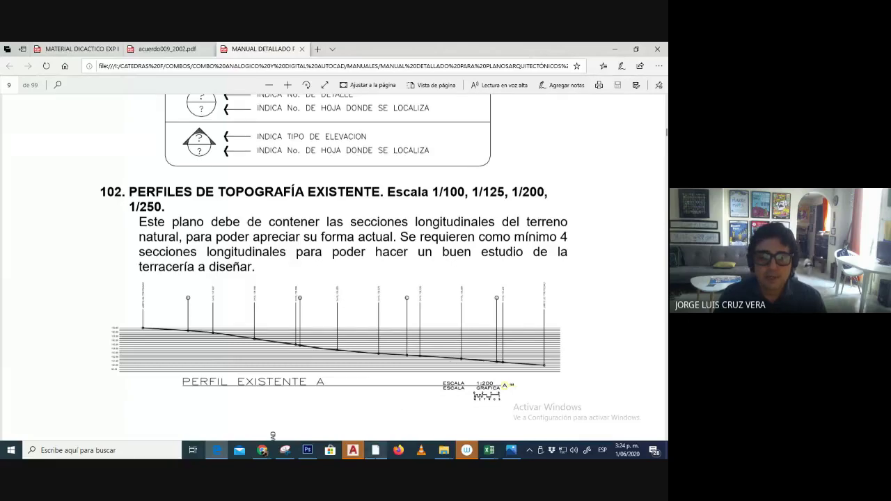
Switch to the AutoCAD neighbourhood drawing and examine where the red section line crosses the contour lines and triangular blocks.
left_click(353, 450)
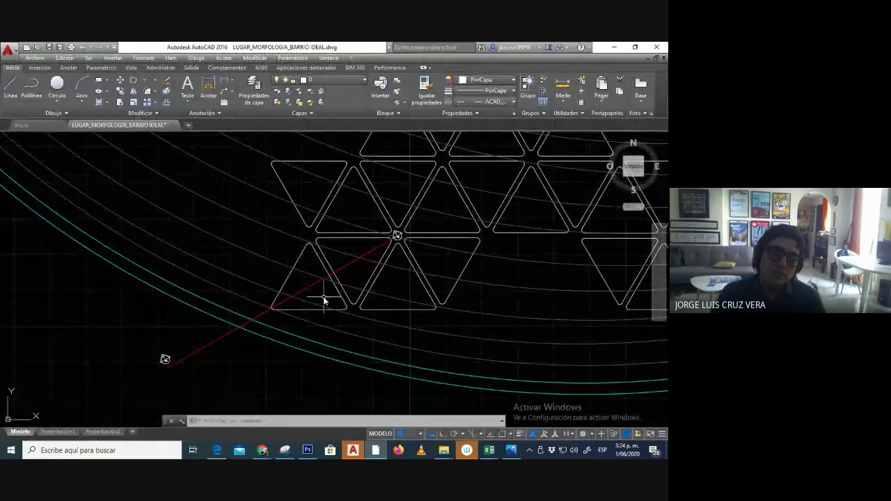
scroll(321, 300, "down", 2)
scroll(296, 272, "up", 2)
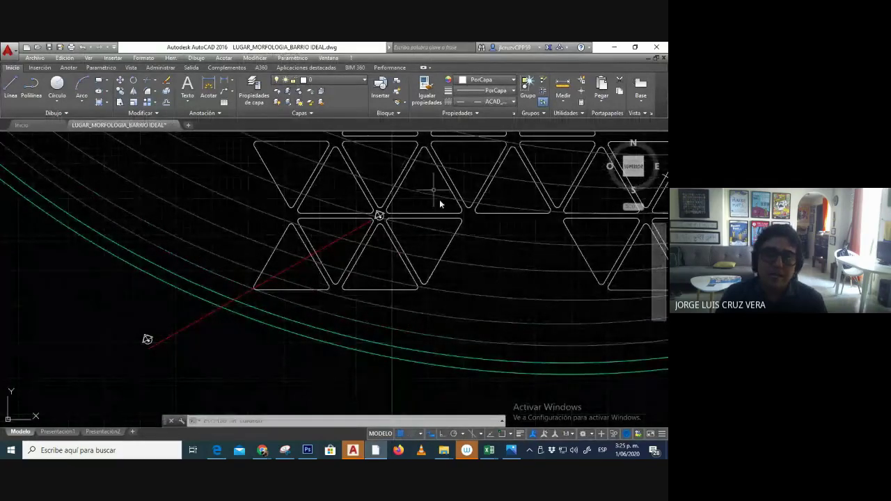
scroll(278, 258, "up", 2)
scroll(312, 298, "down", 2)
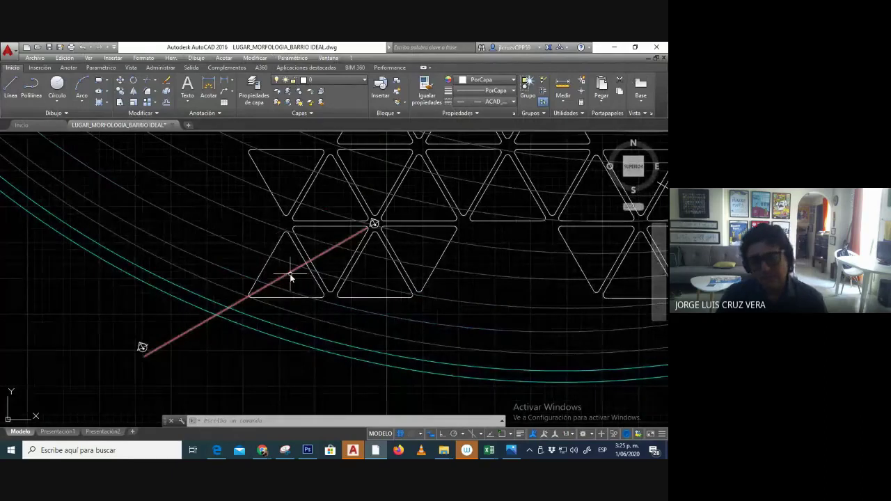
key("Escape")
key("Escape")
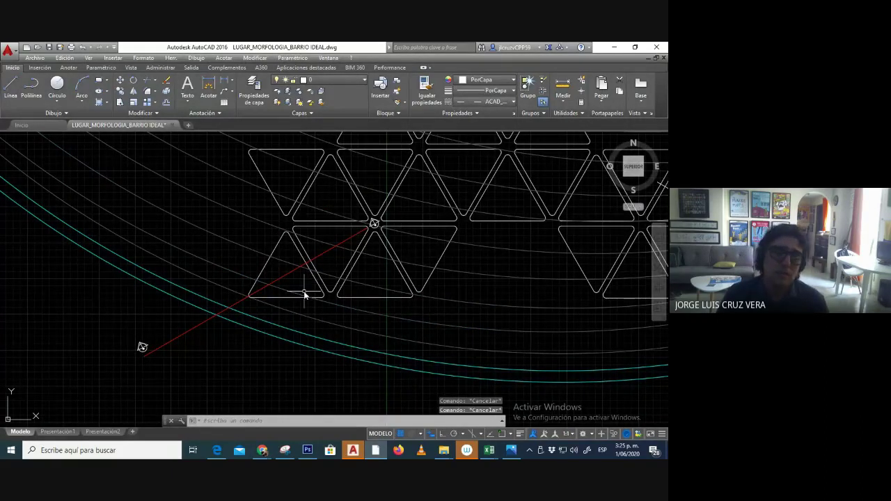
middle_click_drag(241, 293, 256, 293)
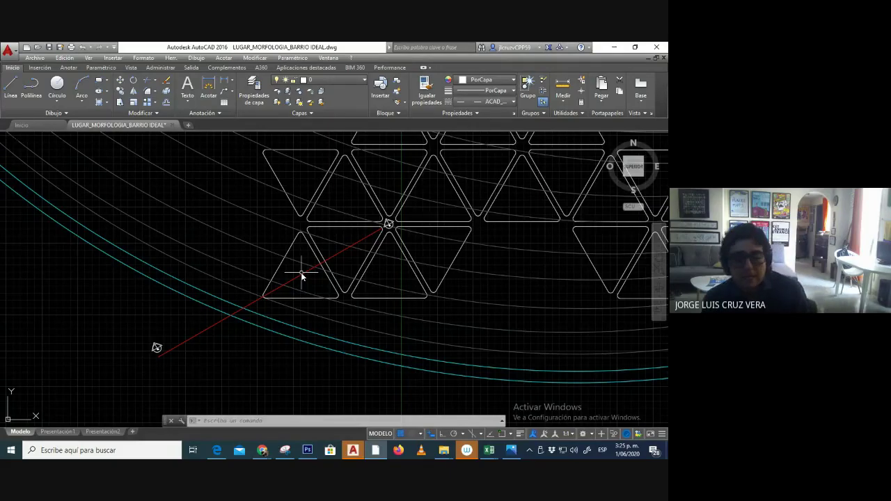
scroll(309, 274, "down", 4)
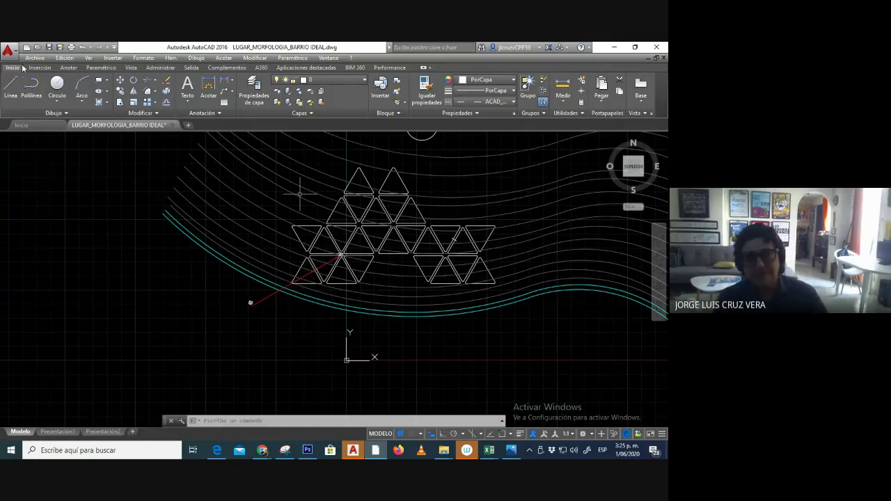
Align the user coordinate system to the red section line using the SCP command's Objeto option.
scroll(350, 280, "up", 2)
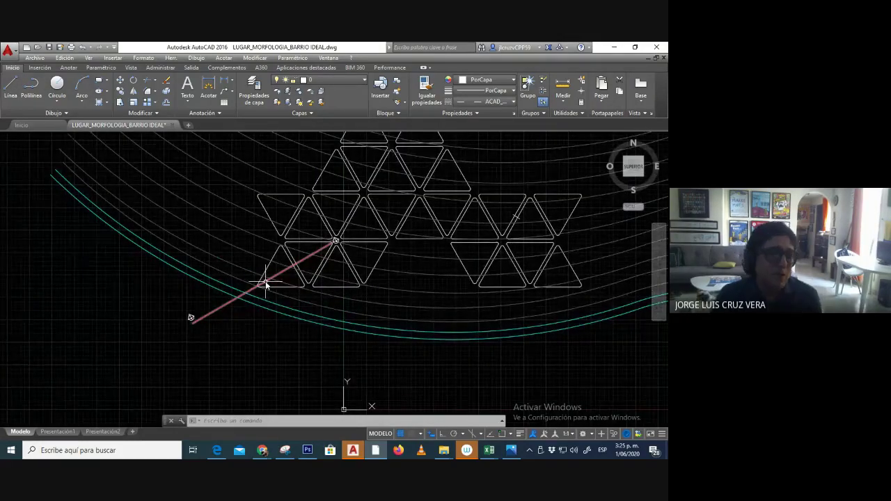
scroll(270, 284, "up", 2)
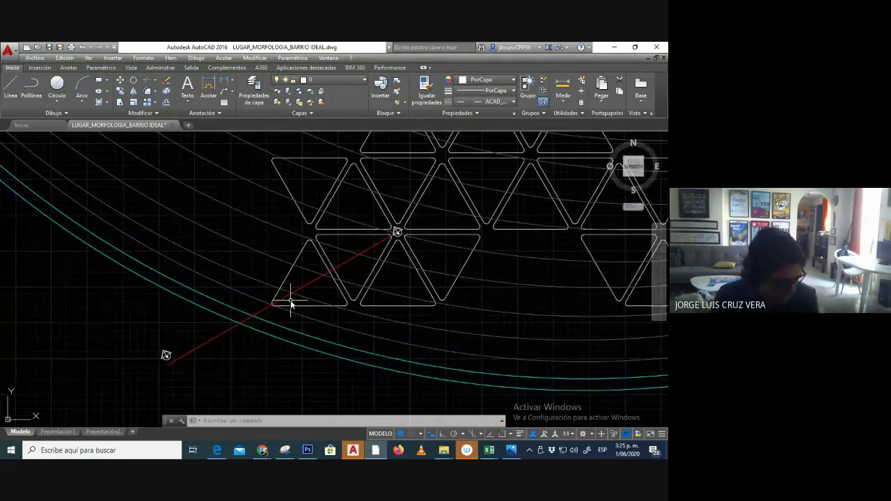
type("sc")
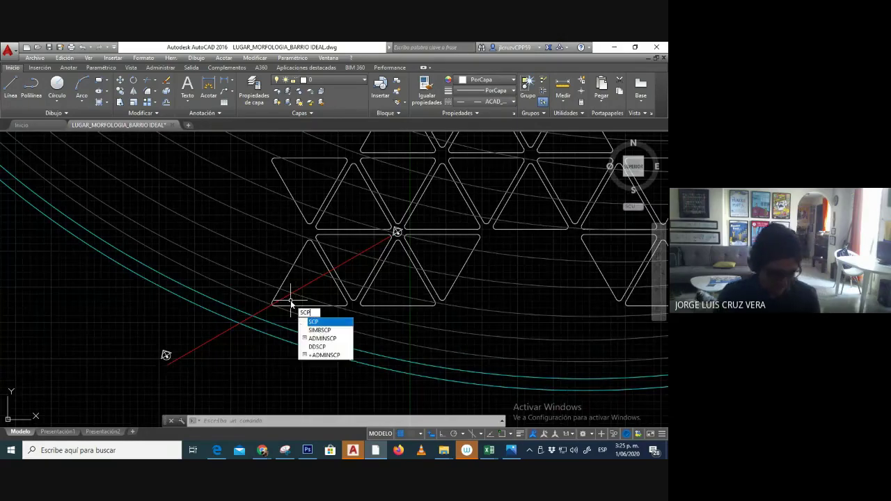
key("Return")
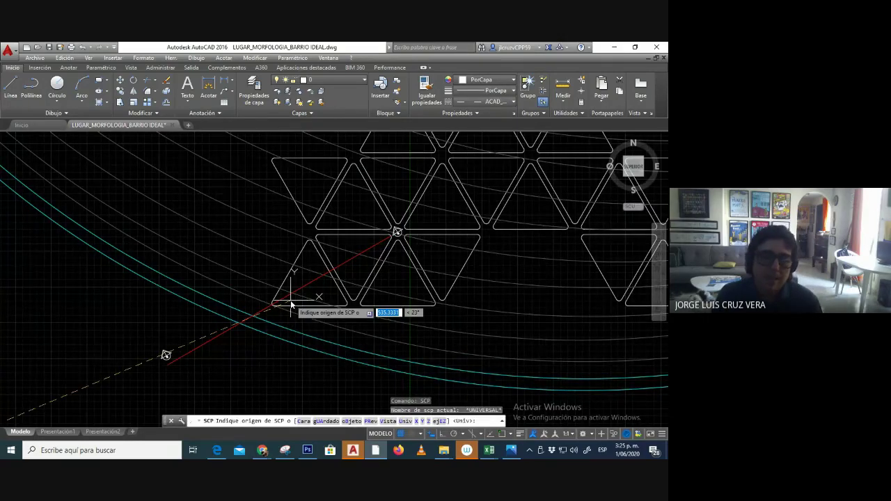
type("o")
key("Return")
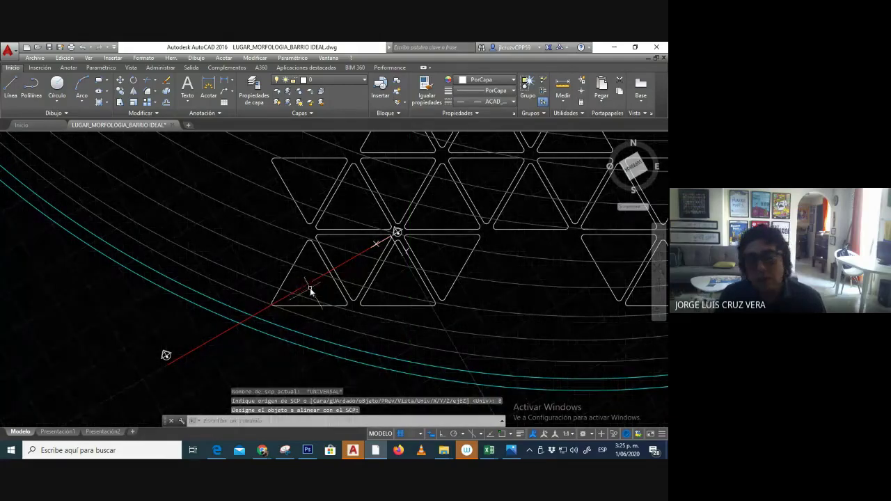
scroll(310, 285, "up", 3)
scroll(337, 278, "down", 2)
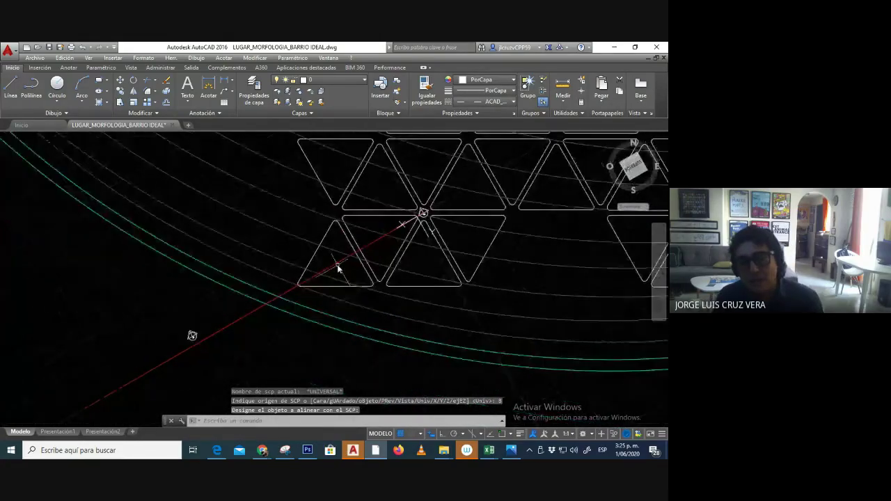
left_click(270, 292)
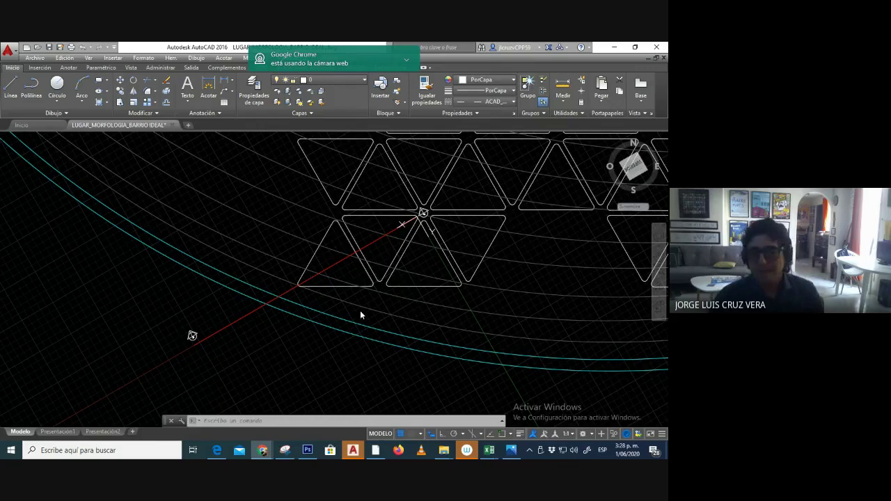
scroll(372, 308, "down", 2)
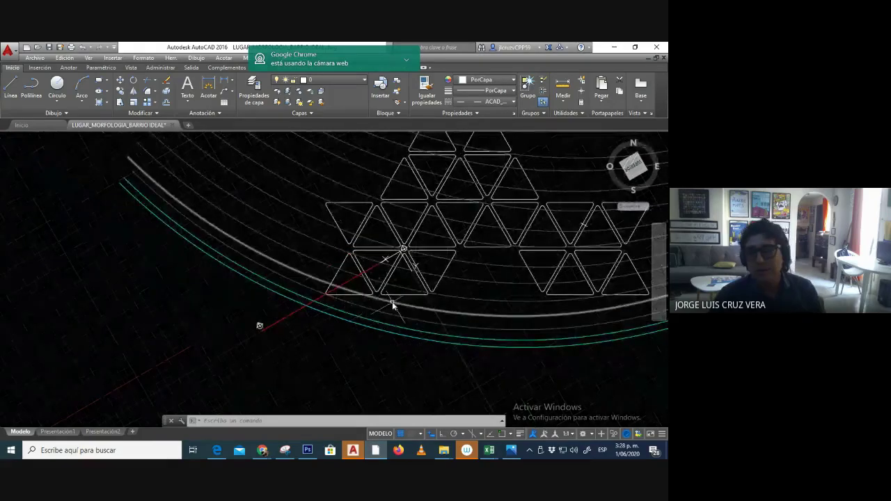
key("Escape")
key("Escape")
scroll(407, 265, "up", 2)
middle_click_drag(356, 295, 383, 297)
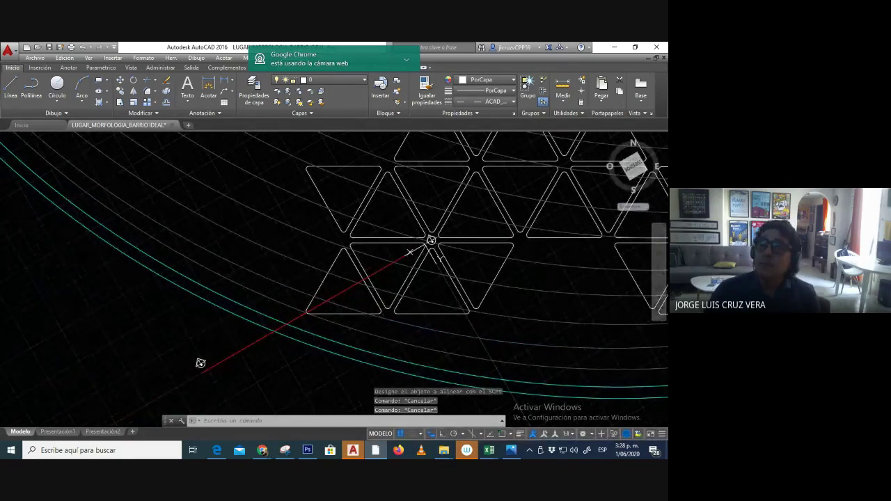
Compare the red section line in the drawing with the manual's PERFIL EXISTENTE A example, switching between the PDF and AutoCAD.
middle_click_drag(415, 355, 414, 342)
scroll(348, 318, "down", 2)
scroll(291, 315, "up", 4)
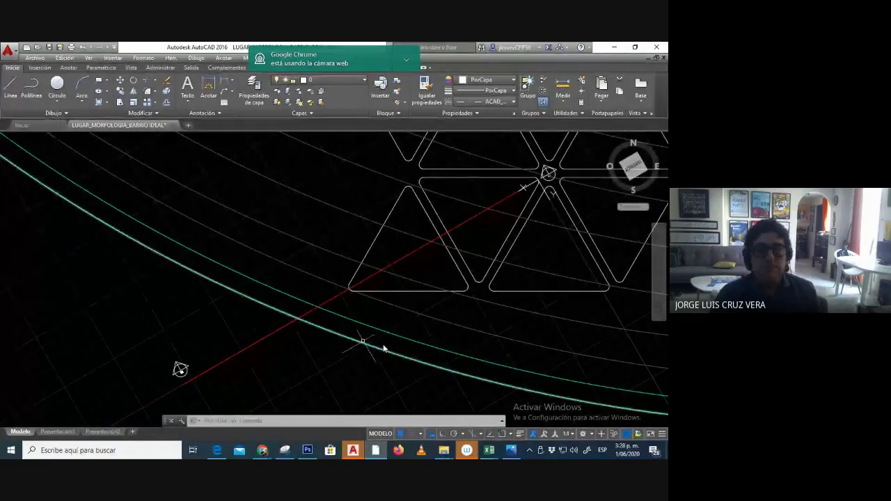
scroll(299, 331, "down", 2)
middle_click_drag(329, 341, 322, 337)
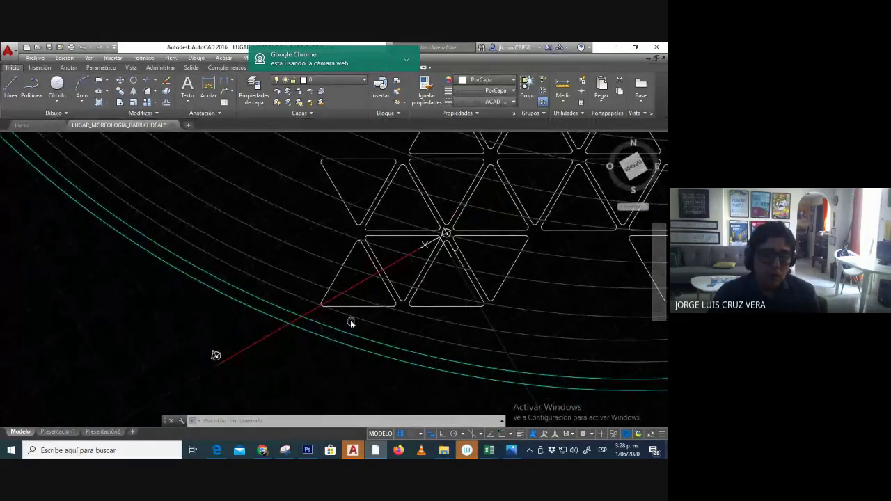
left_click(215, 451)
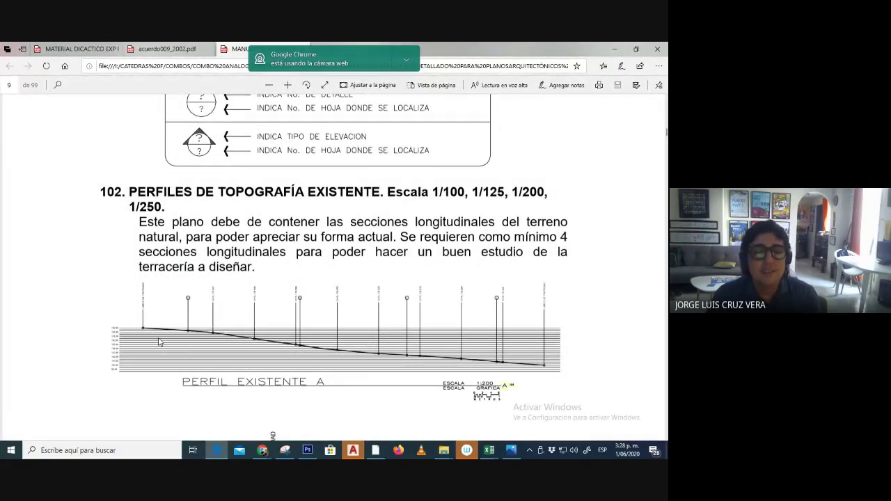
left_click(289, 88)
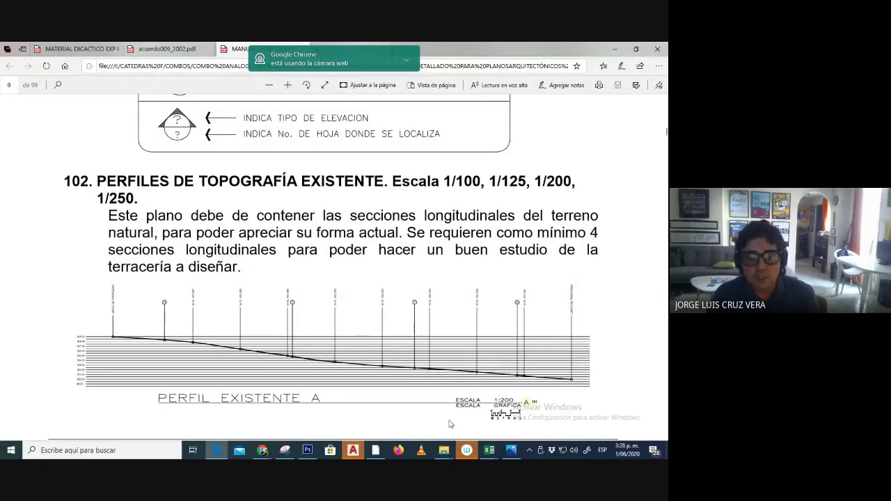
left_click(375, 451)
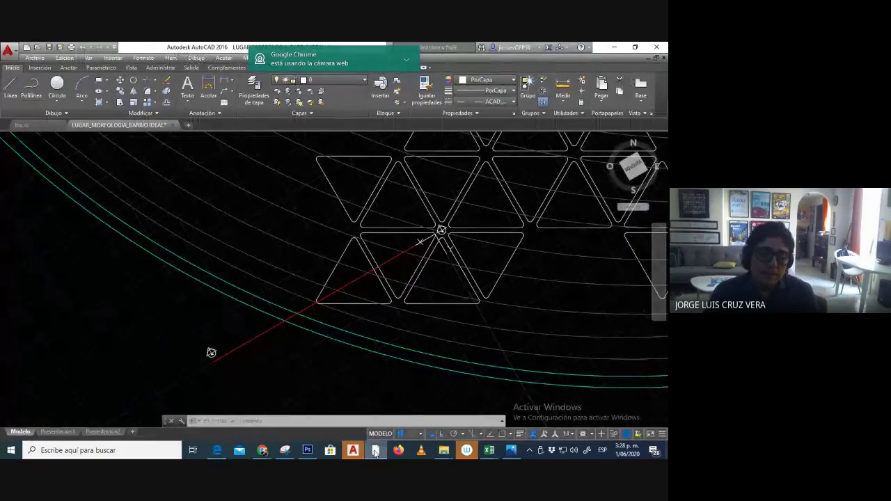
left_click(224, 453)
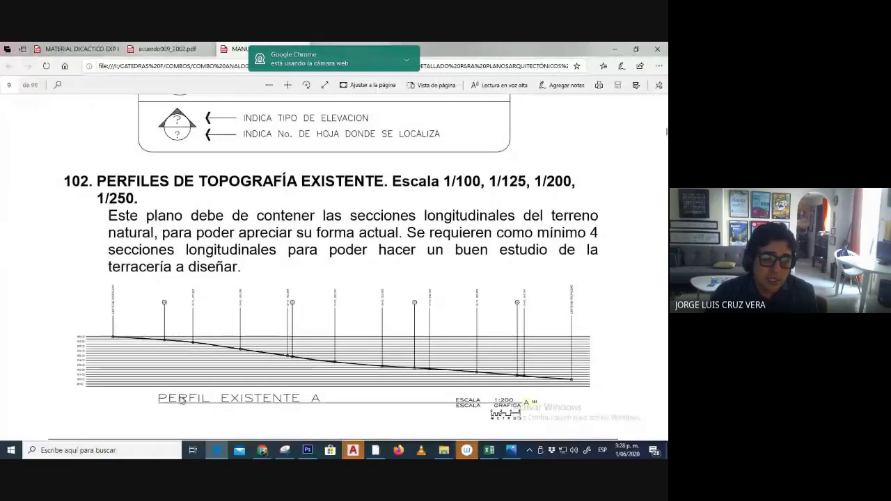
left_click(377, 451)
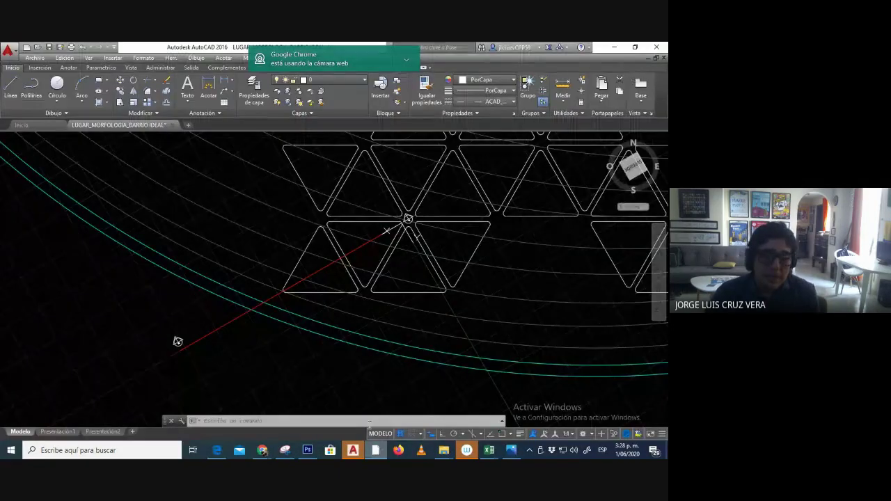
left_click(657, 387)
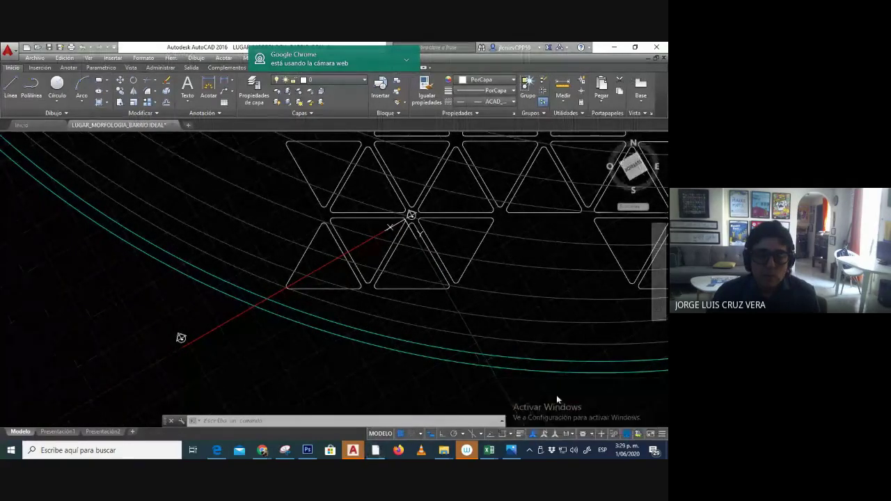
middle_click_drag(273, 311, 281, 308)
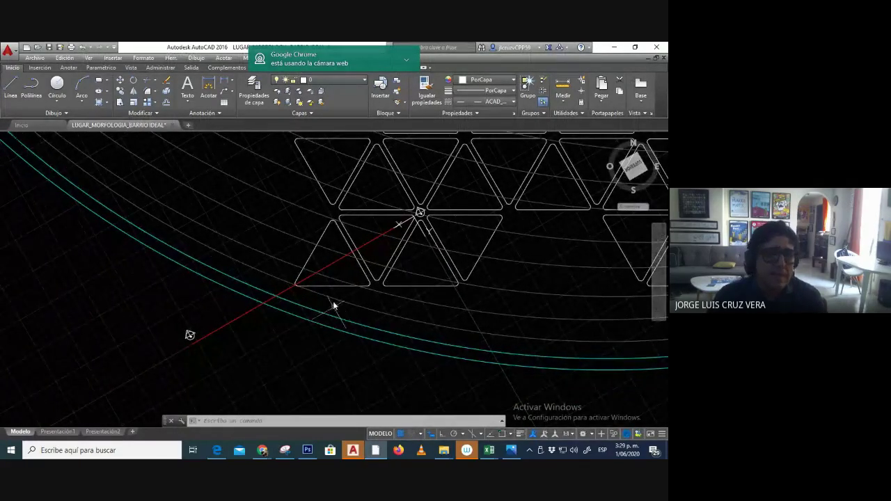
Copy the red section line perpendicular to itself with ortho on, placing the copy about 374 units away, below the cyan curves.
left_click(123, 93)
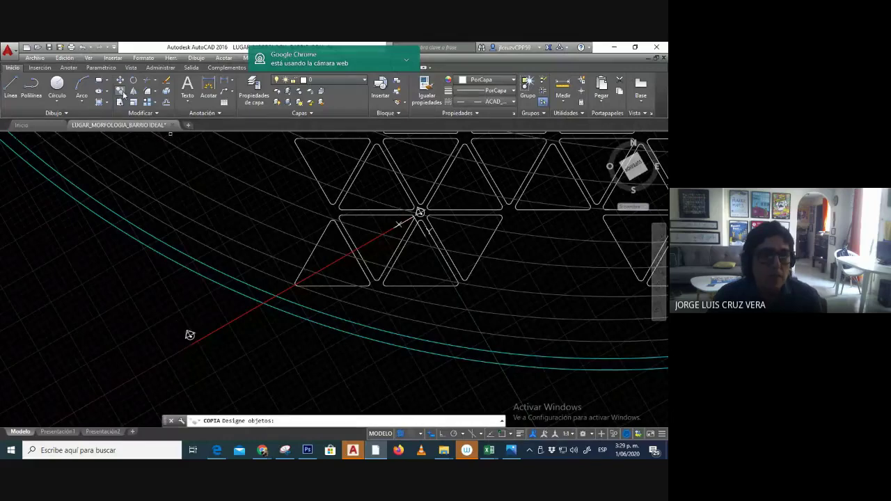
left_click(279, 295)
key("Return")
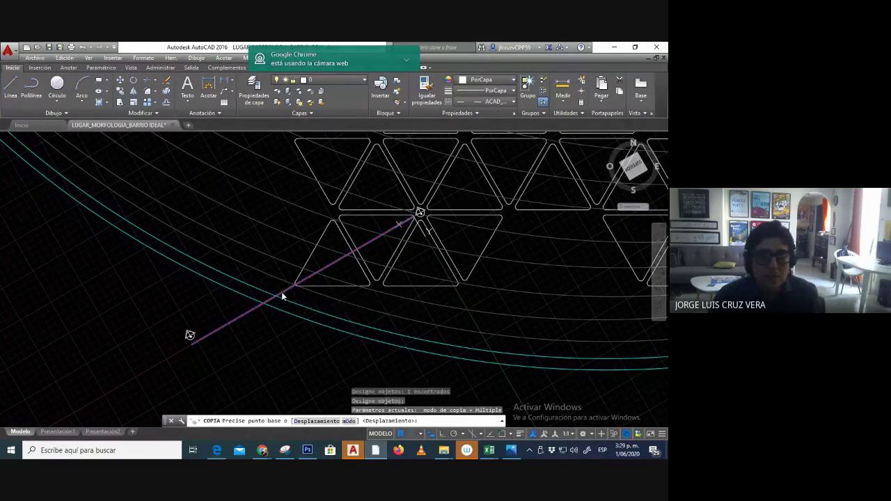
left_click(281, 296)
scroll(284, 293, "down", 4)
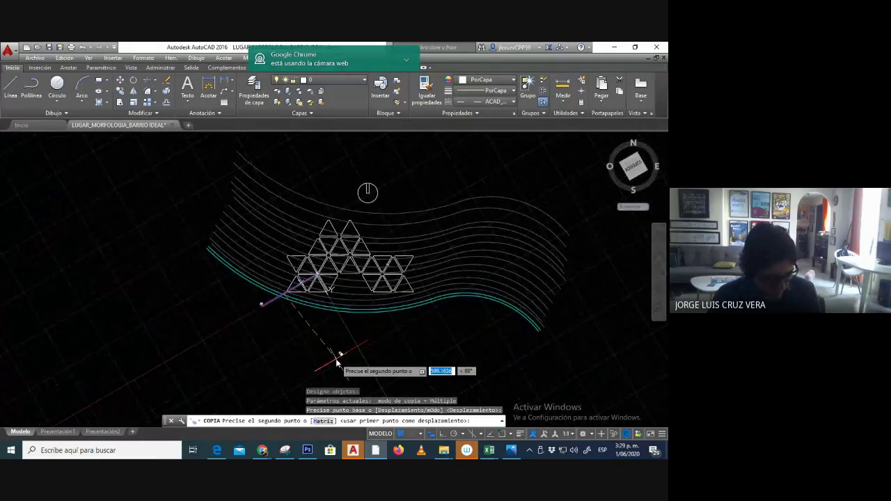
key("F8")
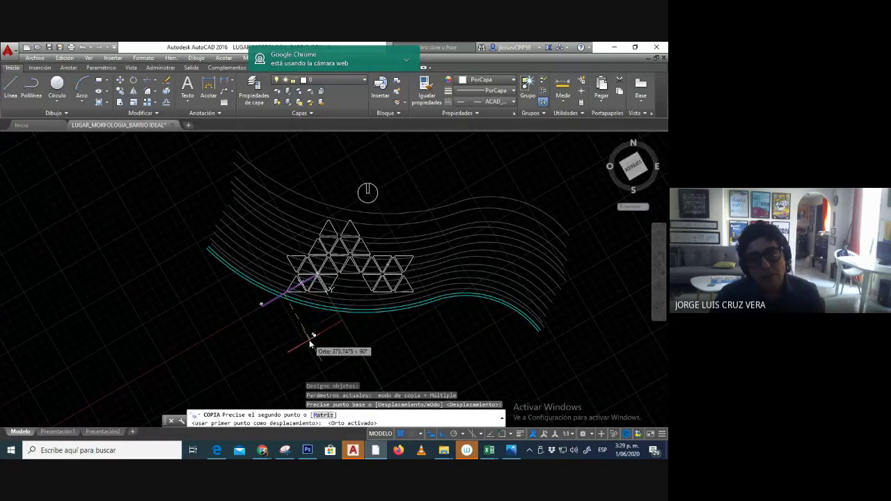
left_click(311, 341)
key("Escape")
scroll(317, 318, "up", 5)
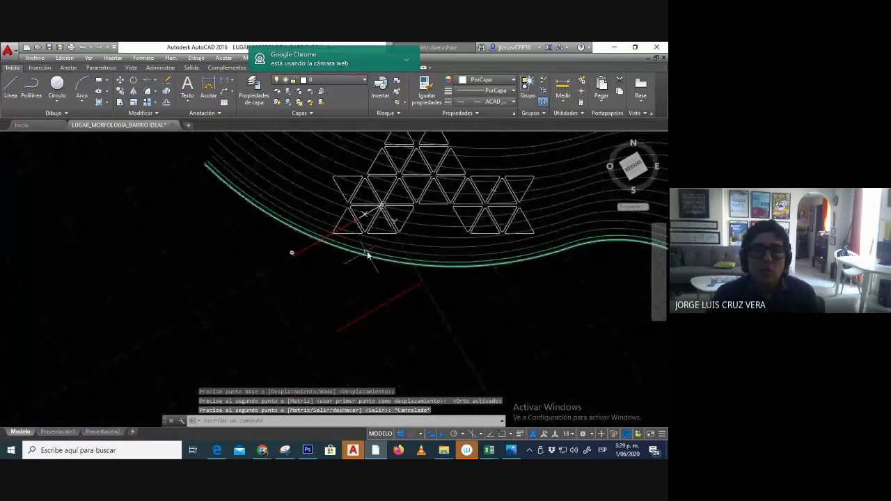
middle_click_drag(364, 269, 341, 284)
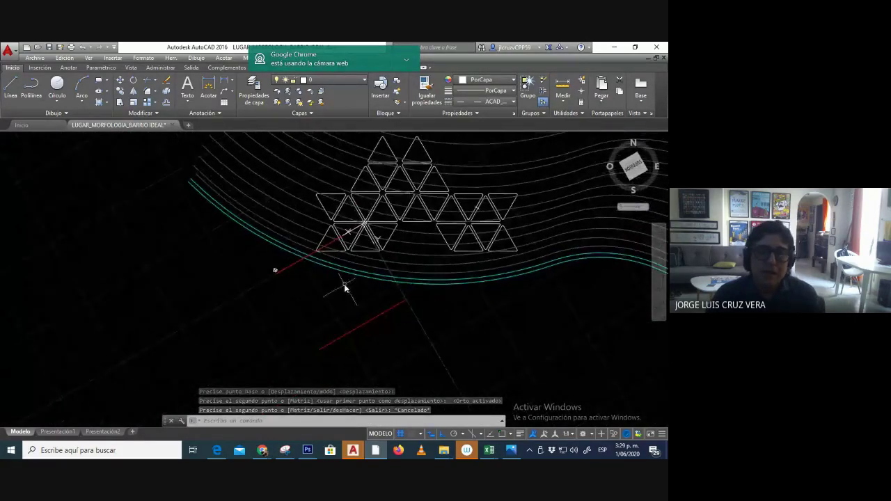
Examine the copied section line's position relative to the original line, the contour lines and the triangular blocks.
left_click(162, 150)
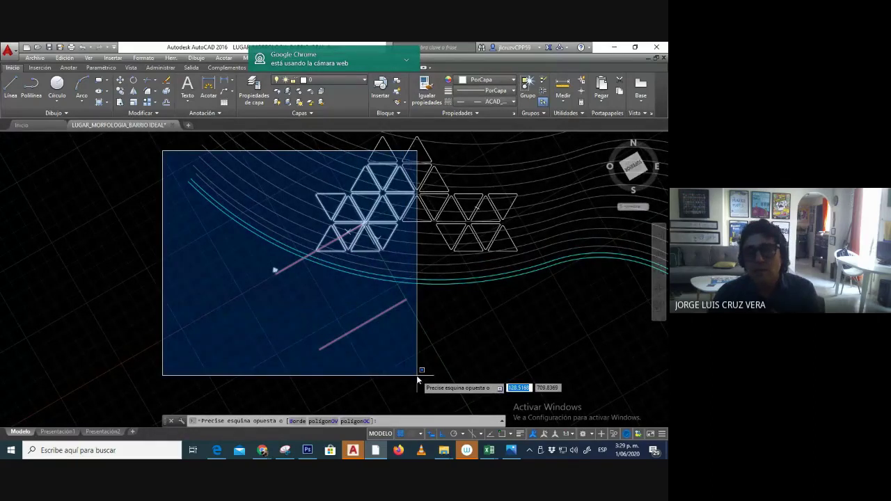
key("Escape")
scroll(309, 282, "up", 3)
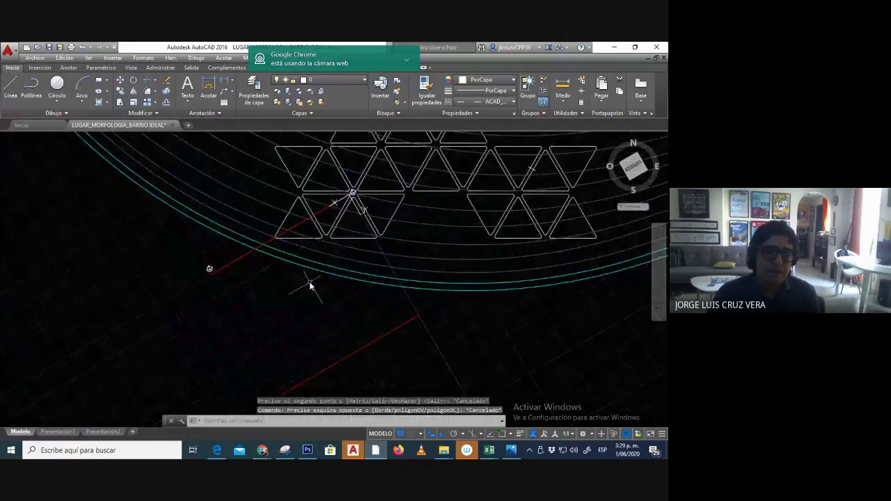
middle_click_drag(314, 285, 295, 269)
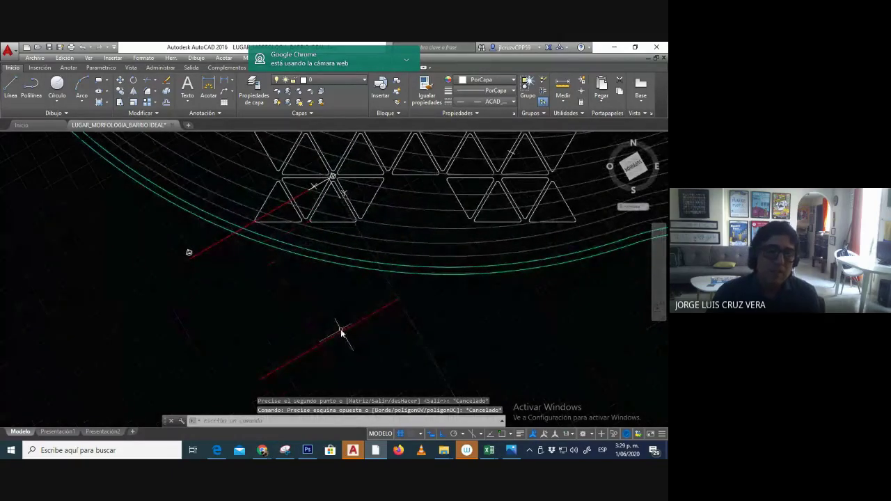
mouse_move(387, 309)
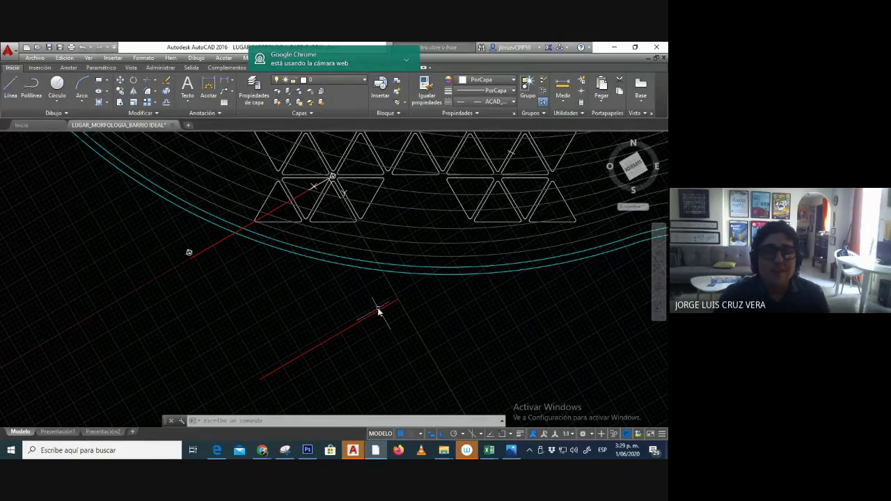
mouse_move(381, 311)
middle_mouse_down()
mouse_move(373, 326)
mouse_move(369, 314)
middle_mouse_up()
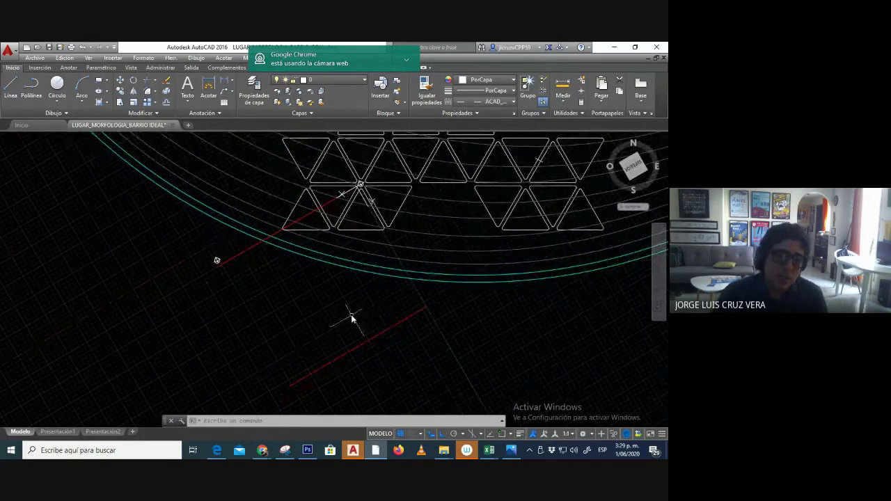
scroll(347, 230, "up", 2)
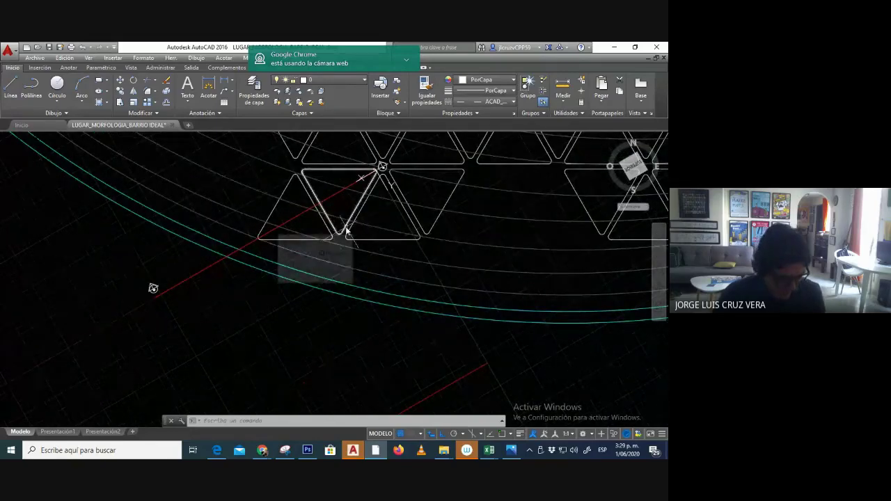
type("l")
key("Return")
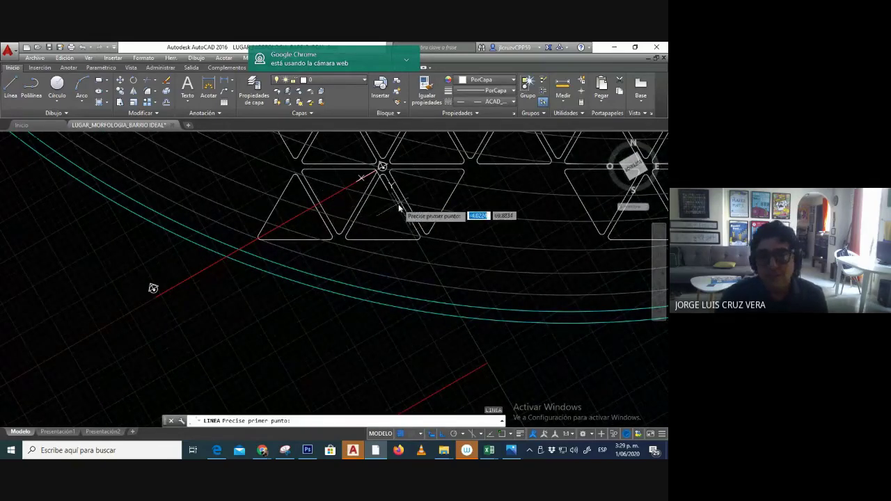
key("Escape")
Examine where the original section line crosses the contour lines, the cyan curves and the triangular block edges, compared with its copy.
scroll(399, 207, "down", 2)
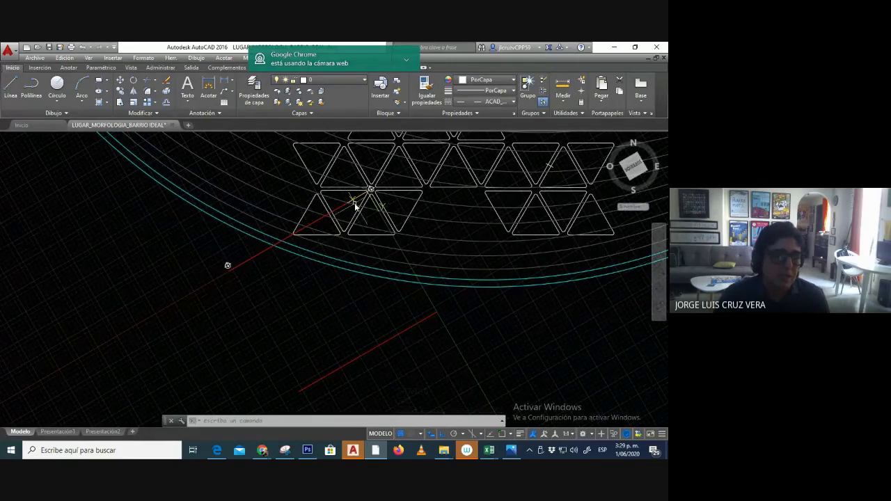
middle_click_drag(339, 219, 304, 256)
scroll(303, 256, "up", 2)
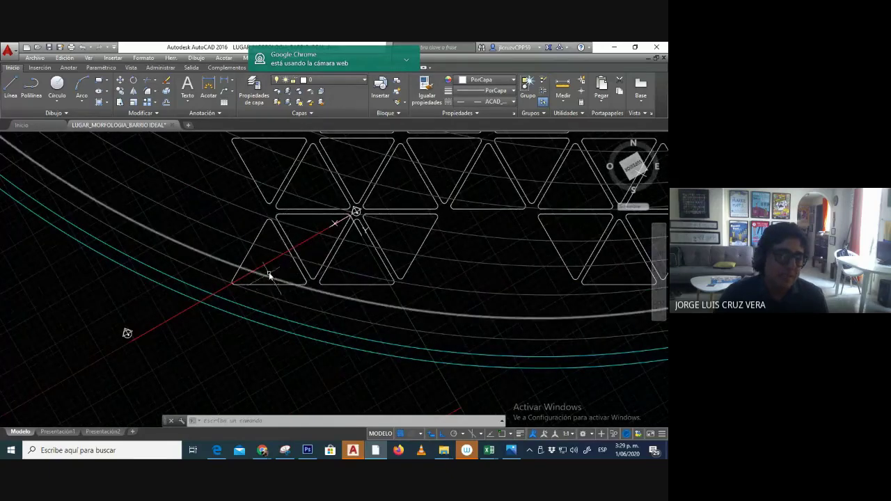
middle_click_drag(209, 311, 185, 295)
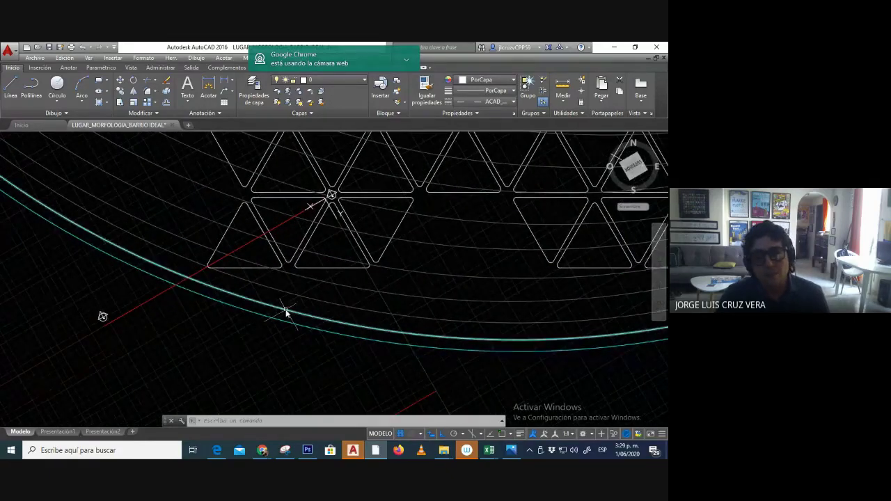
scroll(285, 313, "down", 2)
middle_click_drag(285, 309, 289, 253)
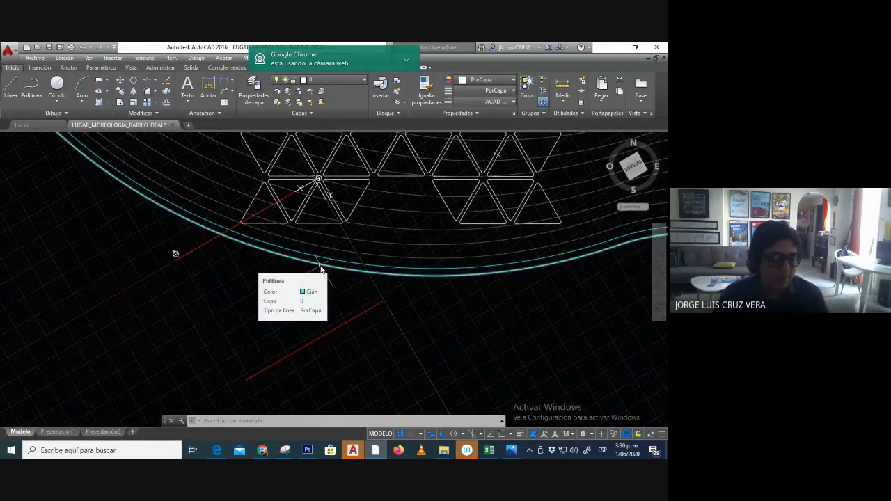
middle_click_drag(307, 268, 339, 294)
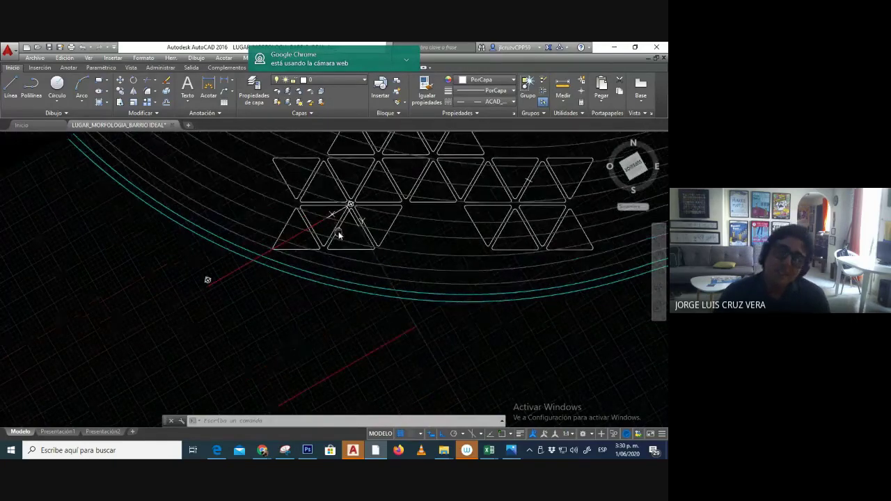
scroll(322, 208, "up", 4)
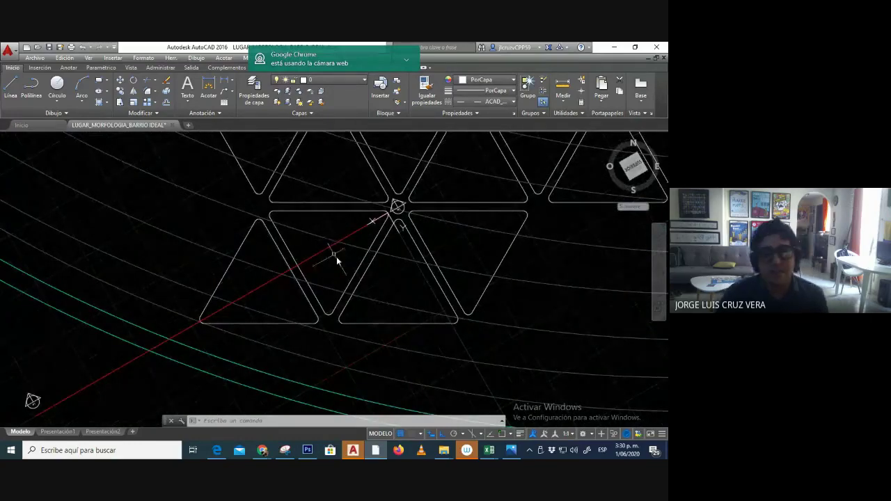
scroll(355, 278, "down", 2)
scroll(376, 252, "down", 3)
scroll(376, 250, "up", 1)
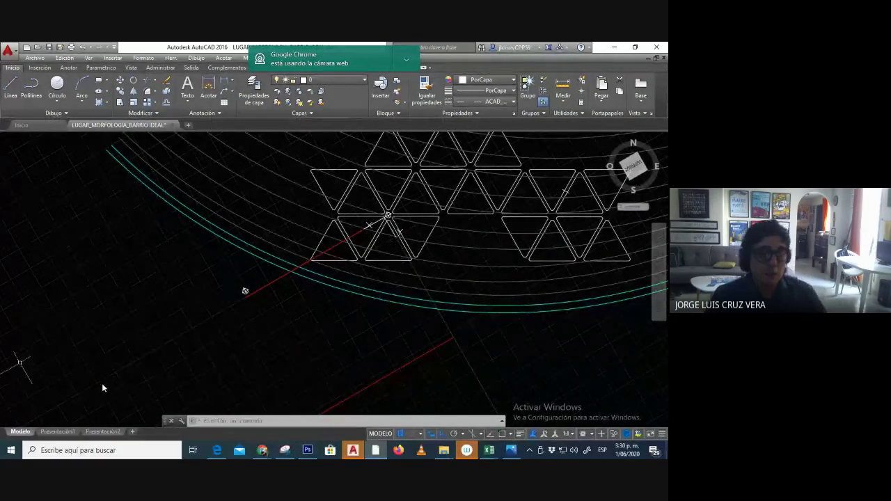
middle_click_drag(358, 318, 312, 313)
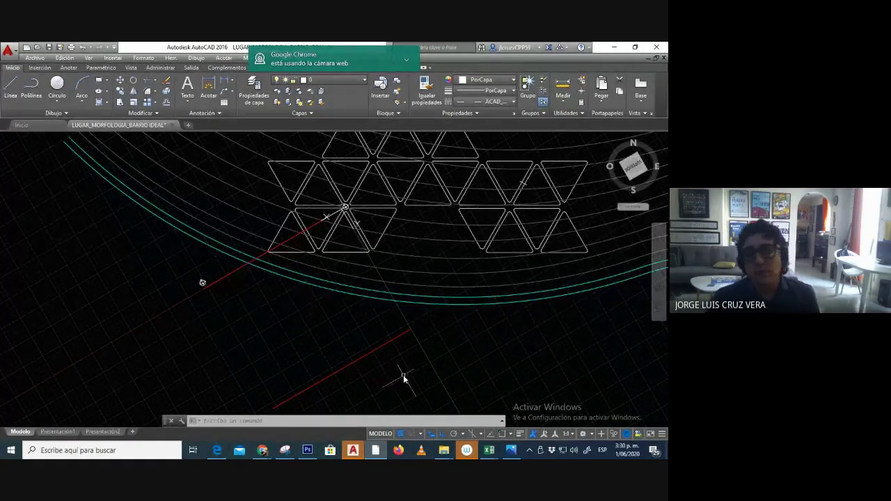
Restore the world coordinate system using the SCP command's Univ option.
middle_click_drag(299, 274, 310, 352)
scroll(328, 312, "up", 2)
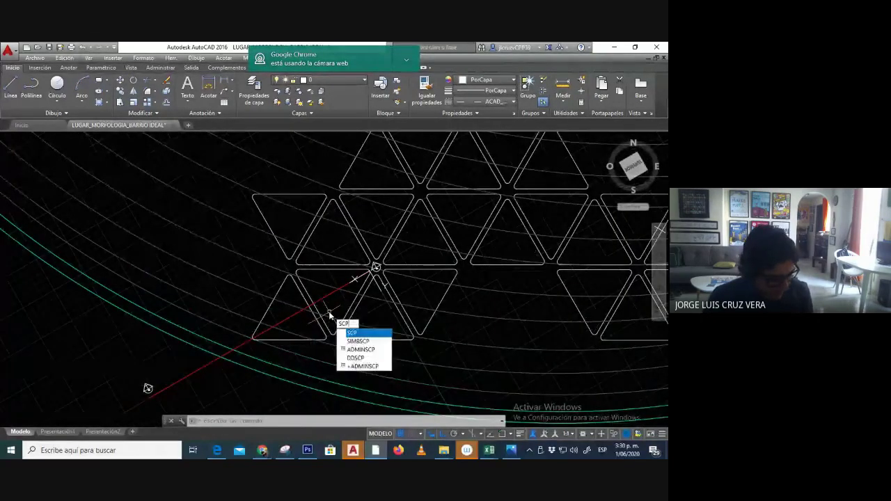
key("Return")
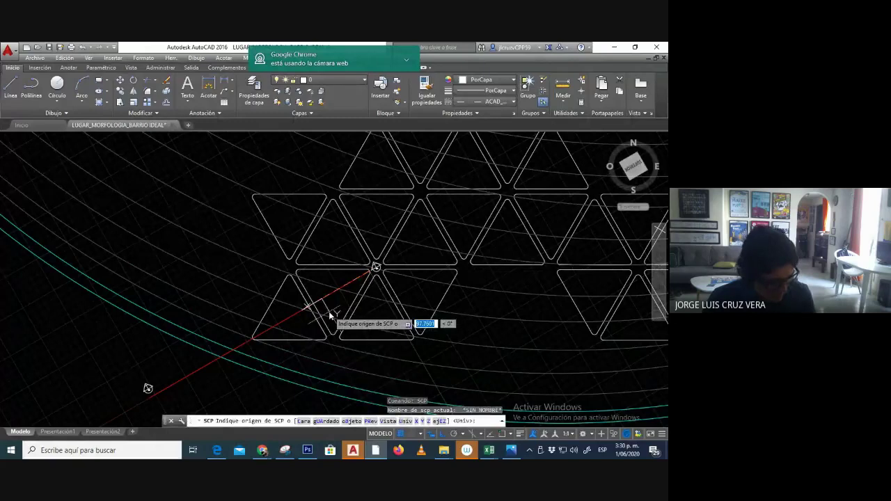
type("U")
key("Return")
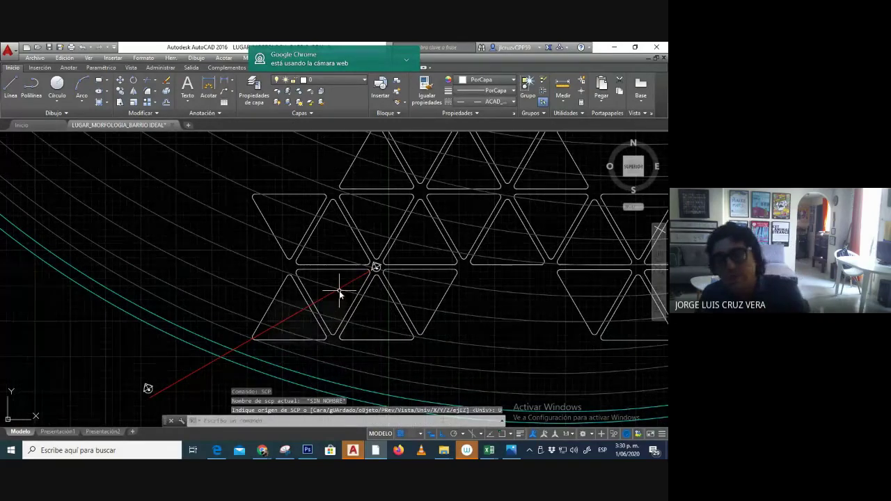
mouse_move(341, 287)
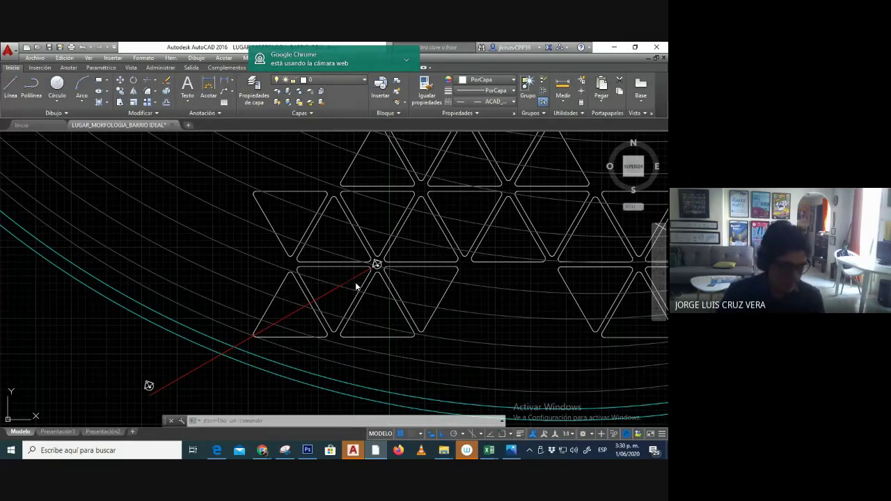
key("Escape")
type("sp")
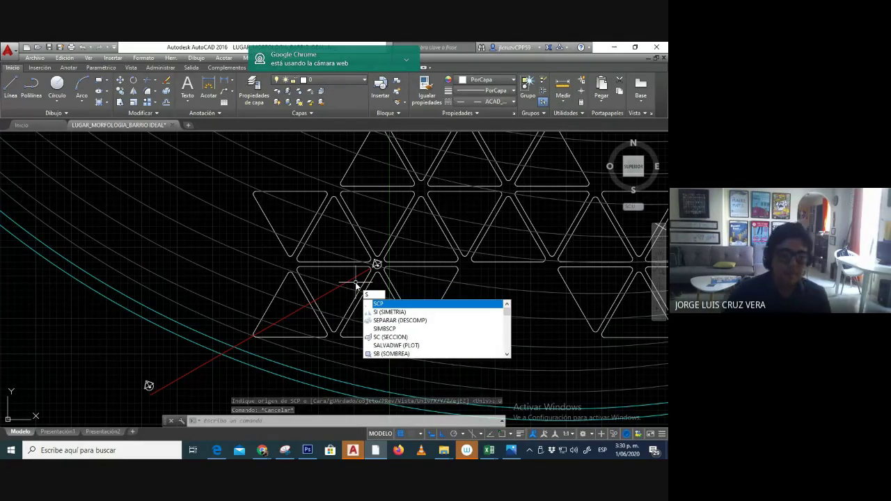
key("Escape")
scroll(358, 286, "down", 2)
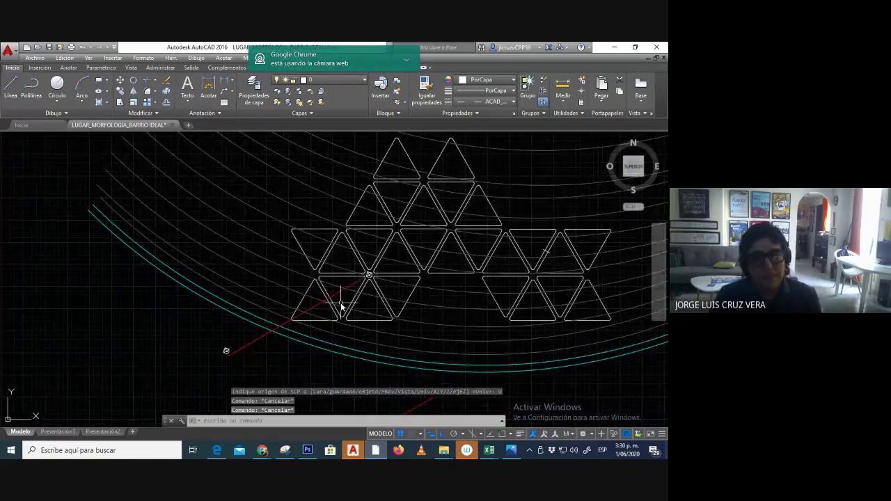
scroll(343, 285, "down", 2)
middle_click_drag(355, 387, 349, 318)
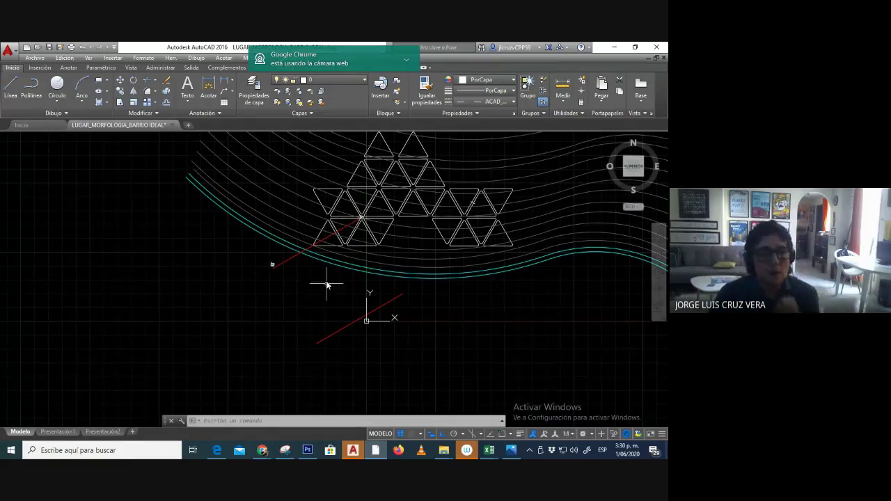
Switch to the LISTA COMANDOS workbook in Excel and make the SCP/PLANTA/ENTERX2 and UCS/PLAN/ENTERX2 cells of SESION 6 bold.
mouse_move(488, 451)
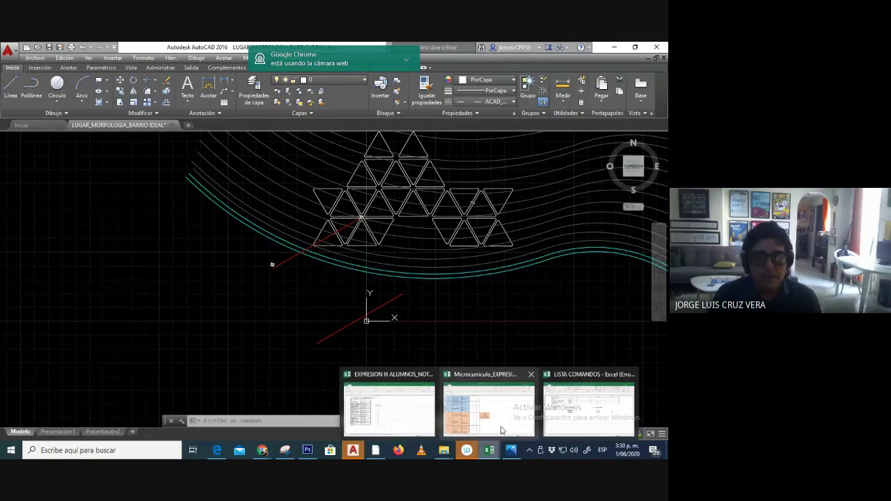
left_click(582, 406)
scroll(163, 254, "up", 1)
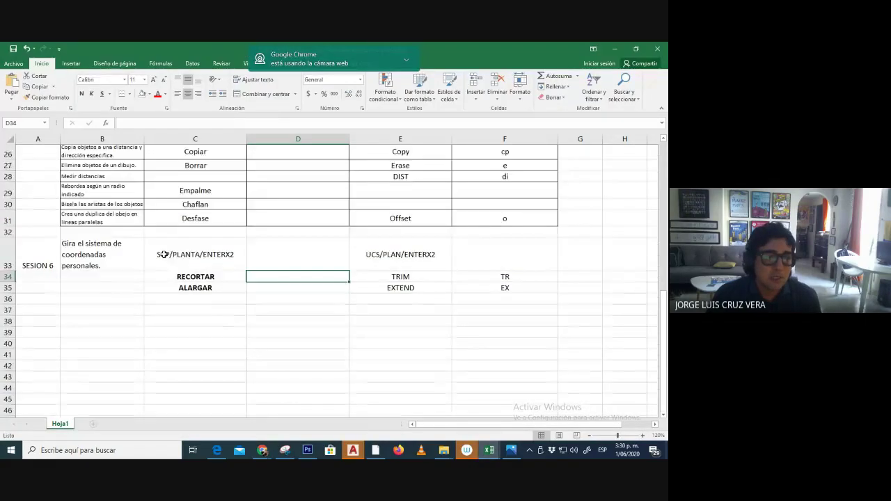
left_click(115, 265)
left_click(203, 279)
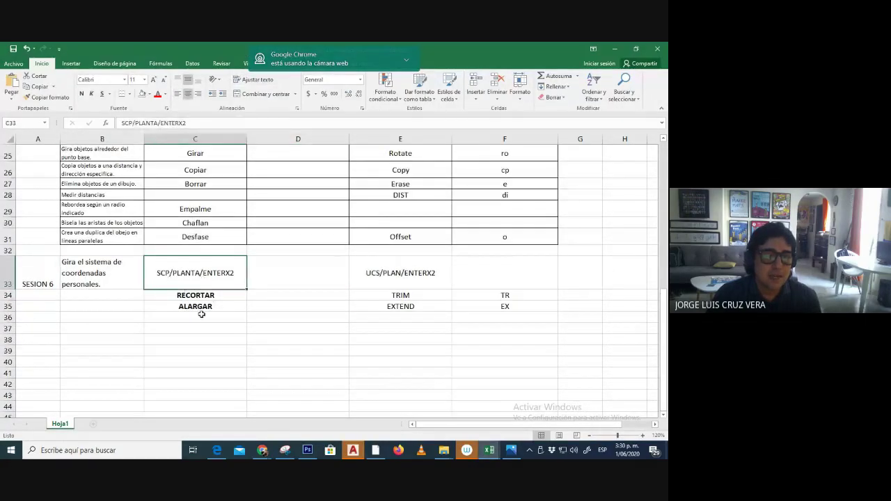
left_click_drag(202, 306, 199, 300)
left_click(199, 280)
left_click(82, 93)
left_click(399, 272)
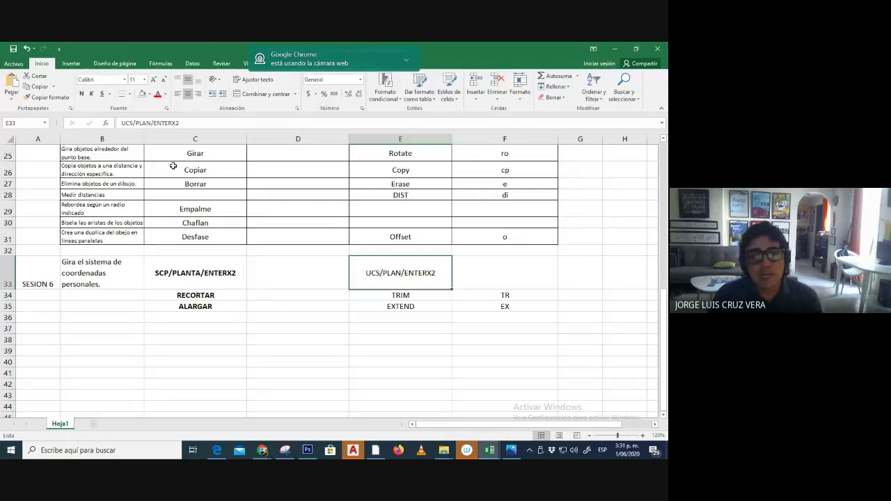
left_click(82, 93)
key("Left")
key("Left")
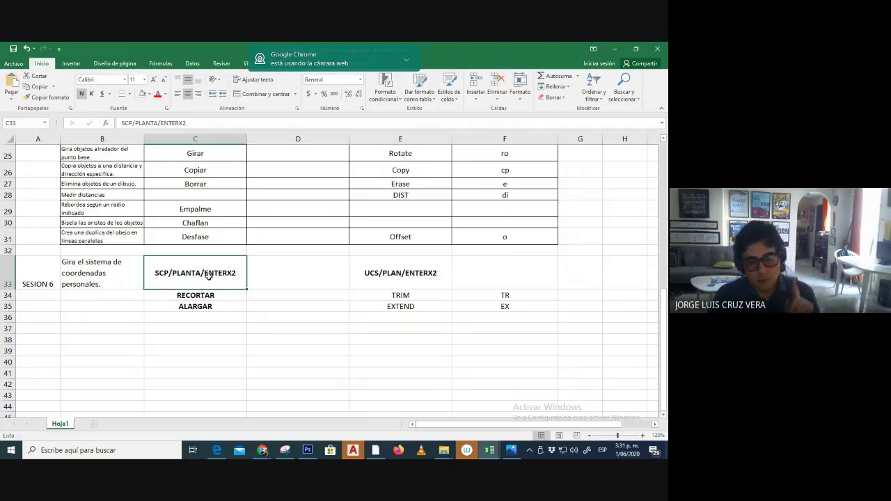
Return to the AutoCAD drawing and bring the copied red section line into closer view.
left_click(376, 450)
scroll(339, 323, "up", 1)
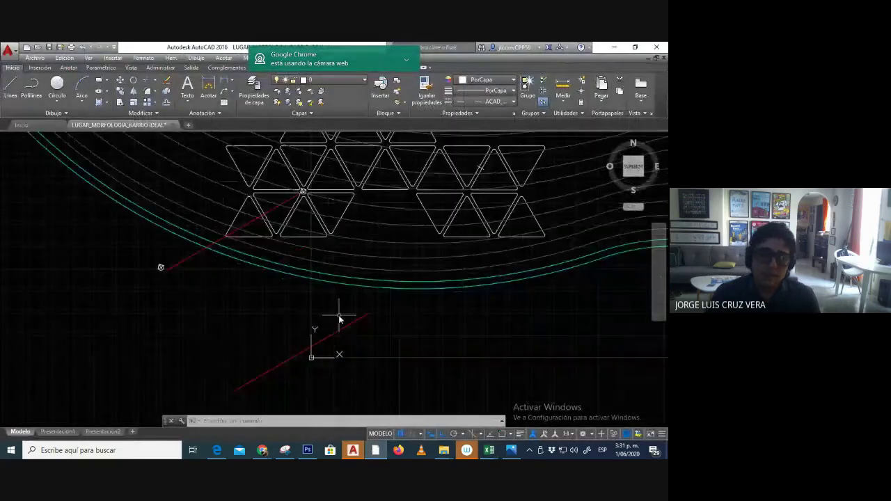
scroll(350, 304, "up", 1)
type("SCP")
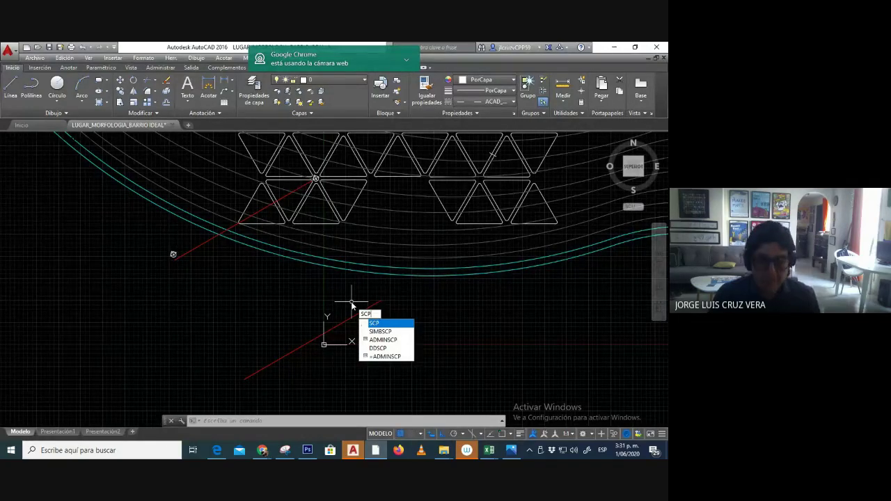
key("Return")
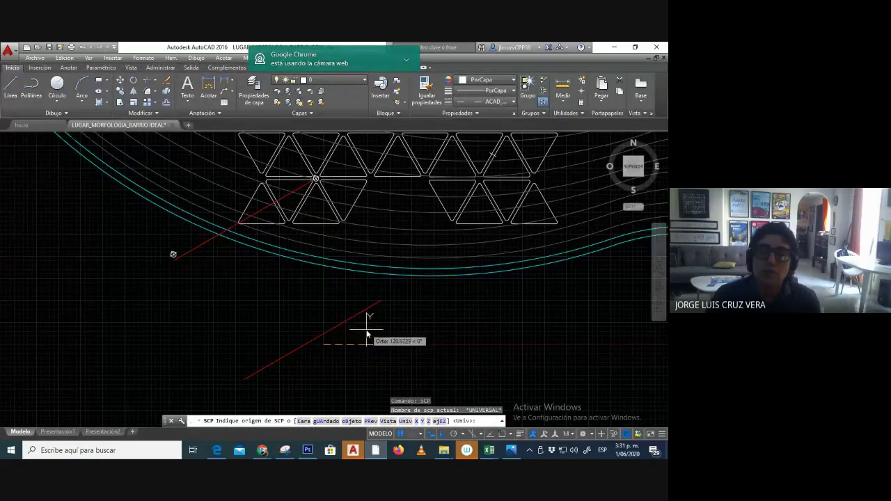
scroll(367, 336, "up", 5)
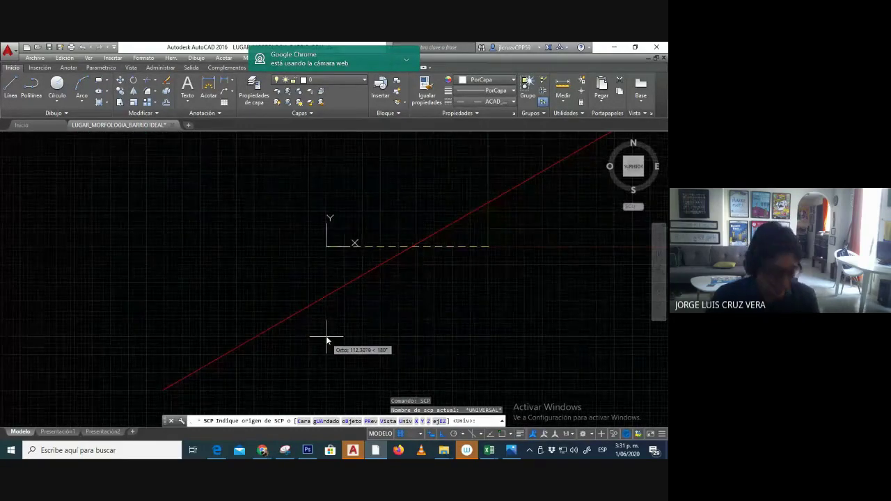
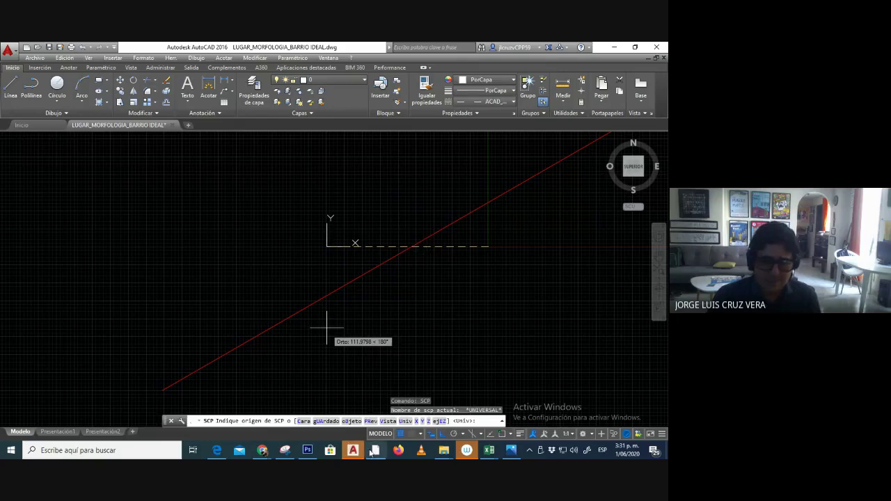
key("Escape")
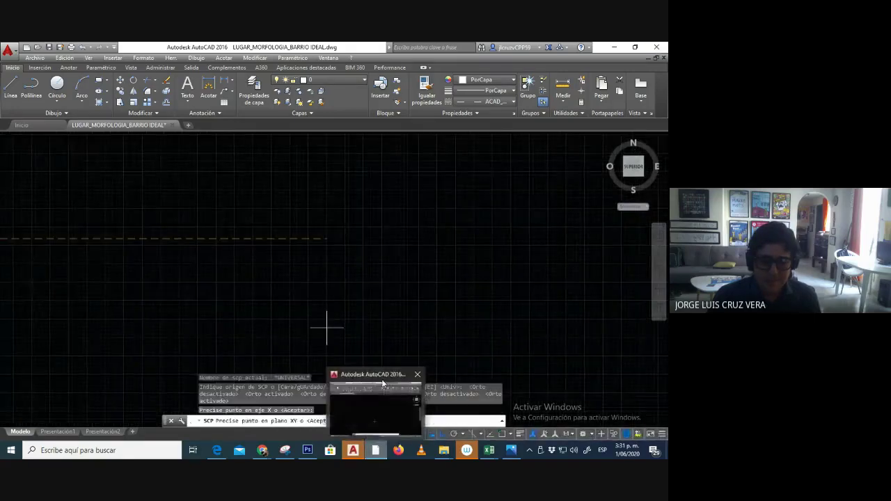
key("Escape")
Start the SCP command, turn object snap on and place the coordinate system origin at the upper end of the copied section line.
middle_click(313, 211)
middle_click(313, 211)
scroll(304, 215, "up", 5)
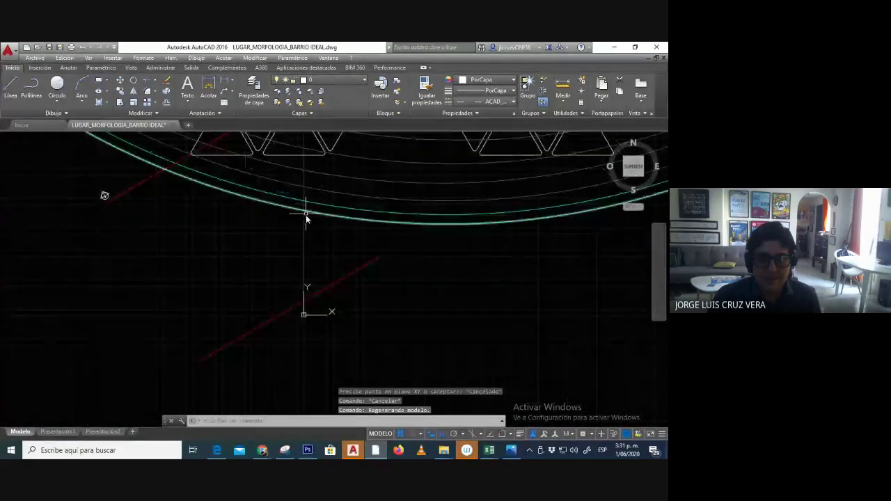
mouse_move(364, 305)
middle_mouse_down()
mouse_move(400, 292)
mouse_move(390, 302)
middle_mouse_up()
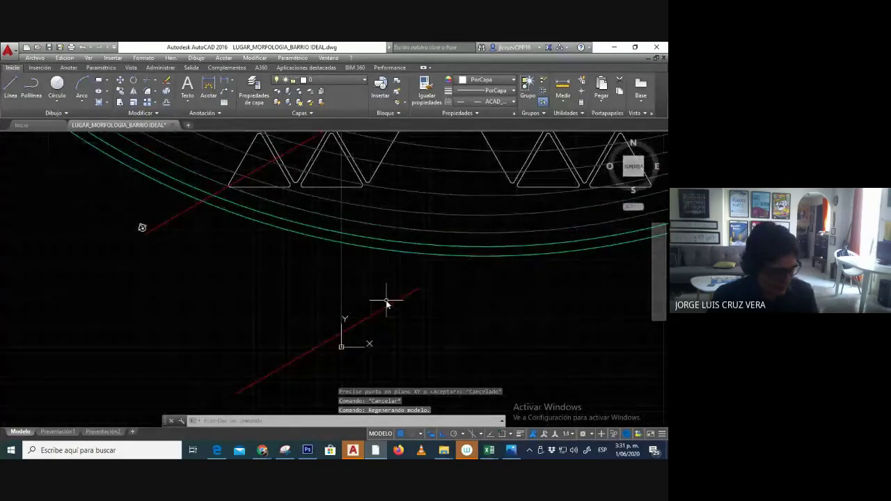
type("scp")
key("Return")
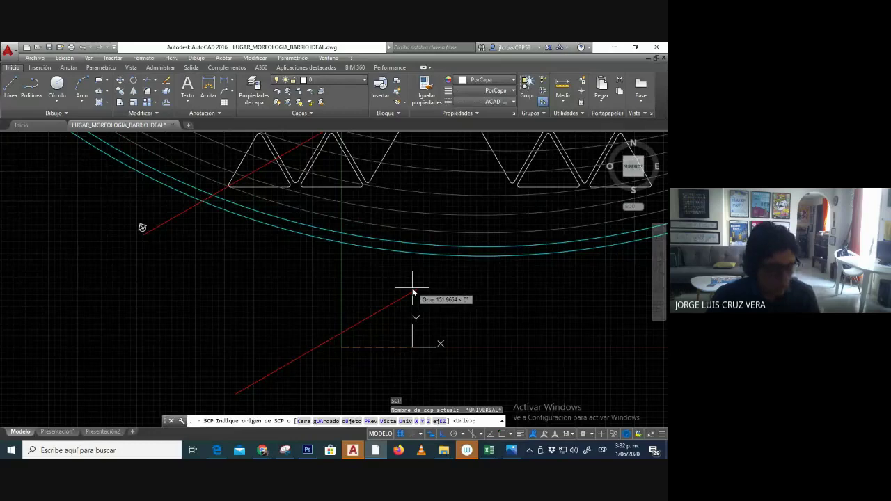
left_click(502, 434)
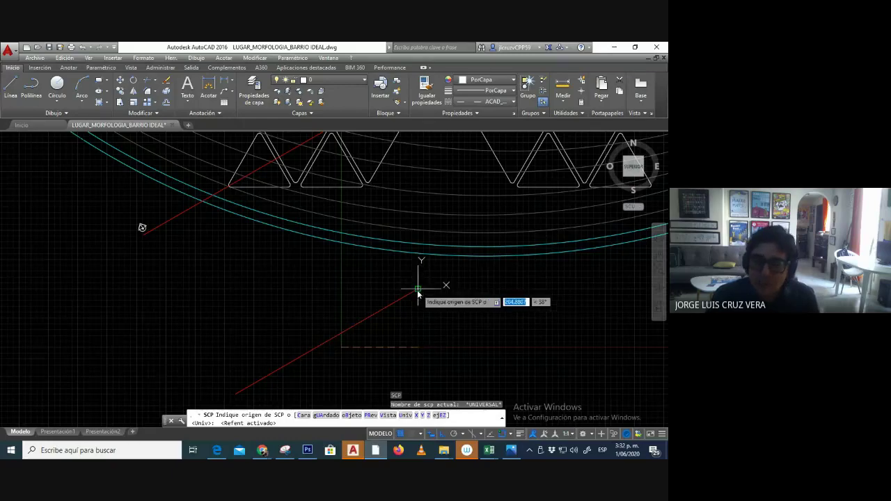
scroll(417, 291, "up", 3)
scroll(451, 279, "down", 2)
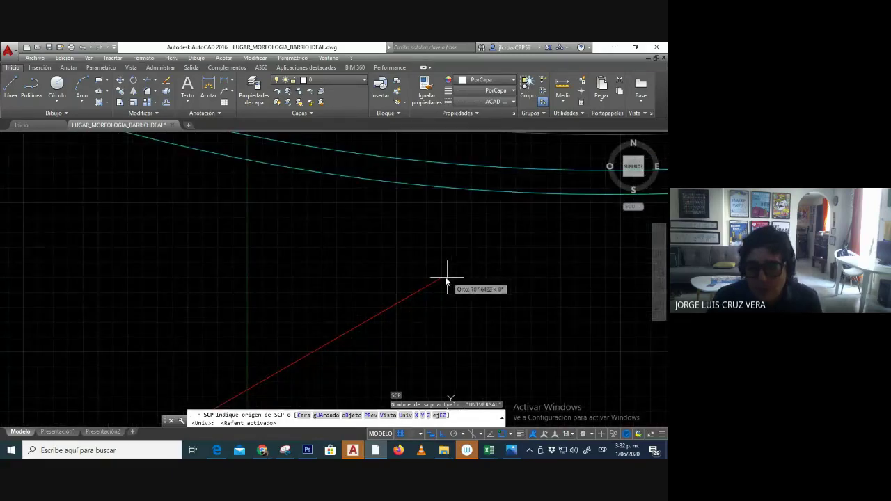
left_click(441, 279)
With ortho off, align the X axis to the copied section line's lower end and orient the Y axis toward the cyan curves.
scroll(458, 218, "down", 3)
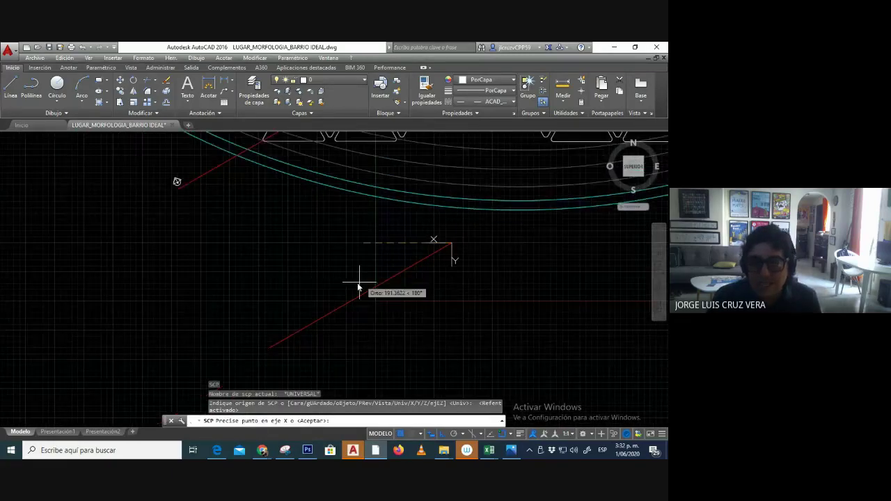
key("F8")
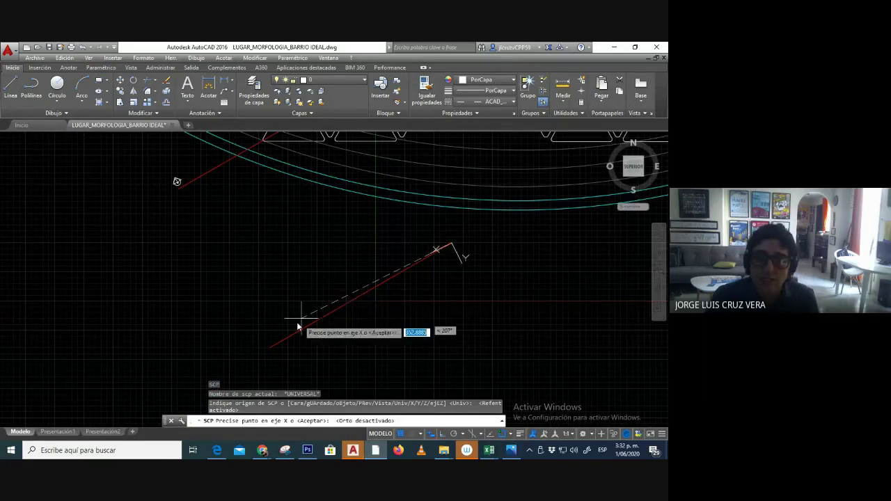
scroll(271, 334, "up", 2)
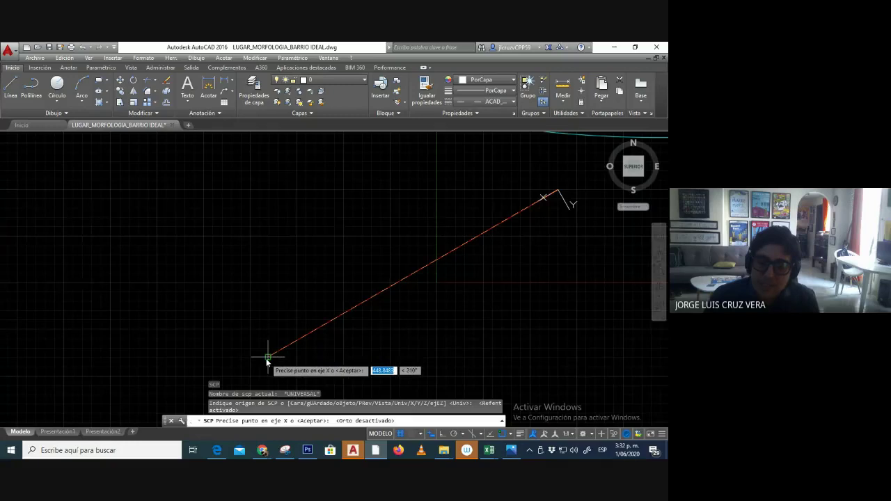
left_click(266, 358)
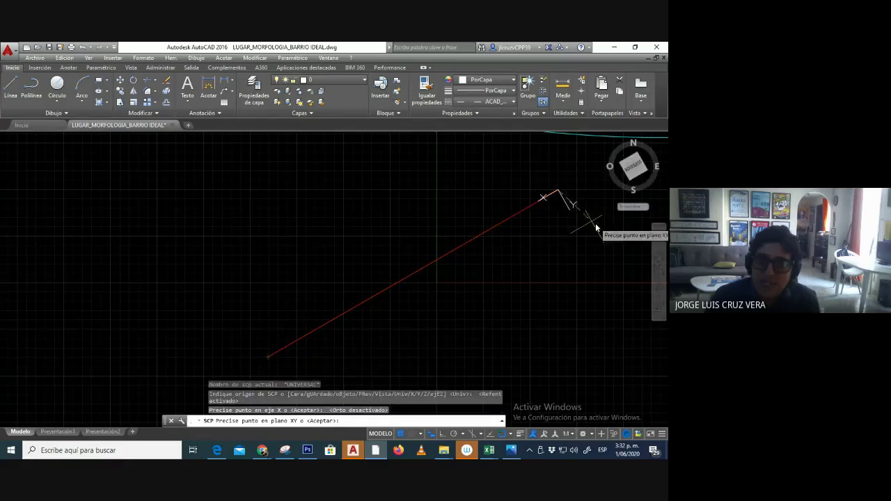
scroll(578, 224, "up", 3)
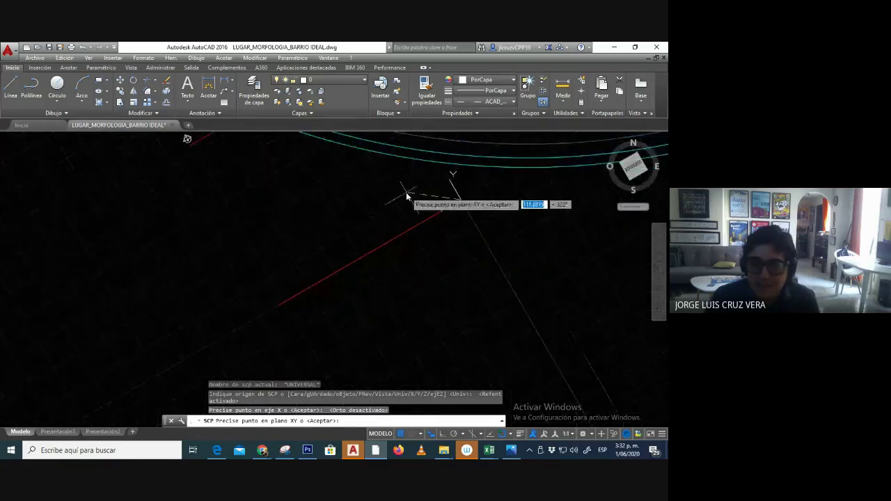
scroll(467, 209, "up", 2)
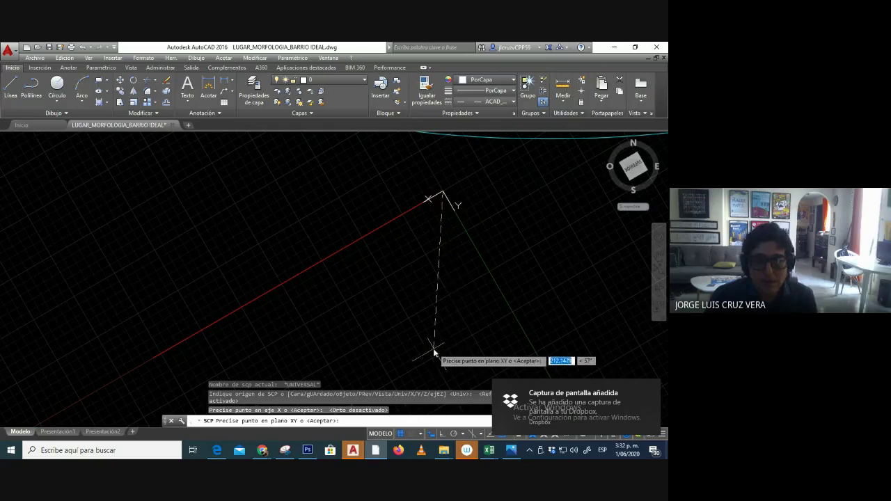
left_click(390, 157)
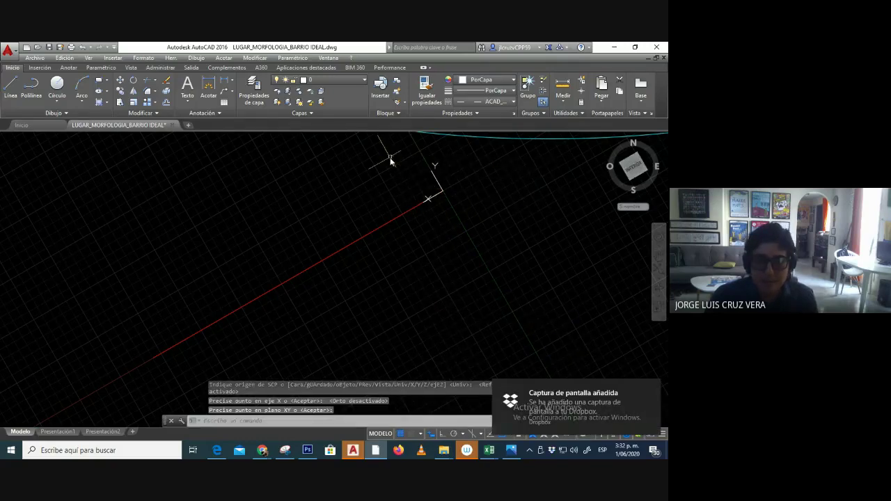
Switch to Photoshop, paste the AutoCAD screen capture as a new layer and move it so the coordinate axes are in view.
left_click(307, 450)
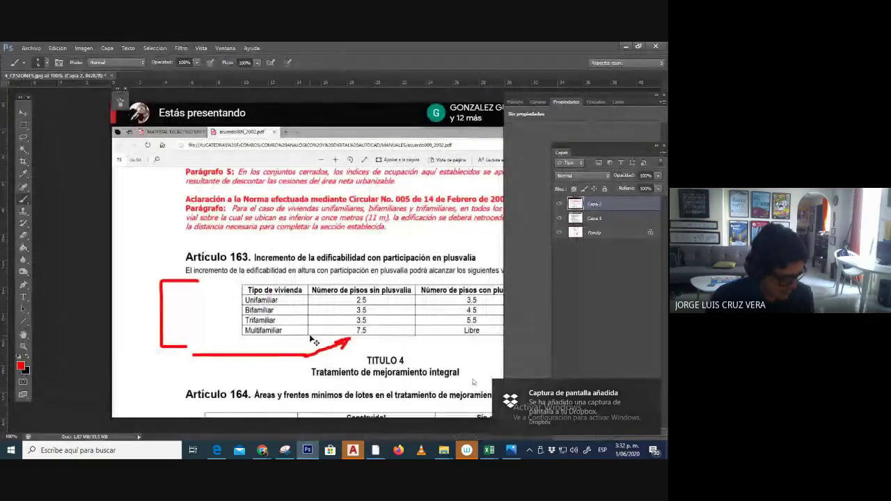
key("ctrl+v")
left_click(23, 112)
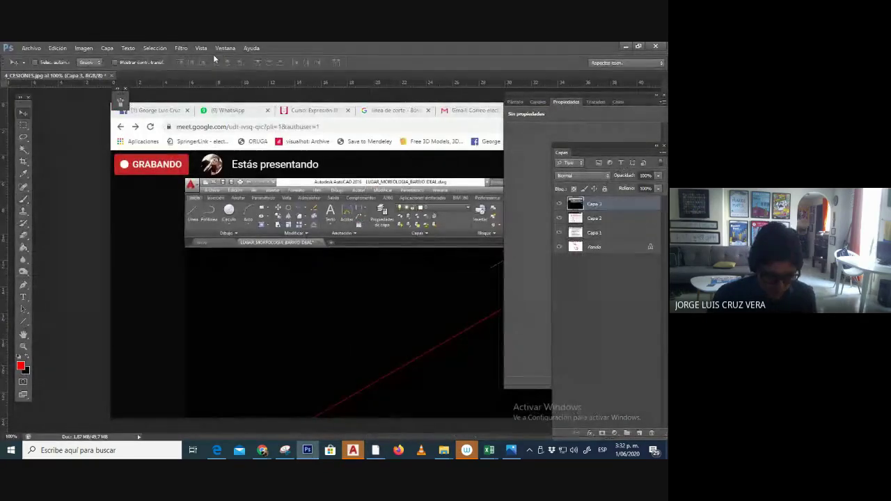
key("ctrl+minus")
key("ctrl+minus")
left_click_drag(361, 269, 222, 272)
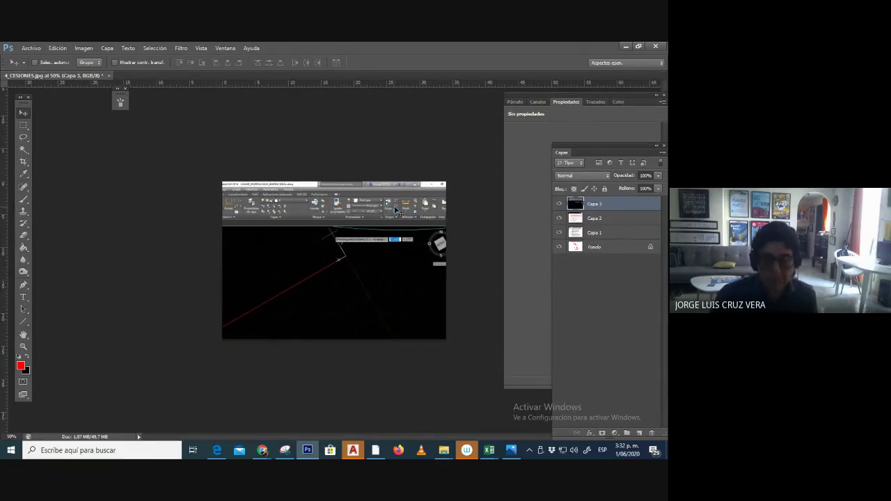
key("ctrl+plus")
key("ctrl+plus")
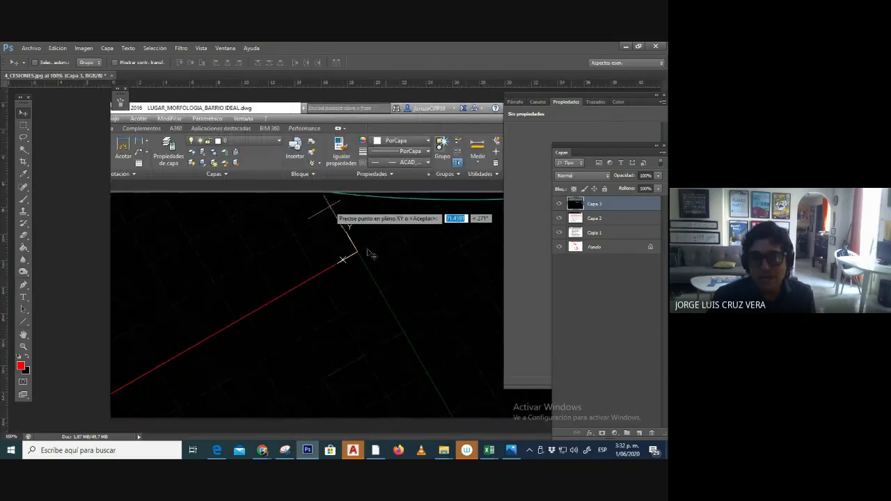
Paint a red arrowhead with the Brush tool at the end of the Y axis in the pasted capture.
left_click(25, 200)
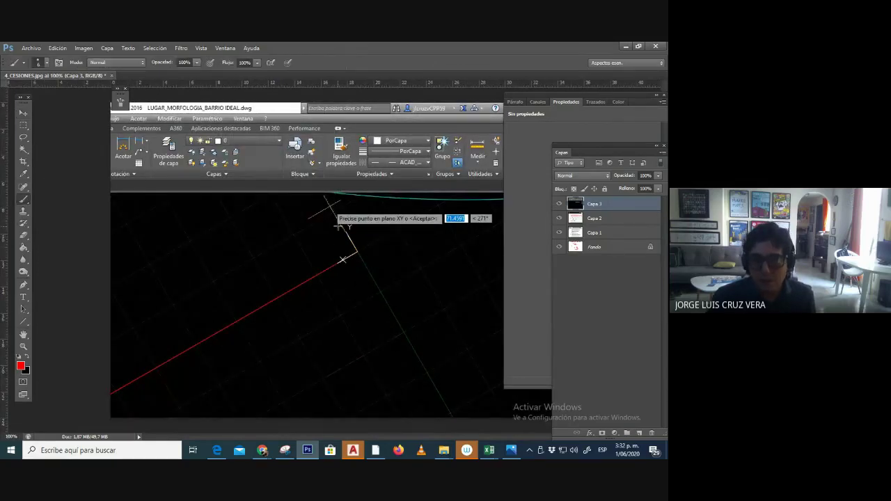
mouse_move(331, 236)
left_mouse_down()
mouse_move(337, 217)
mouse_move(366, 224)
left_mouse_up()
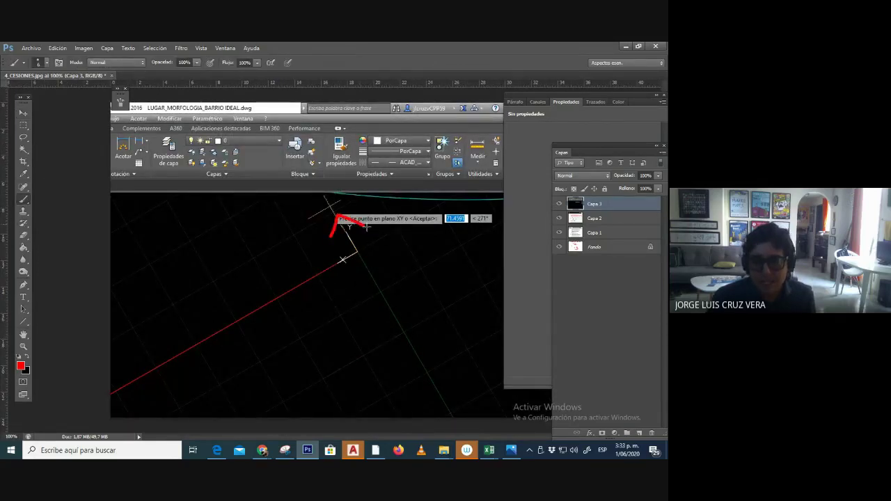
left_click(29, 50)
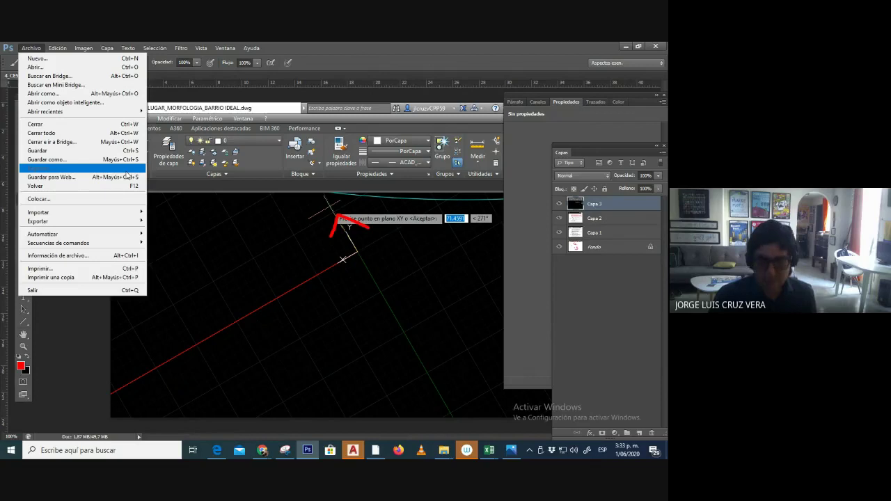
key("Escape")
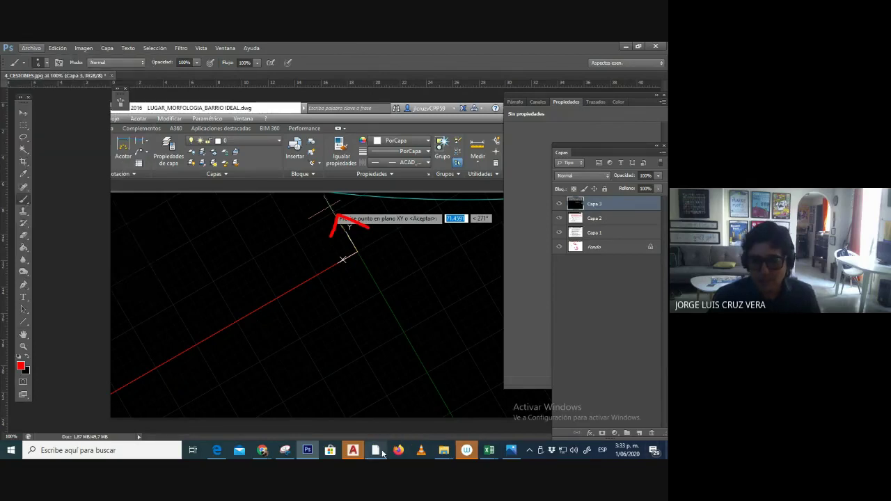
Switch to AutoCAD, enter PLAN so the command suggestions are listed beside the cursor, and capture the screen.
left_click(353, 450)
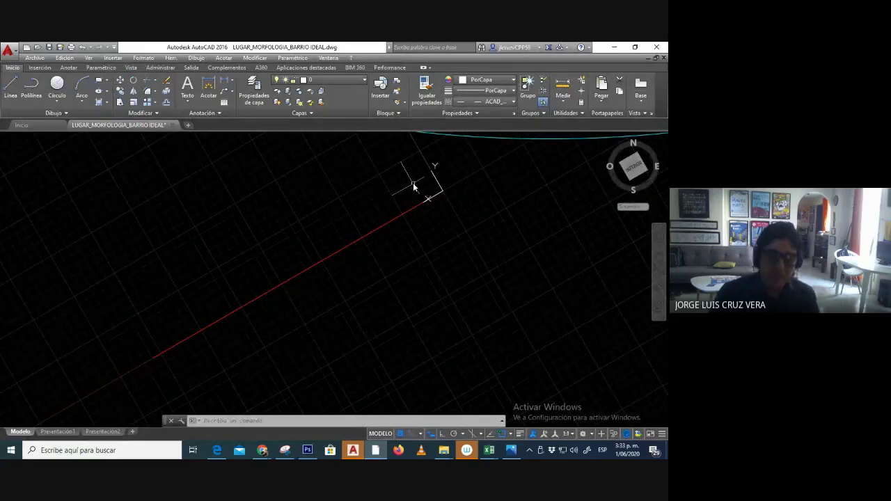
type("PLA")
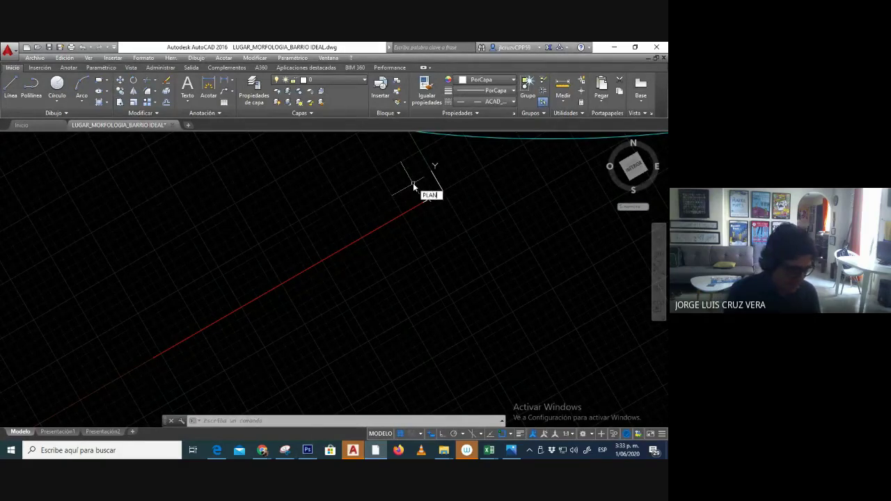
type("N")
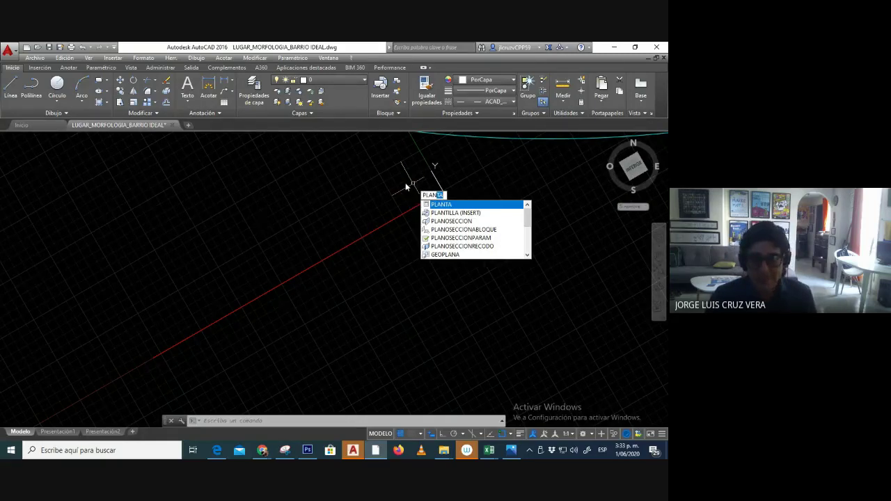
key("Print")
Switch to Photoshop, create a new document and paste the AutoCAD screen capture into it.
left_click(307, 450)
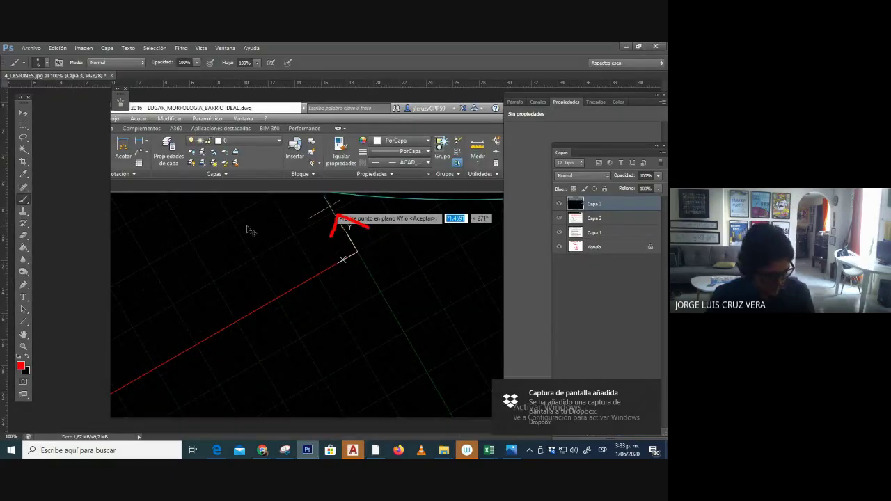
key("ctrl+n")
key("Return")
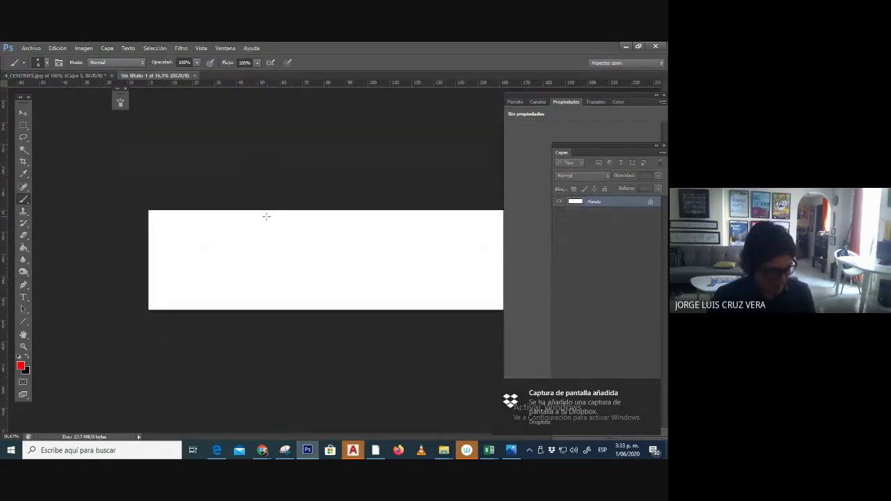
key("ctrl+v")
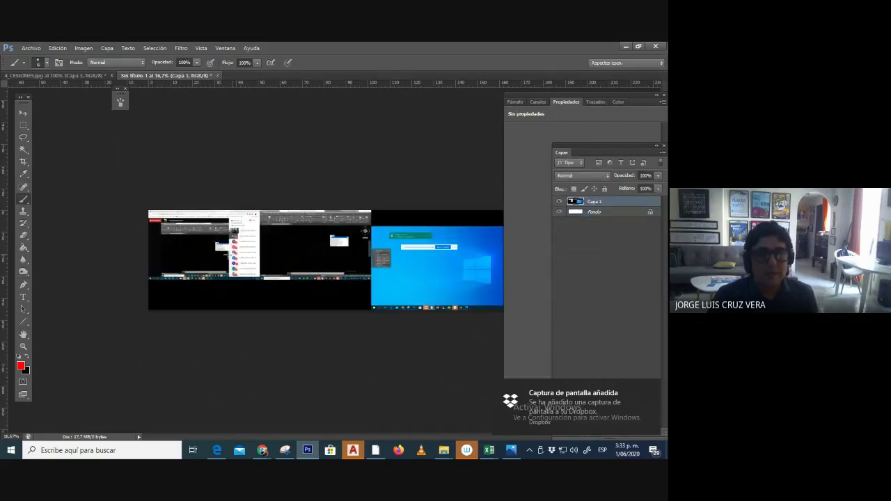
Crop the pasted multi-monitor capture down to the middle screen with the AutoCAD window.
key("v")
left_click(23, 162)
left_click_drag(149, 261, 208, 267)
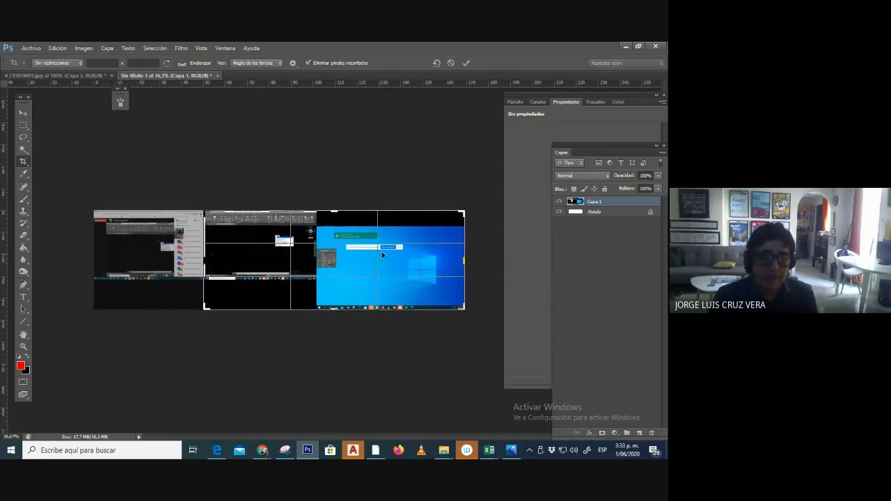
left_click_drag(459, 259, 390, 262)
left_click_drag(334, 309, 341, 292)
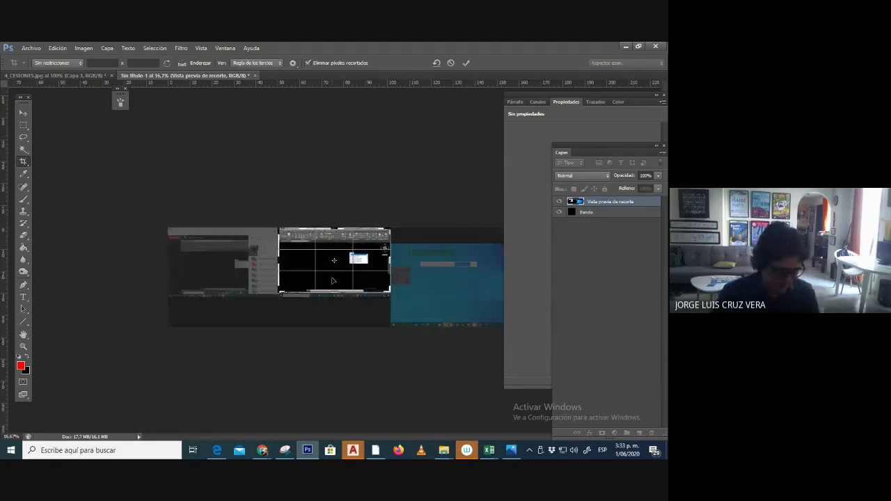
key("Return")
Paint red Brush arrows on the capture, one along the Y axis toward the cyan curve and one pointing at the PLANTA command.
key("ctrl+plus")
key("ctrl+plus")
key("ctrl+plus")
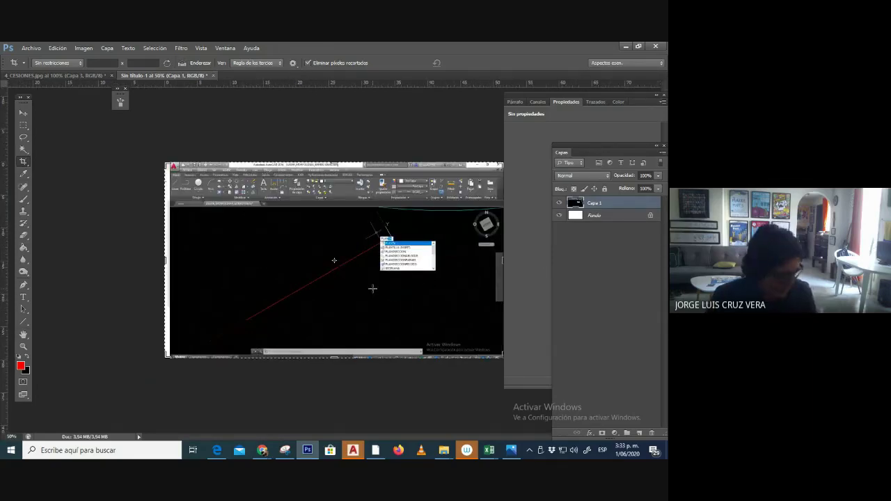
key("f")
left_click_drag(375, 289, 344, 289)
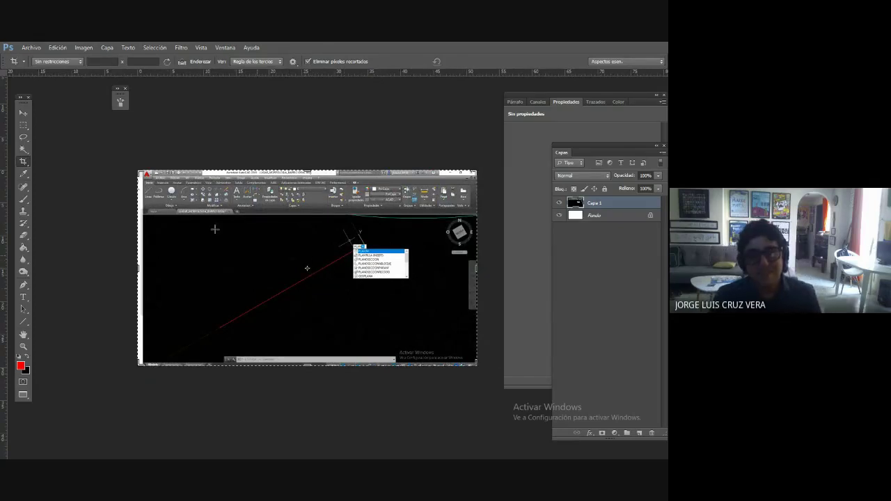
key("ctrl+plus")
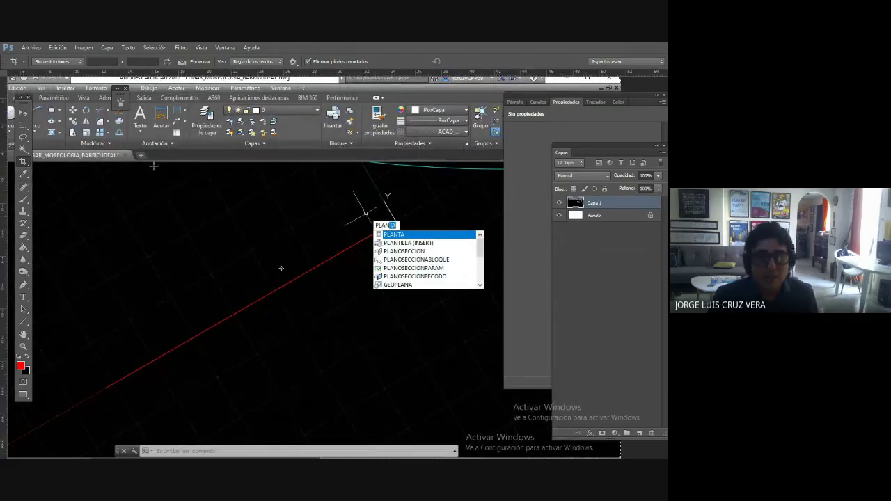
left_click(23, 200)
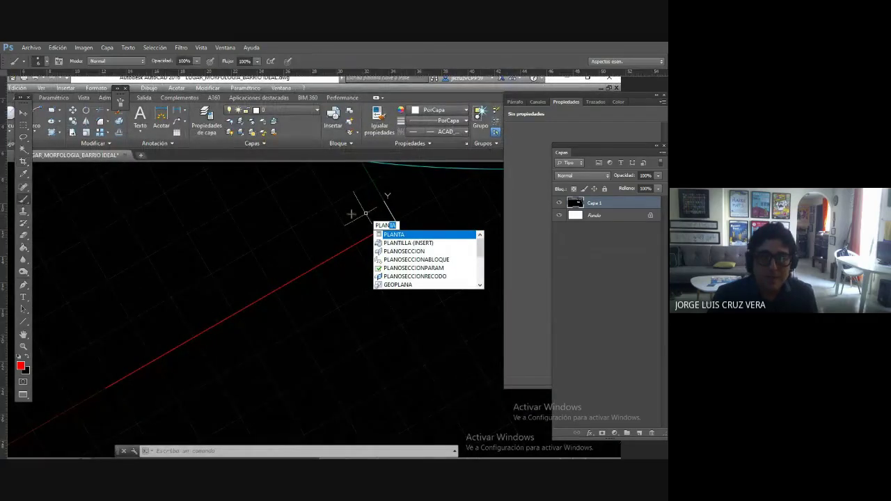
left_click_drag(414, 206, 380, 161)
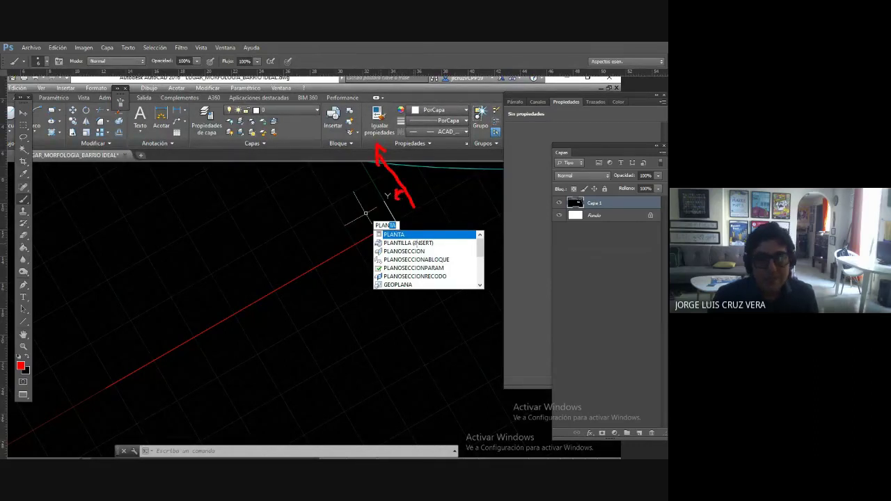
left_click_drag(323, 241, 355, 241)
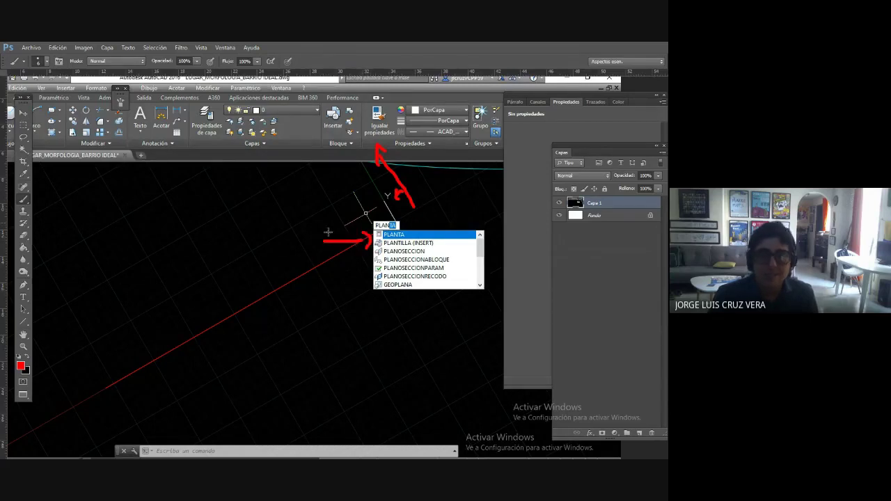
scroll(351, 241, "down", 1)
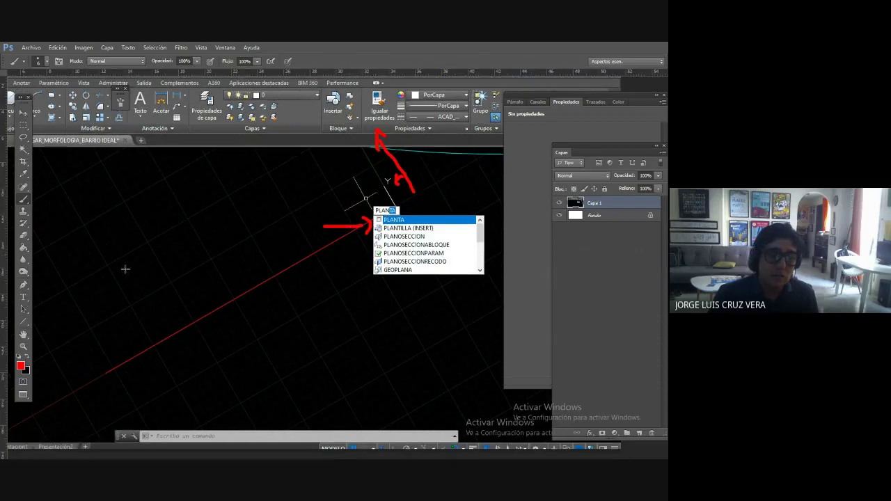
left_click(23, 297)
left_click(93, 248)
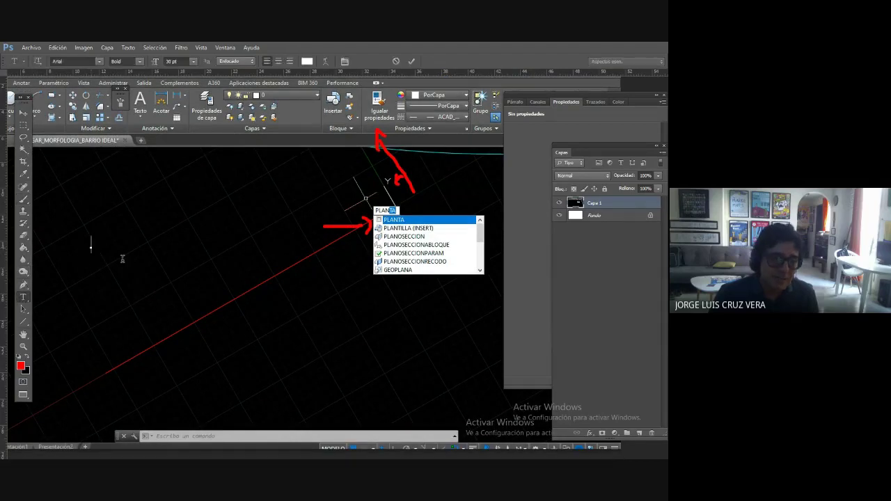
type("SCP")
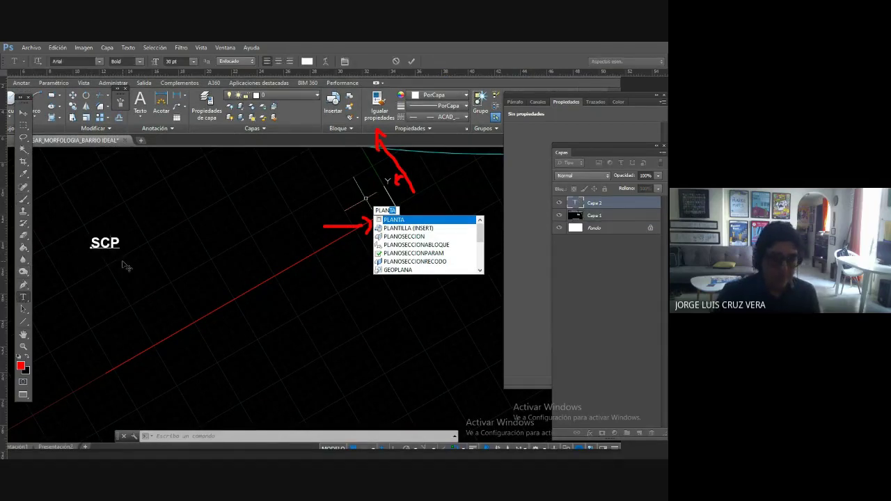
left_click_drag(121, 244, 78, 247)
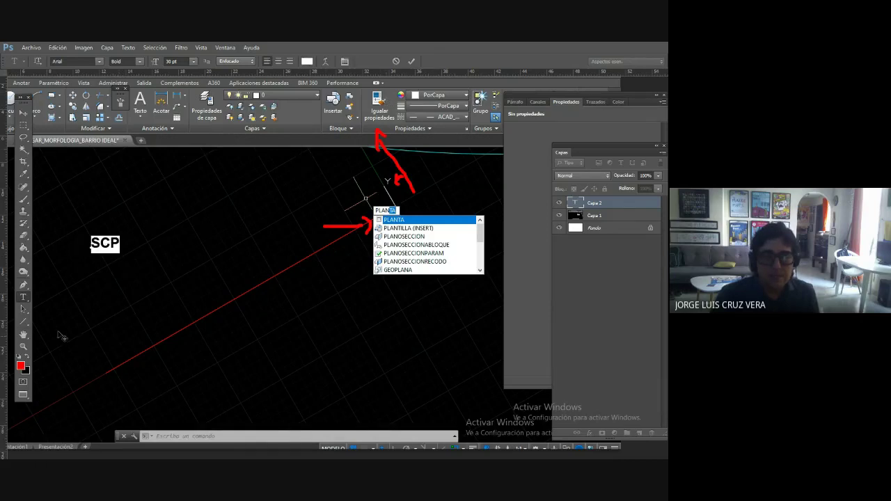
left_click(306, 61)
left_click(257, 148)
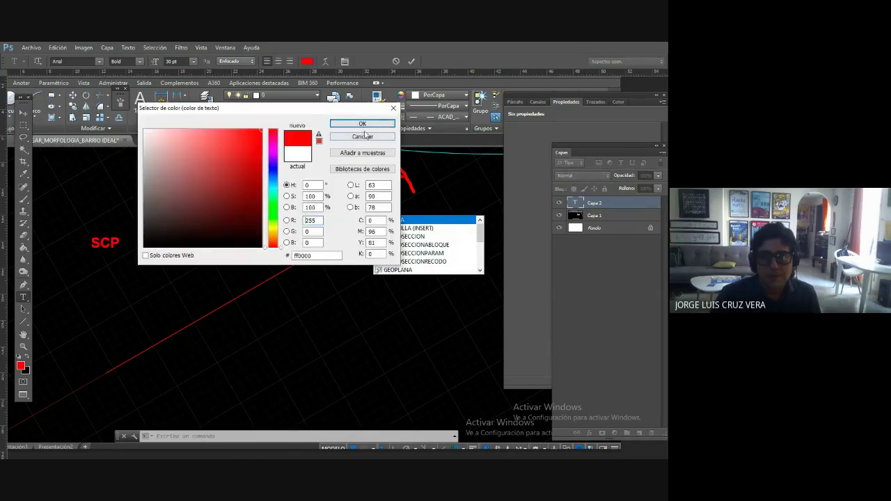
left_click(362, 123)
key("Escape")
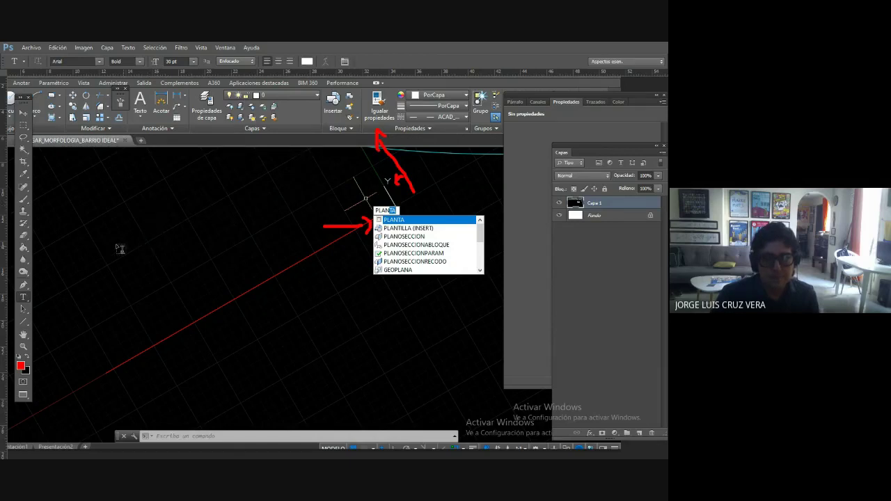
left_click(80, 277)
type("SCP")
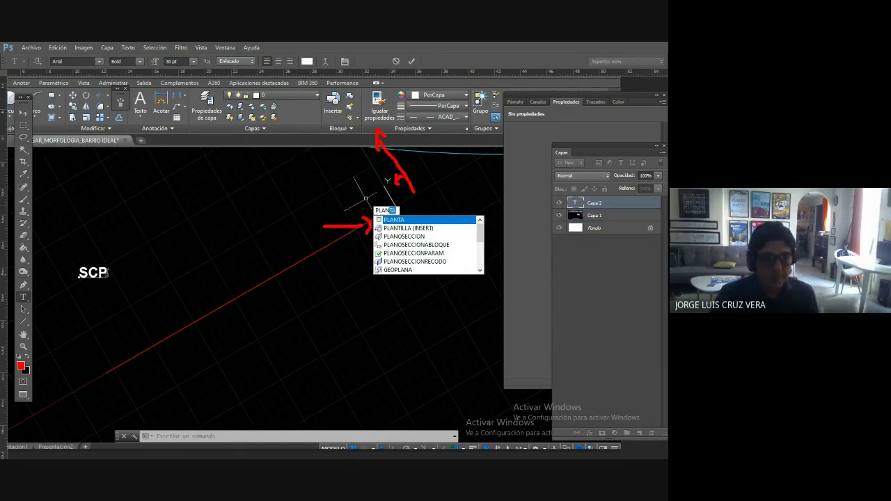
key("ctrl+a")
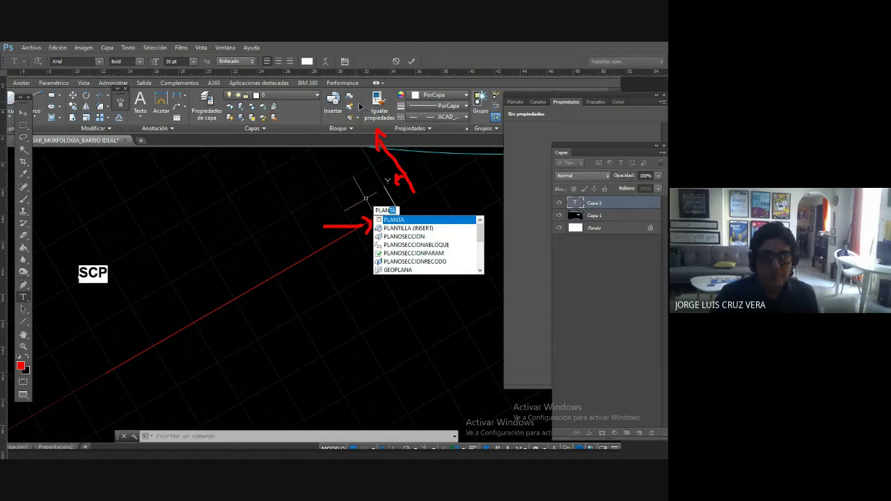
left_click(307, 61)
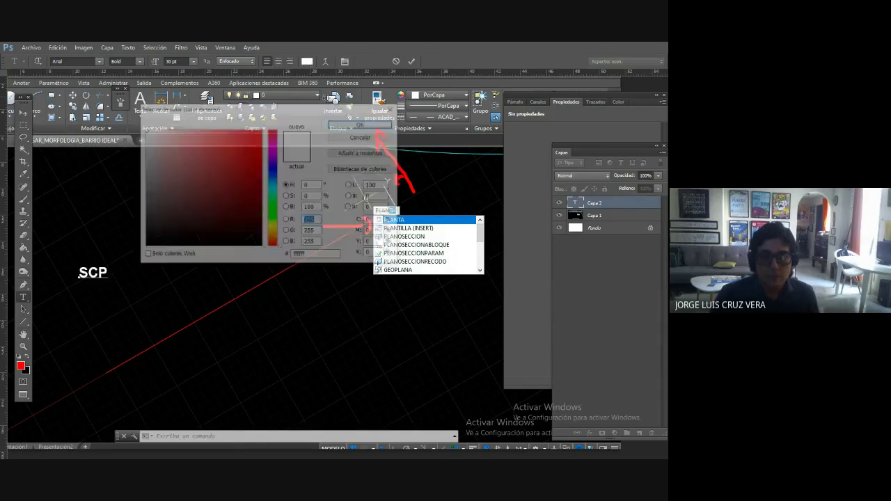
left_click(262, 130)
left_click(362, 124)
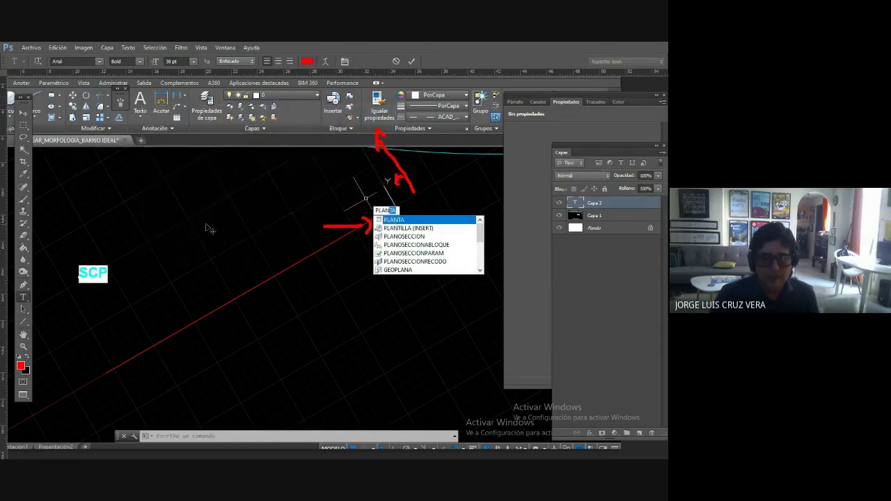
key("Escape")
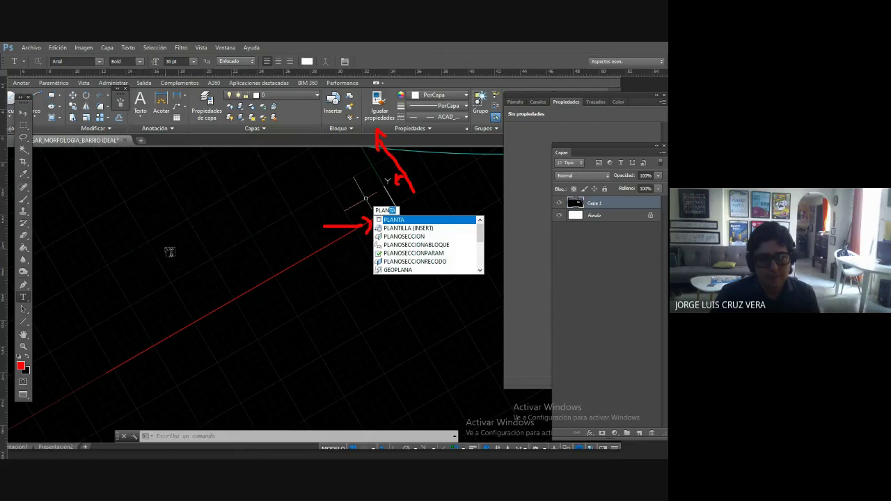
left_click(26, 111)
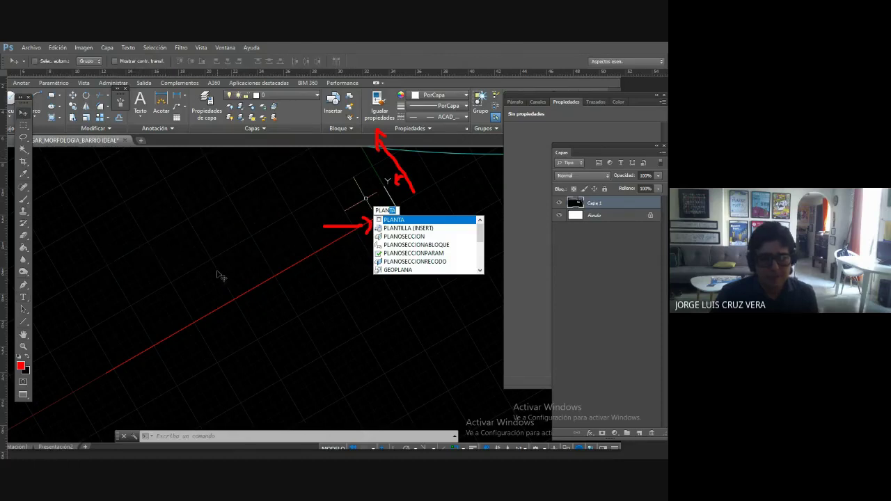
Add a white SCP text label and move it above the red arrow that points at the PLANTA command.
left_click(23, 298)
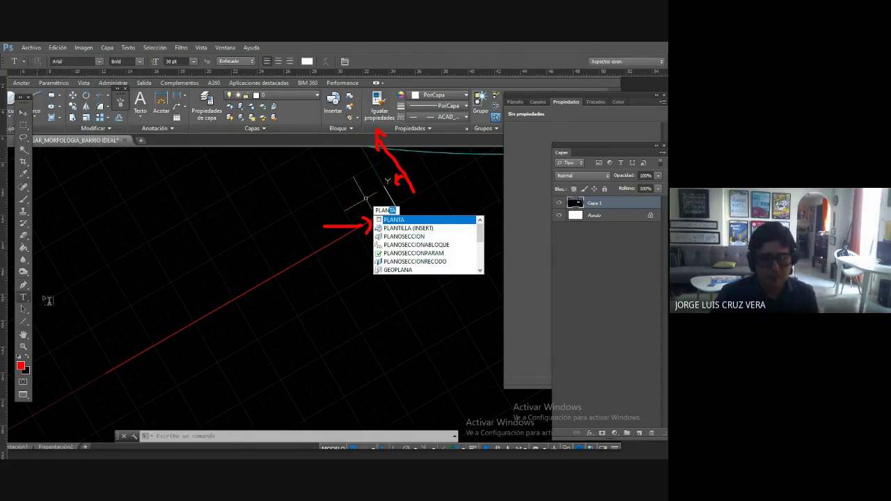
left_click(144, 278)
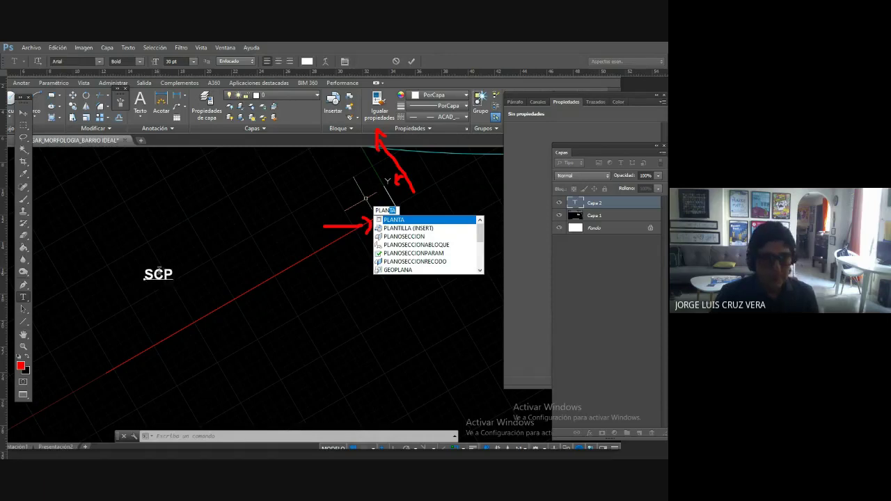
left_click(24, 112)
left_click_drag(160, 276, 307, 206)
Save the annotated capture as a JPEG named 7_SCP_PLANTA in the PANTALLAZOS folder, accepting the offered JPEG options.
left_click(30, 47)
left_click(62, 160)
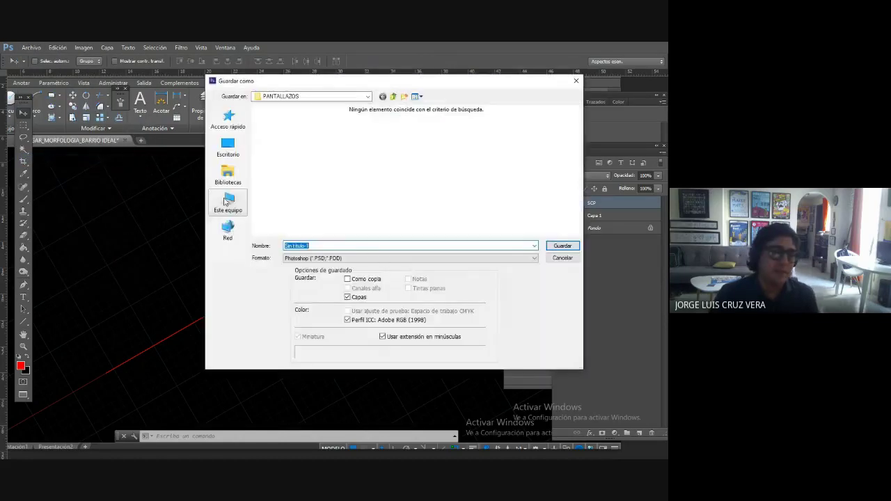
left_click(383, 259)
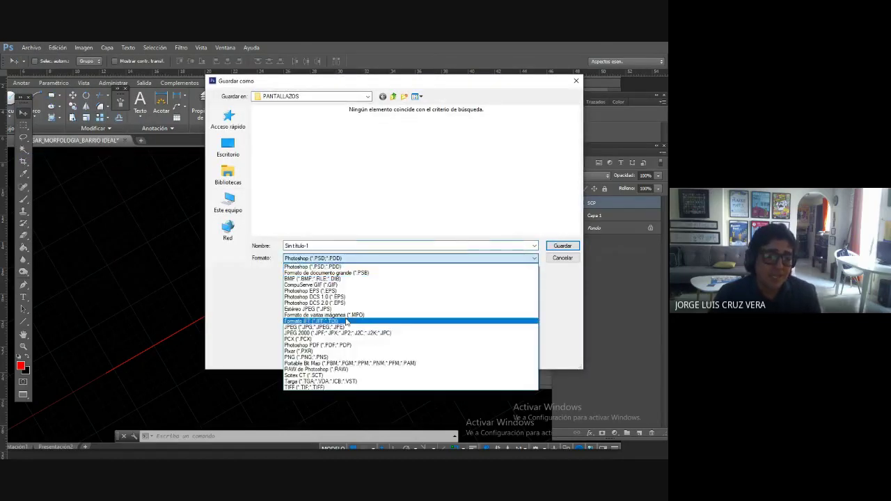
left_click(346, 327)
left_click(352, 247)
type("7")
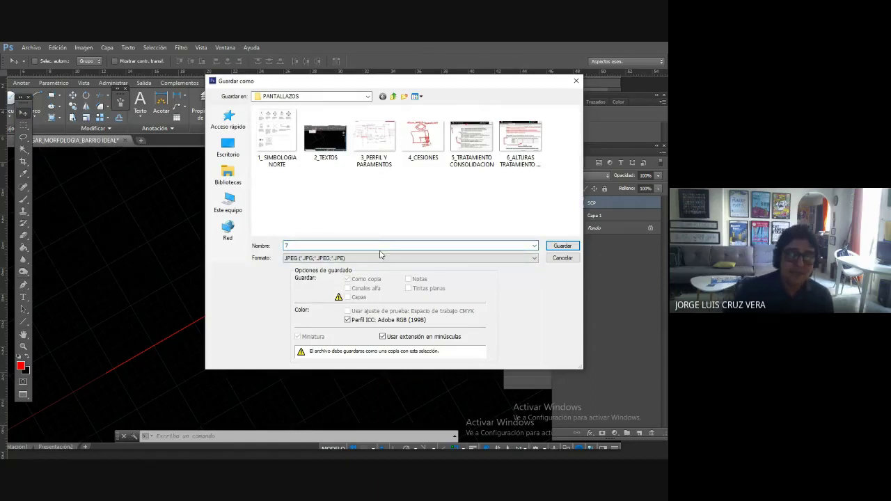
type("_")
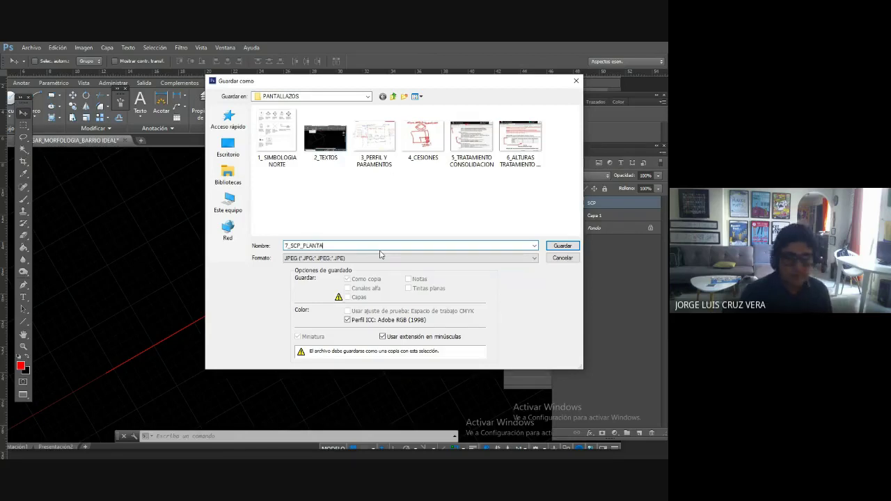
type("SCP_PLANTA")
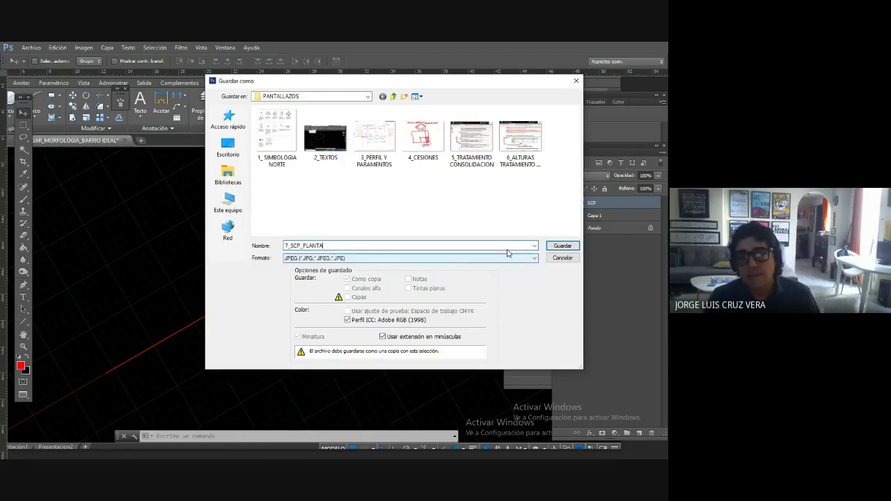
left_click(555, 245)
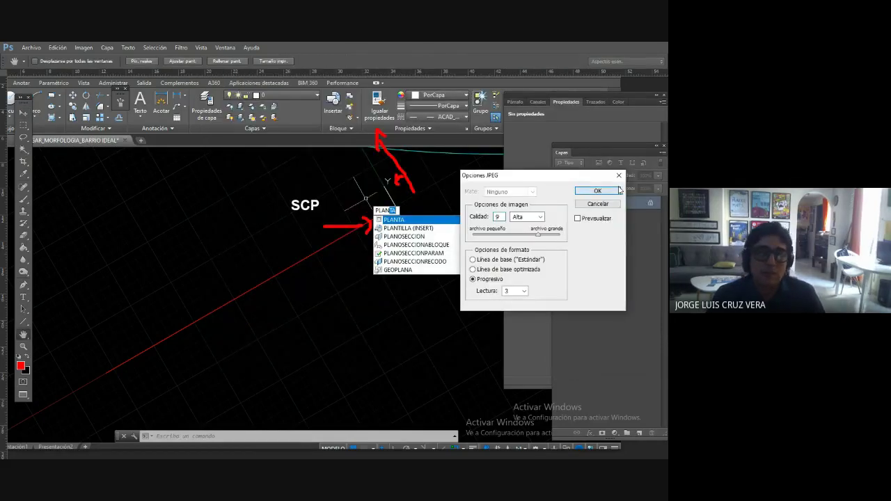
key("Return")
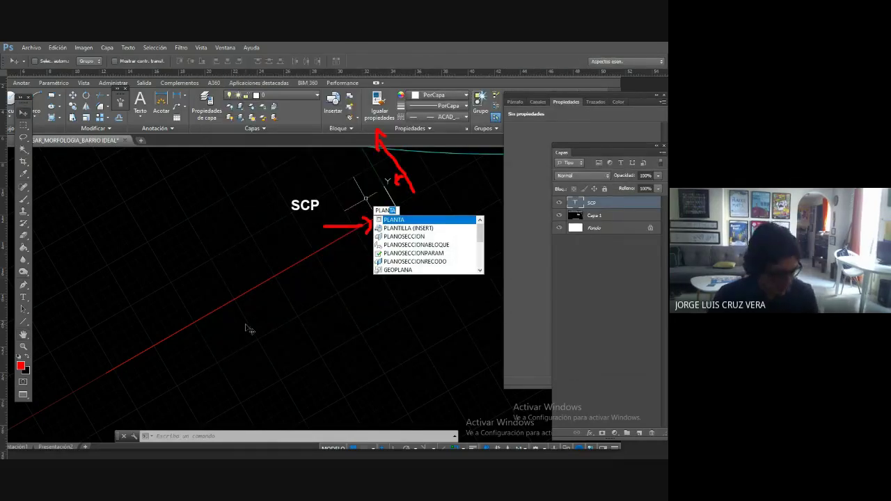
Switch back to the AutoCAD drawing and cancel the pending PLANTA entry.
key("f")
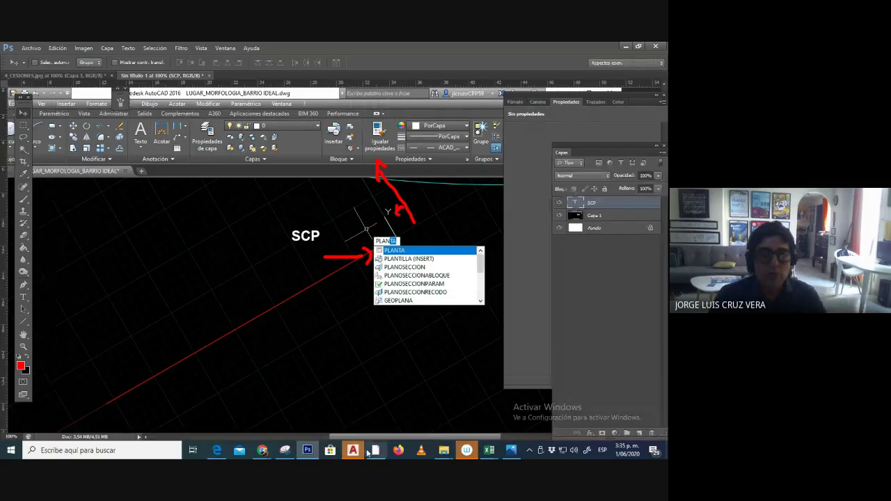
left_click(363, 451)
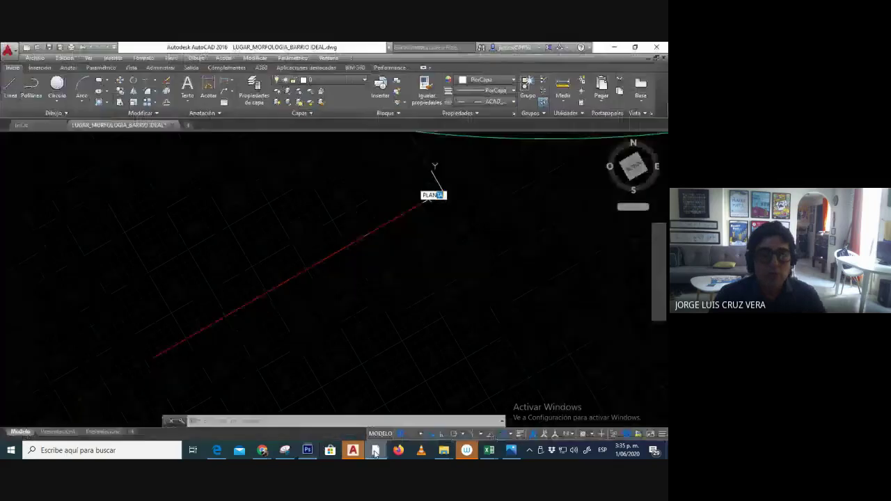
middle_click_drag(441, 193, 440, 213)
left_click(440, 213)
key("Escape")
key("Escape")
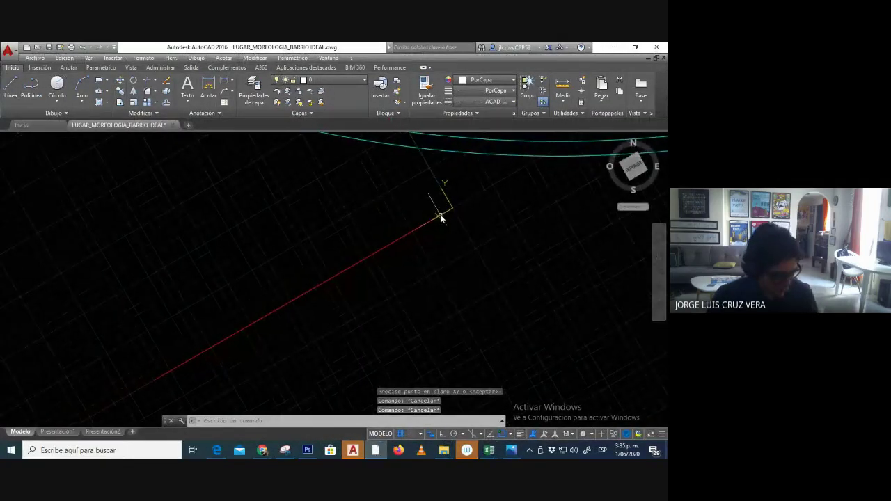
Redefine the SCP on the lower red line: origin at its upper end, X axis toward its lower end, Y axis toward the cyan curves.
left_click(440, 216)
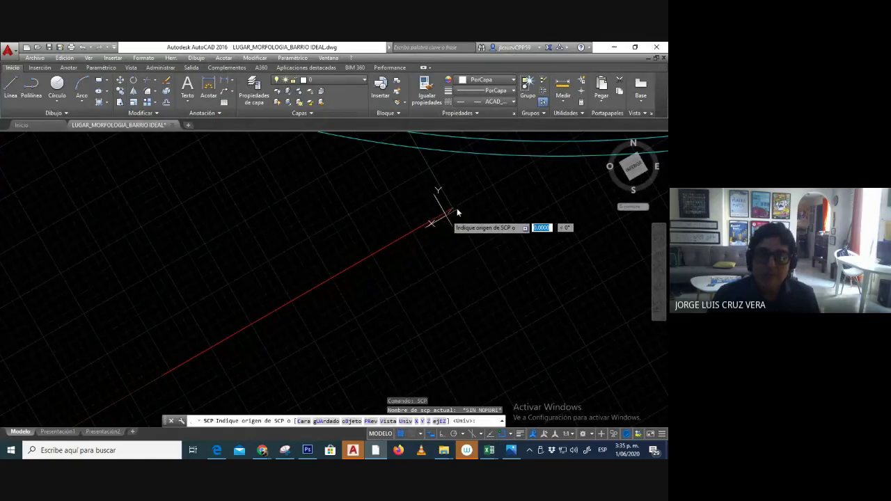
left_click(437, 214)
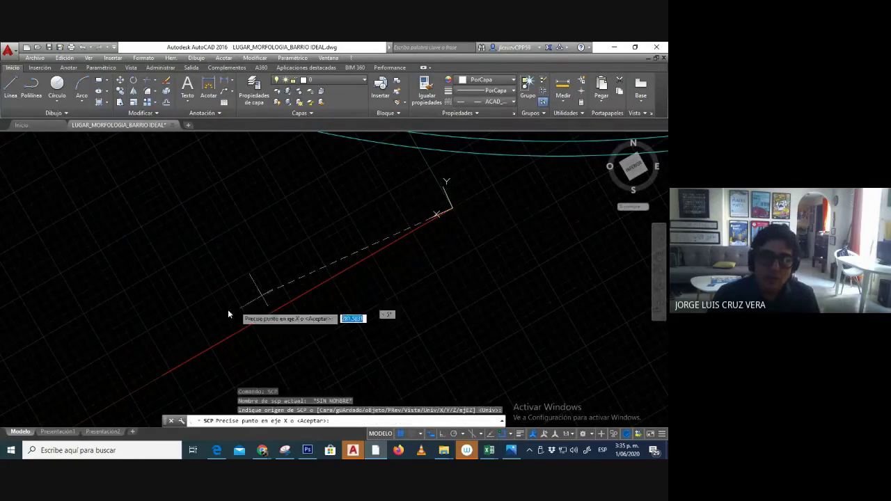
left_click(162, 377)
scroll(479, 278, "down", 3)
scroll(452, 261, "up", 3)
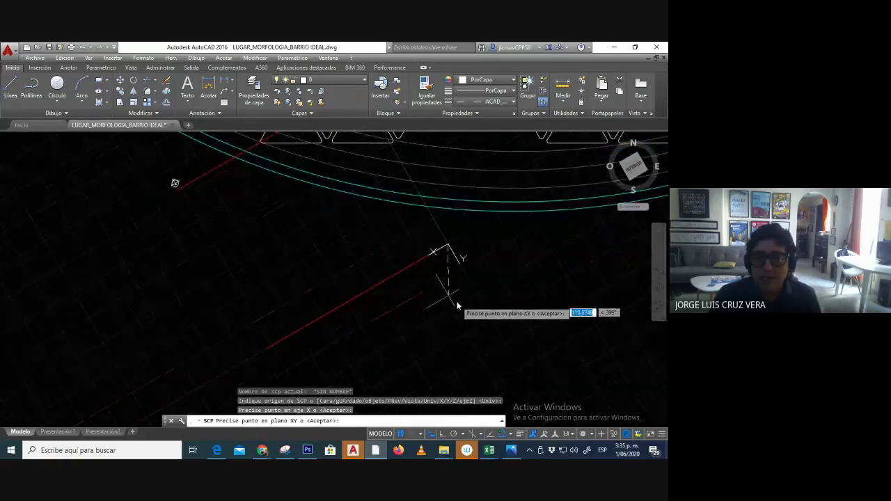
left_click(413, 177)
Run PLANTA with the current SCP so the red section line lies horizontally.
type("PLANTA")
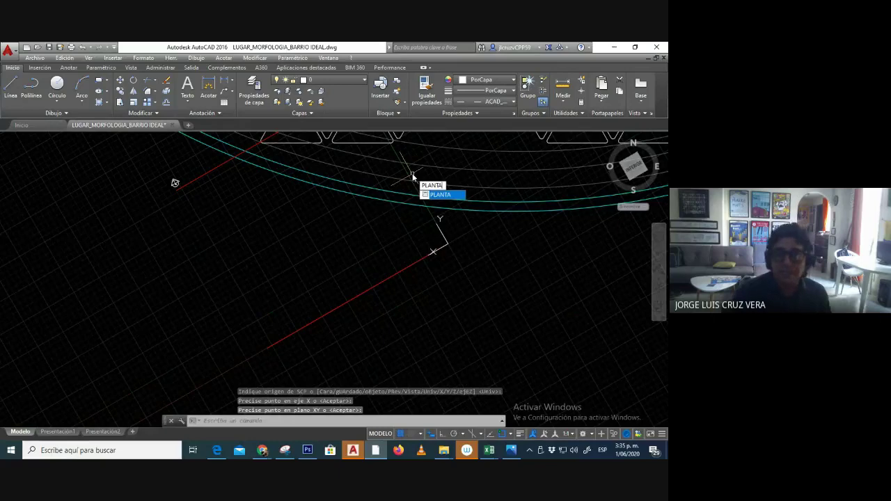
key("Return")
key("Return")
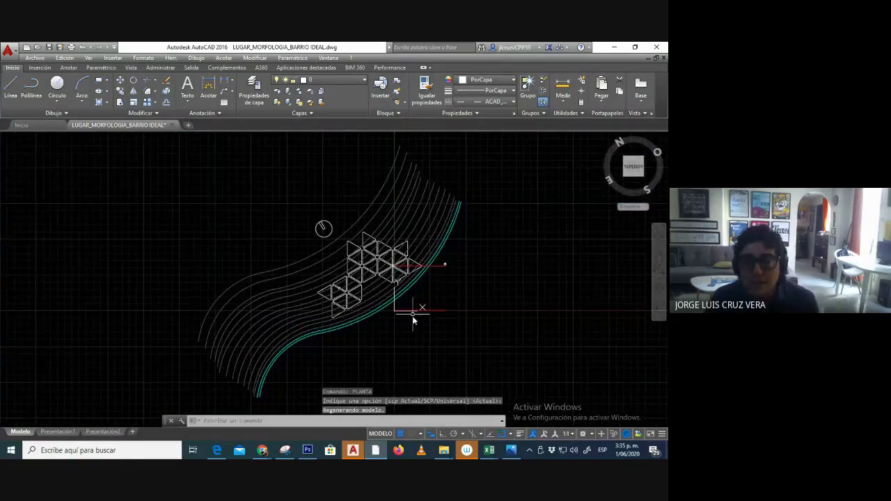
Examine how the horizontal red section line crosses the triangular blocks, contour lines and cyan curves.
scroll(413, 318, "up", 5)
middle_click_drag(404, 189, 309, 339)
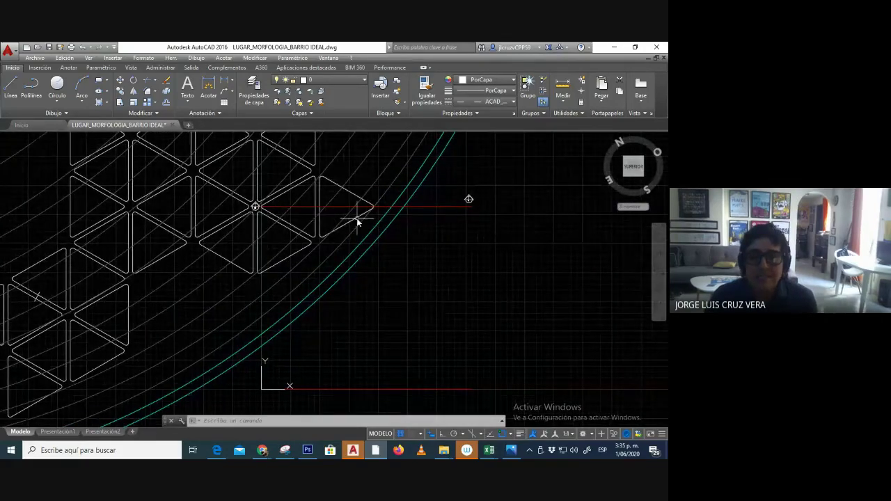
scroll(352, 225, "down", 2)
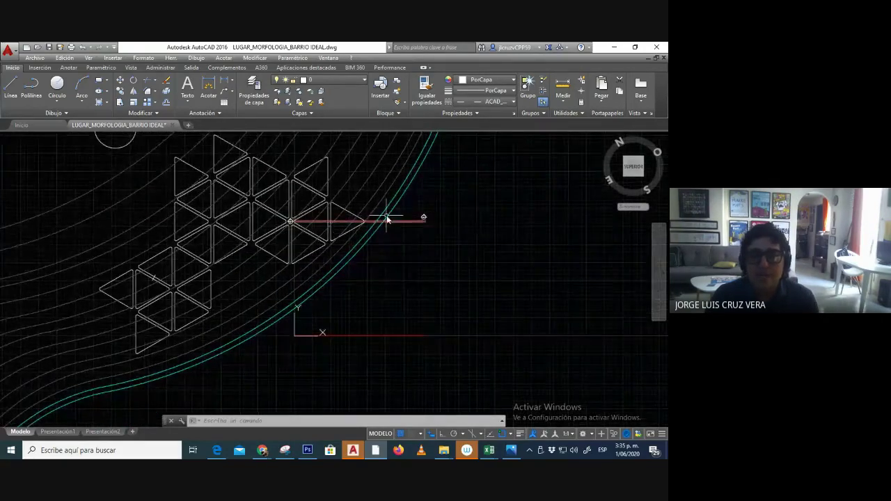
middle_click_drag(391, 224, 382, 228)
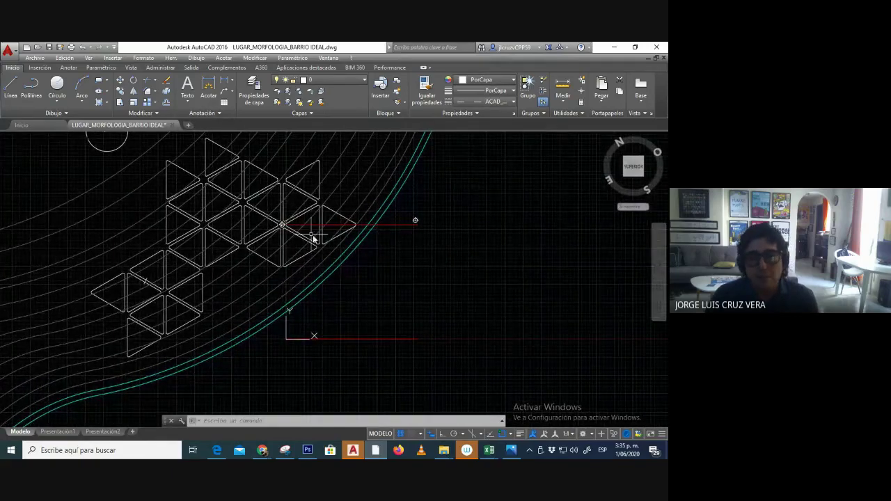
scroll(383, 223, "up", 2)
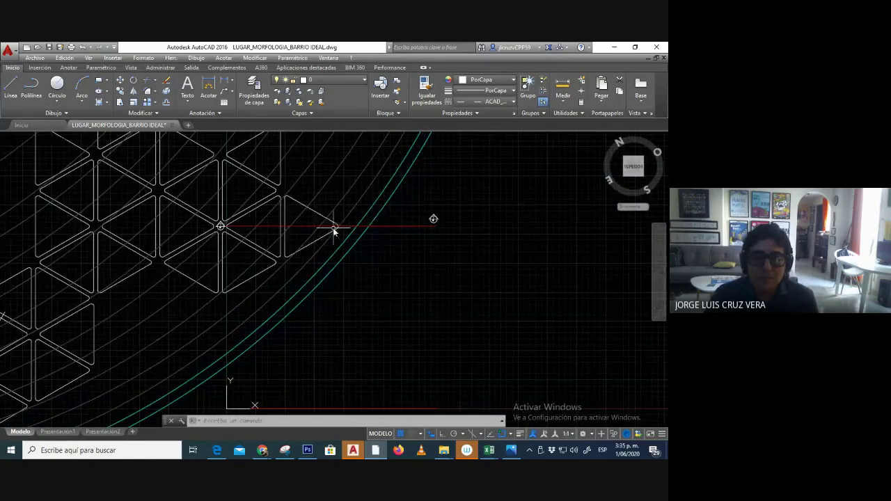
middle_click_drag(335, 231, 358, 228)
scroll(357, 228, "down", 2)
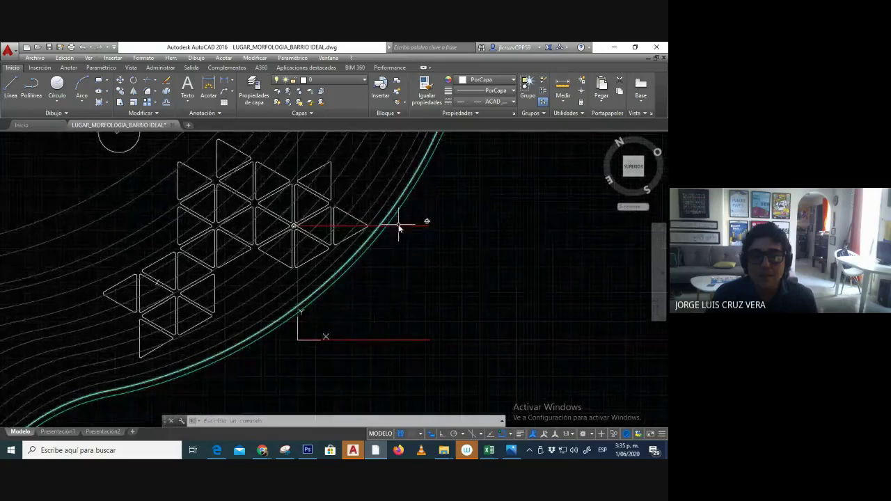
mouse_move(430, 279)
middle_mouse_down()
mouse_move(452, 287)
mouse_move(432, 264)
mouse_move(394, 260)
middle_mouse_up()
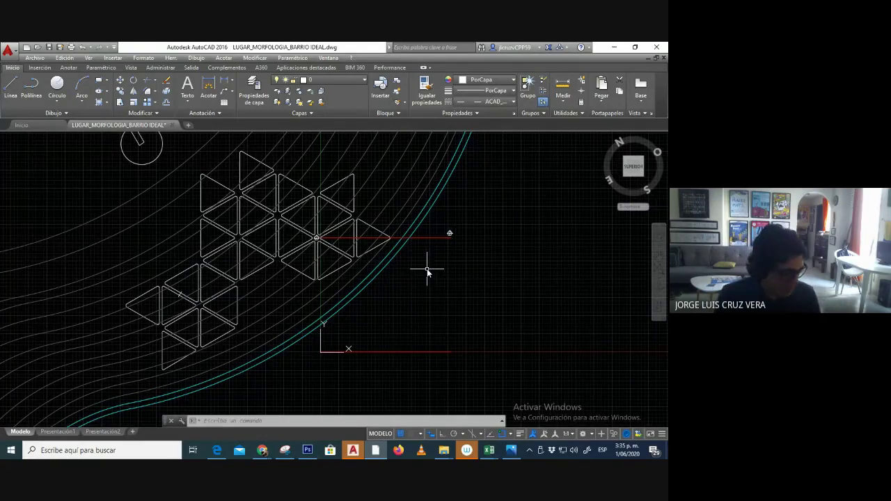
Reset the SCP to Universal and restore the original plan orientation with PLANTA.
type("SCP")
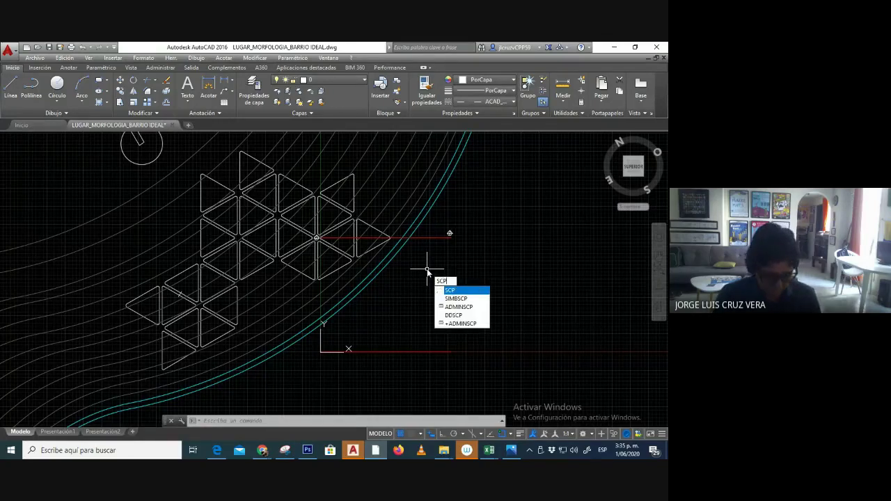
key("Return")
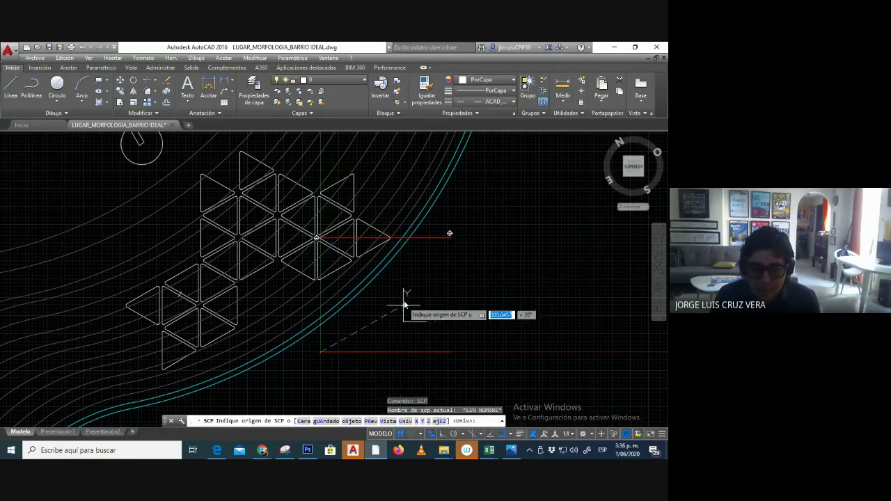
type("z")
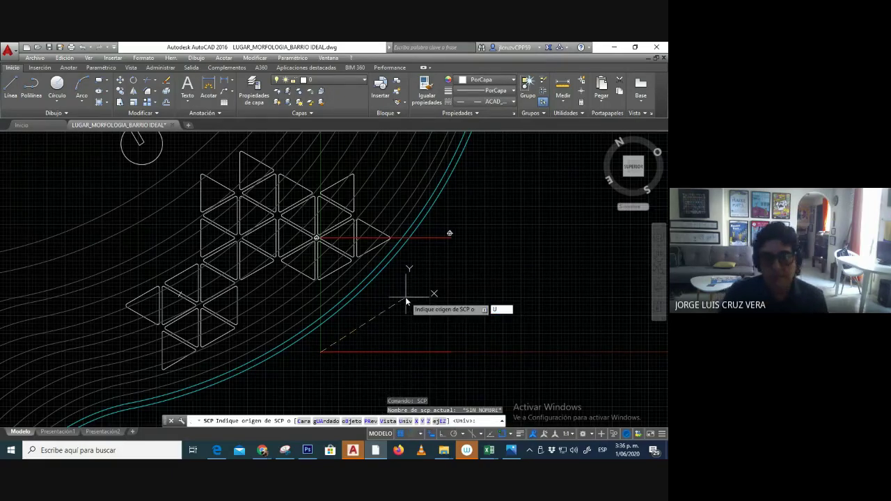
key("Return")
type("PLANTA")
key("Return")
key("Return")
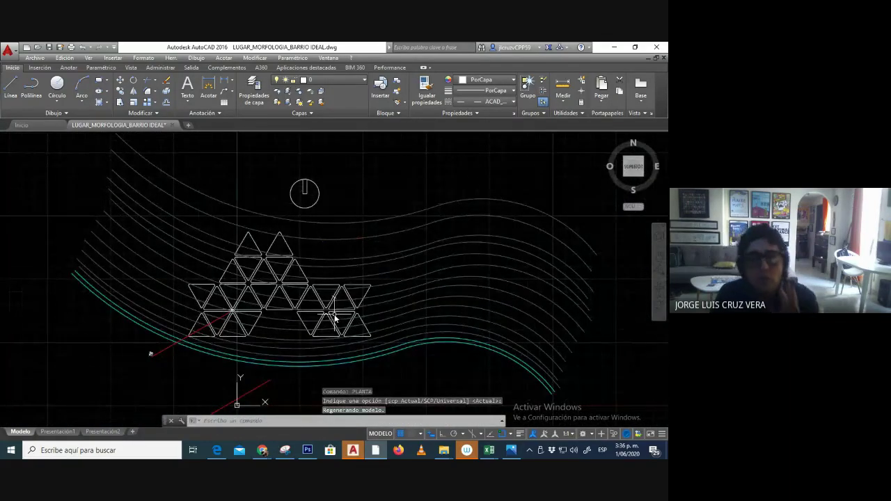
Define the SCP from the lower red line's upper end, with X toward its lower end and Y pointing away from the cyan curves.
scroll(334, 316, "up", 5)
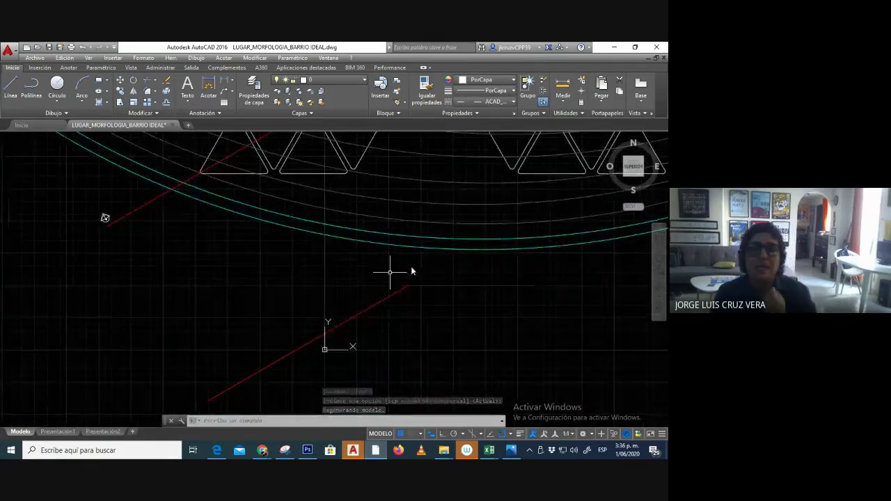
mouse_move(535, 213)
middle_mouse_down()
mouse_move(397, 292)
mouse_move(391, 272)
mouse_move(326, 312)
middle_mouse_up()
scroll(458, 261, "down", 2)
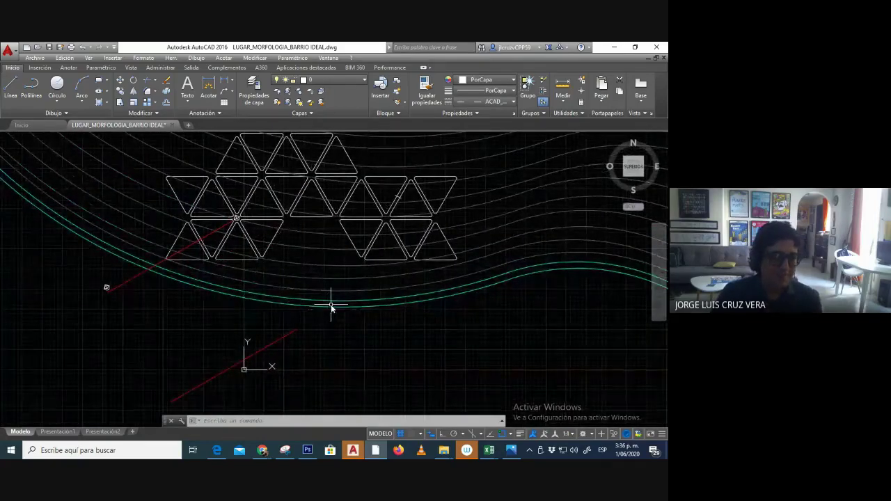
middle_click_drag(295, 309, 323, 299)
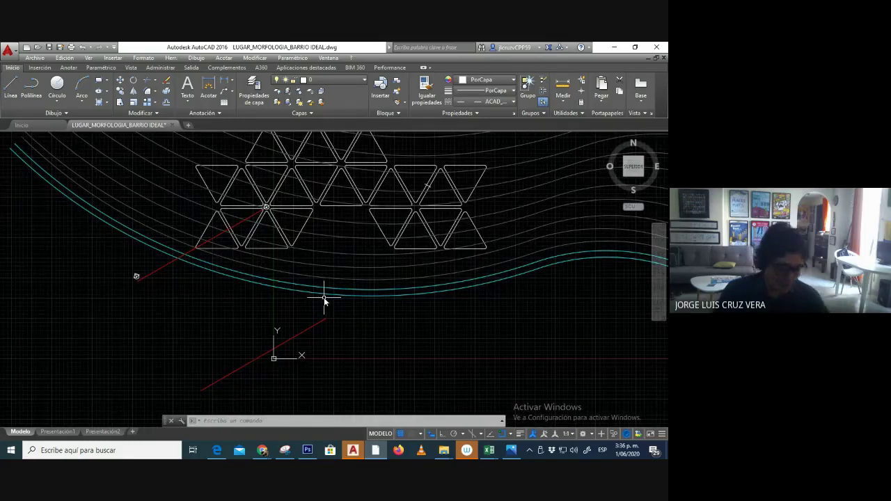
type("SCP")
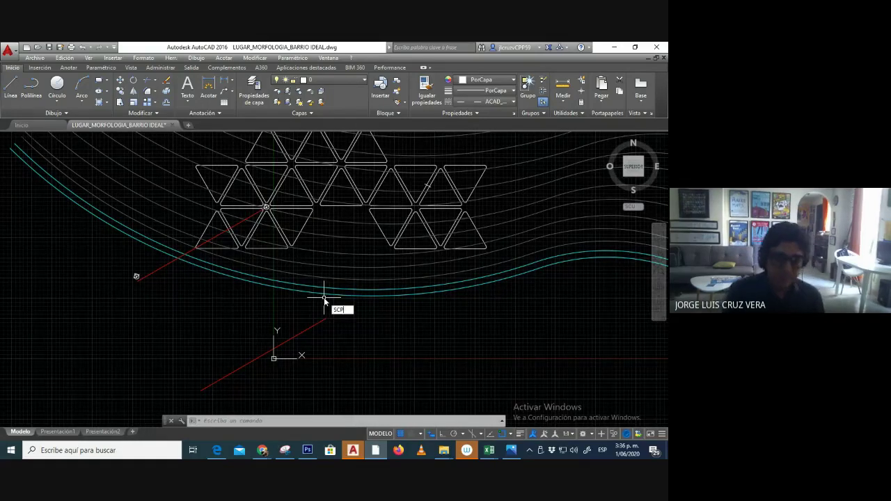
key("Return")
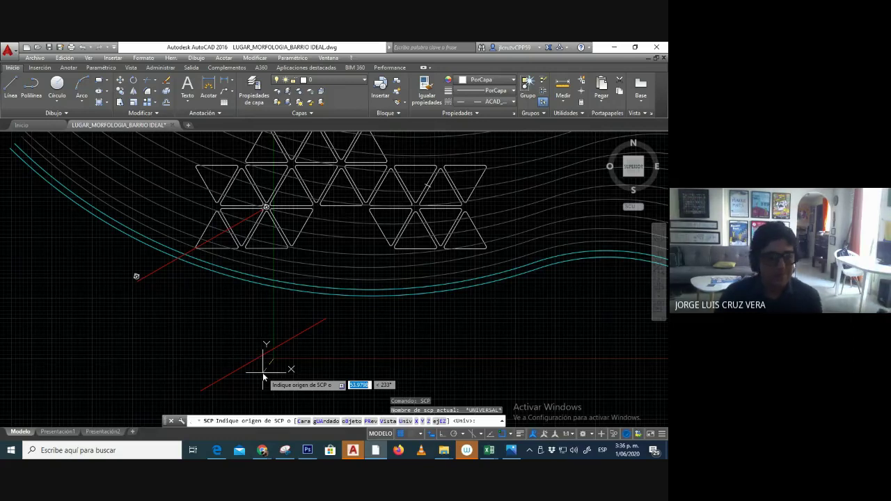
left_click(326, 320)
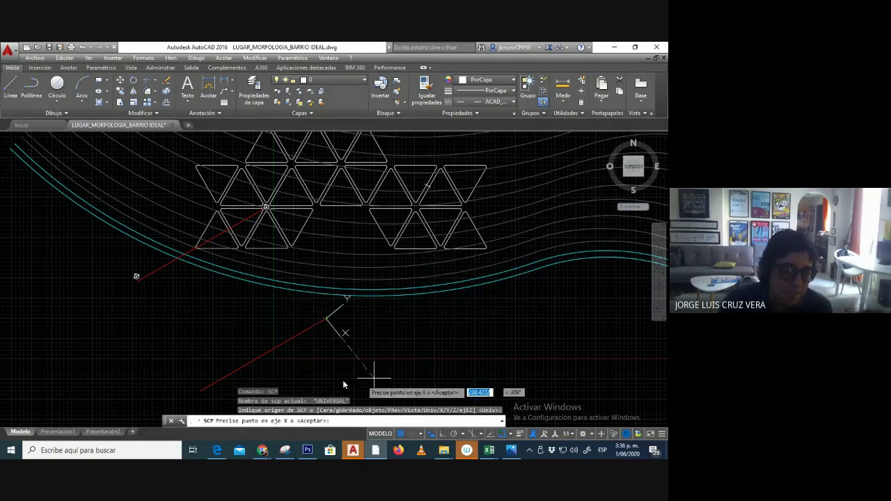
left_click(199, 390)
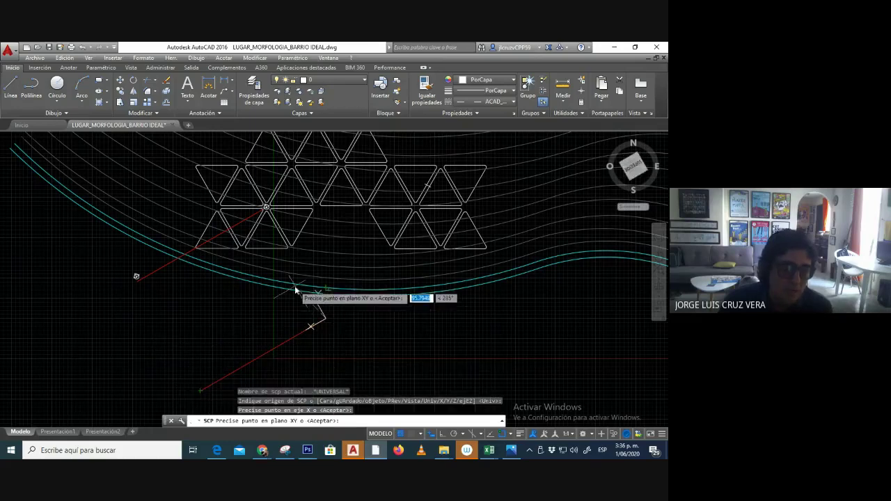
left_click(359, 362)
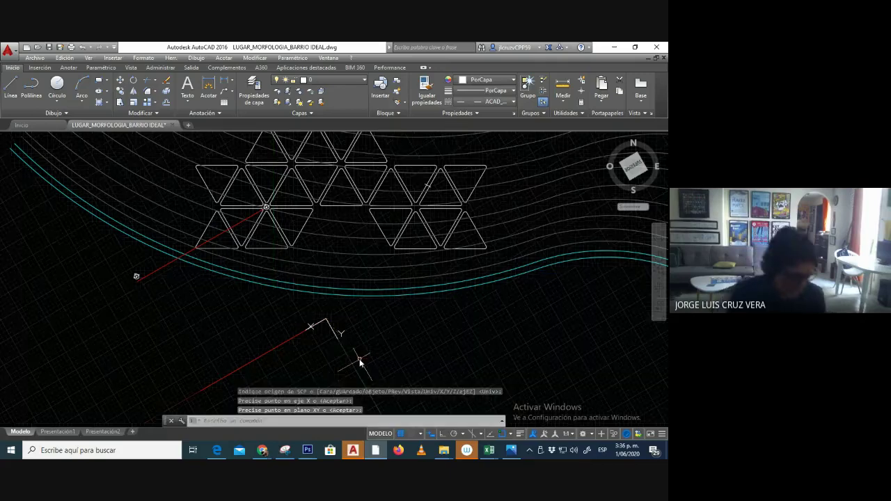
Run PLANTA on the current SCP to show the plan with the Y axis pointing away from the contours.
type("PLANTA")
key("Return")
key("Return")
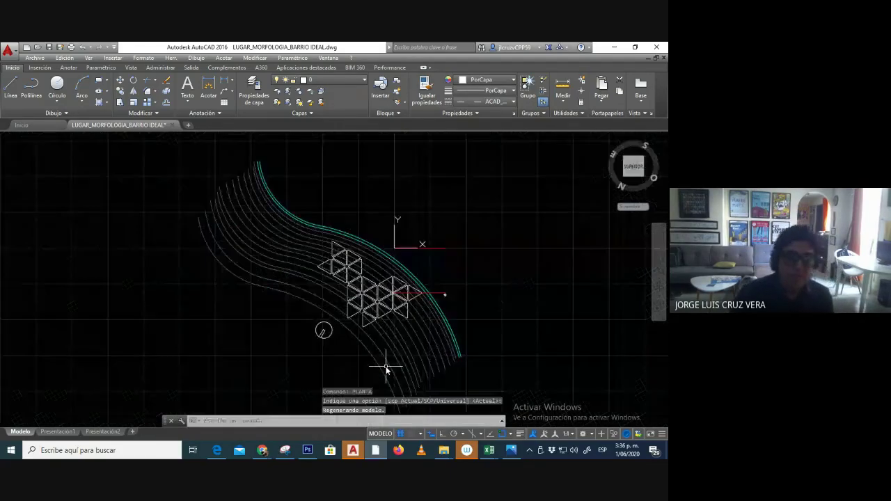
scroll(401, 315, "up", 2)
mouse_move(376, 321)
middle_mouse_down()
mouse_move(294, 340)
mouse_move(302, 250)
mouse_move(370, 249)
mouse_move(435, 274)
middle_mouse_up()
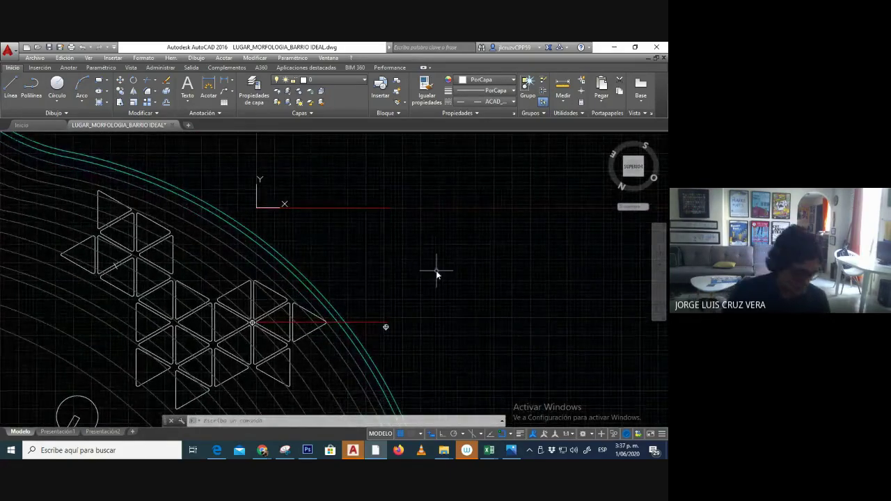
Return the SCP to Universal and realign the plan view to it using PLANTA.
type("SCP")
key("Return")
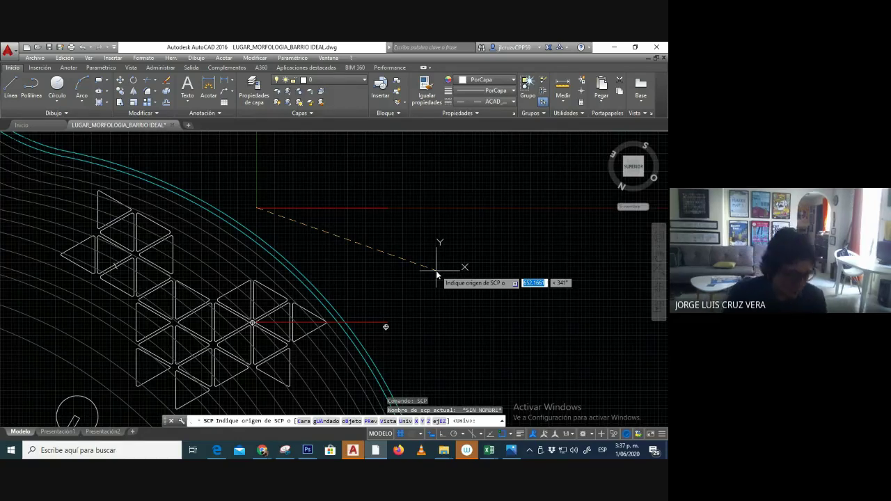
type("U")
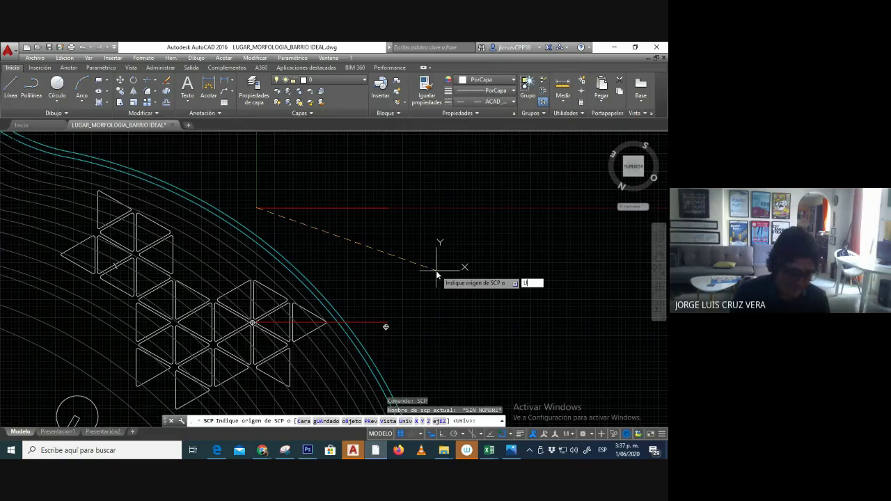
key("Return")
type("PLANTA")
key("Return")
key("Return")
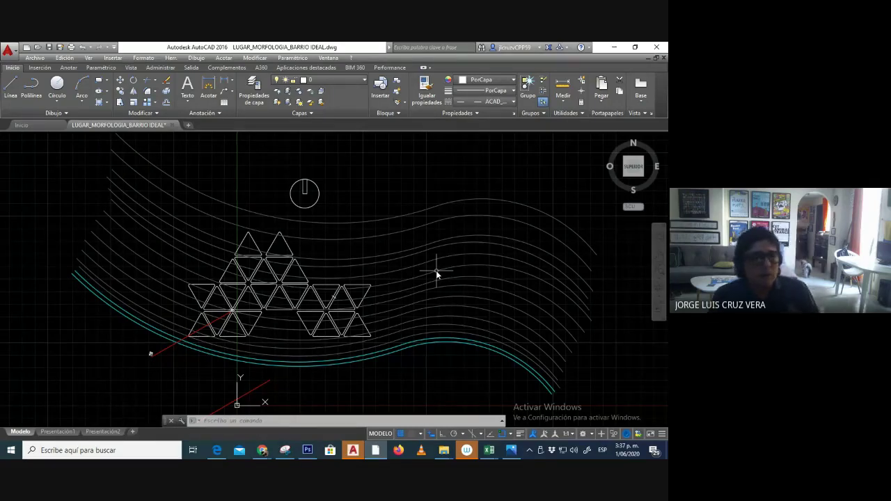
Align the SCP to the lower red line, with origin at its upper end, X toward its lower end and Y toward the contours.
middle_click_drag(340, 338, 379, 285)
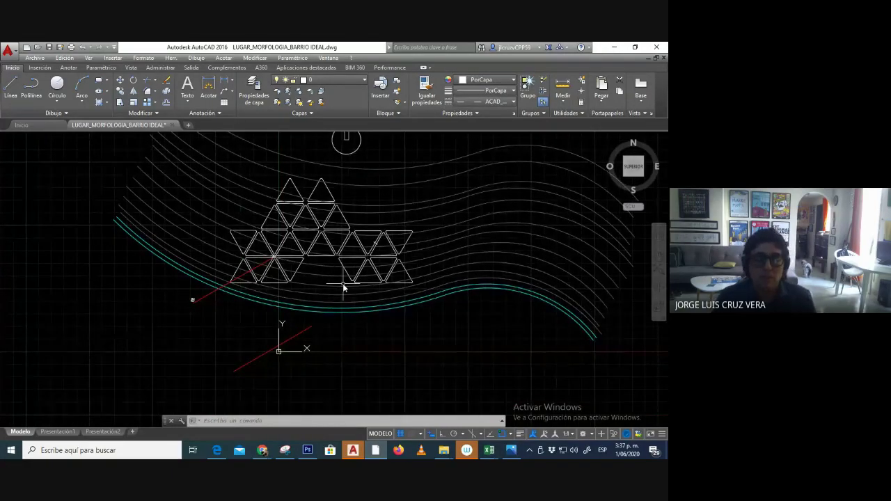
scroll(307, 310, "up", 2)
left_click(288, 325)
left_click(306, 339)
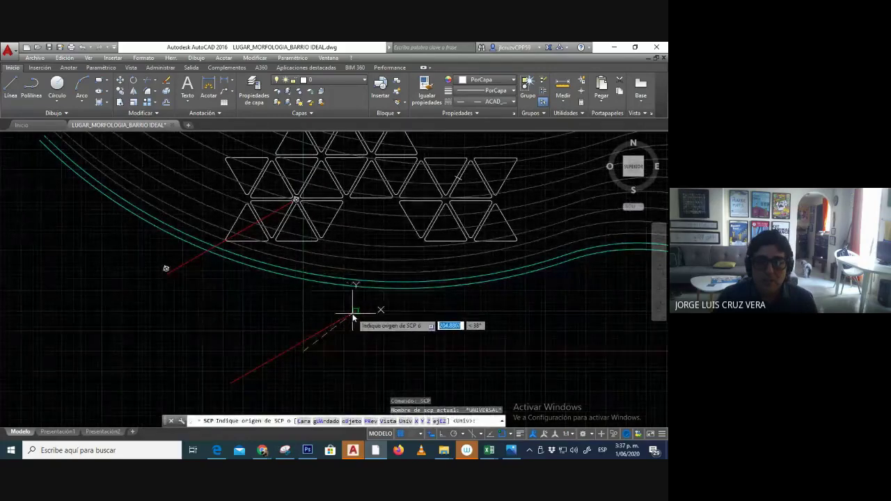
left_click(351, 319)
left_click(231, 384)
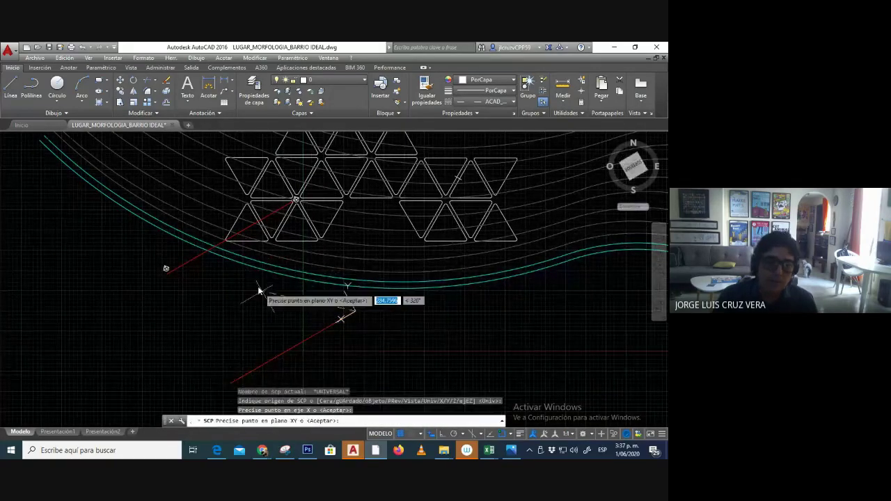
left_click(258, 289)
Run PLANTA on the current SCP to show the plan with the Y axis pointing toward the contours.
type("PLANTA")
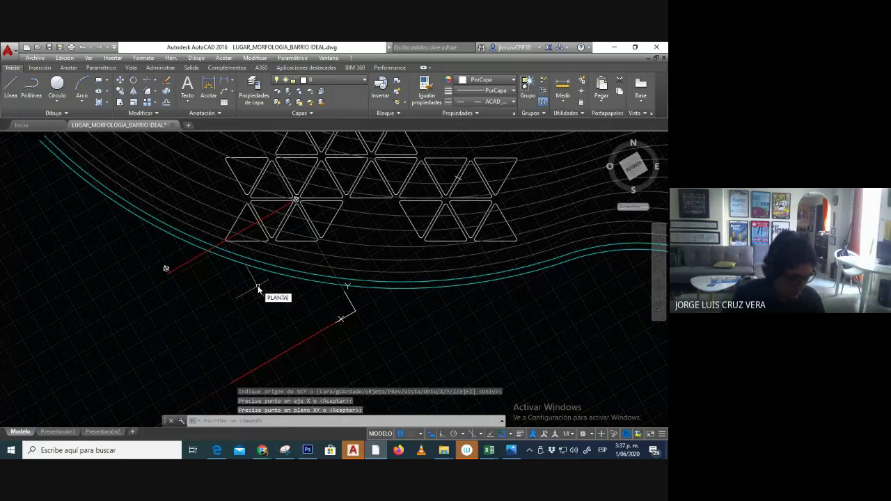
key("Return")
key("Return")
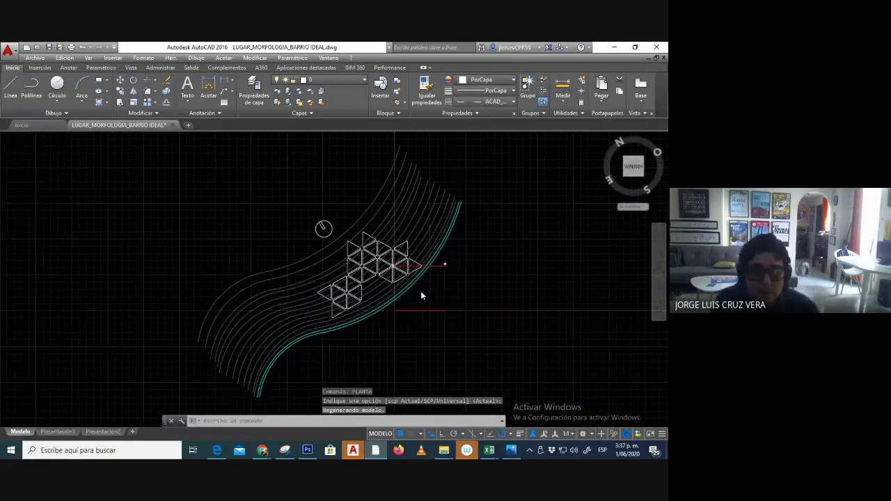
scroll(451, 291, "up", 5)
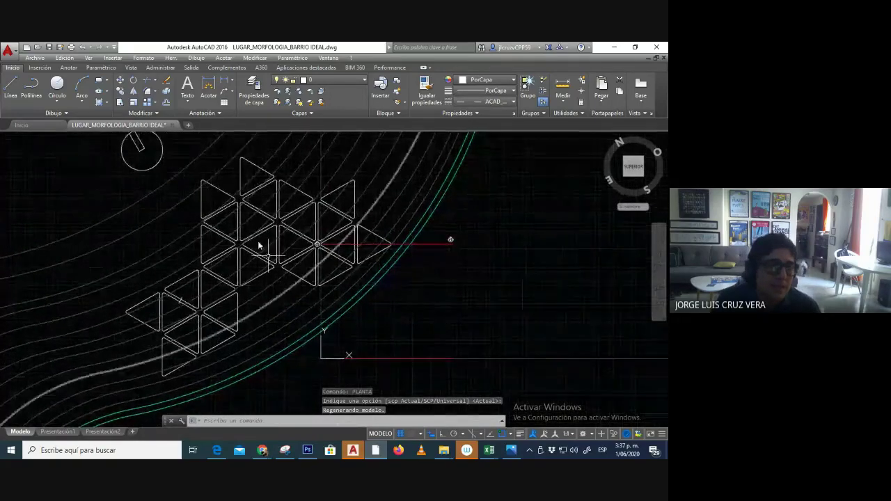
mouse_move(413, 298)
middle_mouse_down()
mouse_move(422, 277)
mouse_move(408, 284)
middle_mouse_up()
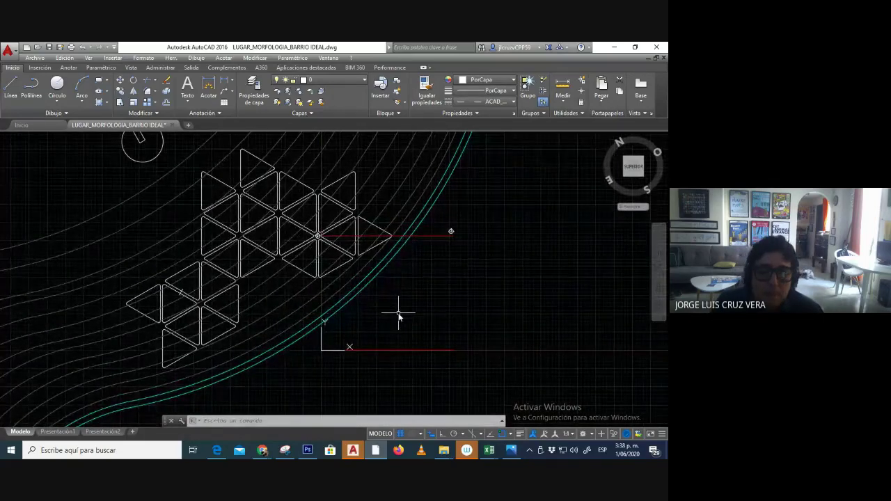
Examine where the upper red section line crosses the contour lines, triangular blocks and cyan curves.
scroll(398, 314, "up", 2)
middle_click_drag(387, 312, 368, 318)
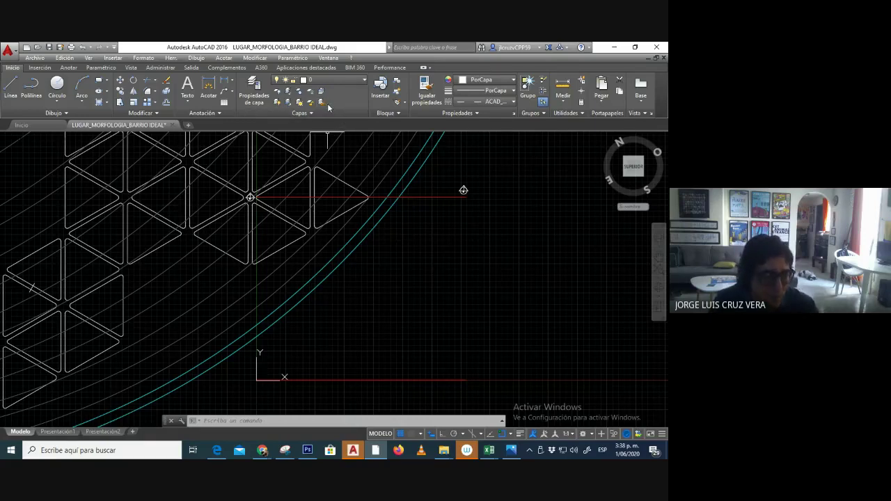
scroll(364, 248, "down", 3)
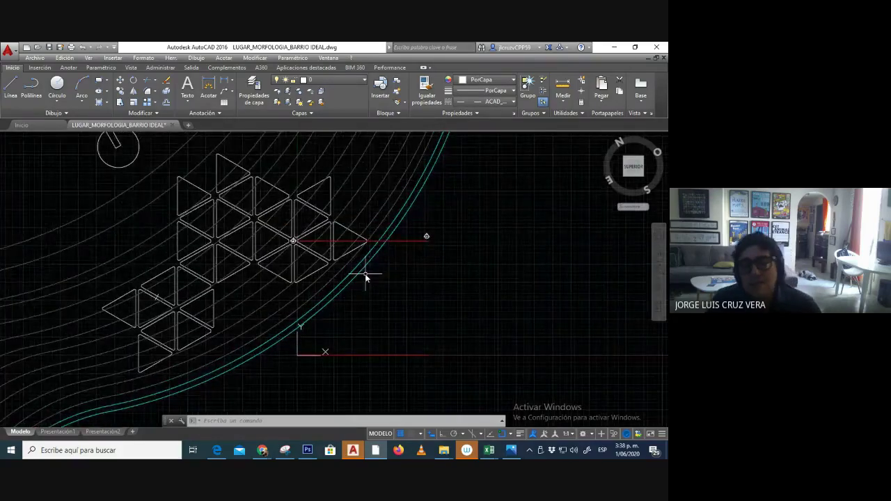
scroll(372, 261, "up", 3)
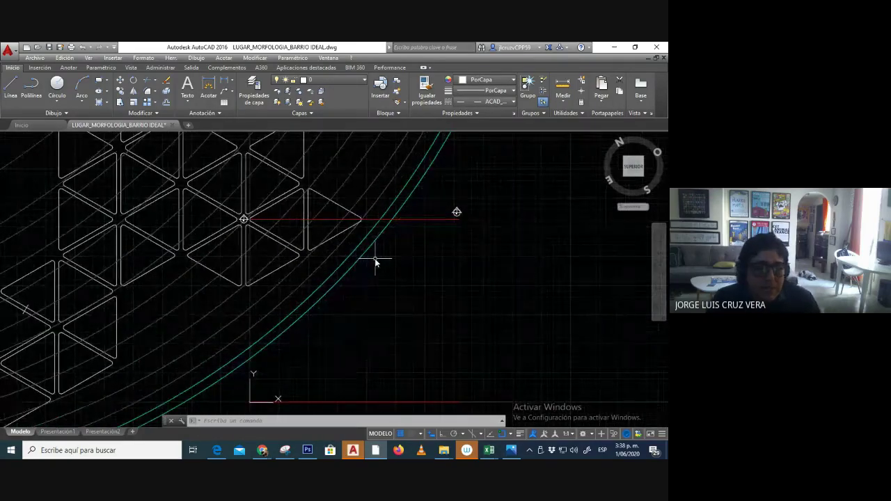
middle_click_drag(388, 263, 422, 279)
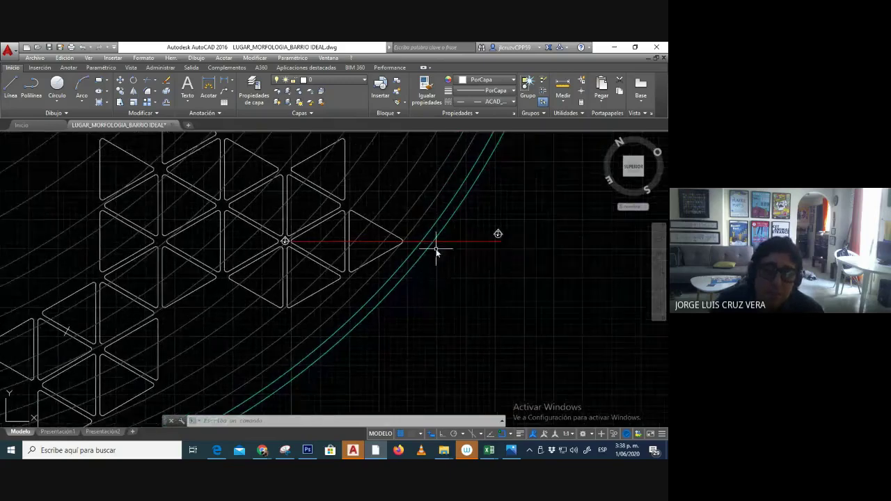
scroll(435, 251, "up", 2)
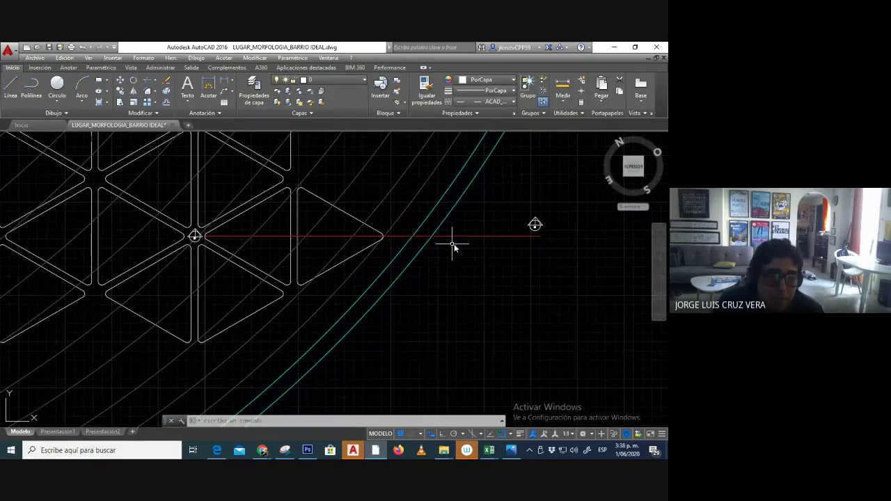
scroll(419, 252, "up", 4)
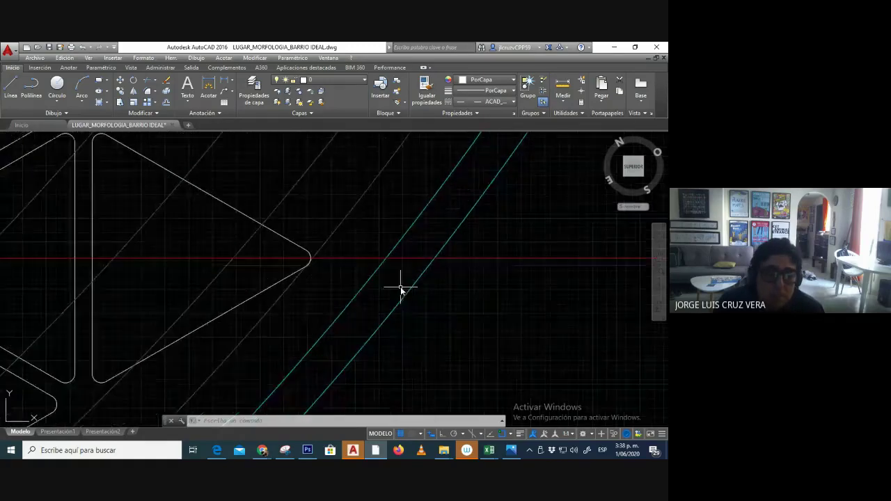
scroll(287, 241, "down", 2)
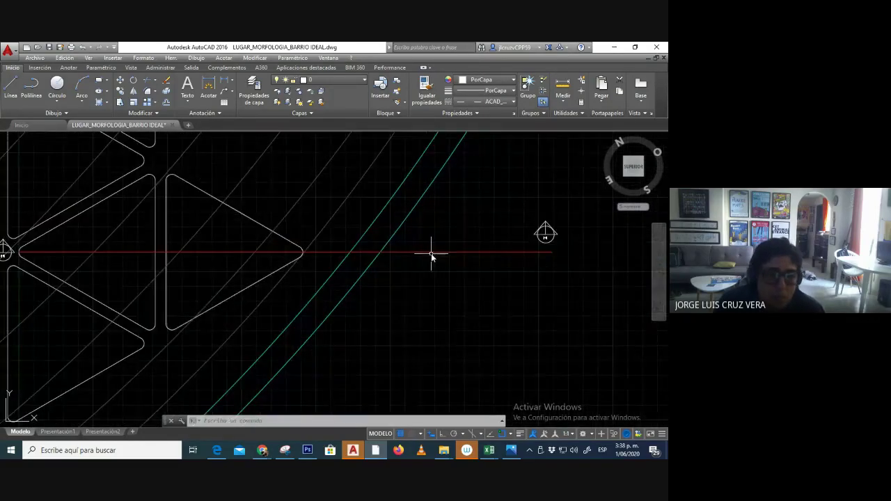
scroll(431, 254, "down", 2)
middle_click_drag(423, 279, 414, 252)
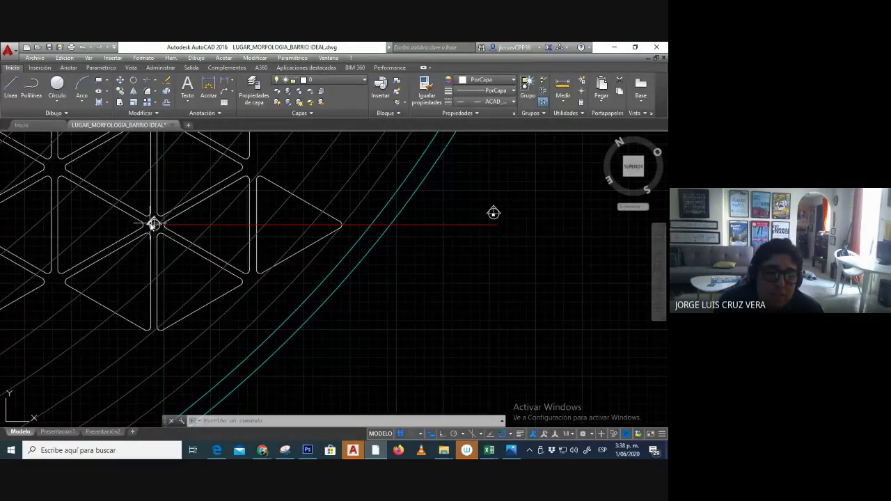
scroll(152, 225, "up", 4)
left_click(206, 218)
left_click(203, 216)
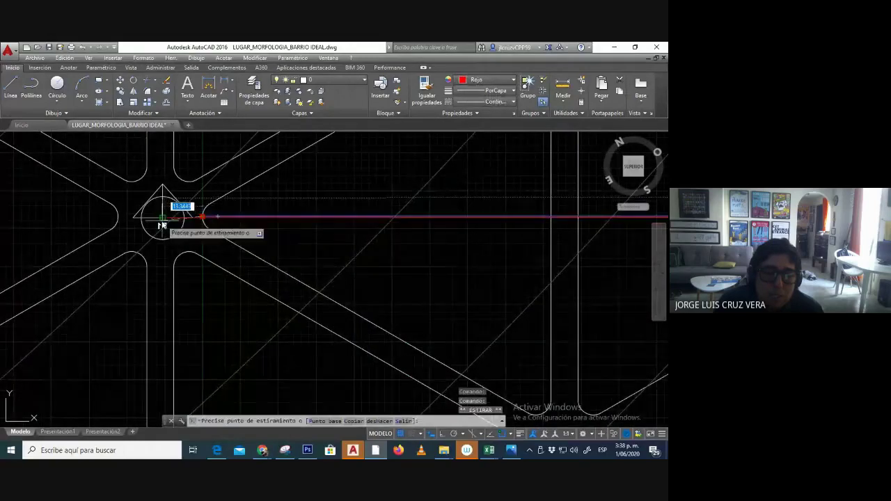
key("F8")
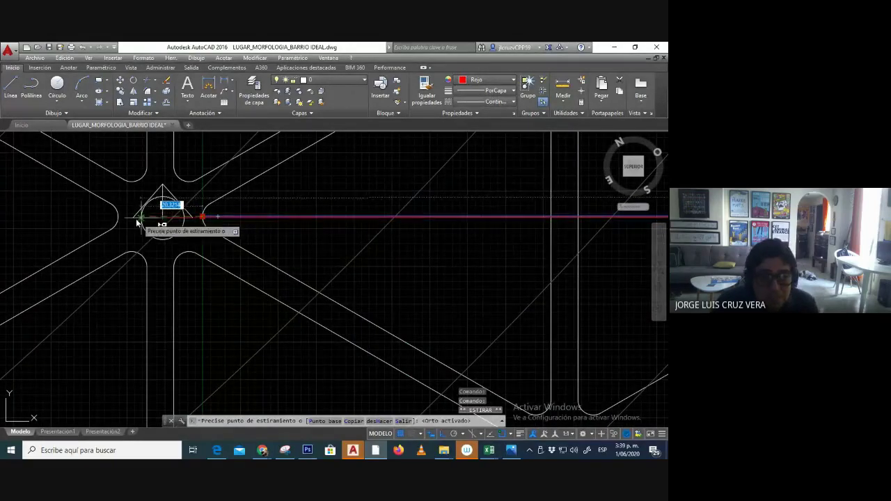
key("Escape")
key("Escape")
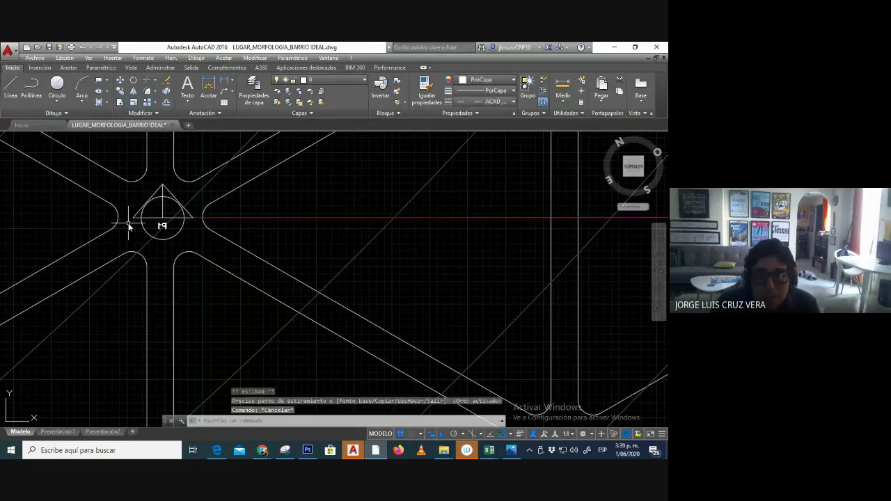
scroll(130, 228, "down", 2)
scroll(202, 225, "down", 2)
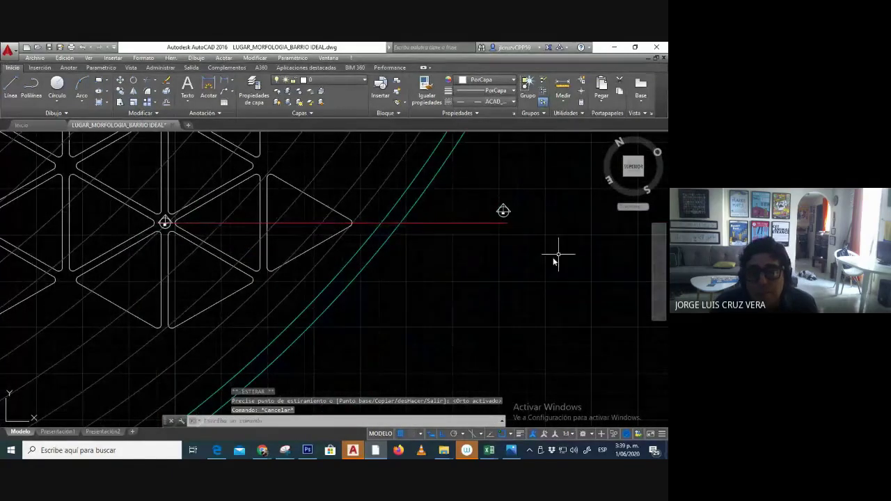
middle_click_drag(440, 288, 469, 324)
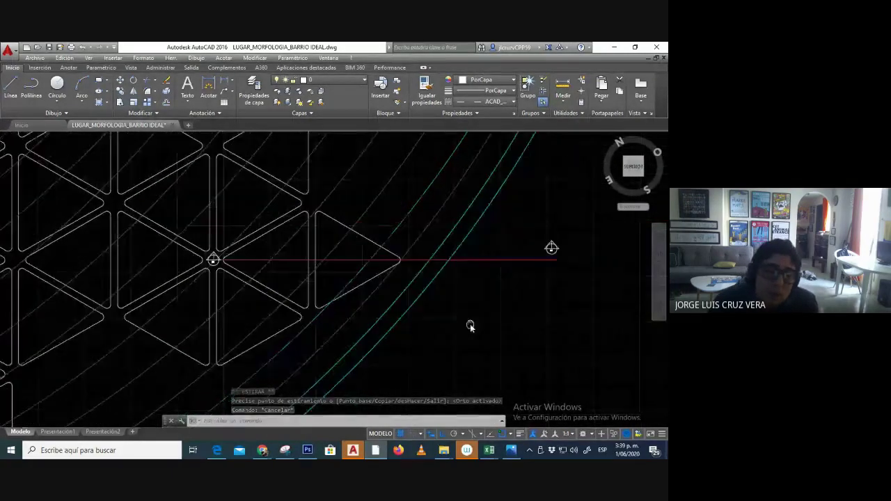
mouse_move(424, 292)
middle_mouse_down()
mouse_move(471, 302)
mouse_move(414, 302)
middle_mouse_up()
scroll(473, 297, "up", 2)
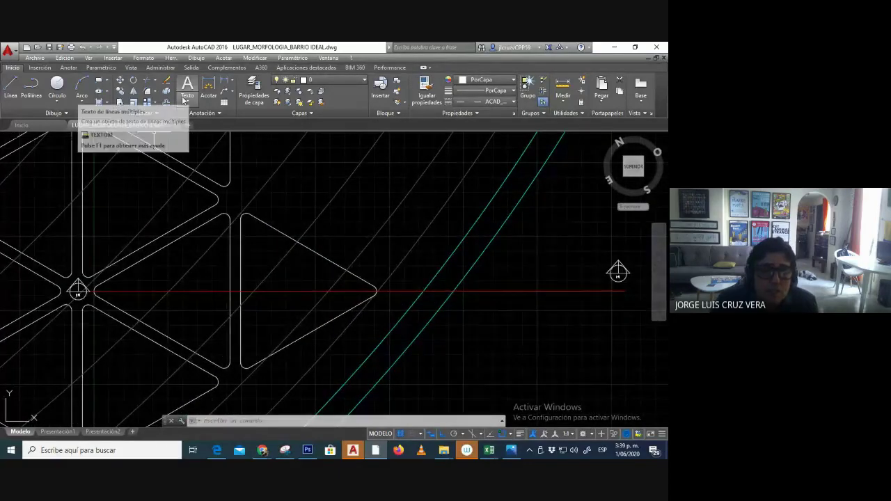
Add the multiline text "N+0m" where the red section line crosses the inner cyan curve.
scroll(76, 304, "up", 6)
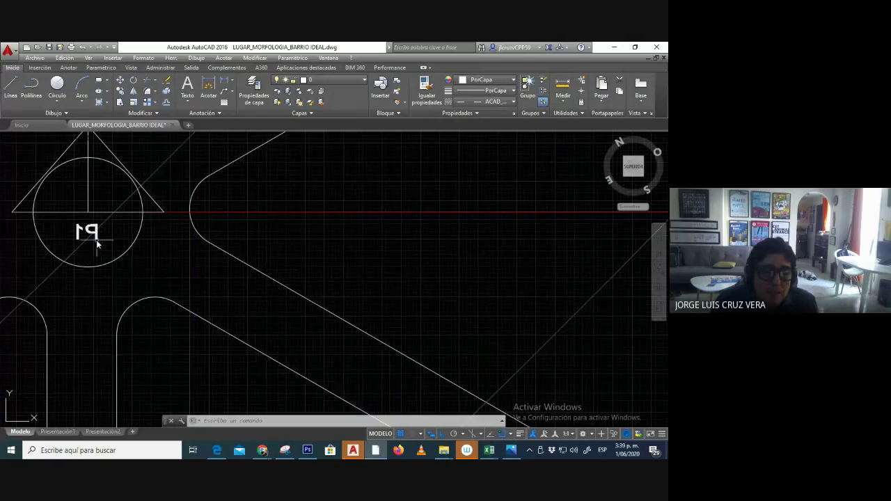
scroll(372, 295, "down", 8)
scroll(432, 281, "up", 4)
scroll(354, 285, "down", 2)
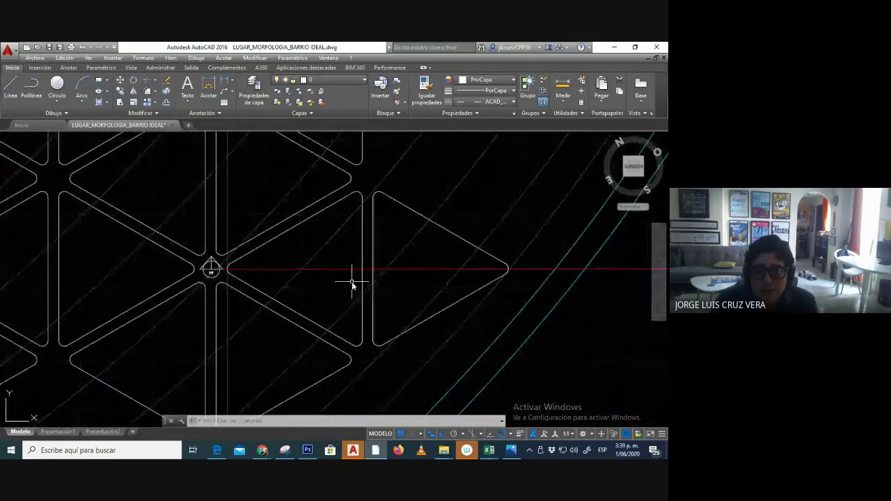
scroll(374, 281, "up", 3)
left_click(187, 100)
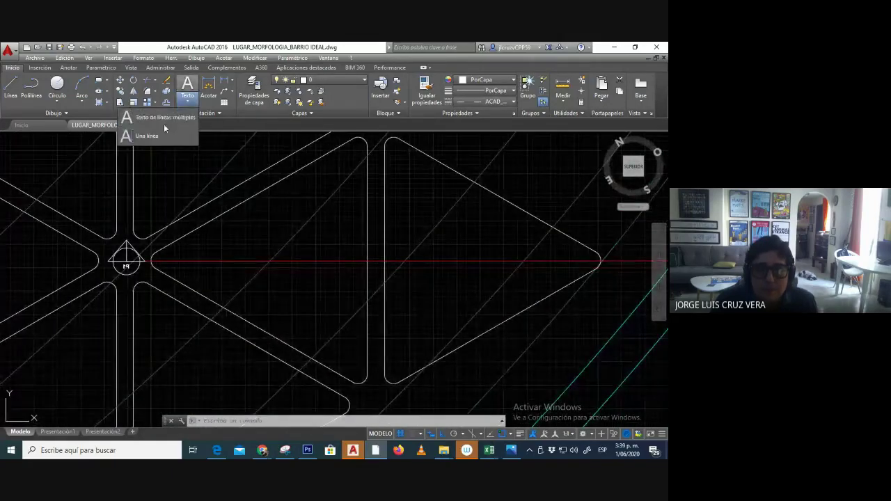
left_click(158, 119)
scroll(294, 273, "down", 2)
middle_click_drag(218, 284, 155, 272)
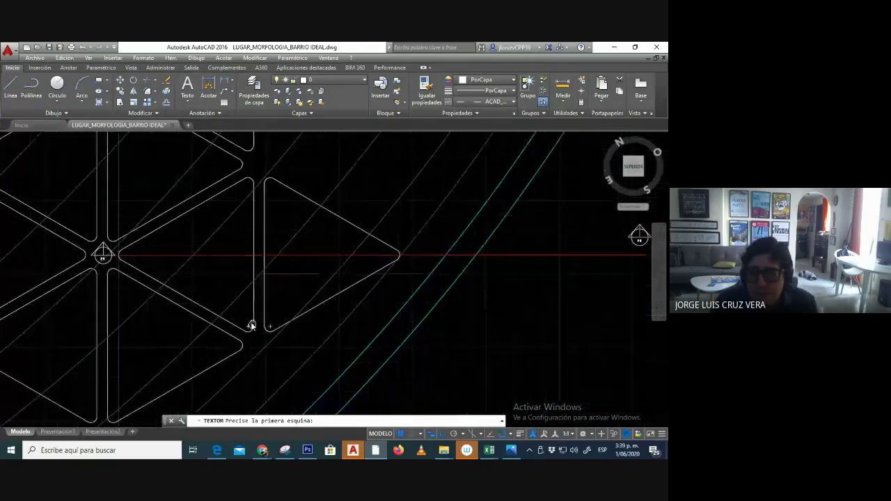
scroll(475, 241, "up", 3)
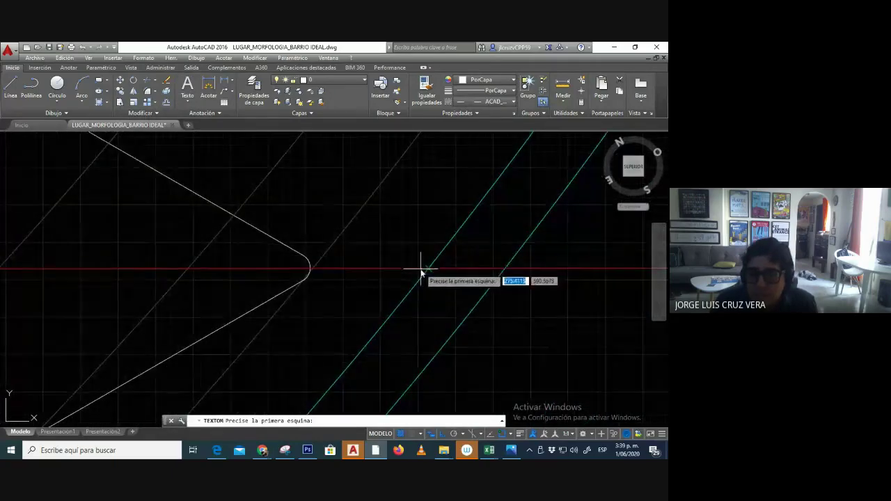
left_click(427, 257)
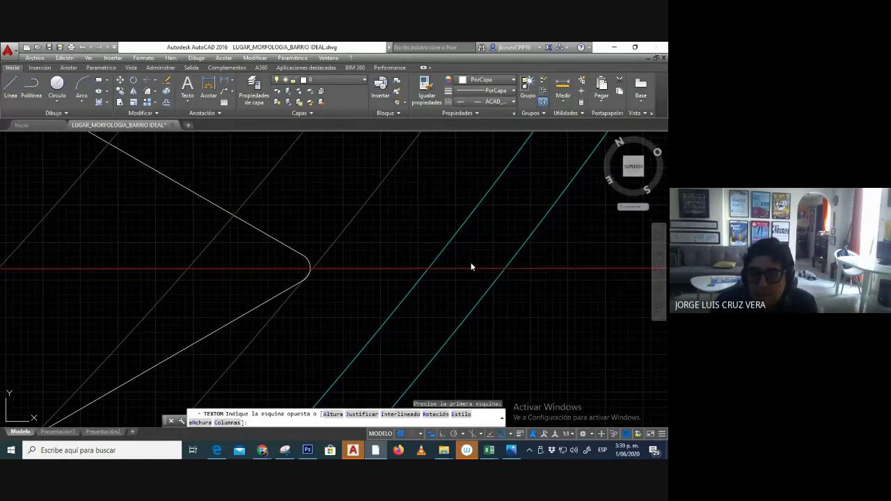
left_click(461, 265)
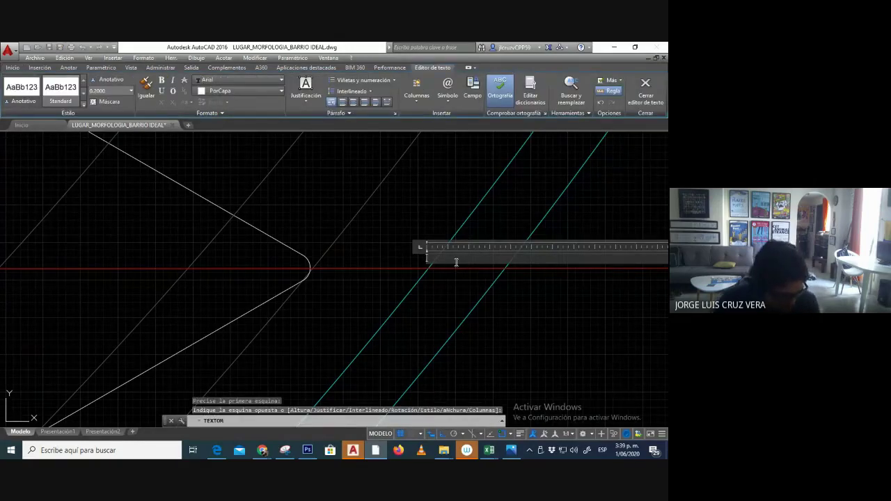
type("N")
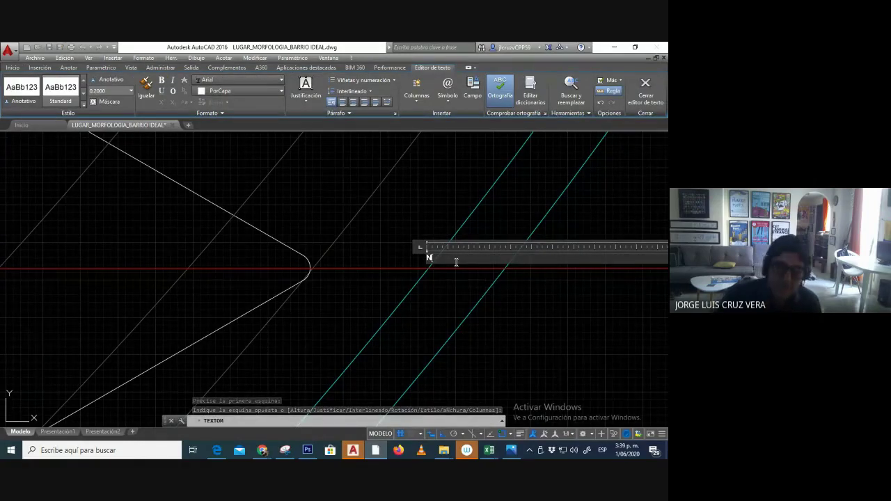
type("+0m")
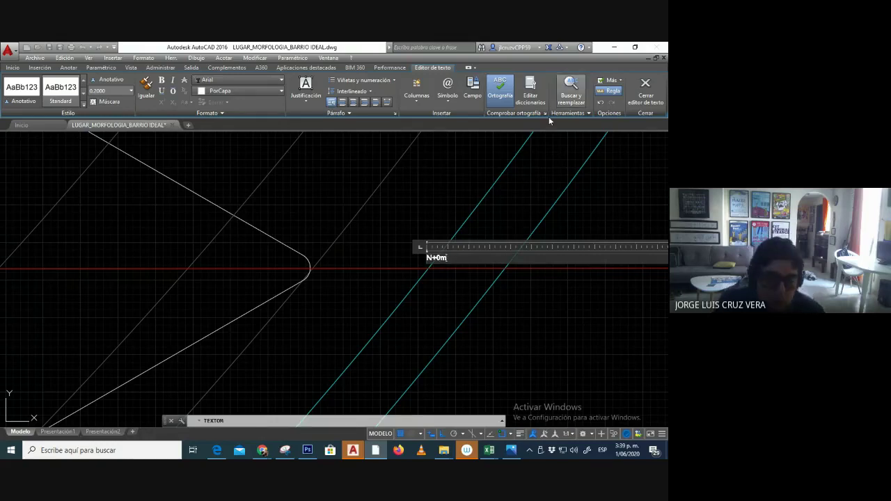
left_click(449, 219)
Set the N+0m label's text height to 0.5 and save the text changes.
scroll(427, 265, "up", 3)
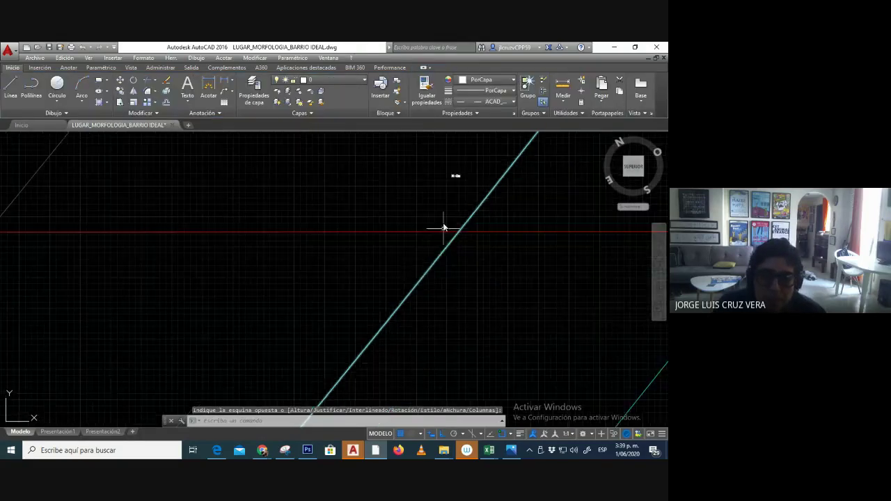
double_click(456, 176)
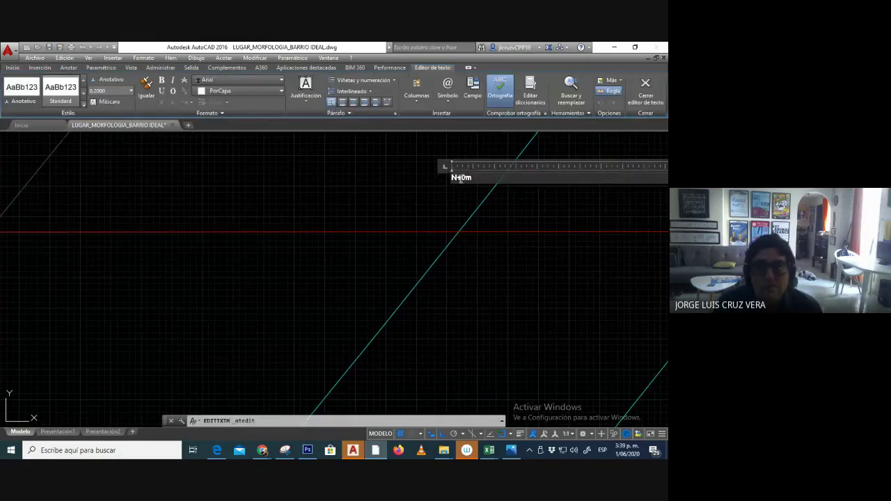
left_click(130, 91)
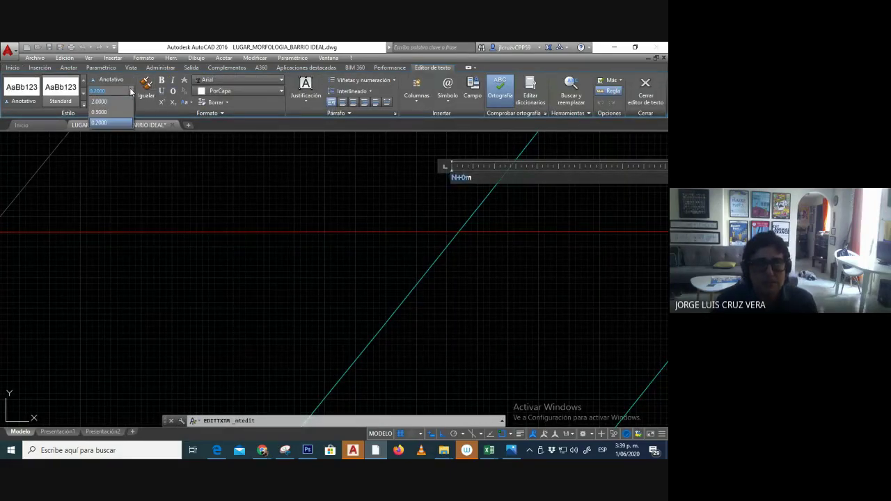
left_click(99, 111)
scroll(390, 249, "down", 6)
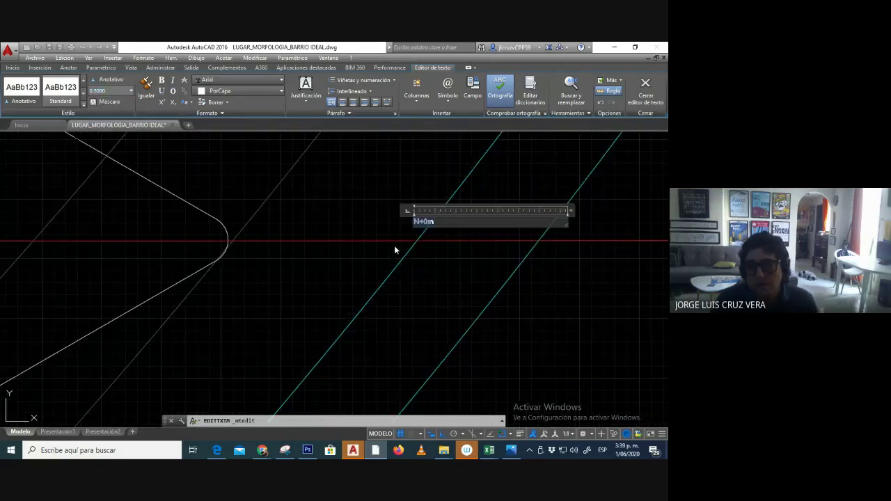
key("Escape")
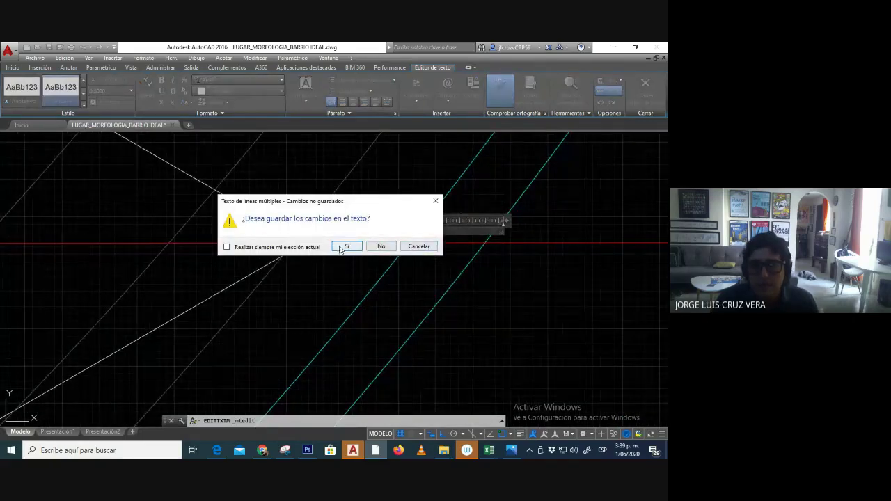
left_click(344, 247)
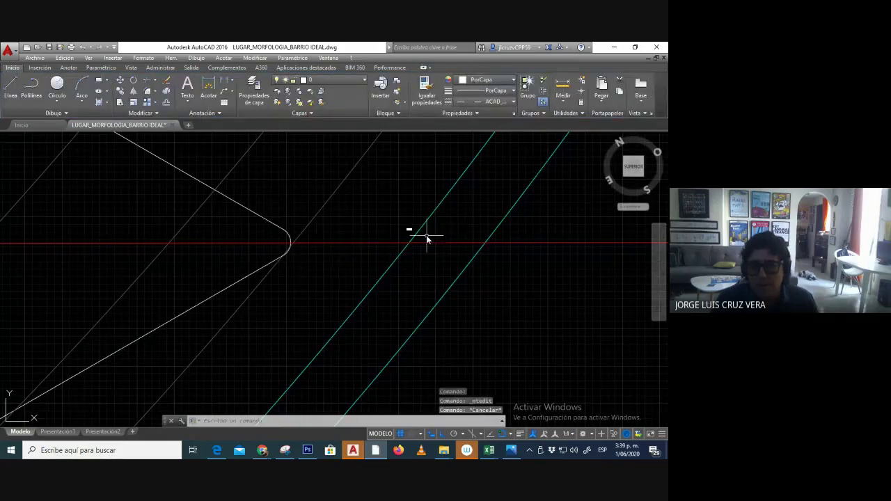
Try to set the N+0m label's text height to 1.
scroll(419, 234, "down", 3)
scroll(426, 235, "up", 3)
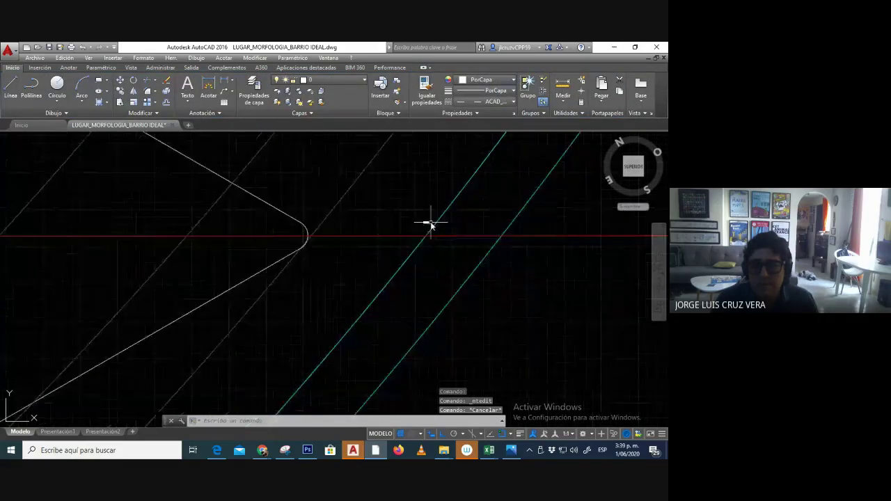
left_click(424, 223)
key("Escape")
left_click(425, 222)
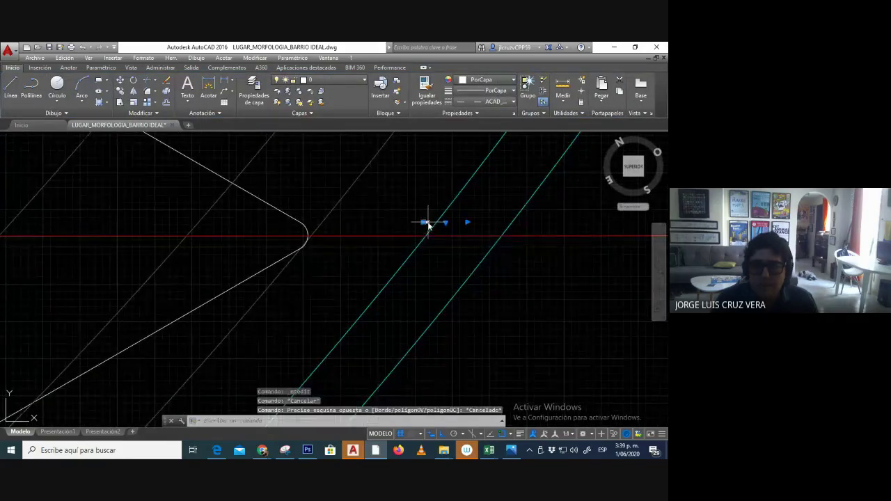
double_click(426, 223)
key("ctrl+a")
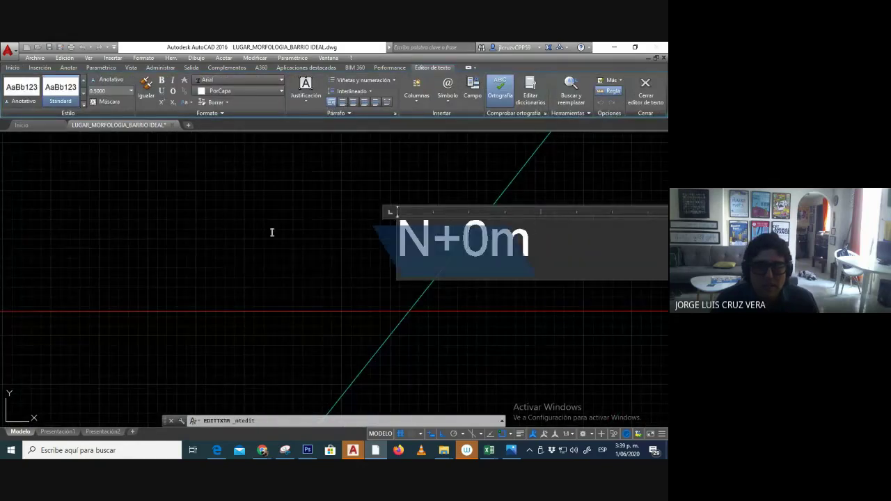
left_click(121, 92)
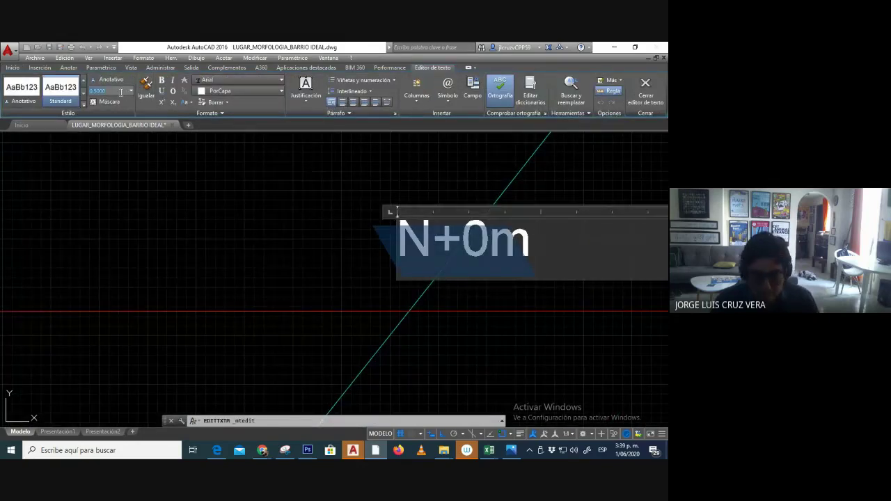
type("1")
key("Return")
left_click(247, 230)
scroll(257, 226, "up", 2)
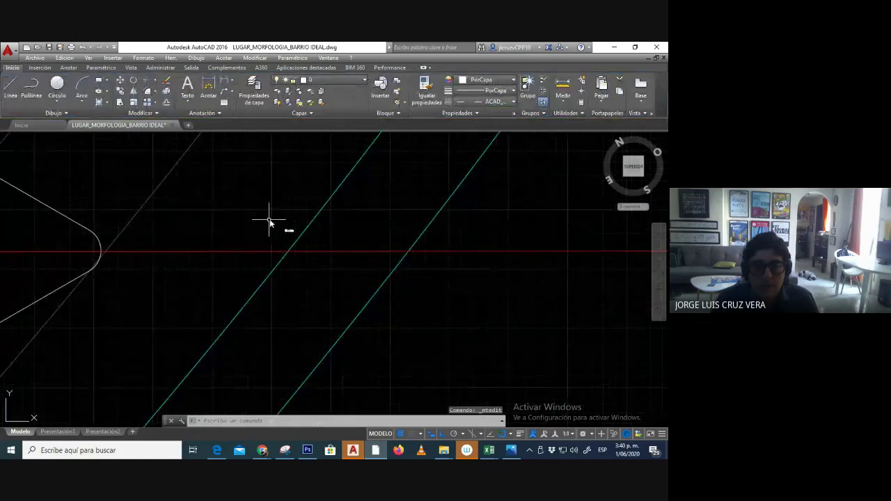
Set the height of the whole N+0m label to 5 and save the text.
left_click(287, 230)
scroll(296, 234, "up", 6)
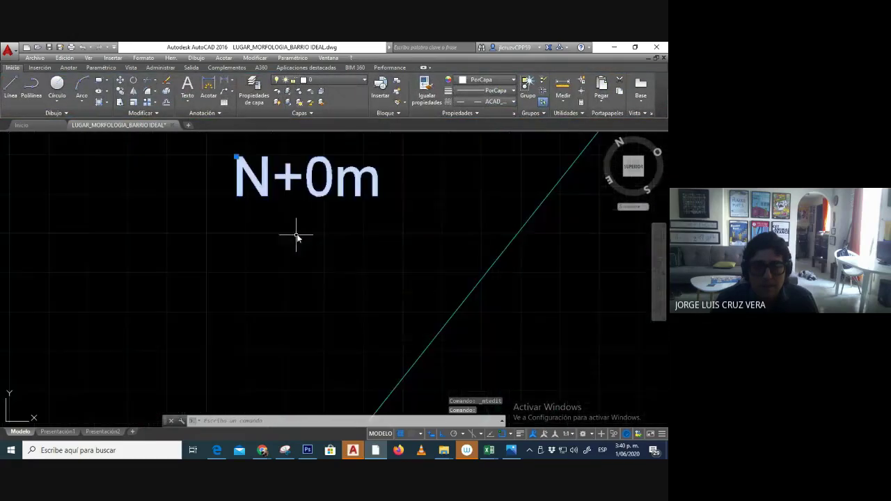
double_click(314, 195)
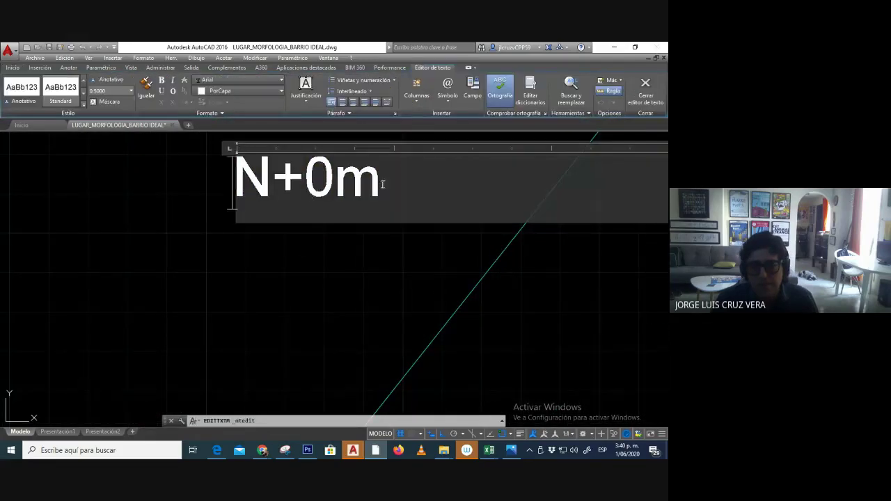
left_click_drag(383, 184, 173, 187)
left_click(334, 194)
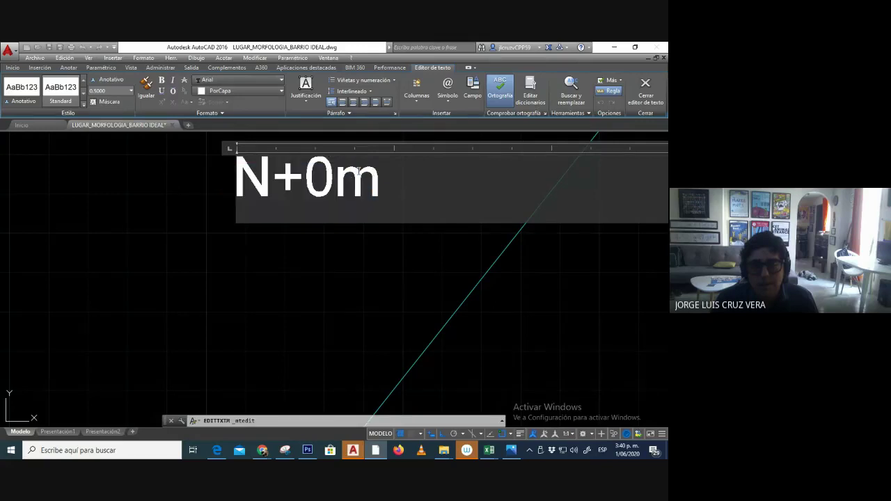
left_click_drag(381, 183, 247, 171)
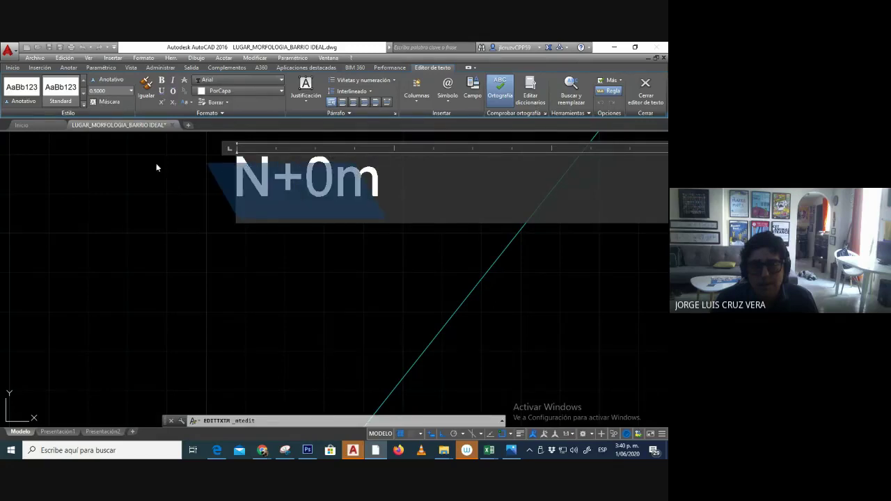
left_click(116, 89)
type("5")
key("Return")
scroll(309, 238, "down", 6)
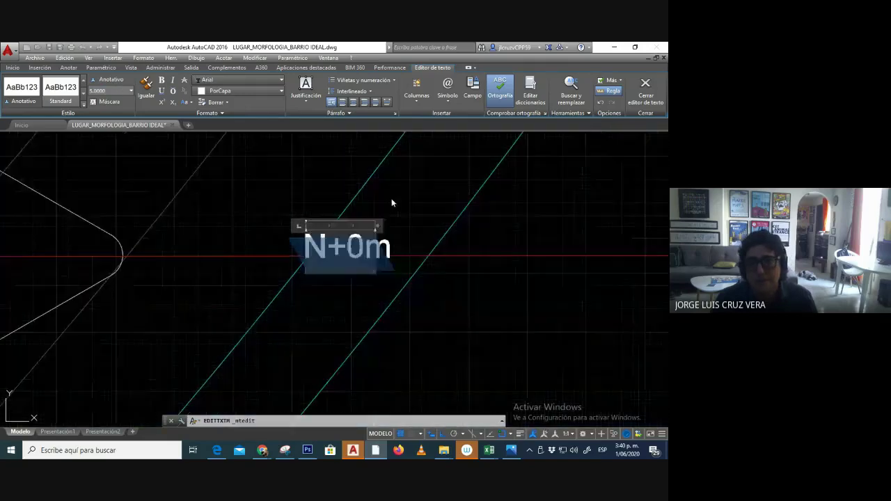
key("Escape")
scroll(380, 226, "down", 3)
scroll(376, 232, "up", 3)
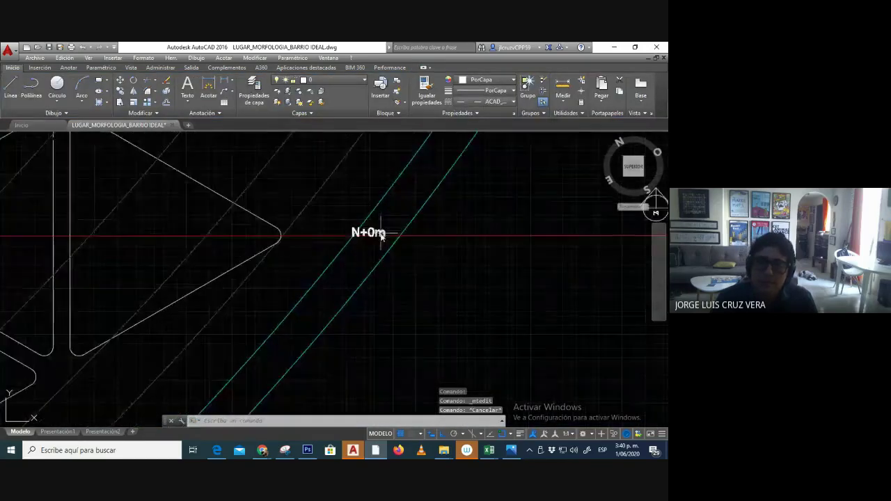
type("eq")
key("Return")
left_click(397, 258)
right_click(392, 248)
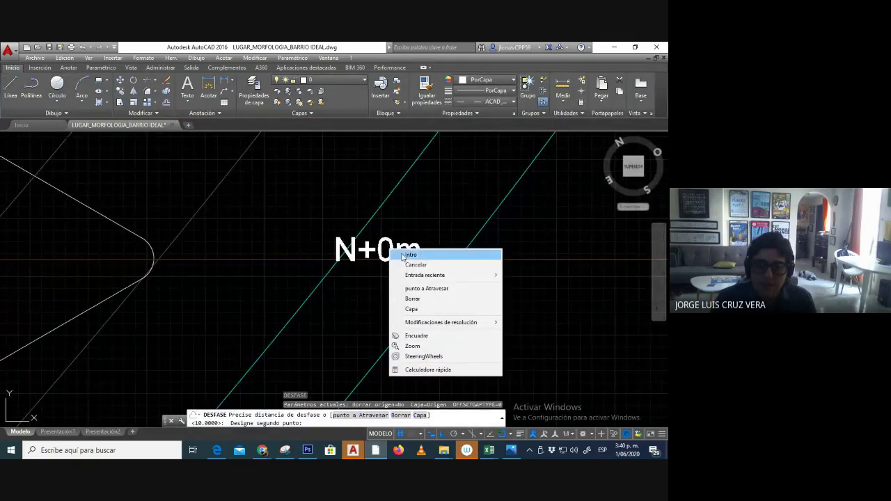
left_click(408, 255)
key("Escape")
Move the N+0m label just above the red section line beside the inner cyan curve, with Ortho off.
type("d")
key("Return")
left_click(389, 255)
key("Return")
left_click(363, 237)
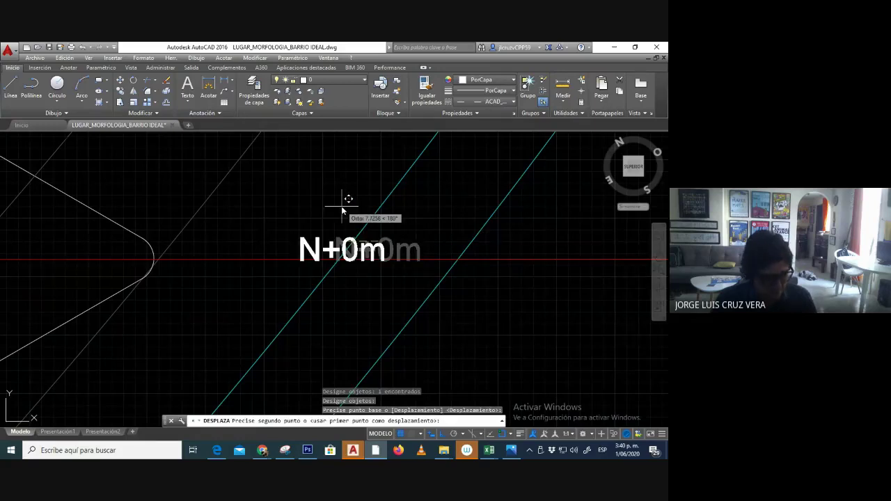
key("F8")
left_click(344, 207)
scroll(347, 218, "down", 5)
middle_click_drag(374, 218, 420, 215)
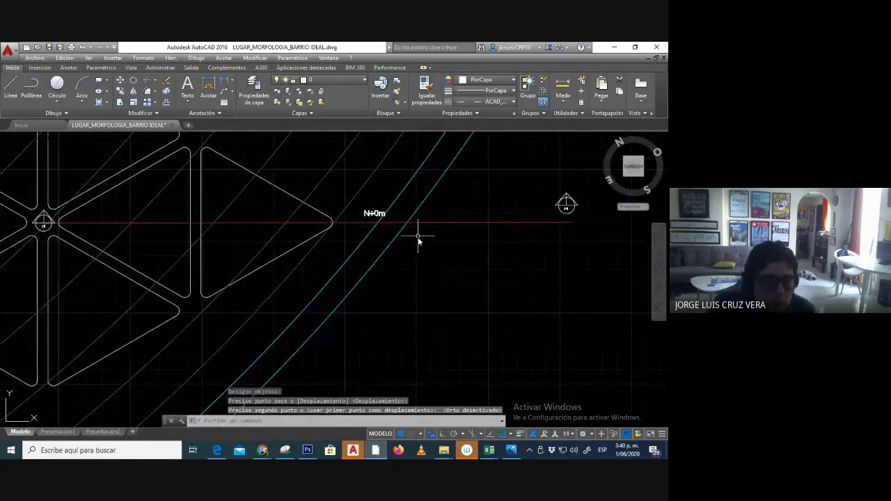
middle_click_drag(396, 253, 428, 249)
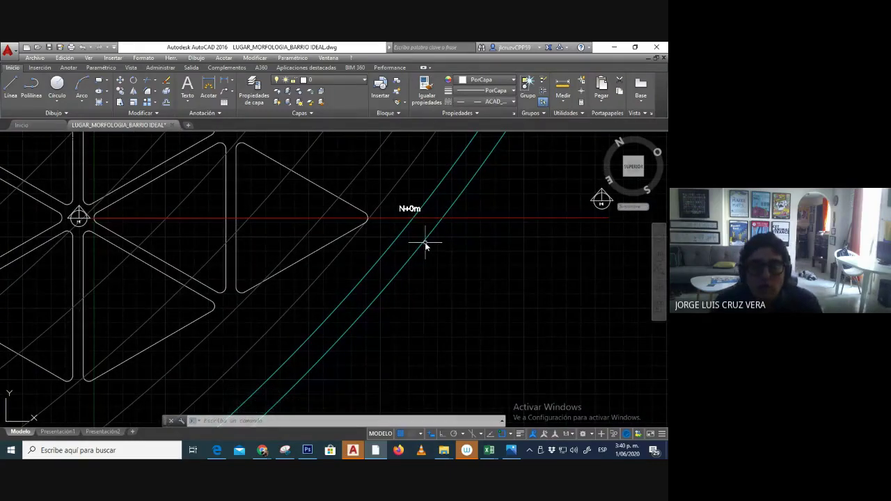
scroll(425, 246, "down", 4)
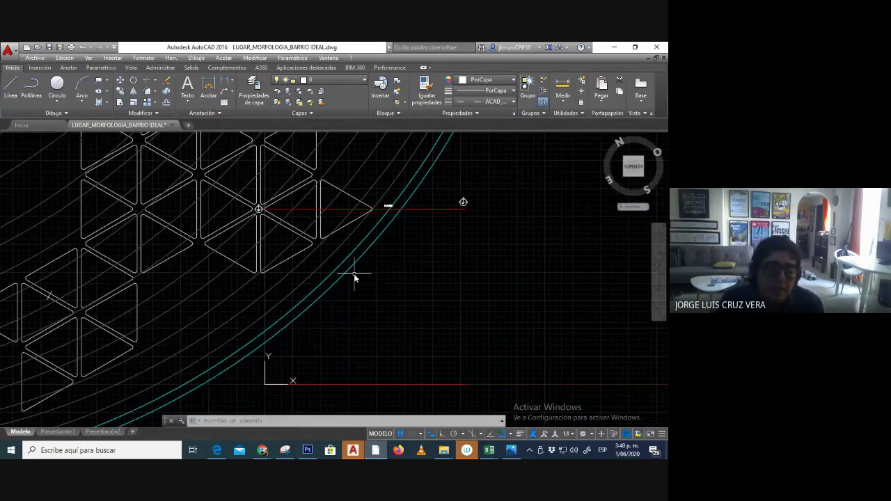
middle_click_drag(372, 256, 352, 248)
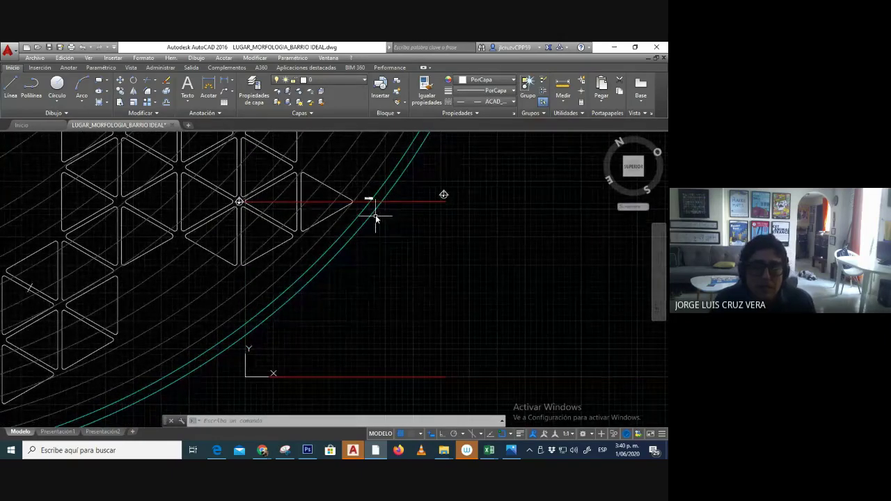
scroll(364, 199, "up", 4)
middle_click_drag(393, 212, 441, 221)
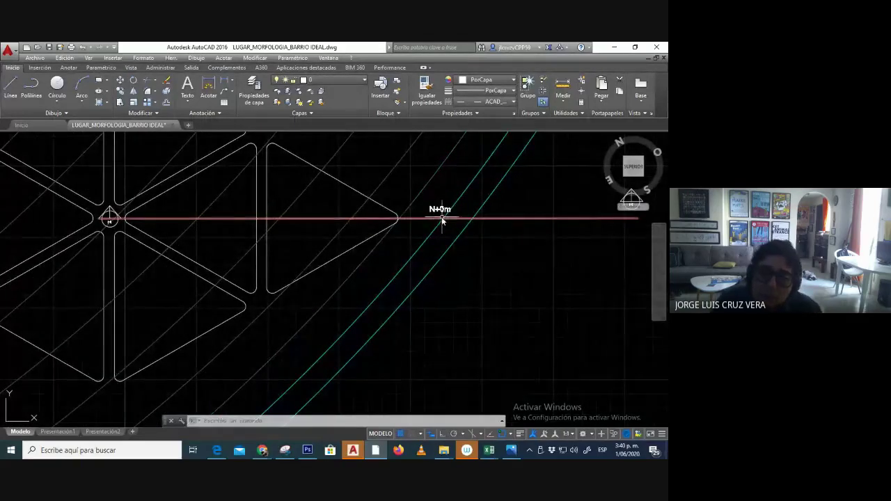
middle_click_drag(402, 219, 368, 243)
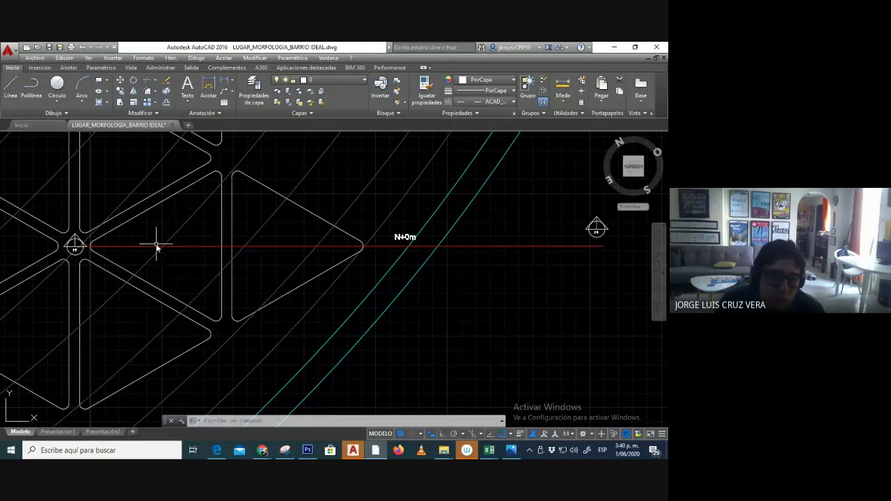
middle_click_drag(167, 249, 300, 235)
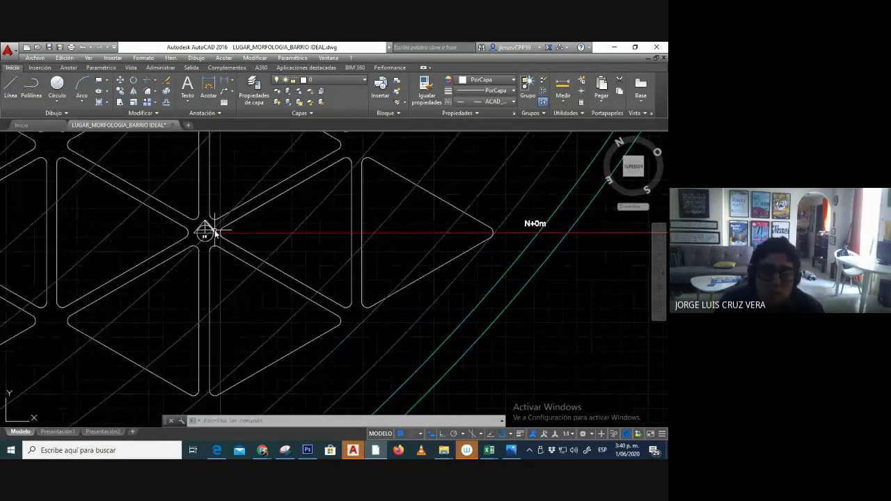
scroll(215, 232, "down", 4)
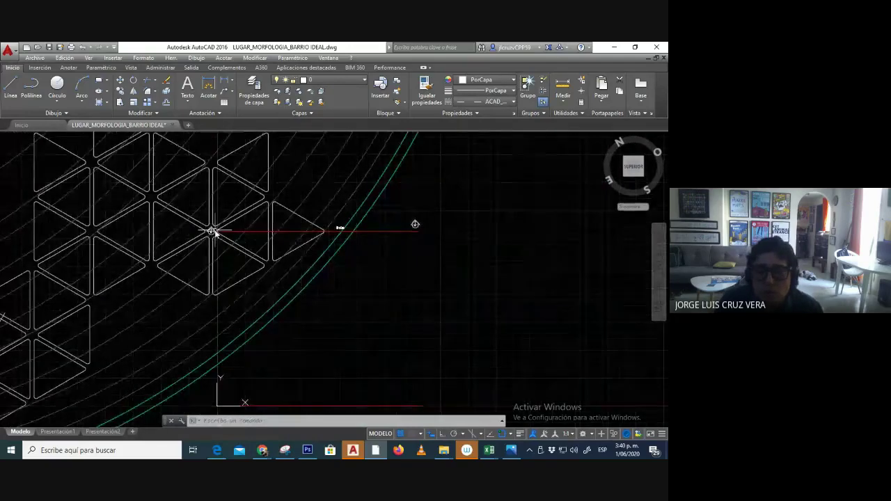
scroll(278, 337, "up", 2)
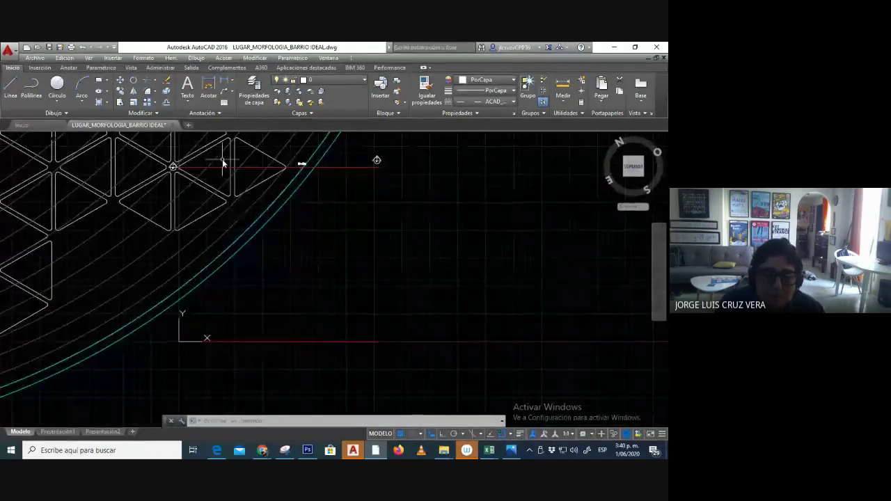
scroll(222, 159, "up", 3)
scroll(284, 191, "down", 3)
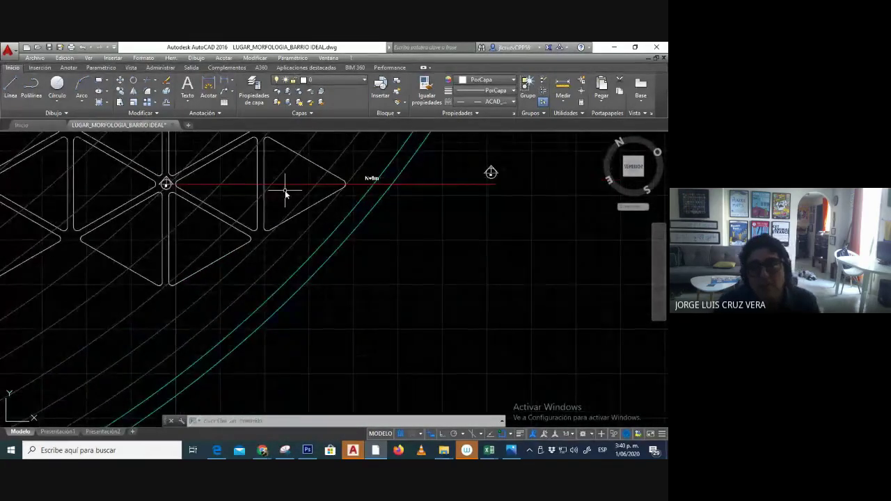
middle_click_drag(285, 190, 338, 273)
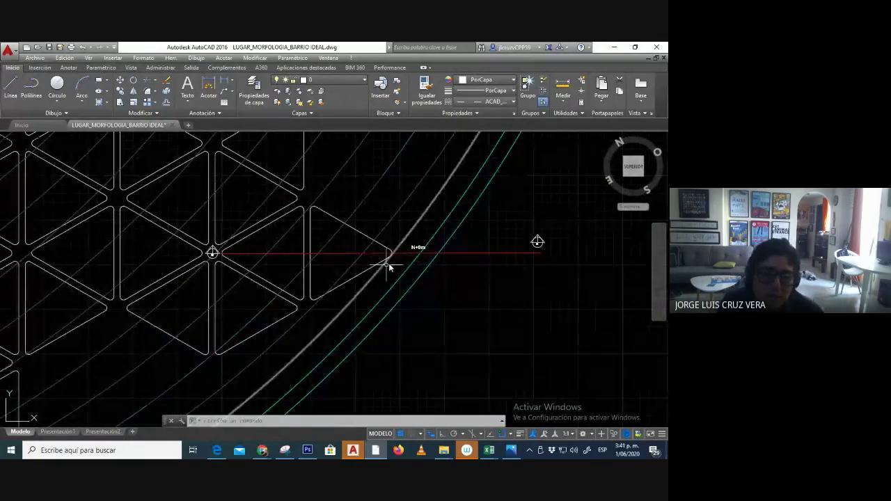
scroll(397, 251, "up", 2)
scroll(416, 243, "up", 2)
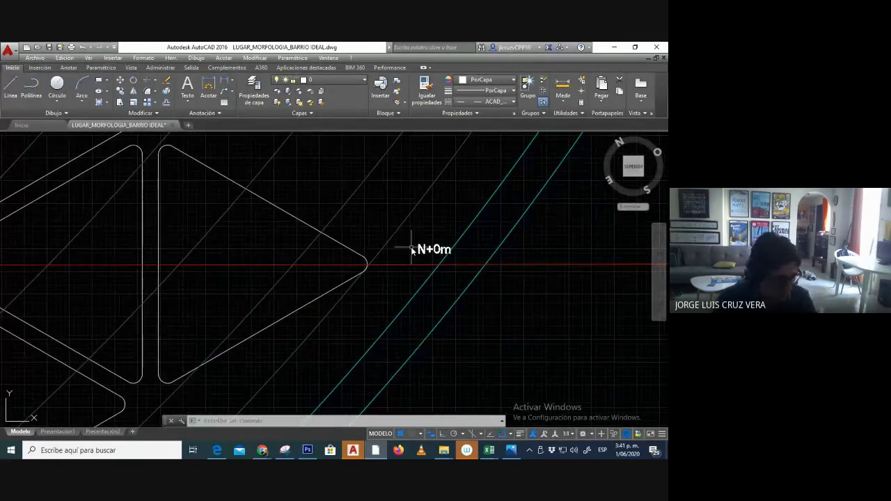
type("co")
key("Return")
left_click(411, 247)
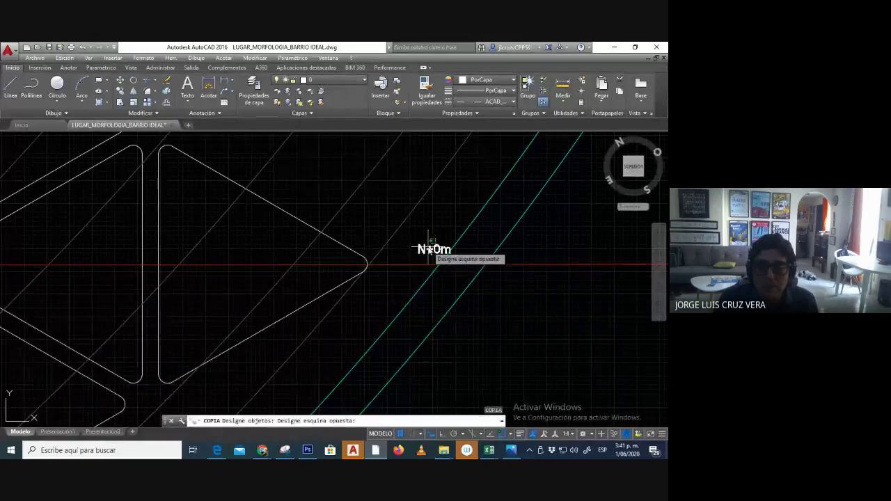
left_click(412, 244)
key("Return")
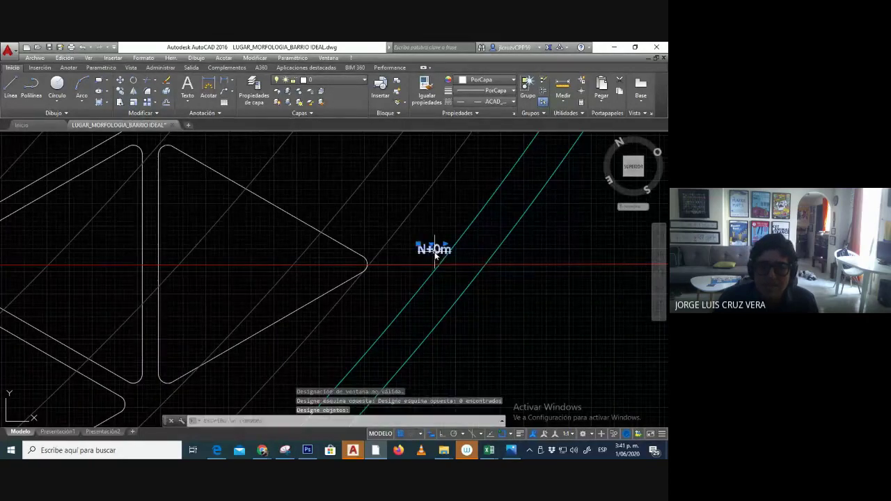
key("Escape")
key("Escape")
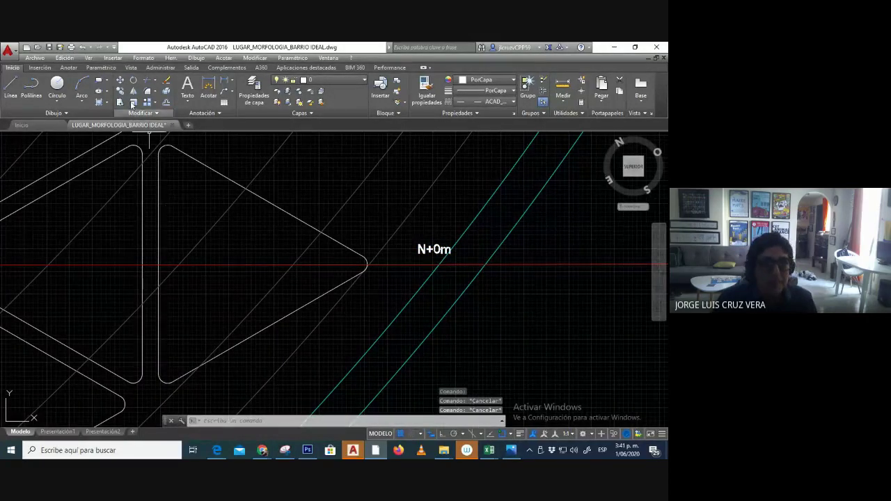
Copy the N+0m label diagonally up and inward onto the first contour line inside the cyan boundary curves.
left_click(119, 90)
left_click(440, 256)
key("Return")
left_click(441, 252)
left_click(406, 221)
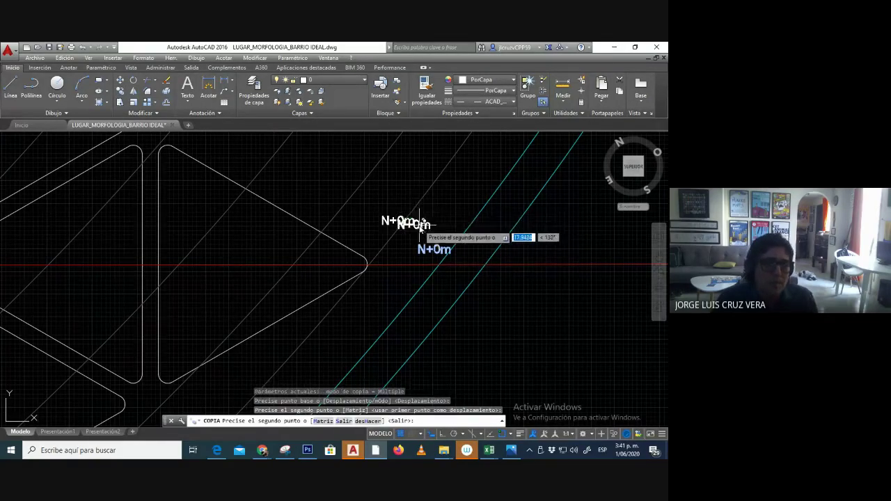
key("Escape")
Change the text of the copied label on the first inner contour line to N+2m.
scroll(431, 221, "down", 2)
scroll(412, 219, "up", 5)
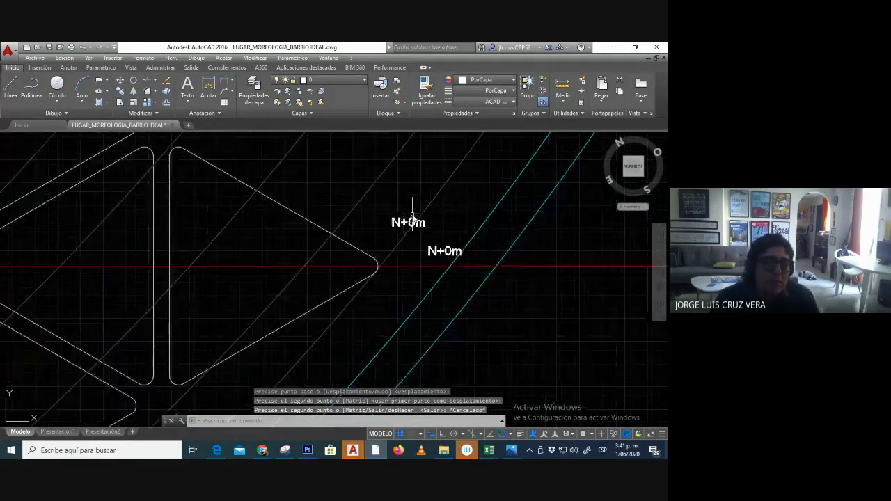
left_click(405, 236)
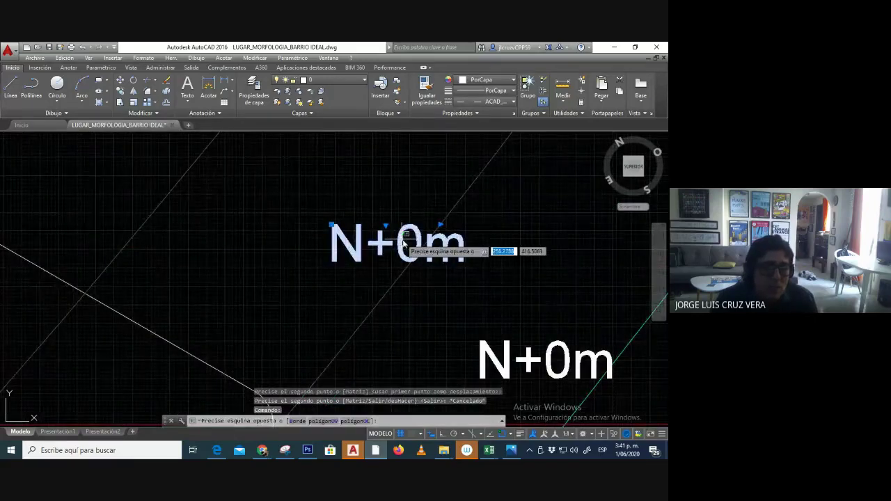
key("Escape")
left_click(402, 237)
key("Escape")
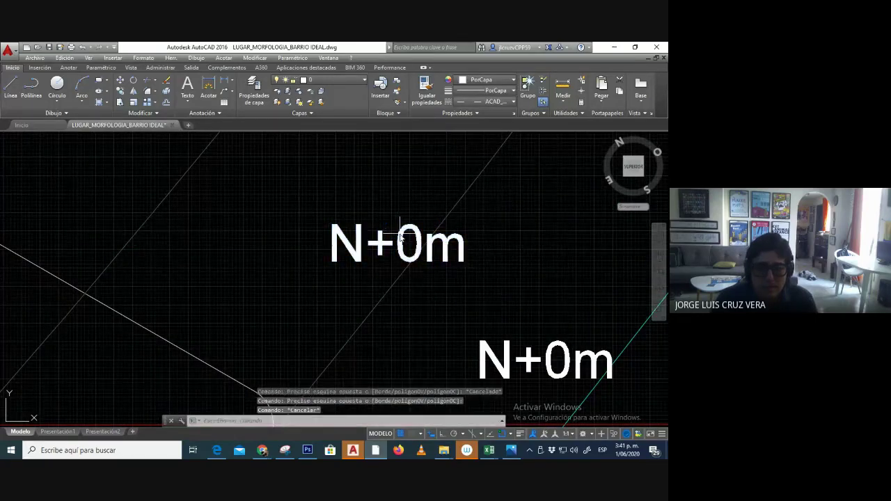
double_click(400, 238)
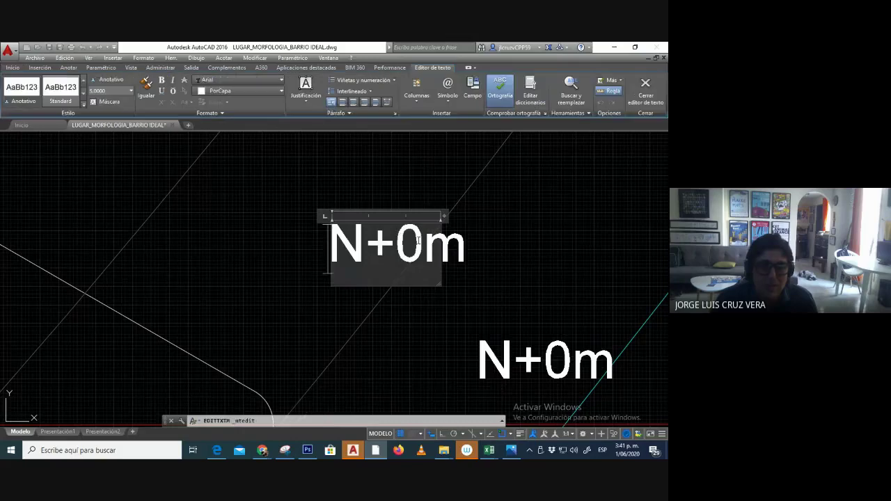
left_click_drag(426, 240, 405, 238)
type("2")
left_click(516, 199)
Copy the N+2m label onto the next four contour lines in a diagonal row going inward, with object snap off.
scroll(426, 237, "down", 3)
scroll(426, 240, "down", 2)
middle_click_drag(413, 251, 495, 225)
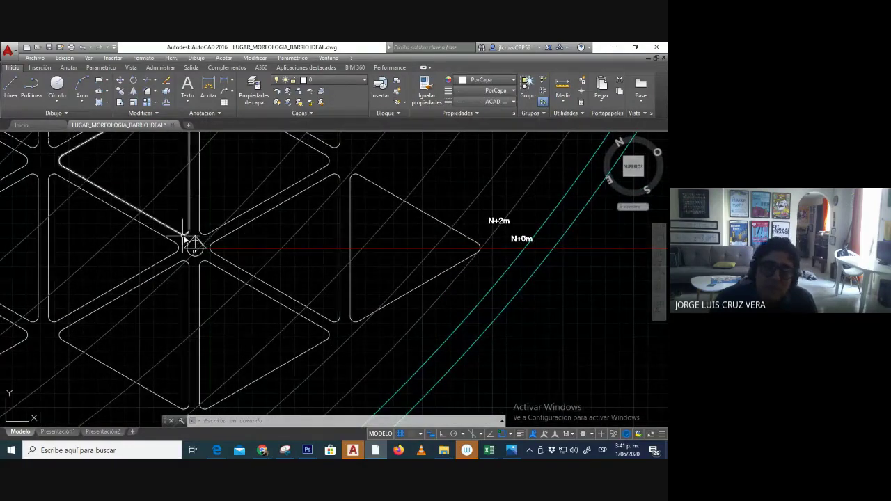
middle_click_drag(204, 232, 201, 230)
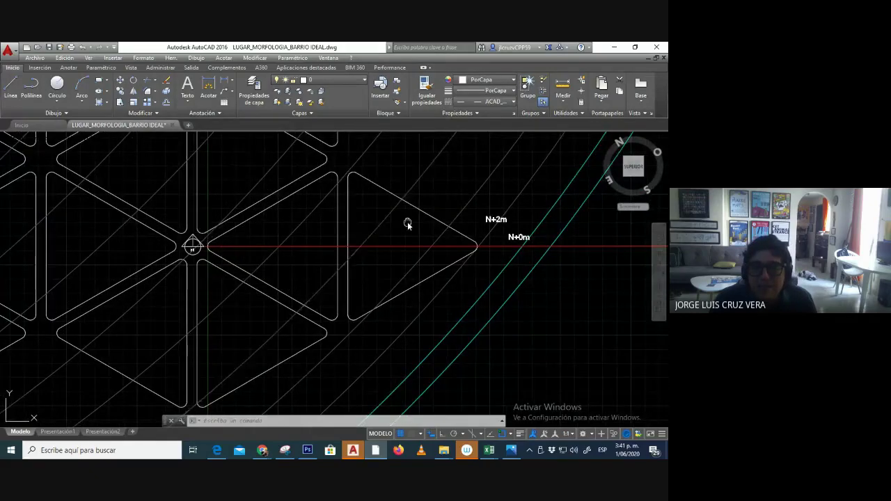
middle_click_drag(408, 224, 336, 299)
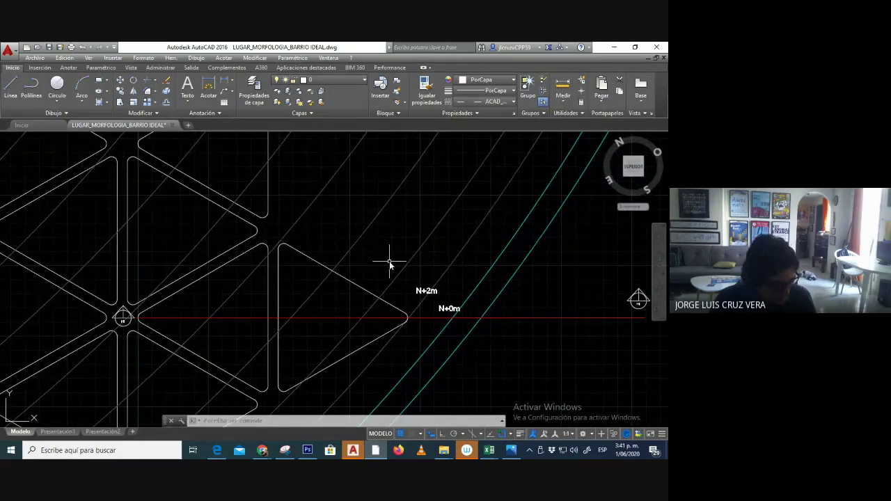
key("Return")
left_click(420, 290)
key("Return")
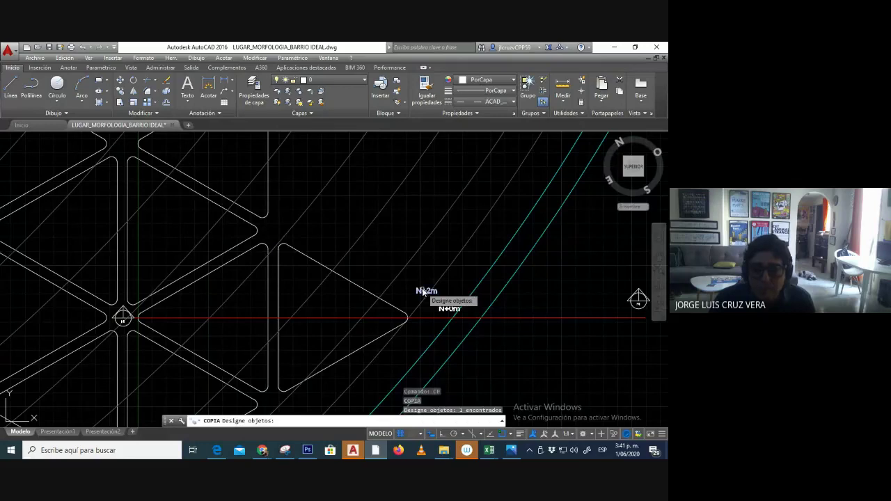
left_click(418, 287)
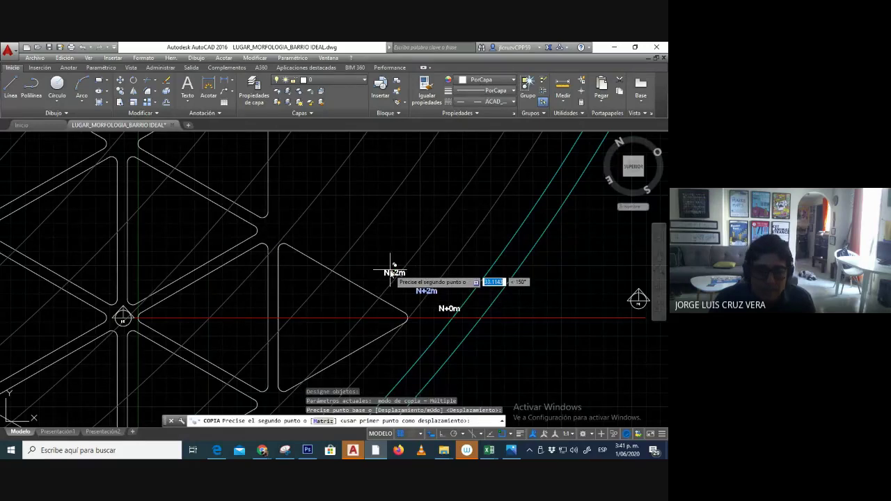
key("F3")
left_click(393, 273)
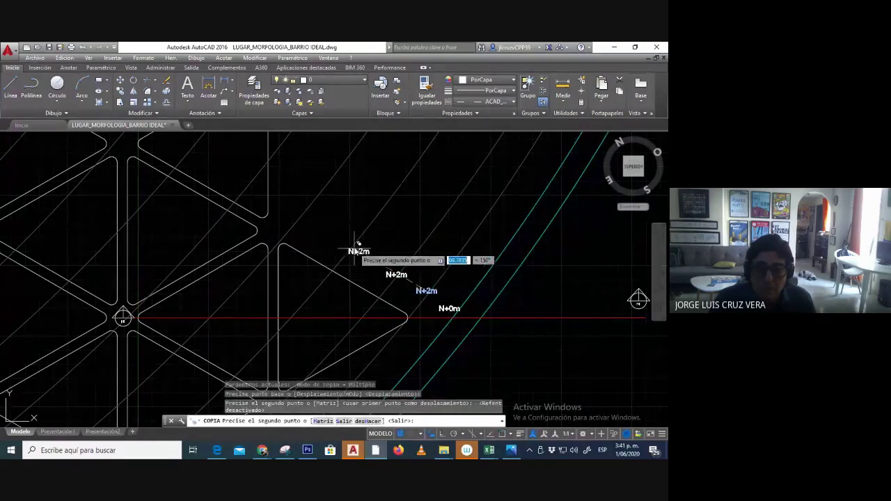
left_click(352, 239)
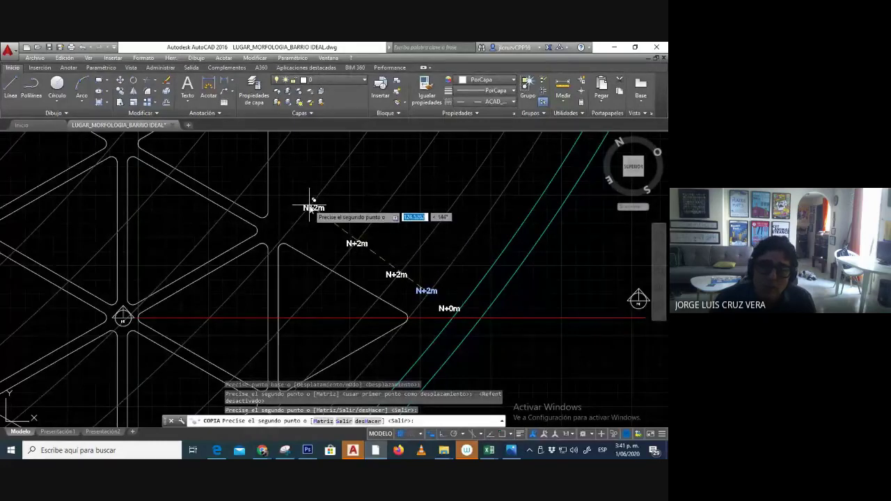
left_click(308, 206)
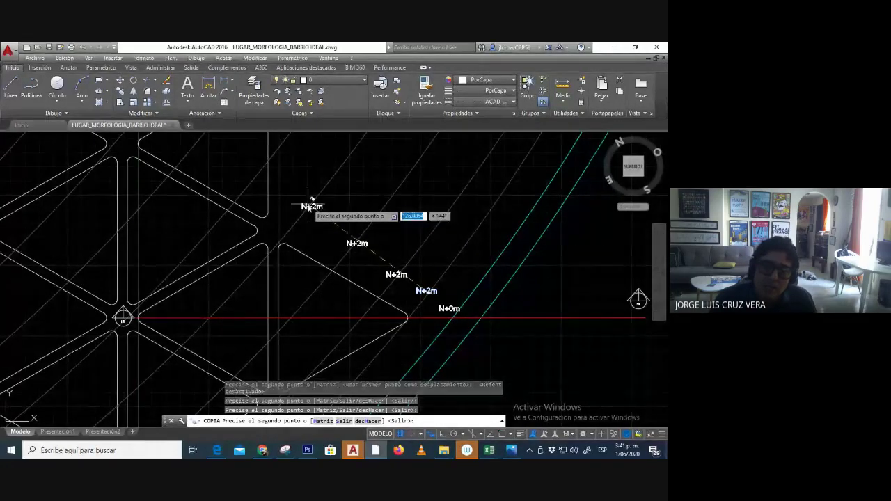
left_click(270, 166)
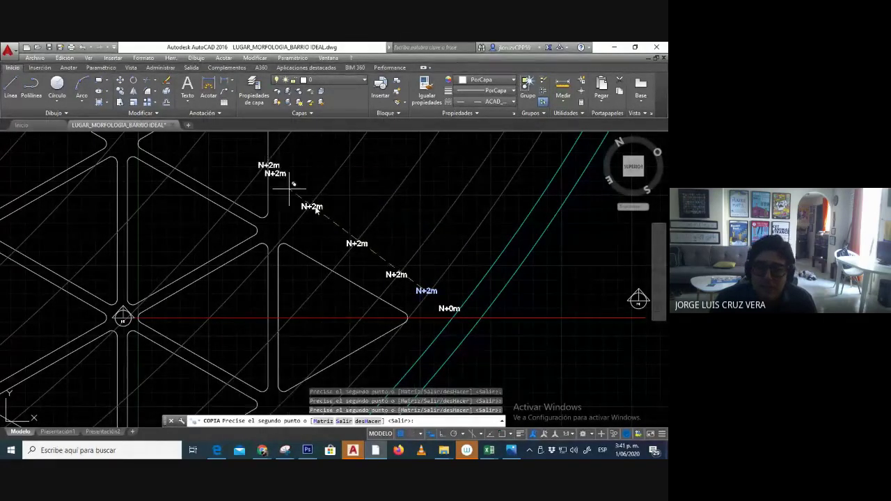
key("Escape")
Change the first copy after the original N+2m label to read N+4m.
scroll(399, 279, "up", 3)
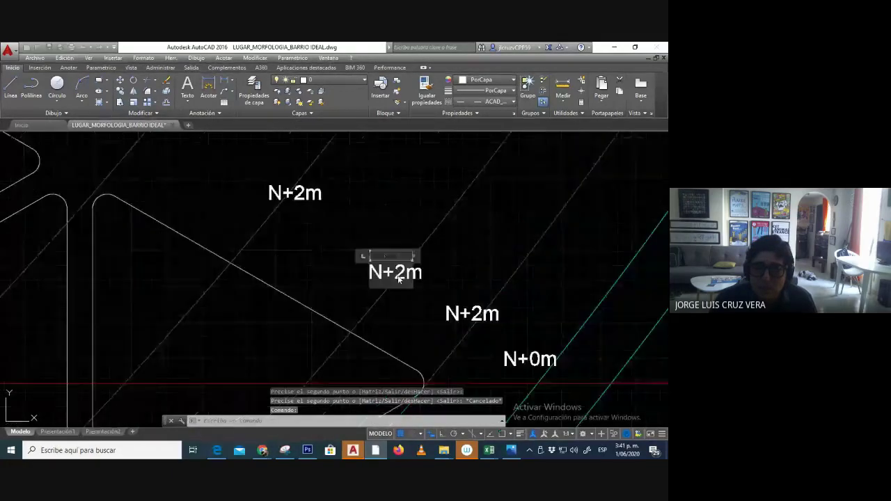
double_click(398, 279)
scroll(399, 277, "up", 2)
left_click(410, 277)
key("BackSpace")
type("4")
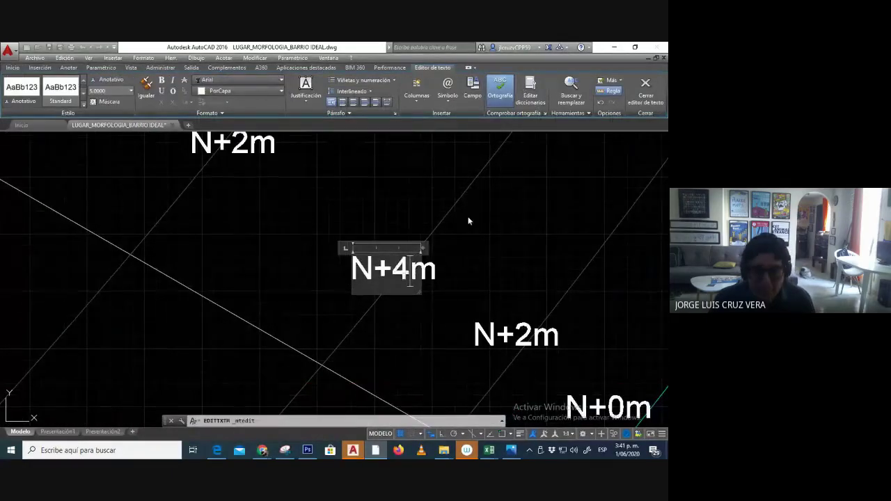
left_click(432, 241)
Change the label on the contour line just inside the N+4m one to read N+6m.
scroll(339, 257, "down", 2)
scroll(318, 218, "up", 4)
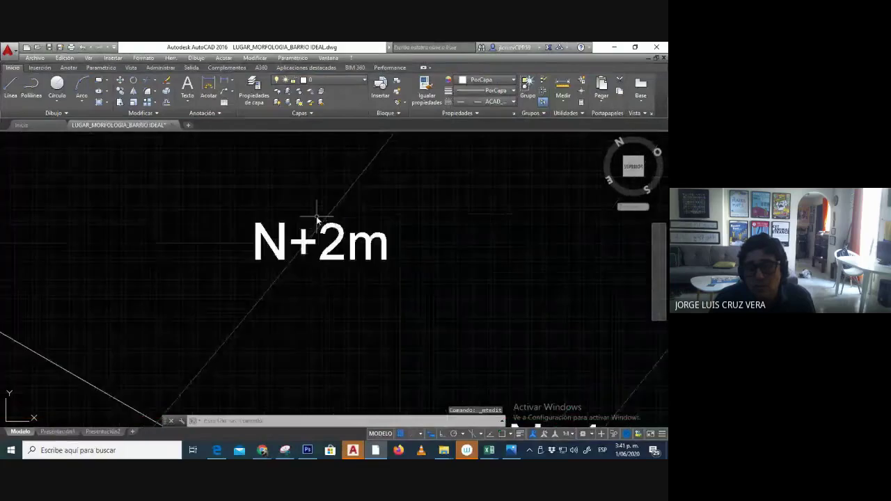
left_click(331, 232)
left_click(333, 234)
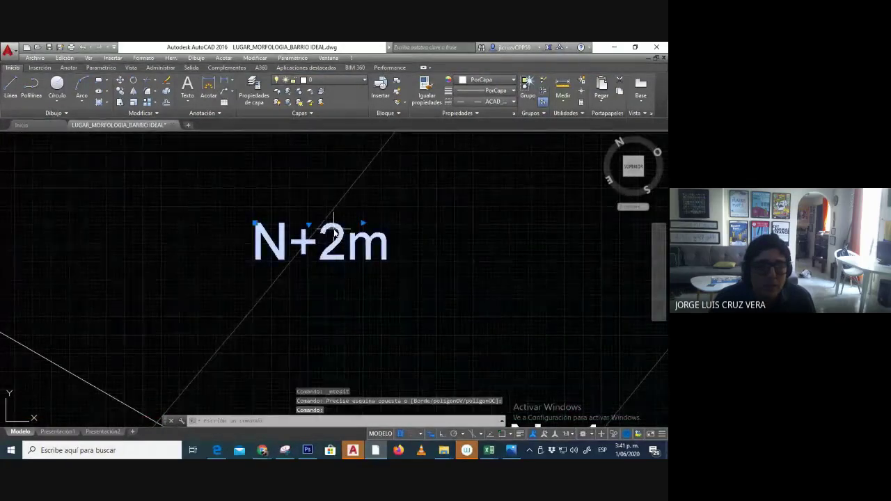
left_click(337, 237)
double_click(338, 241)
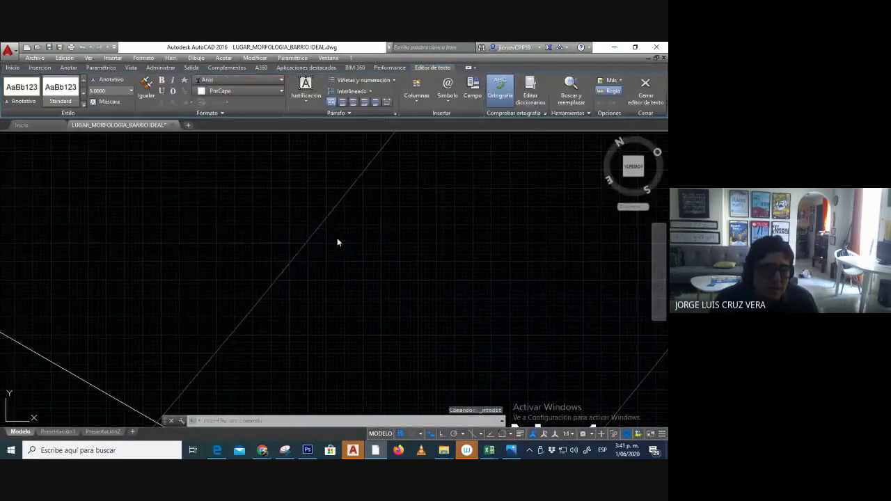
key("Escape")
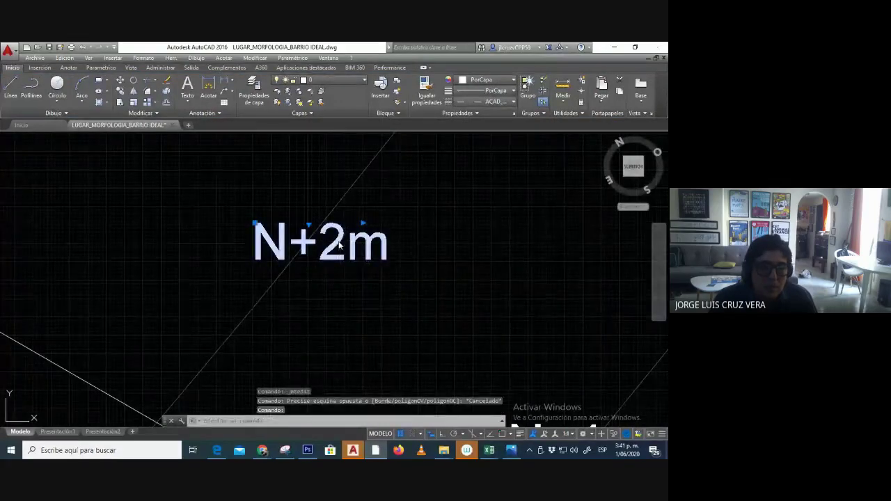
double_click(339, 243)
key("BackSpace")
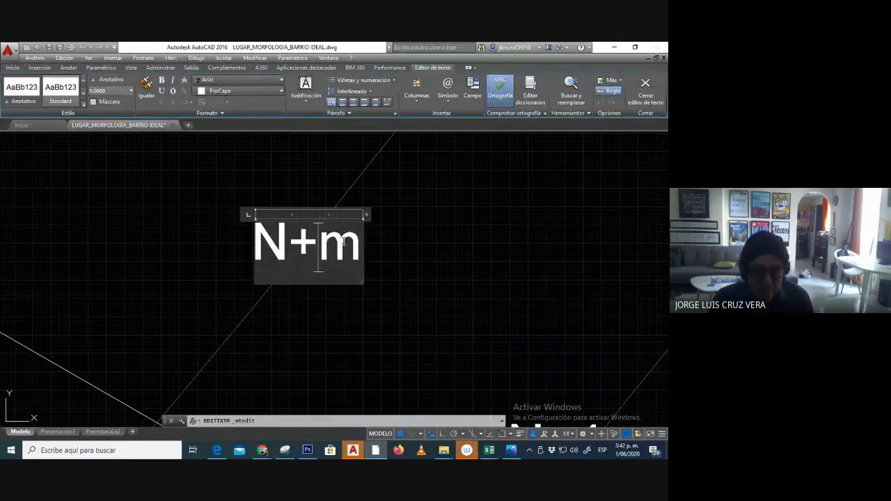
type("6")
left_click(436, 256)
Change the label on the contour line just inside the N+6m one to read N+8m.
scroll(397, 258, "down", 2)
scroll(376, 269, "down", 3)
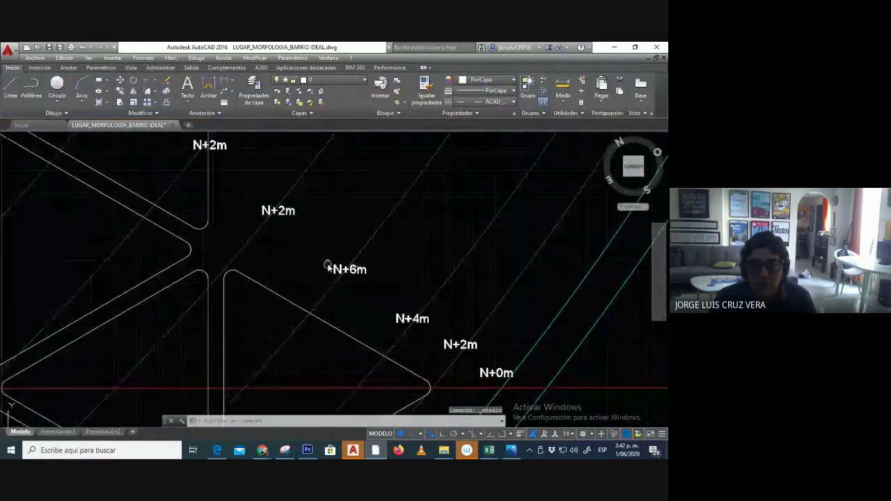
scroll(303, 240, "up", 4)
left_click(265, 202)
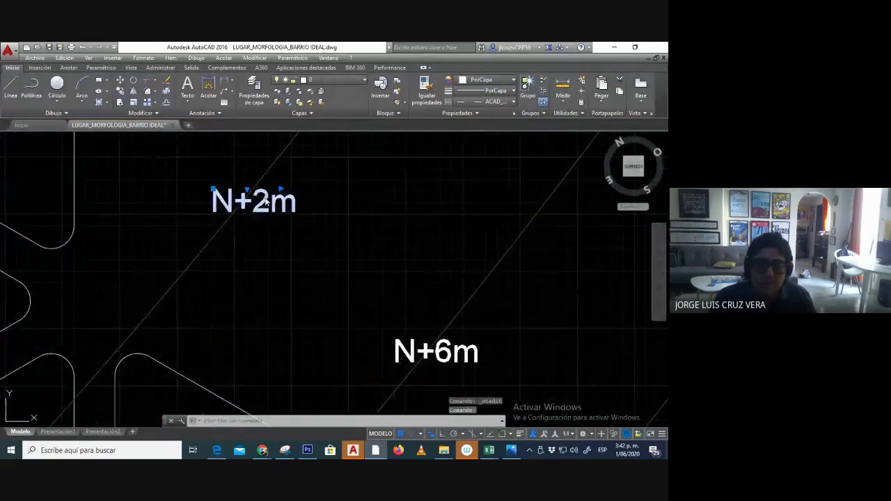
double_click(265, 201)
key("BackSpace")
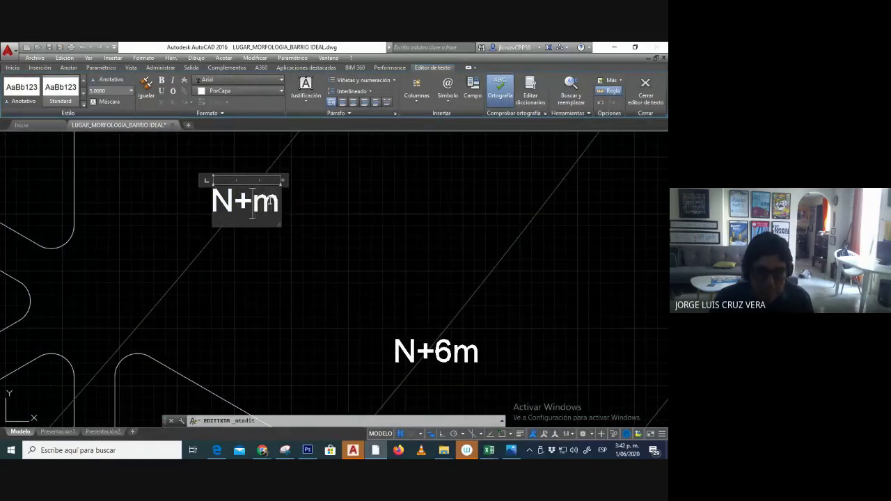
type("8")
left_click(332, 227)
Change the innermost copied label, on the contour line just inside the N+8m one, to read N+10m.
scroll(341, 258, "down", 3)
scroll(324, 243, "up", 5)
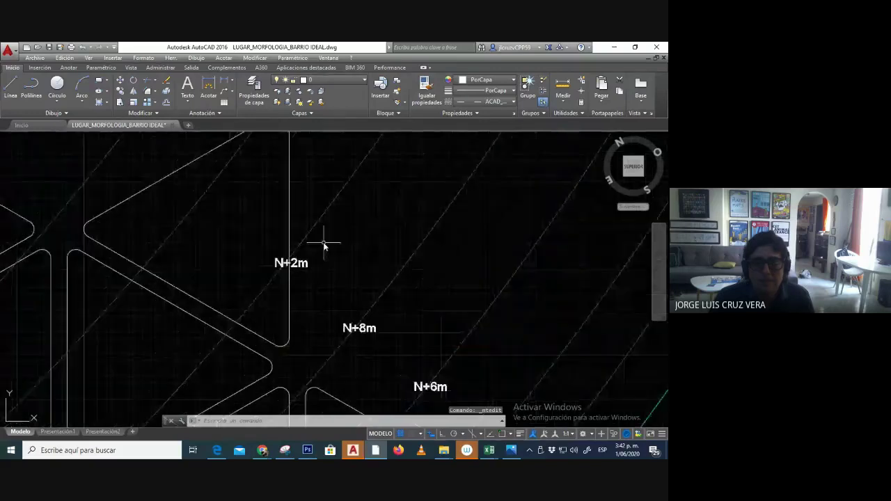
double_click(285, 261)
key("BackSpace")
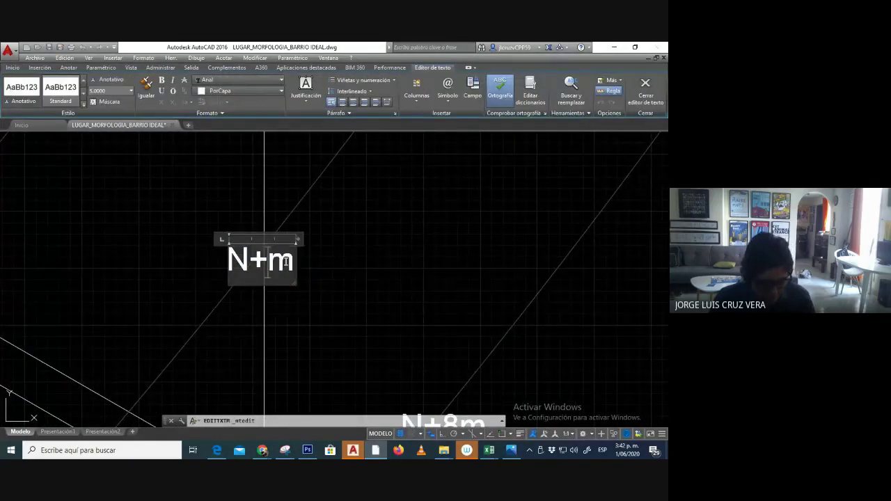
scroll(285, 262, "down", 4)
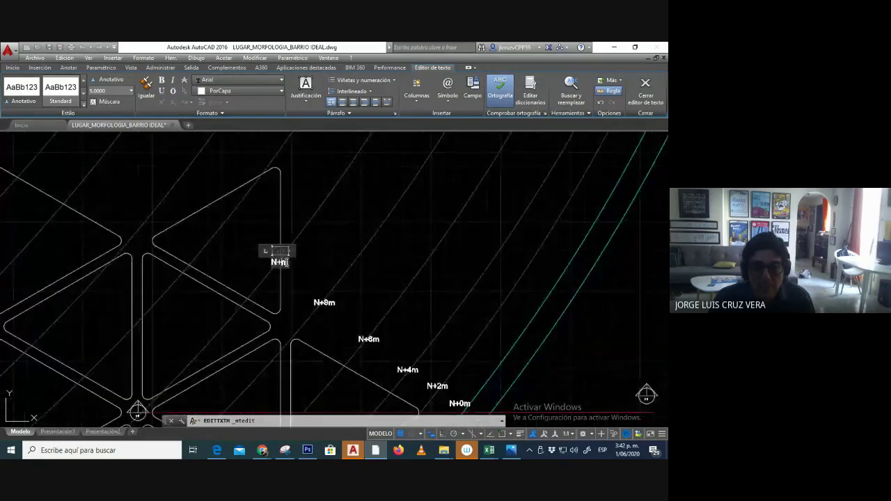
scroll(285, 262, "up", 3)
type("10")
left_click(321, 257)
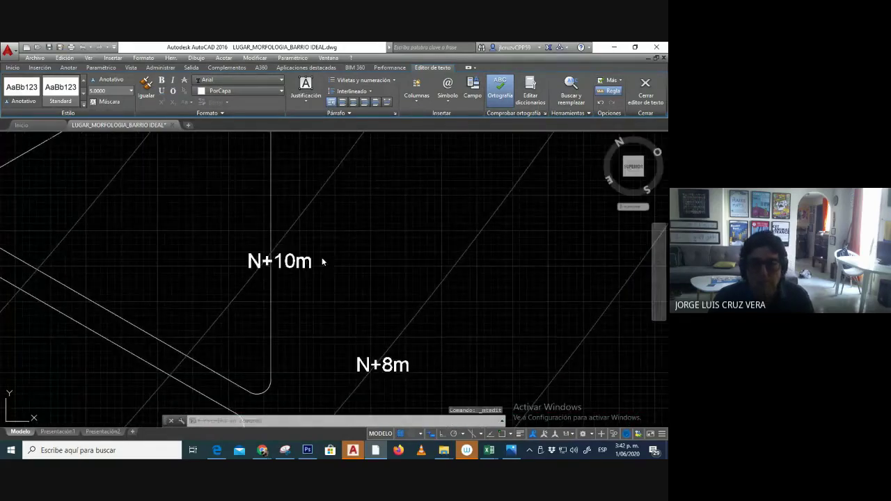
Examine the row of level labels along the section line and the available text tool variants.
scroll(306, 255, "down", 3)
scroll(287, 252, "down", 2)
scroll(421, 348, "up", 3)
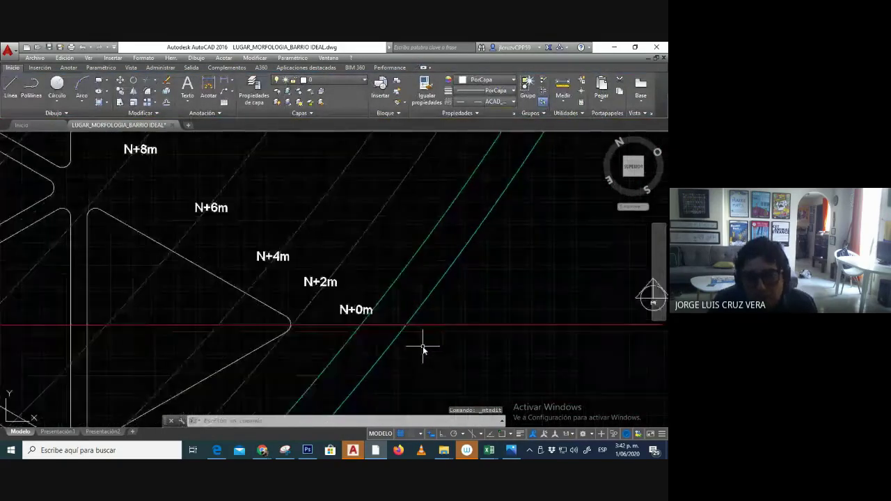
middle_click_drag(283, 297, 364, 334)
scroll(364, 334, "down", 2)
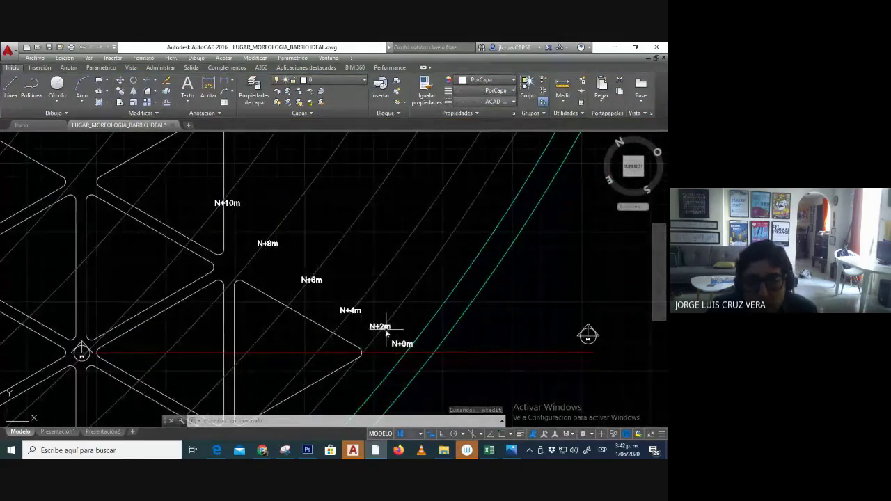
mouse_move(268, 234)
middle_mouse_down()
mouse_move(278, 218)
mouse_move(307, 211)
middle_mouse_up()
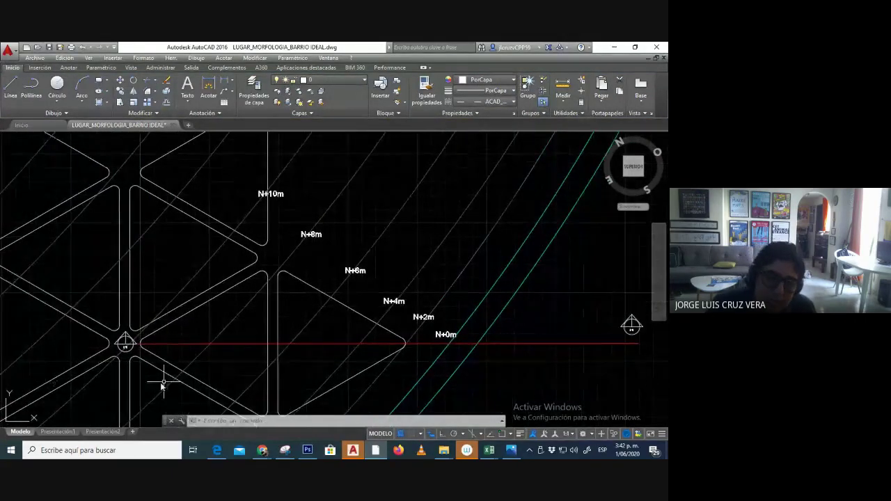
scroll(117, 353, "up", 4)
scroll(116, 353, "down", 4)
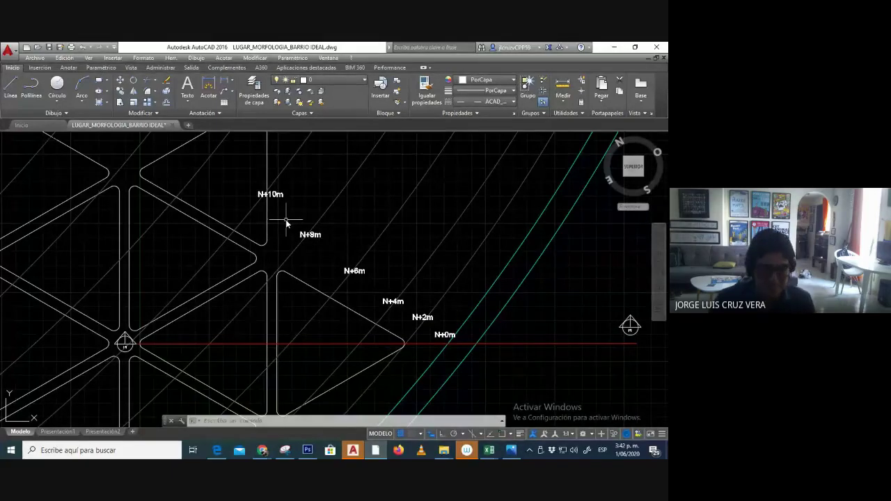
scroll(285, 220, "down", 2)
scroll(332, 247, "down", 2)
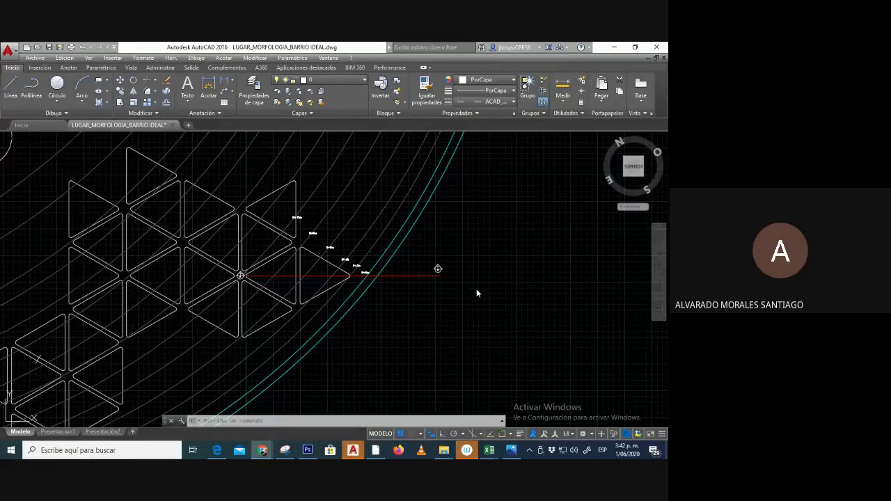
scroll(311, 256, "up", 4)
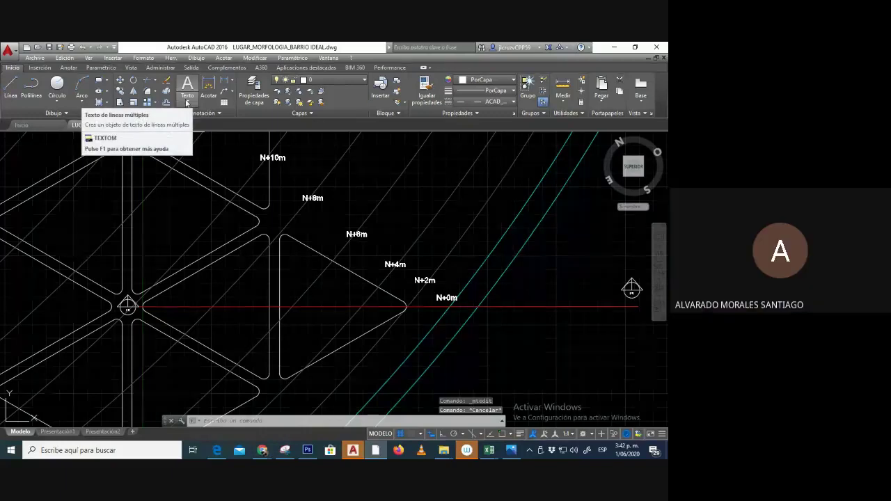
left_click(186, 103)
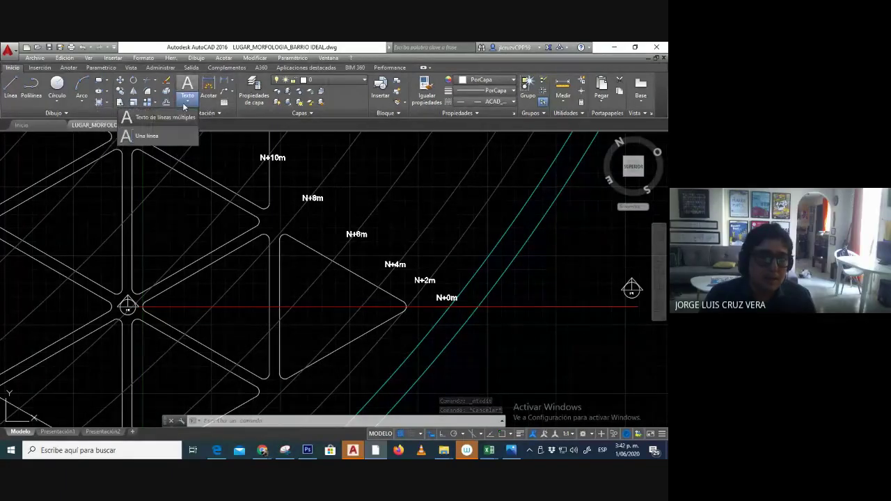
left_click(187, 103)
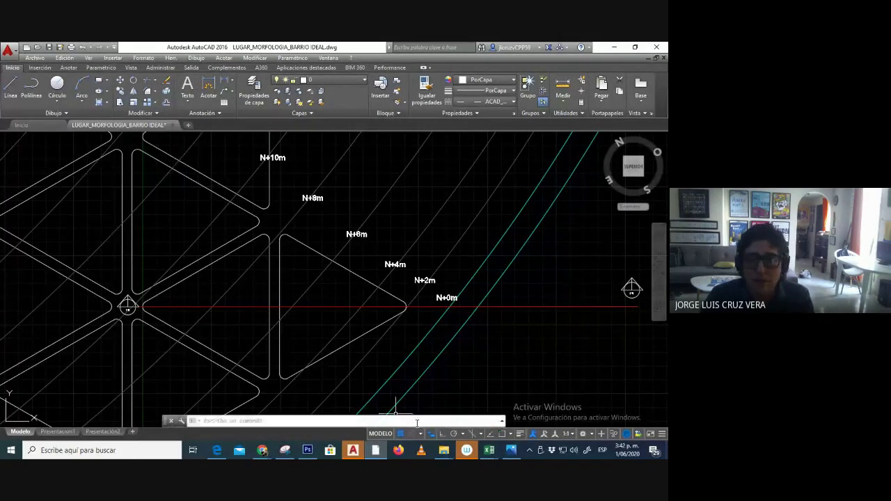
Switch to the LISTA COMANDOS workbook in Excel and add TEXTOM in C36 with the description Textos in B36.
mouse_move(485, 451)
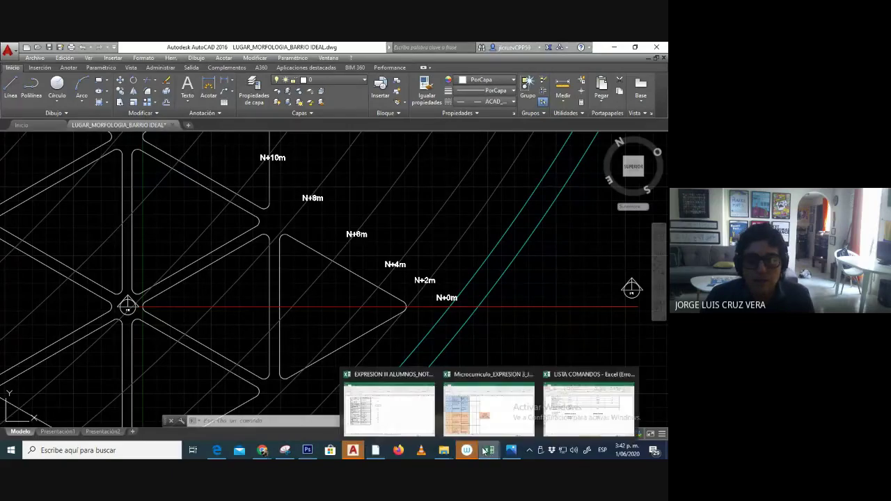
left_click(600, 411)
left_click(173, 318)
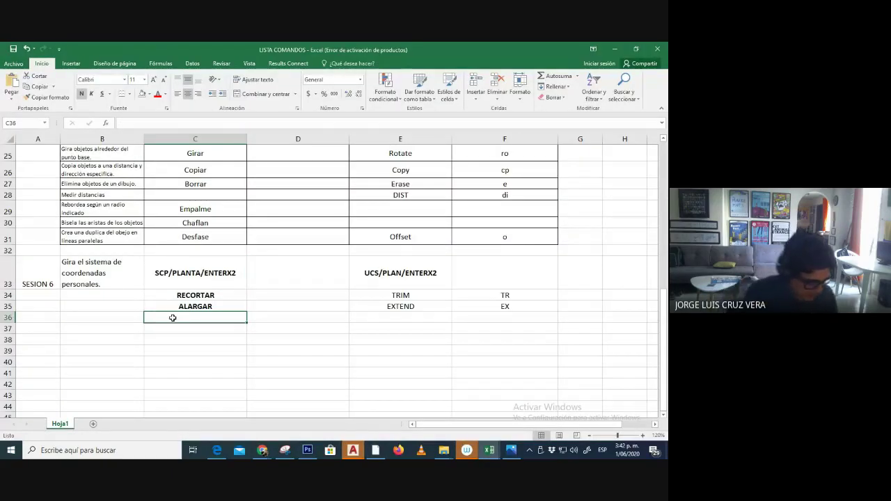
type("tex")
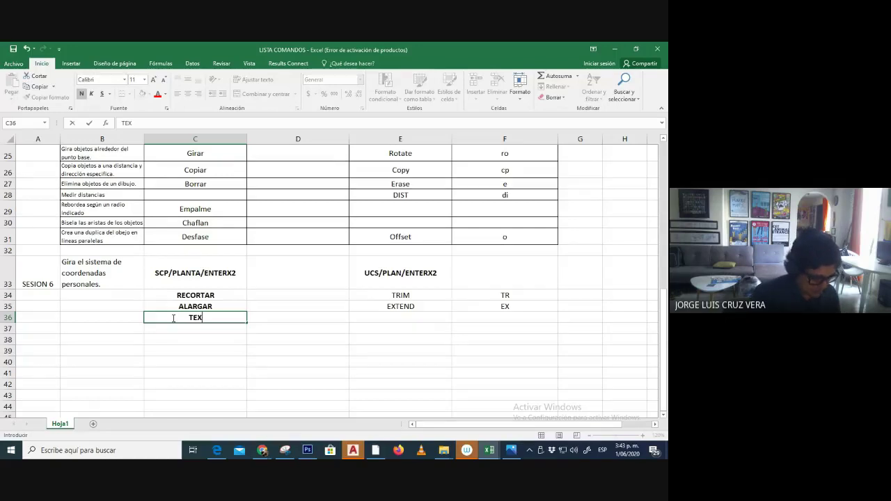
left_click(115, 319)
type("e")
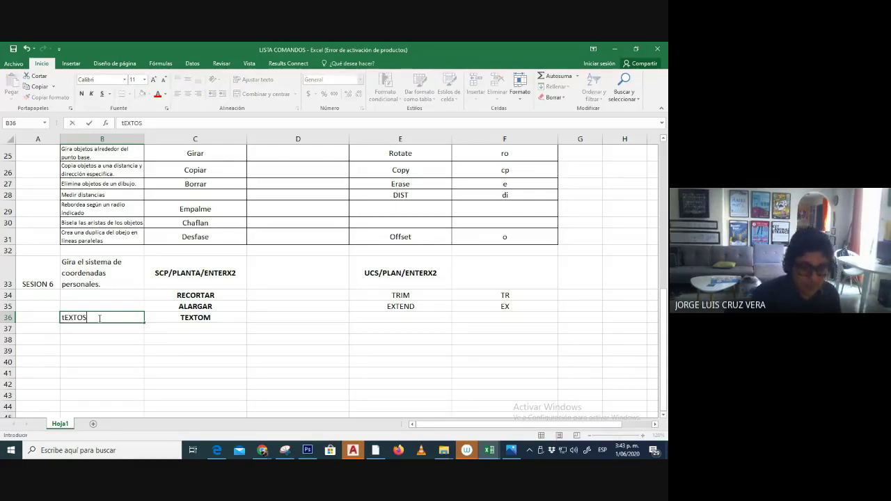
type("EXTOS")
left_click(277, 342)
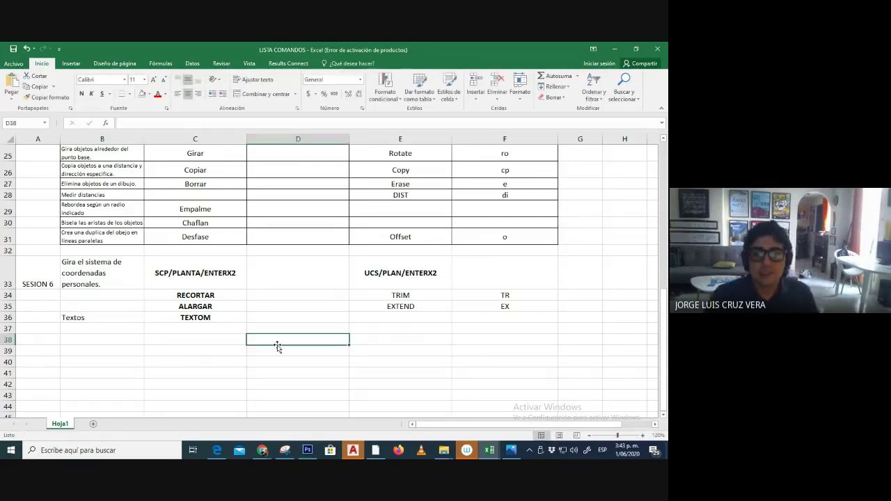
left_click(396, 318)
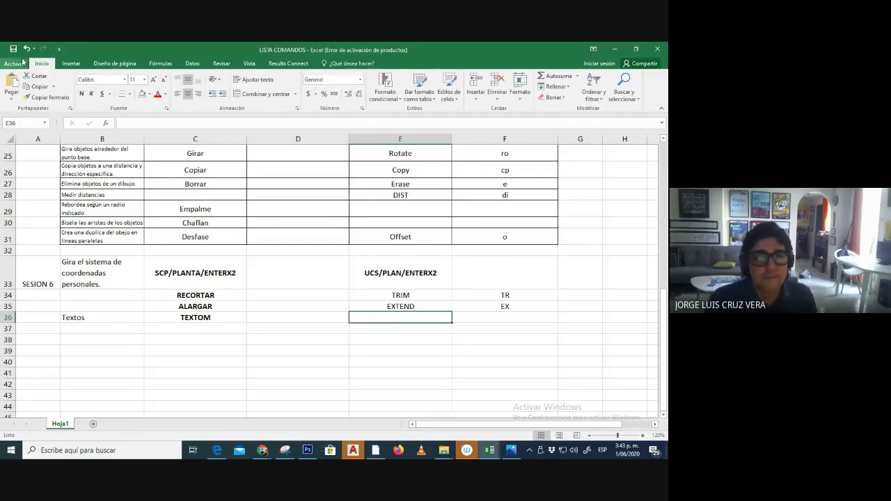
Return to the AutoCAD drawing and examine the section line with its level labels and the red base line below the plan.
left_click(376, 450)
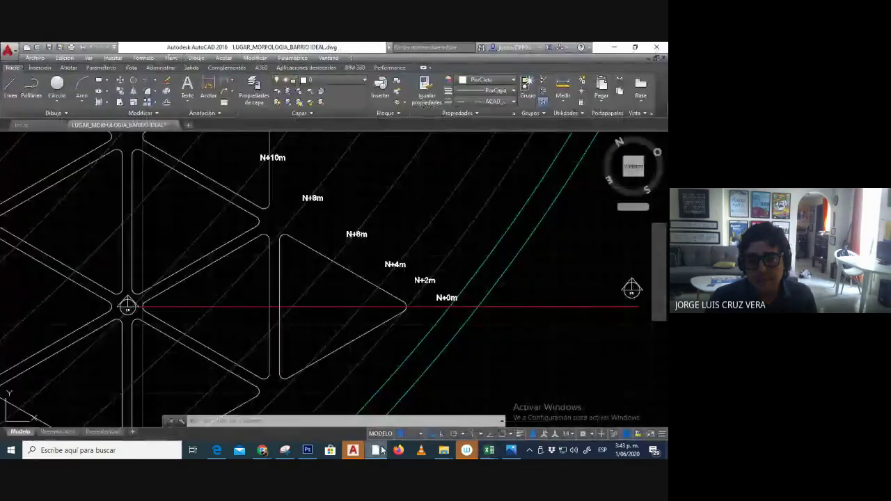
scroll(387, 324, "down", 4)
middle_click_drag(348, 317, 335, 272)
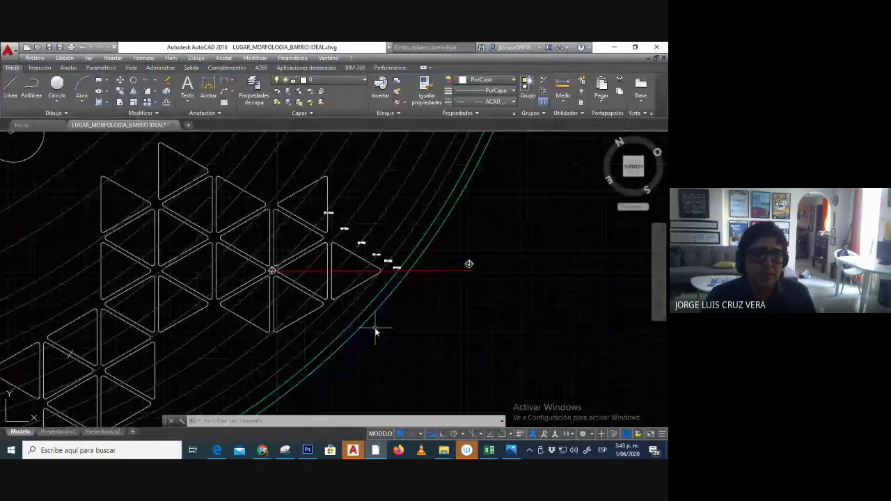
scroll(269, 199, "up", 4)
scroll(387, 223, "down", 2)
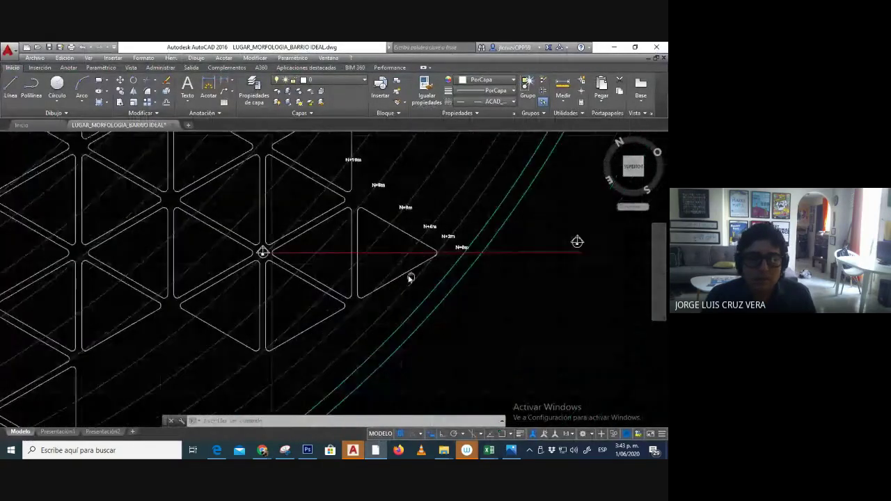
scroll(404, 275, "down", 4)
scroll(404, 275, "up", 2)
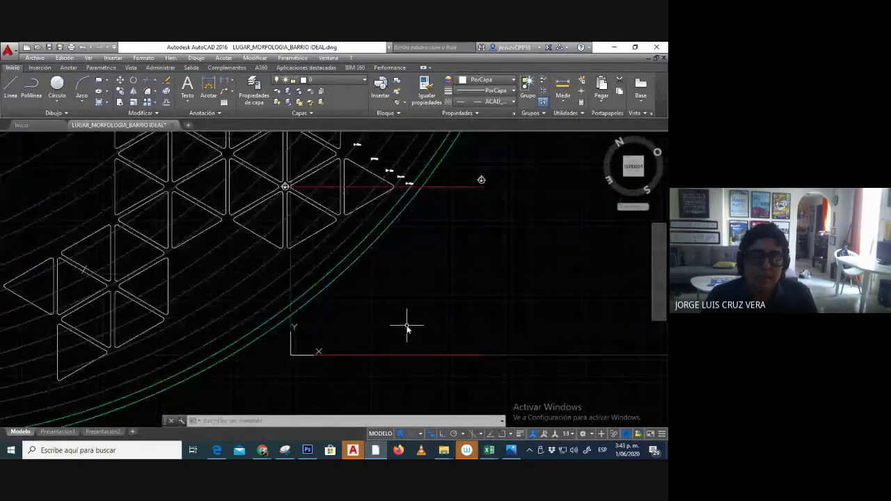
scroll(454, 355, "up", 4)
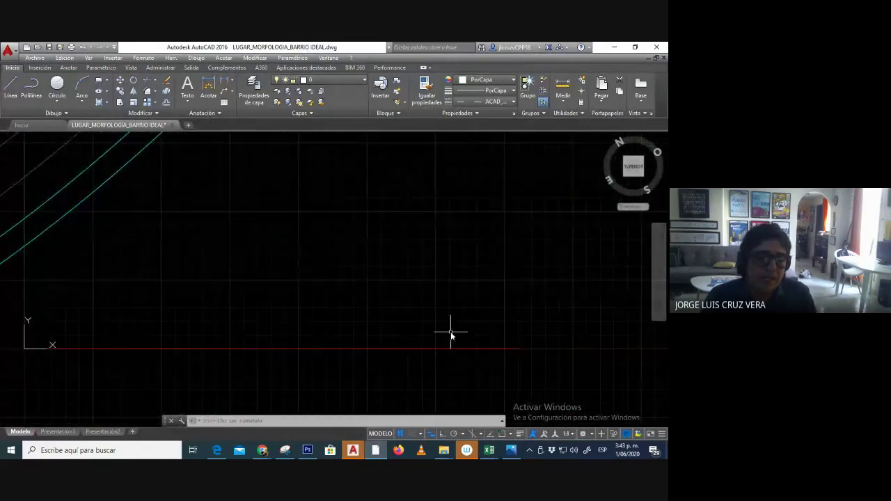
scroll(451, 338, "down", 2)
middle_click_drag(448, 328, 436, 344)
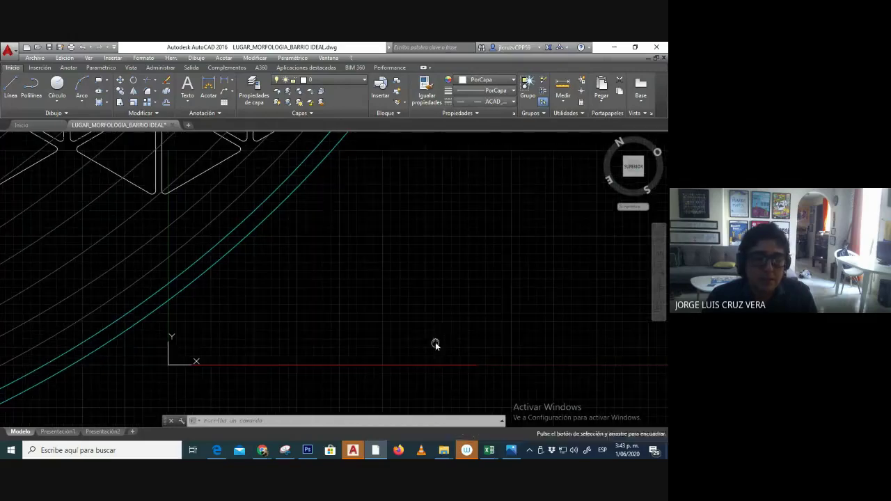
key("Escape")
key("Escape")
key("Escape")
scroll(322, 290, "up", 2)
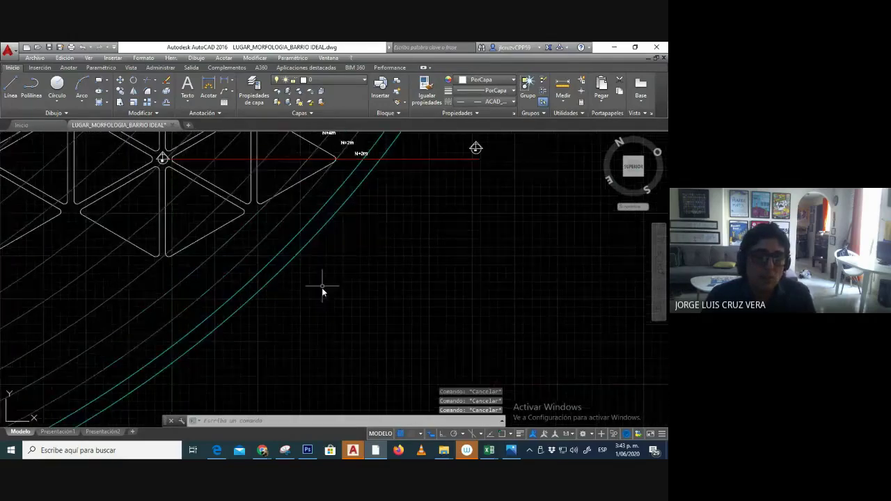
scroll(304, 189, "down", 2)
scroll(354, 279, "up", 2)
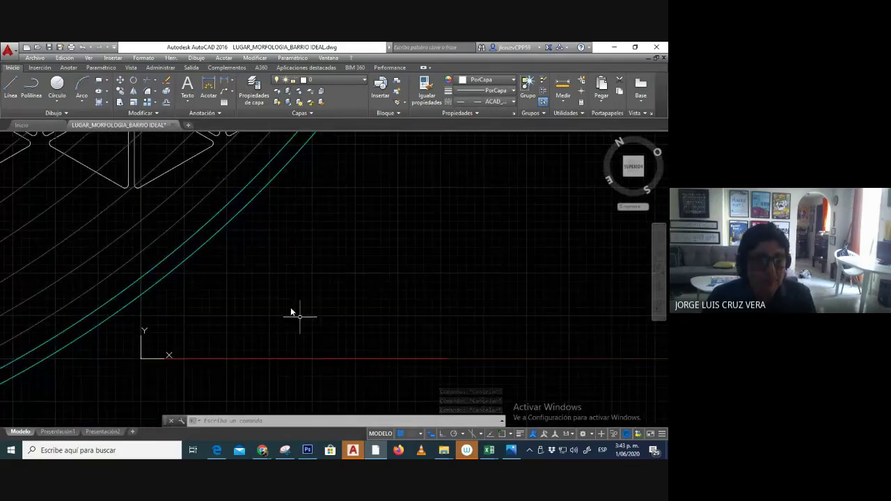
Offset the red base line below the plan successively upward at a distance of 2 to stack parallel level lines.
left_click(165, 102)
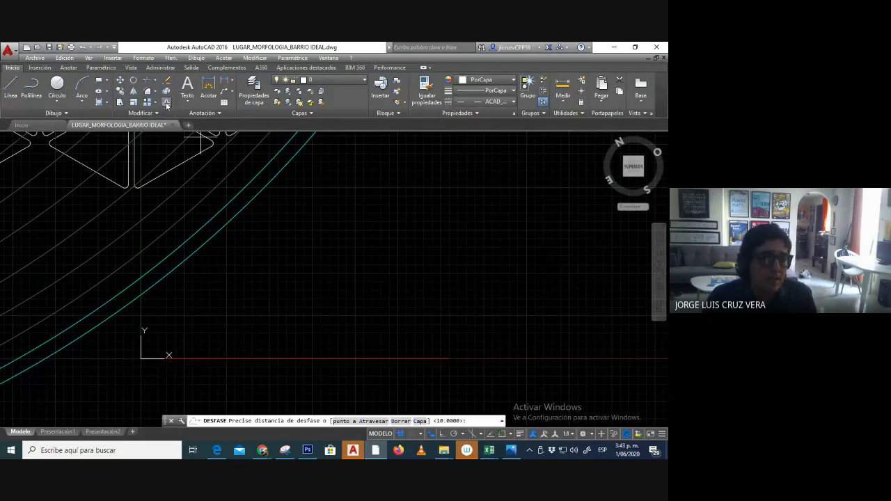
type("2")
key("Return")
left_click(418, 359)
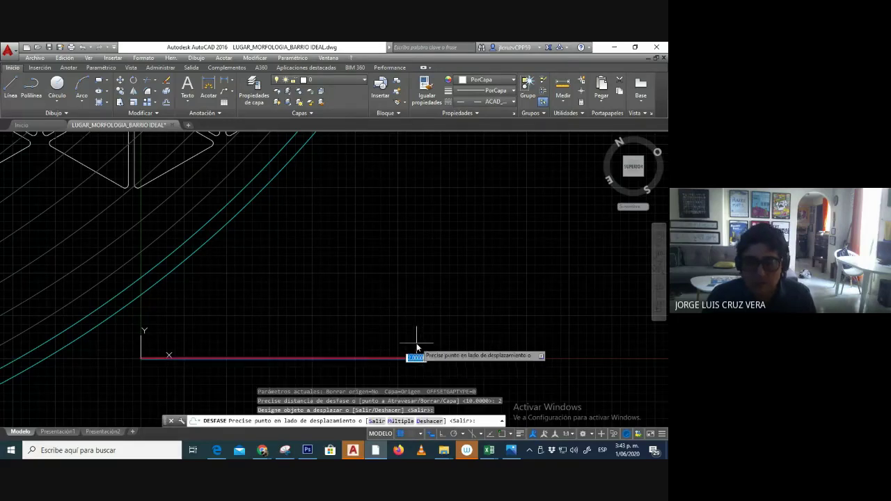
left_click(422, 365)
scroll(422, 365, "up", 3)
left_click(424, 329)
left_click(423, 316)
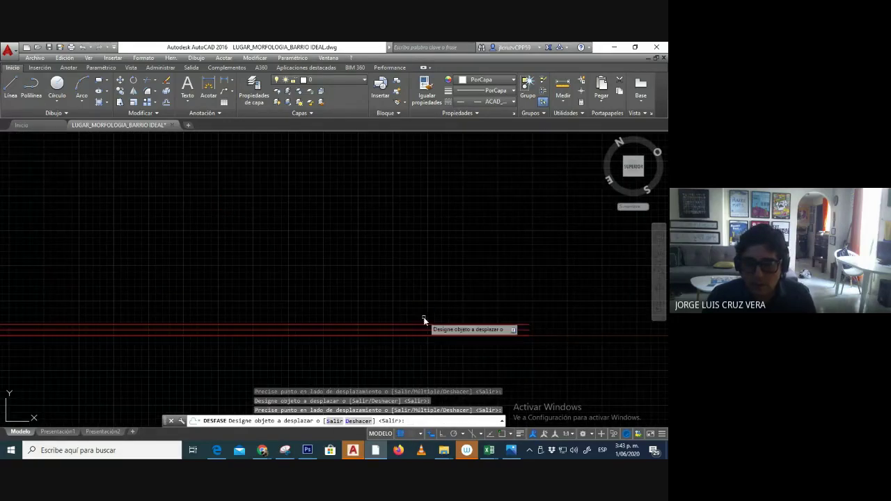
left_click(428, 326)
left_click(426, 312)
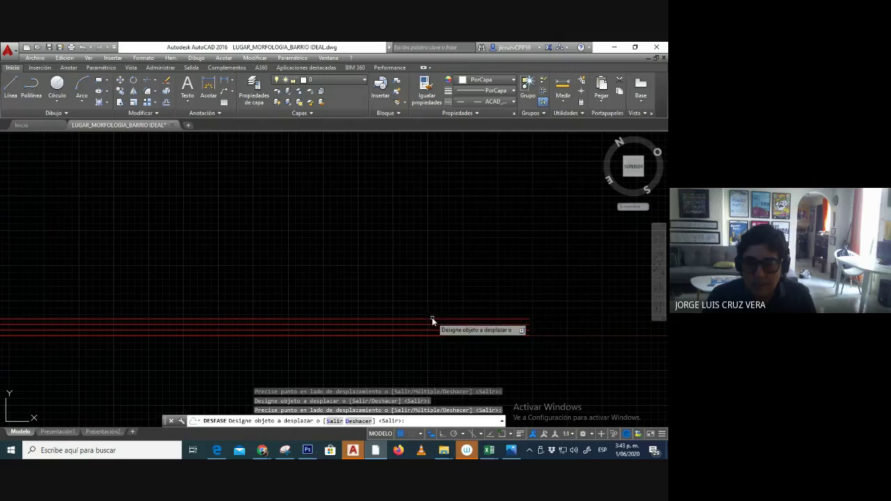
left_click(439, 313)
left_click(445, 301)
scroll(447, 293, "down", 3)
key("Escape")
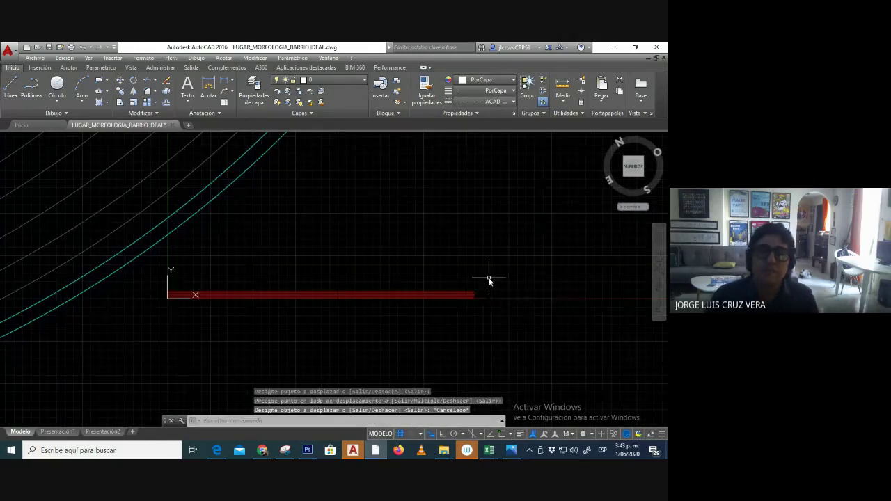
Snip the manual's existing topography profile page and save the capture as the JPEG 8_perfil topografico in the PANTALLAZOS folder.
left_click(217, 451)
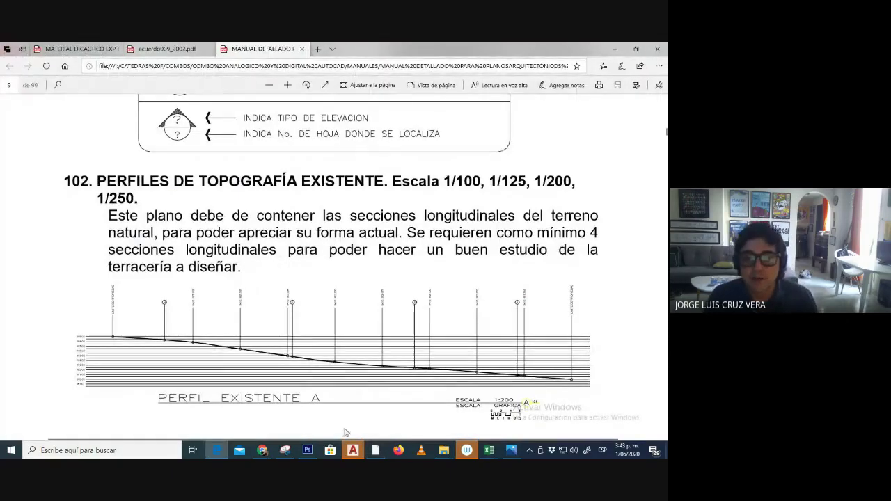
left_click(285, 450)
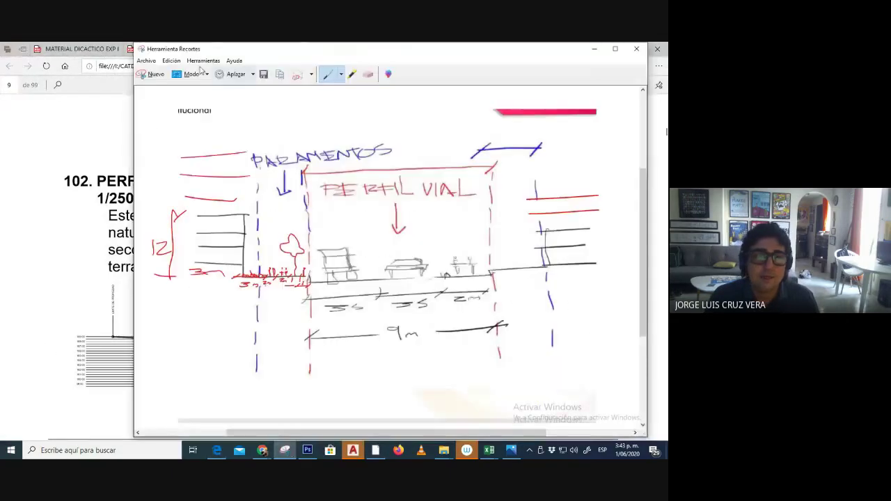
left_click(152, 73)
left_click_drag(27, 95, 660, 437)
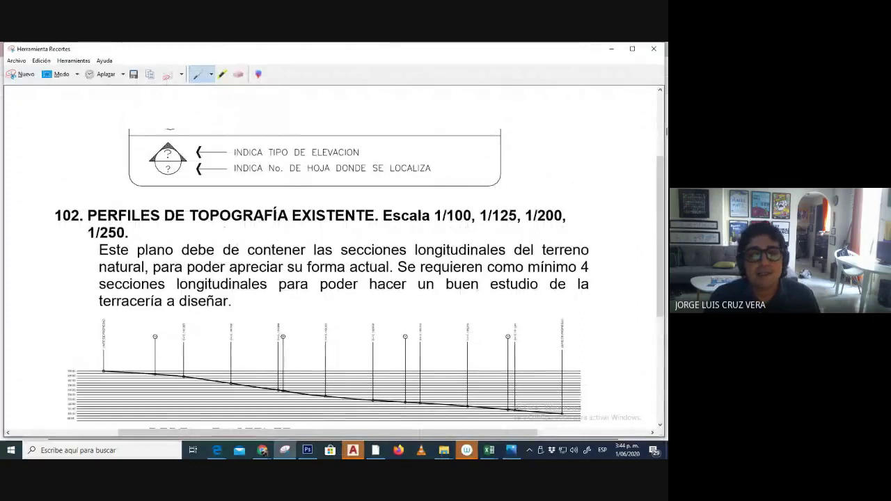
left_click(16, 61)
left_click(21, 87)
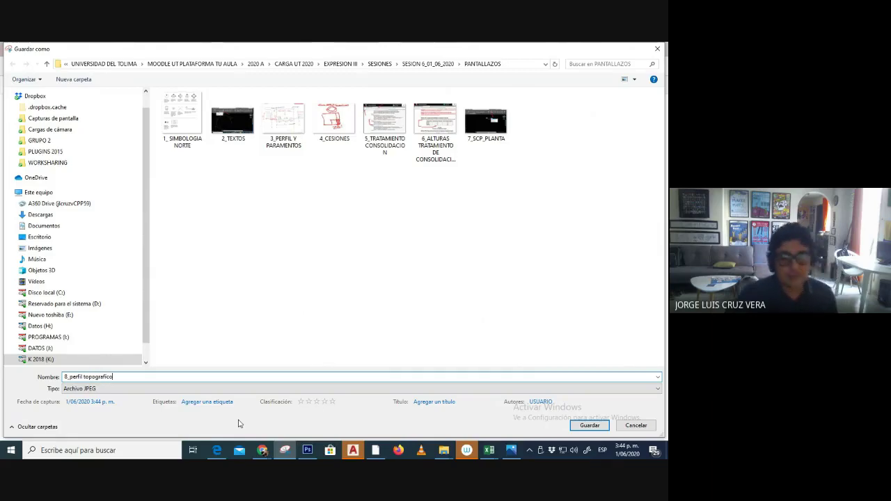
left_click(590, 426)
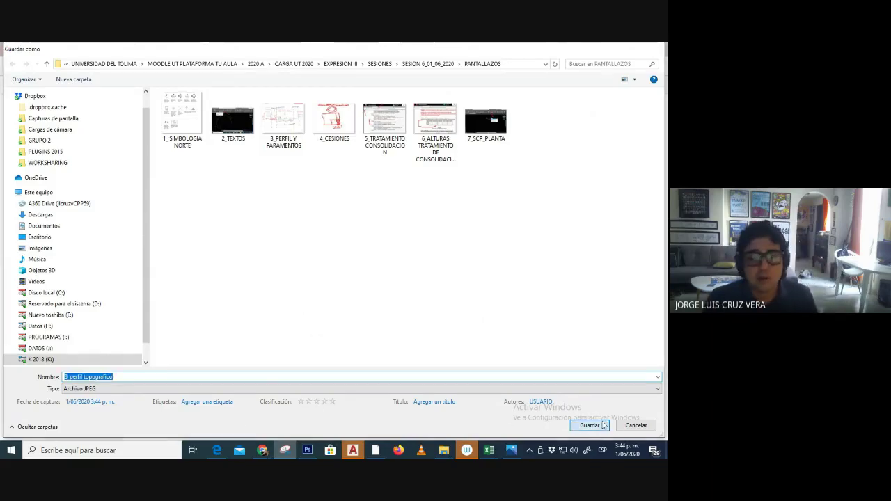
Check the open PDF references, switch to the AutoCAD drawing, and examine the stacked red lines and the section line's level labels.
left_click(217, 451)
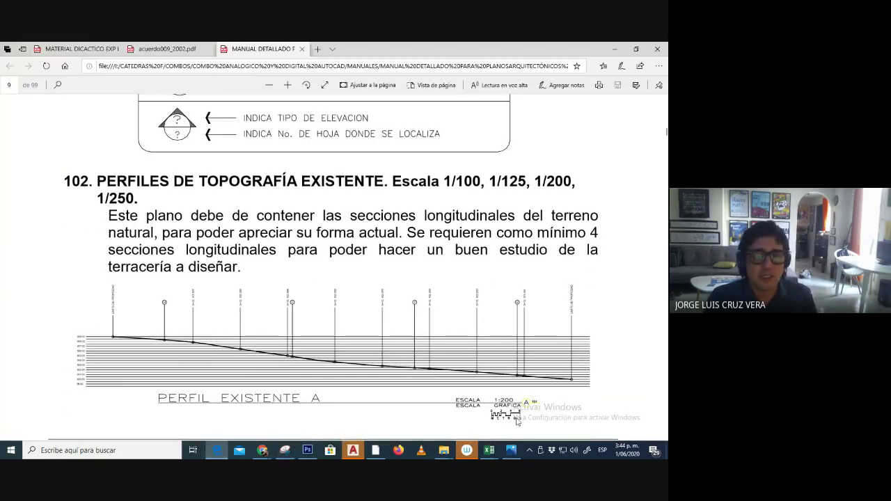
left_click(180, 49)
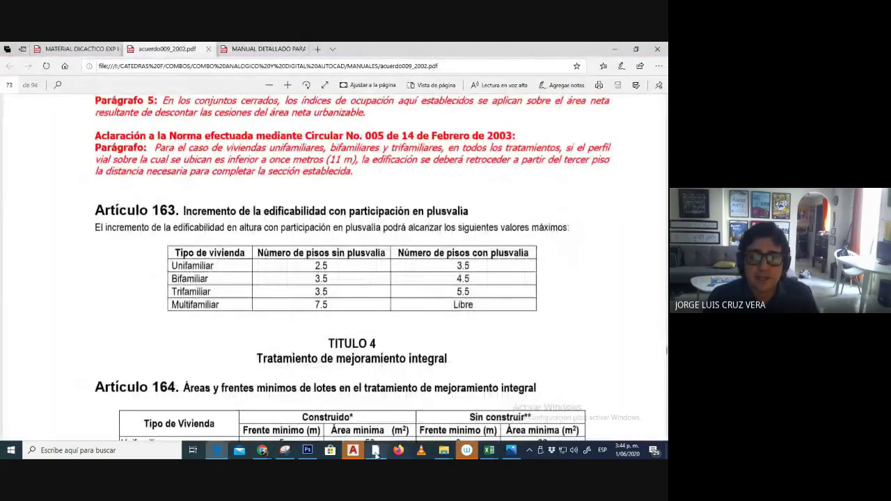
left_click(376, 450)
scroll(469, 302, "up", 3)
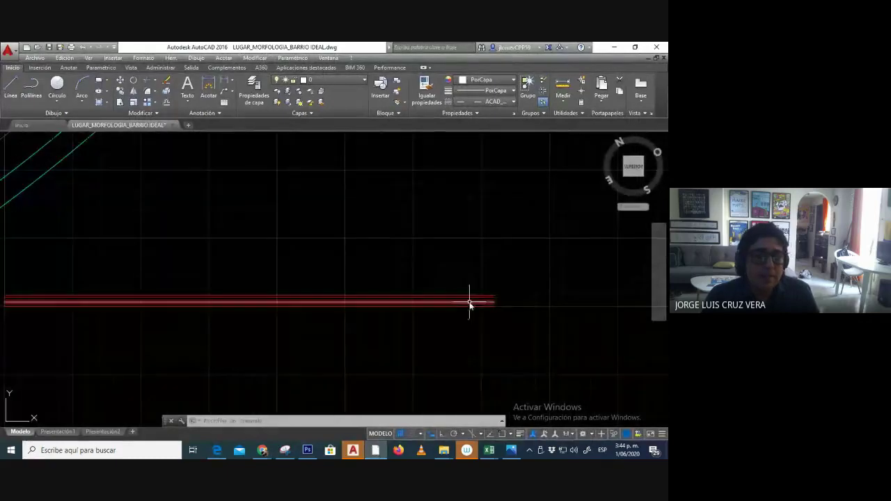
middle_click_drag(159, 212, 180, 236)
scroll(209, 266, "down", 4)
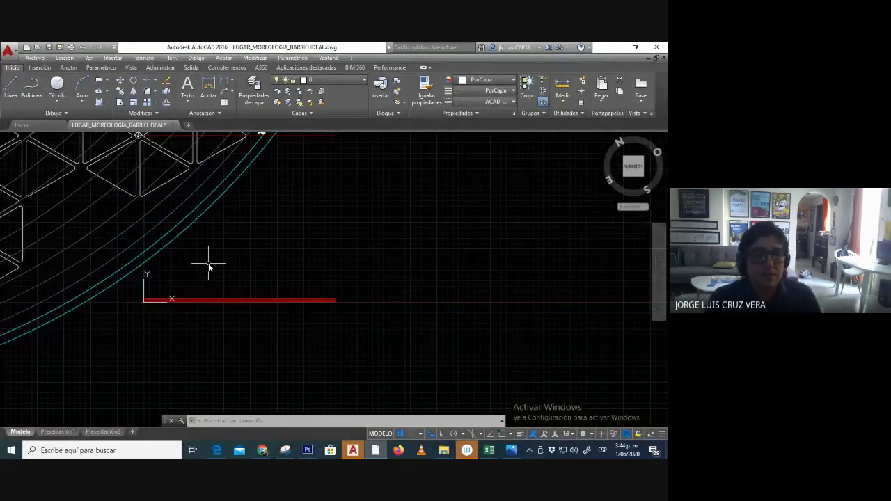
middle_click_drag(232, 273, 273, 358)
key("Escape")
key("Escape")
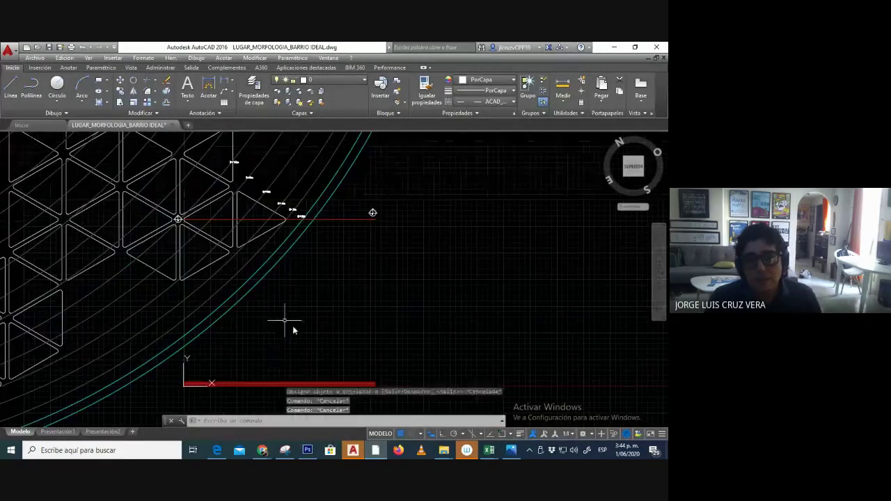
scroll(376, 376, "up", 5)
scroll(404, 325, "down", 6)
scroll(323, 175, "up", 3)
middle_click_drag(322, 175, 336, 210)
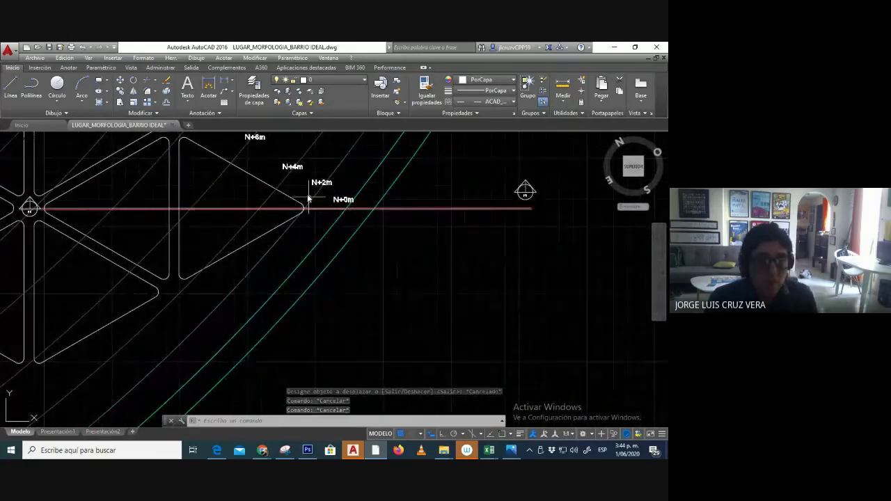
Copy the N+0m label from the section line to just beyond the end of the lowest stacked red line.
type("co")
key("Return")
left_click(342, 201)
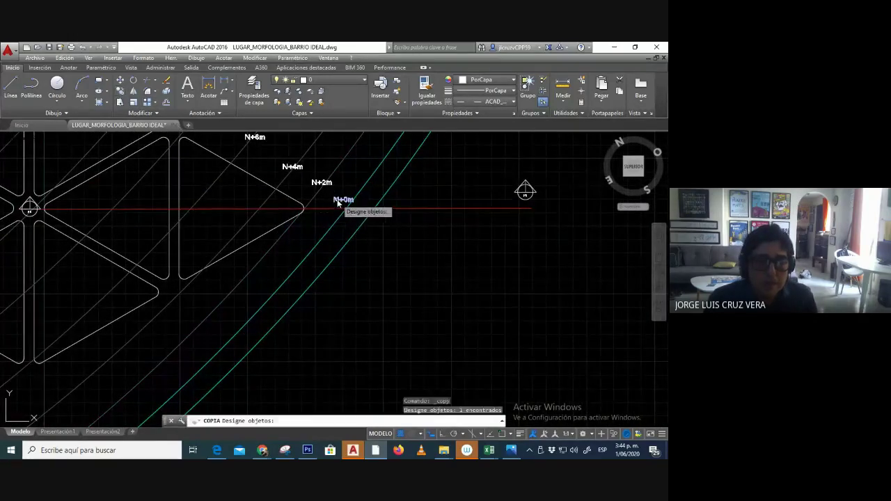
key("Return")
left_click(342, 200)
scroll(352, 219, "down", 3)
scroll(403, 269, "down", 2)
scroll(422, 338, "up", 8)
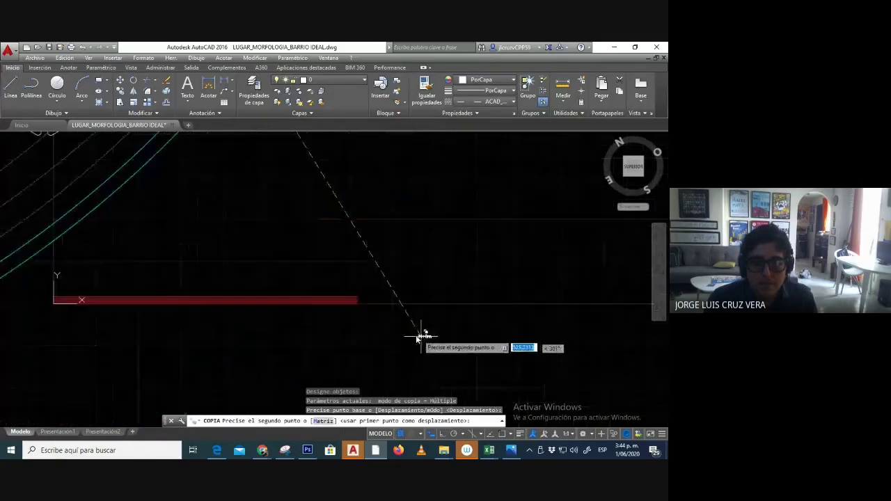
scroll(330, 273, "up", 3)
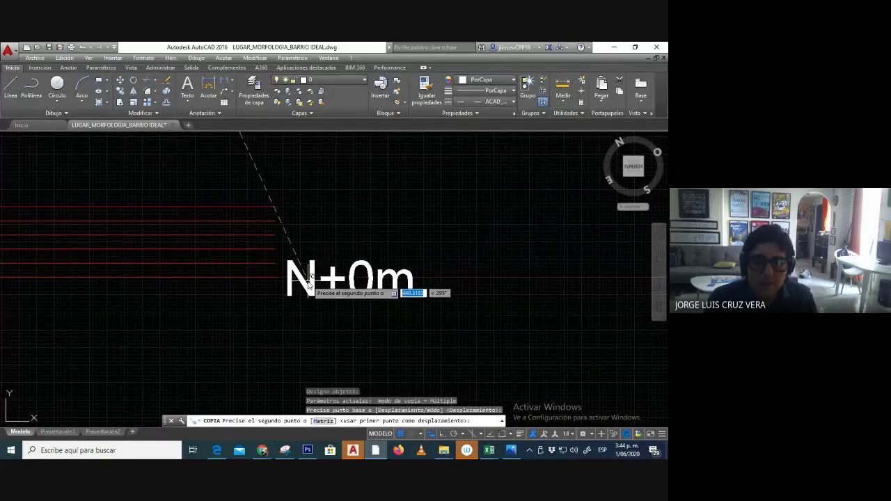
left_click(311, 278)
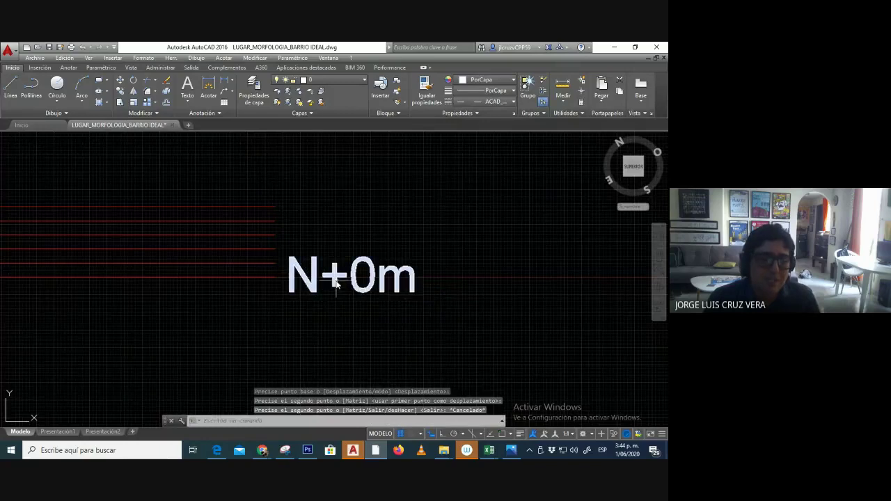
key("Escape")
Set the text height of the copied N+0m label to 0.5.
double_click(361, 280)
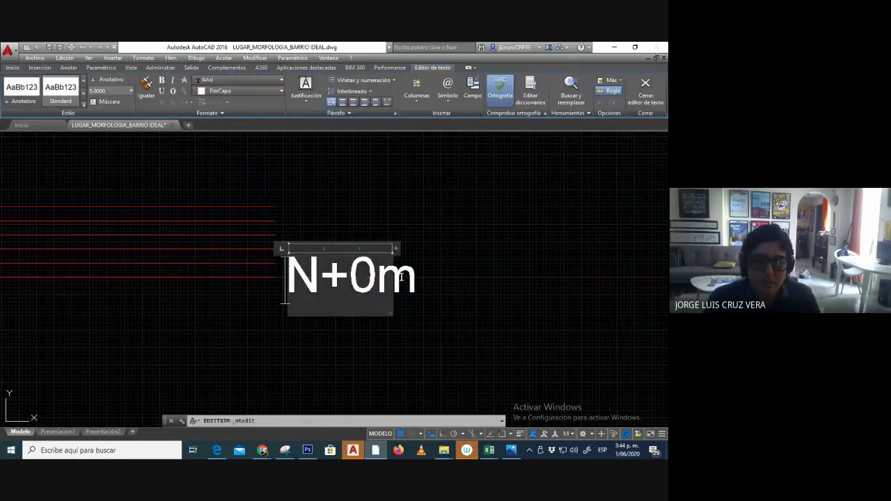
left_click_drag(289, 270, 447, 276)
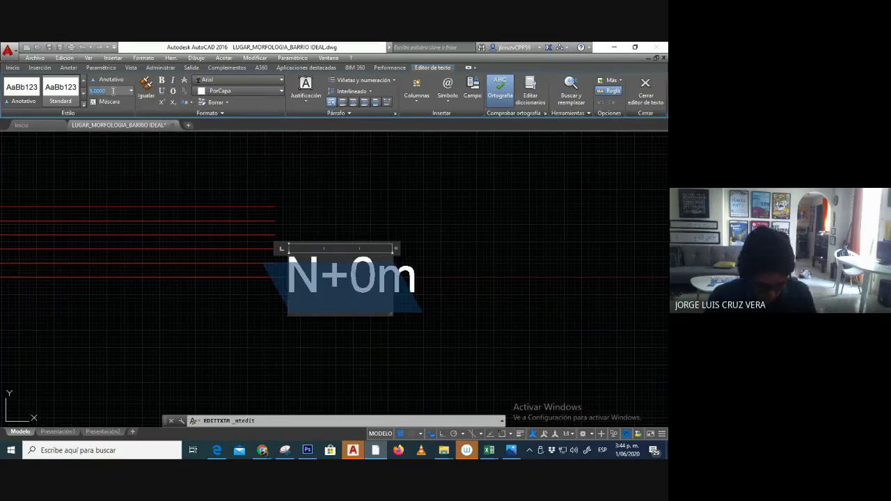
key("Return")
left_click(307, 277)
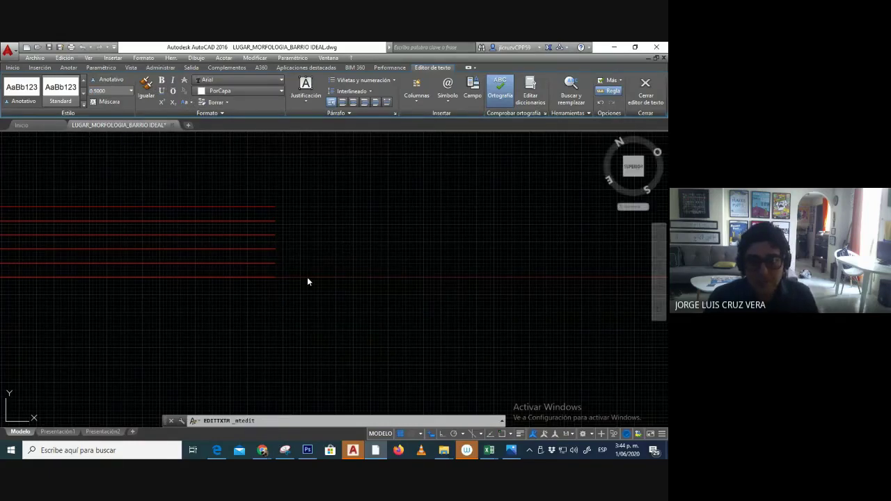
scroll(297, 271, "up", 5)
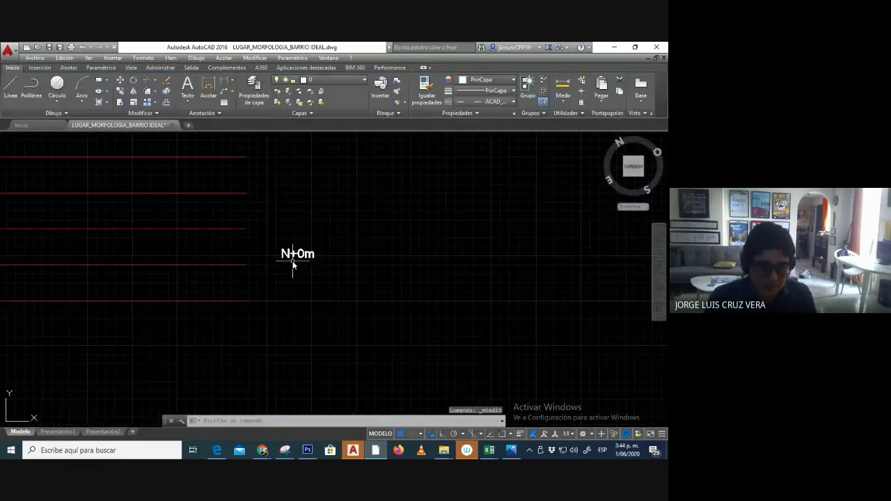
Move the reduced N+0m label level with the lowest red line, just beyond its end.
left_click(120, 80)
left_click(361, 234)
key("Return")
left_click(361, 234)
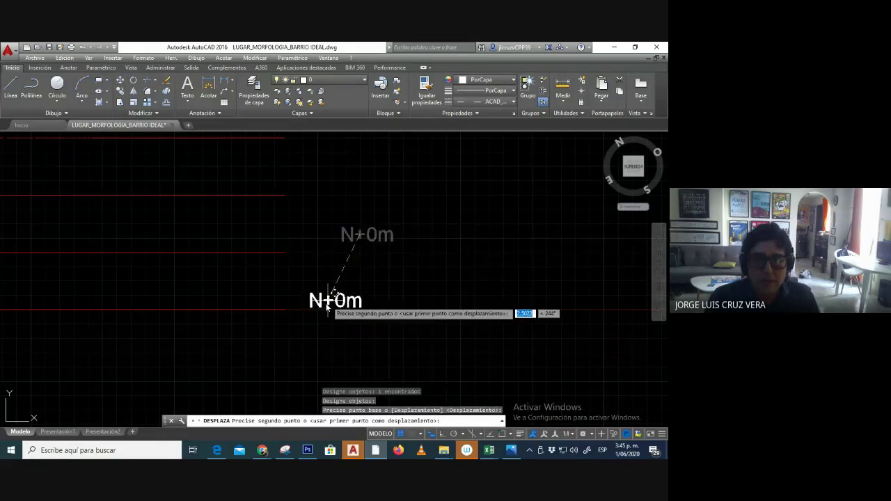
left_click(319, 309)
key("Escape")
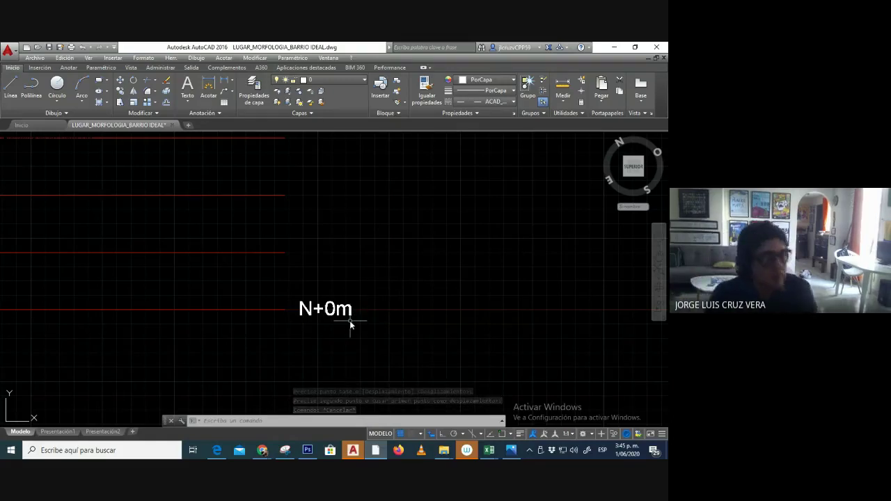
Switch to Photos and browse the drawing standards to the levels and graphic scale sheet, comparing its level symbols with the N+0m label.
left_click(509, 450)
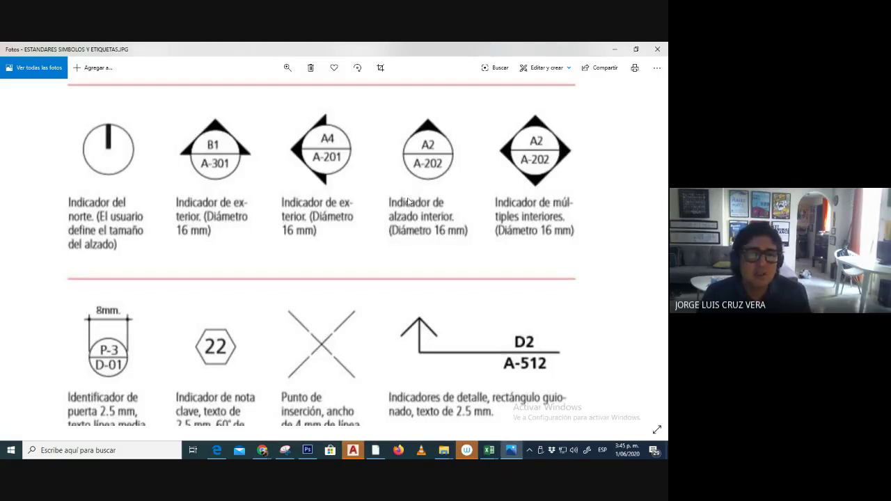
scroll(578, 265, "down", 3)
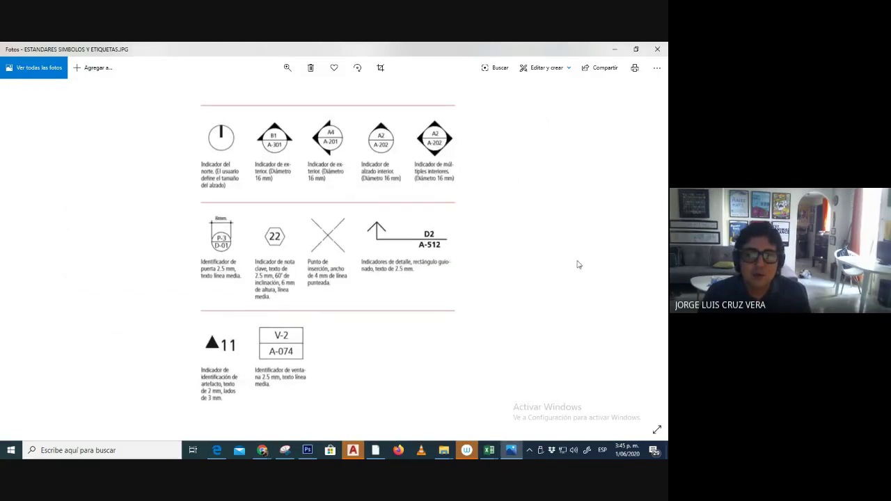
left_click(646, 252)
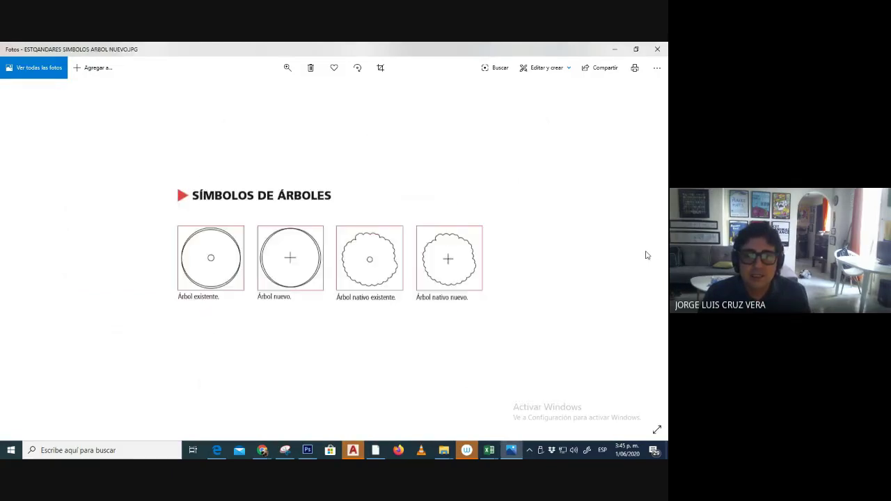
left_click(23, 257)
left_click(23, 255)
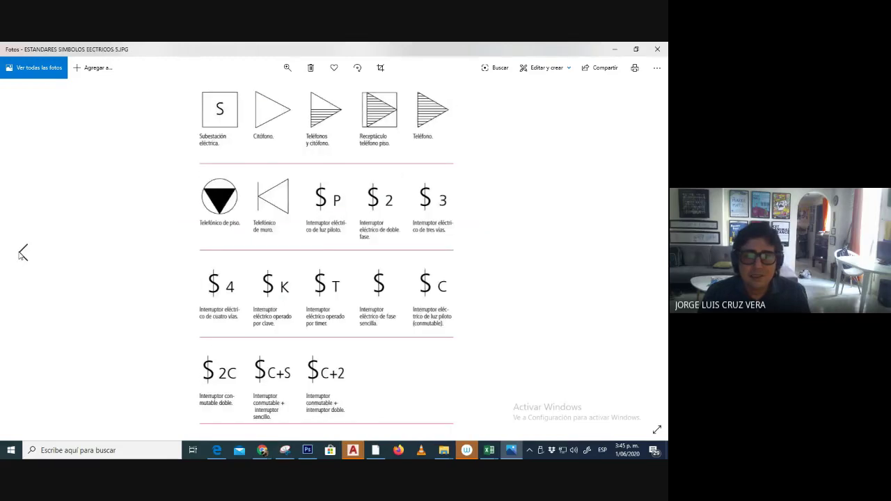
left_click(23, 255)
left_click(23, 255)
left_click(23, 255)
left_click(23, 255)
left_click(23, 255)
left_click(23, 255)
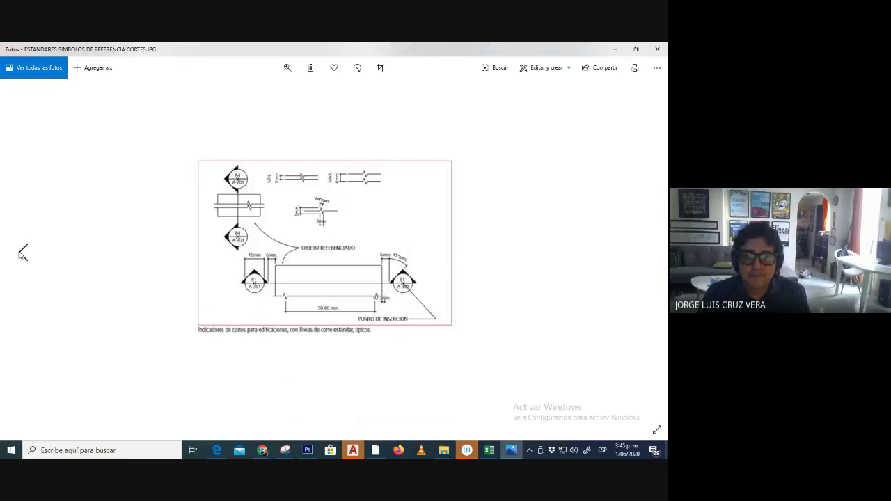
left_click(23, 254)
left_click(23, 255)
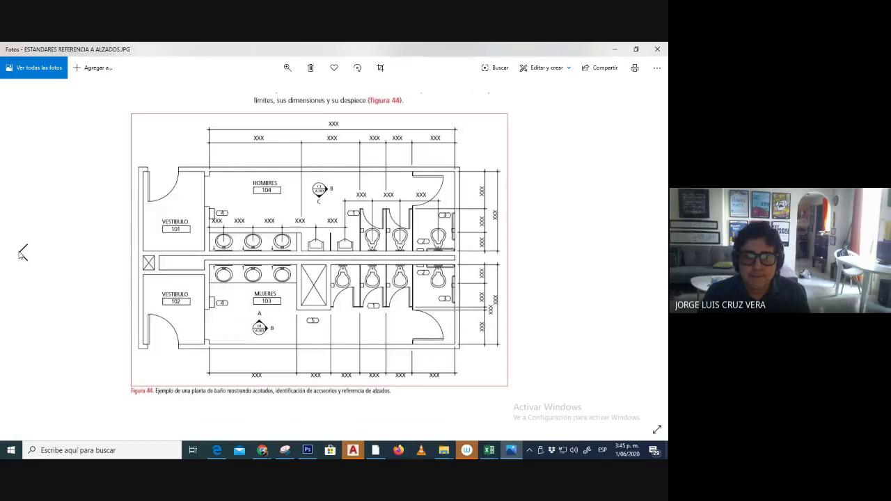
left_click(23, 255)
left_click(23, 255)
left_click(383, 451)
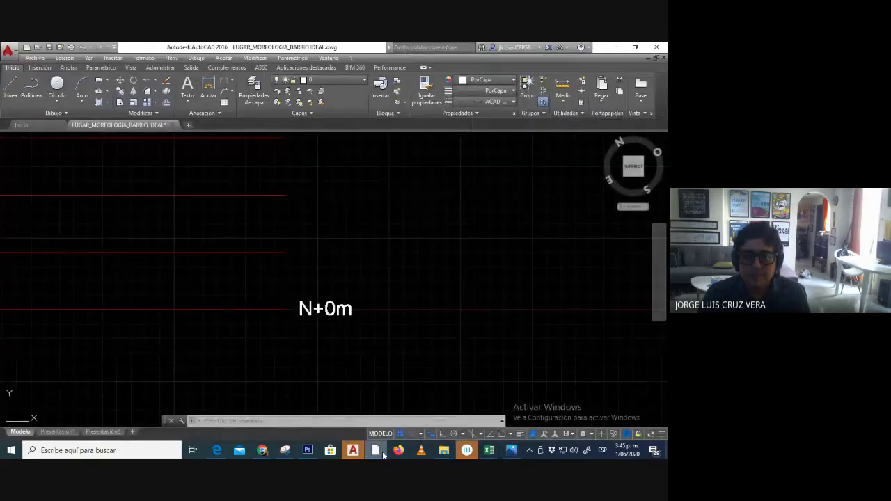
left_click(382, 451)
left_click(22, 267)
left_click(21, 266)
left_click(21, 267)
left_click(22, 267)
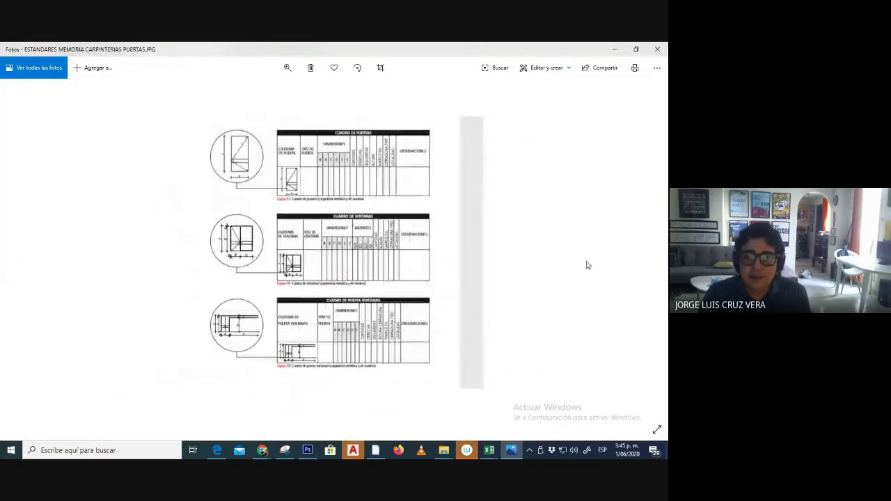
left_click(647, 254)
scroll(334, 143, "up", 3, "ctrl")
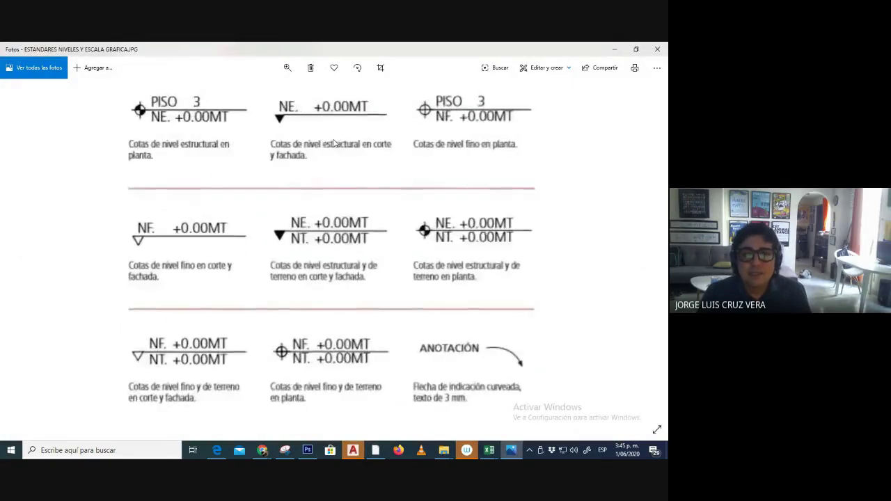
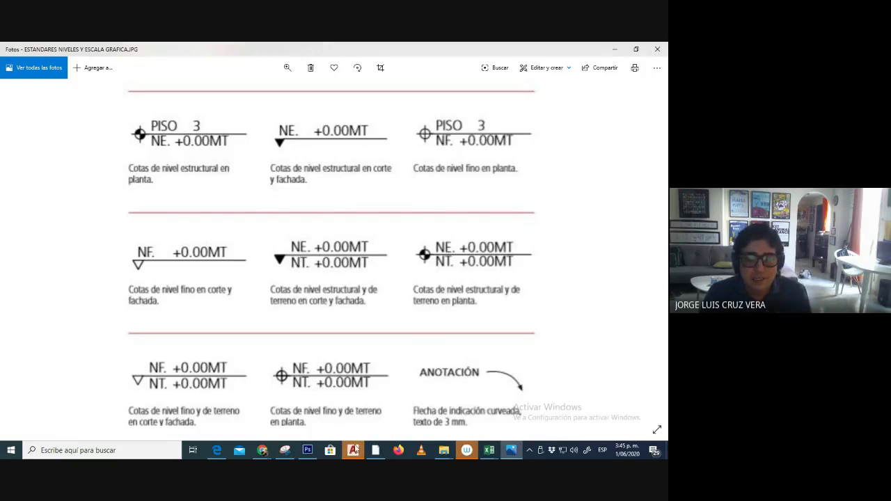
left_click(369, 451)
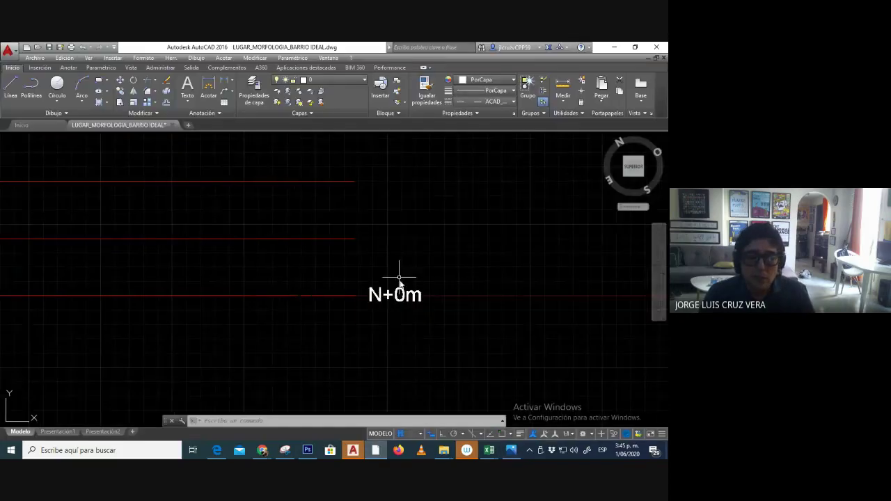
left_click(513, 450)
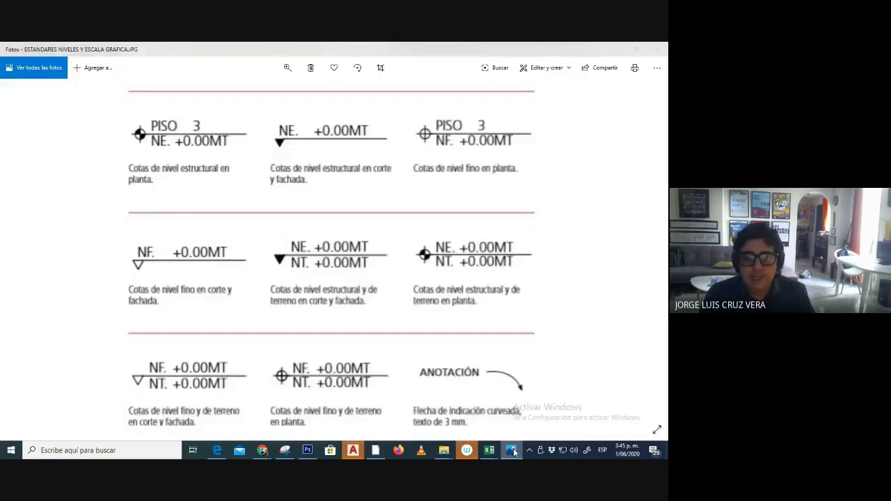
Switch to AutoCAD and move the N+0m label slightly downward beside the end of the lowest red line.
left_click(513, 451)
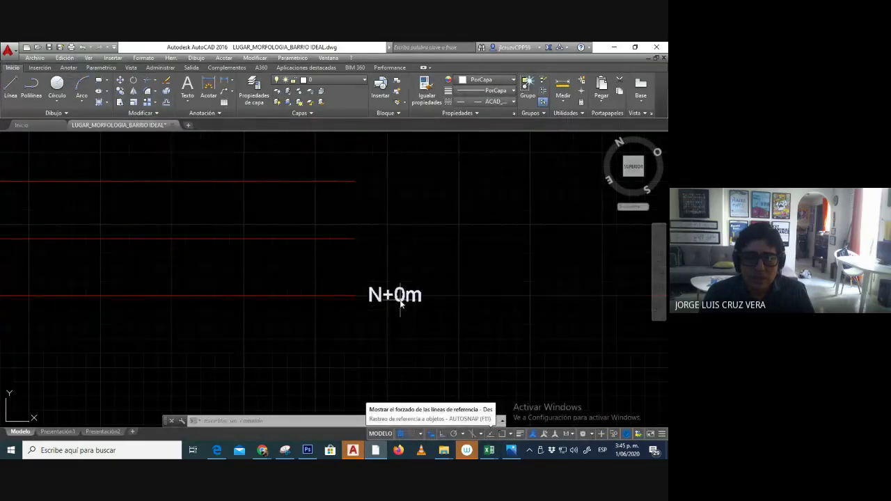
left_click(399, 301)
left_click(120, 80)
left_click(413, 303)
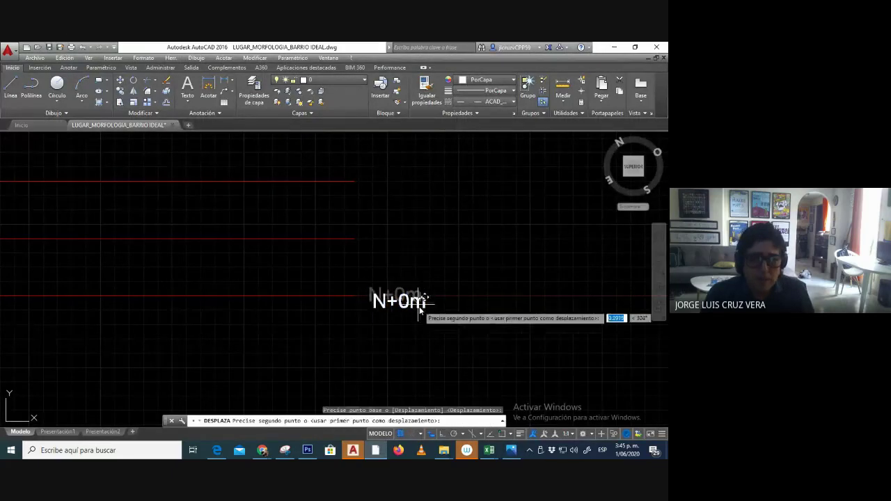
left_click(417, 312)
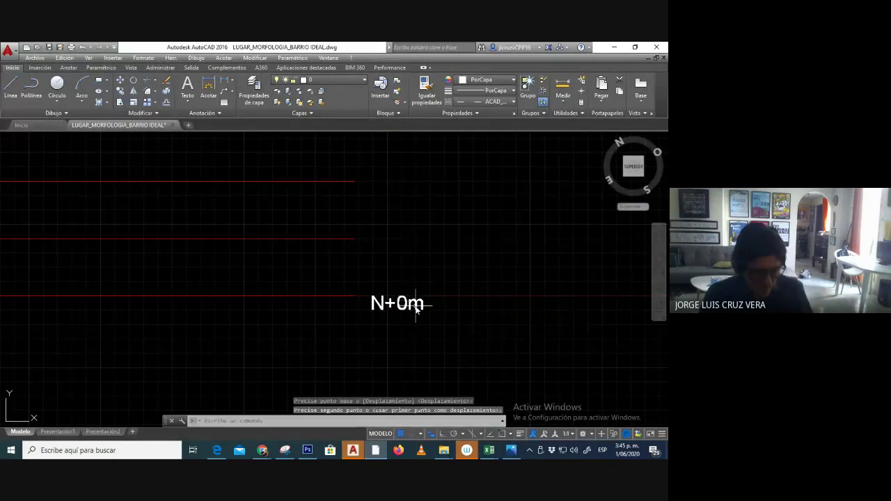
Draw a horizontal line just above the N+0m label, starting just before the text and extending past its end.
type("l")
key("Return")
scroll(411, 306, "up", 5)
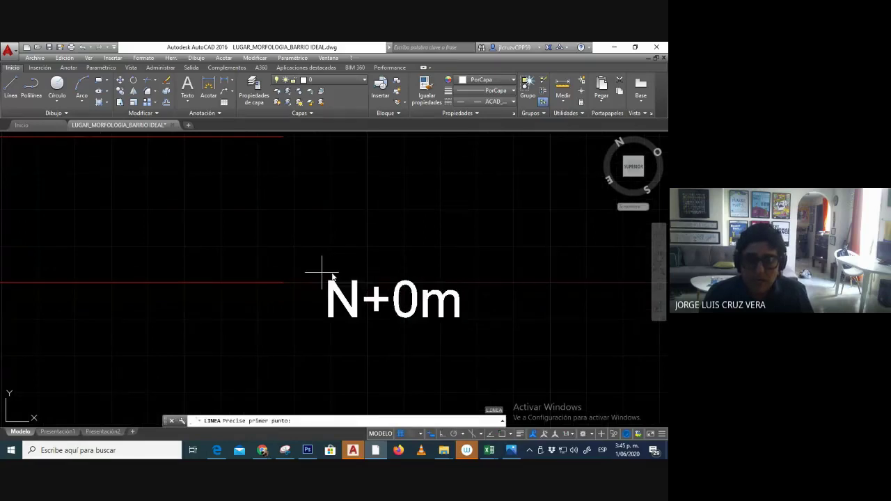
left_click(322, 271)
key("F8")
left_click(524, 272)
key("Escape")
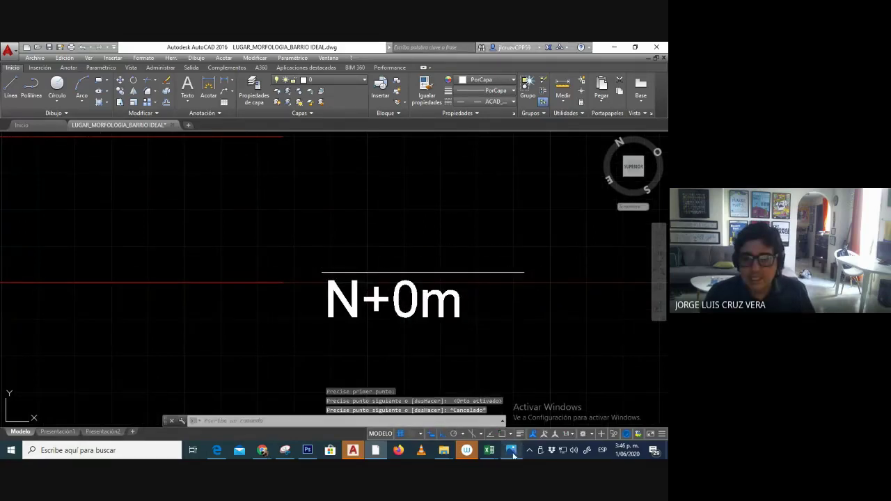
Move the N+0m label horizontally toward the far end of the line above it, leaving room for the level symbol.
left_click(513, 455)
left_click(511, 452)
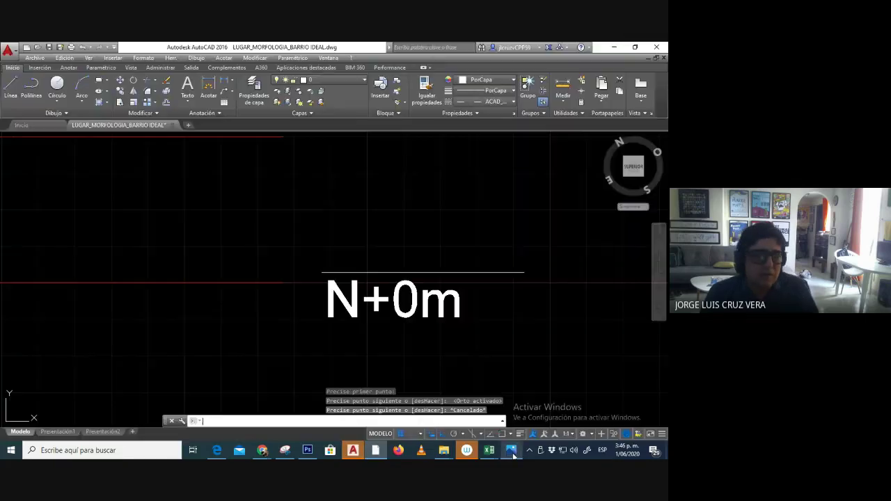
left_click(120, 80)
left_click(408, 301)
key("Return")
left_click(408, 305)
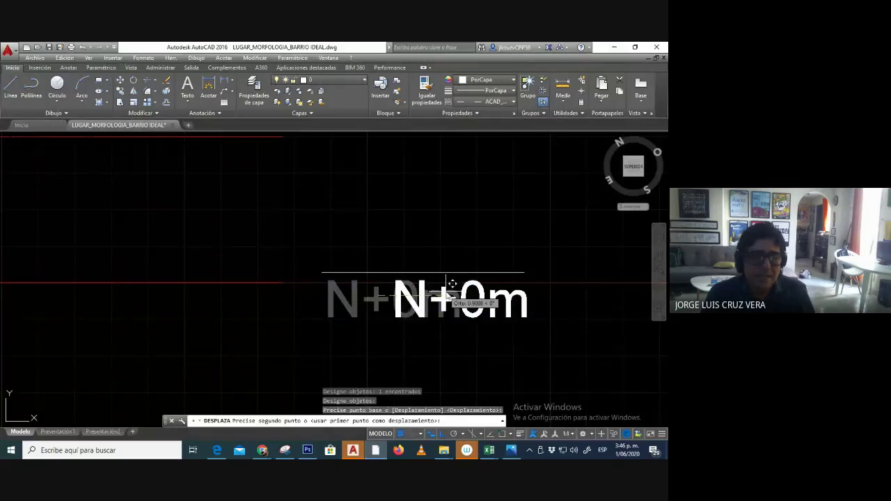
left_click(453, 284)
key("Escape")
Draw a short diagonal polyline, about 0.35 units long, sloping down beneath the start of the label's horizontal line.
middle_click_drag(400, 308, 295, 364)
scroll(453, 306, "up", 2)
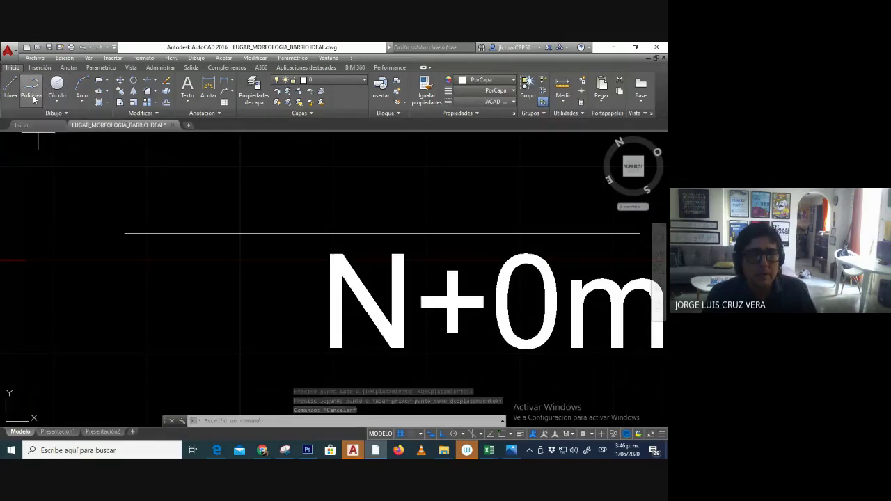
left_click(32, 99)
left_click(132, 257)
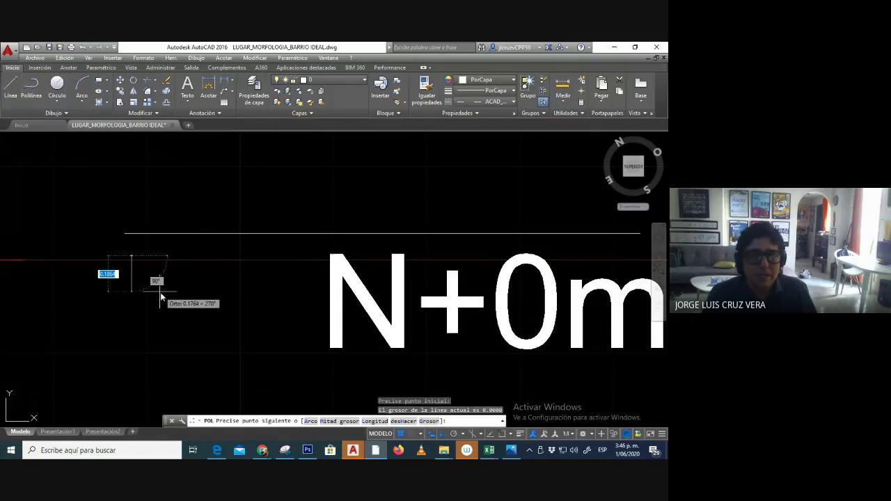
key("F8")
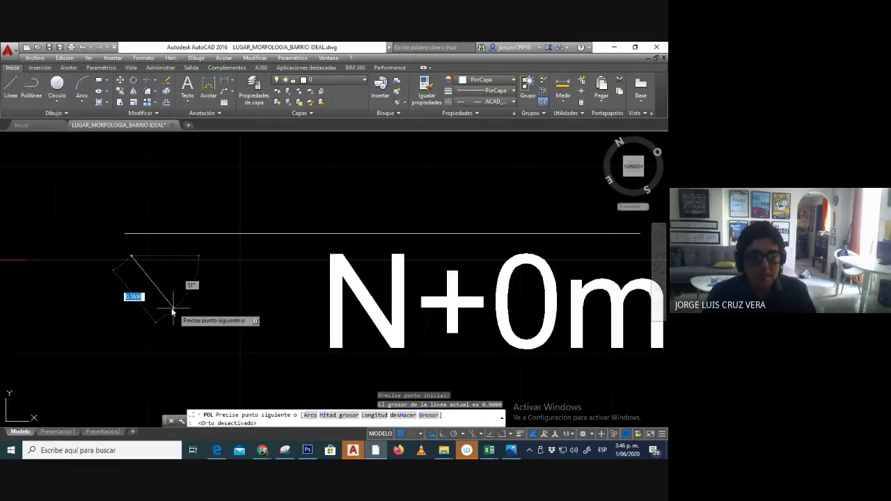
key("Escape")
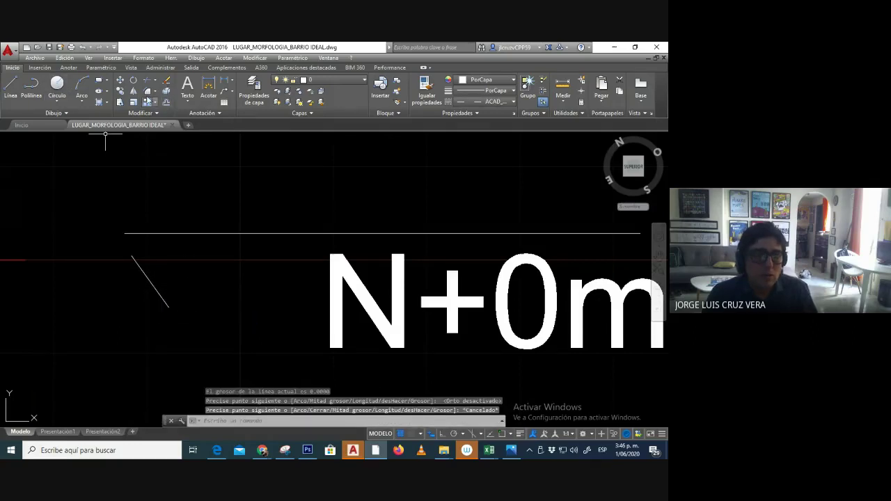
left_click(134, 92)
left_click(153, 283)
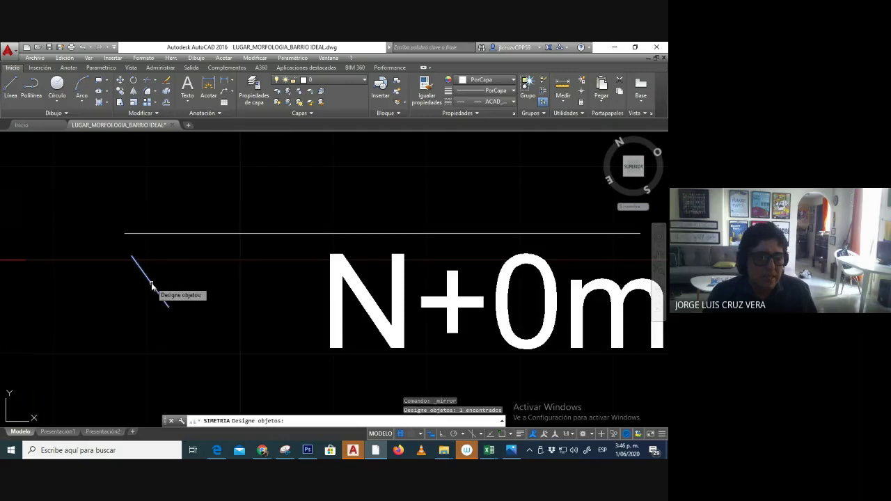
key("Return")
key("F3")
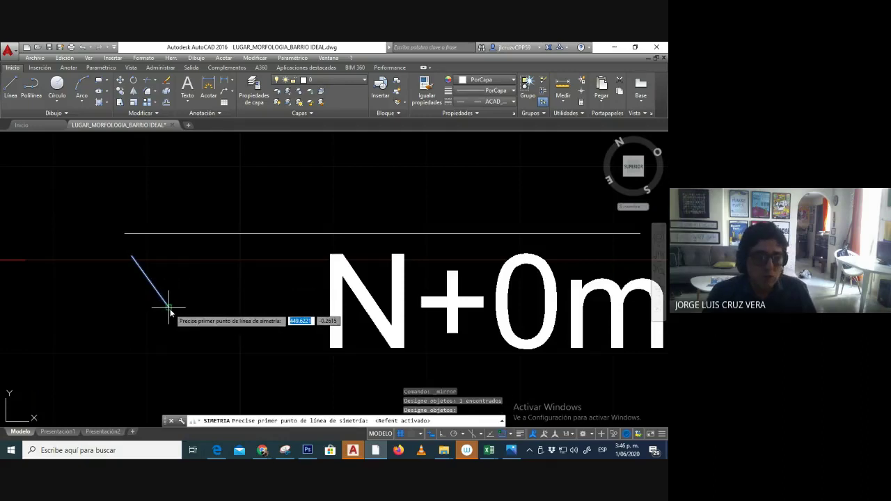
left_click(169, 307)
left_click(169, 235)
key("Escape")
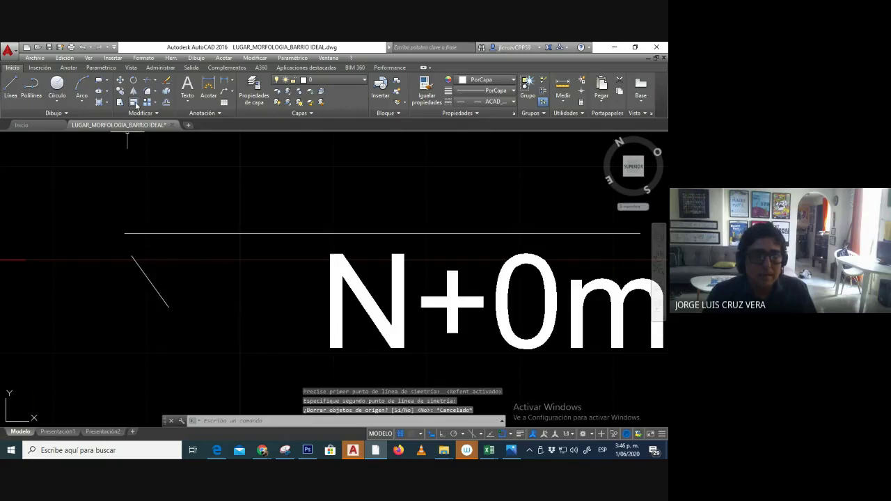
Mirror the short diagonal about a vertical axis through its lower endpoint, keeping the original, to form a V.
left_click(133, 91)
left_click(160, 295)
key("Return")
left_click(168, 307)
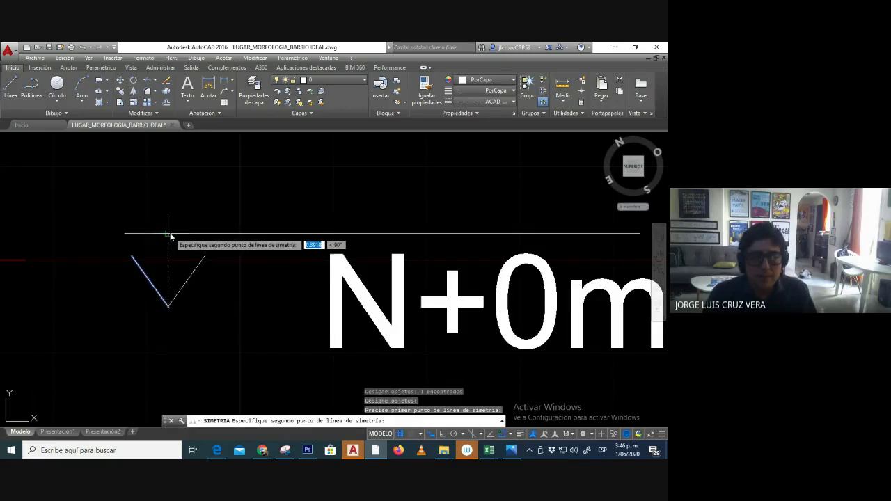
left_click(170, 236)
type("n")
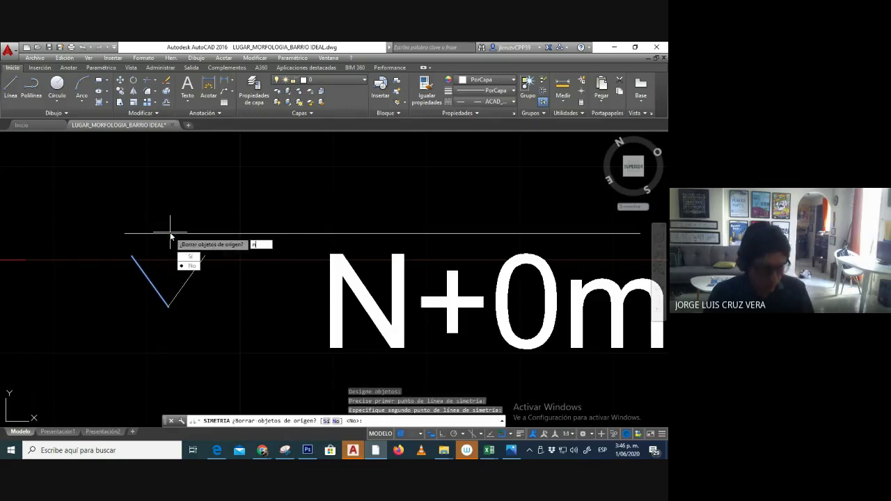
key("Return")
Close the top of the V with a line between its two upper endpoints to complete the level triangle.
scroll(430, 303, "down", 2)
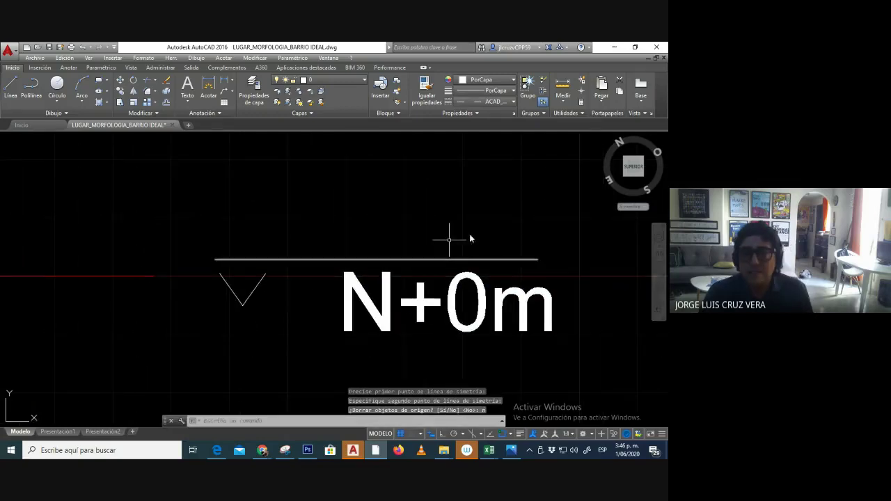
scroll(255, 288, "up", 2)
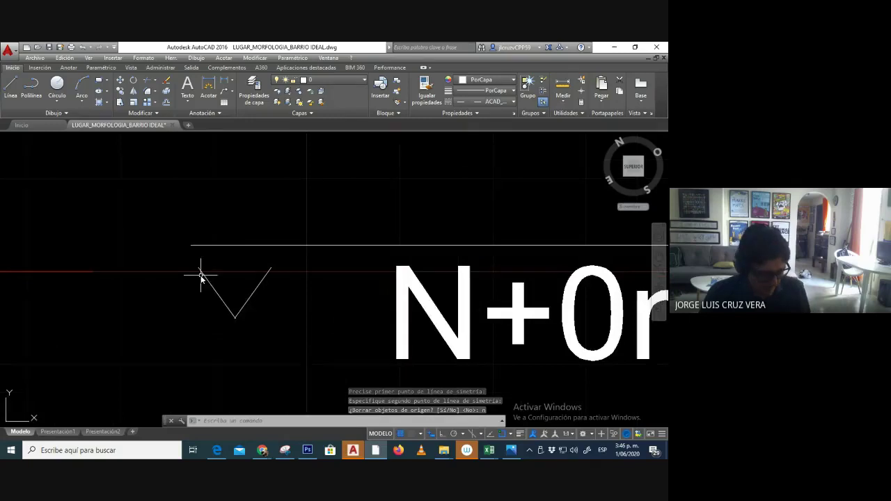
middle_click_drag(199, 269, 209, 266)
type("l")
key("Return")
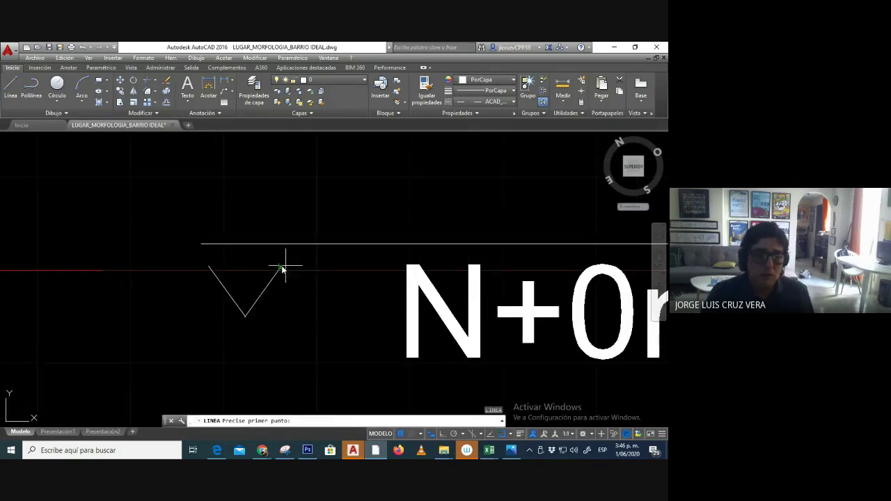
left_click(206, 268)
key("Escape")
Stretch the end of the horizontal line above N+0m by about 0.3 units so it extends past the text.
scroll(208, 263, "down", 1)
middle_click_drag(488, 264, 447, 265)
left_click(446, 257)
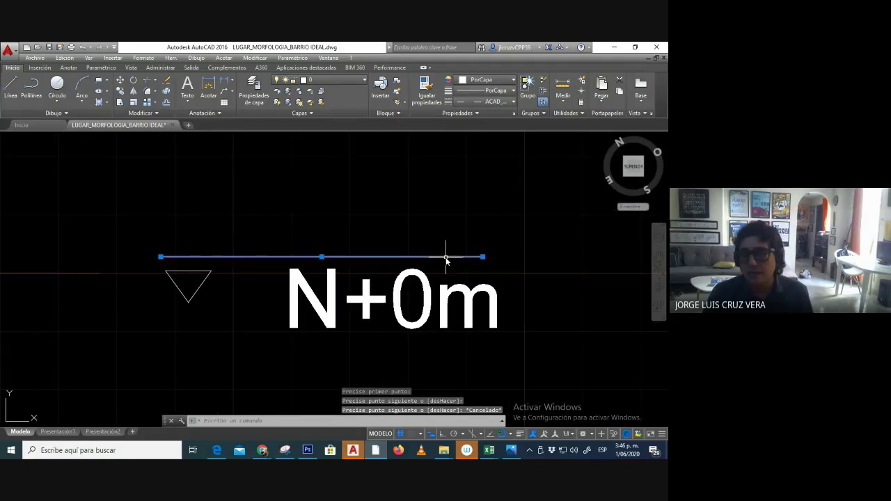
left_click(482, 257)
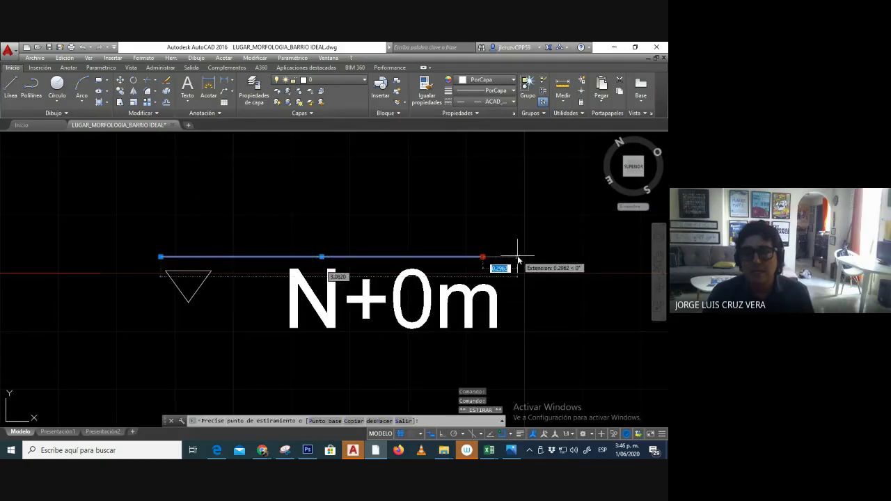
left_click(518, 257)
scroll(387, 275, "down", 5)
key("Escape")
middle_click_drag(386, 275, 402, 277)
key("Escape")
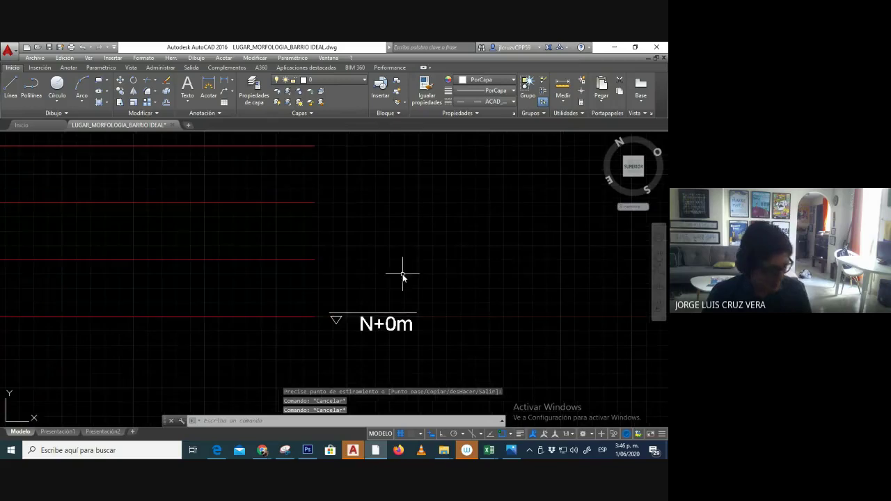
left_click(120, 91)
left_click(418, 339)
left_click(320, 291)
key("Return")
key("Escape")
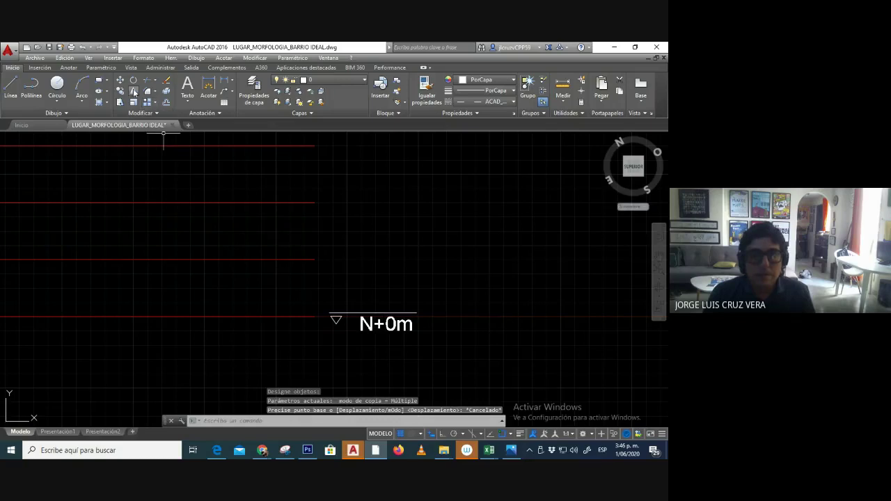
Copy the complete level marker, with its triangle, line and N+0m text, vertically up to the second red line.
key("Return")
left_click(431, 341)
left_click(328, 294)
key("Return")
left_click(386, 299)
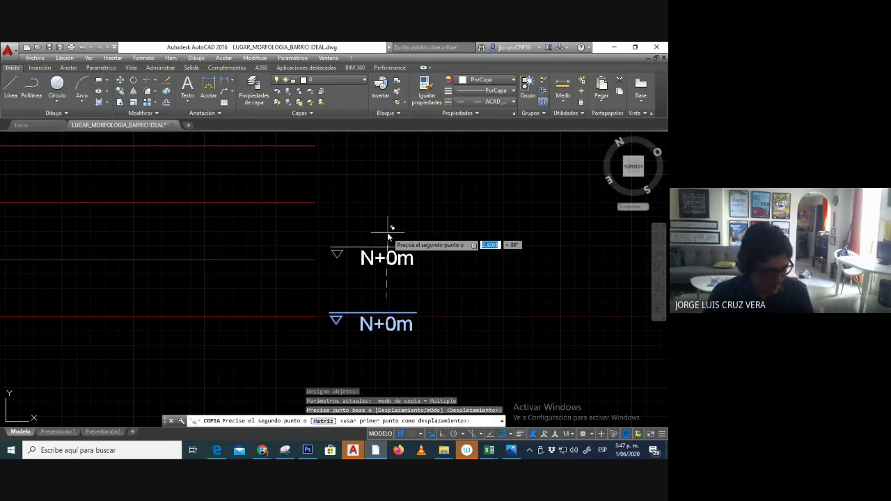
left_click(388, 237)
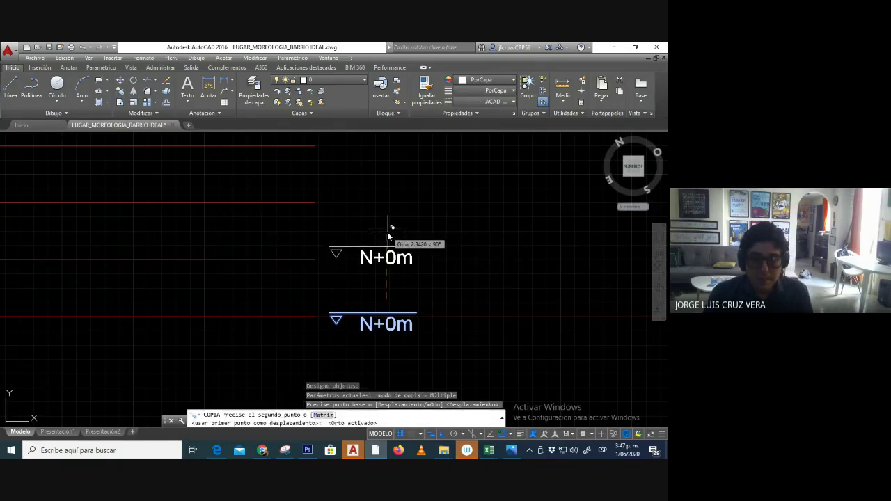
Place further copies of the level marker directly above, one beside each of the four remaining upper red lines.
scroll(385, 200, "down", 4)
middle_click_drag(385, 201, 392, 256)
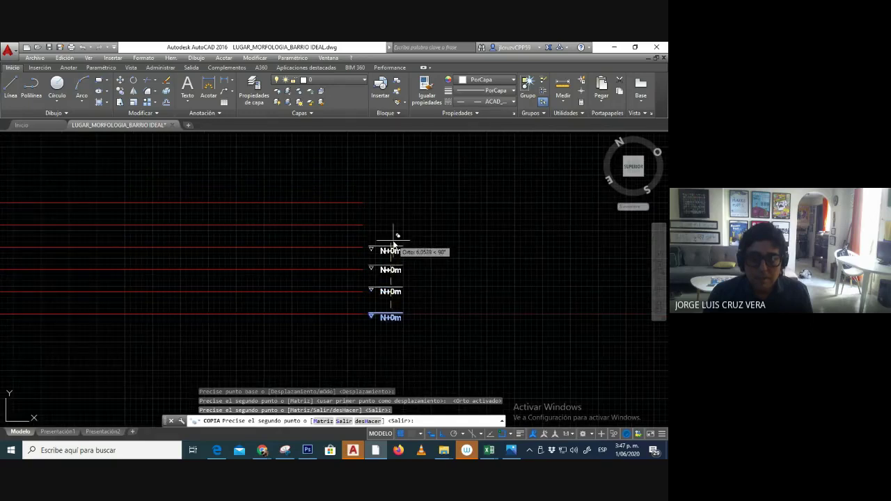
scroll(393, 234, "up", 4)
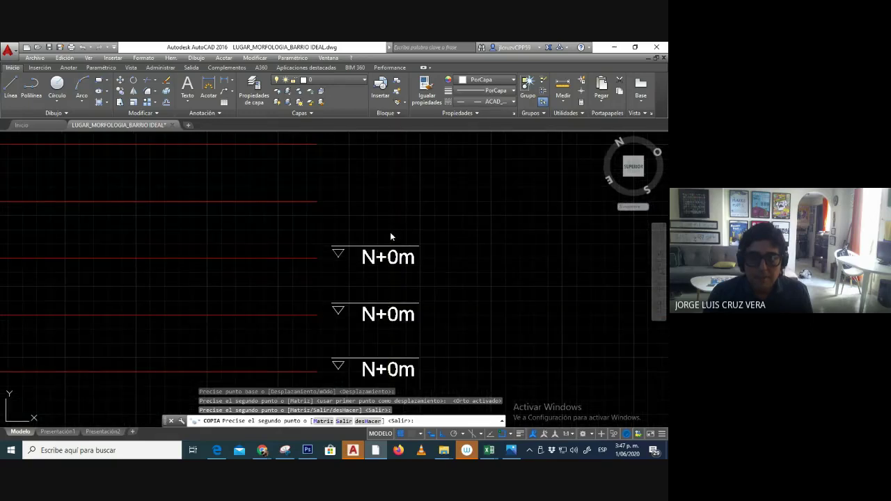
left_click(390, 234)
middle_click_drag(387, 216, 393, 293)
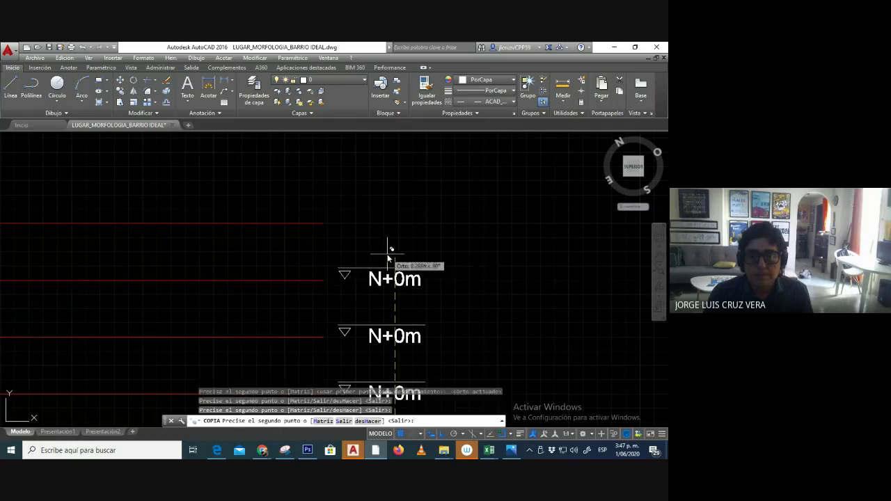
left_click(389, 257)
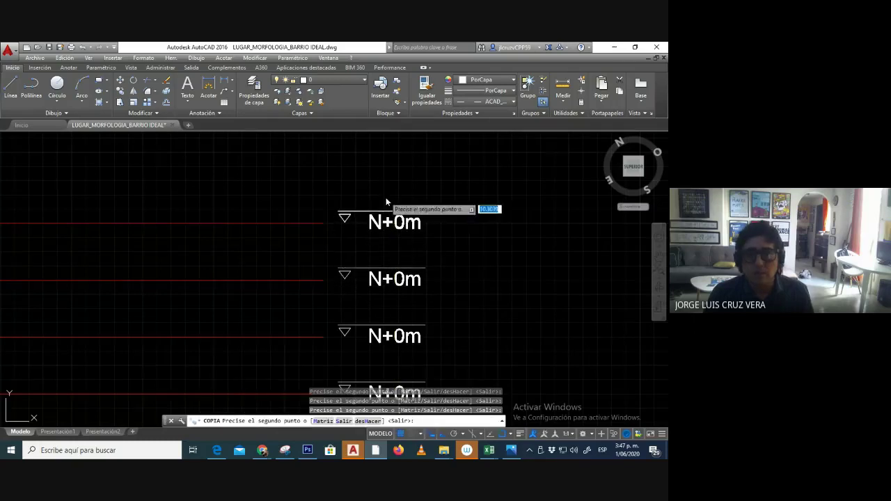
key("Escape")
Move the lowest level marker straight up about 0.2 units to align it with its red line like the copies.
scroll(388, 222, "down", 4)
scroll(401, 344, "up", 3)
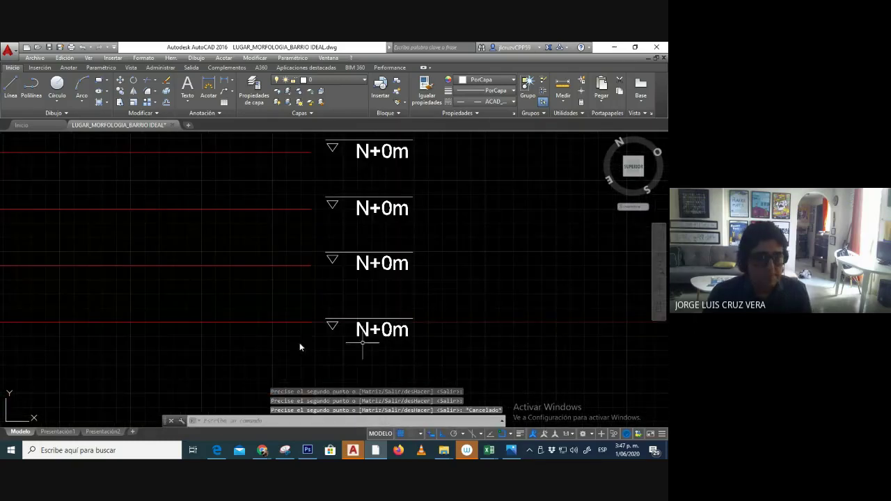
left_click(120, 82)
left_click(456, 340)
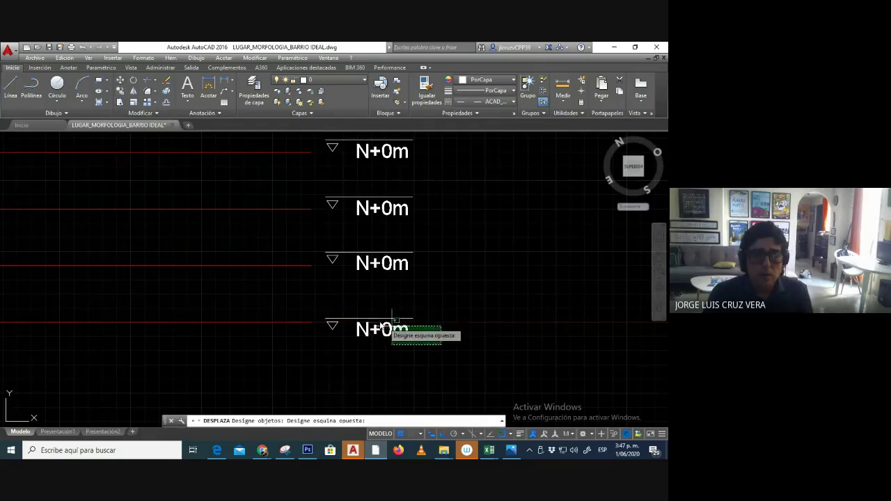
left_click(322, 306)
key("Return")
left_click(433, 314)
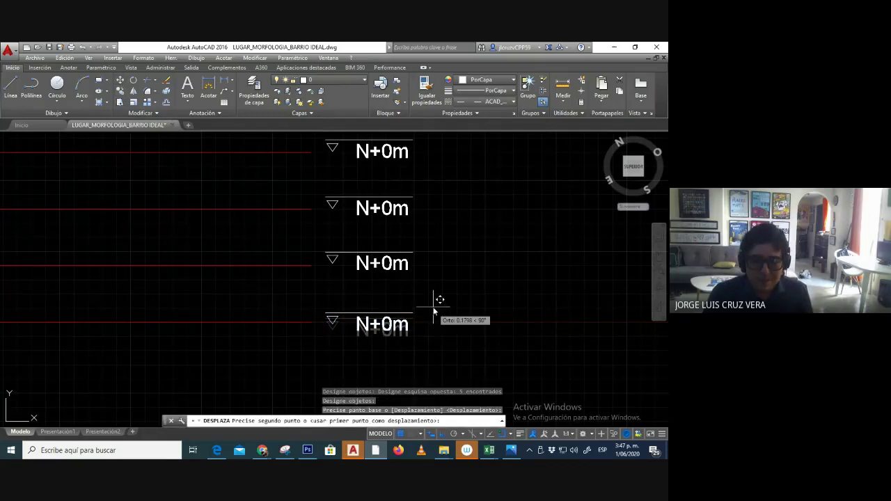
key("Escape")
key("Escape")
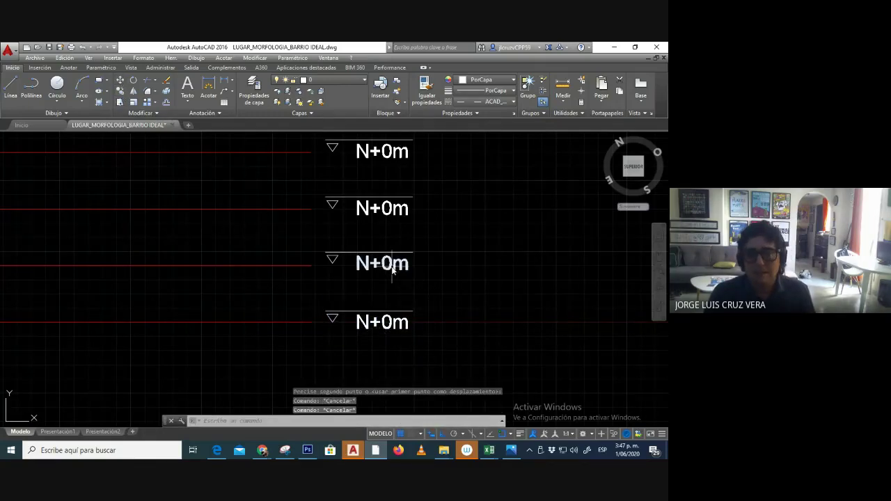
Change the level texts on the second and third red lines from the bottom to N+2m and N+4m.
left_click(392, 271)
double_click(392, 271)
key("BackSpace")
type("2")
left_click(397, 226)
left_click(385, 207)
double_click(392, 212)
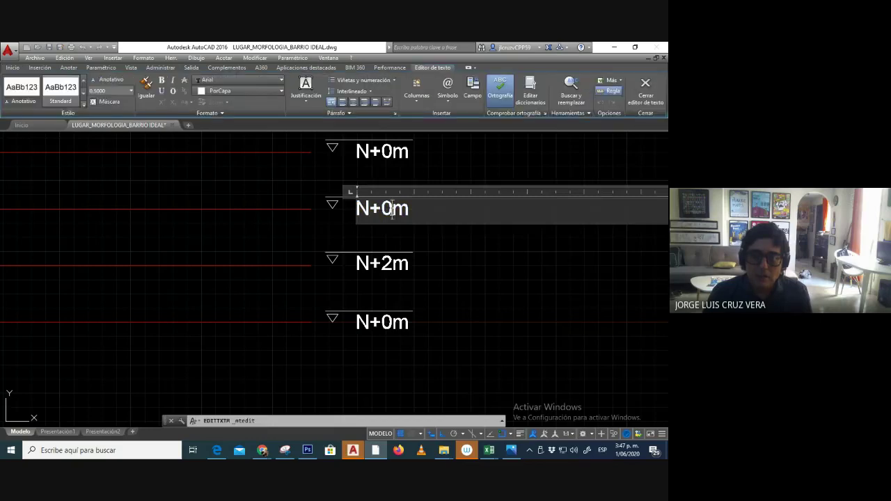
left_click(436, 179)
Change the level texts on the fourth and fifth red lines from the bottom to N+6m and N+8m.
middle_click_drag(436, 179, 439, 289)
left_click(399, 254)
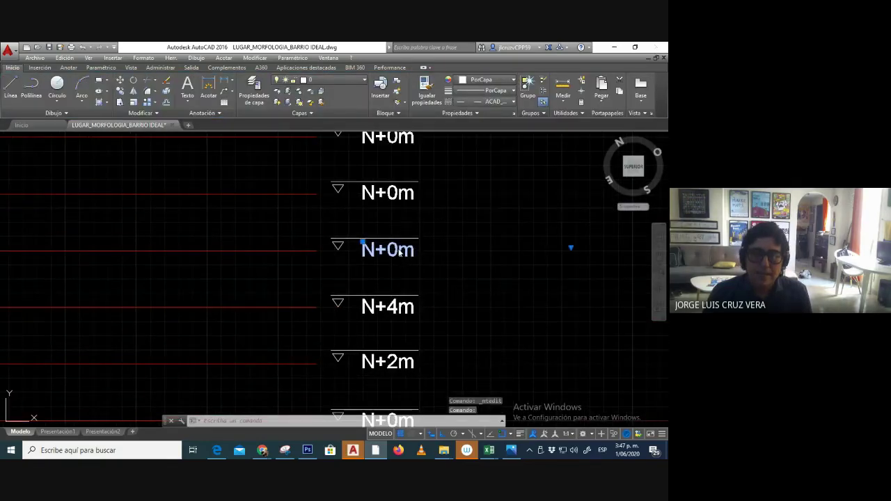
double_click(398, 254)
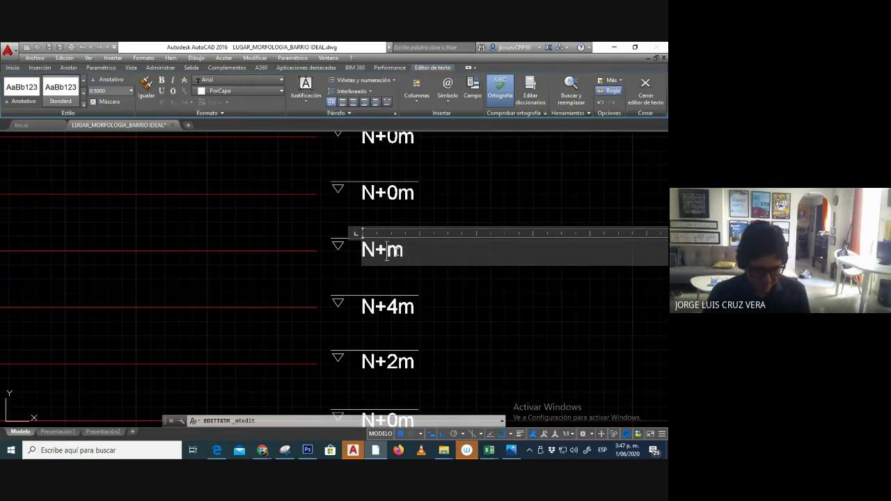
left_click(438, 216)
middle_click_drag(438, 215, 422, 319)
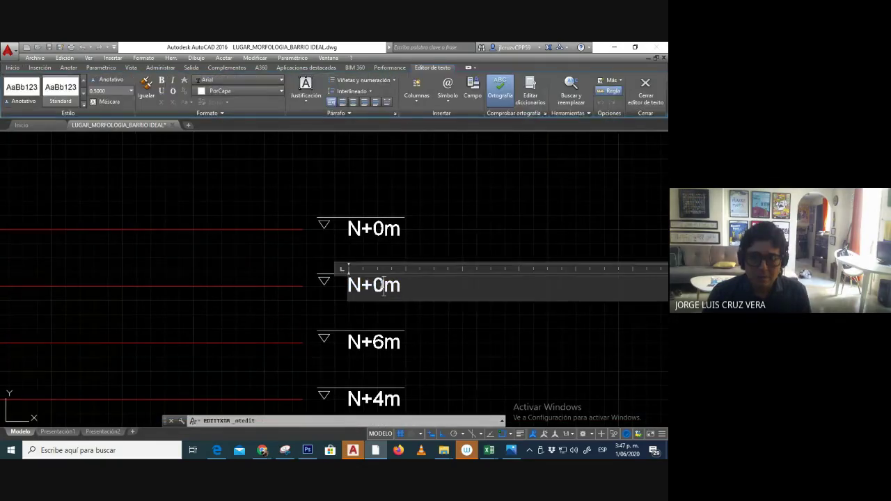
left_click(449, 245)
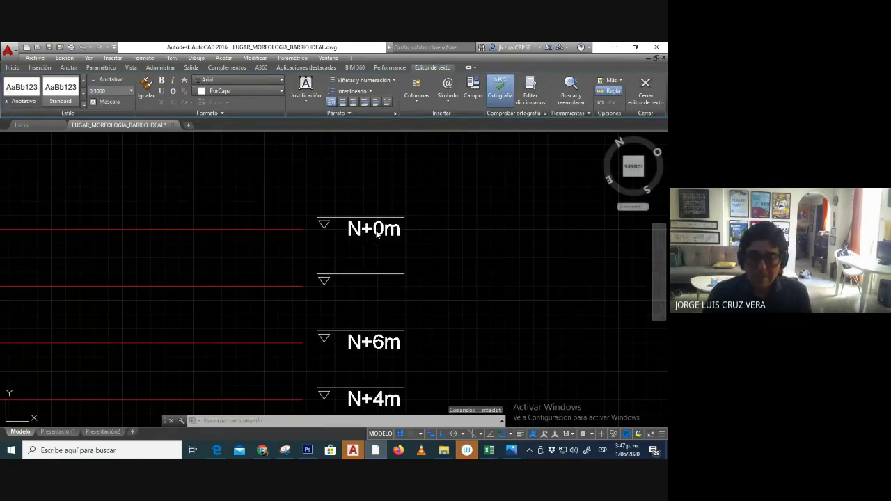
Edit the elevation value in the level text beside the topmost red line.
left_click(381, 234)
double_click(382, 234)
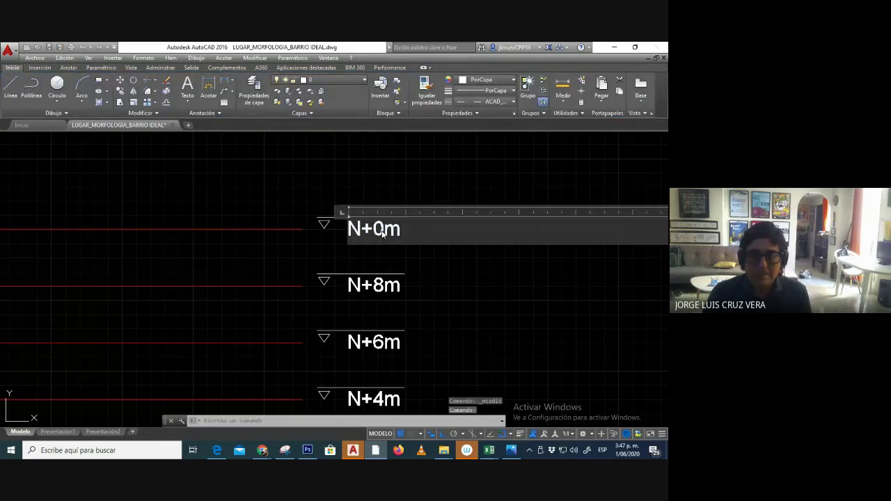
left_click(459, 178)
scroll(440, 240, "down", 3)
key("Escape")
scroll(443, 245, "down", 5)
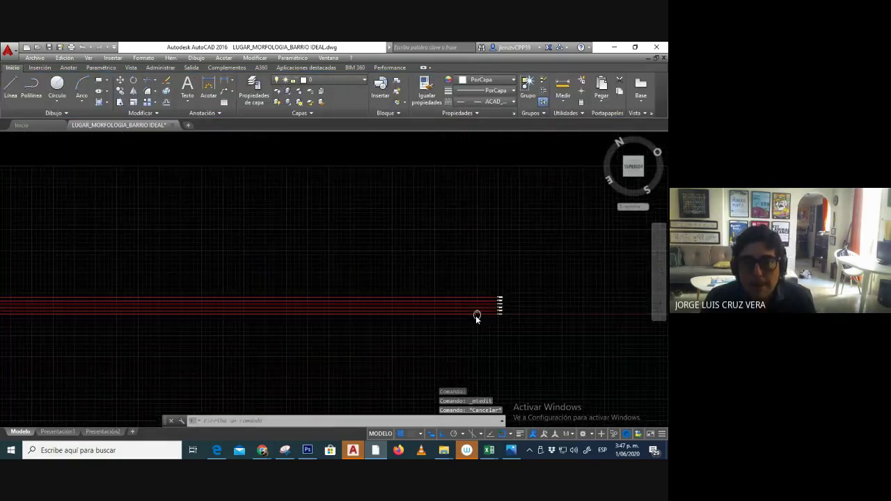
Draw a vertical line from where the section line crosses the outer green contour down to the lowest red level line.
scroll(476, 317, "down", 3)
scroll(339, 312, "down", 2)
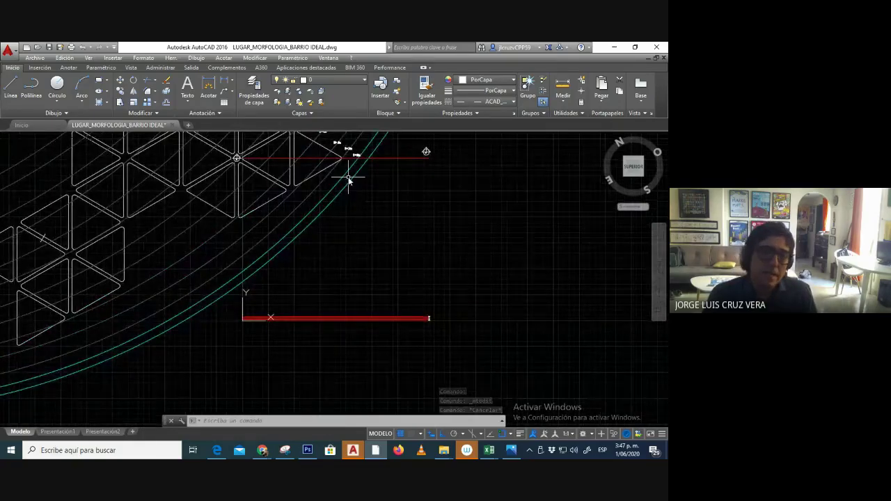
scroll(348, 230, "up", 5)
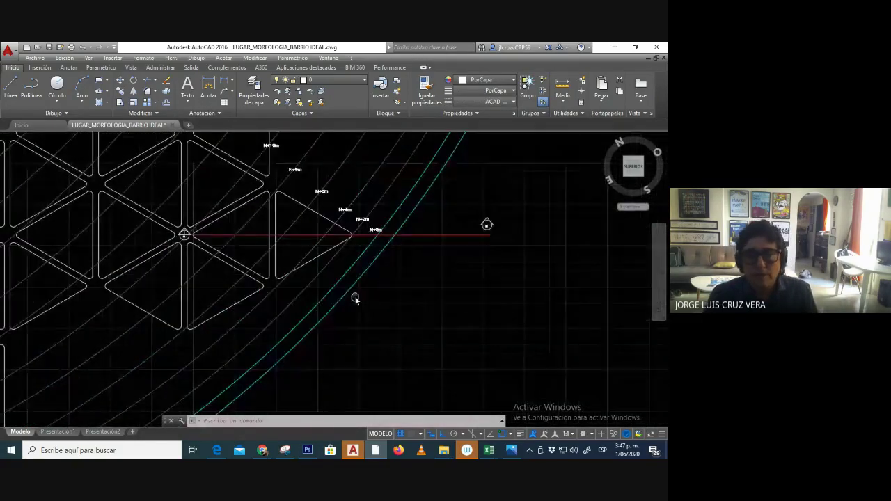
left_click(10, 87)
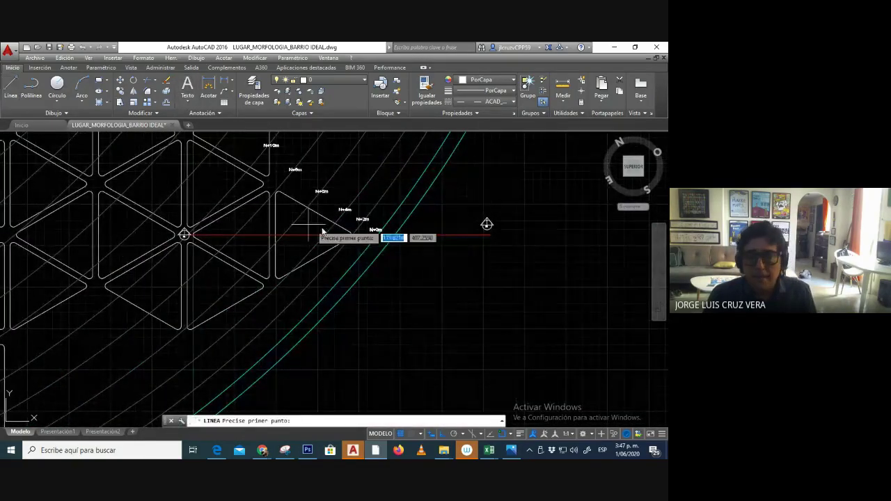
scroll(334, 234, "up", 3)
scroll(348, 293, "down", 3)
scroll(411, 286, "up", 4)
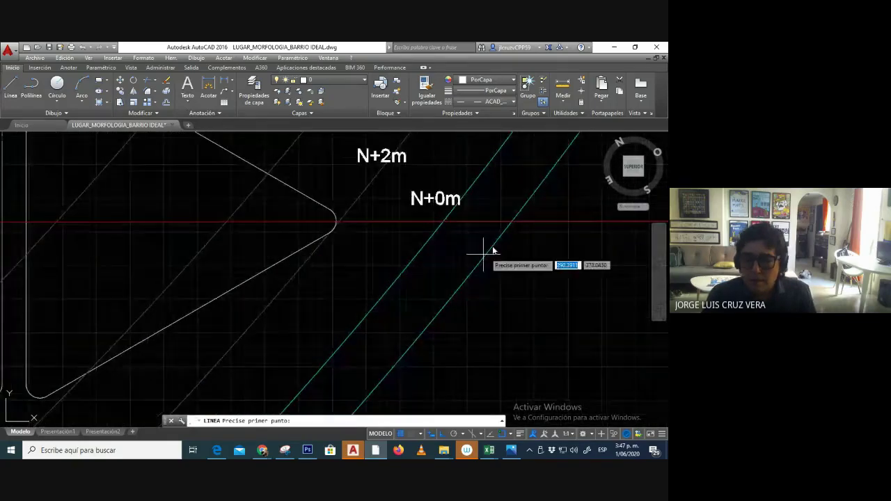
left_click(513, 223)
scroll(508, 219, "down", 5)
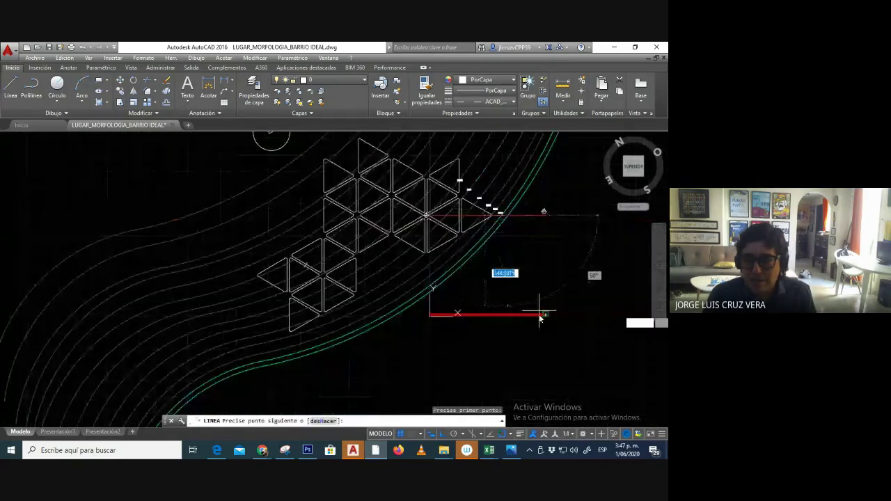
scroll(522, 339, "up", 6)
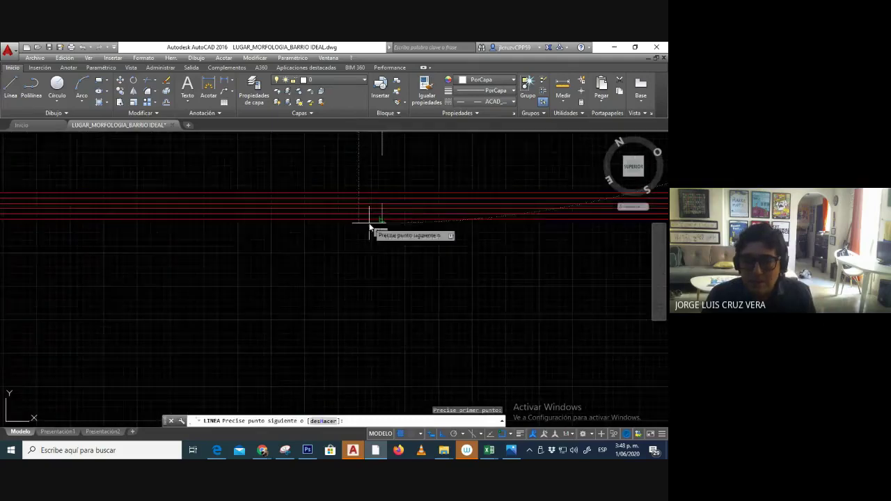
scroll(376, 224, "up", 2)
key("Escape")
Draw a second vertical line from the section line's crossing with the inner green contour down to the lowest red level line.
scroll(376, 271, "up", 2)
scroll(366, 261, "down", 5)
scroll(374, 248, "up", 3)
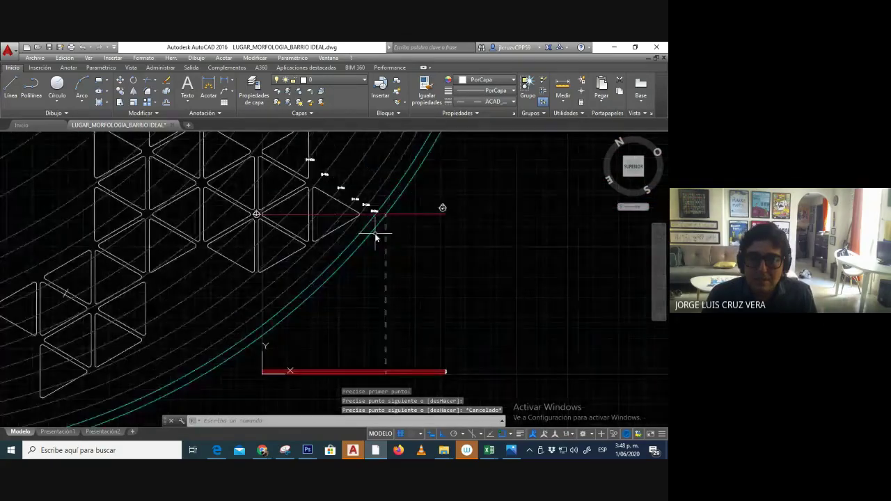
key("space")
left_click(378, 203)
scroll(380, 223, "down", 3)
scroll(380, 224, "up", 6)
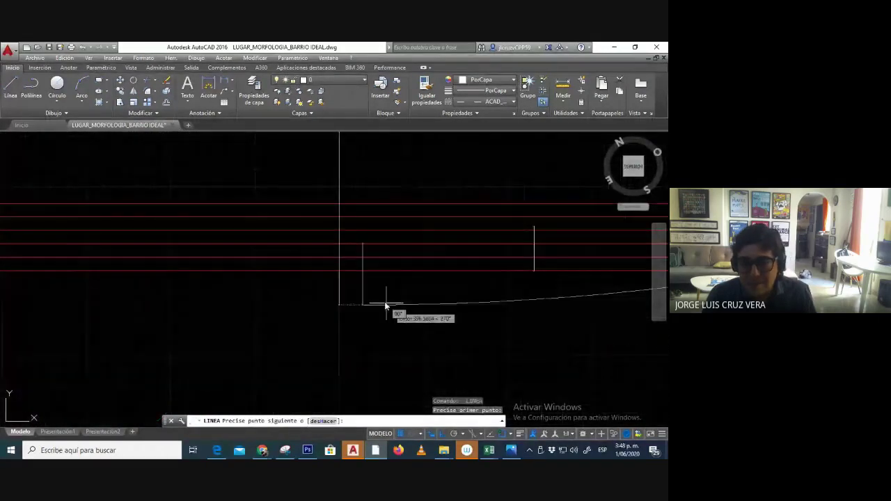
left_click(362, 272)
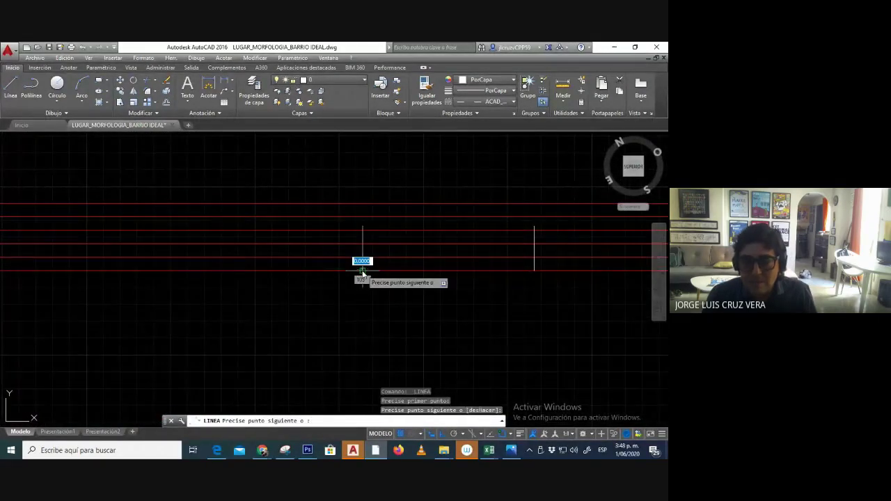
key("Escape")
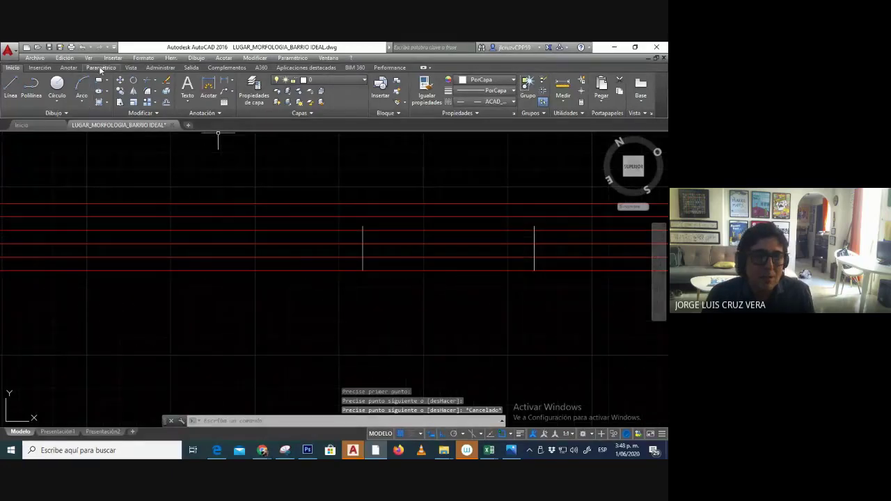
Capture the screen with the Inicio, Centro, Fin arc option shown and paste it into the open Photoshop document.
left_click(81, 101)
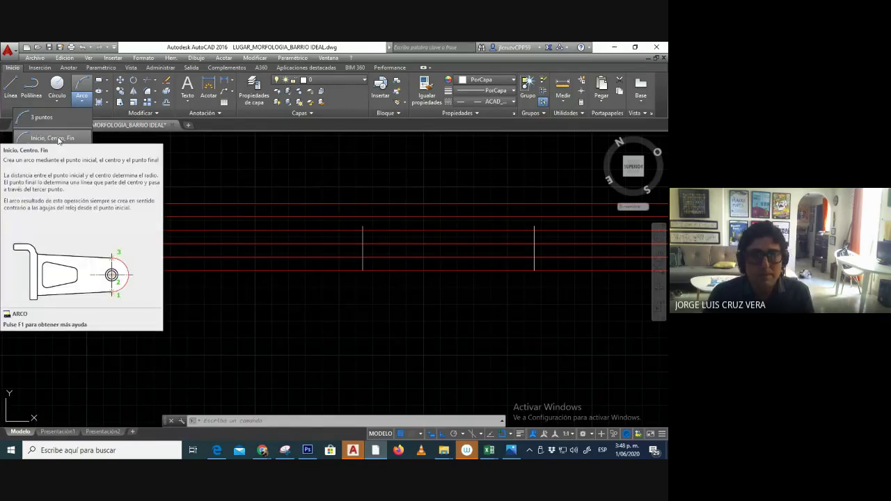
key("Print")
left_click(313, 453)
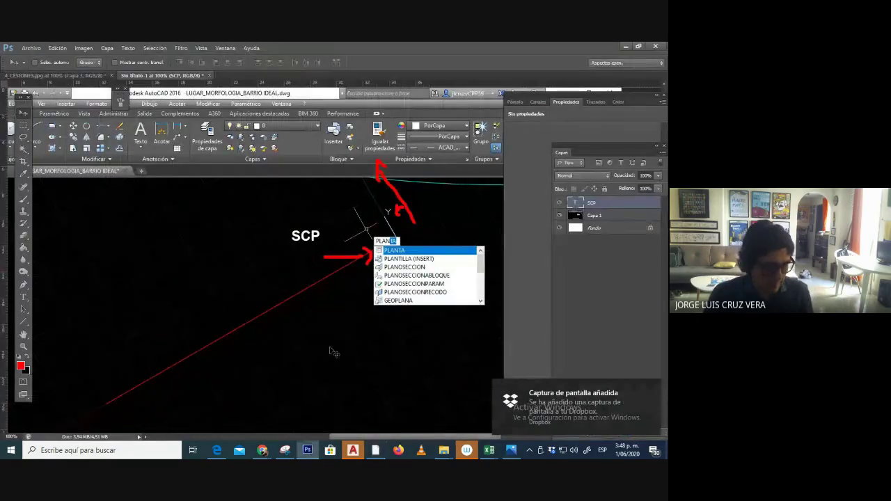
key("ctrl+v")
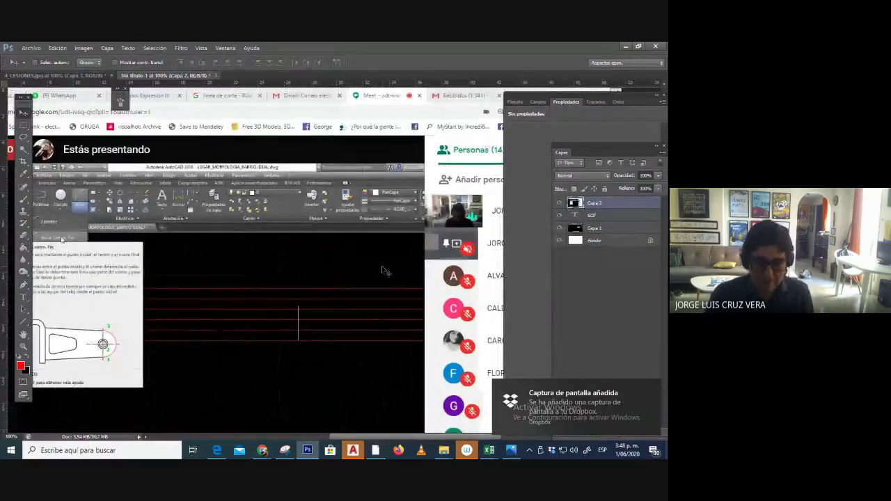
Reposition the pasted capture to show the full drawing window and mark the Arc tool with a red brush arrow.
key("ctrl+minus")
left_click_drag(353, 243, 139, 238)
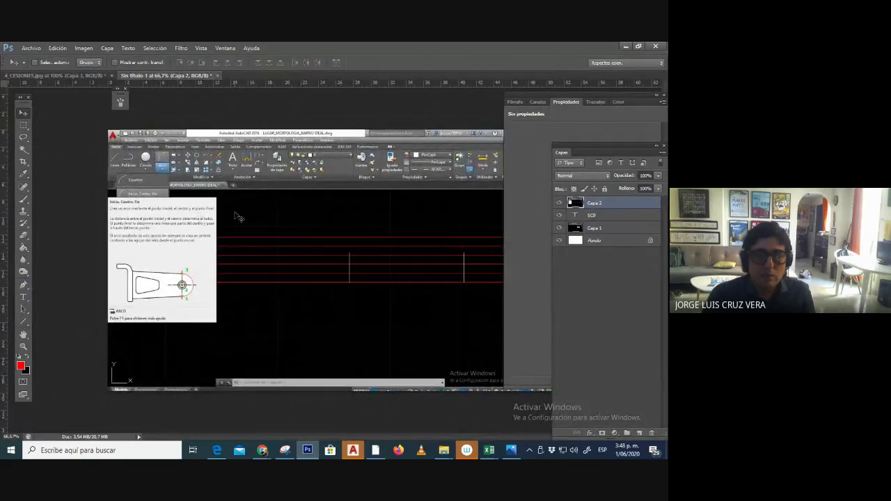
left_click(24, 198)
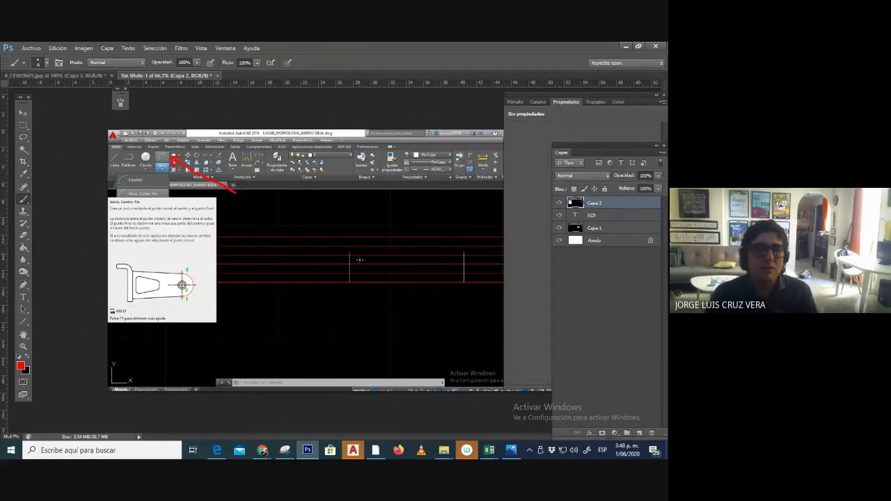
Save the annotated capture as a JPEG named 9_herramienta arco in the PANTALLAZOS folder.
left_click(24, 47)
left_click(70, 149)
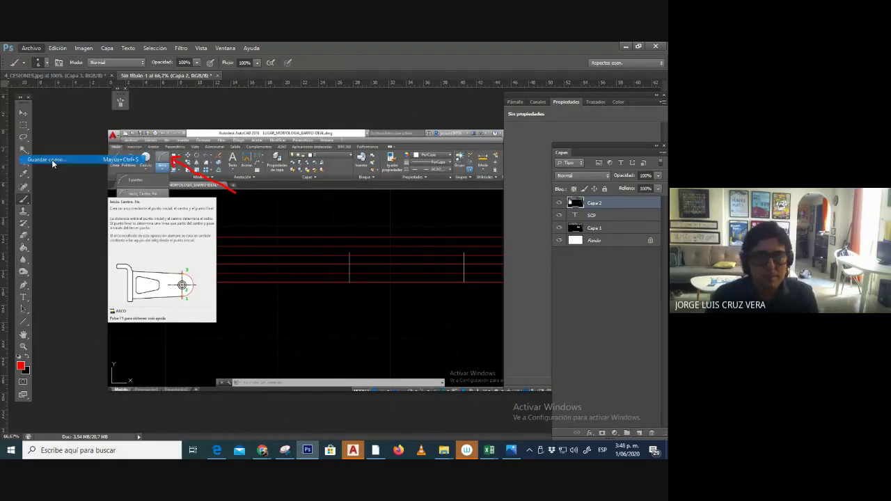
left_click(350, 258)
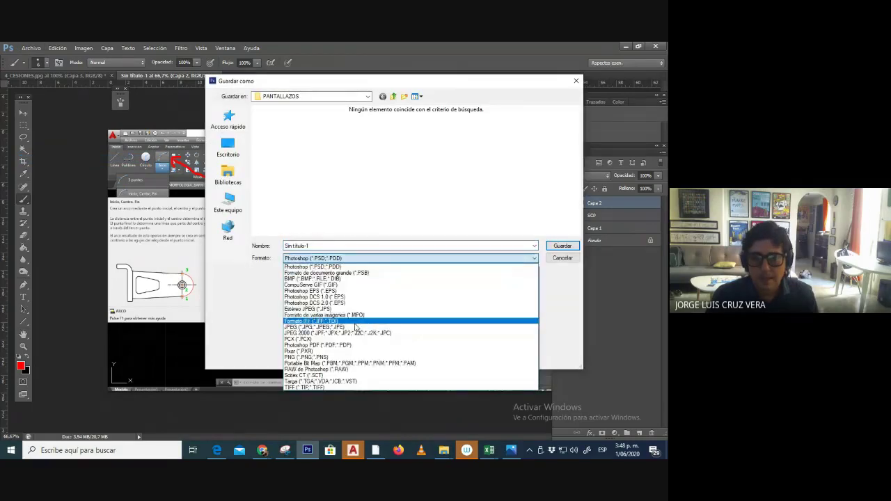
left_click(354, 329)
left_click(336, 218)
left_click(345, 247)
type("9_herramienta arco")
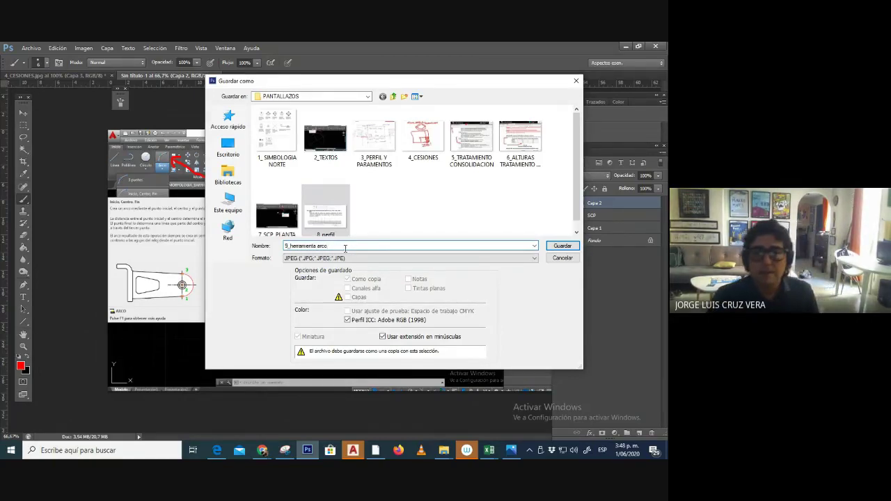
left_click(565, 247)
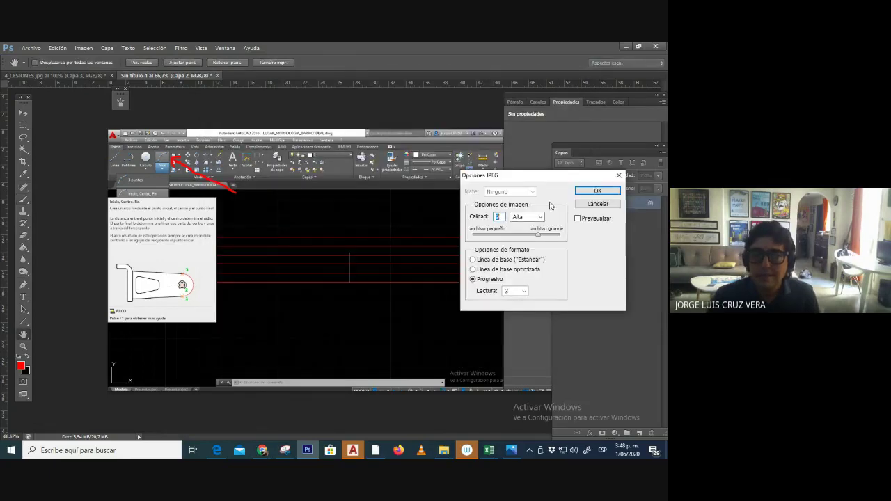
left_click(589, 192)
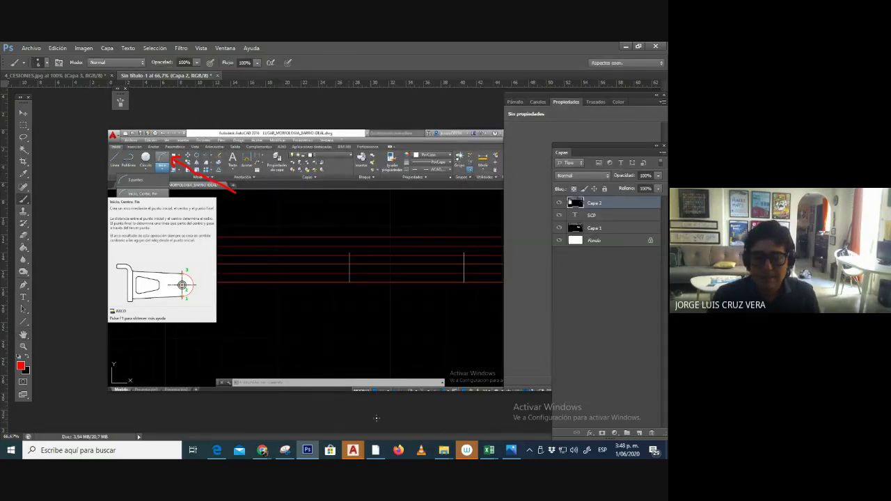
Switch to the LISTA COMANDOS workbook in Excel and enter arco in C37 and arc in E37.
mouse_move(489, 451)
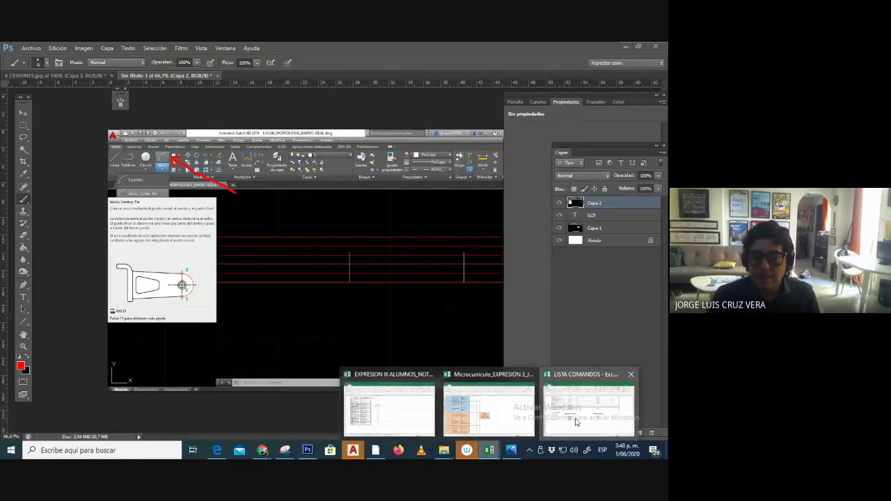
left_click(575, 422)
left_click(179, 325)
type("arco")
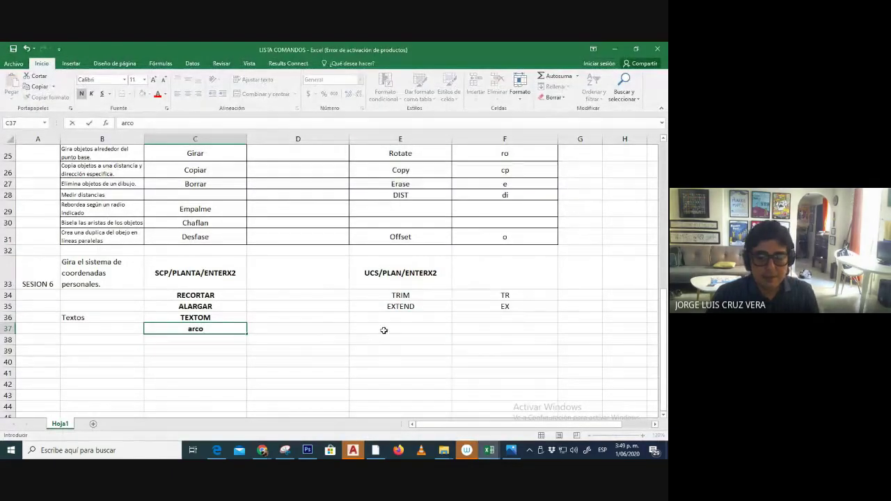
left_click(387, 330)
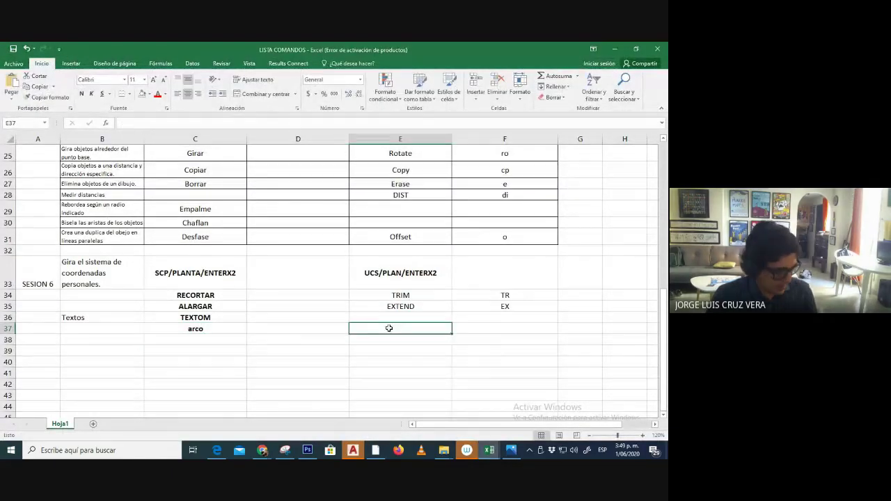
type("a")
Switch to AutoCAD and start an arc with the Inicio, Centro, Fin method.
left_click(376, 451)
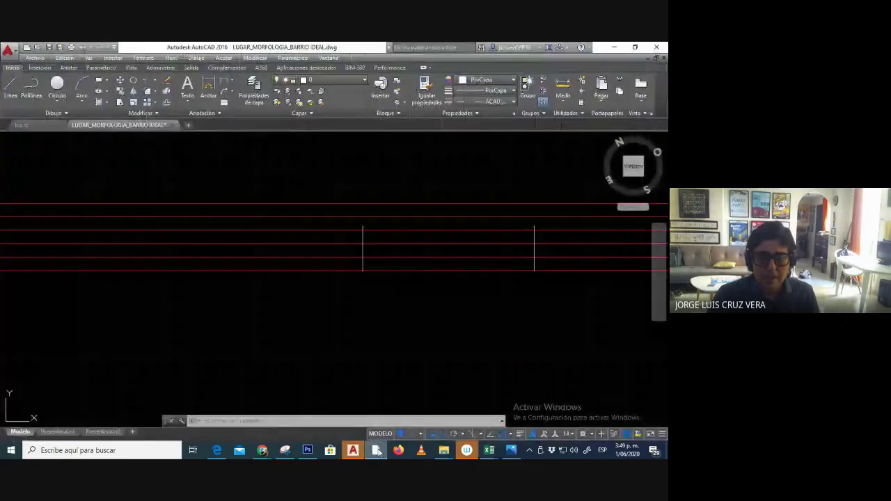
left_click(79, 101)
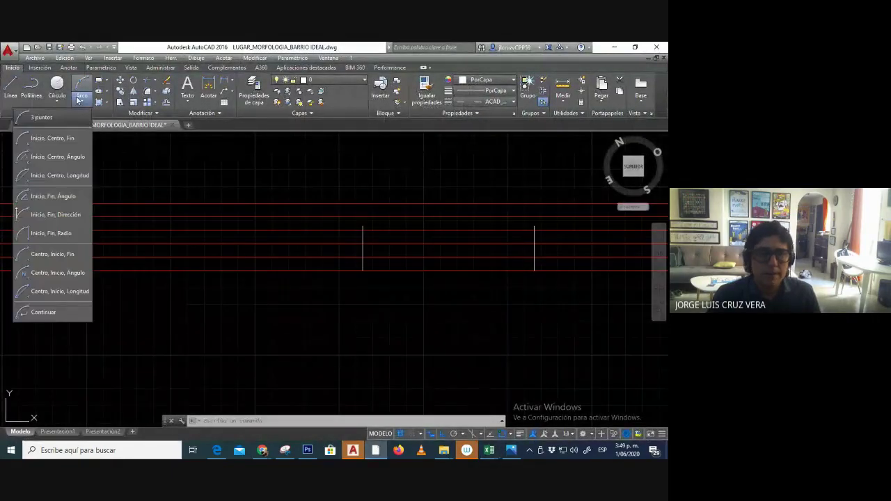
left_click(56, 139)
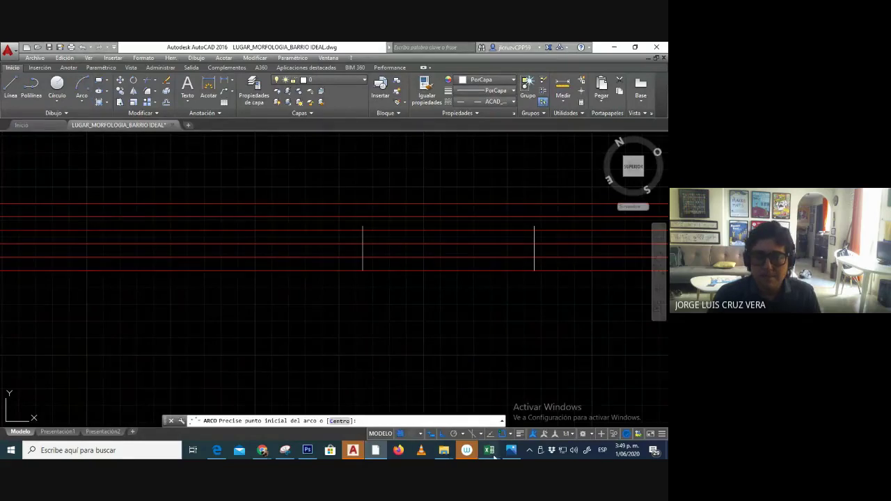
Return to the LISTA COMANDOS workbook and extend the C37 entry to read arco/ inici_centro_fin.
mouse_move(489, 450)
left_click(557, 410)
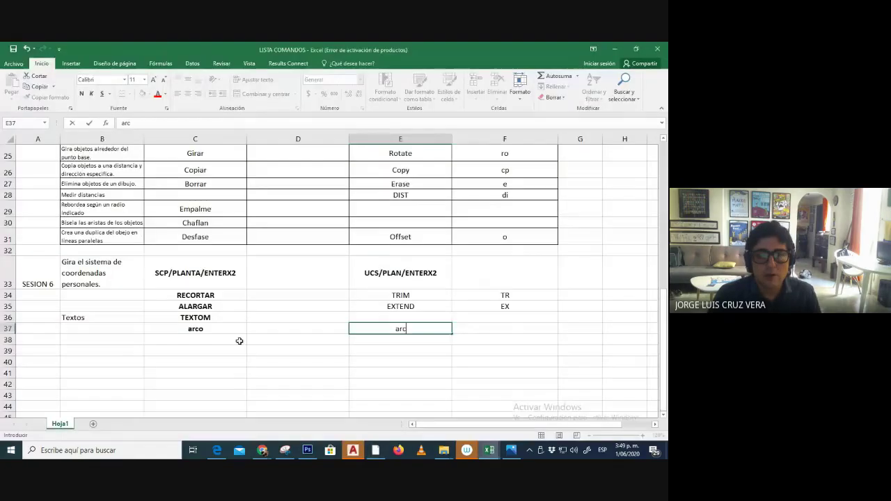
double_click(221, 330)
type("/ inici")
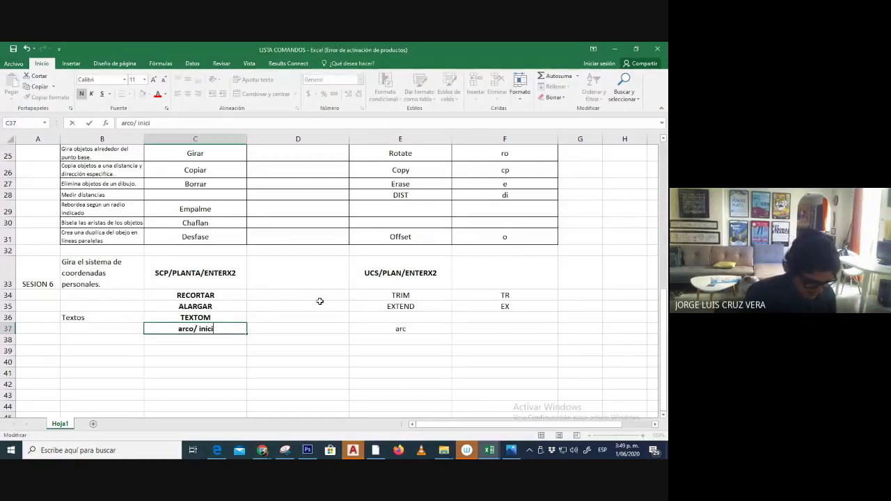
type("_centro_fin")
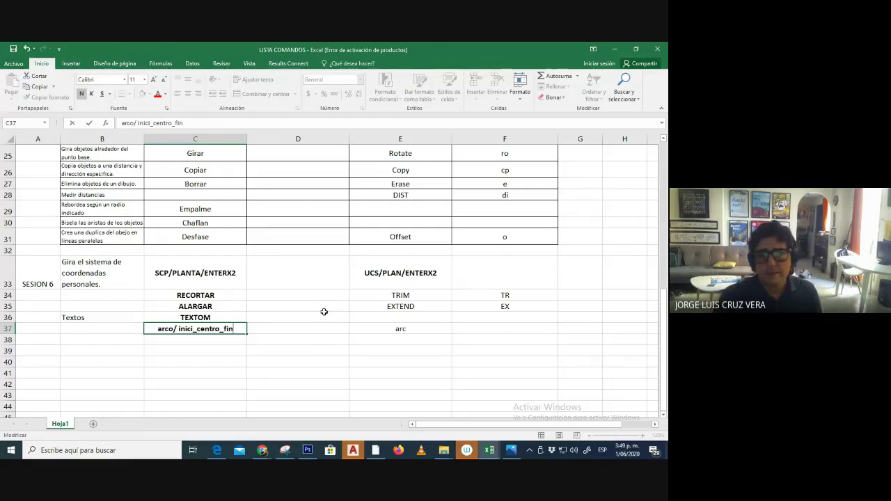
Confirm the C37 entry in the command list and switch back to AutoCAD.
left_click(298, 350)
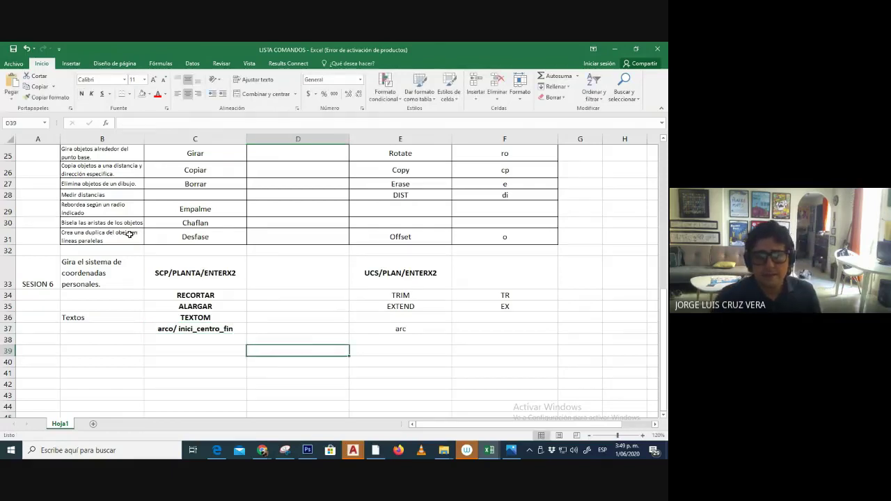
left_click(375, 451)
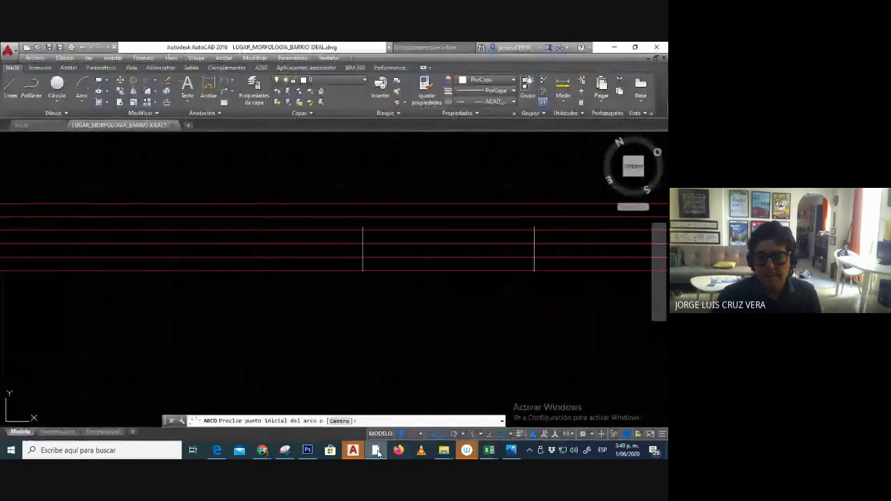
left_click(362, 270)
key("c")
key("Return")
left_click(533, 270)
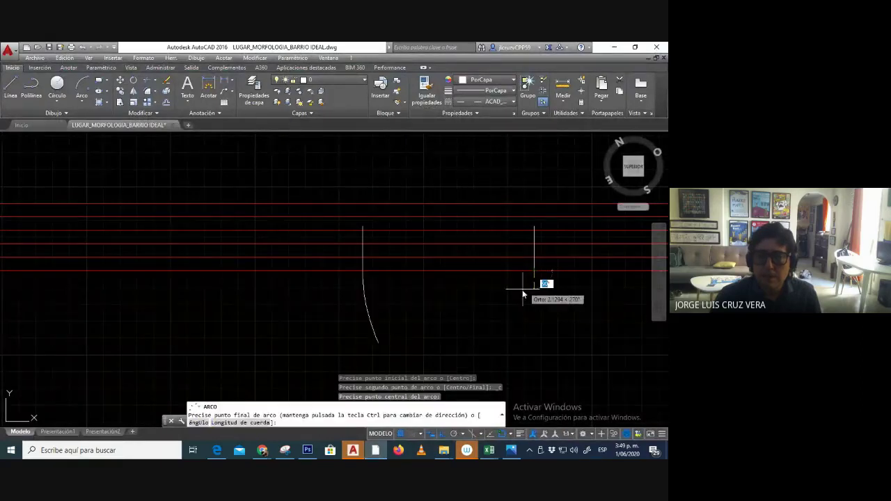
scroll(423, 287, "down", 3)
key("Escape")
Draw a three-point arc from the foot of the first vertical line through the foot of the second, ending above the level lines with Ortho off.
scroll(442, 286, "up", 4)
left_click(80, 103)
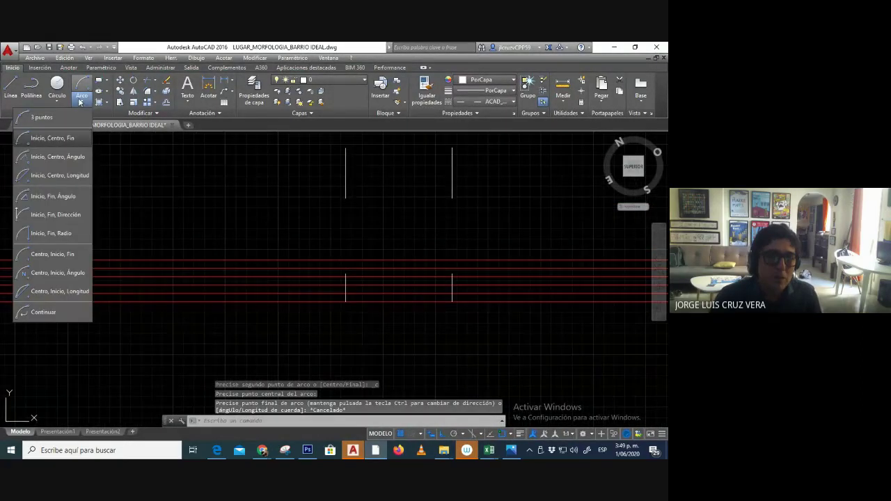
left_click(67, 138)
scroll(341, 320, "up", 2)
middle_click_drag(359, 314, 300, 320)
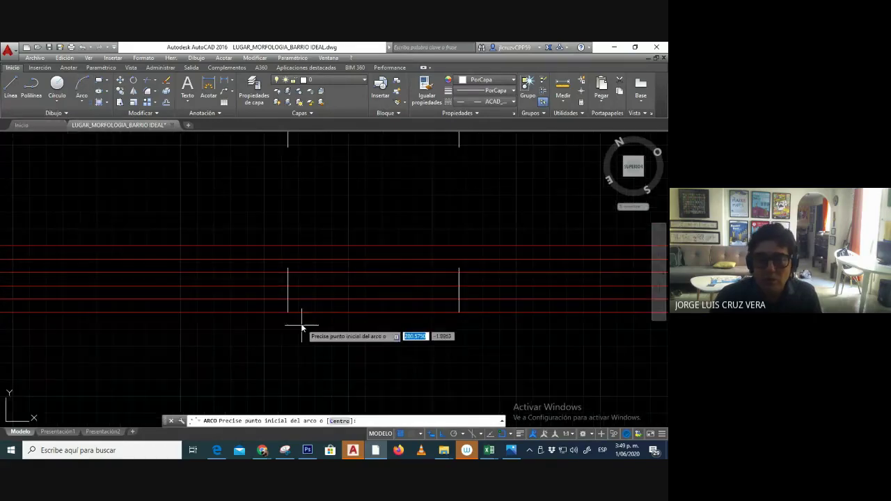
left_click(288, 313)
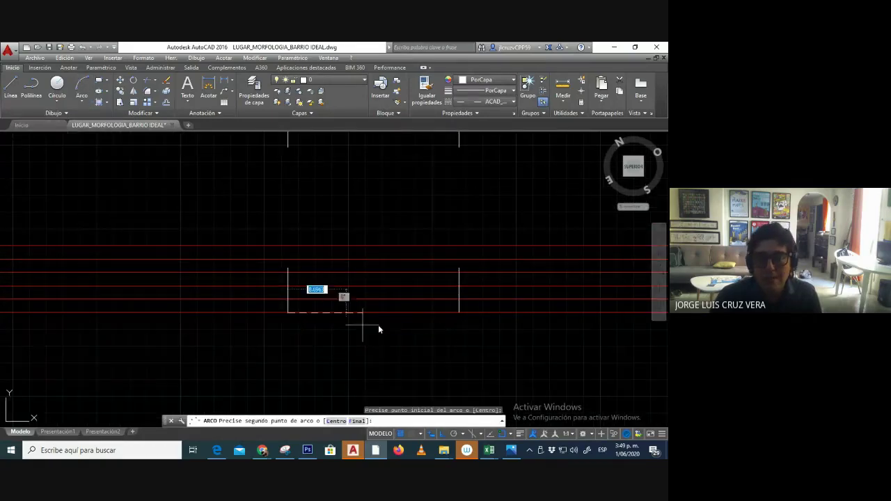
left_click(459, 313)
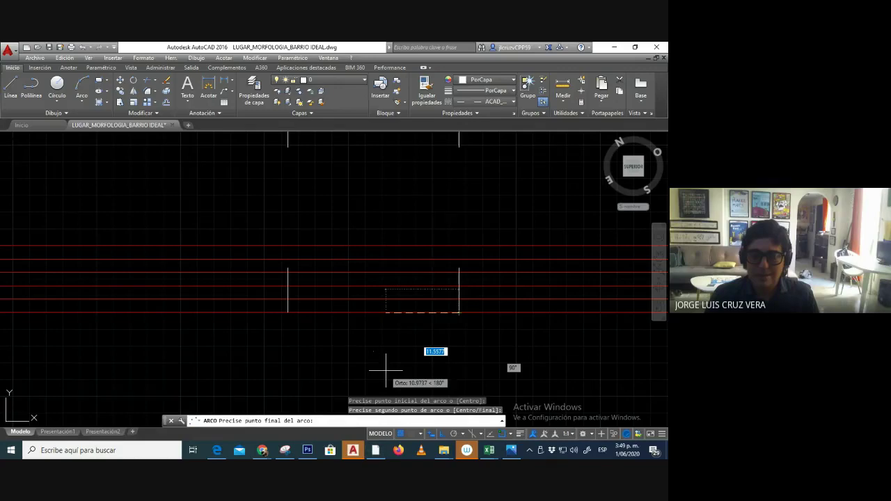
key("F8")
key("F8")
key("F8")
key("F8")
key("F8")
key("F8")
key("F8")
key("F8")
key("F8")
scroll(383, 367, "down", 3)
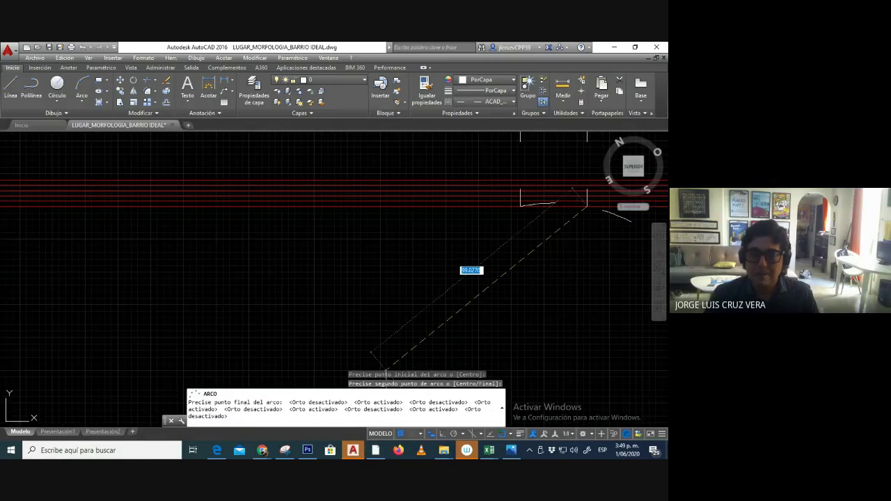
scroll(632, 259, "up", 3)
scroll(480, 287, "down", 3)
scroll(422, 293, "up", 2)
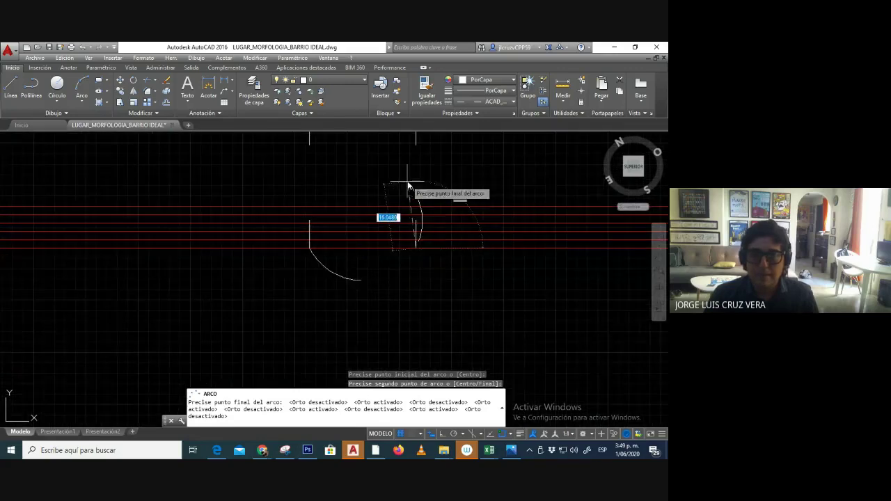
left_click(465, 189)
key("Escape")
Set the new arc's linetype to Continuous.
left_click(463, 188)
left_click(487, 102)
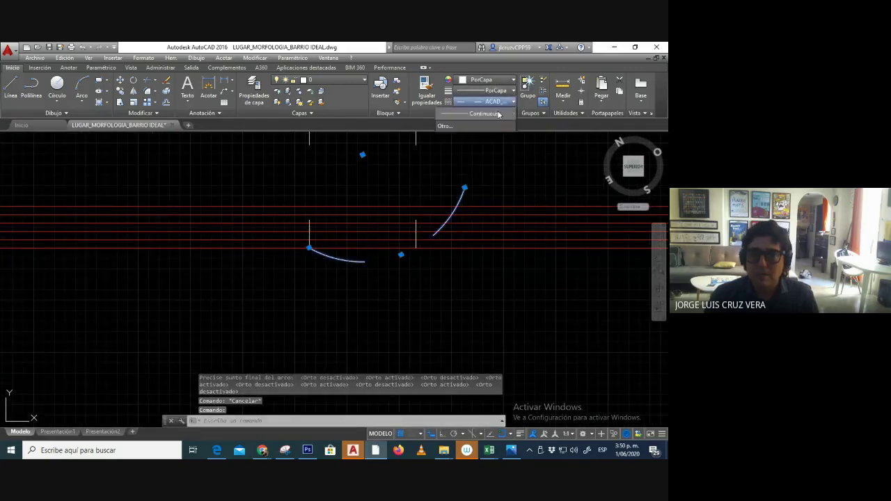
left_click(474, 149)
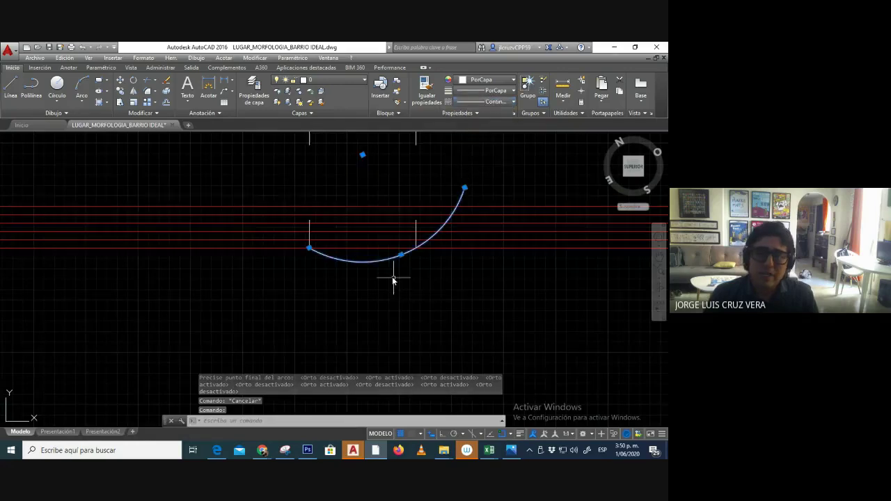
scroll(397, 279, "up", 2)
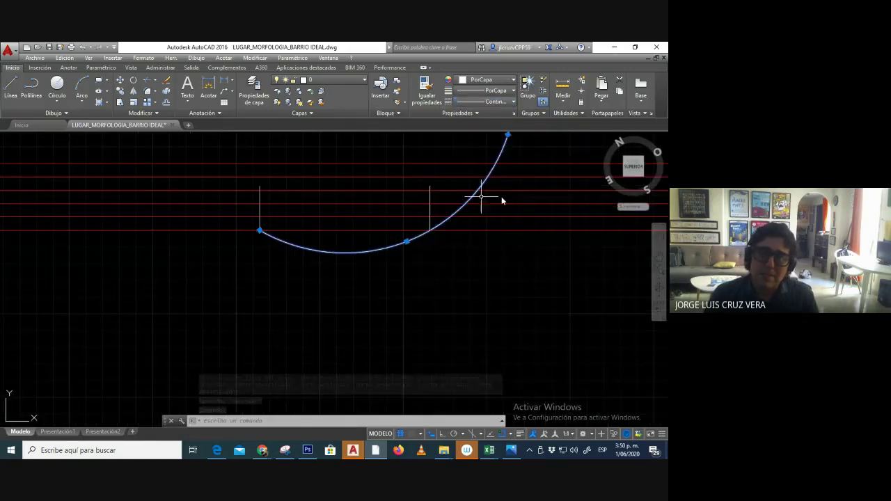
middle_click_drag(442, 284, 404, 333)
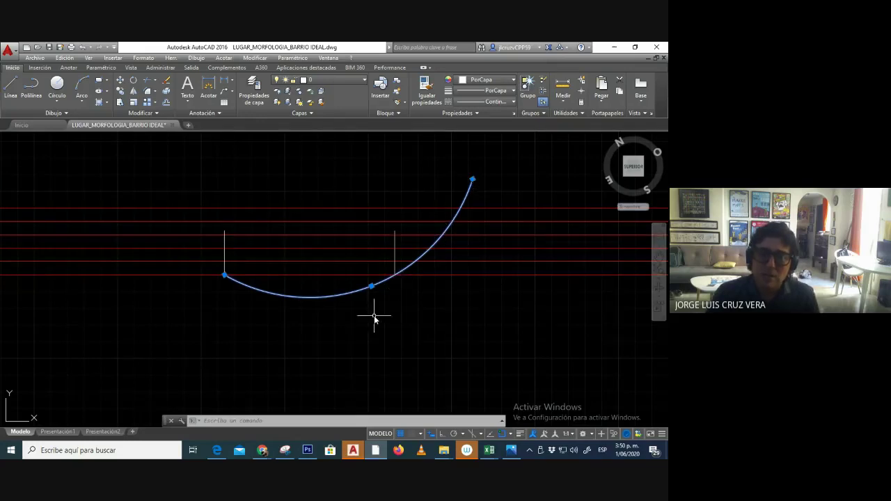
key("Escape")
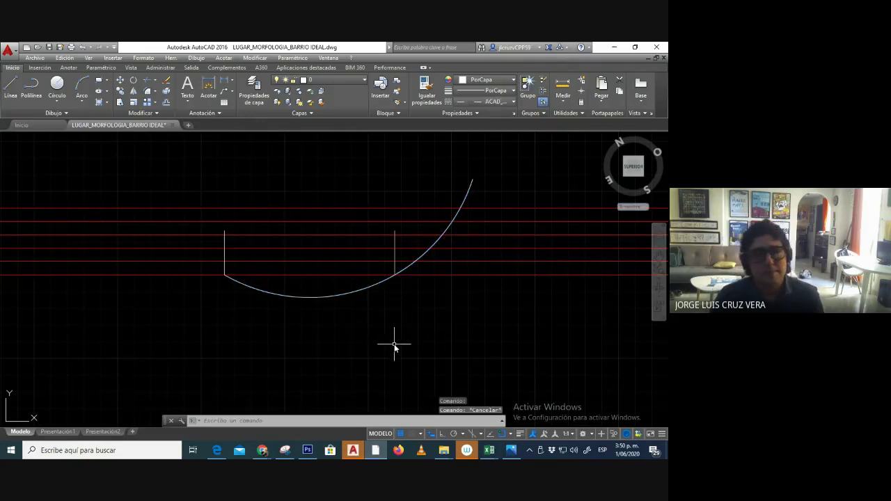
Trim the arc beyond the second vertical line and delete both vertical lines.
left_click(156, 85)
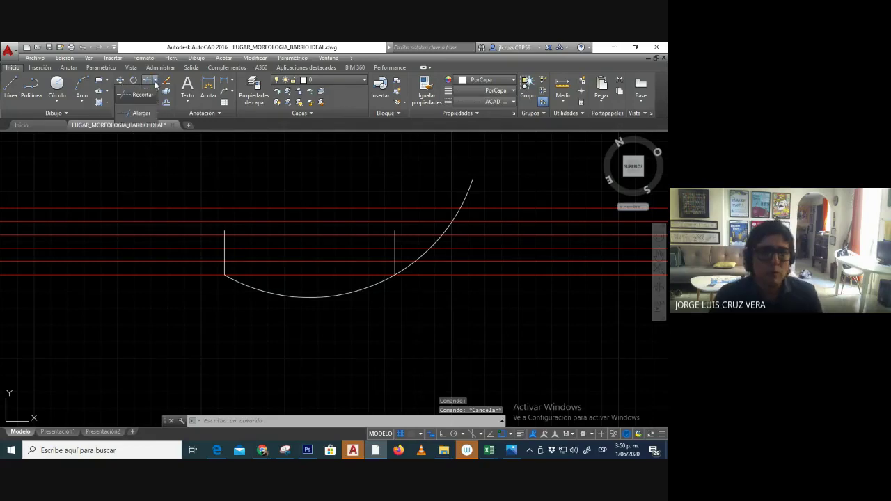
left_click(141, 98)
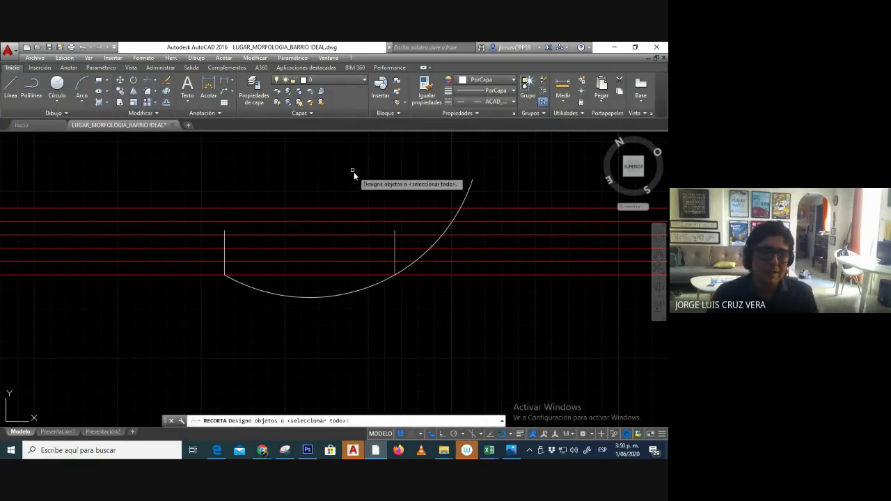
left_click(395, 261)
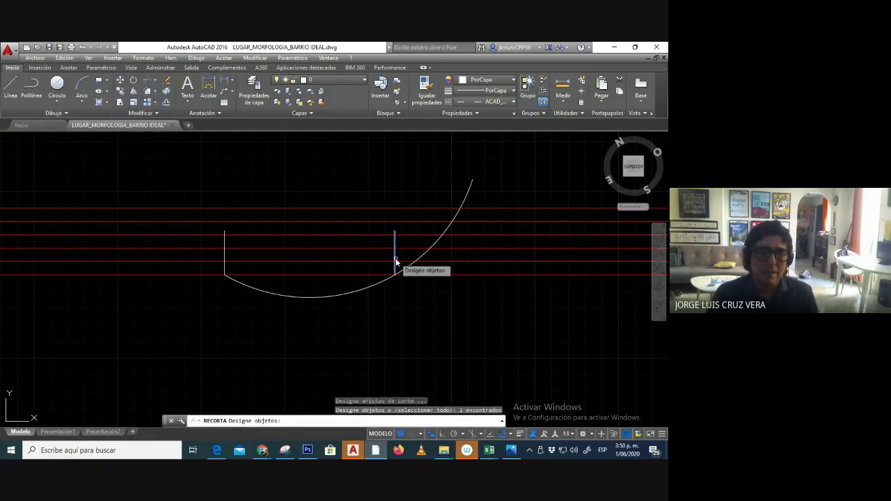
key("Return")
left_click(416, 255)
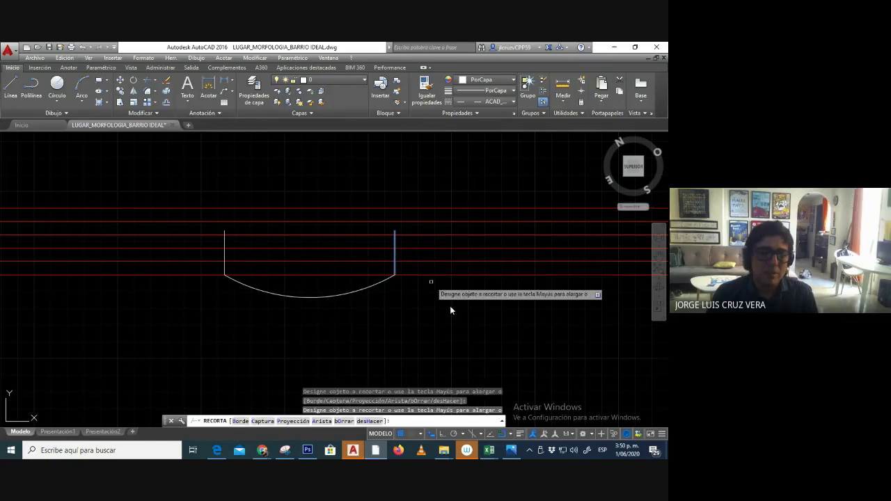
key("Escape")
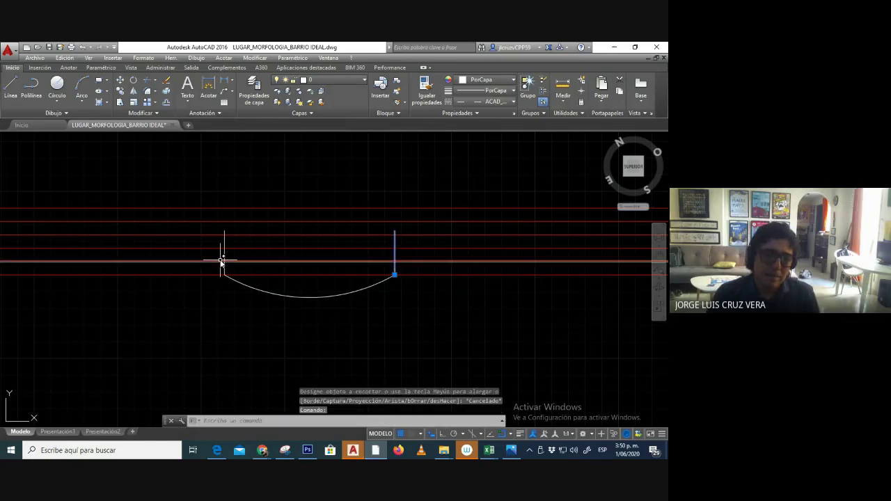
left_click(224, 253)
key("Delete")
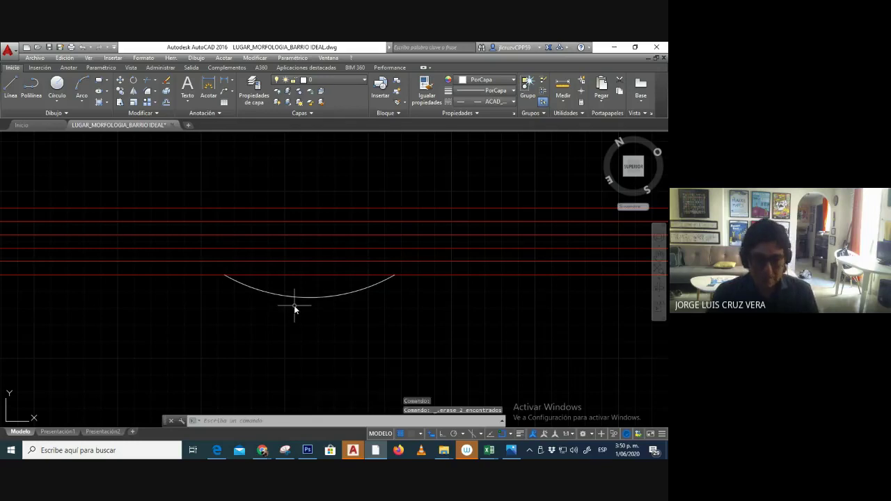
Recolour the trimmed arc with one of the index colours.
left_click(309, 296)
left_click(288, 285)
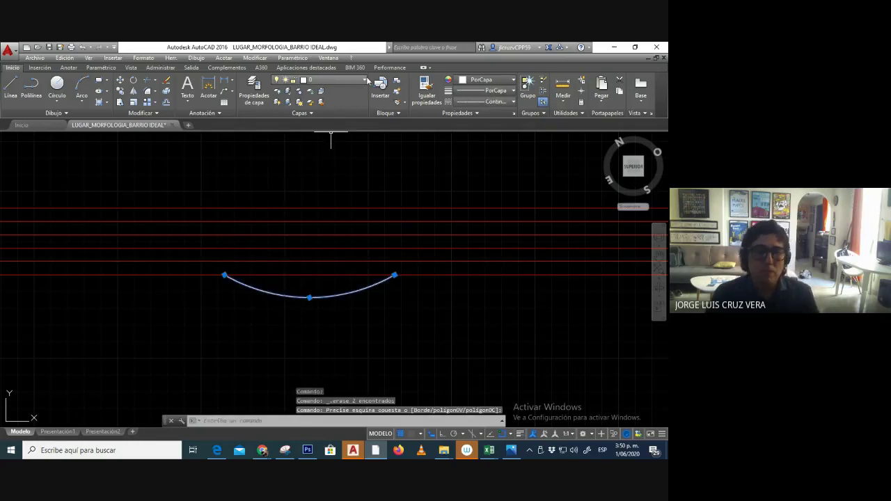
left_click(484, 81)
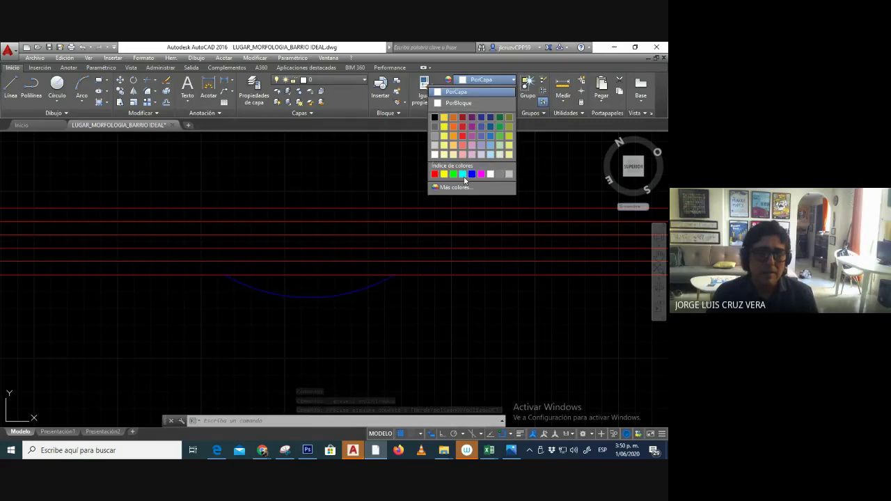
key("Escape")
key("Escape")
scroll(390, 311, "down", 6)
scroll(330, 254, "down", 3)
scroll(341, 182, "up", 6)
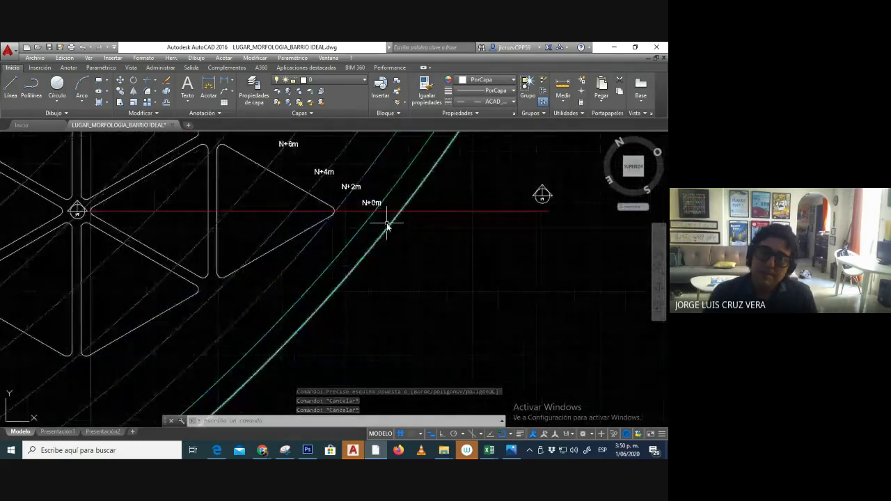
scroll(352, 209, "up", 2)
type("l")
key("Return")
scroll(334, 212, "up", 2)
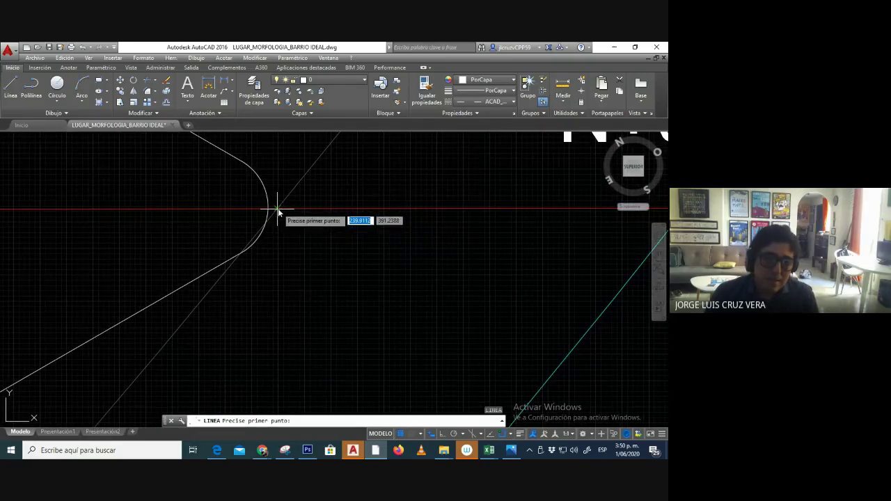
key("Escape")
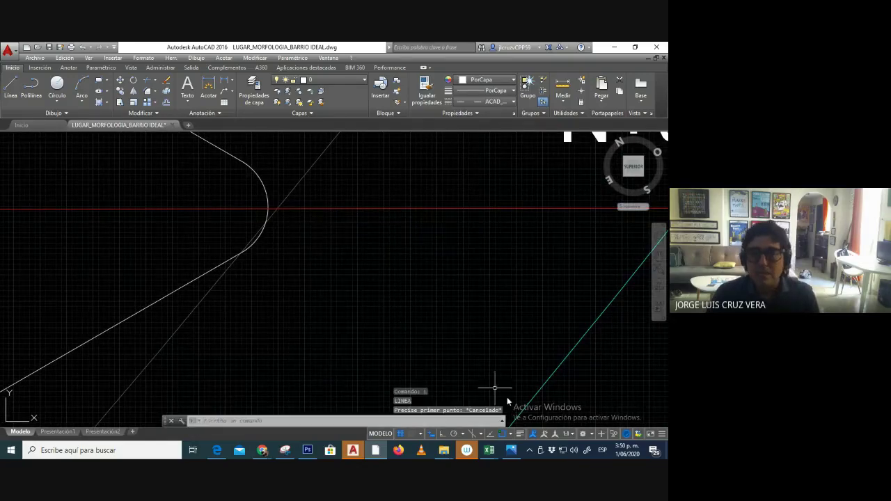
Review the running object snap modes in the drafting settings and make sure Intersección is enabled.
left_click(511, 434)
left_click(467, 423)
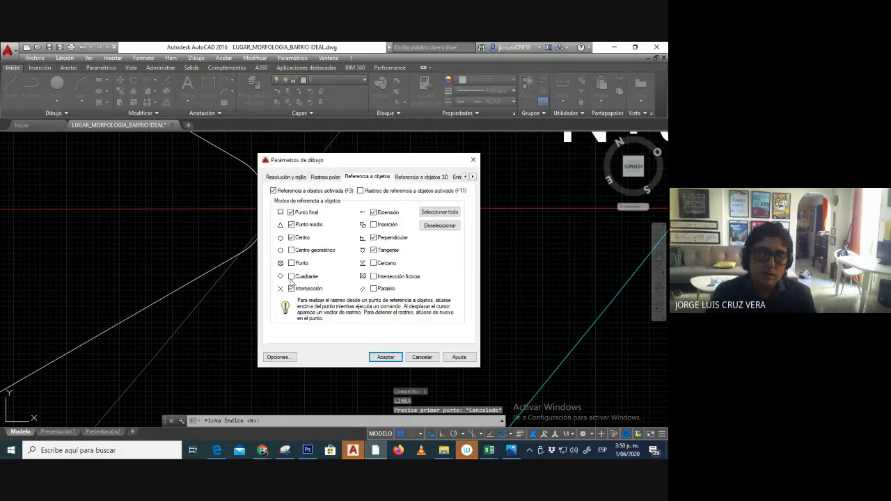
left_click(291, 289)
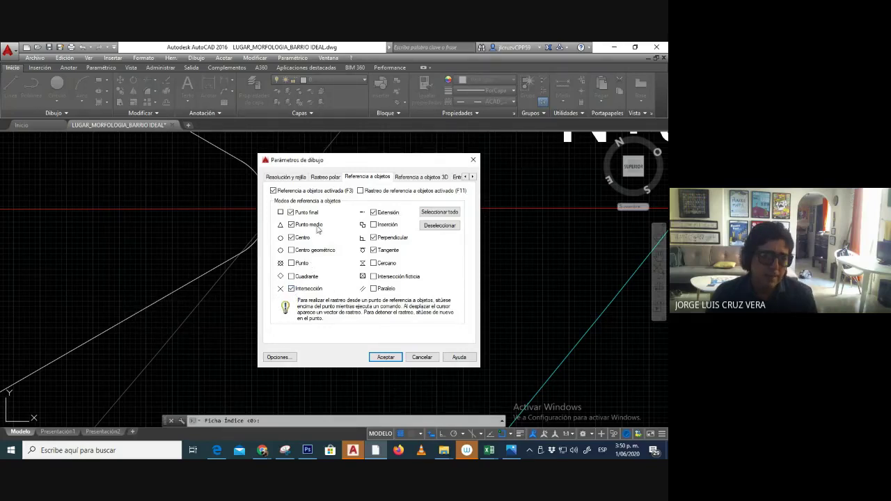
left_click(385, 358)
Draw a vertical projection line, with Ortho on, from the triangular block's rounded tip on the section line to below the profile's level lines.
middle_click_drag(285, 213, 309, 235)
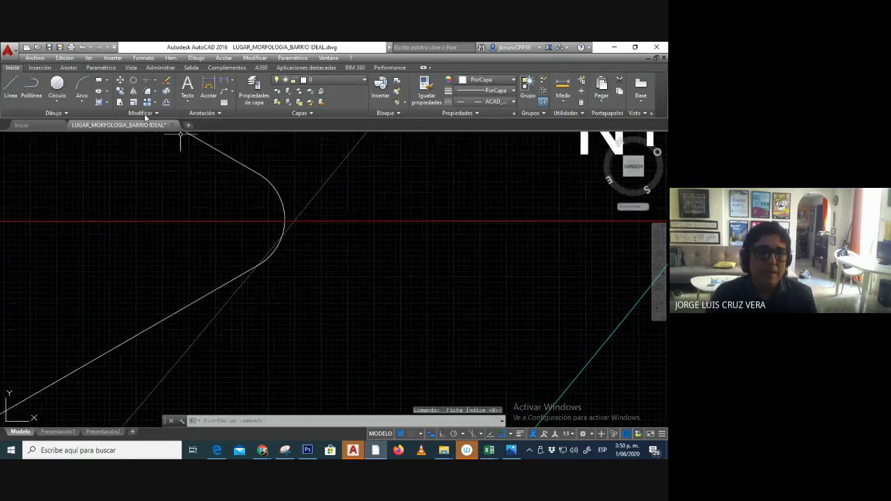
left_click(11, 87)
scroll(287, 217, "down", 2)
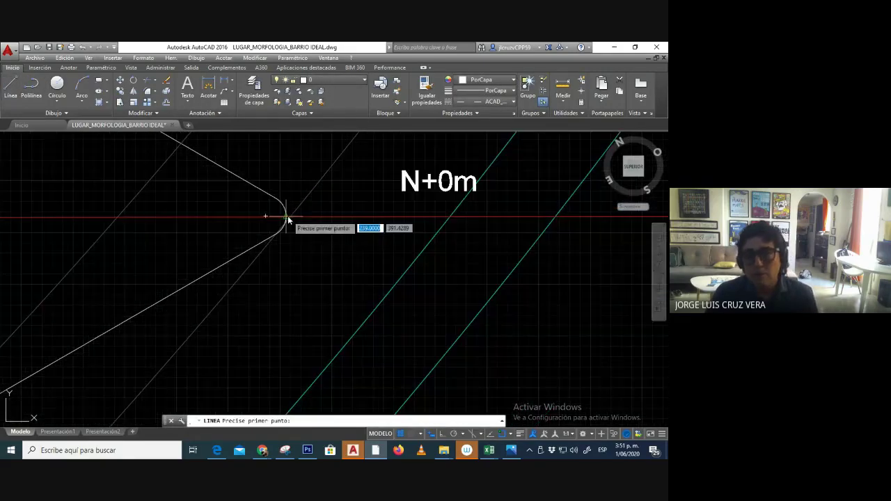
scroll(308, 236, "down", 3)
scroll(314, 220, "up", 3)
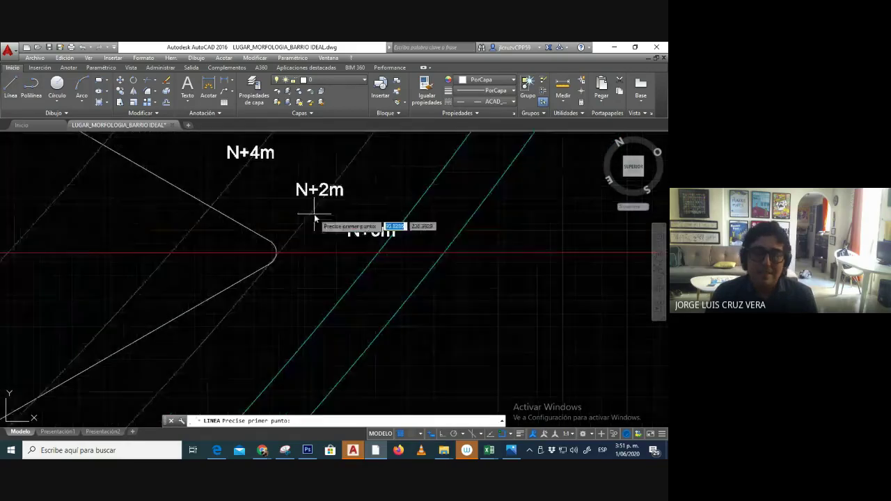
scroll(223, 263, "up", 4)
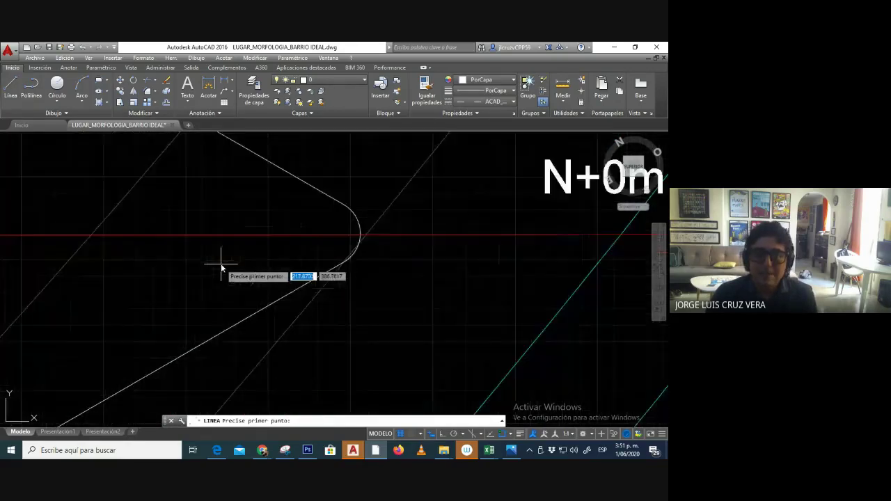
left_click(358, 235)
scroll(369, 199, "down", 4)
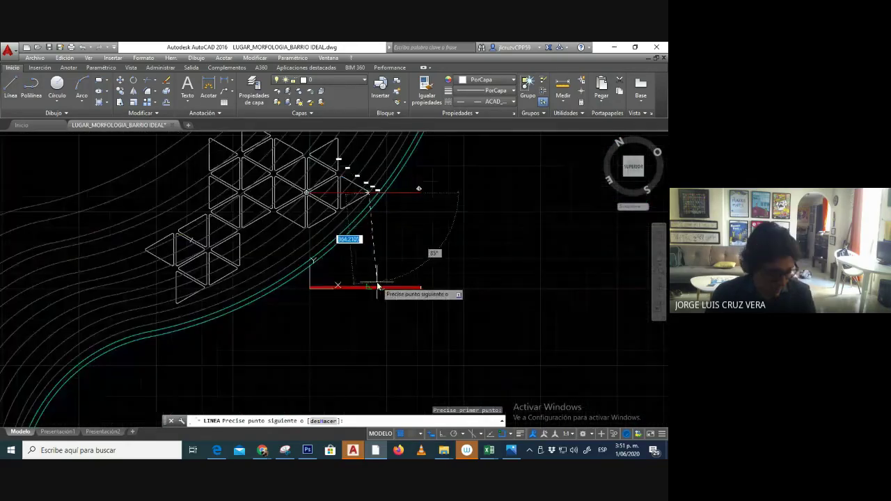
key("F8")
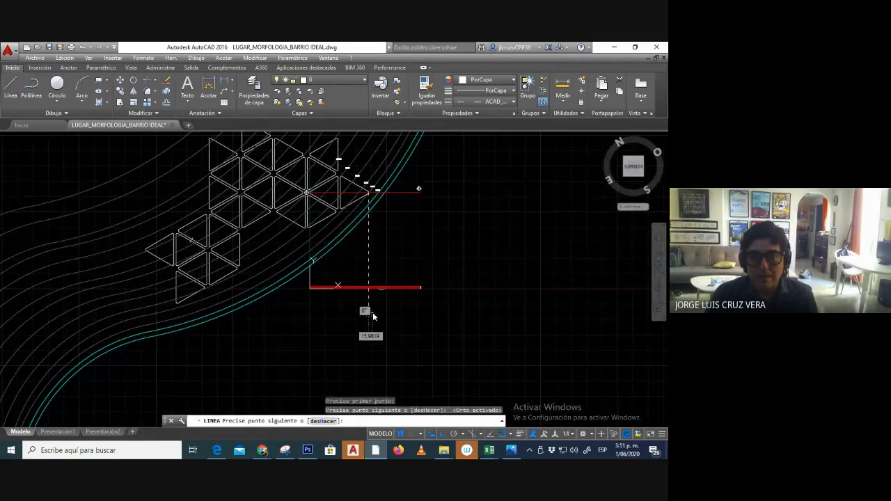
key("Escape")
Draw a vertical projection line from the N+4m contour's crossing with the triangular block's upper edge to below the profile.
middle_click_drag(372, 245, 371, 292)
scroll(367, 220, "up", 6)
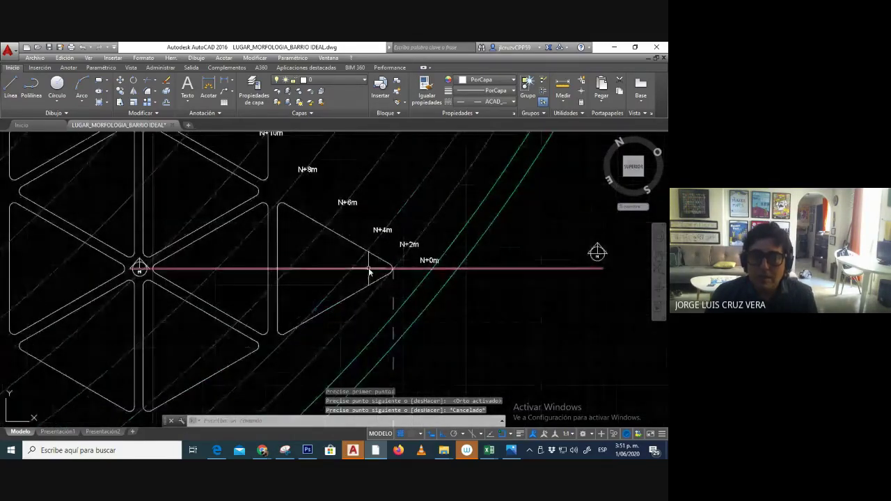
scroll(376, 257, "up", 4)
key("Return")
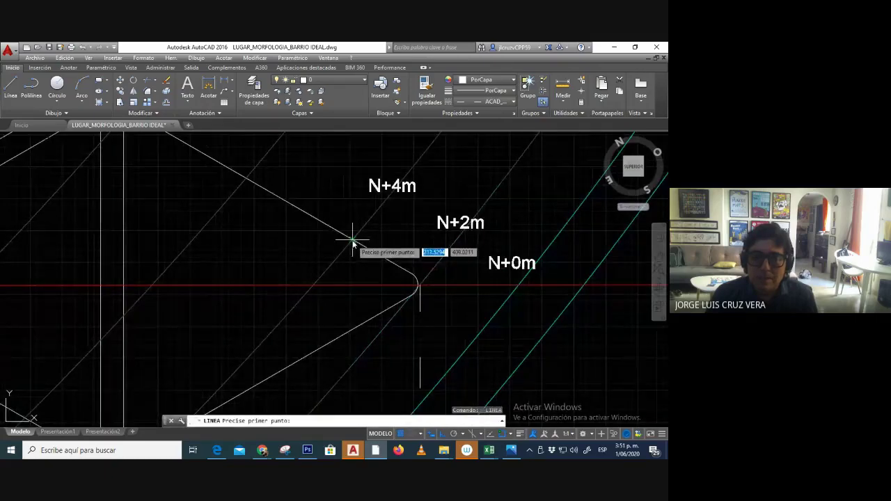
scroll(353, 242, "down", 6)
left_click(354, 239)
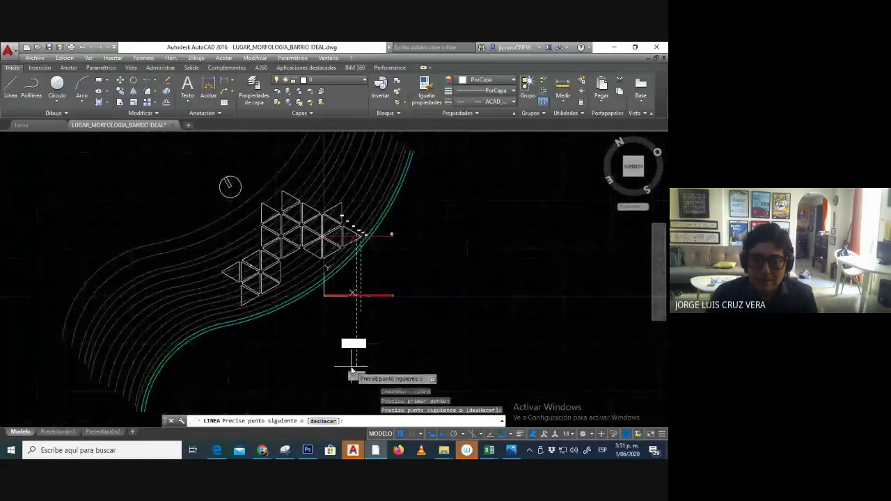
key("Escape")
Draw a vertical projection line from the N+6m contour's crossing with the block's upper edge to below the profile.
scroll(351, 234, "up", 8)
key("Return")
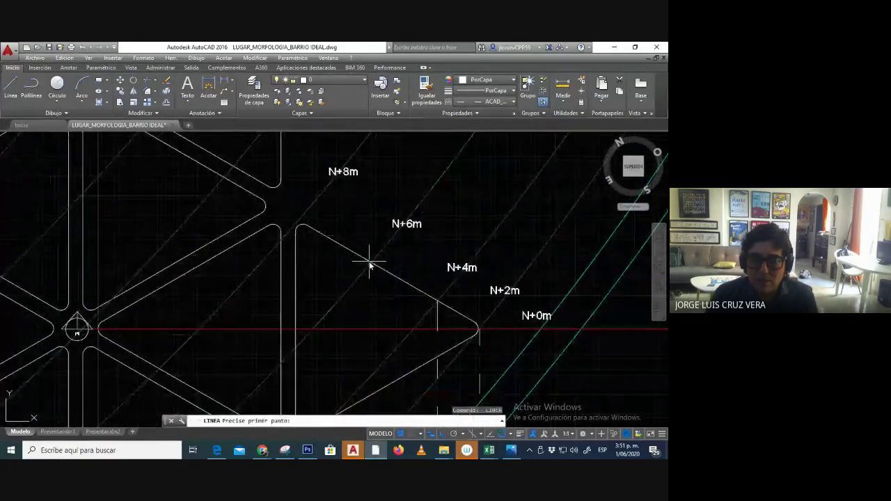
left_click(369, 264)
scroll(370, 264, "down", 8)
key("Escape")
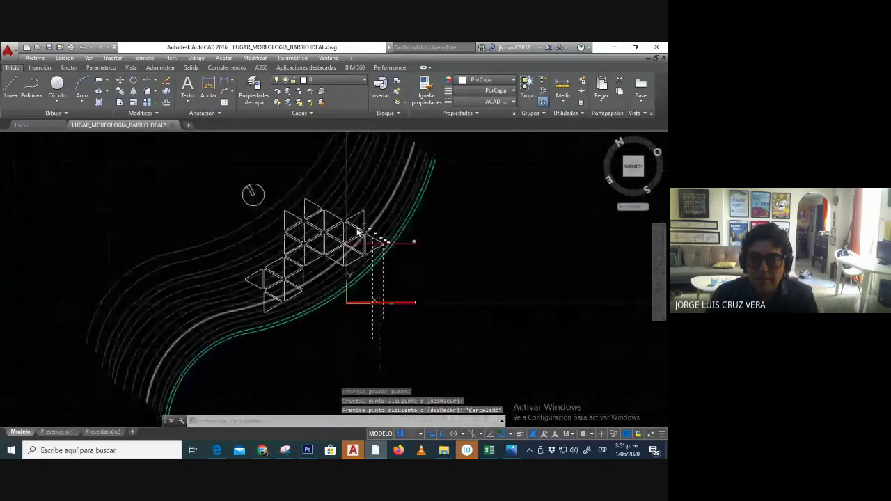
scroll(358, 231, "up", 8)
key("Return")
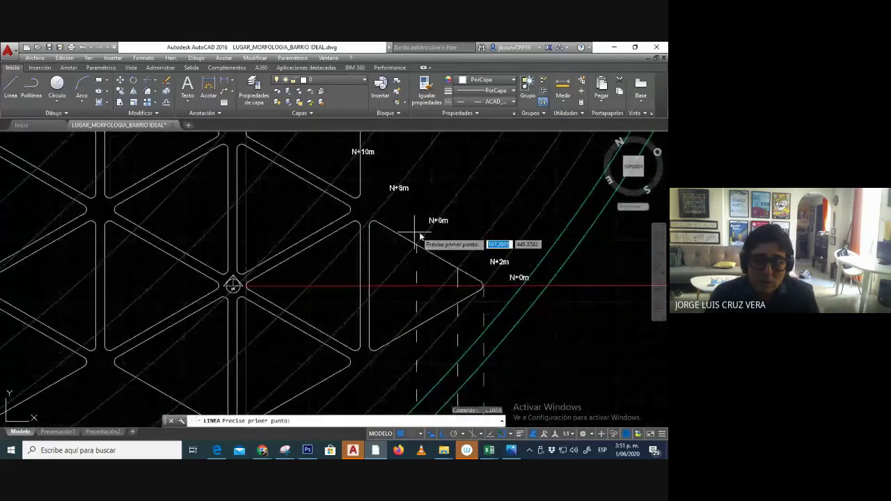
scroll(404, 236, "up", 2)
scroll(403, 234, "down", 2)
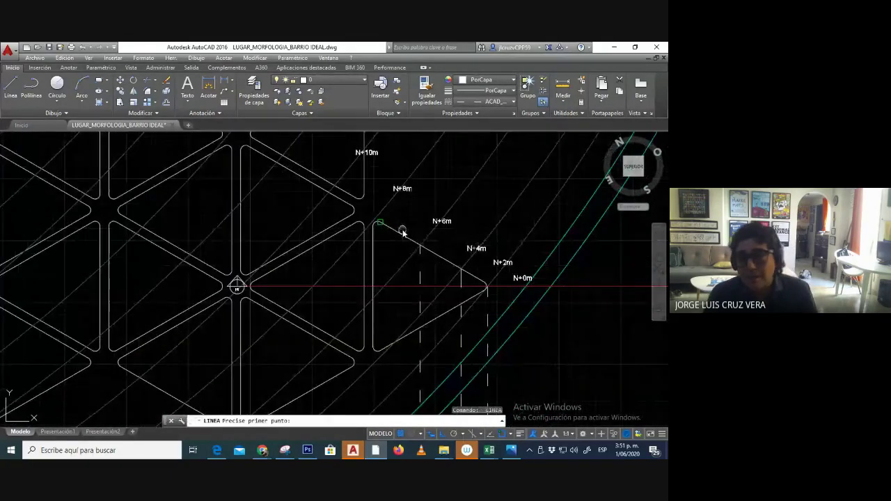
middle_click_drag(400, 222, 396, 201)
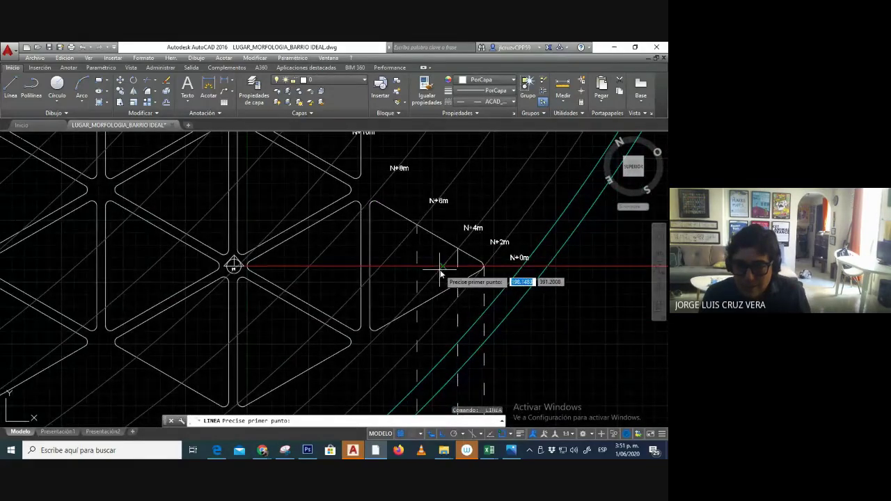
key("ctrl+z")
key("ctrl+z")
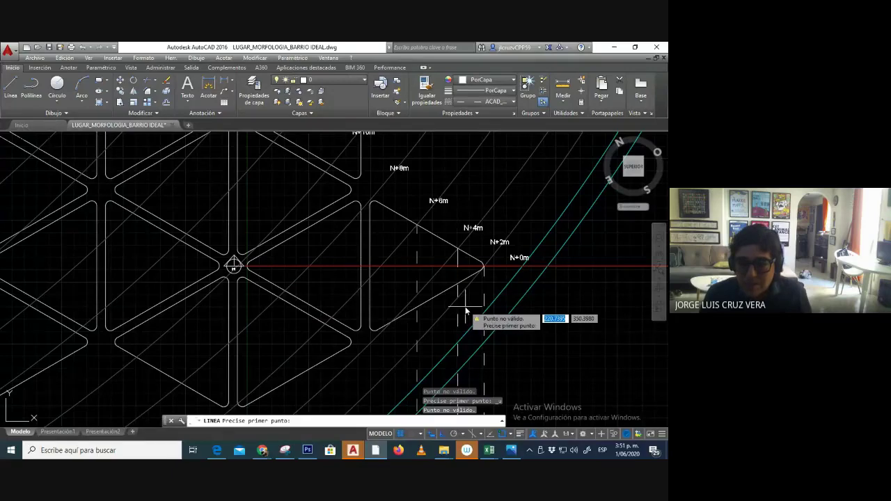
key("Escape")
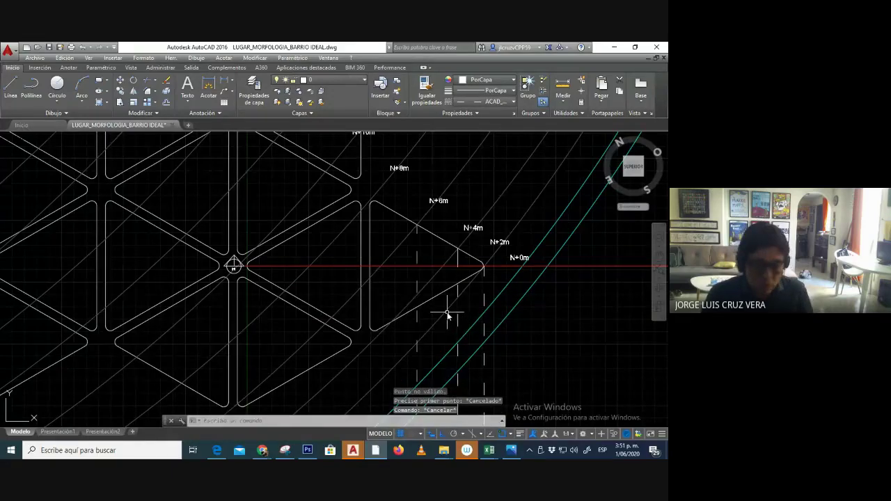
Undo the N+6m projection line and delete the N+4m projection line, both started from the block's upper edge.
key("ctrl+z")
key("ctrl+z")
scroll(381, 241, "up", 2)
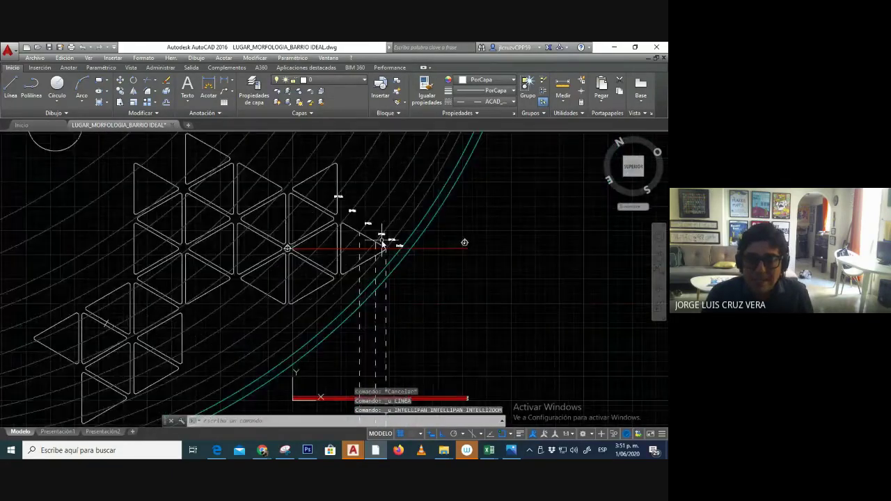
scroll(383, 240, "down", 2)
key("ctrl+z")
key("ctrl+z")
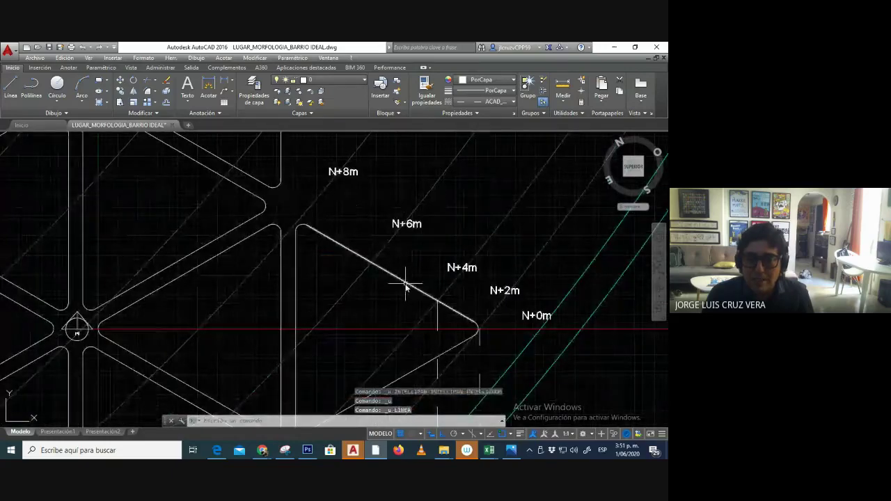
middle_click_drag(403, 288, 332, 199)
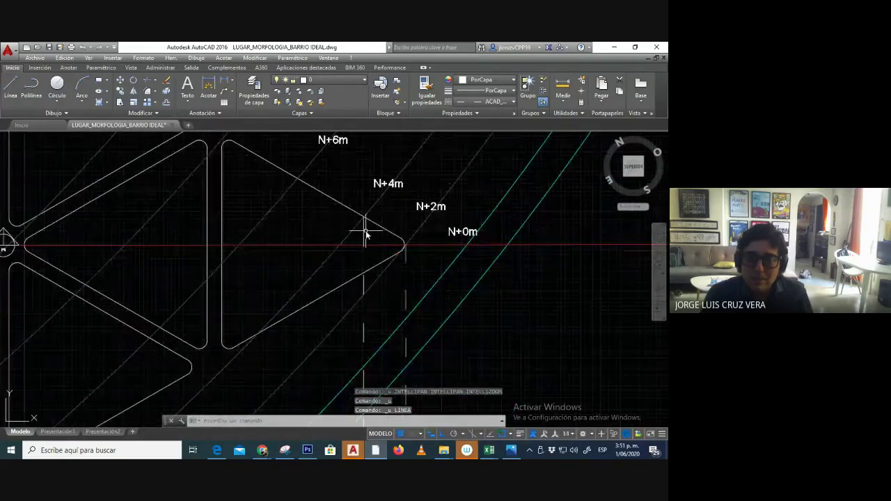
key("Delete")
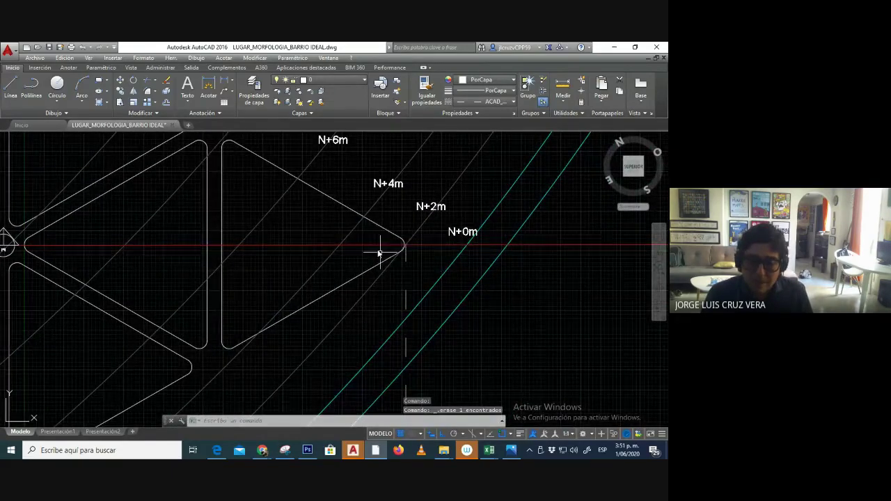
Draw a vertical projection line from the N+4m contour's intersection with the red section line to below the profile's level lines.
key("l")
key("Return")
scroll(345, 258, "up", 2)
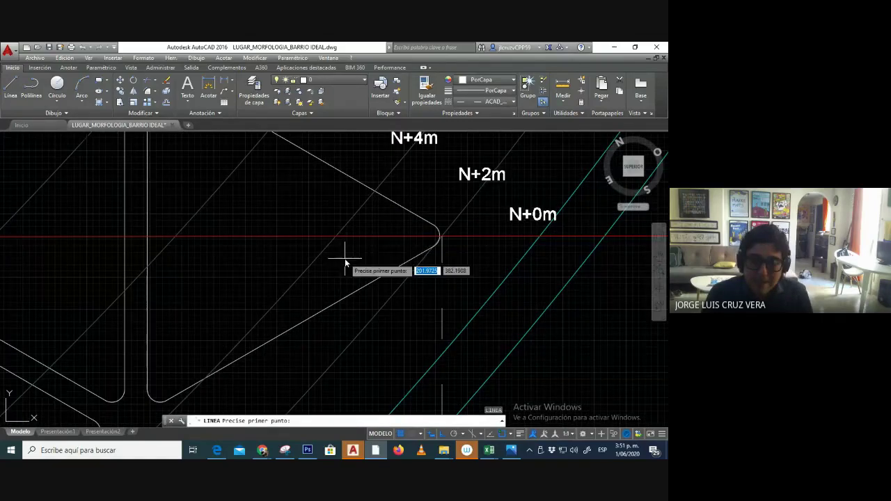
left_click(334, 239)
scroll(334, 239, "down", 4)
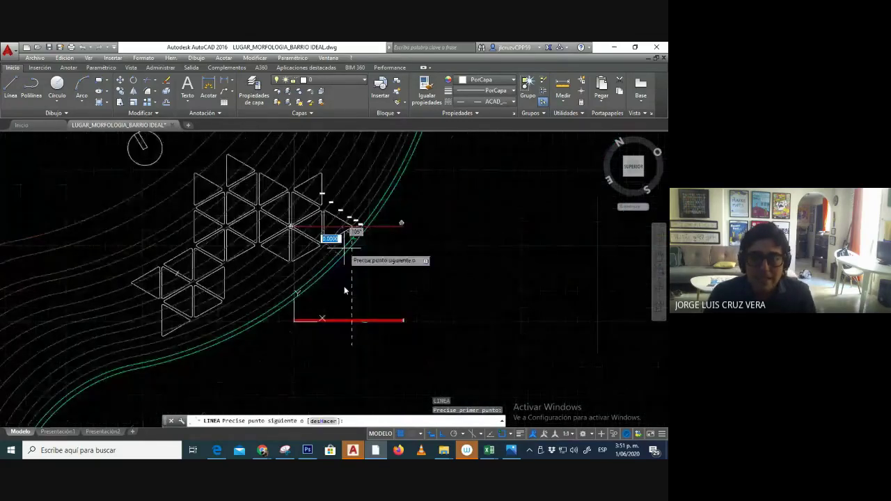
key("Escape")
Draw a vertical projection line from the N+6m contour's intersection with the section line to below the profile's level lines.
scroll(336, 228, "up", 5)
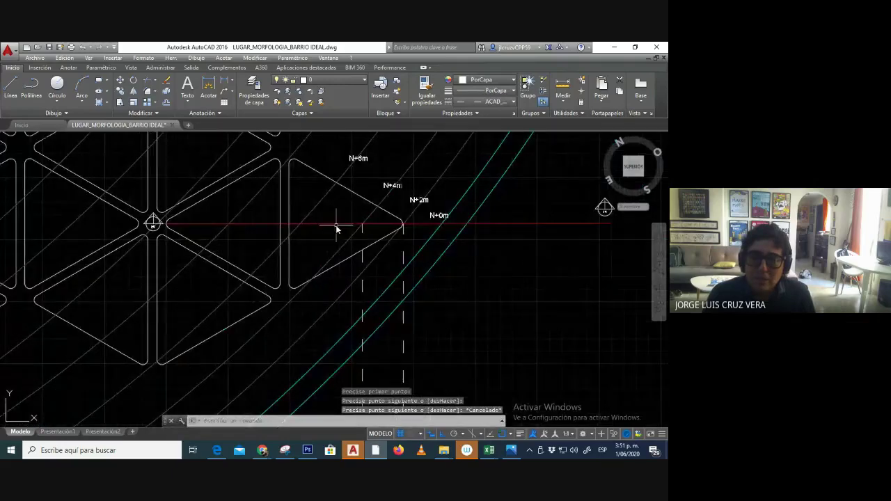
middle_click_drag(336, 228, 334, 243)
key("l")
key("Return")
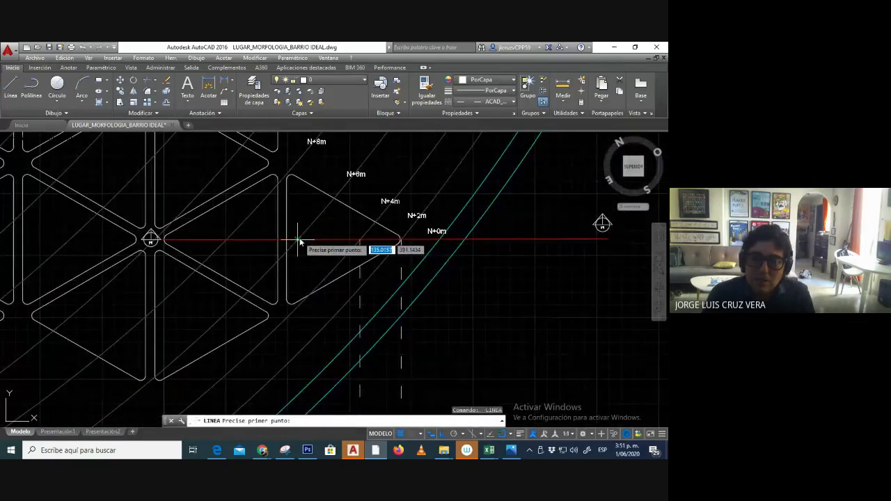
left_click(299, 239)
scroll(317, 209, "down", 5)
key("Escape")
Draw a vertical projection line from the N+8m contour's intersection with the section line to below the profile's level lines.
scroll(317, 301, "up", 5)
scroll(300, 264, "up", 3)
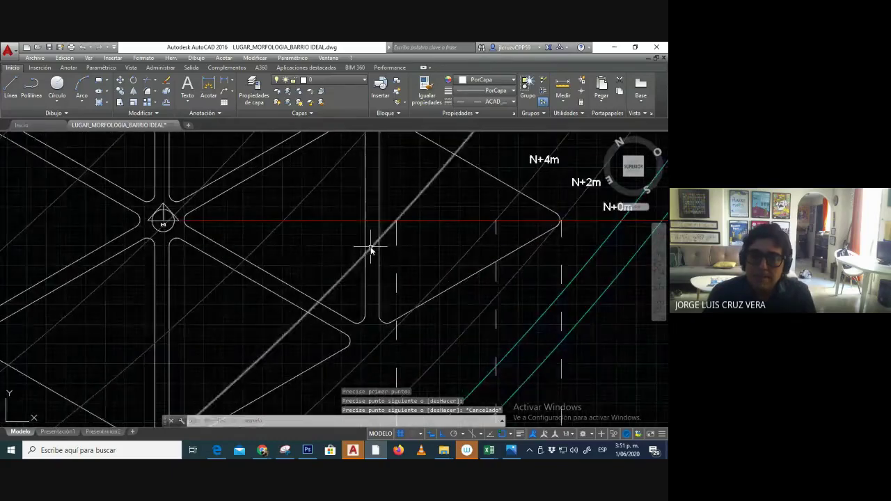
key("l")
key("Return")
left_click(310, 223)
scroll(322, 224, "down", 5)
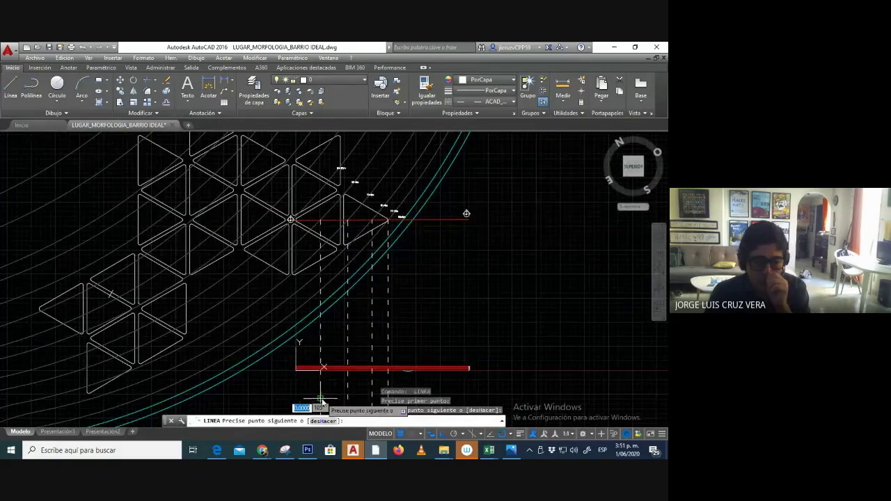
key("Escape")
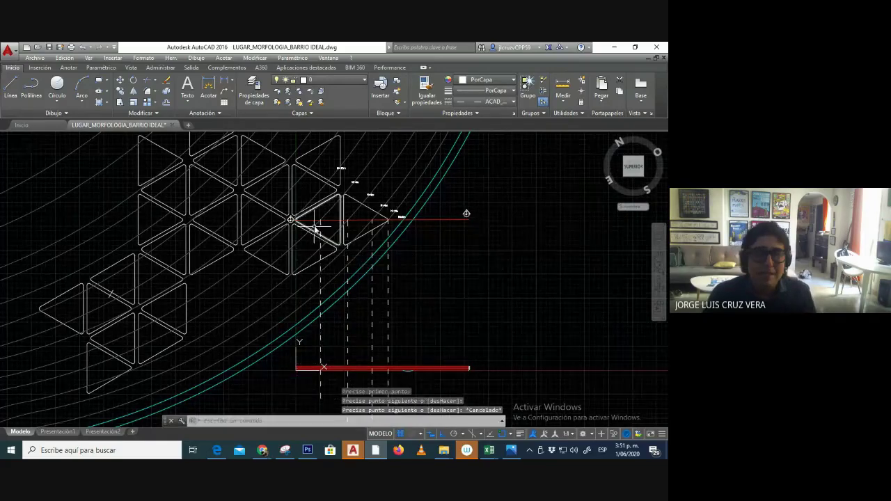
Draw a vertical projection line from the N+10m contour's crossing at the P1 section marker to below the profile's level lines.
scroll(318, 225, "up", 3)
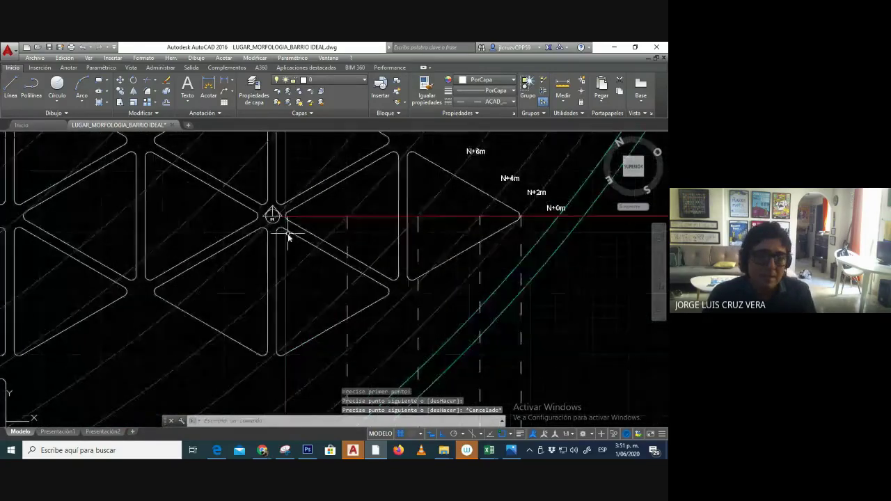
scroll(292, 231, "up", 3)
scroll(302, 223, "up", 1)
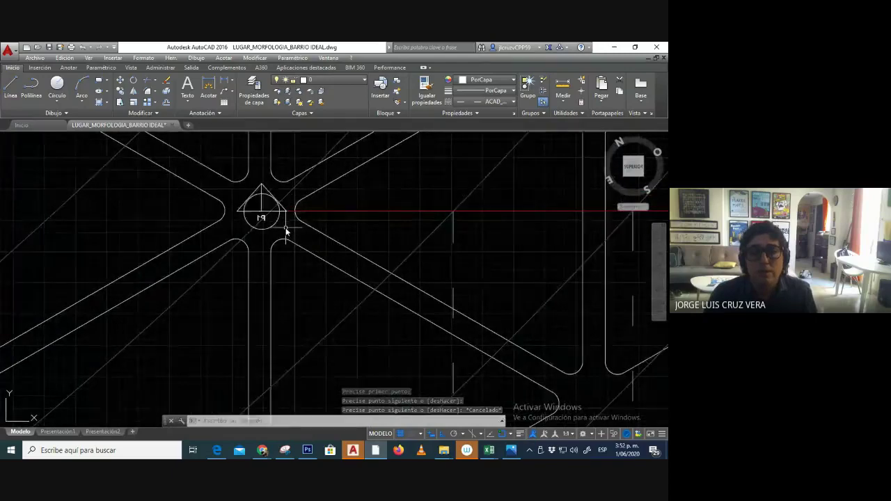
scroll(282, 230, "up", 1)
type("l")
key("Return")
left_click(254, 205)
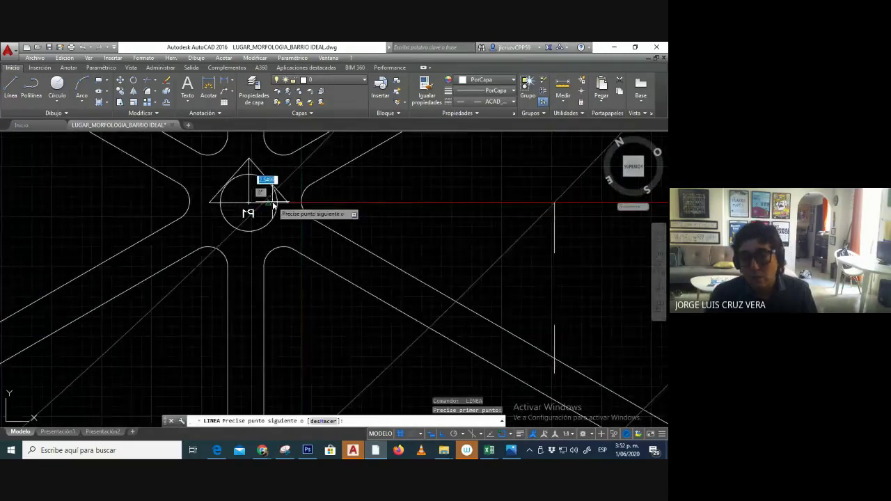
scroll(272, 202, "down", 5)
key("Escape")
key("Escape")
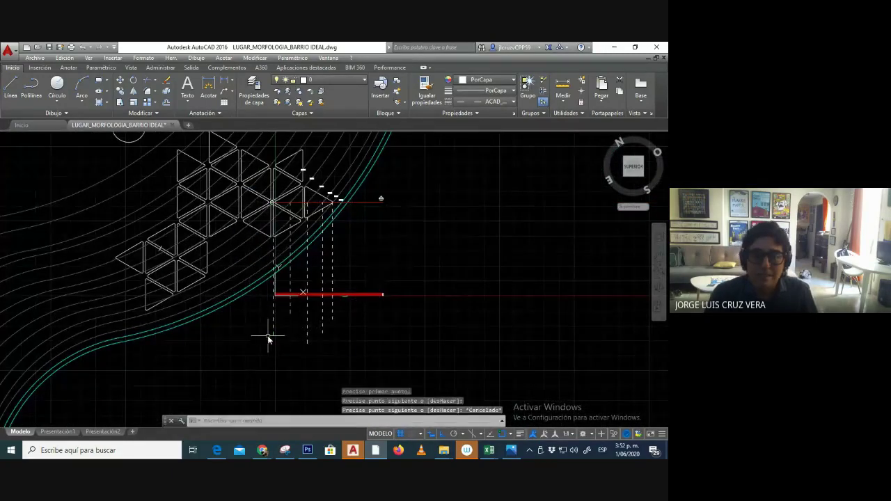
Show the Alargar command with the level lines' starting ends in view and take a screenshot.
scroll(272, 299, "up", 5)
middle_click_drag(272, 298, 257, 300)
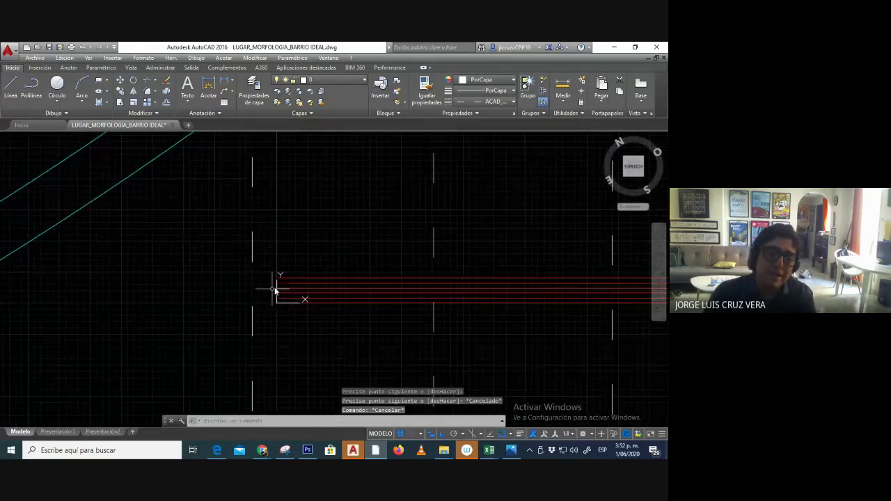
scroll(282, 310, "up", 3)
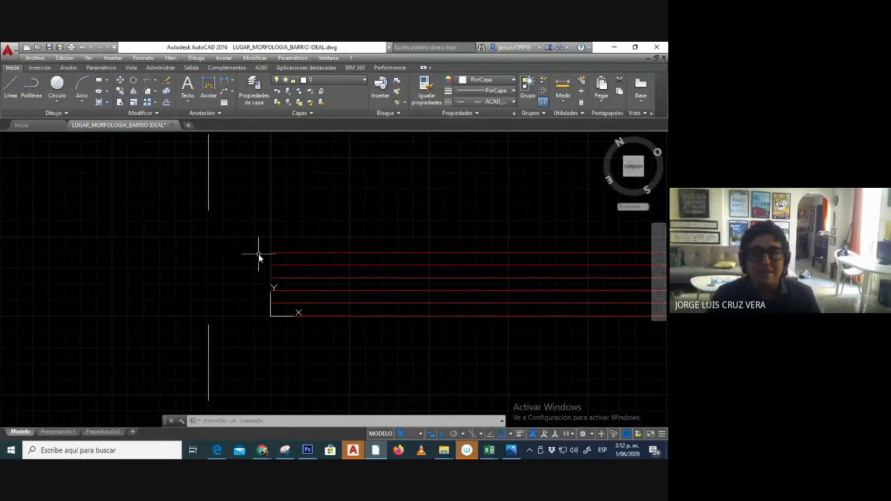
scroll(259, 257, "down", 2)
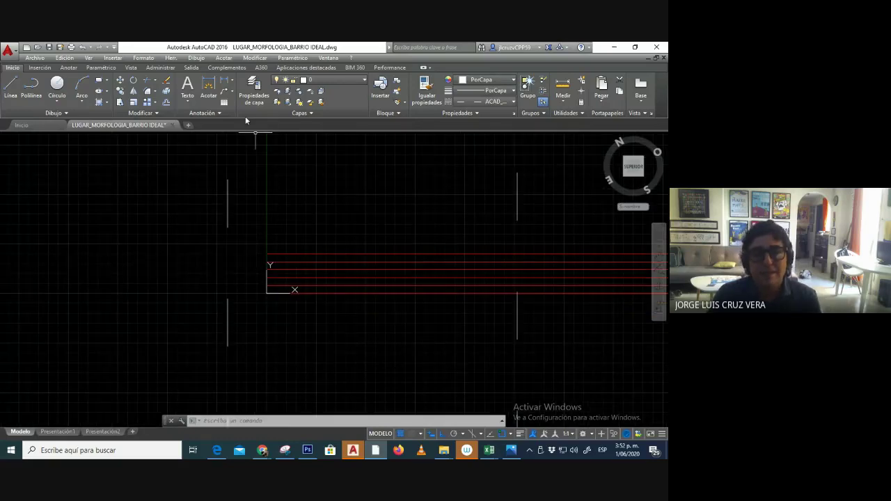
left_click(154, 82)
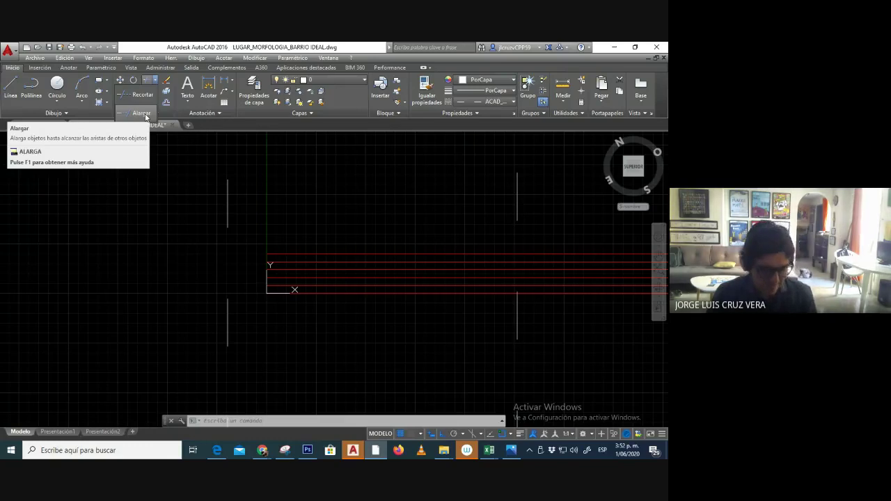
key("Print")
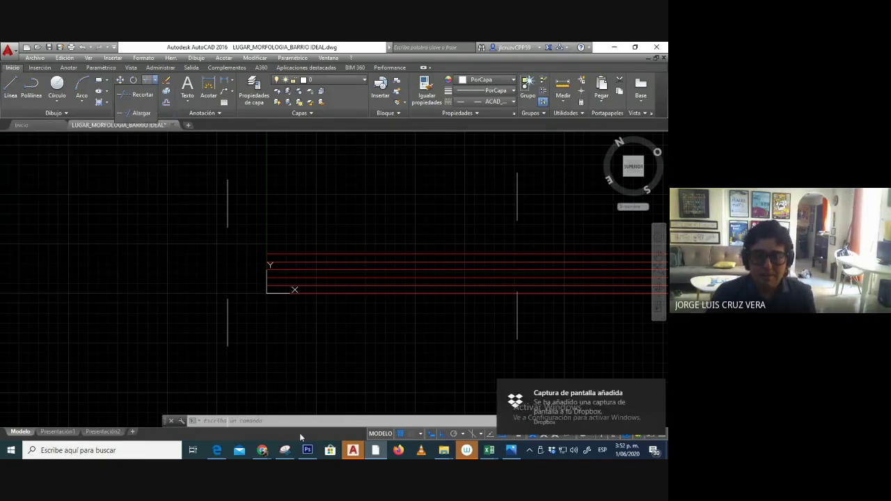
Switch to Photoshop, paste the screenshot as a new layer in the untitled document and align it with the earlier capture.
left_click(305, 451)
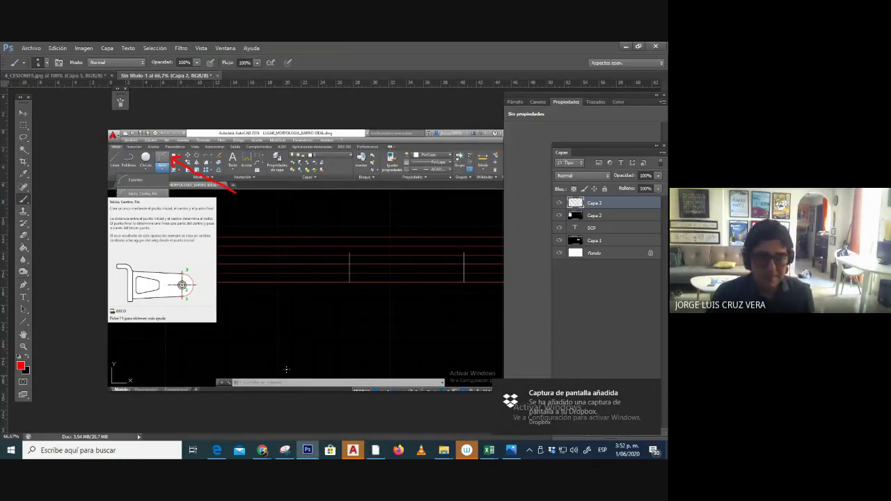
key("ctrl+v")
left_click(23, 113)
left_click_drag(160, 230, 133, 222)
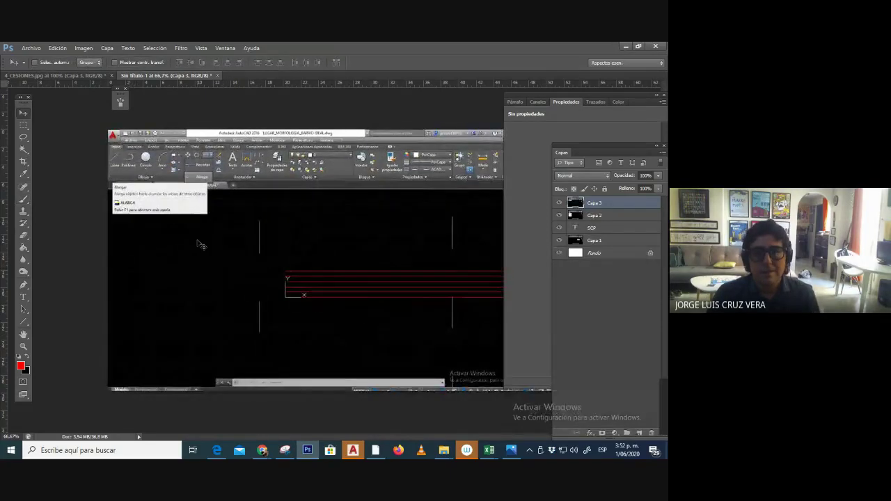
Paint a red arrow pointing to the Alargar command and save the capture as a JPEG named 10_alargar in the PANTALLAZOS folder.
left_click(24, 200)
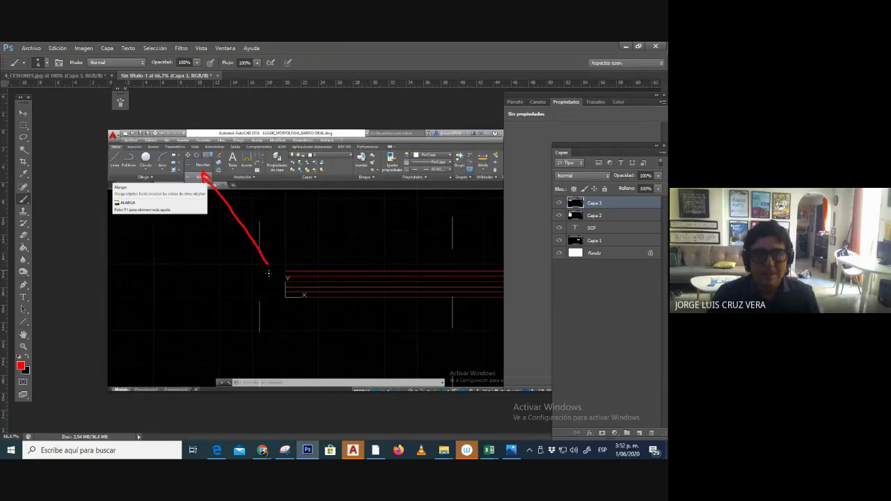
key("ctrl+z")
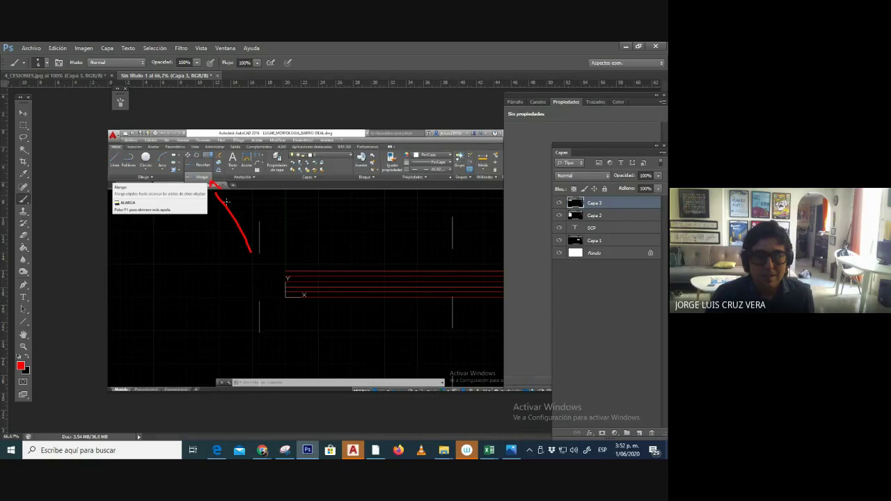
left_click(23, 48)
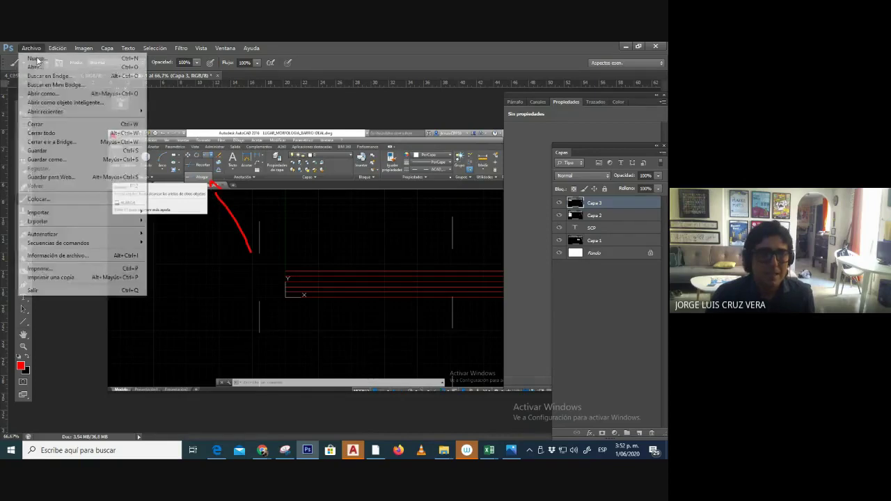
left_click(146, 172)
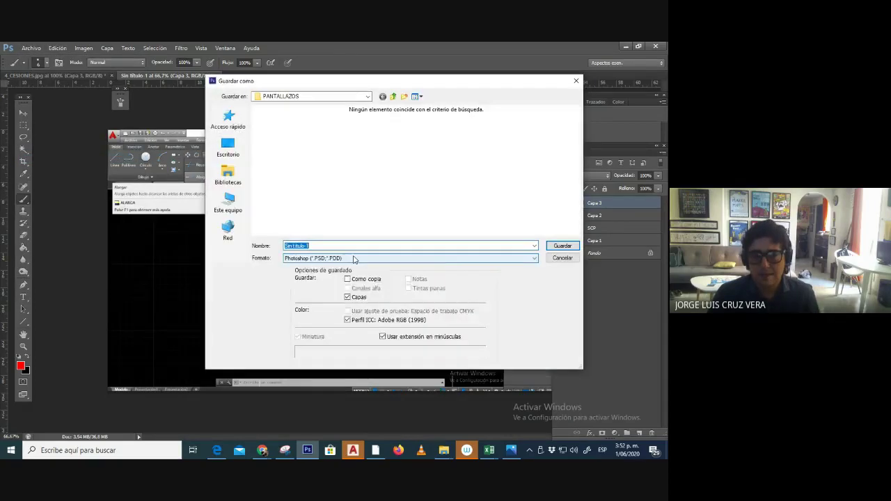
left_click(355, 257)
left_click(358, 325)
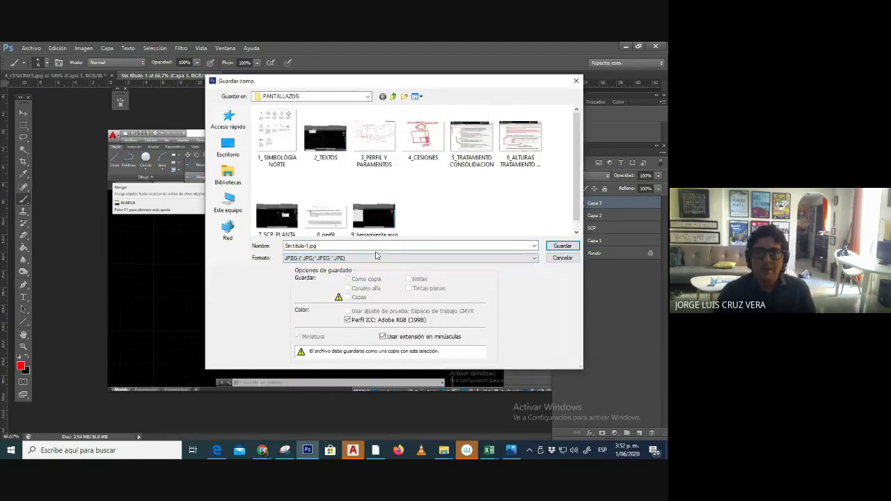
type("10")
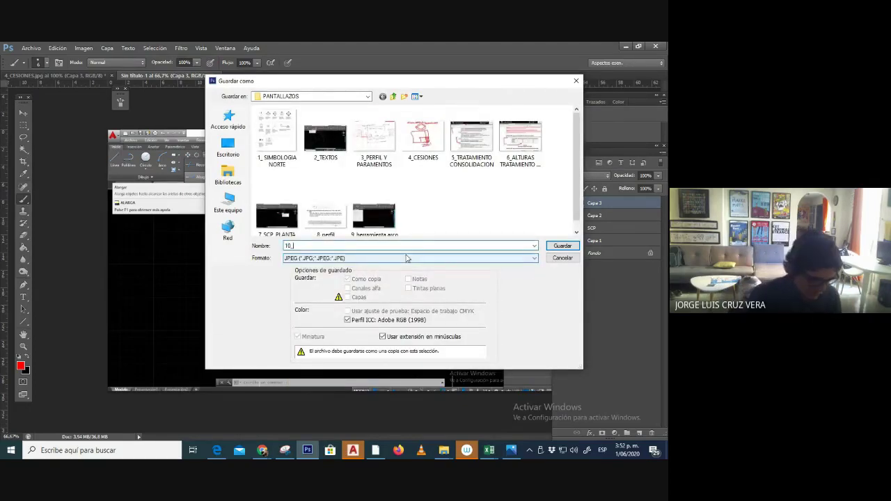
type("_alargar")
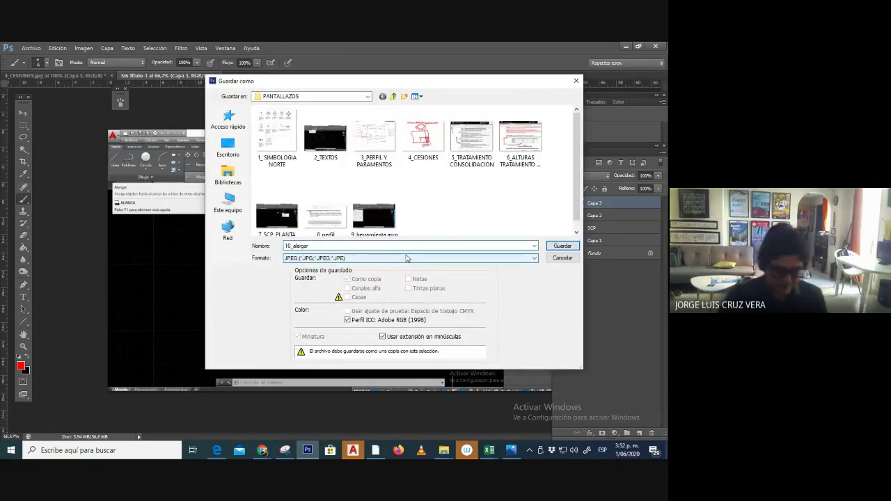
key("Return")
key("Return")
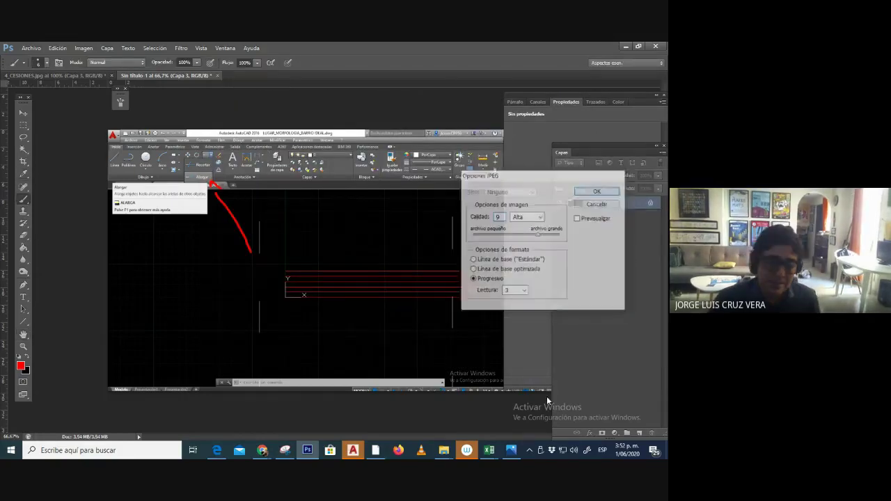
Switch to AutoCAD, start Alargar and choose the broken vertical line beside the level lines' starting ends as the boundary edge for the next screenshot.
left_click(374, 451)
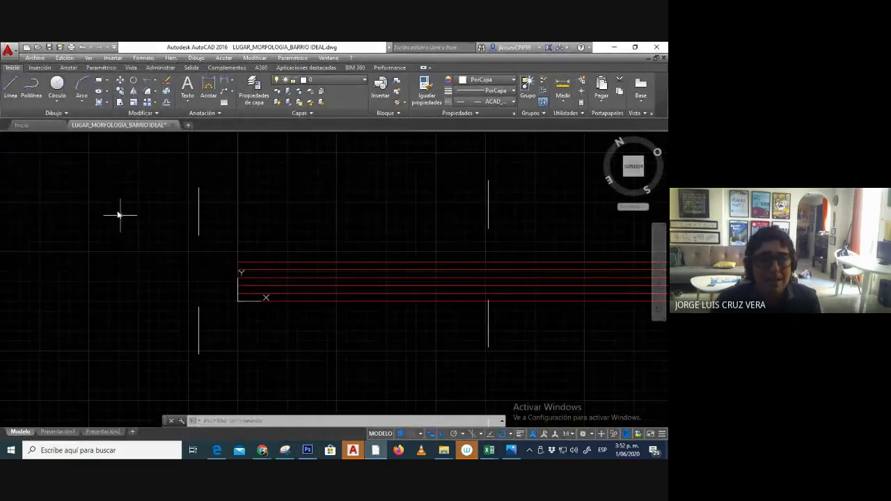
scroll(276, 265, "up", 2)
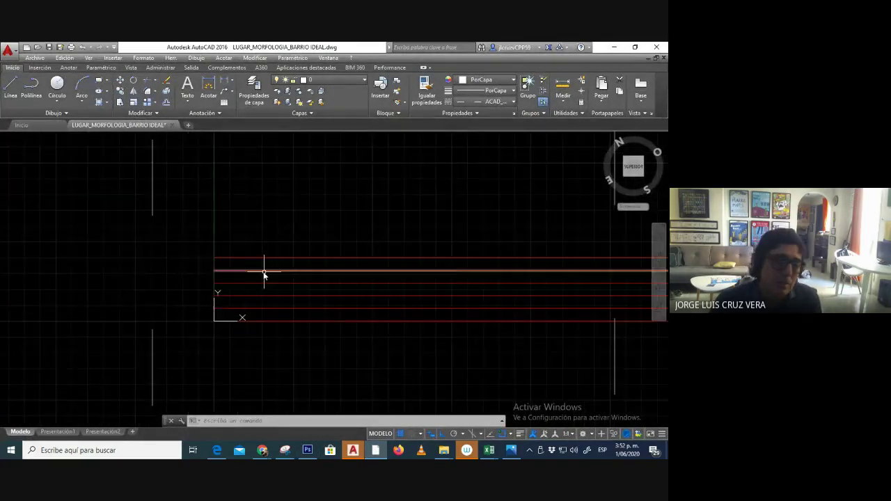
left_click(156, 83)
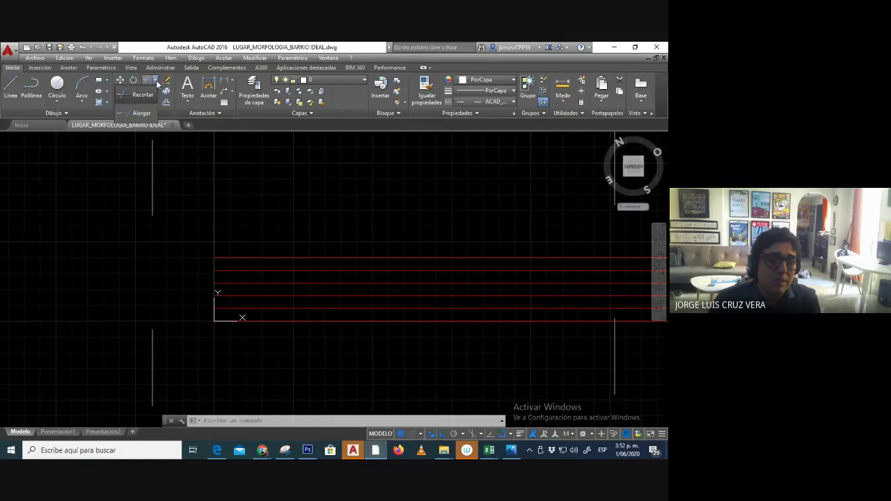
left_click(143, 114)
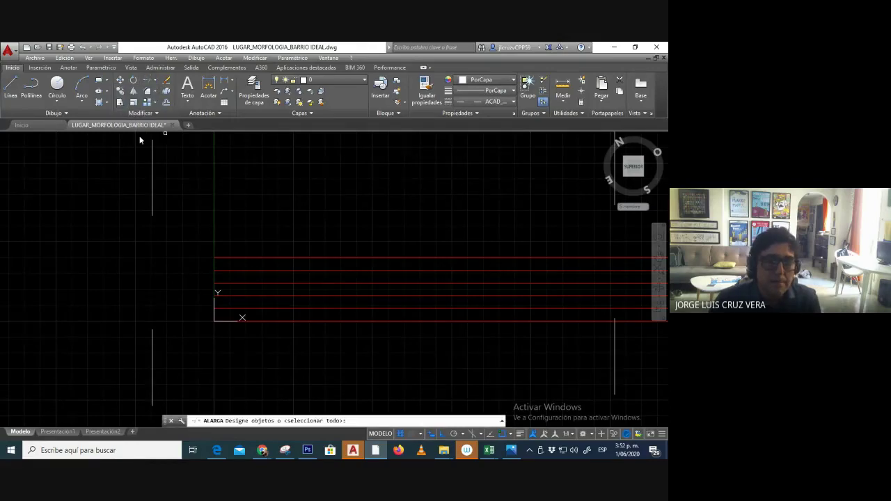
left_click(152, 211)
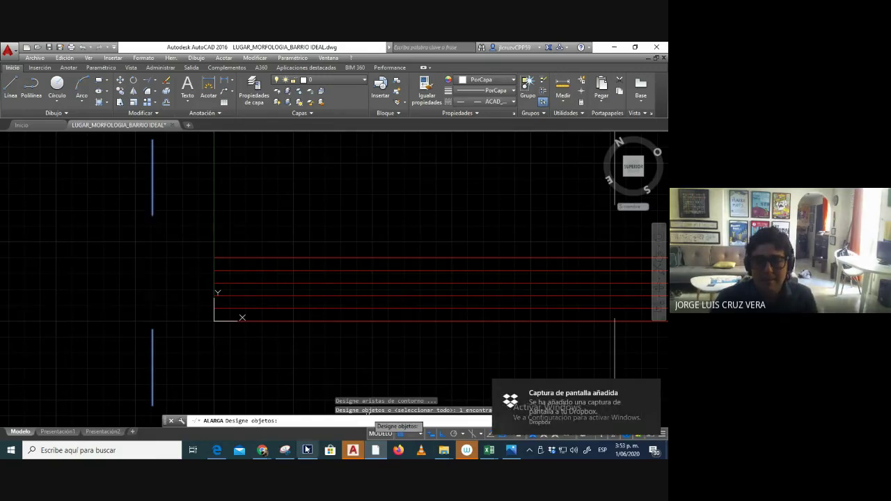
Switch to Photoshop, paste the boundary-selection screenshot as a new layer and align it with the previous capture.
left_click(285, 451)
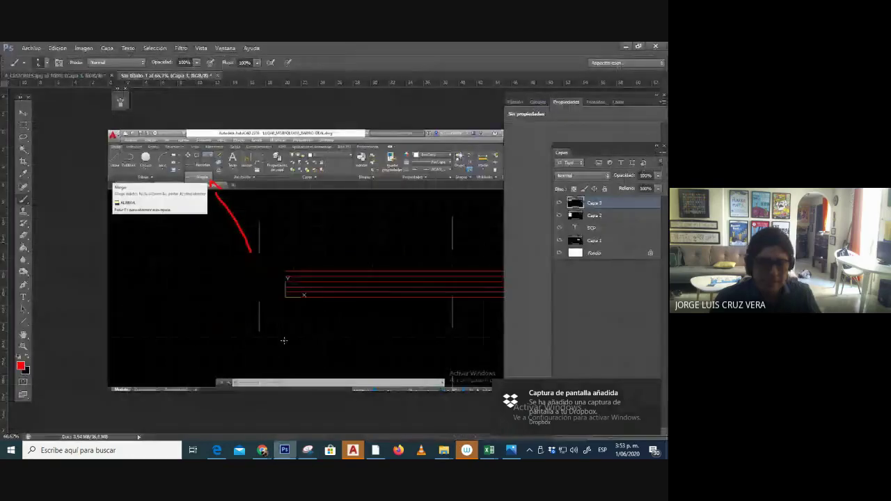
key("ctrl+v")
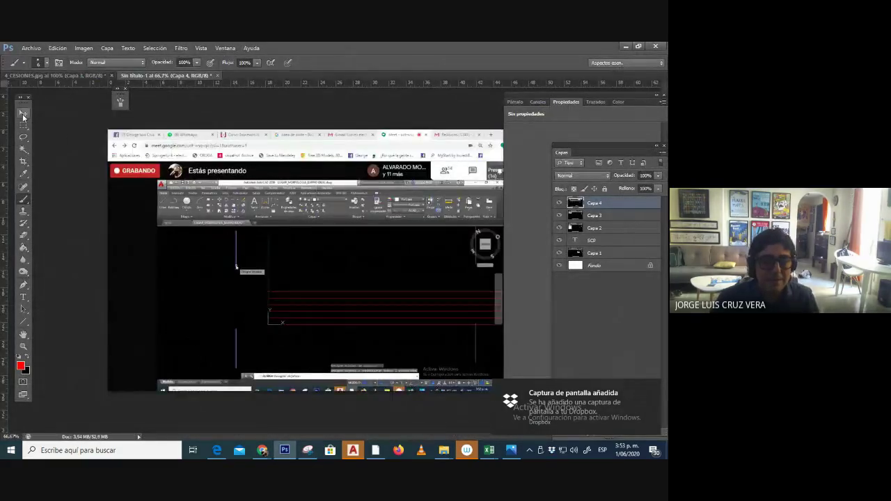
left_click(23, 113)
left_click_drag(188, 271, 149, 226)
Paint a red arrow to the selected boundary line and label it "pico hasta donde quiero alrgar." in white text.
left_click(23, 200)
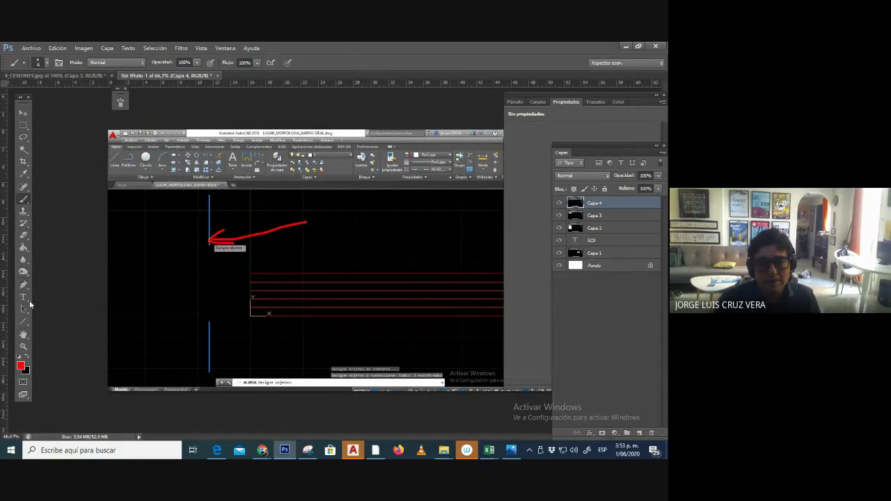
left_click(23, 297)
left_click(317, 217)
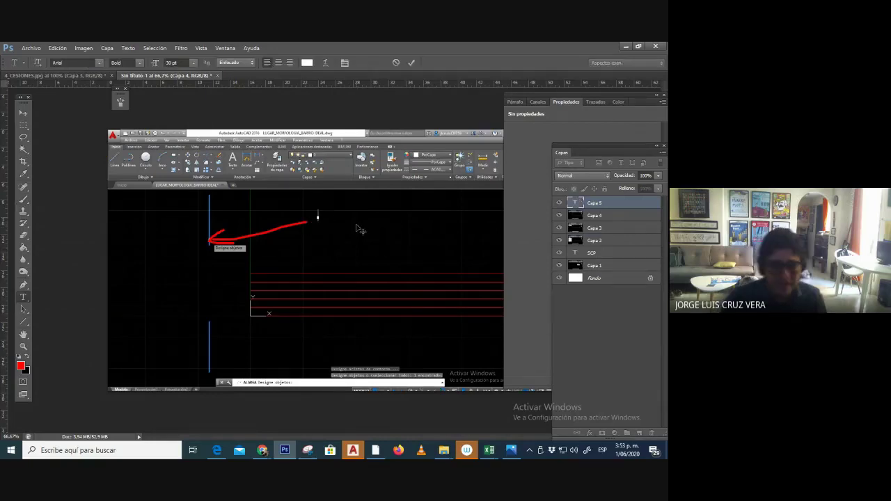
type(".pico hasta donq")
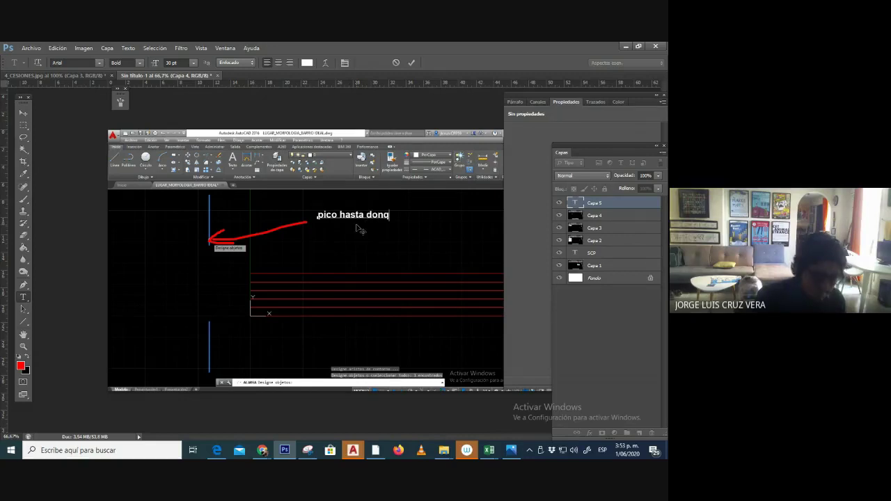
key("BackSpace")
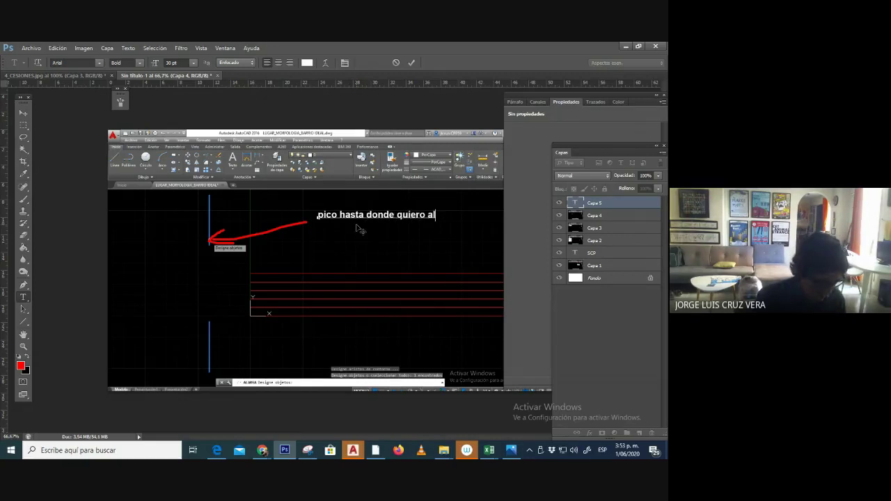
type("ar.")
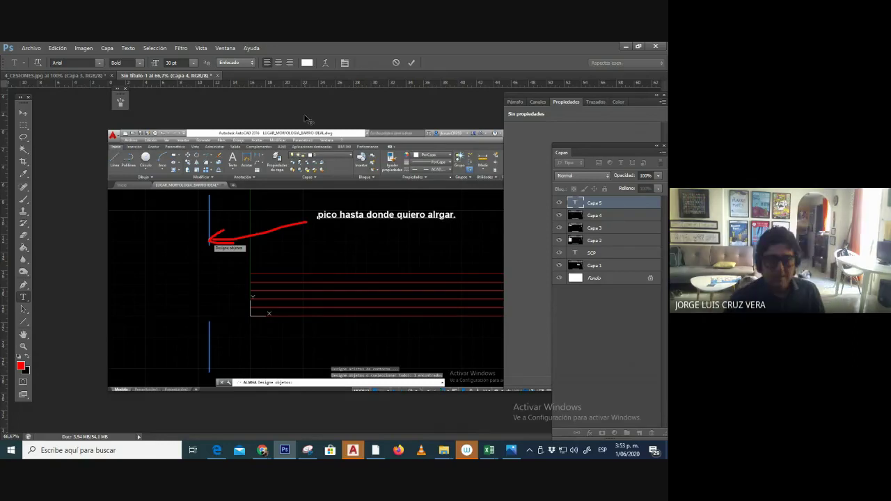
left_click(25, 113)
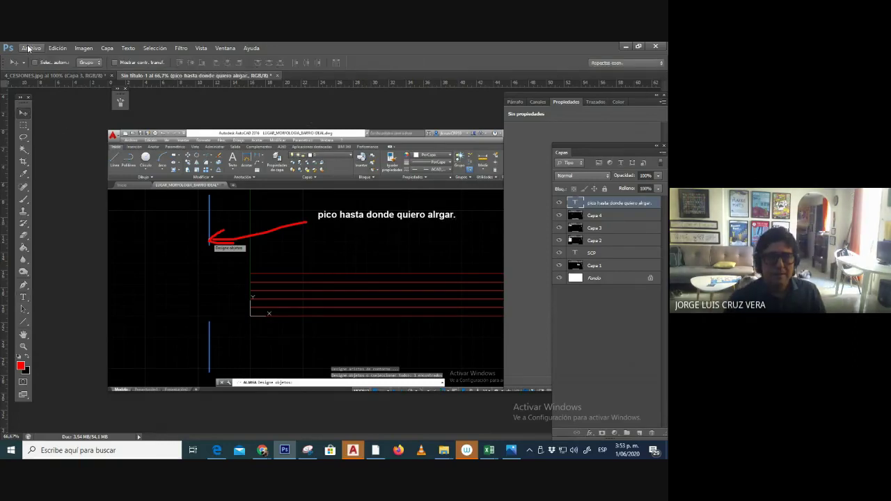
Save the annotated boundary capture as a JPEG named 11_alargar in the PANTALLAZOS folder.
left_click(28, 48)
left_click(52, 161)
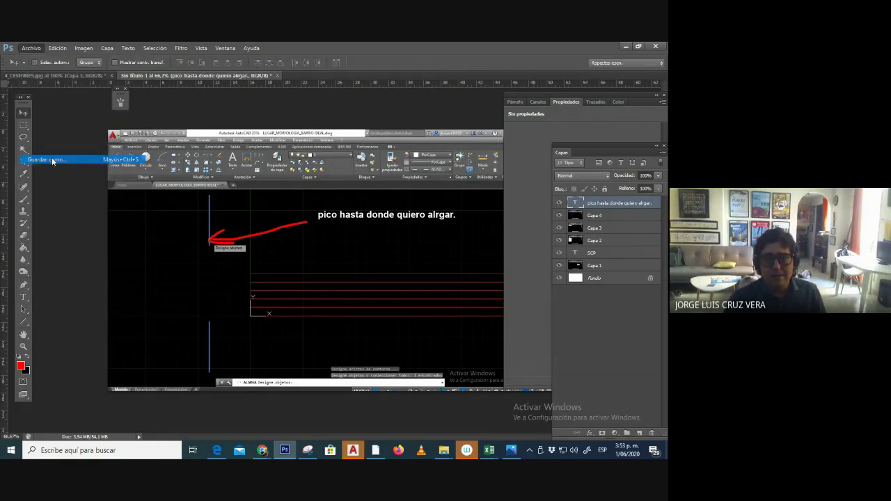
left_click(348, 259)
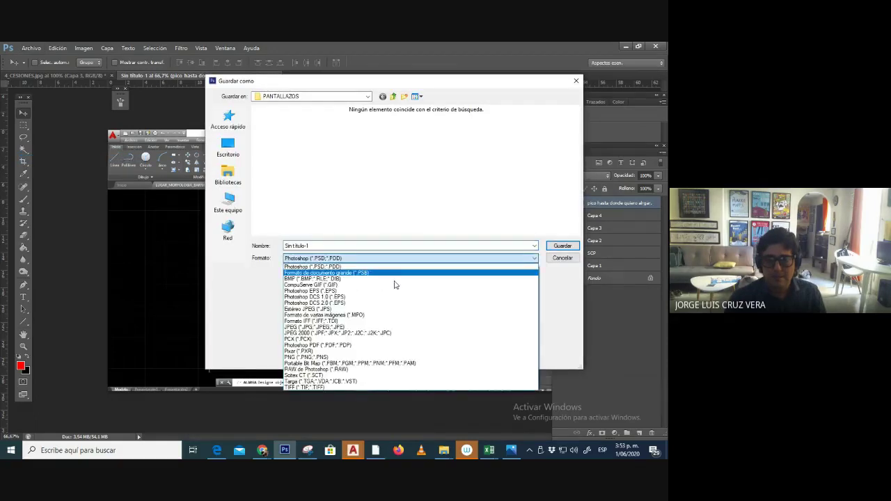
left_click(351, 326)
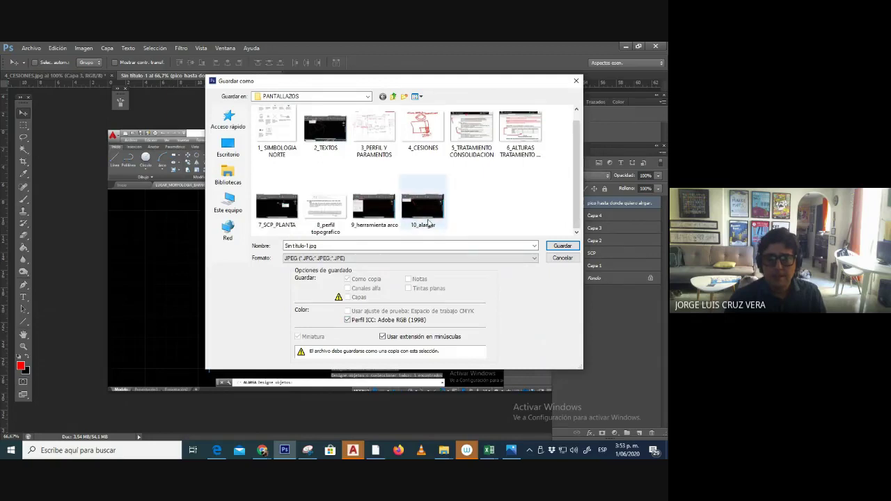
left_click(425, 212)
double_click(292, 246)
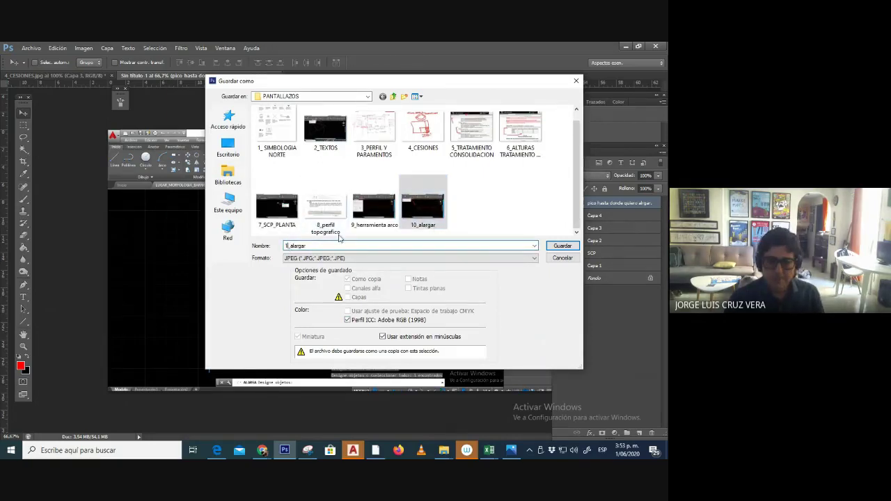
key("Return")
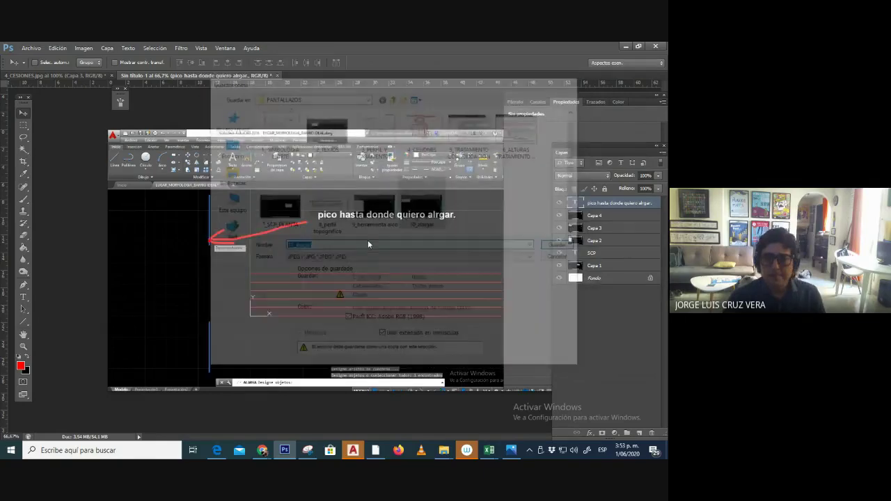
left_click(580, 192)
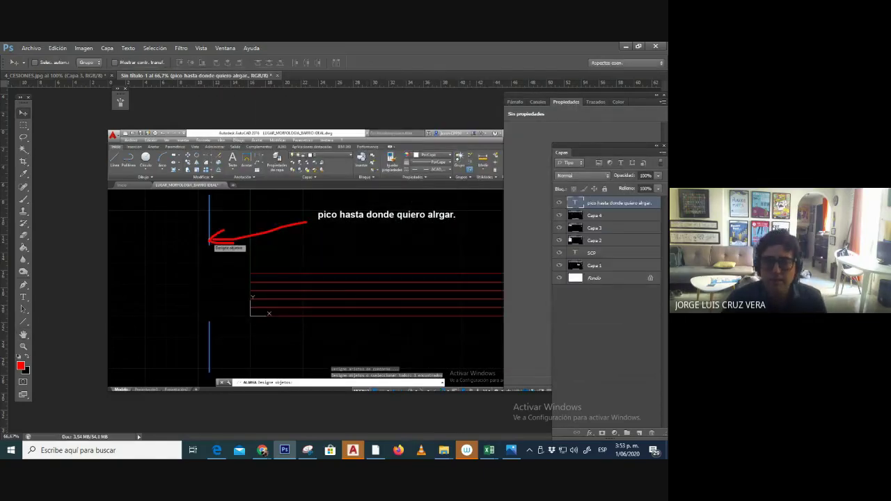
Switch to AutoCAD and try to extend all the level lines to the selected boundary with a crossing window.
left_click(377, 451)
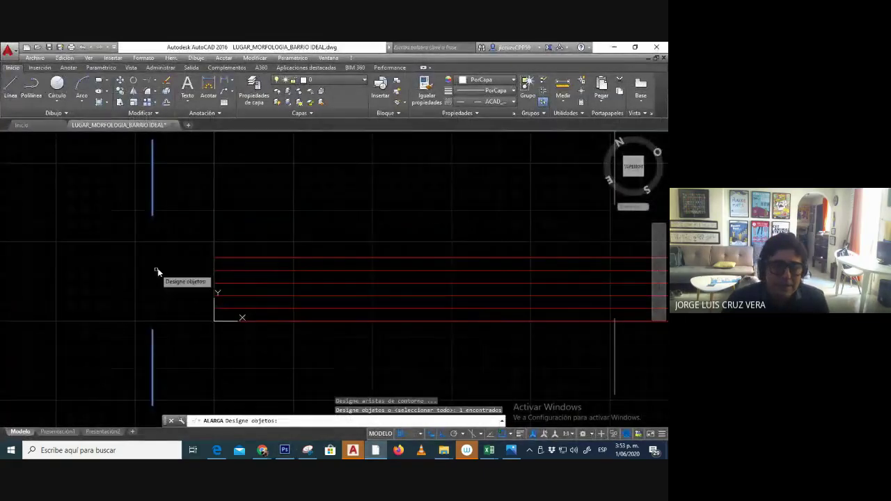
key("Return")
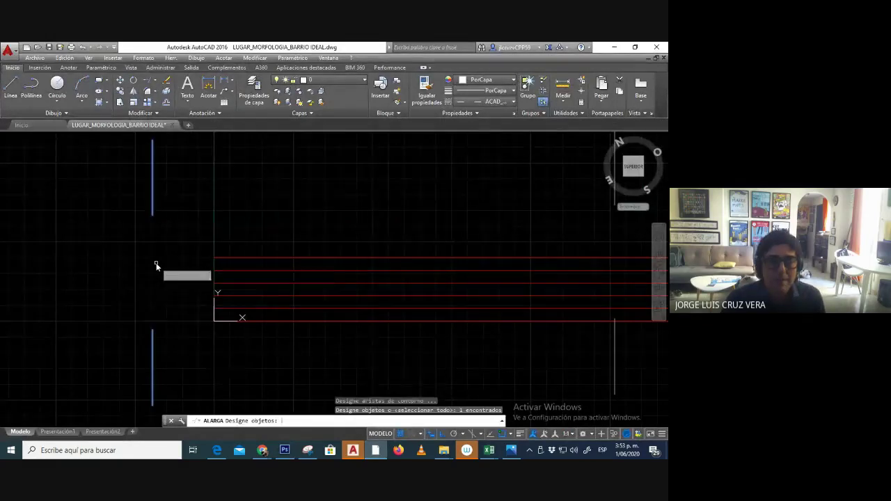
left_click(284, 345)
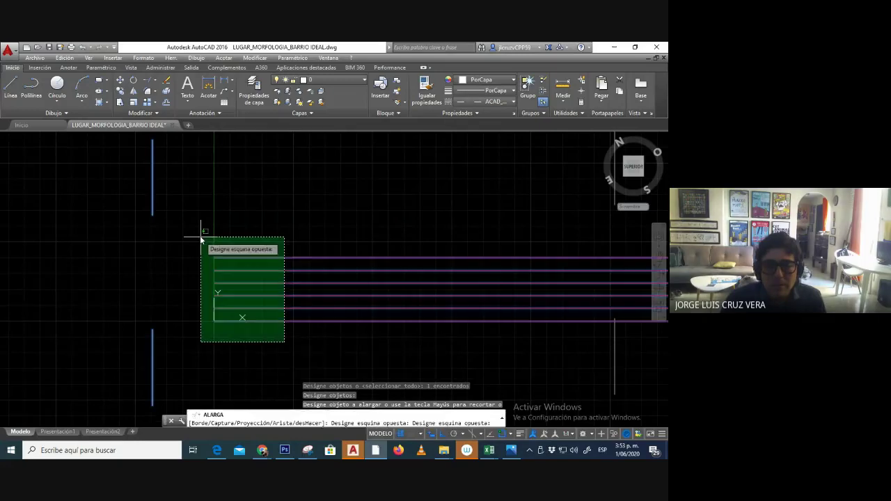
left_click(197, 234)
left_click(271, 332)
left_click(268, 256)
key("Escape")
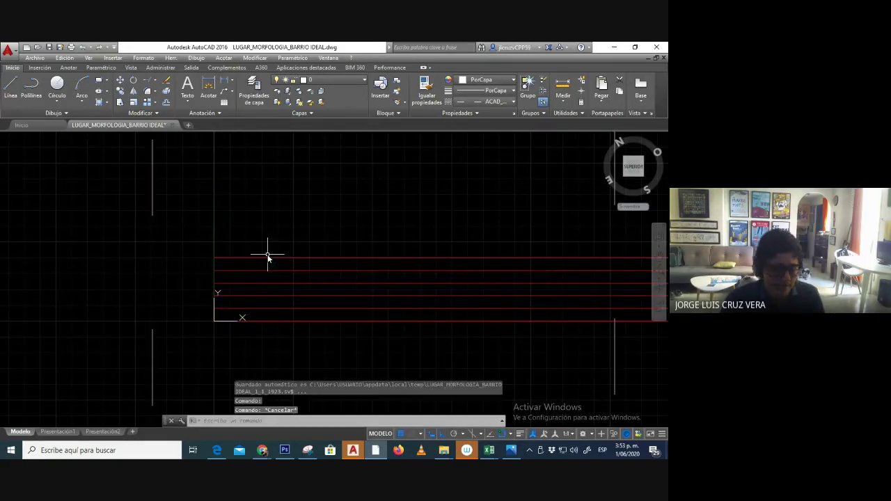
Extend the uppermost red level line to the dashed section boundary line on the west side of the profile.
left_click(153, 81)
key("Escape")
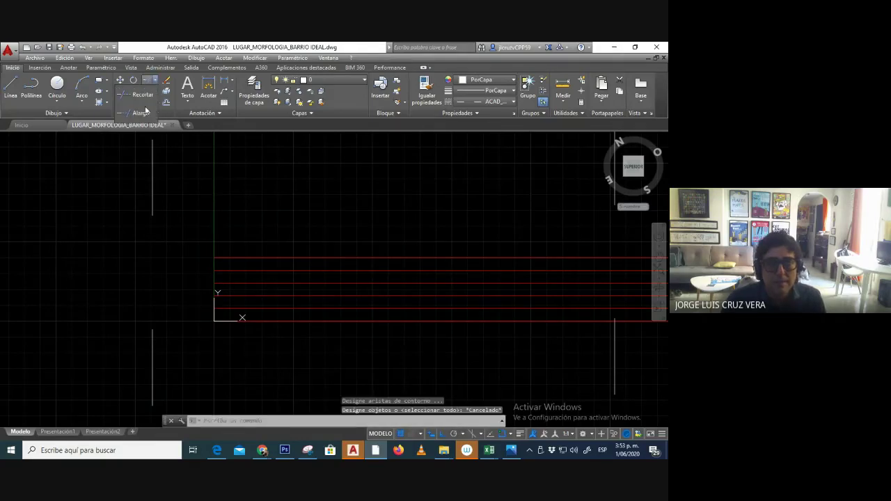
key("Return")
left_click(154, 200)
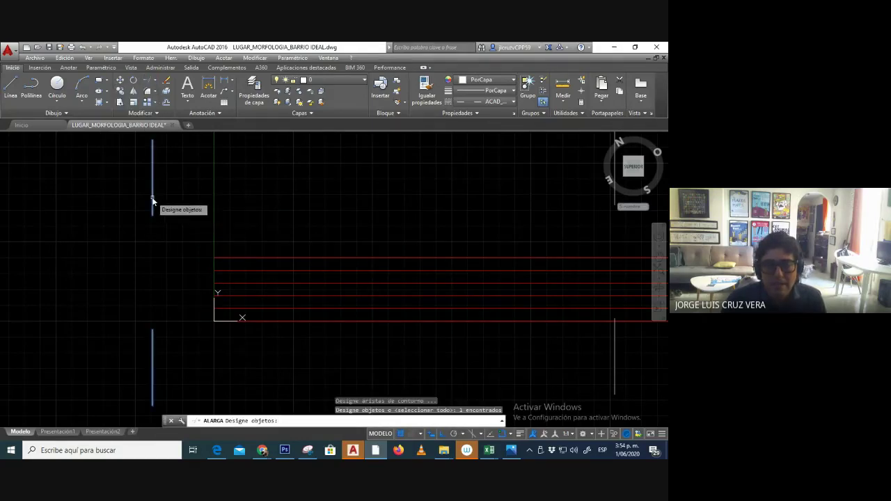
key("Return")
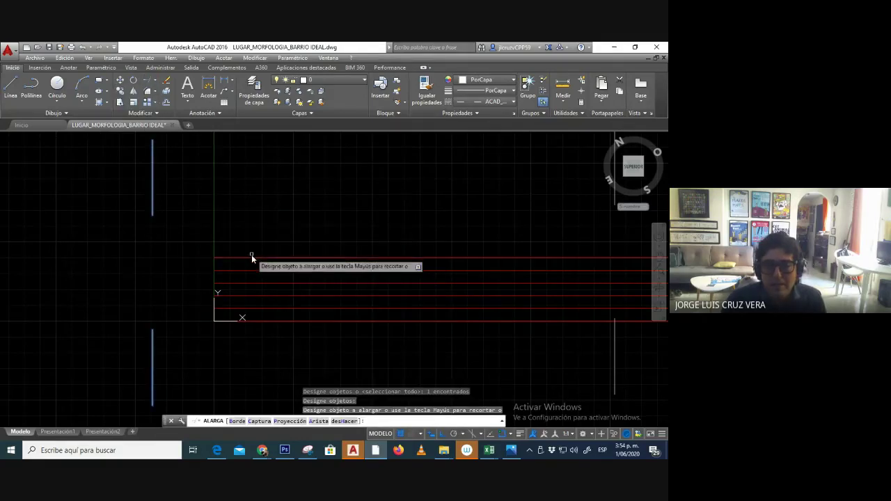
left_click(253, 258)
left_click(253, 272)
left_click(251, 271)
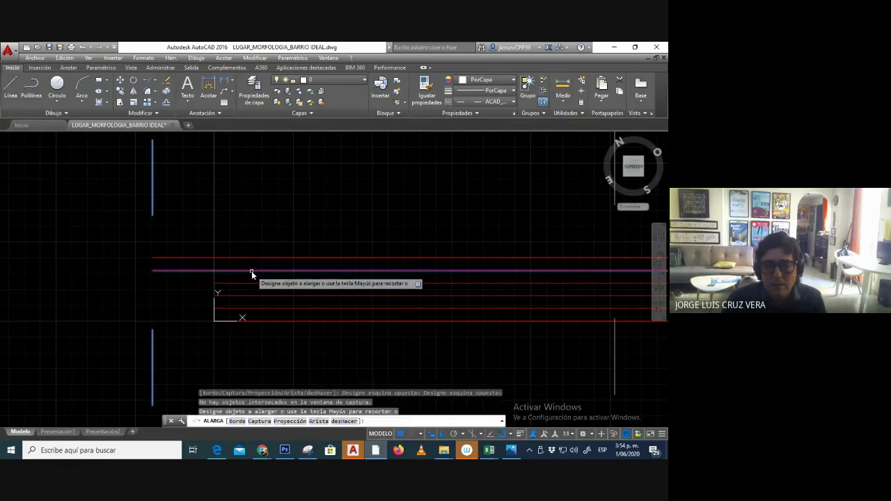
left_click(290, 341)
left_click(235, 271)
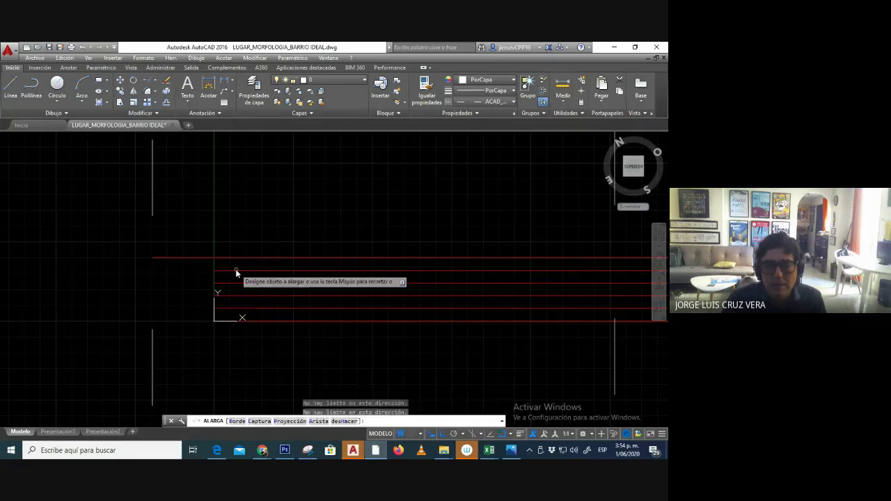
key("Escape")
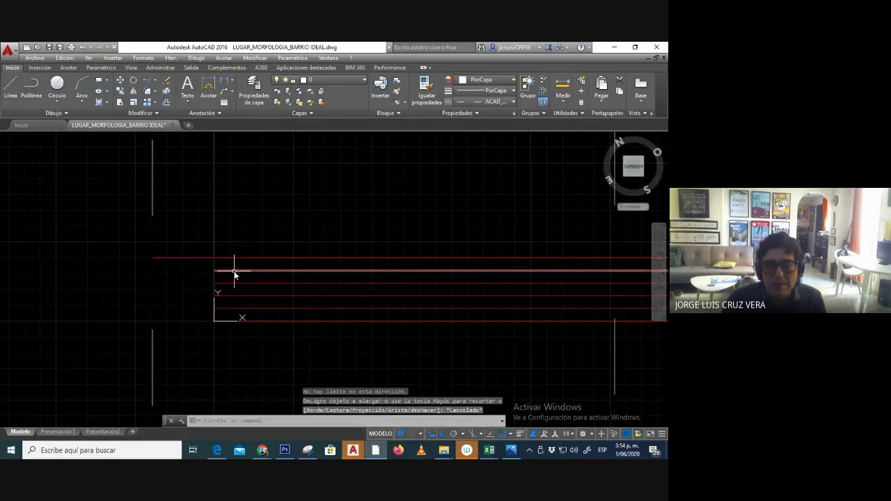
Extend the remaining red level lines beneath the uppermost one to the same dashed boundary line.
left_click(149, 81)
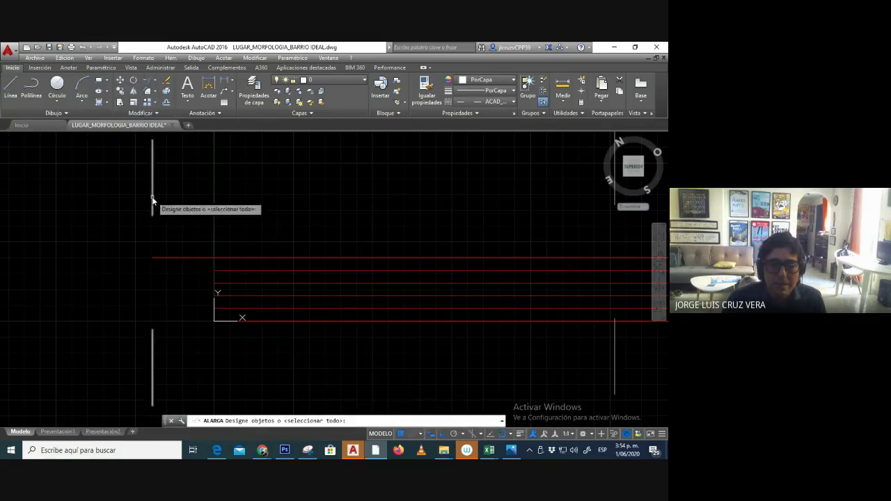
left_click(152, 201)
key("Return")
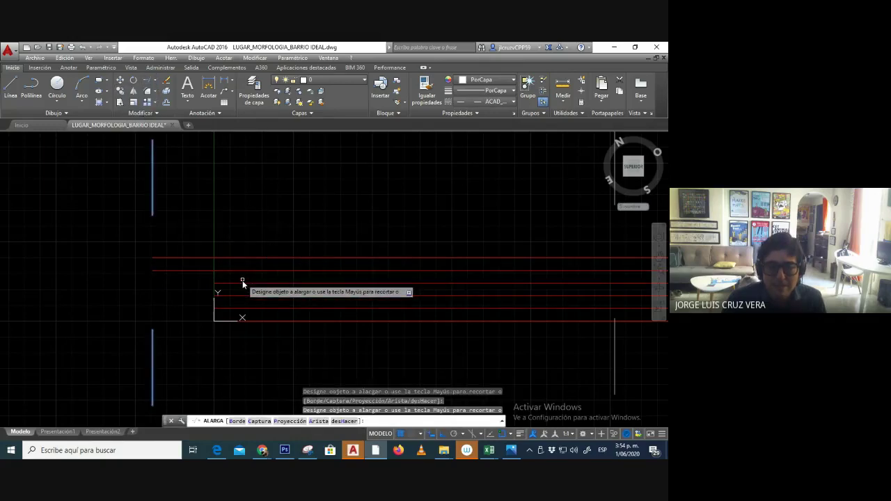
left_click(243, 296)
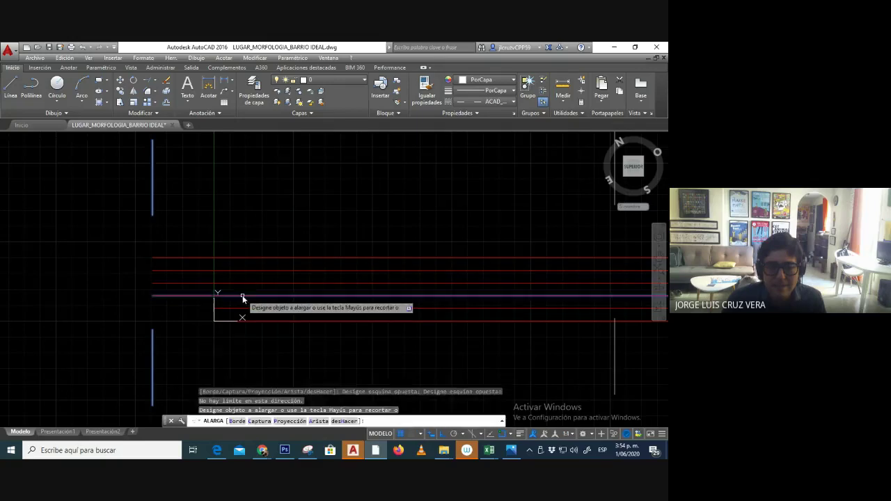
left_click(245, 311)
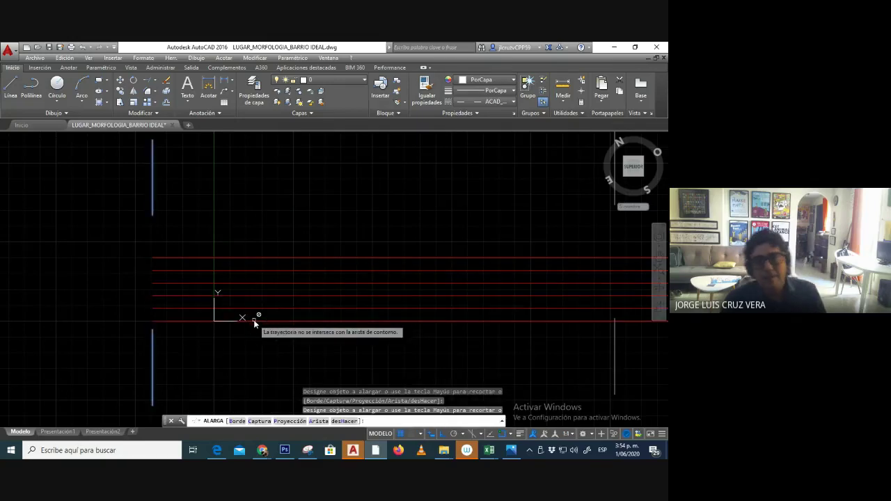
key("Escape")
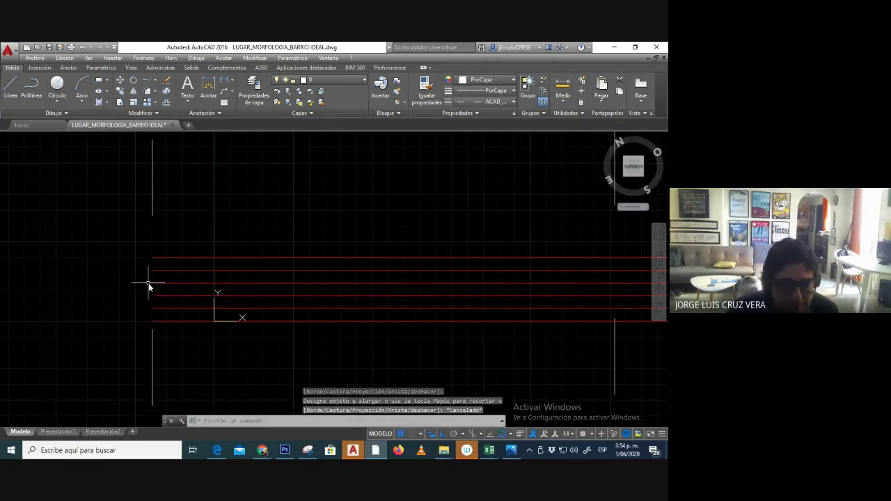
Examine how the level lines and dashed projection lines relate to the section line and contour levels in the plan.
scroll(188, 283, "down", 2)
scroll(188, 282, "up", 2)
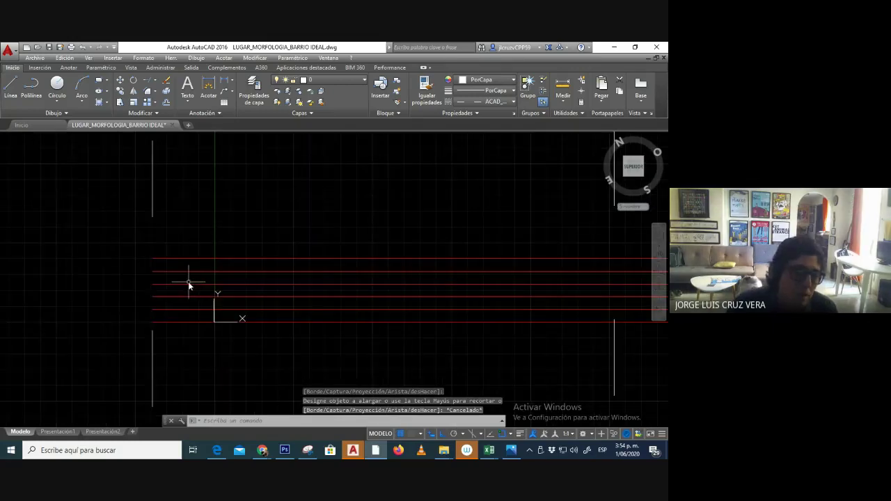
scroll(257, 275, "down", 2)
middle_click_drag(257, 275, 197, 299)
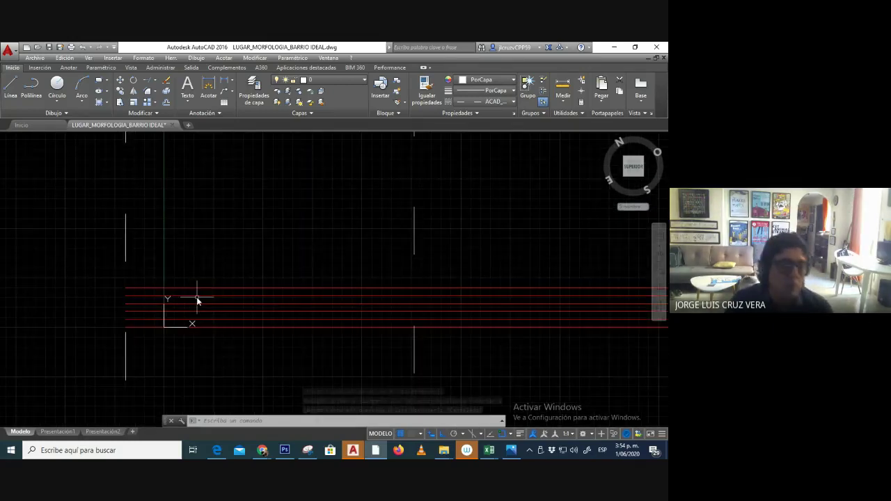
scroll(202, 291, "down", 2)
scroll(244, 296, "down", 4)
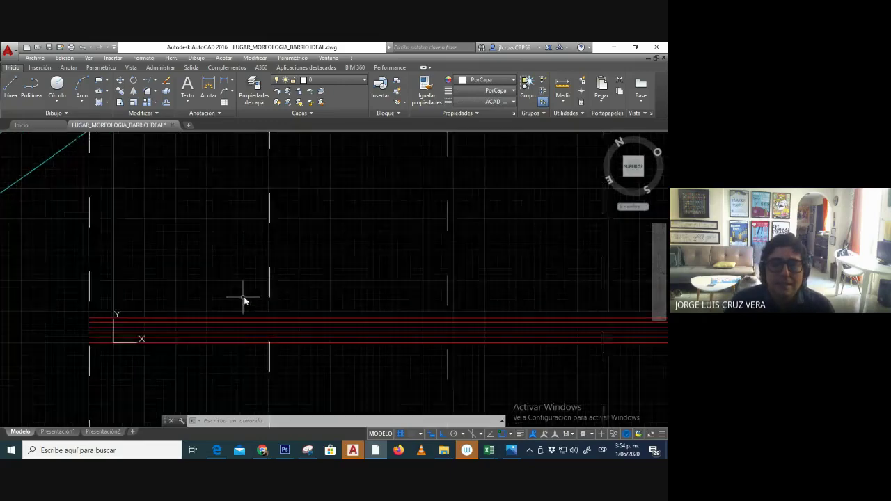
middle_click_drag(229, 132, 230, 284)
scroll(233, 224, "up", 4)
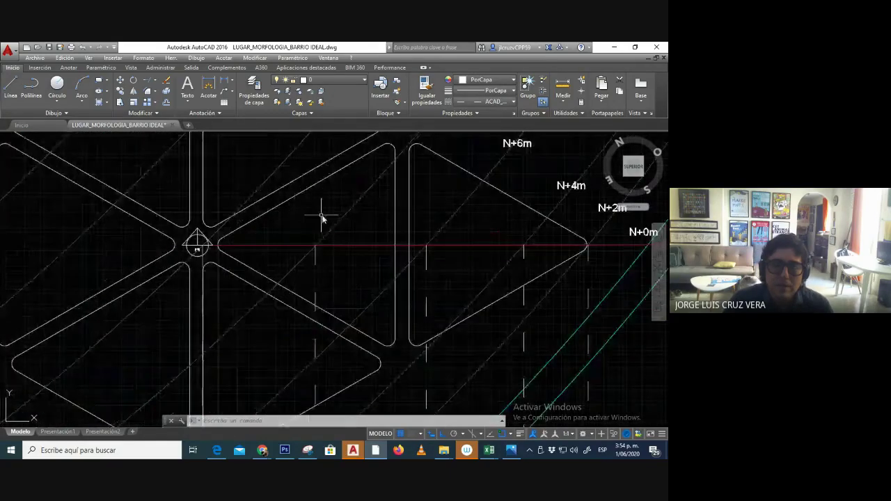
scroll(185, 300, "down", 3)
scroll(194, 240, "up", 2)
middle_click_drag(194, 240, 211, 225)
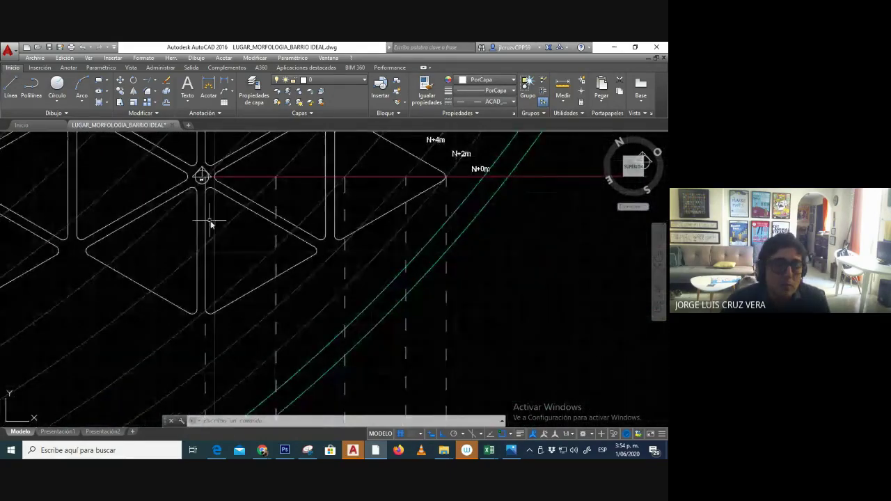
scroll(215, 234, "down", 2)
scroll(286, 275, "up", 5)
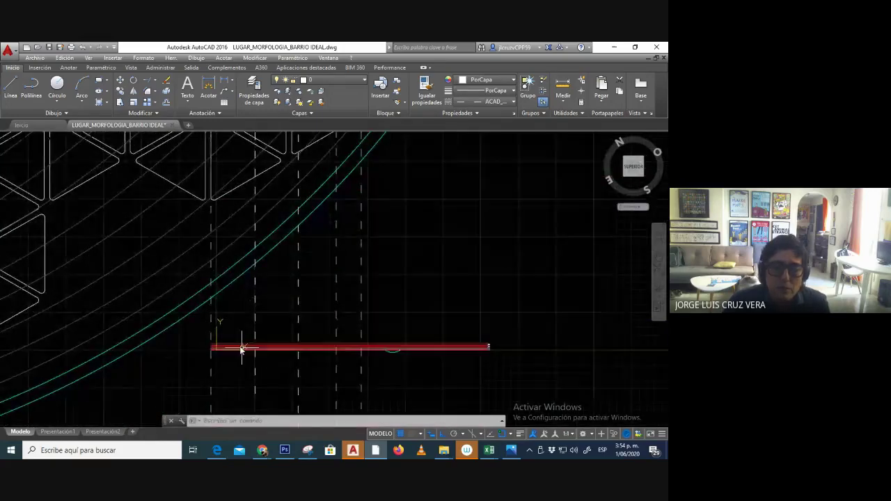
scroll(231, 348, "up", 3)
scroll(225, 311, "up", 2)
middle_click_drag(225, 310, 199, 297)
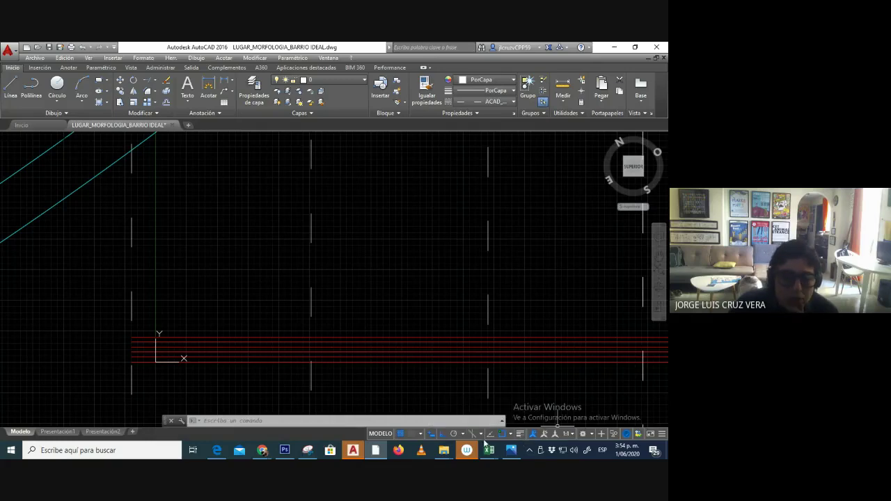
Switch to the LISTA COMANDOS workbook in Excel and enter GROSOR DE LINEA in cell C38.
mouse_move(491, 452)
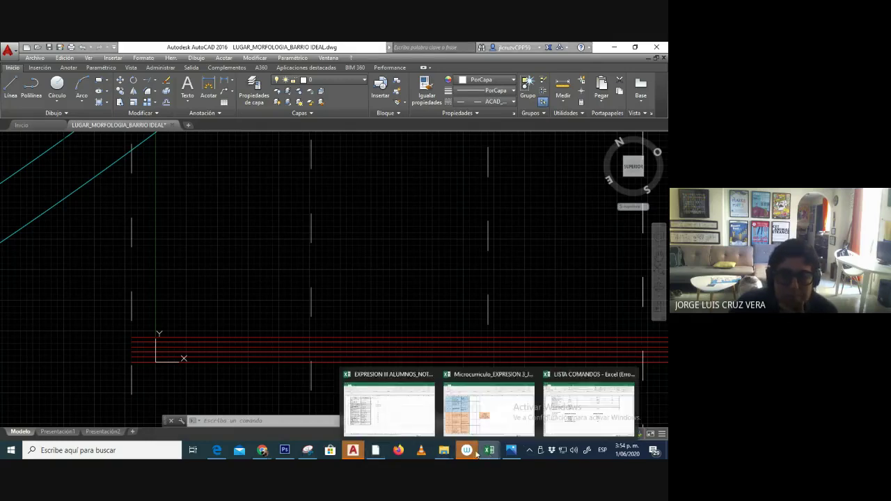
left_click(563, 422)
left_click(93, 340)
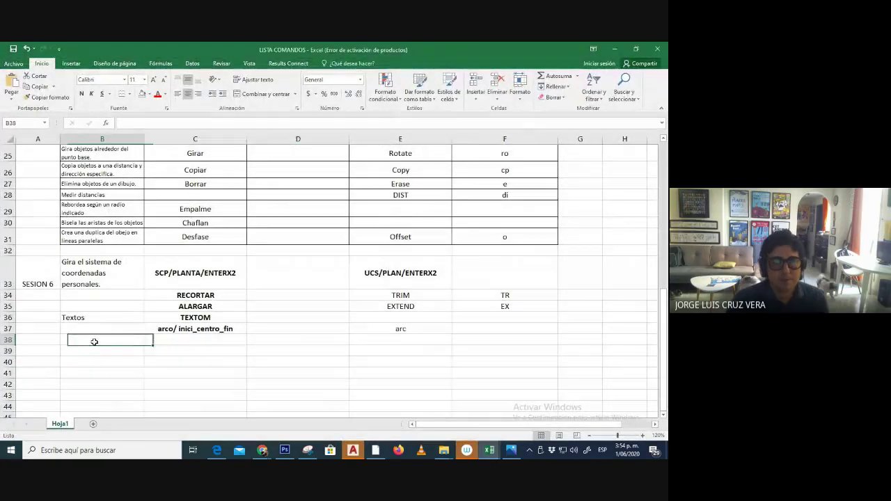
left_click(165, 341)
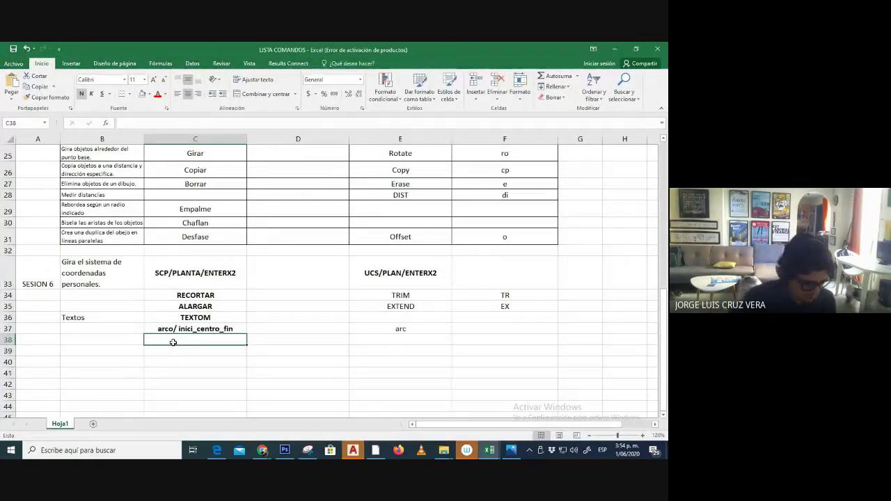
type("GROSOR DE LINEA")
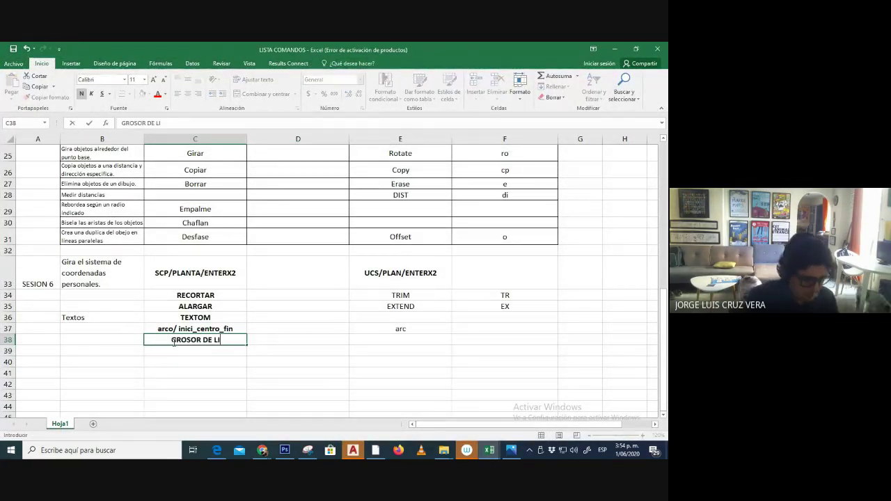
left_click(301, 339)
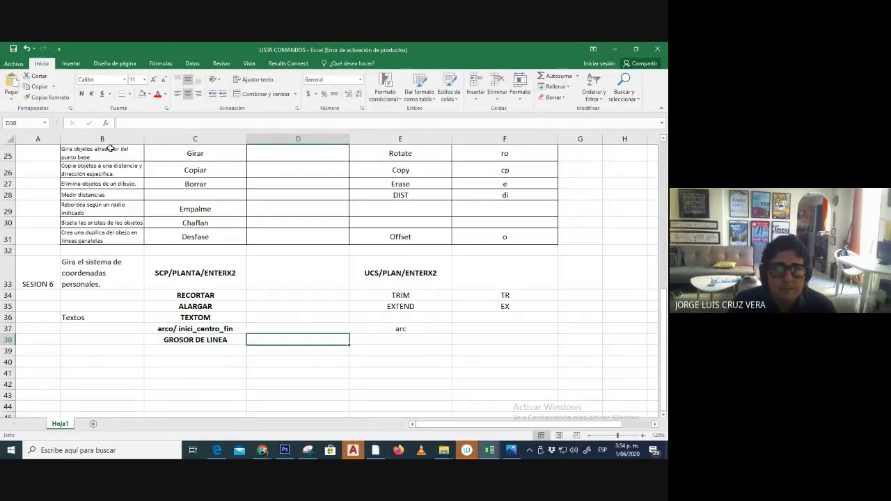
Switch to AutoCAD, hide the Grosor de línea toggle from the status bar and reopen the status bar customization list.
left_click(376, 451)
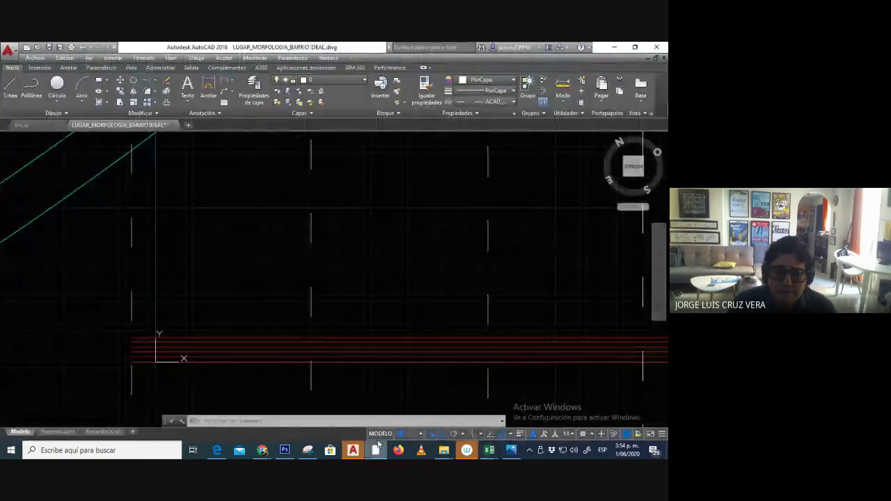
left_click(662, 433)
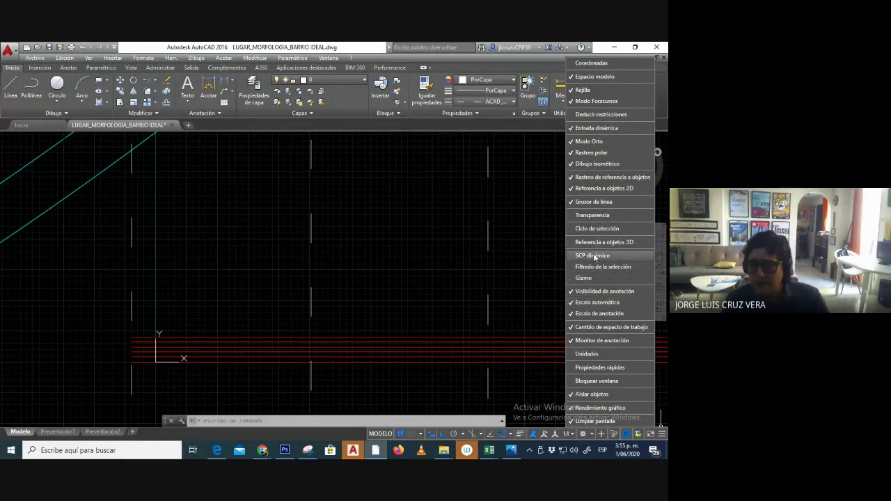
left_click(591, 202)
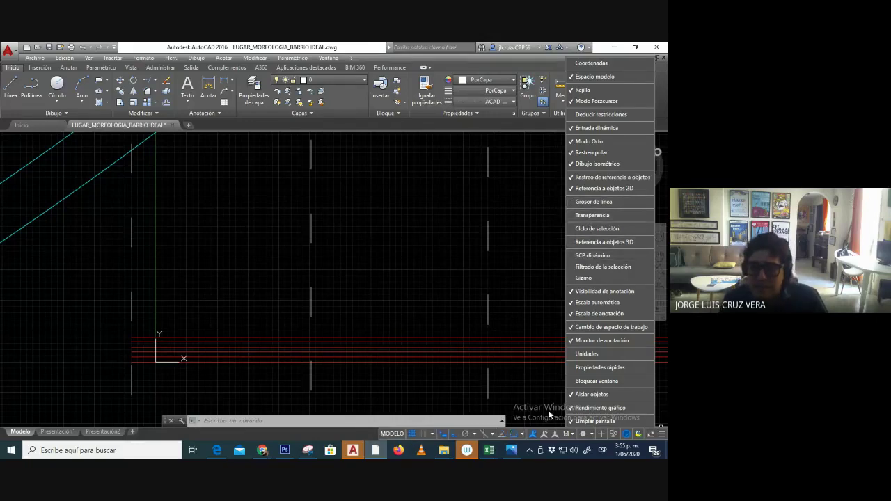
left_click(459, 376)
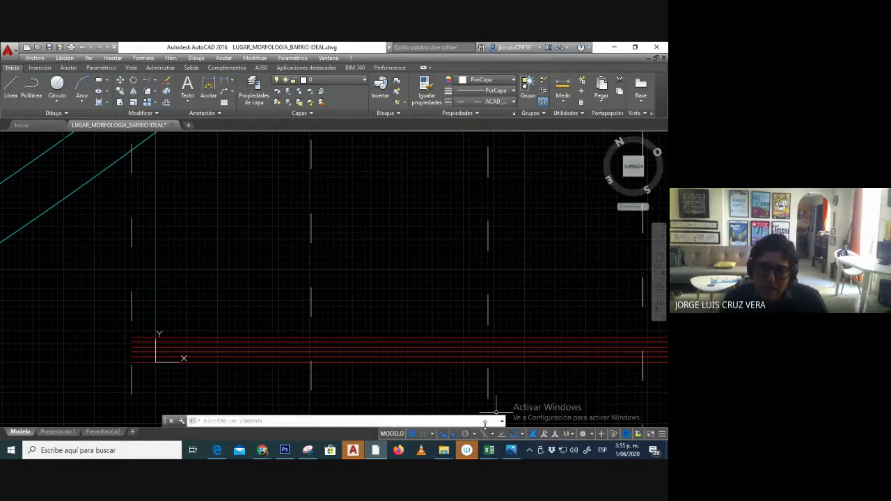
left_click(662, 434)
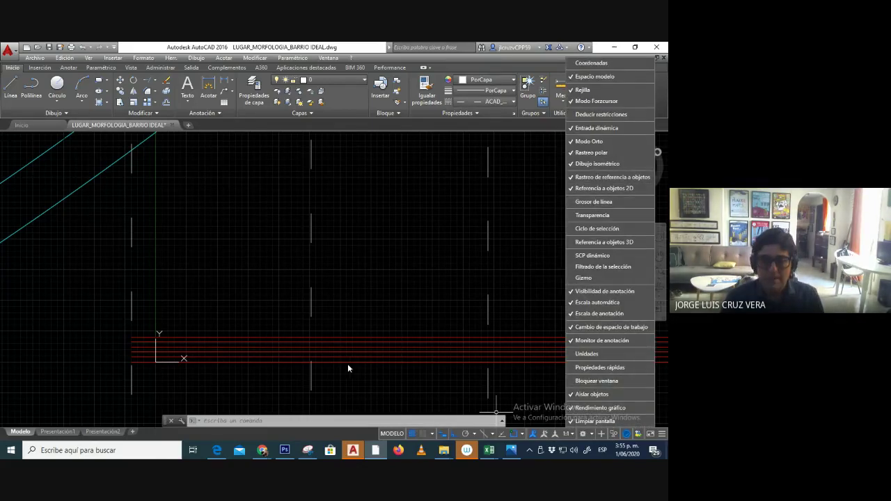
Switch to Photoshop, paste the captured AutoCAD screen as a new layer, and paint a red arrow pointing at the Grosor de línea entry.
left_click(295, 449)
key("ctrl+v")
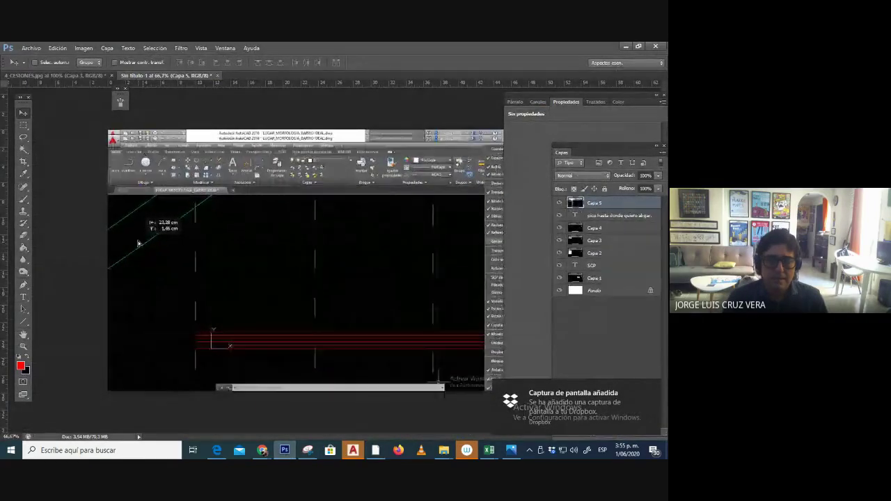
left_click(27, 195)
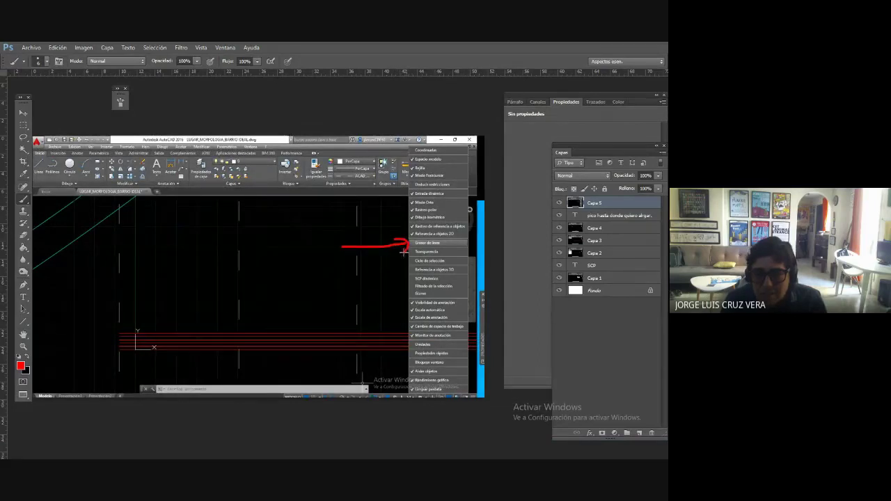
Save the annotated screenshot as a JPEG named "12_GROSOR DE LINEA" in the PANTALLAZOS folder, with high quality 9.
left_click(29, 47)
left_click(42, 167)
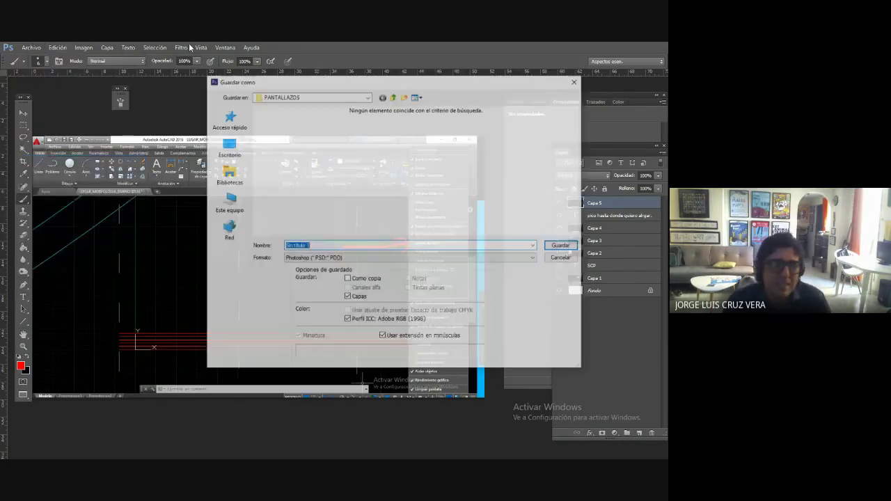
left_click(364, 259)
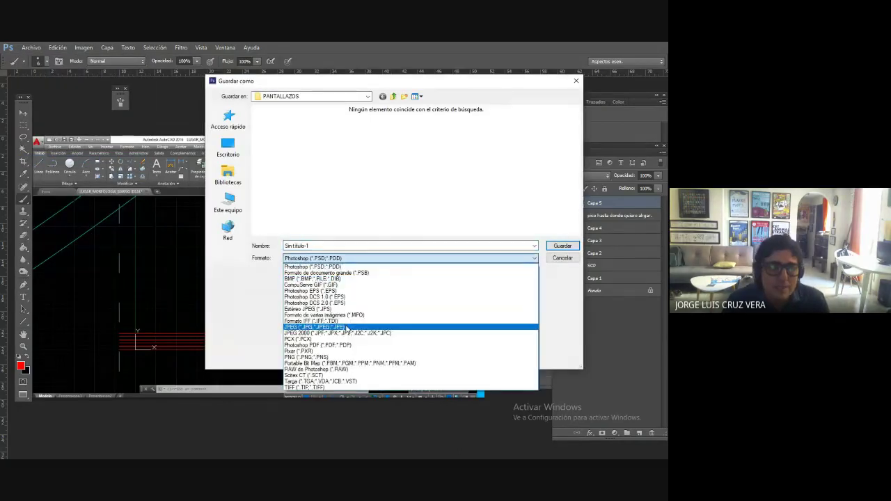
left_click(349, 325)
scroll(506, 222, "down", 1)
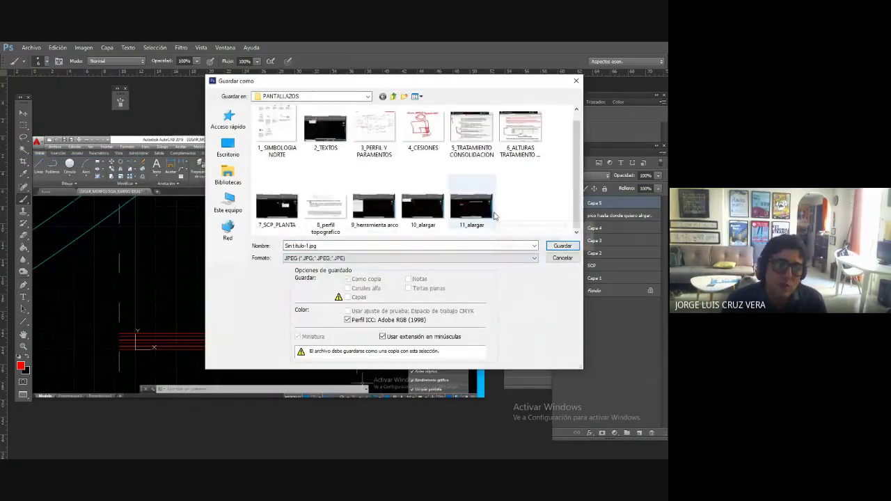
left_click(428, 246)
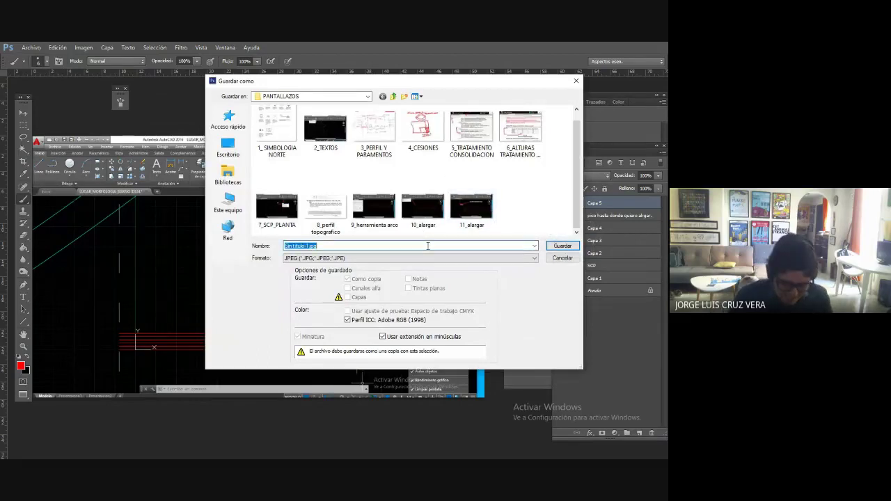
type("12_ESPE")
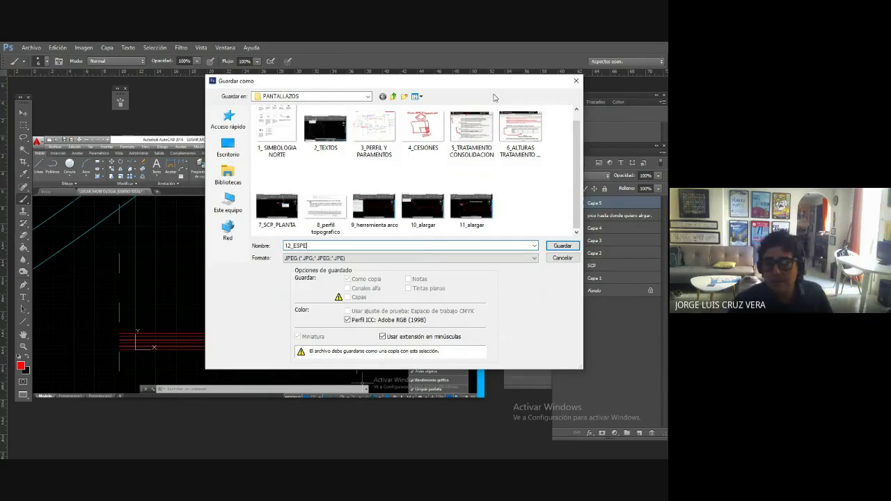
left_click_drag(496, 83, 419, 81)
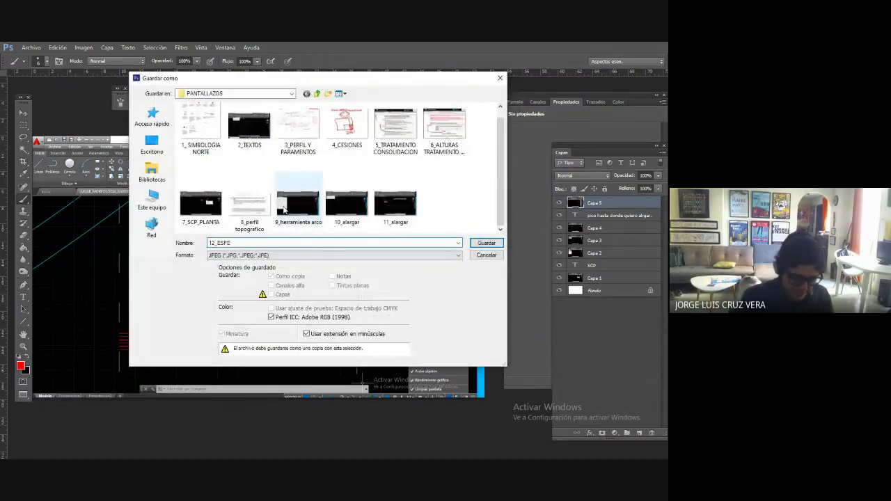
key("BackSpace")
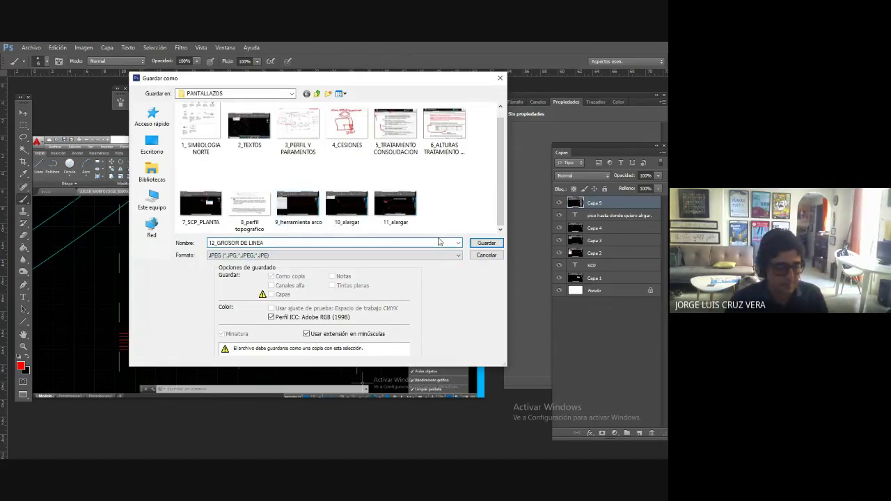
left_click(487, 243)
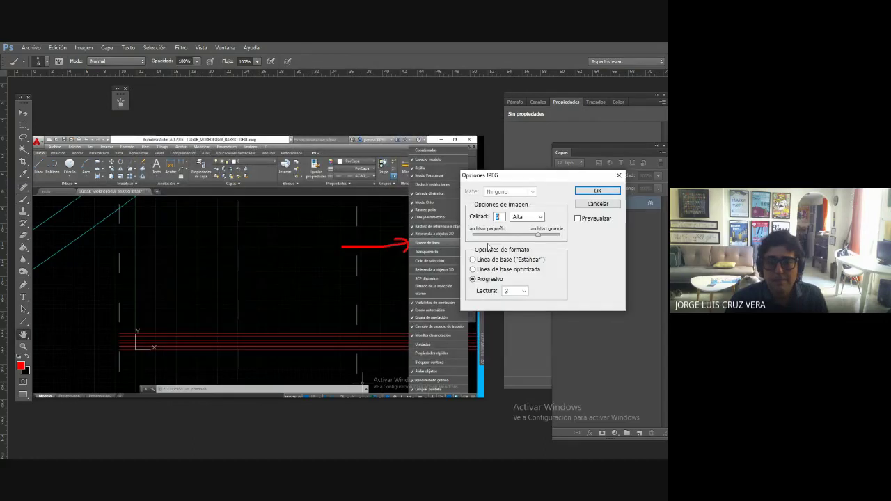
left_click(598, 191)
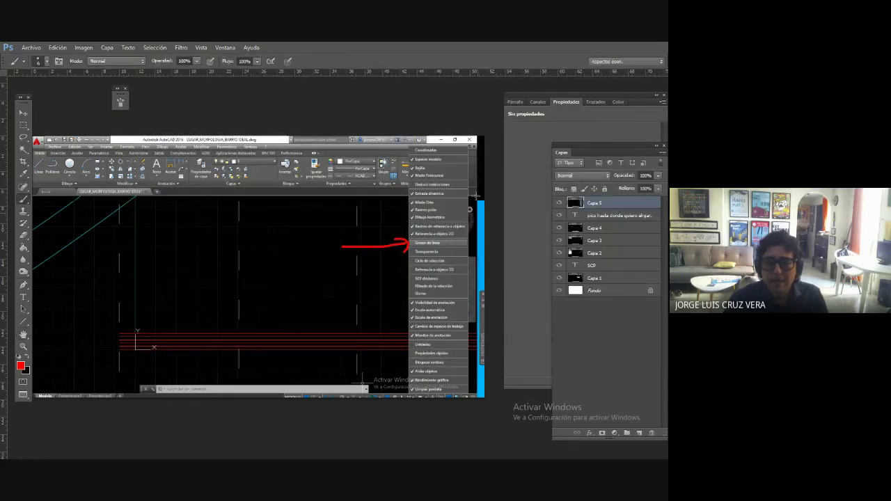
Return to standard screen mode, switch back to AutoCAD, and set the current object colour to index yellow (Amarillo).
key("f")
key("f")
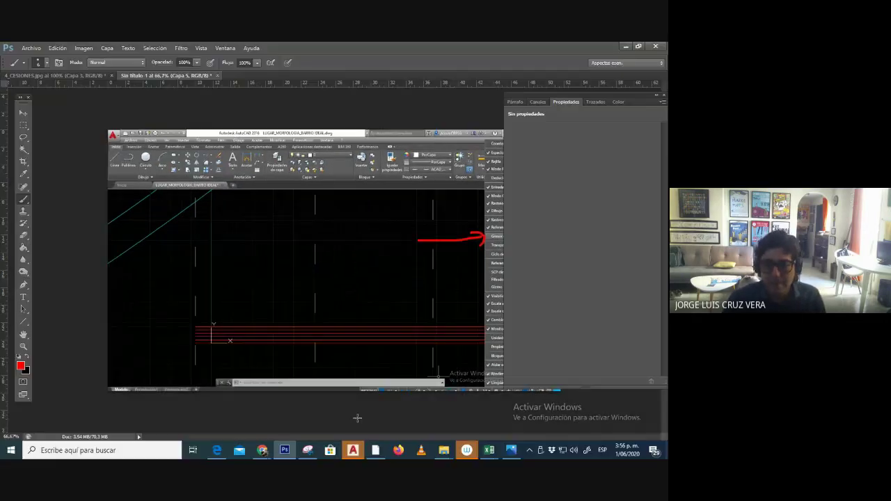
left_click(422, 451)
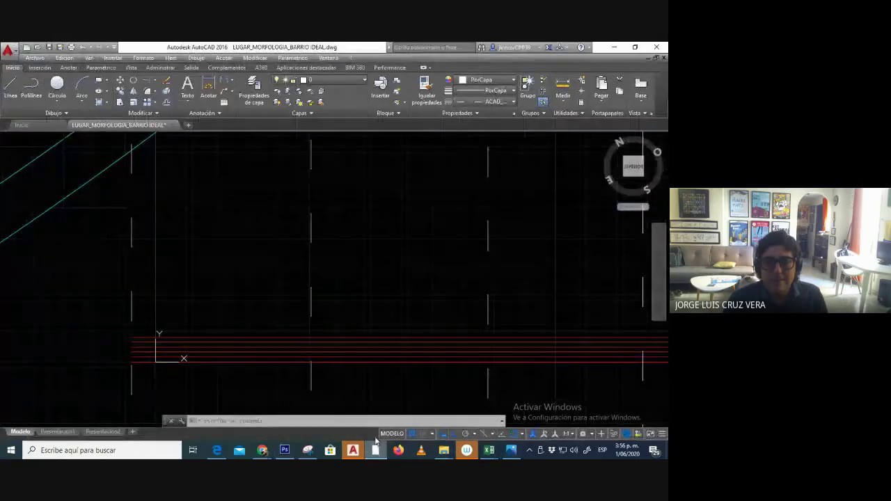
middle_click_drag(308, 302, 288, 299)
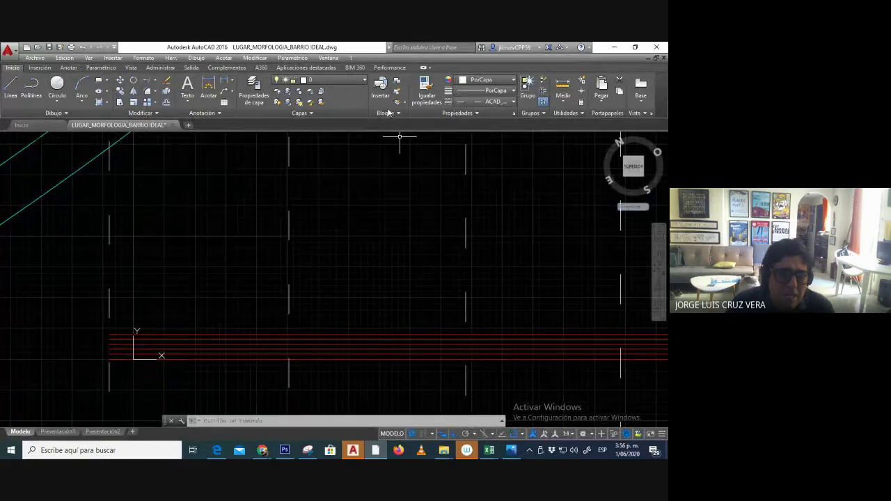
left_click(31, 87)
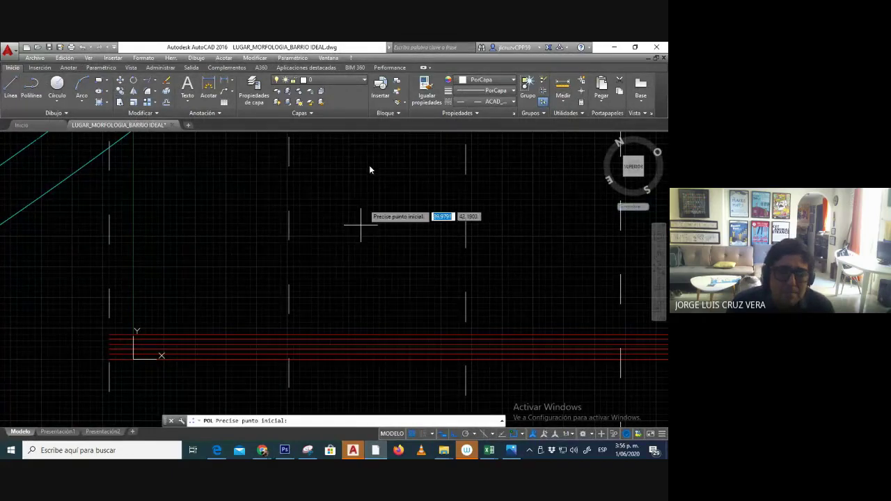
left_click(499, 81)
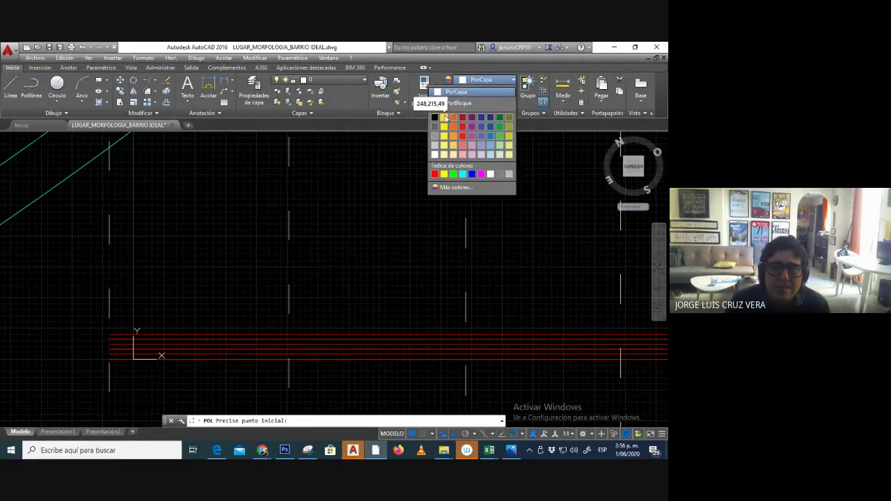
left_click(444, 117)
left_click(496, 80)
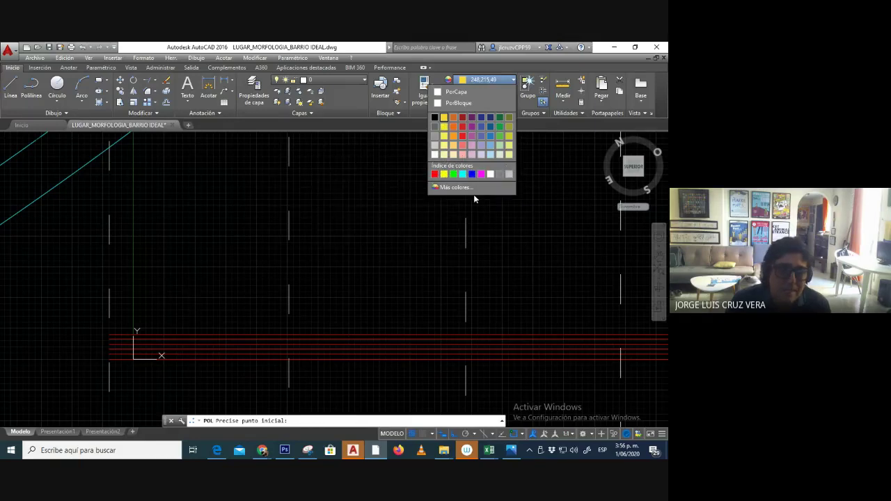
left_click(443, 174)
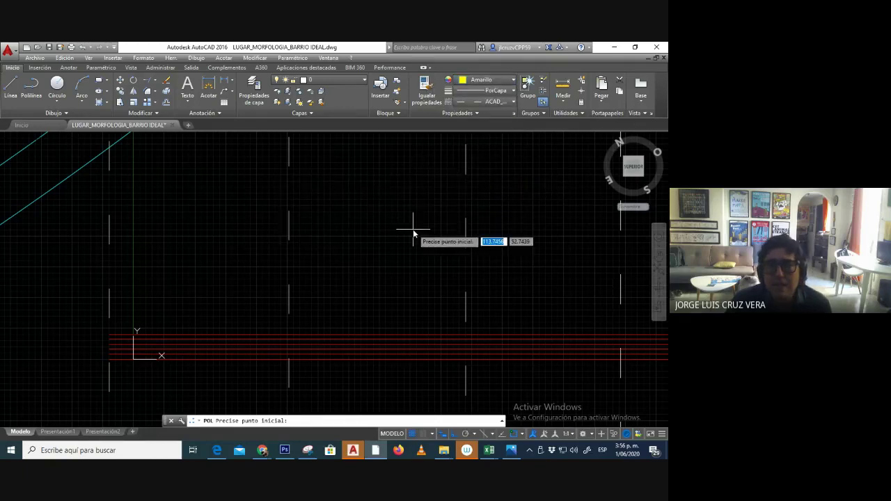
Set the current linetype to Continuous and the current lineweight to 0.50 mm for new objects.
left_click(481, 101)
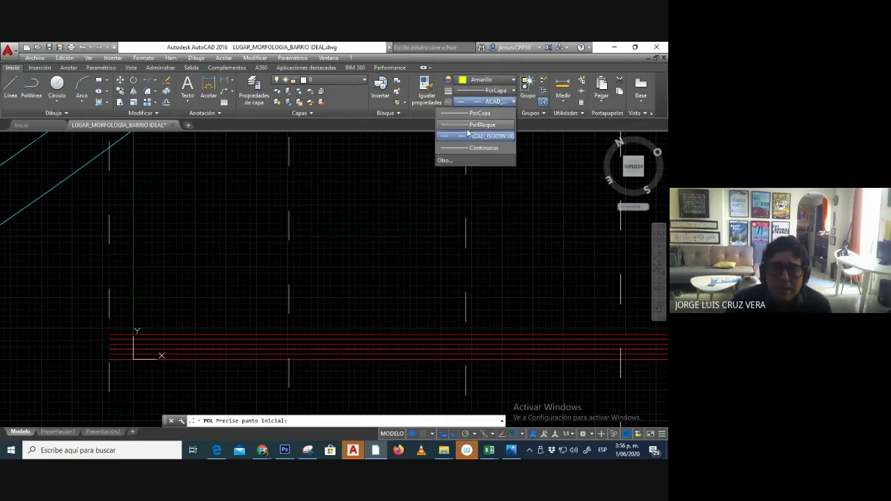
left_click(468, 148)
left_click(491, 82)
left_click(492, 82)
left_click(493, 91)
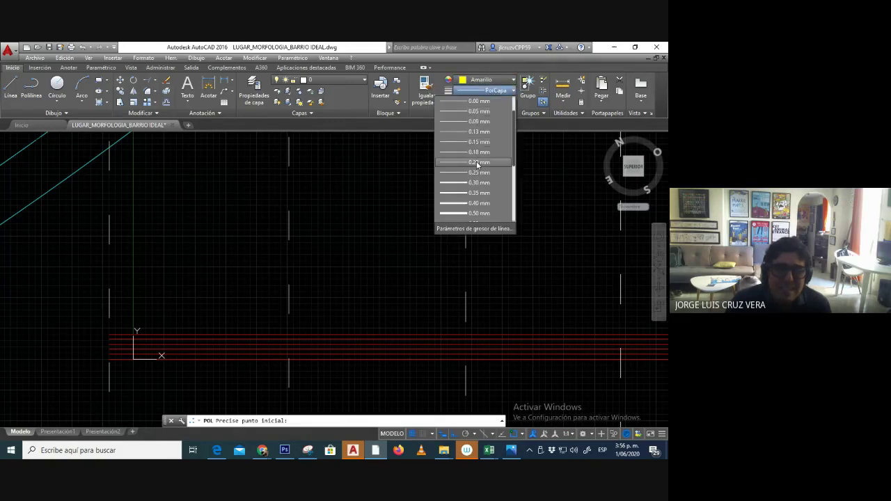
left_click(463, 213)
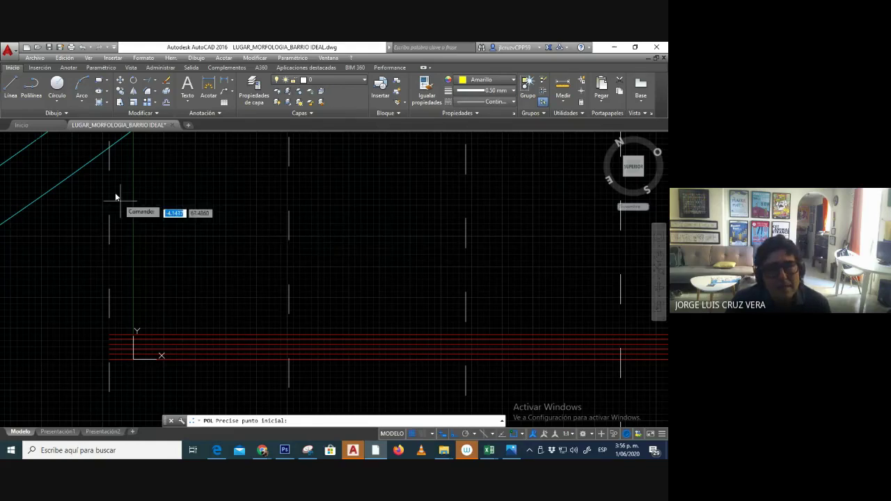
Add the lineweight display option (Grosor de línea) to the drawing aids shown in the status bar.
left_click(32, 102)
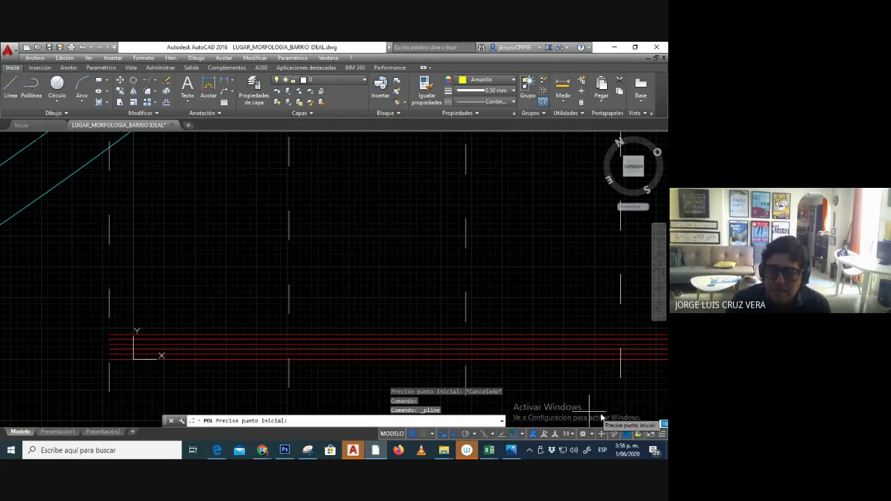
left_click(663, 435)
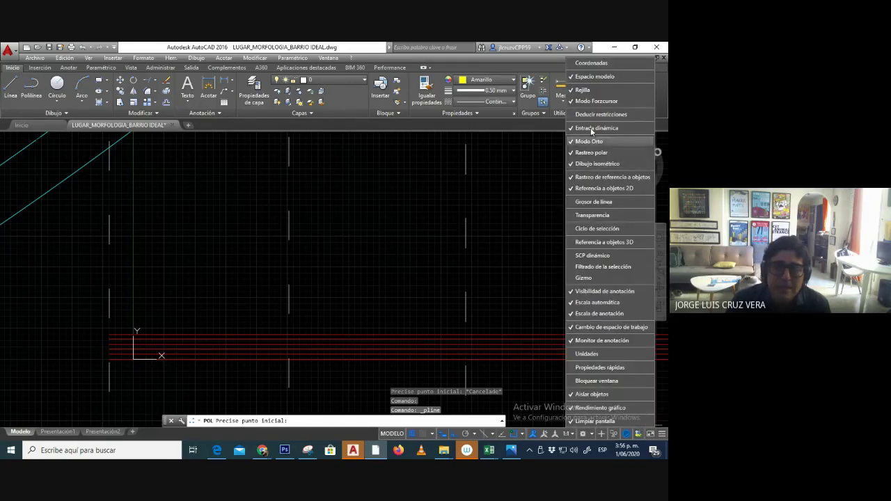
left_click(603, 201)
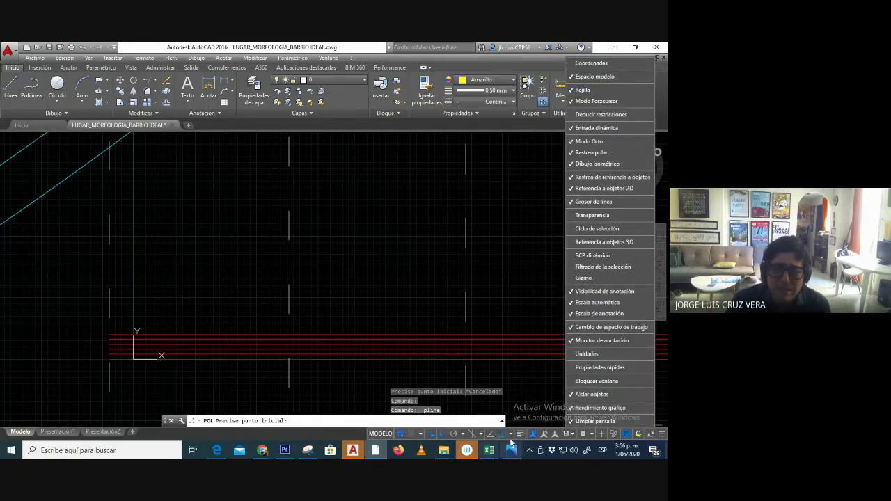
scroll(166, 318, "down", 8)
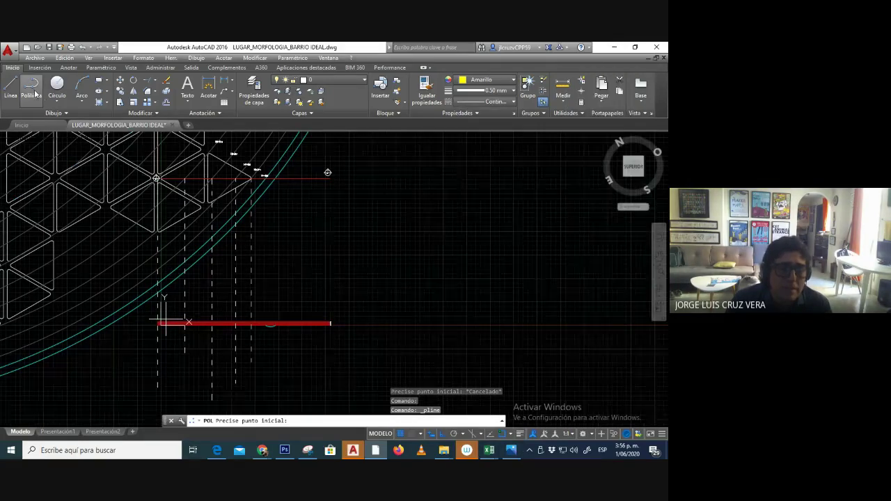
scroll(166, 326, "up", 5)
scroll(165, 325, "up", 6)
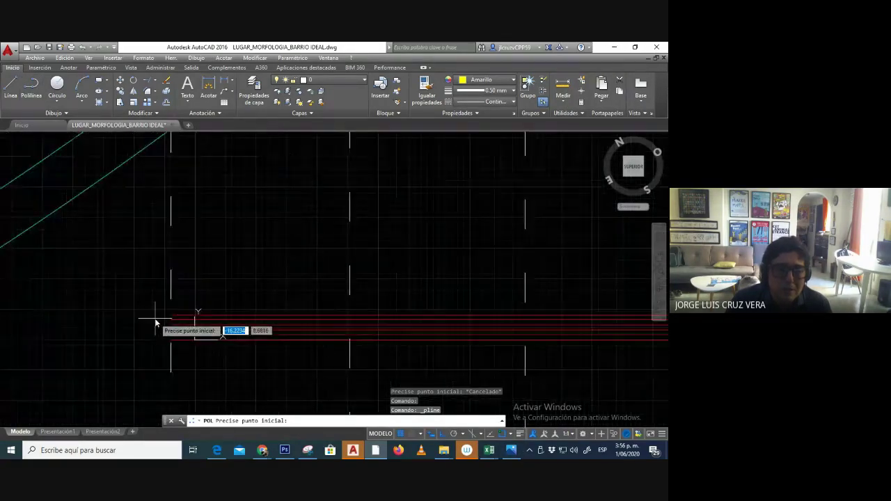
left_click(221, 312)
scroll(135, 294, "down", 4)
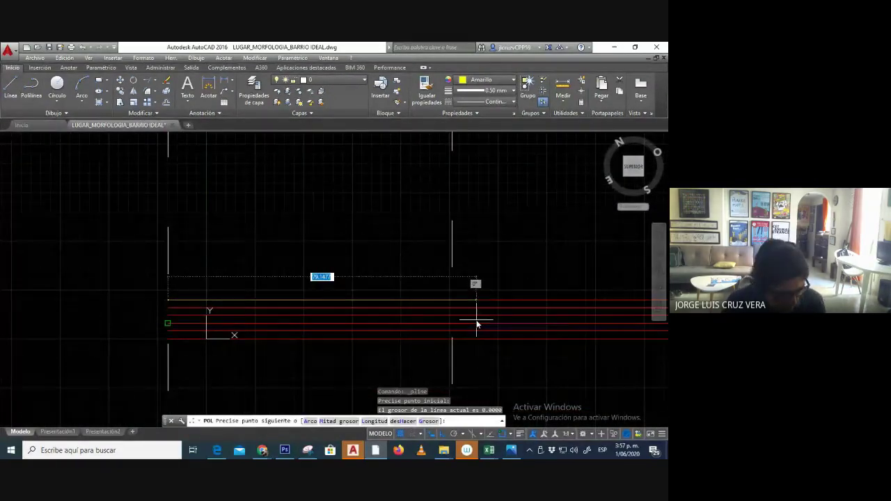
key("Escape")
Change the linetype of the five dashed vertical projection lines crossing the red level lines to Continuous.
scroll(338, 306, "down", 5)
left_click(488, 282)
left_click(280, 294)
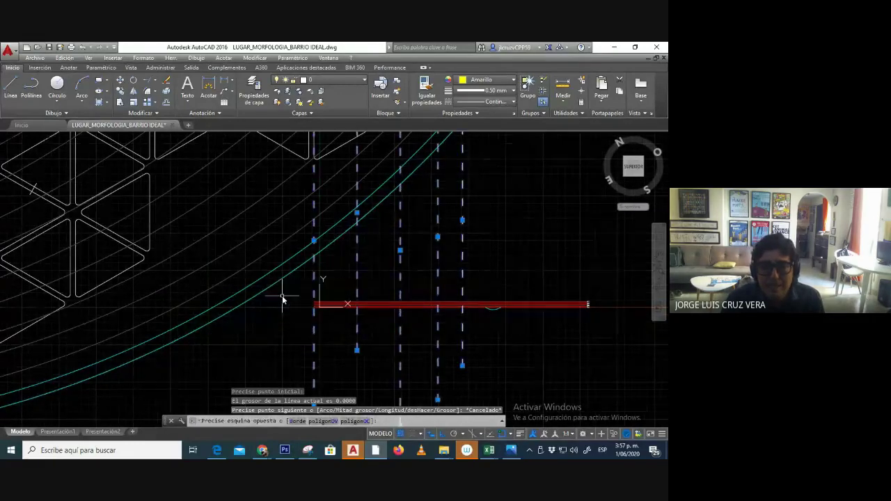
left_click(487, 102)
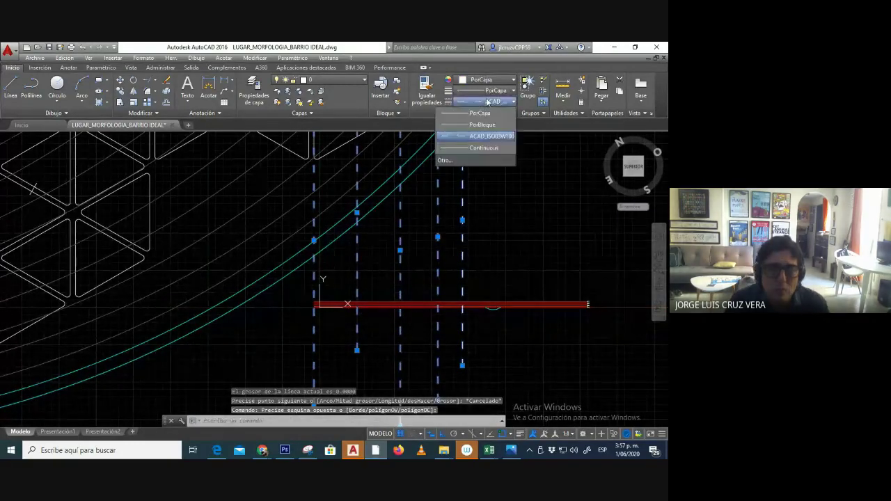
left_click(473, 148)
key("Escape")
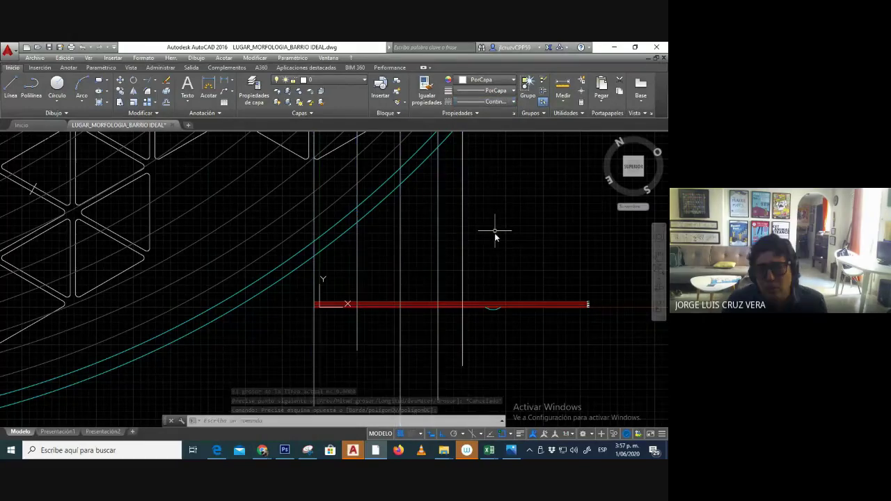
Start the terrain profile polyline where the first vertical line meets the uppermost level line, and run it with ortho off to the second vertical on the second level line.
left_click(30, 85)
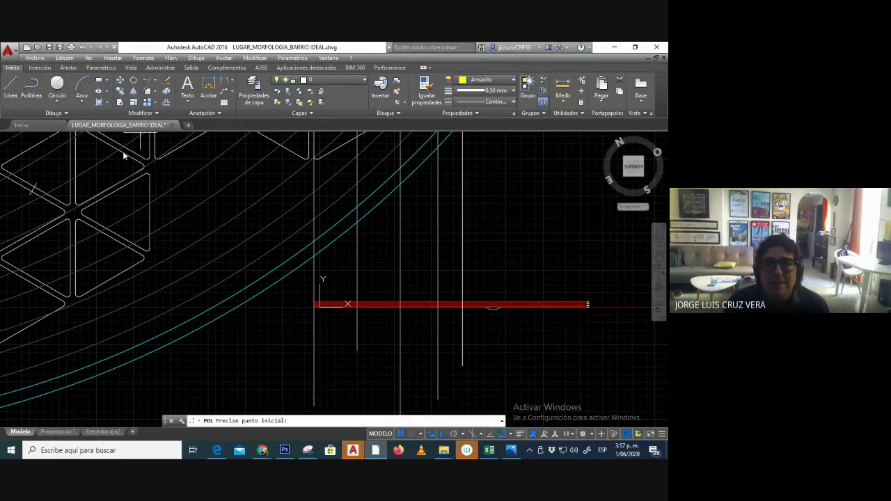
scroll(319, 309, "up", 3)
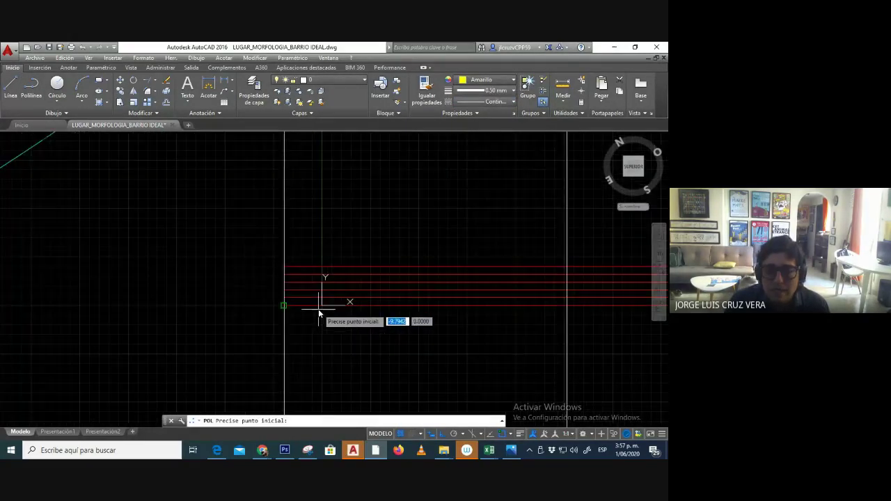
middle_click_drag(303, 302, 199, 318)
scroll(185, 298, "up", 2)
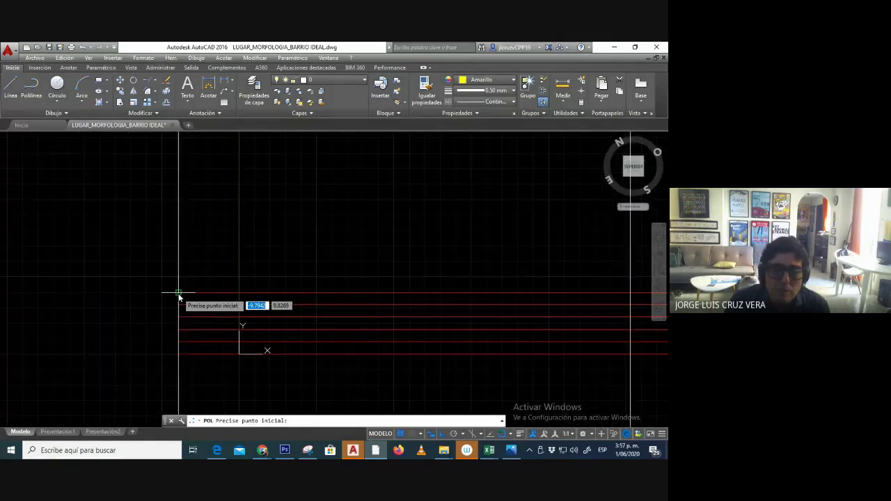
left_click(179, 293)
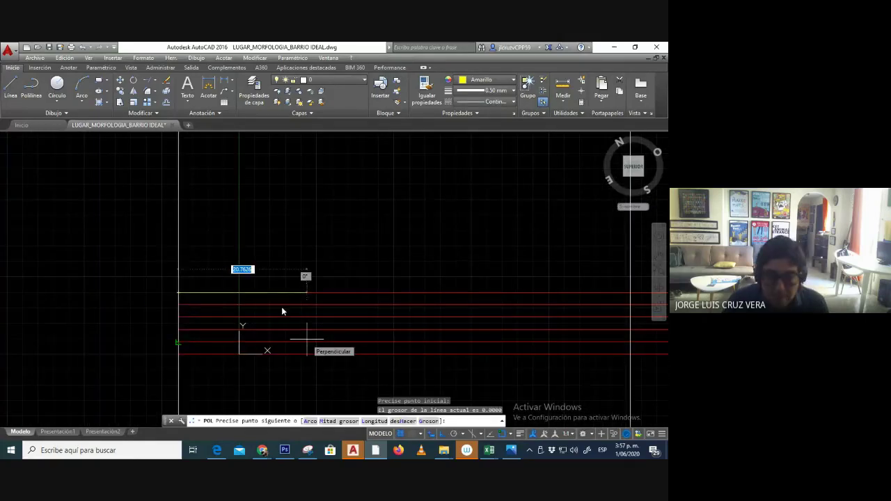
scroll(281, 308, "down", 2)
key("F8")
scroll(527, 299, "up", 8)
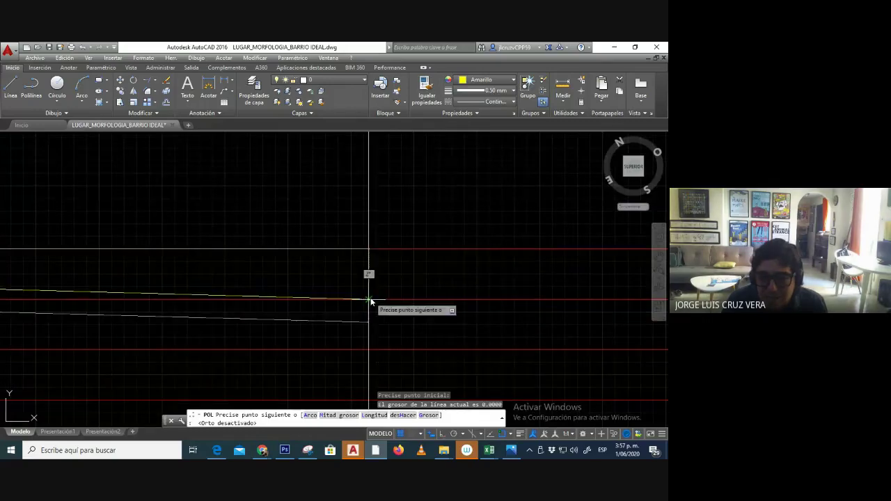
left_click(368, 289)
scroll(334, 287, "down", 3)
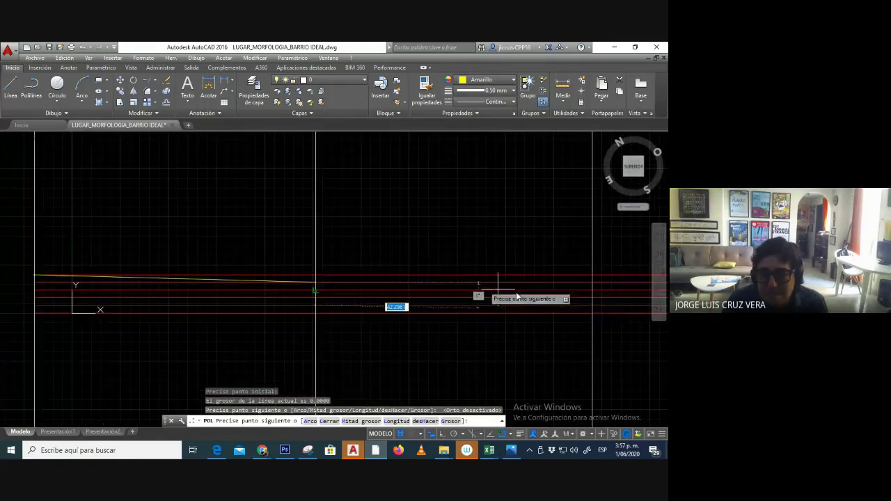
Continue the profile polyline through the third, fourth and fifth vertical projection lines, dropping one level line at each.
scroll(599, 286, "up", 6)
left_click(603, 278)
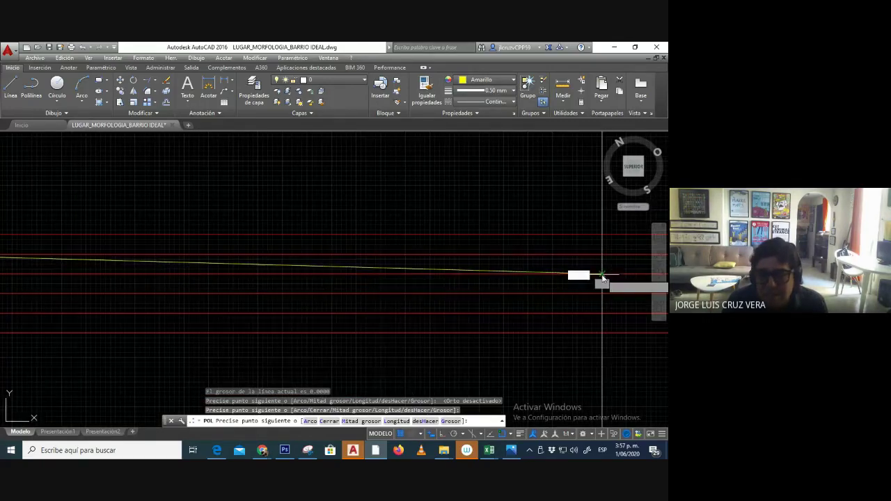
scroll(302, 265, "down", 5)
scroll(547, 280, "up", 4)
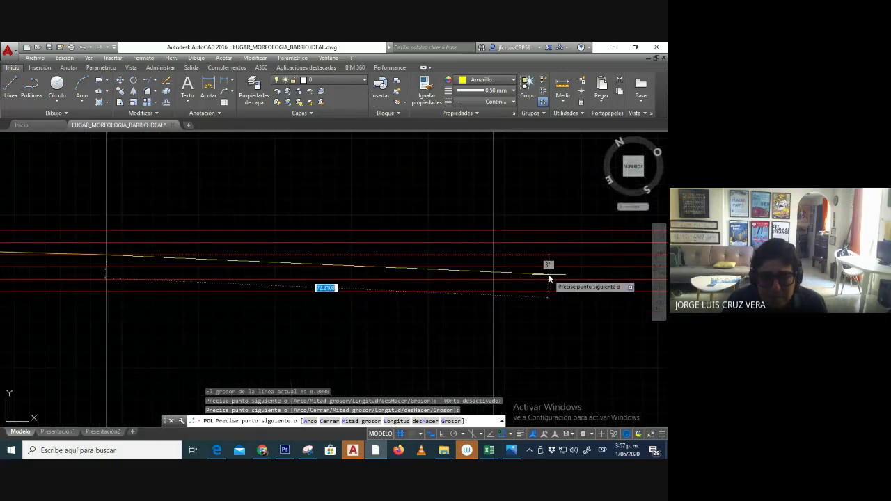
left_click(494, 268)
scroll(279, 301, "down", 4)
scroll(348, 289, "up", 4)
scroll(351, 288, "up", 3)
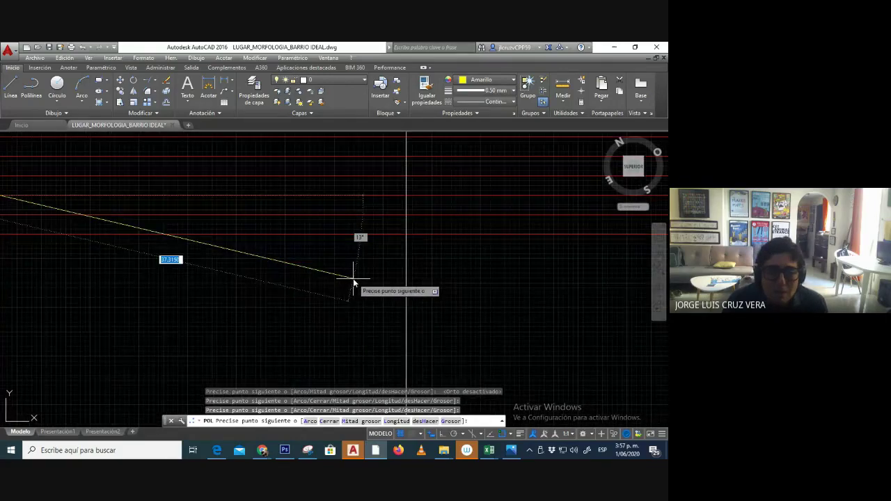
scroll(354, 278, "down", 2)
left_click(385, 241)
End the profile polyline at the near endpoint of the cyan arc on the lowest level line.
scroll(377, 285, "down", 4)
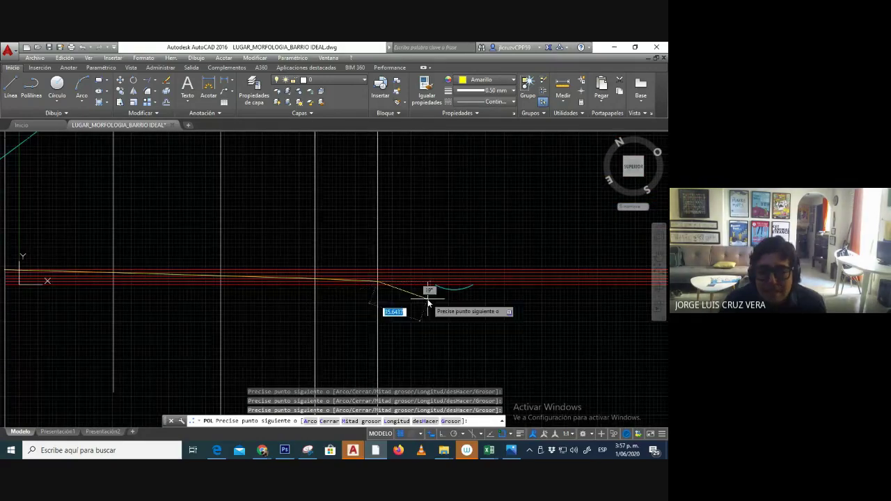
scroll(441, 293, "up", 4)
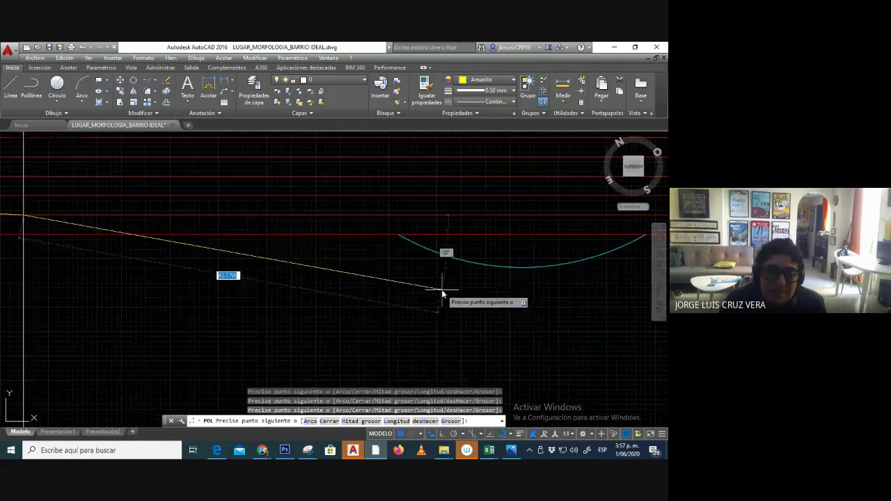
left_click(399, 236)
scroll(398, 237, "down", 3)
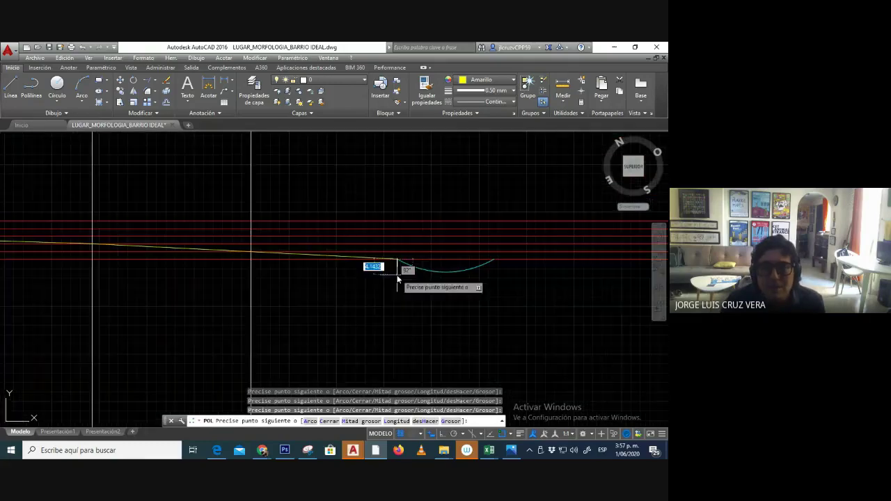
key("Escape")
mouse_move(396, 276)
middle_mouse_down()
mouse_move(410, 300)
mouse_move(315, 305)
middle_mouse_up()
scroll(410, 300, "down", 2)
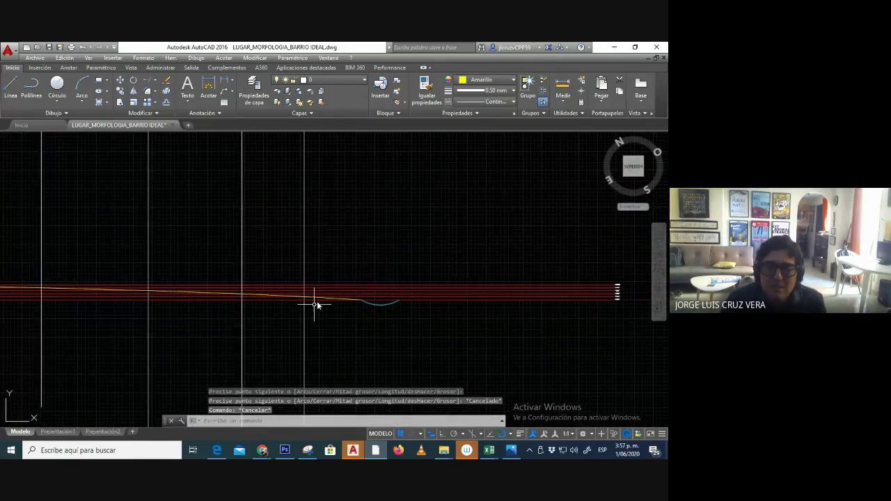
Change the colour of all the red horizontal level lines to grey 99,100,102 and clear the selection.
left_click(463, 295)
left_click(453, 272)
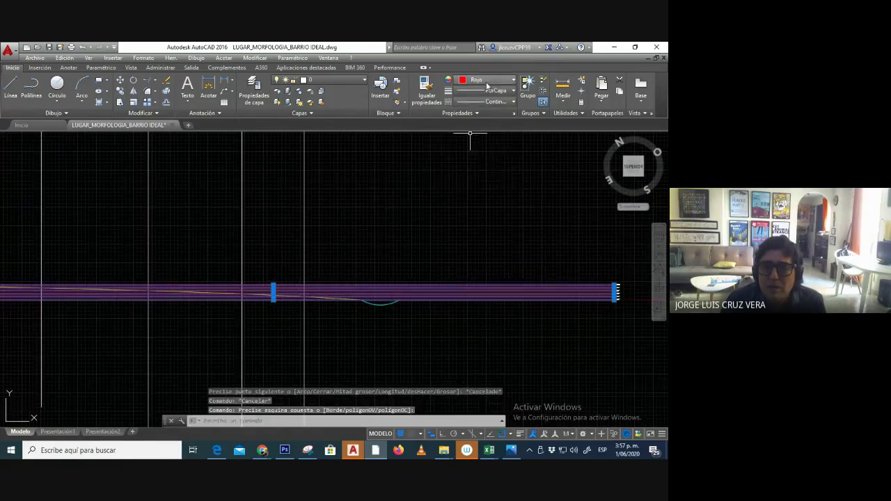
left_click(487, 81)
left_click(445, 136)
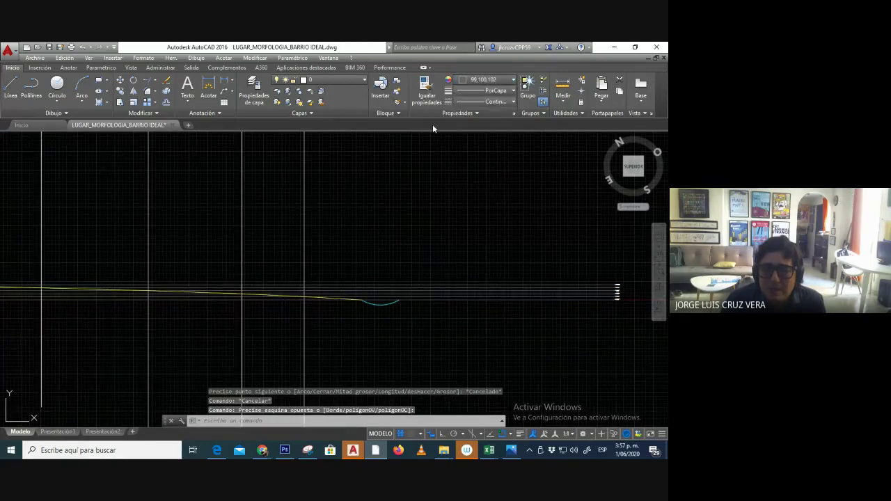
middle_click_drag(330, 260, 409, 240)
key("Escape")
key("Escape")
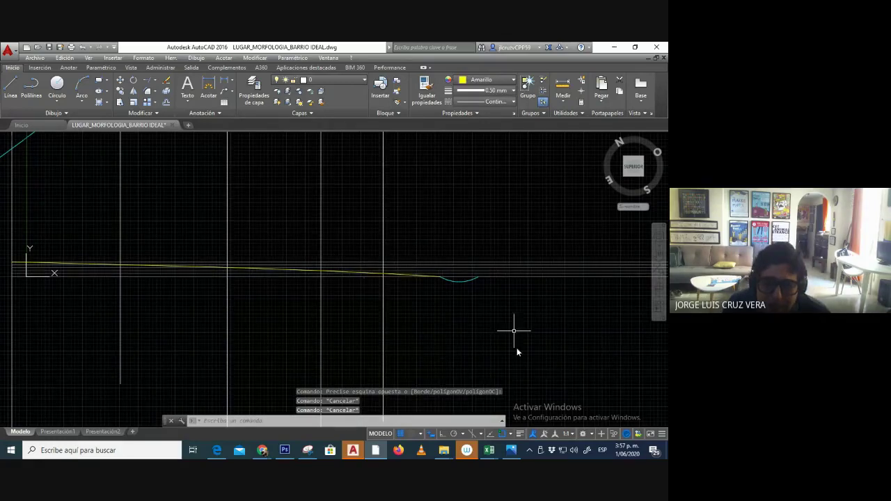
Turn on the lineweight display, then toggle it off and on again to compare the terrain profile's thickness.
left_click(520, 434)
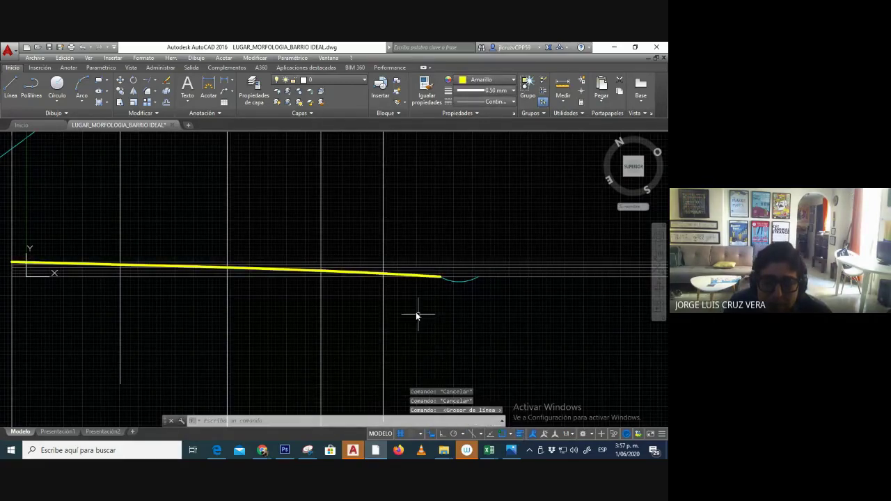
middle_click_drag(155, 286, 323, 314)
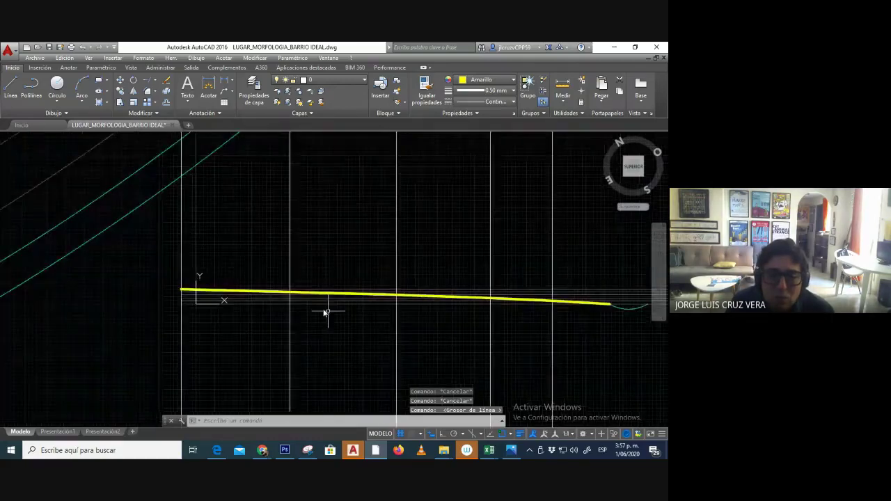
scroll(326, 315, "down", 4)
scroll(449, 313, "up", 2)
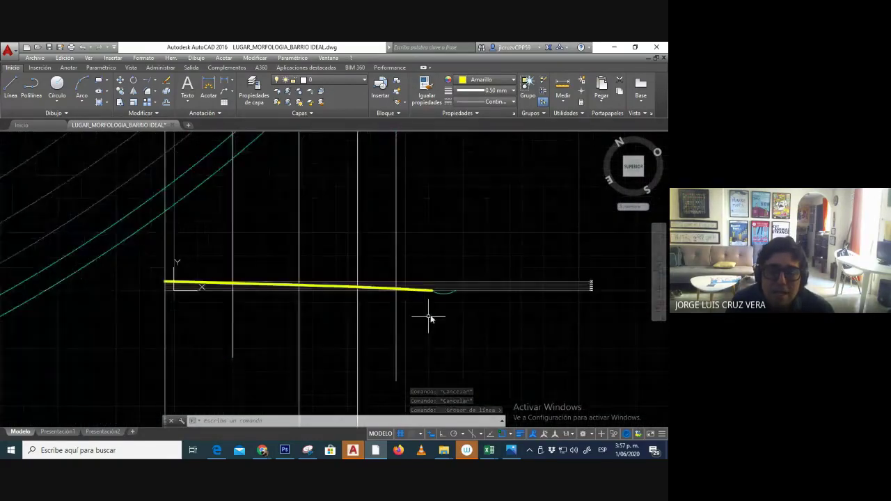
scroll(334, 305, "down", 4)
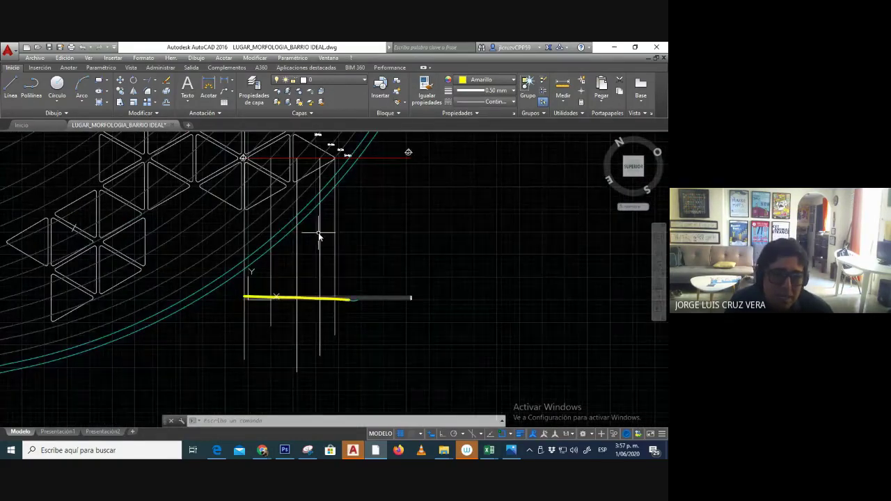
scroll(327, 327, "up", 4)
middle_click_drag(338, 342, 434, 234)
scroll(334, 301, "up", 2)
scroll(334, 301, "up", 2)
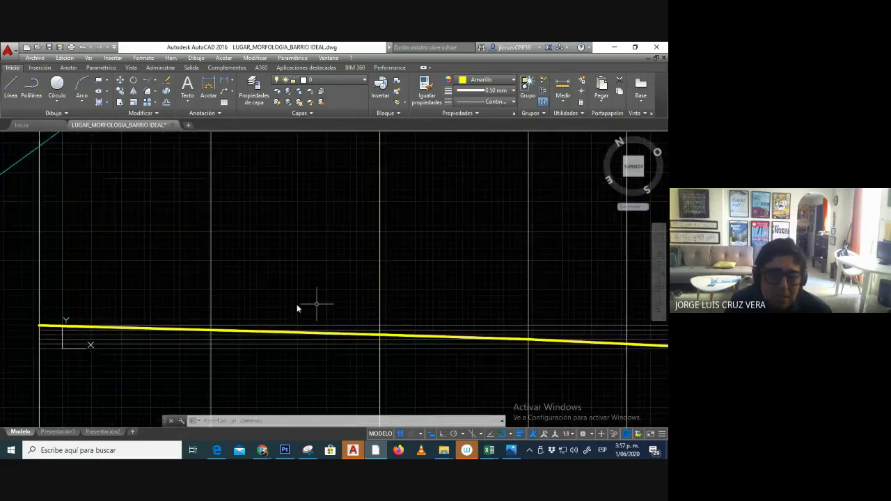
left_click(520, 434)
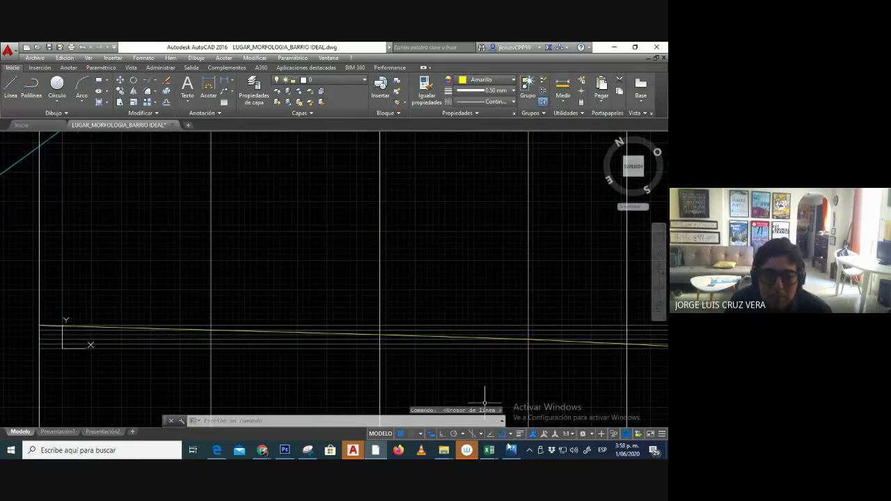
left_click(520, 434)
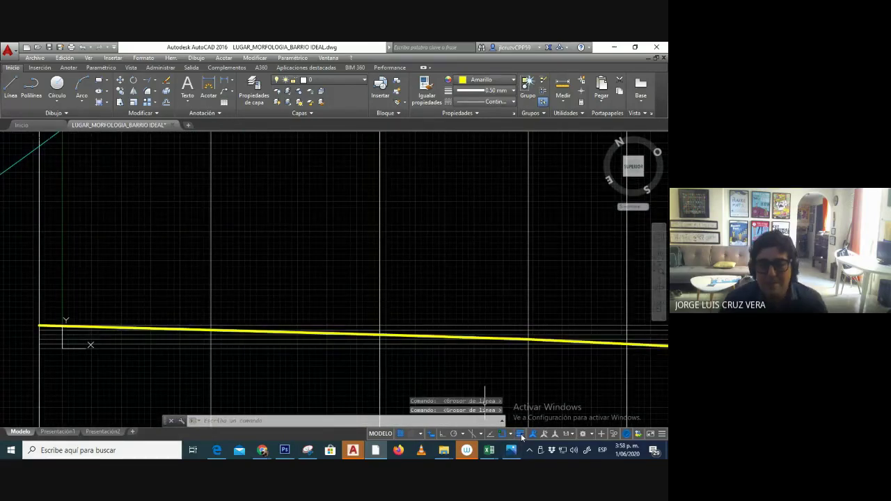
Capture the screen with the whole yellow profile in view, switch to Photoshop, paste the capture and align it with the canvas.
middle_click_drag(467, 382, 356, 335)
scroll(398, 330, "down", 2)
key("Escape")
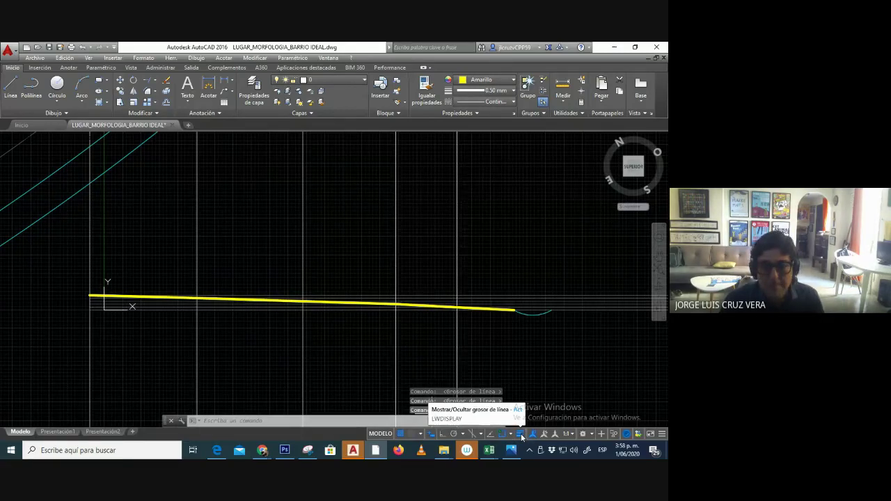
key("Print")
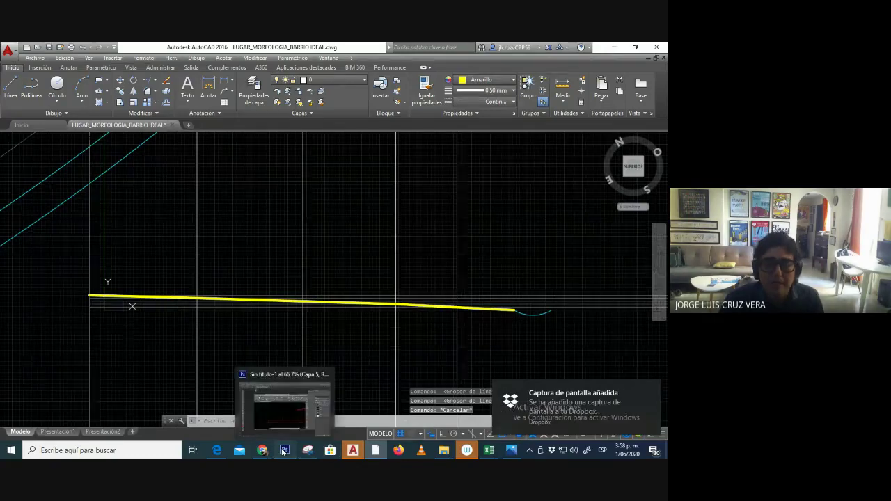
left_click(283, 451)
key("ctrl+v")
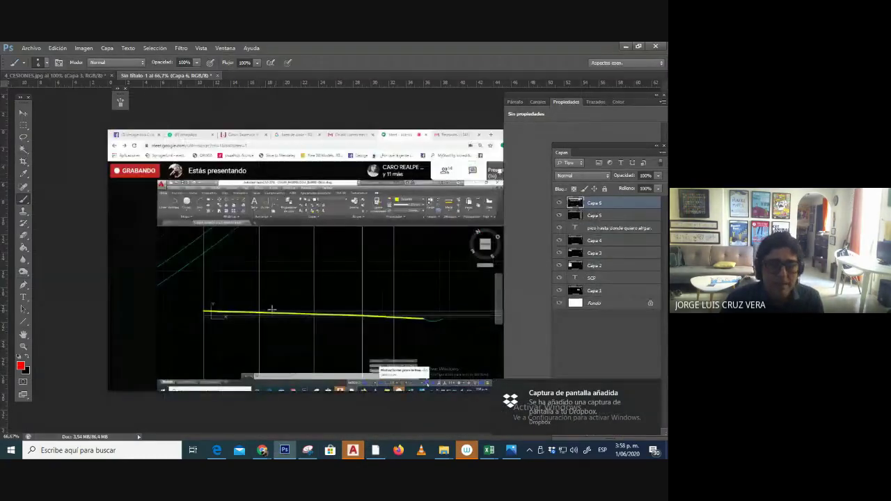
left_click(24, 114)
left_click_drag(257, 231, 119, 233)
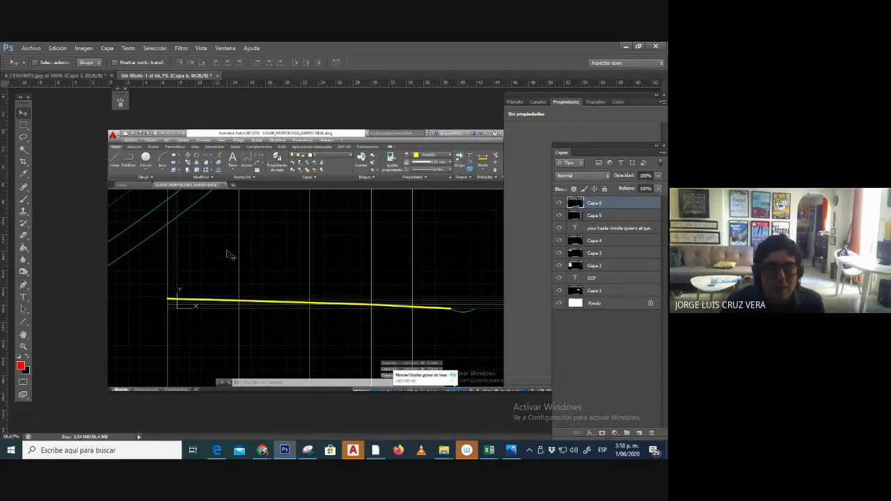
Paint a red arrow to the lineweight toggle in the pasted capture and place the label GROSOR DE LINEA beside it.
left_click(23, 200)
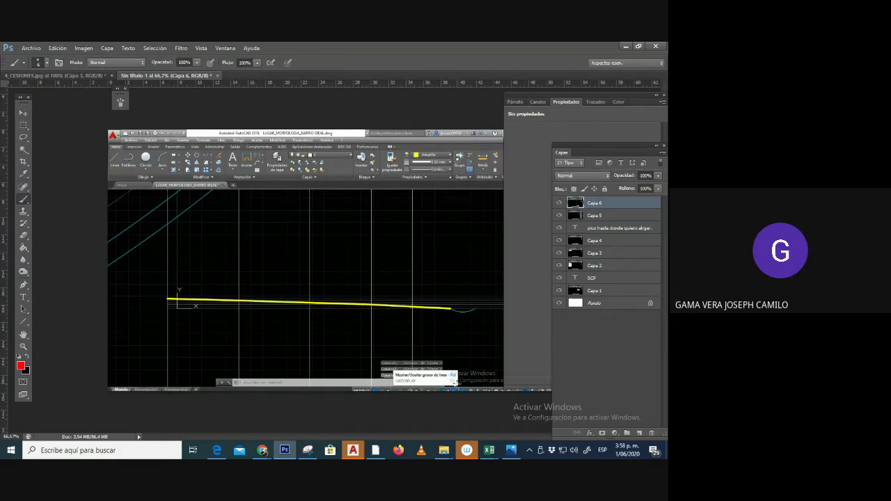
left_click_drag(456, 373, 453, 391)
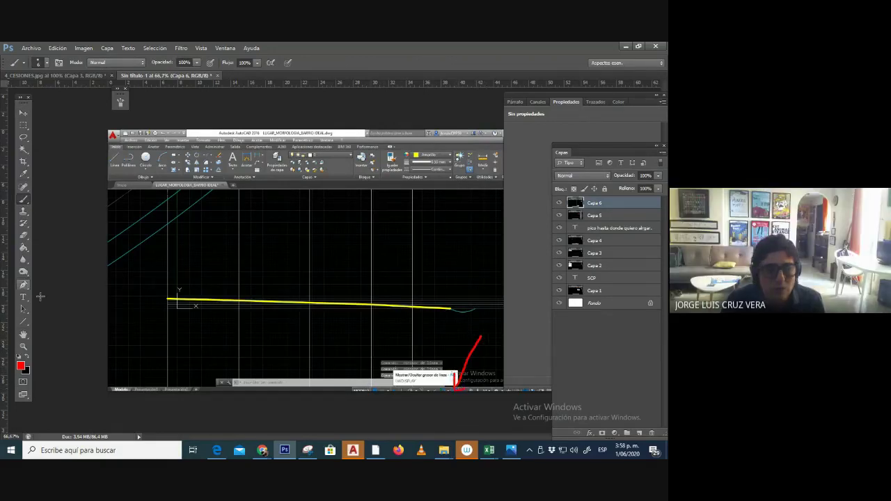
left_click(23, 297)
left_click(445, 321)
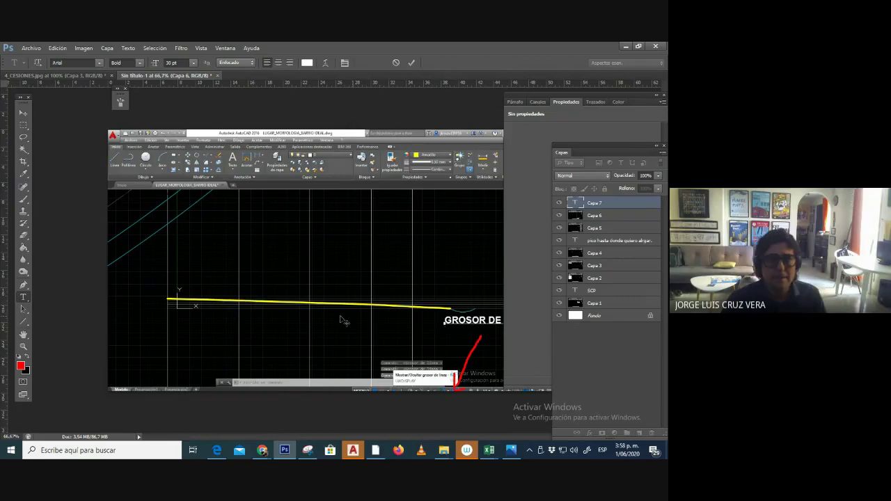
left_click(22, 112)
left_click_drag(496, 321, 439, 334)
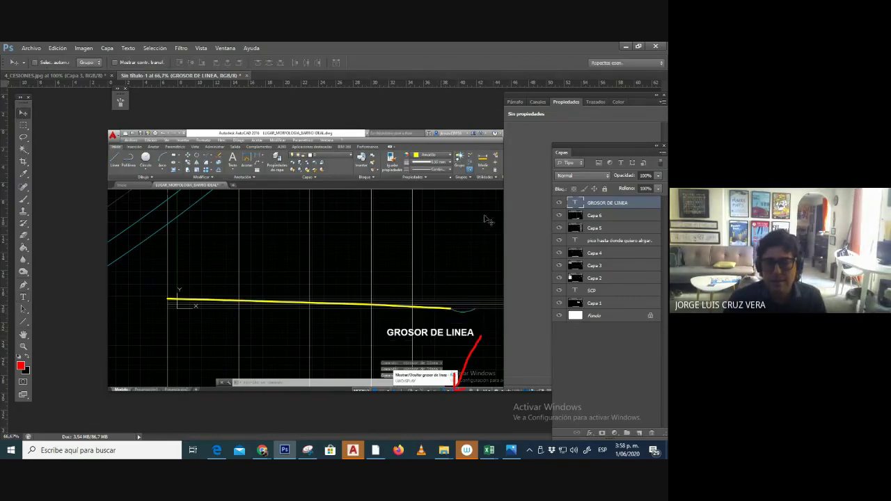
Save the annotated capture as a JPEG named 13_GROSOR DE LINEA in the PANTALLAZOS folder with quality 9.
left_click(30, 48)
left_click(71, 161)
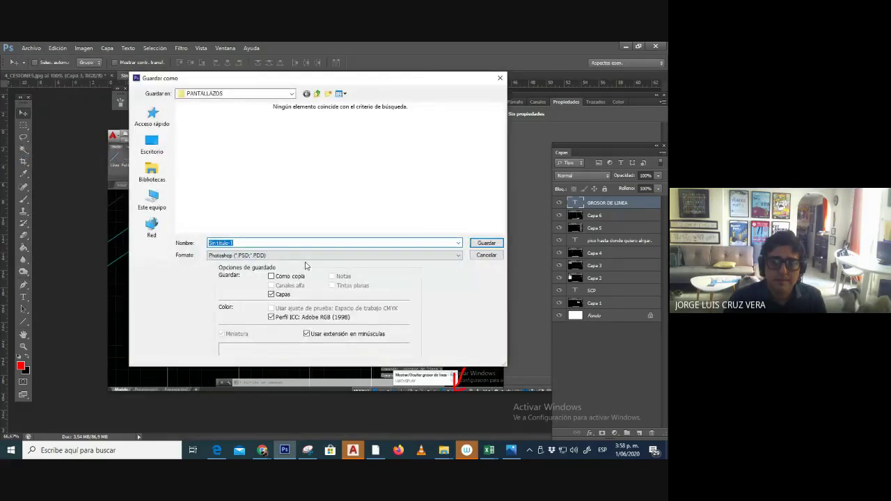
left_click(328, 256)
left_click(335, 324)
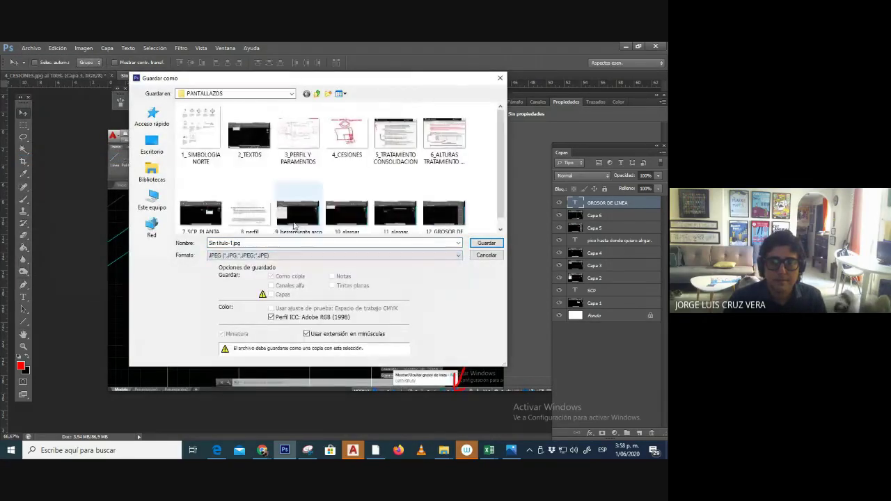
left_click(275, 242)
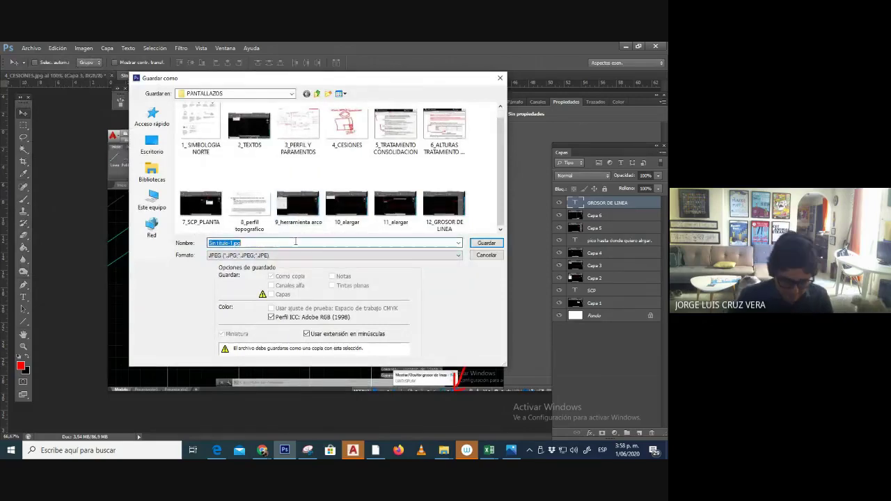
type("13_GROSOR DE LINEA")
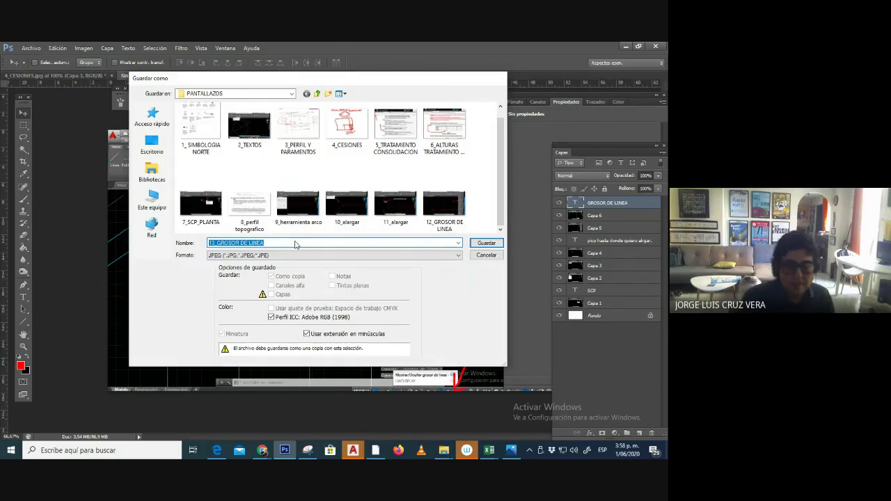
key("Return")
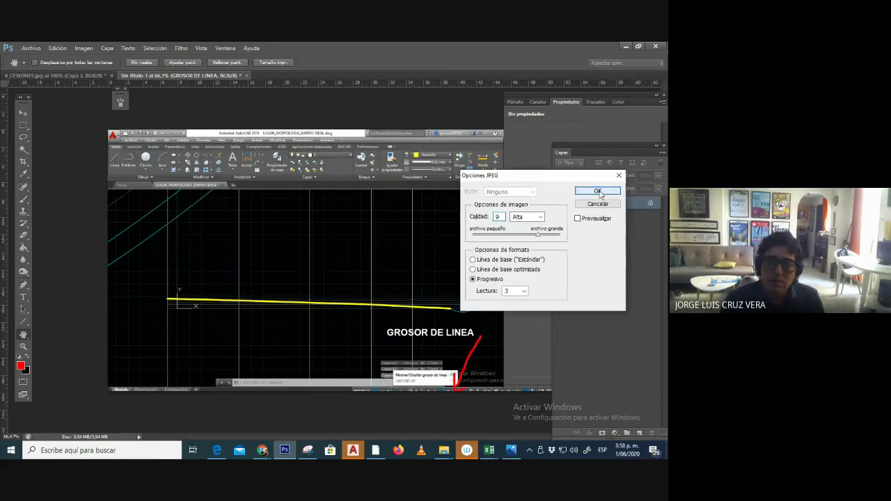
left_click(598, 192)
Switch to AutoCAD and toggle the lineweight display several times to compare the profile's thickness, leaving it off.
left_click(353, 450)
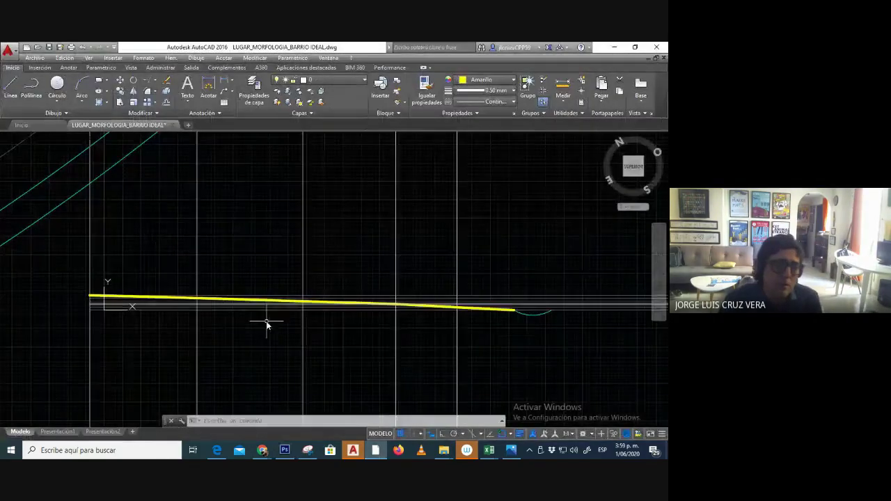
left_click(518, 434)
left_click(519, 434)
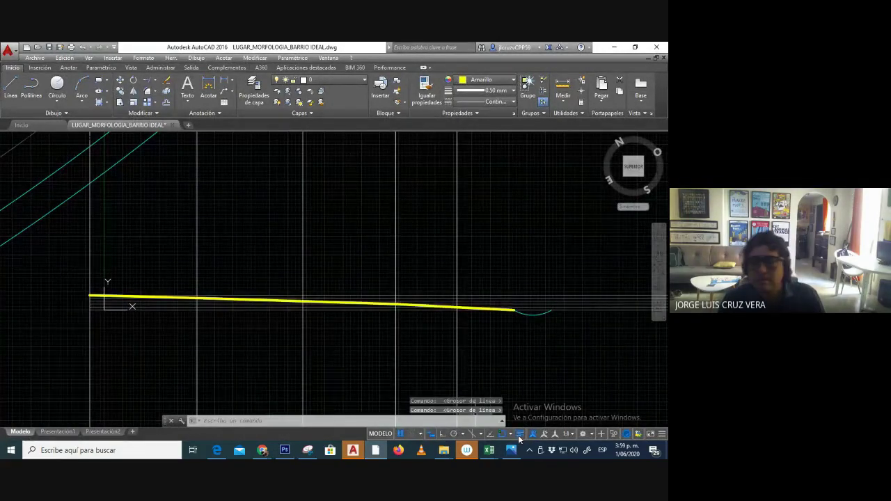
left_click(519, 434)
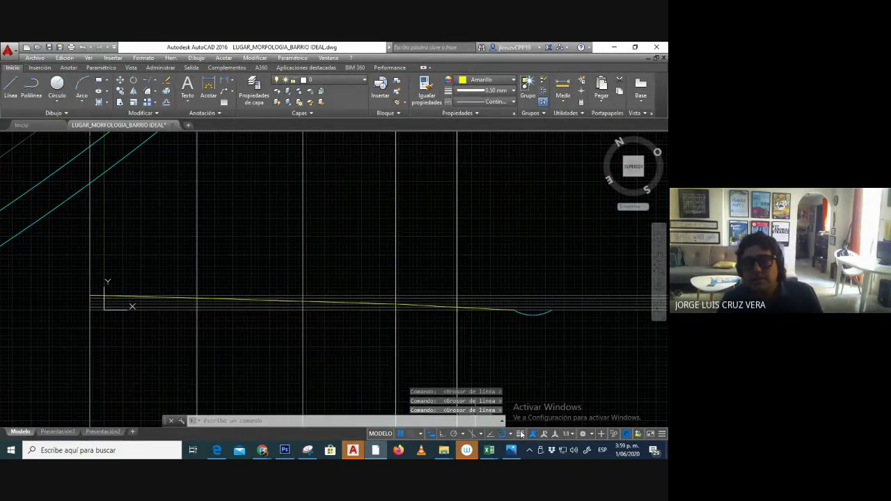
left_click(521, 434)
left_click(520, 433)
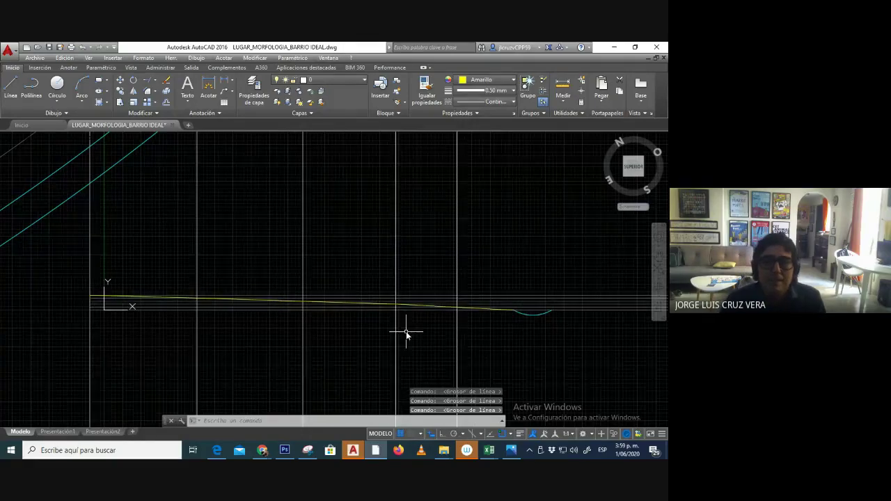
Copy the level markers N+0m to N+10m from the far end of the level lines horizontally to the profile's starting end, with ortho on.
scroll(418, 335, "down", 2)
scroll(439, 342, "up", 2)
scroll(390, 309, "down", 2)
scroll(570, 296, "up", 5)
left_click(525, 244)
left_click(615, 398)
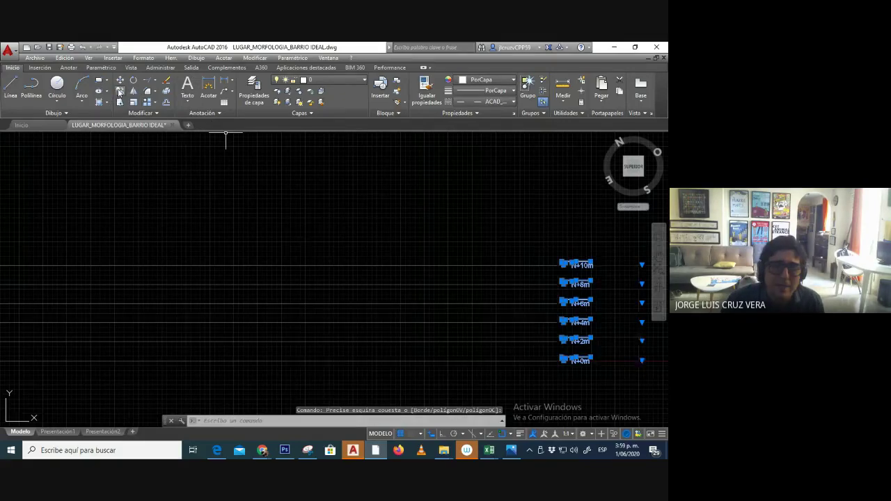
type("co")
key("Return")
scroll(445, 286, "down", 9)
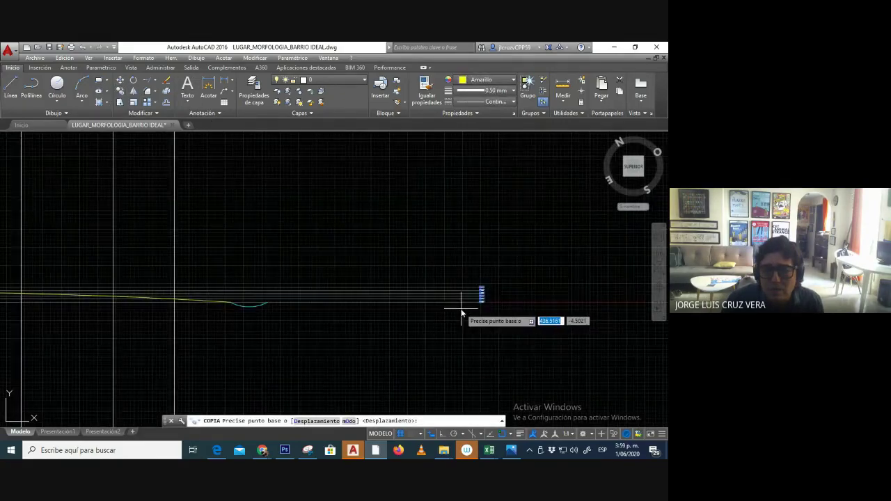
left_click(480, 300)
scroll(479, 299, "down", 2)
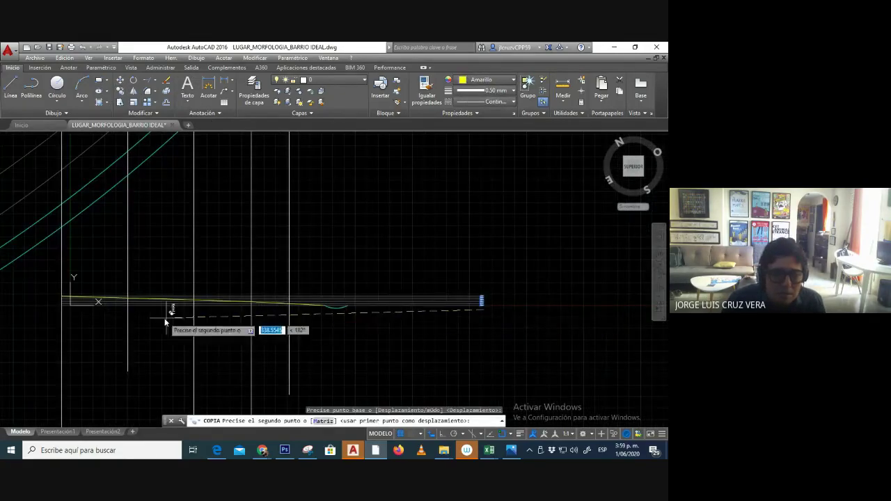
scroll(199, 319, "down", 2)
scroll(139, 318, "up", 8)
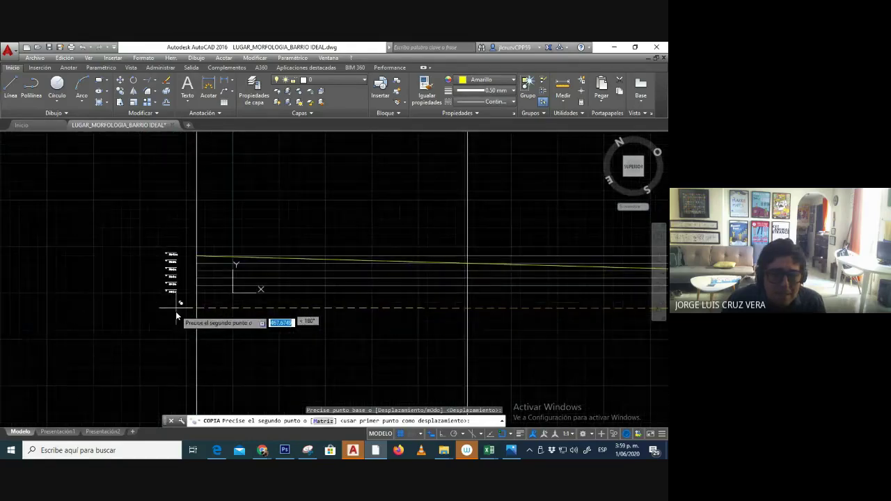
key("F8")
scroll(174, 317, "up", 5)
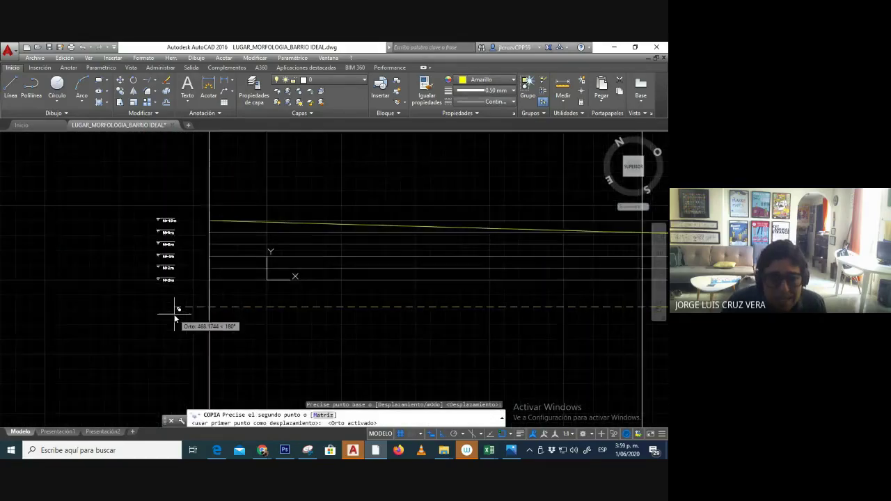
left_click(207, 319)
key("Escape")
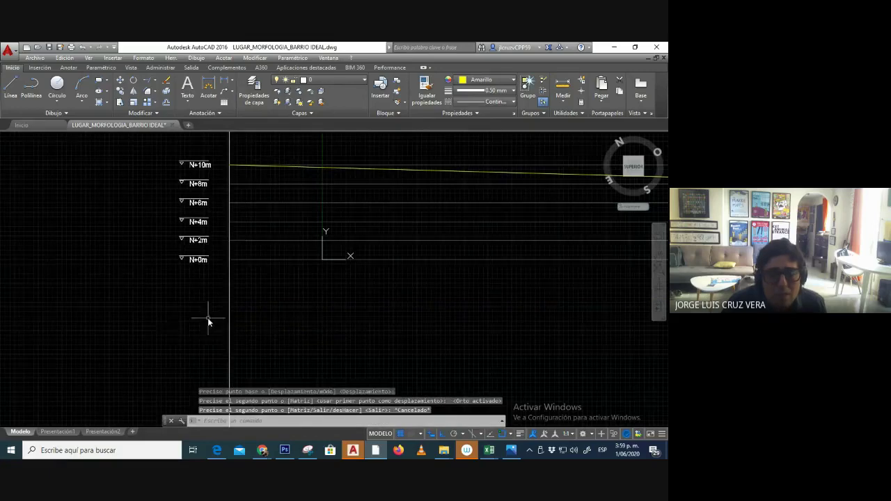
Examine the copied level markers beside their level lines and follow the terrain profile along its length.
scroll(207, 318, "down", 5)
scroll(132, 284, "down", 3)
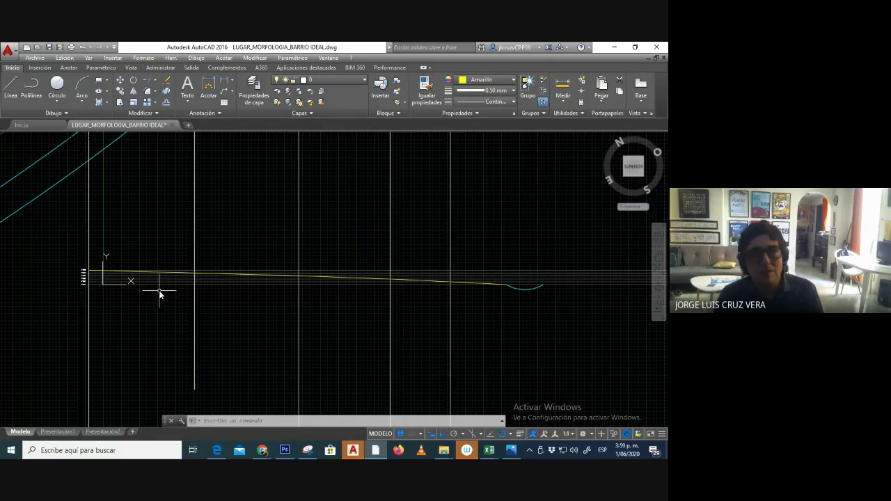
scroll(85, 277, "up", 10)
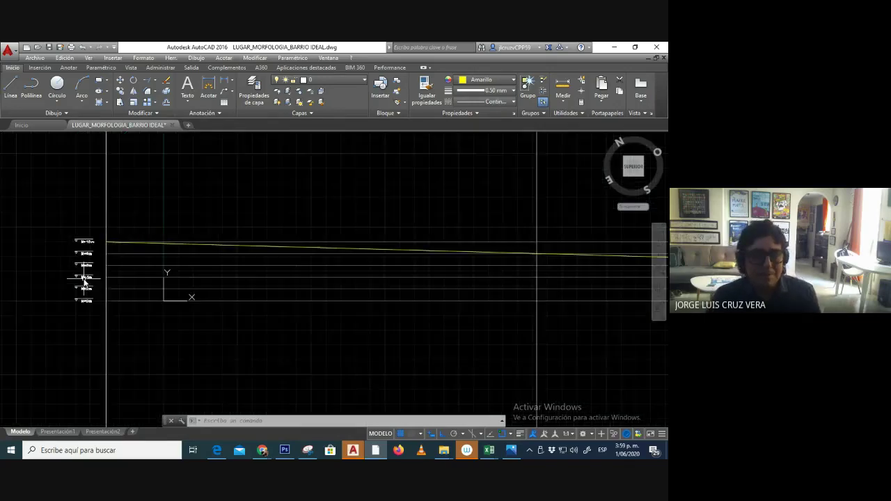
middle_click_drag(106, 251, 119, 255)
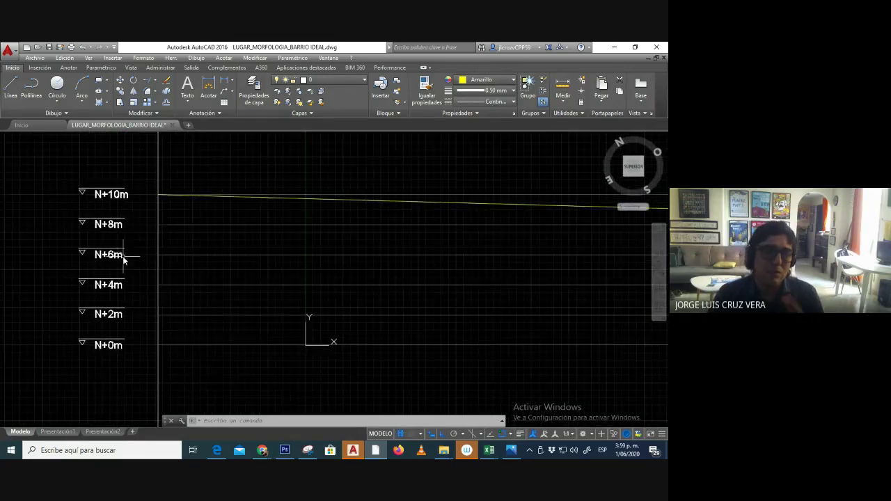
scroll(126, 289, "down", 2)
middle_click_drag(265, 250, 169, 294)
scroll(163, 294, "down", 5)
scroll(163, 296, "down", 2)
scroll(207, 289, "up", 2)
middle_click_drag(422, 314, 521, 260)
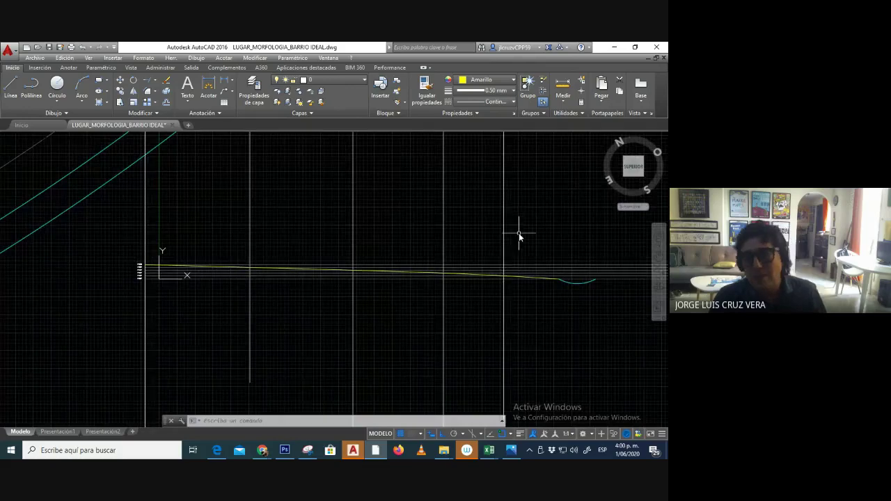
Examine how the contour levels crossed by the red section line in plan project down to the terrain profile.
scroll(483, 268, "down", 2)
scroll(483, 268, "down", 3)
scroll(438, 235, "up", 3)
scroll(459, 339, "up", 2)
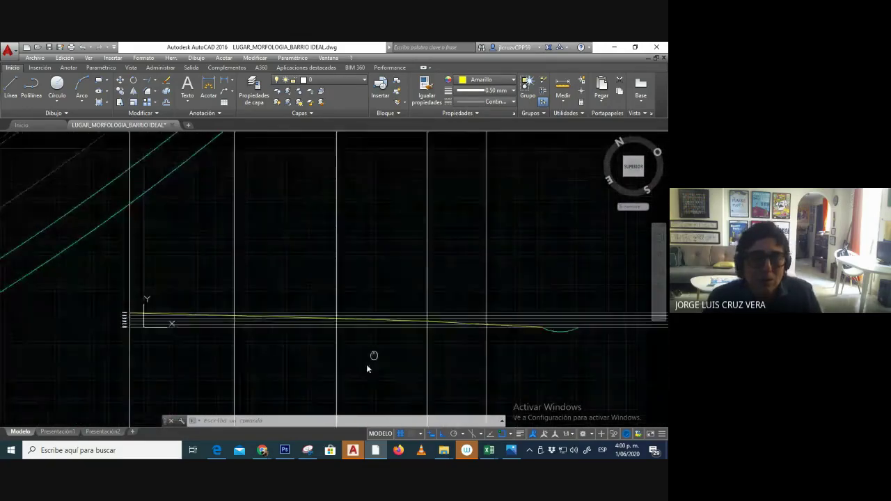
middle_click_drag(408, 318, 341, 414)
scroll(342, 414, "down", 2)
mouse_move(337, 347)
middle_mouse_down()
mouse_move(349, 328)
mouse_move(361, 335)
mouse_move(358, 265)
mouse_move(390, 315)
middle_mouse_up()
scroll(349, 328, "down", 1)
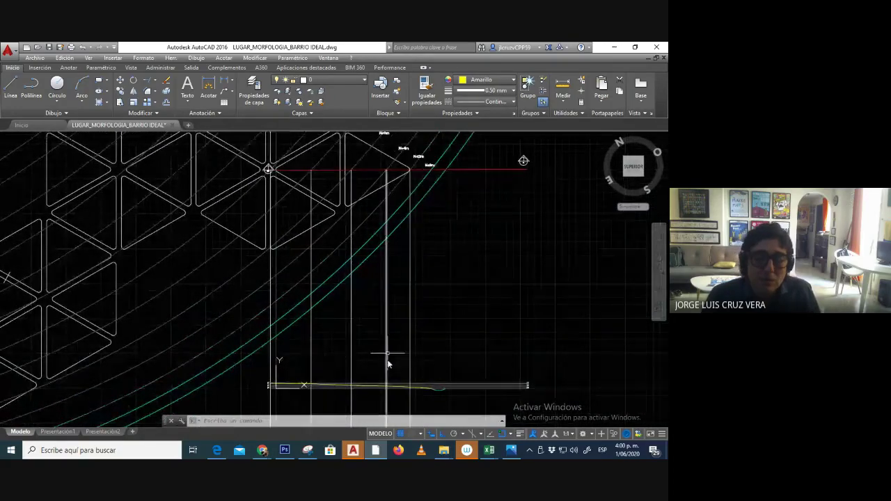
scroll(387, 364, "up", 3)
scroll(179, 382, "up", 3)
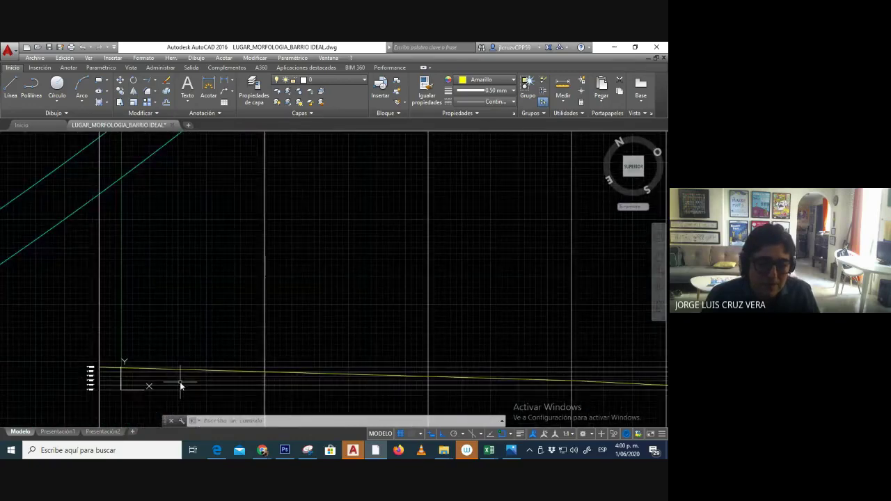
scroll(179, 383, "down", 2)
scroll(230, 319, "down", 1)
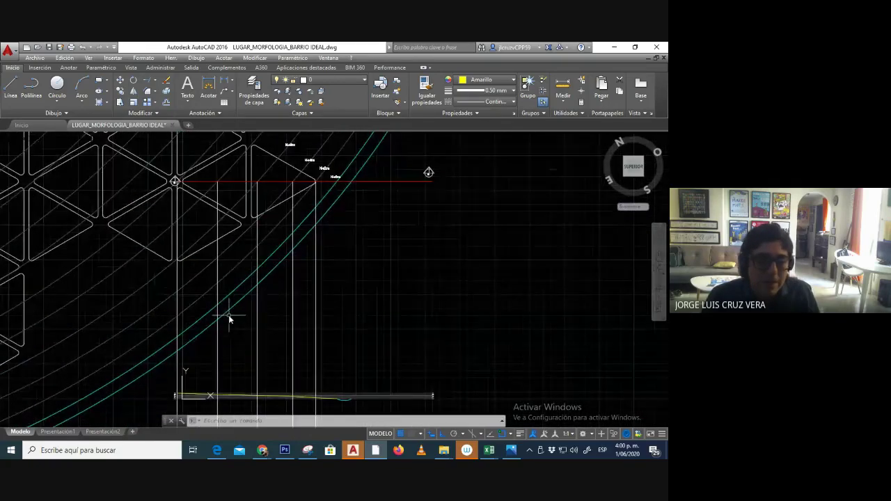
middle_click_drag(229, 319, 286, 216)
scroll(298, 360, "up", 4)
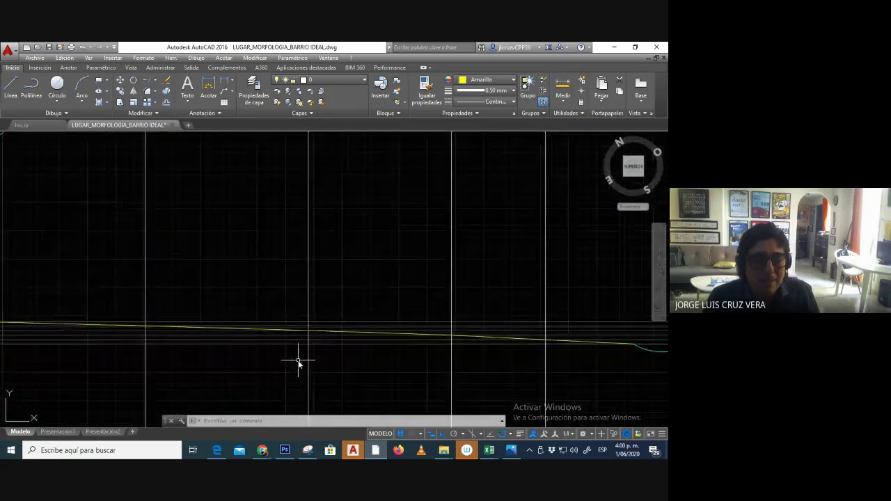
middle_click_drag(298, 362, 318, 358)
scroll(314, 355, "down", 4)
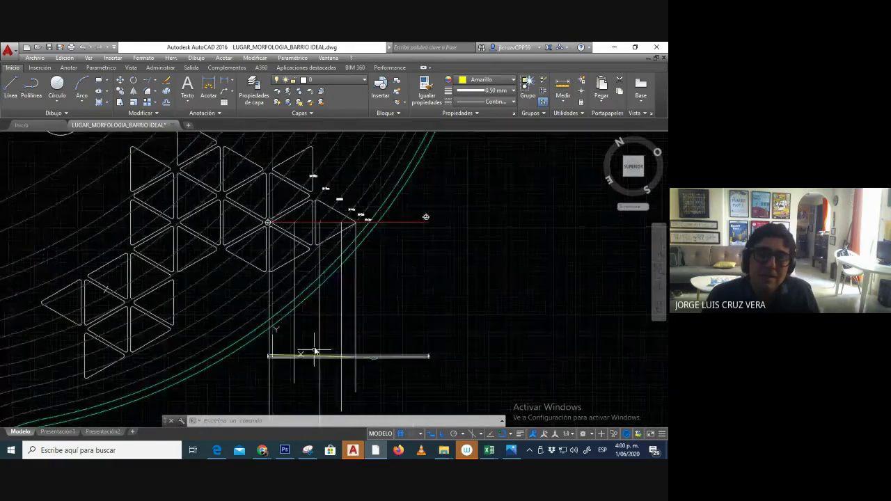
scroll(298, 217, "up", 4)
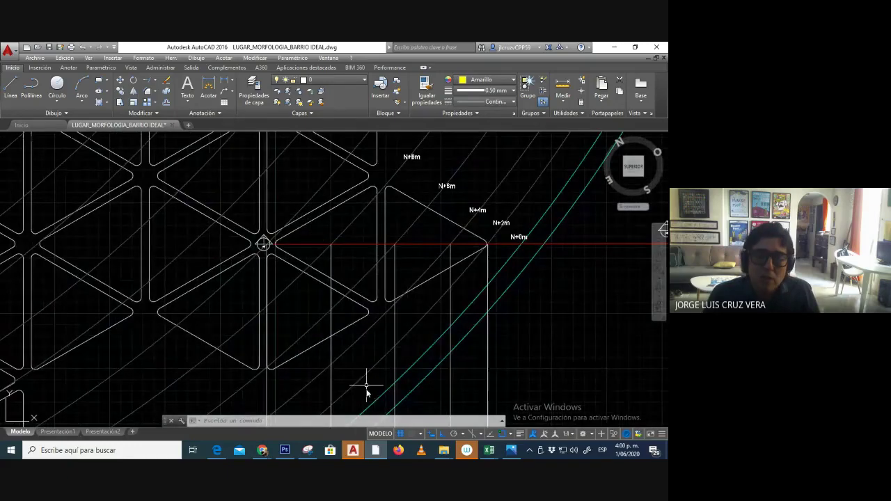
Switch to acuerdo009_2002.pdf in the browser and review the occupation index, permitted floors and minimum lot tables on pages 72 and 73.
left_click(216, 450)
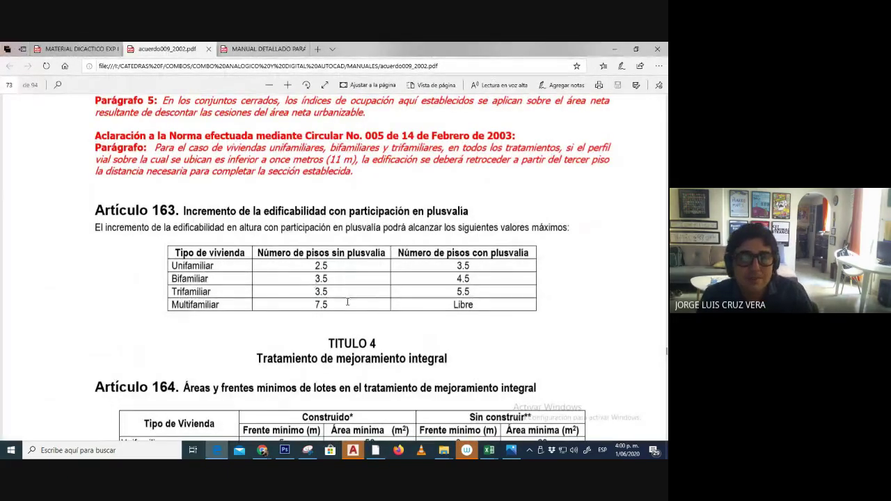
scroll(373, 300, "down", 3)
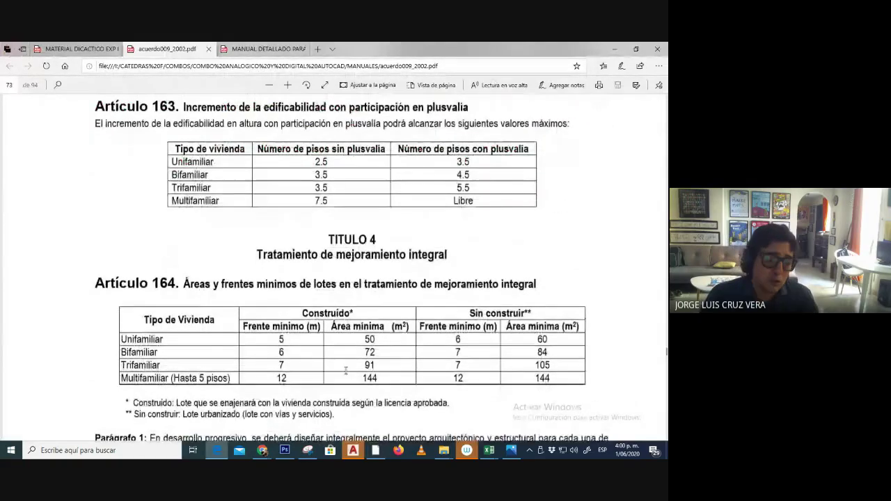
scroll(345, 371, "up", 10)
scroll(344, 373, "up", 4)
scroll(344, 372, "down", 2)
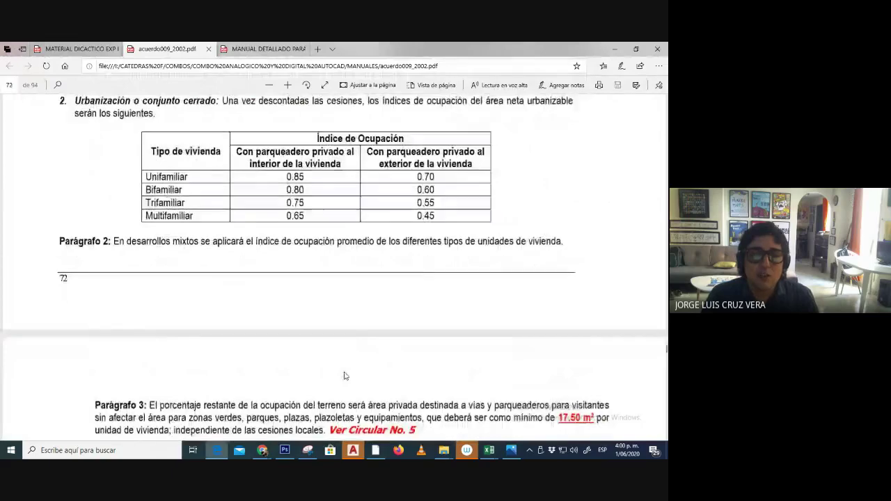
scroll(344, 376, "down", 10)
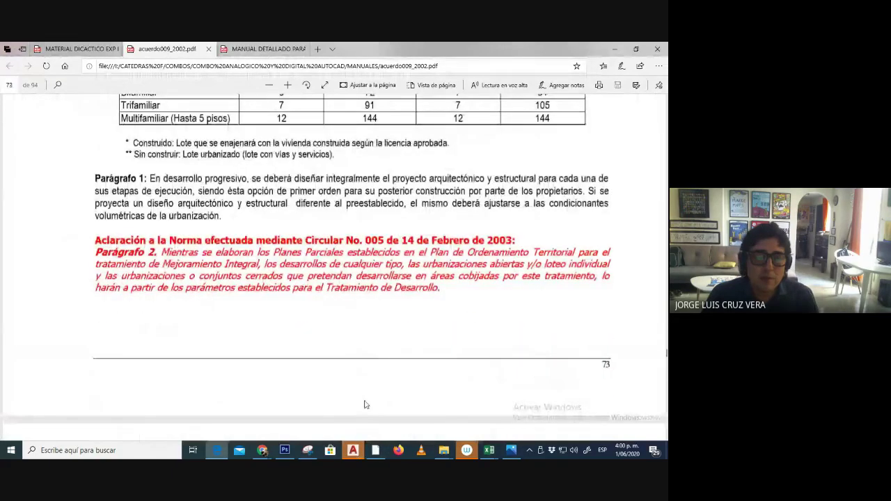
Switch back to AutoCAD and examine the triangular blocks crossed by the red section line in plan.
left_click(353, 451)
middle_click_drag(405, 289, 381, 294)
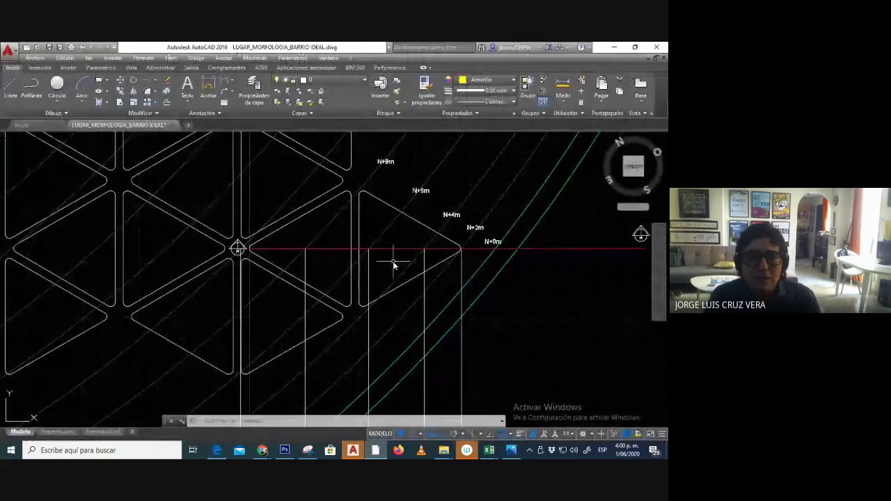
scroll(394, 265, "up", 2)
scroll(393, 264, "down", 4)
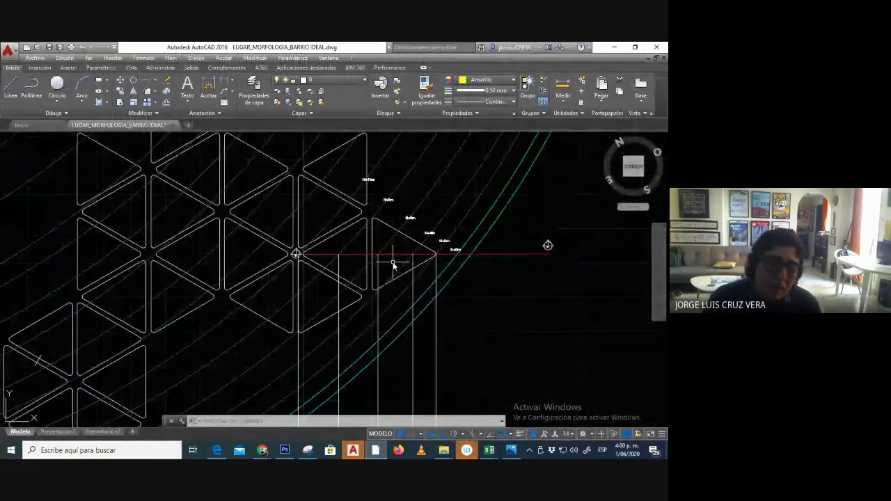
middle_click_drag(394, 265, 307, 261)
Return to the browser, check the existing topography profile example in the architectural plans manual, and open the teaching material PDF.
left_click(216, 451)
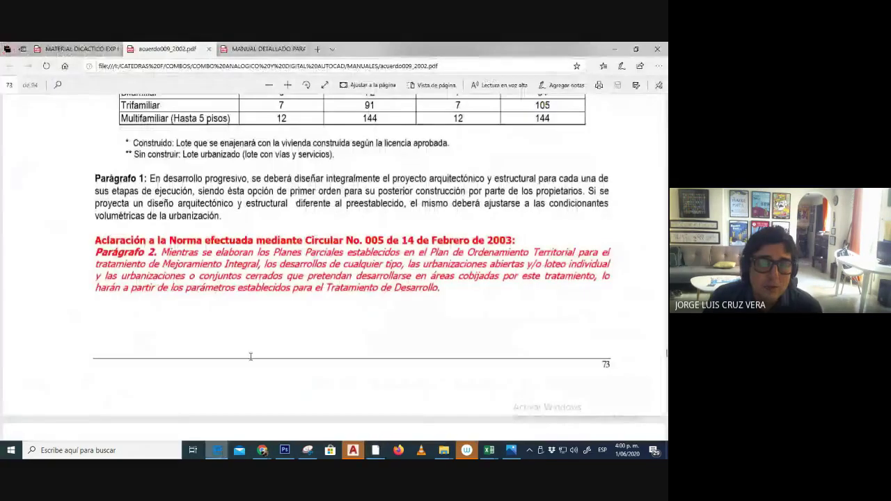
left_click(84, 49)
left_click(240, 46)
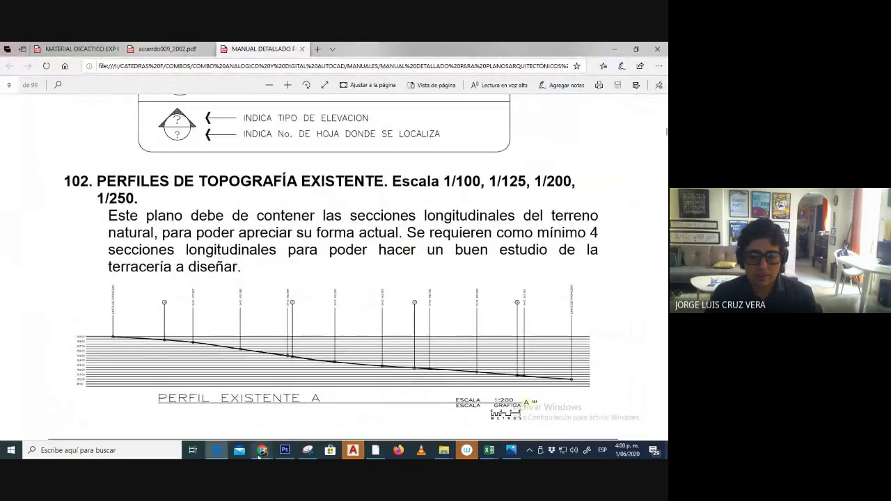
left_click(76, 49)
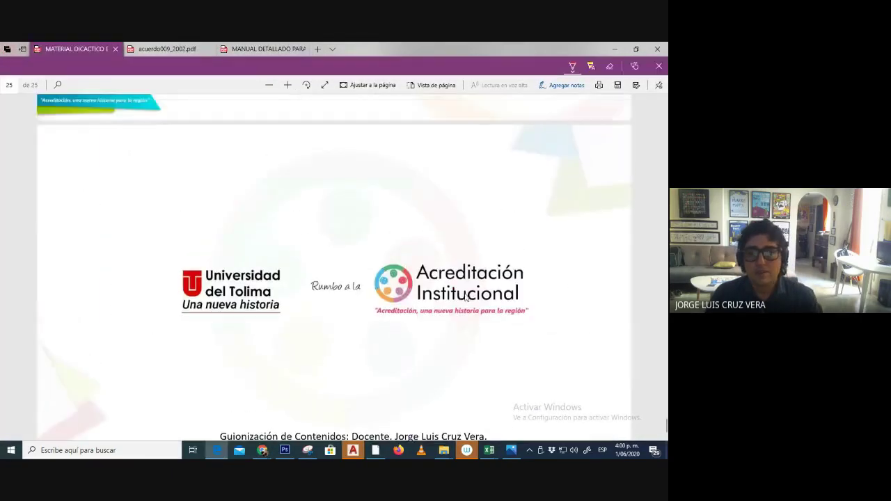
Go back through the teaching material PDF to the hand-drawn road profile sketch on page 18 and review it.
scroll(466, 296, "up", 15)
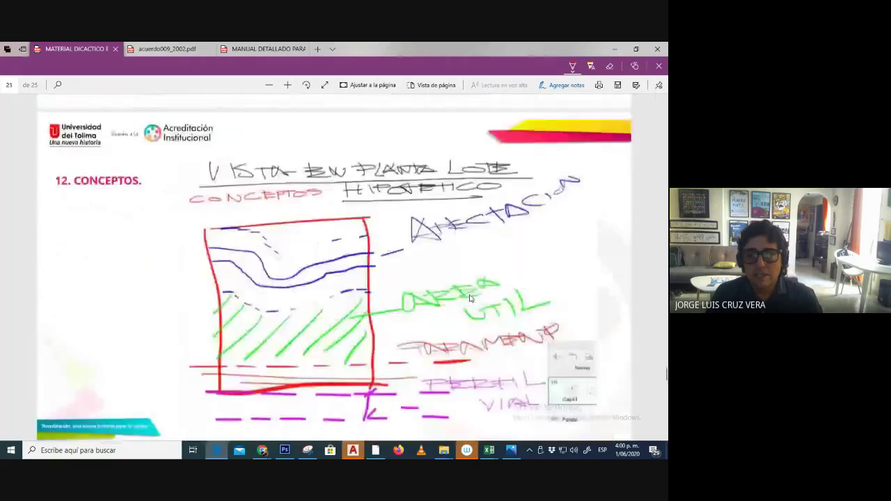
scroll(470, 298, "up", 10)
scroll(470, 298, "down", 1)
scroll(376, 286, "up", 2)
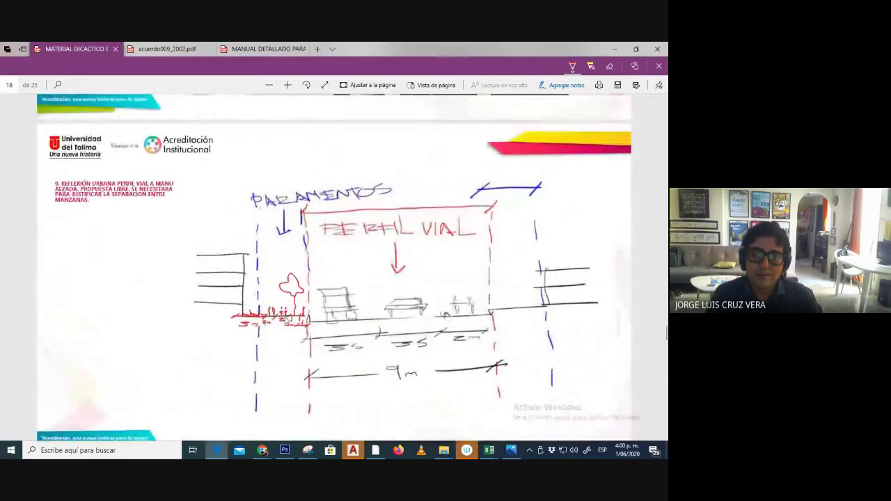
scroll(320, 330, "down", 1)
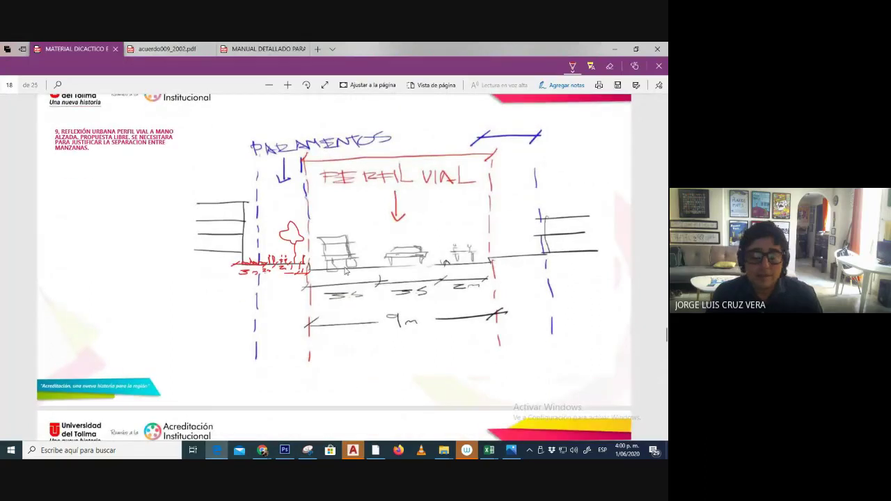
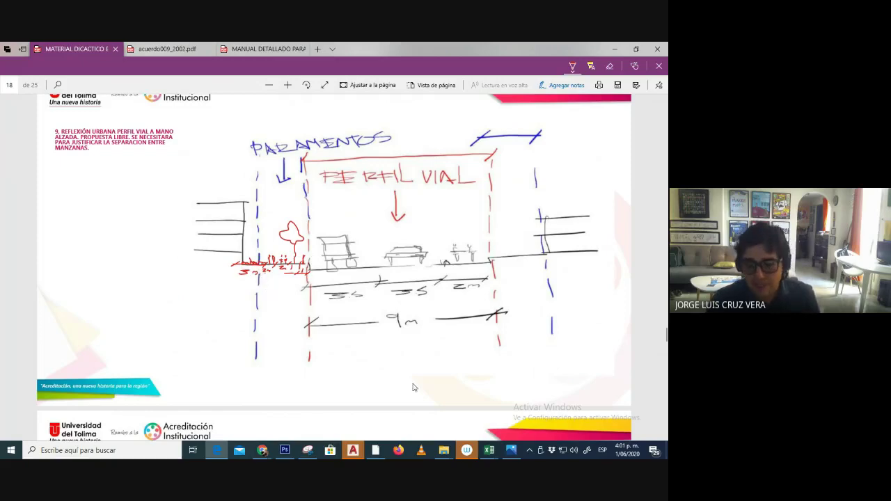
Switch to AutoCAD and examine the triangular blocks along the red section line and their projection down to the terrain profile.
left_click(373, 450)
scroll(319, 310, "down", 3)
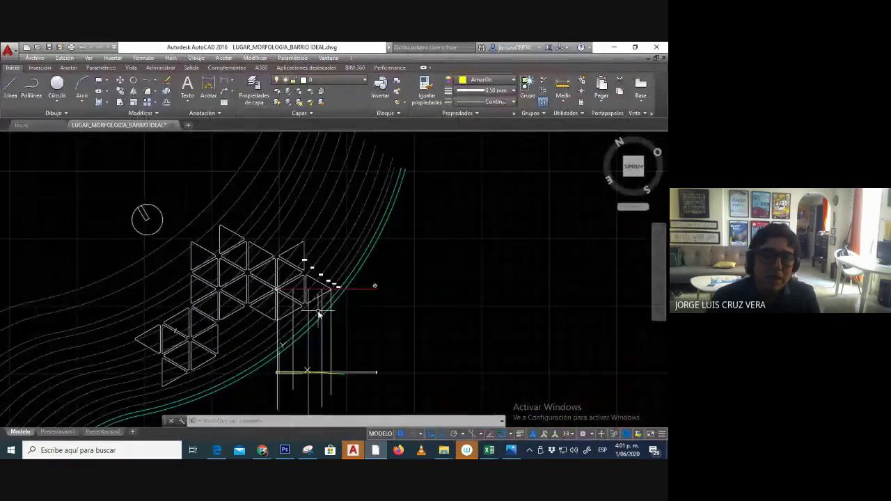
scroll(369, 272, "up", 1)
scroll(362, 275, "up", 1)
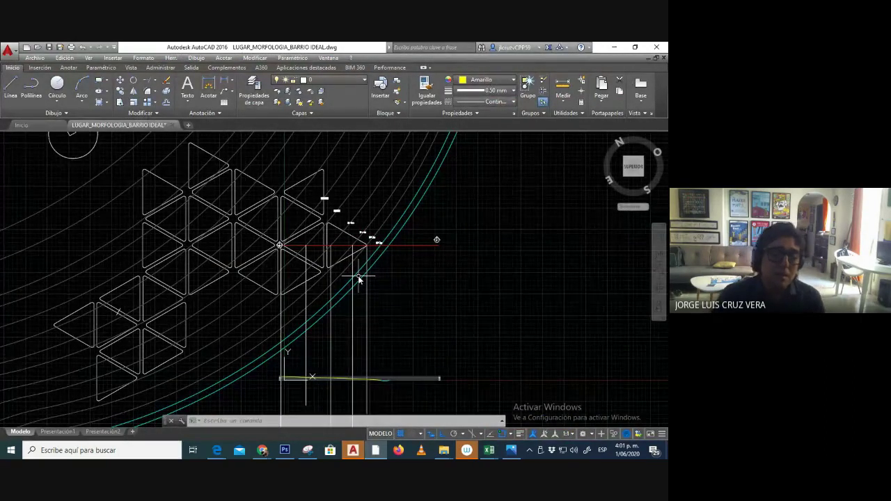
scroll(324, 384, "up", 3)
scroll(324, 384, "down", 3)
middle_click_drag(322, 379, 334, 365)
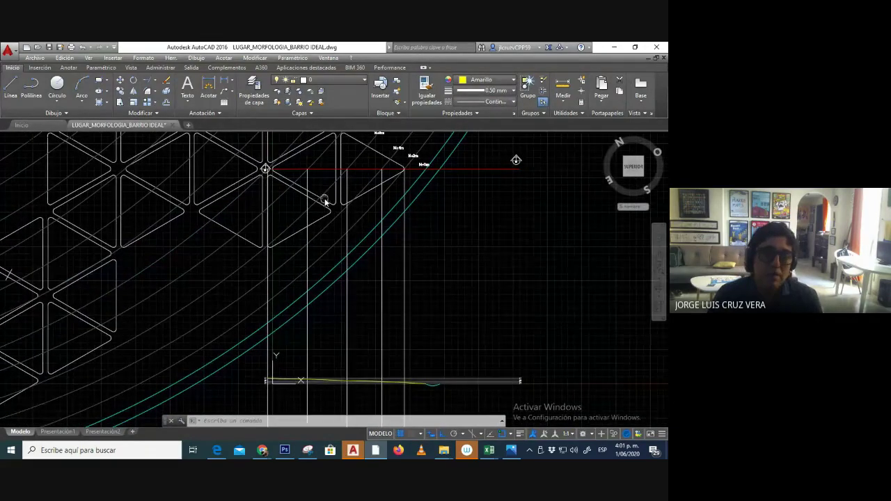
middle_click_drag(324, 202, 329, 210)
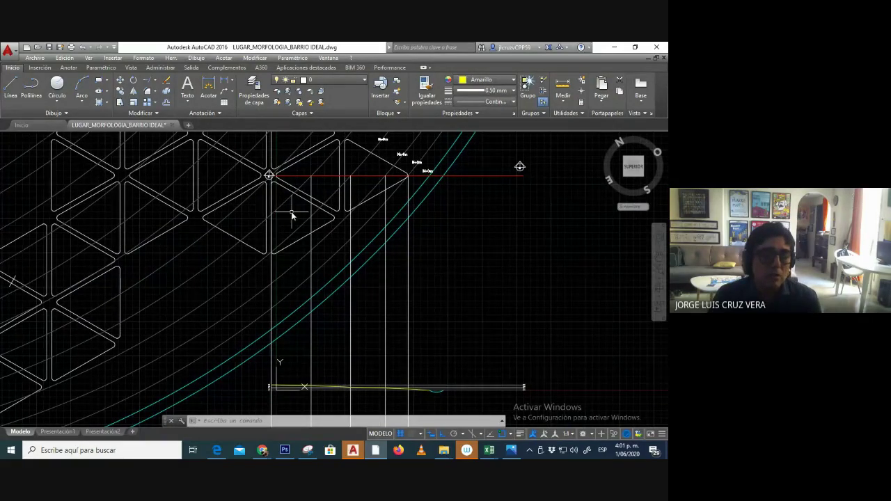
scroll(292, 215, "up", 2)
scroll(292, 214, "down", 2)
scroll(314, 261, "up", 2)
scroll(308, 288, "down", 2)
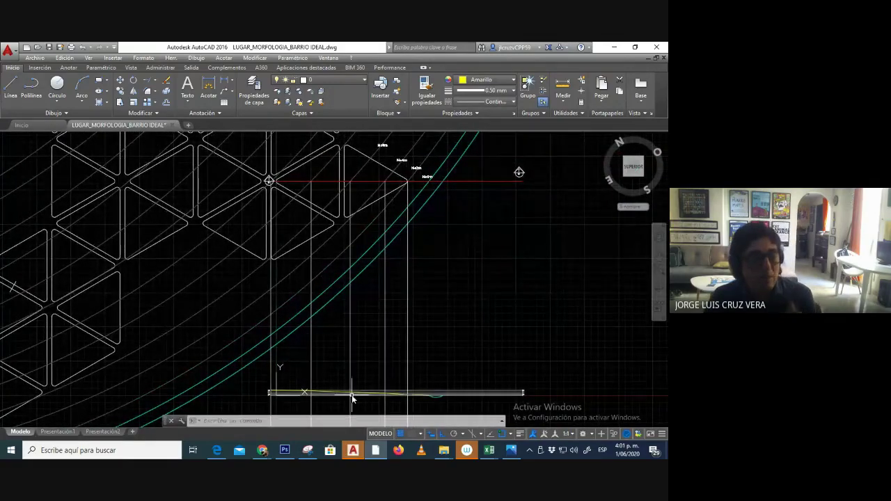
mouse_move(352, 398)
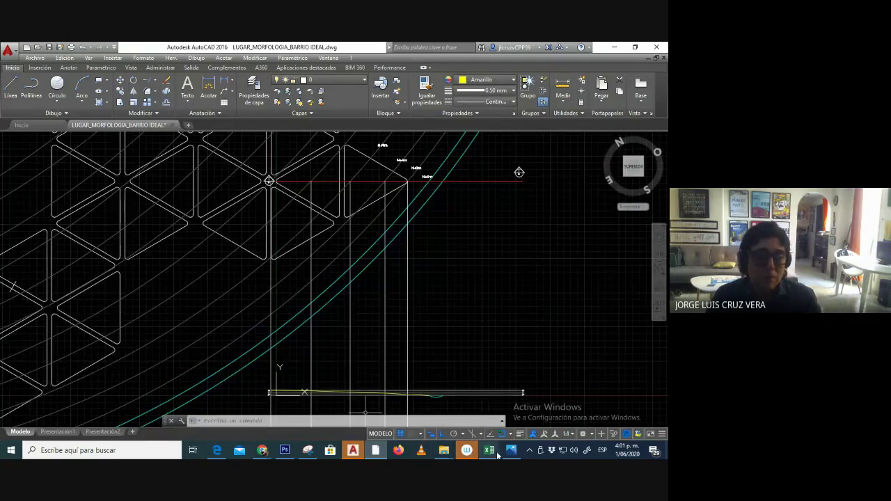
Recheck the road profile sketch in the browser, return to AutoCAD, and examine the contour level labels along the section line.
left_click(218, 451)
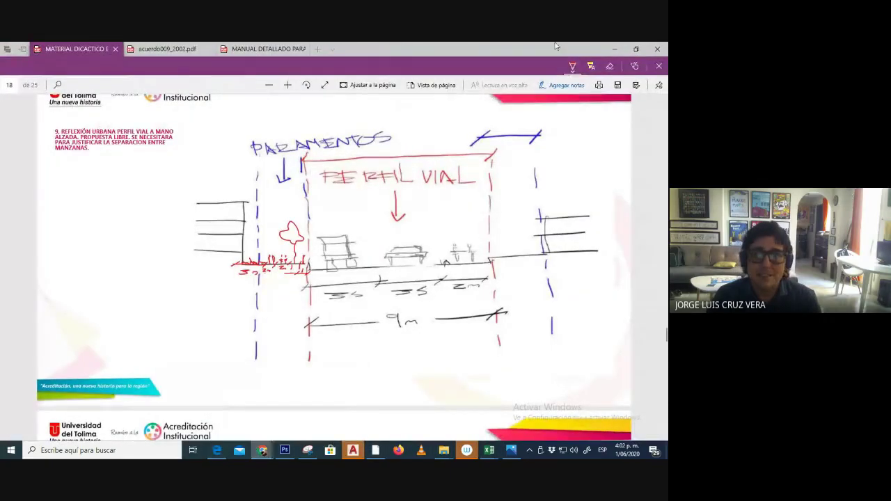
left_click(614, 48)
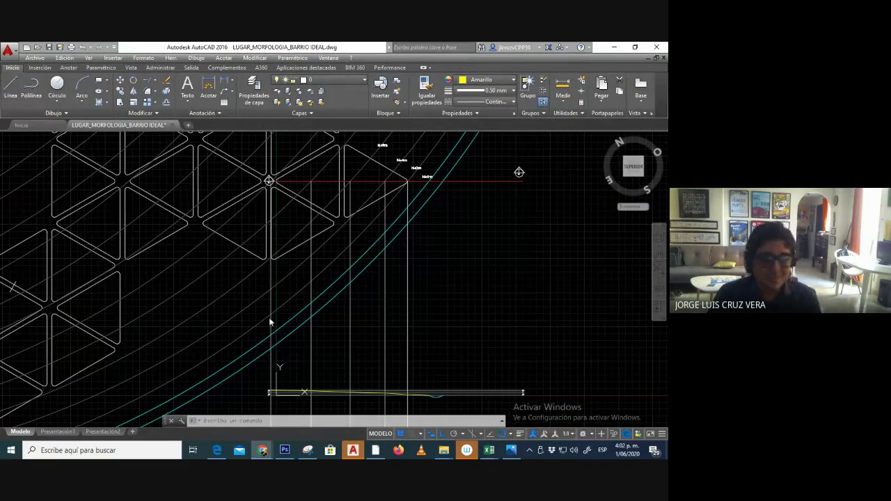
scroll(352, 341, "down", 3)
scroll(363, 333, "up", 3)
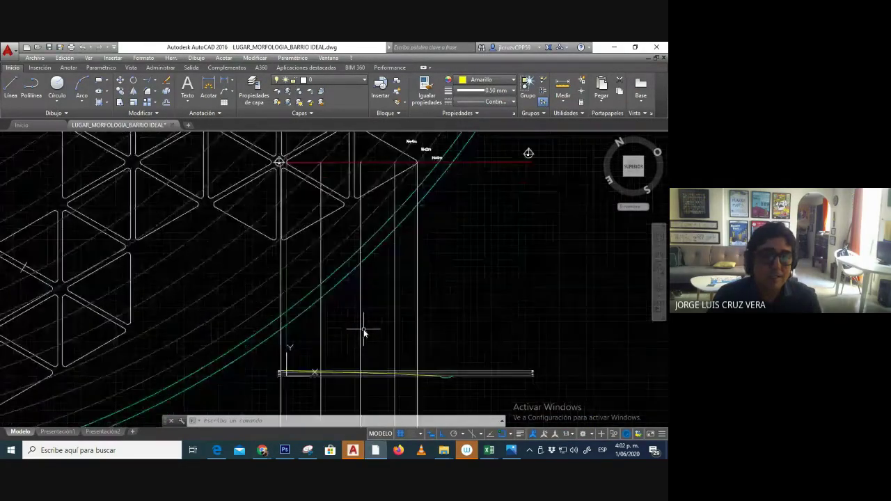
middle_click_drag(370, 366, 362, 363)
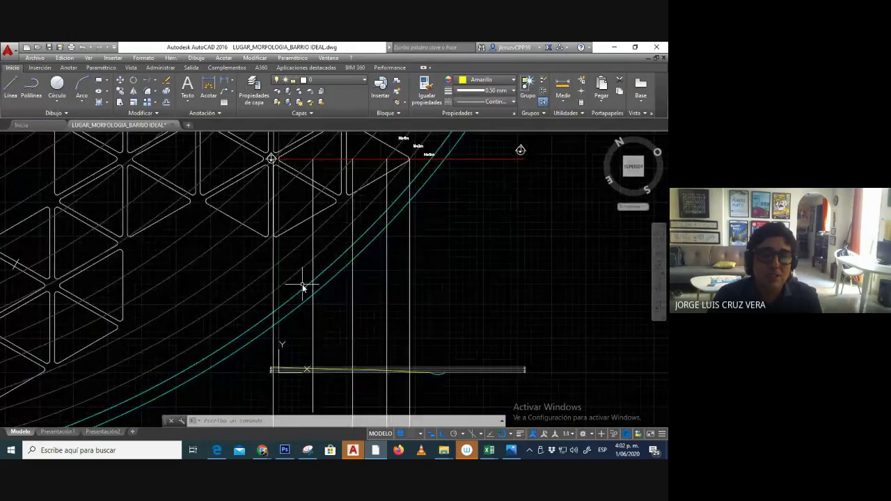
middle_click_drag(302, 285, 297, 303)
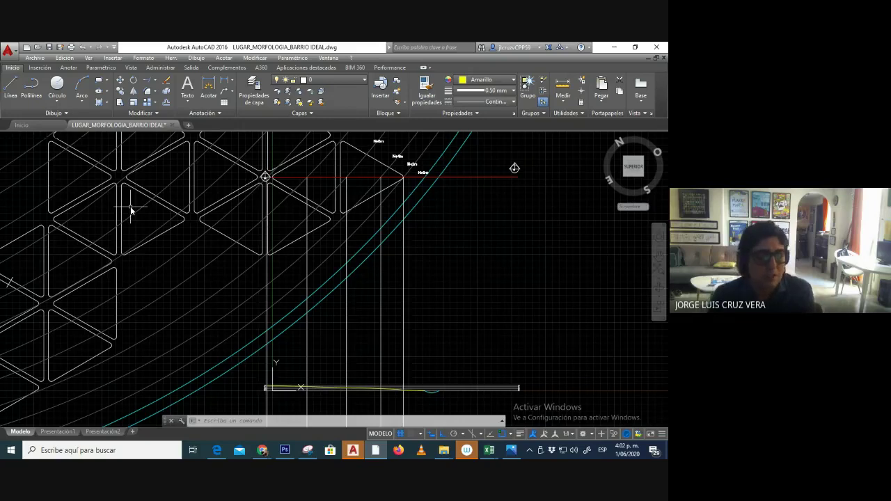
middle_click_drag(349, 301, 361, 302)
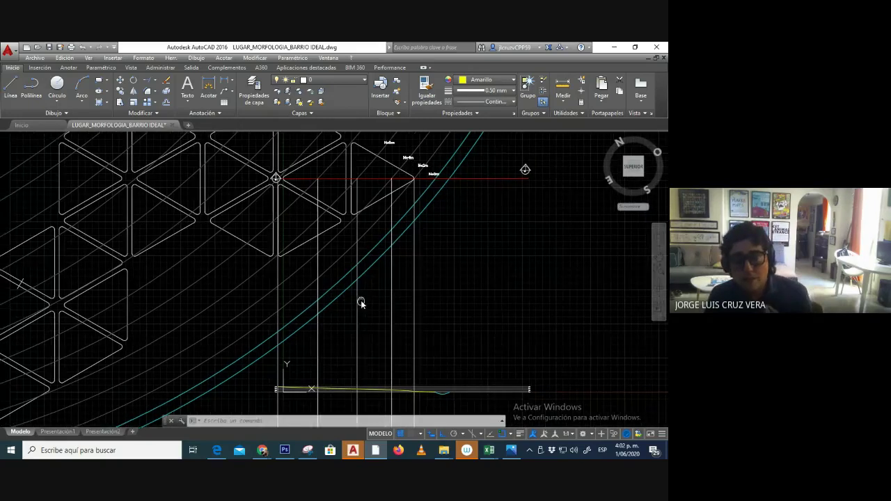
mouse_move(355, 223)
middle_mouse_down()
mouse_move(358, 215)
mouse_move(353, 247)
middle_mouse_up()
scroll(353, 211, "up", 4)
scroll(353, 210, "down", 4)
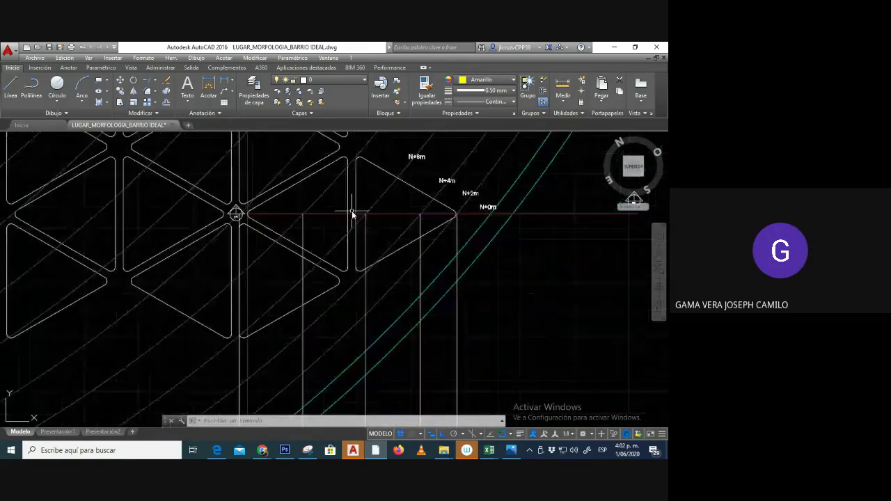
scroll(353, 212, "down", 3)
scroll(372, 298, "up", 2)
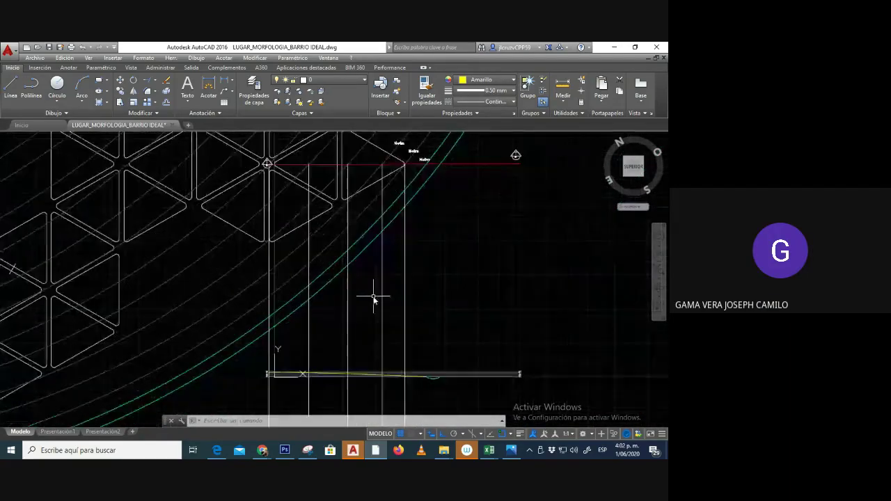
mouse_move(412, 295)
middle_mouse_down()
mouse_move(417, 317)
mouse_move(407, 306)
middle_mouse_up()
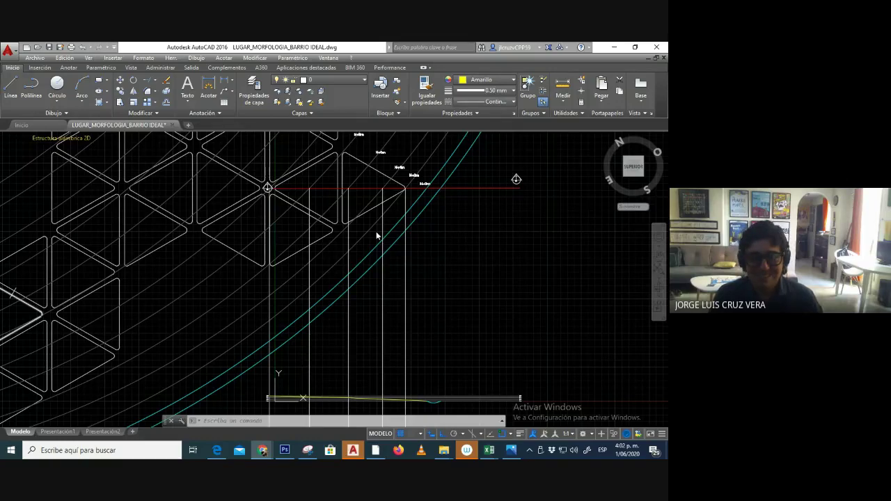
Examine the terrain profile and its vertical projection lines against the extent of the section line in plan.
scroll(376, 240, "down", 2)
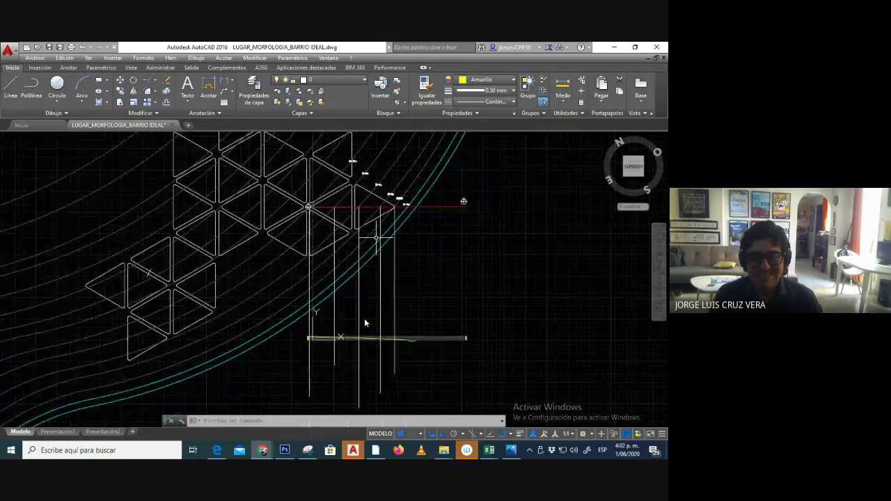
scroll(353, 345, "up", 4)
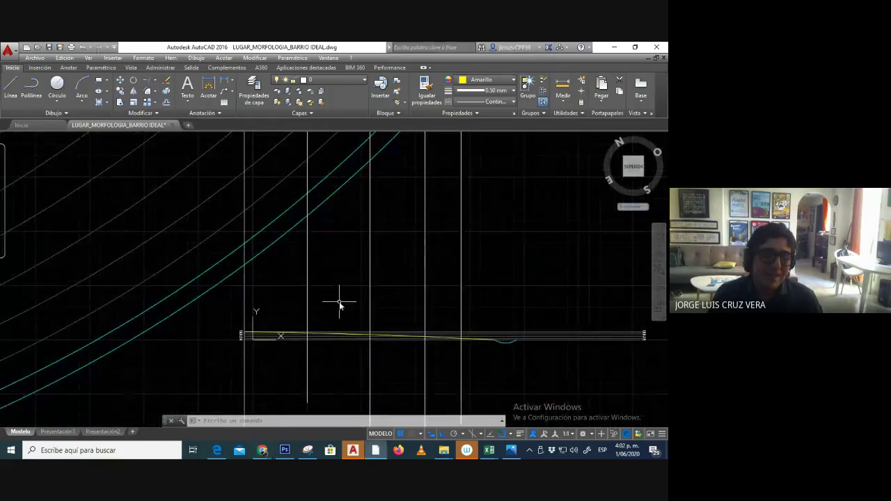
scroll(342, 302, "down", 2)
middle_click_drag(339, 276, 332, 301)
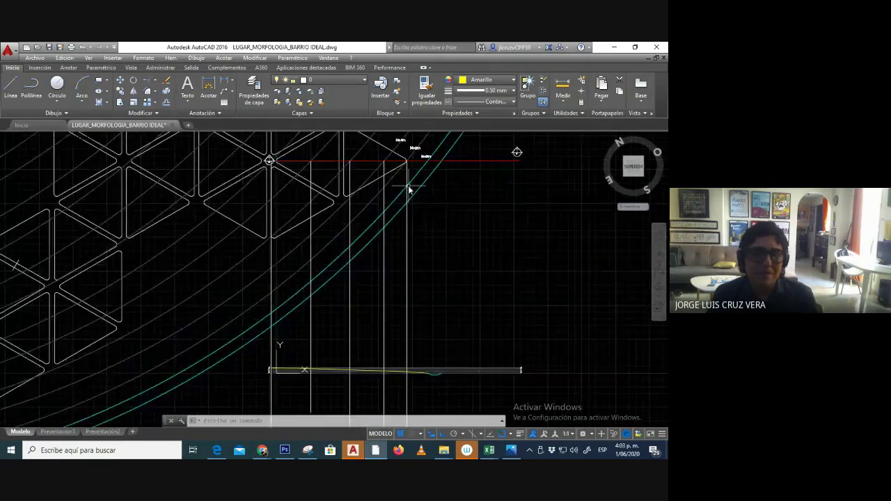
scroll(408, 190, "down", 3)
scroll(422, 188, "up", 3)
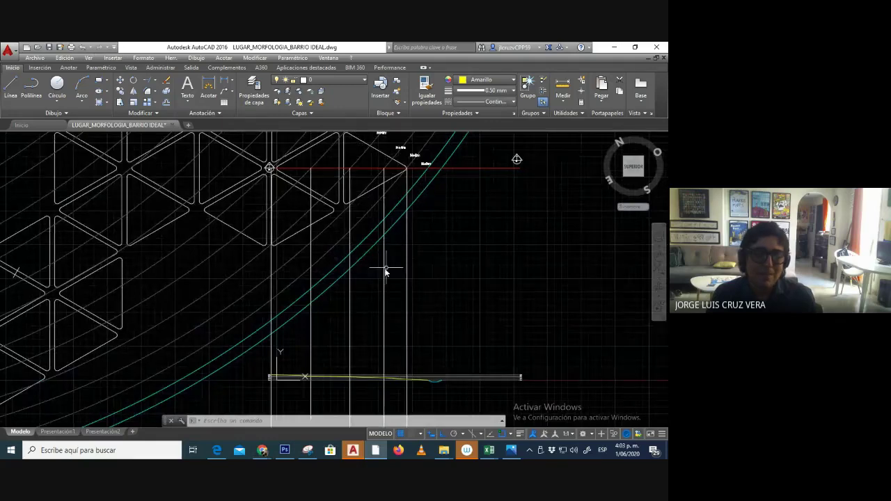
middle_click_drag(372, 288, 362, 313)
middle_click_drag(397, 390, 392, 388)
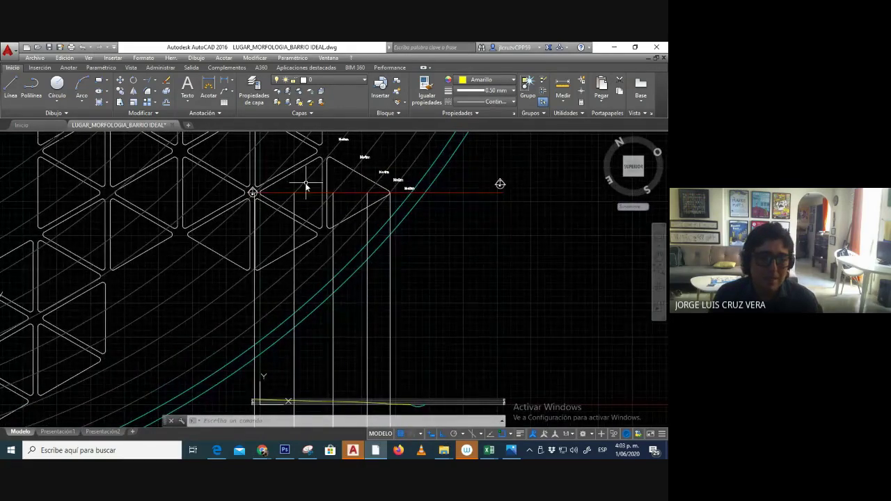
Compare where the section line crosses the N+0m contour and river in plan with the riverbank end of the terrain profile.
middle_click_drag(344, 229, 299, 233)
scroll(389, 203, "up", 3)
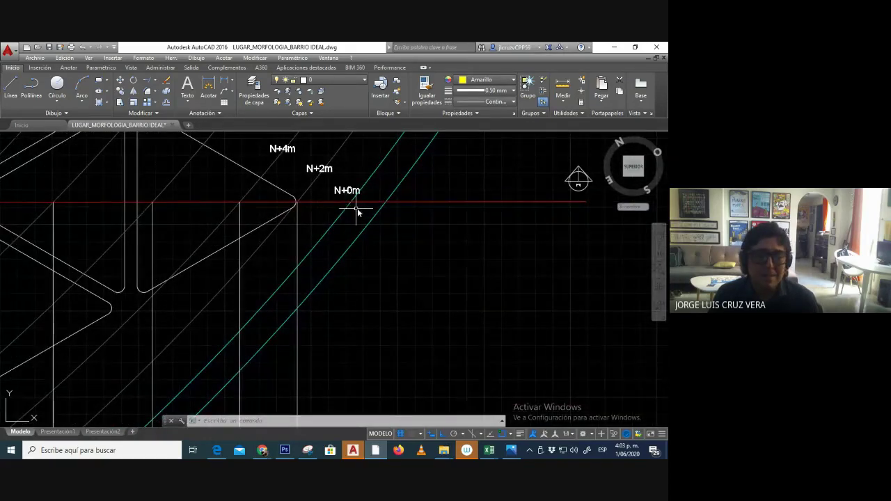
scroll(368, 213, "down", 5)
scroll(381, 355, "up", 8)
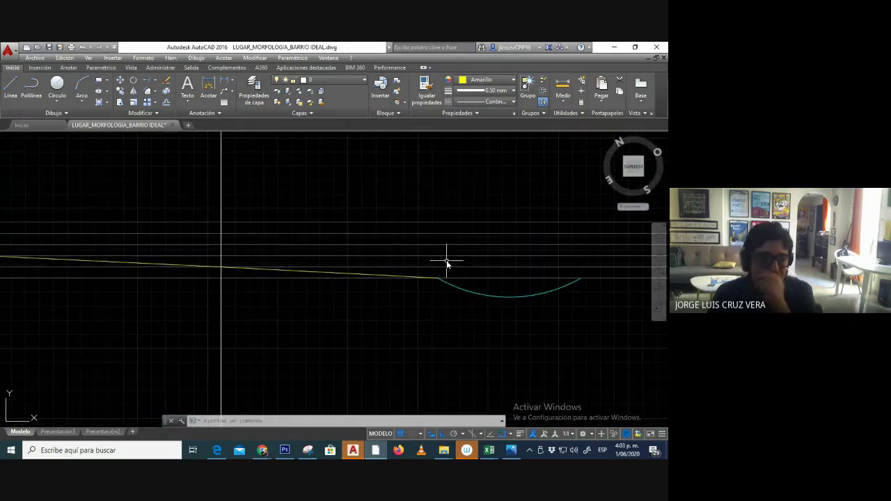
scroll(446, 263, "down", 6)
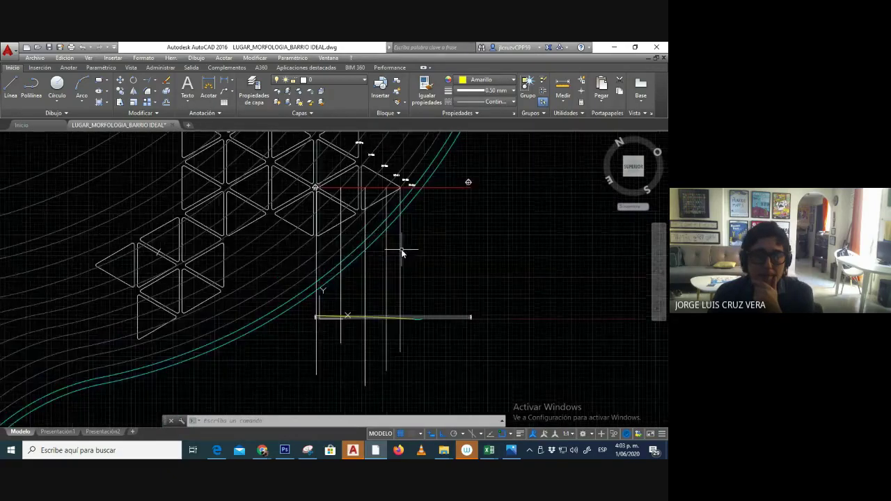
scroll(409, 199, "up", 3)
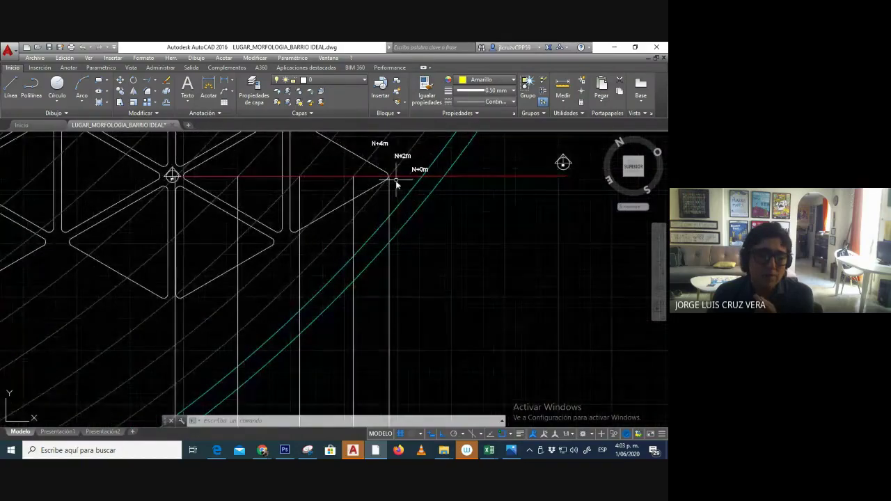
scroll(416, 199, "down", 3)
scroll(368, 225, "up", 4)
mouse_move(394, 282)
middle_mouse_down()
mouse_move(271, 296)
mouse_move(350, 313)
middle_mouse_up()
scroll(419, 298, "up", 4)
scroll(308, 302, "up", 2)
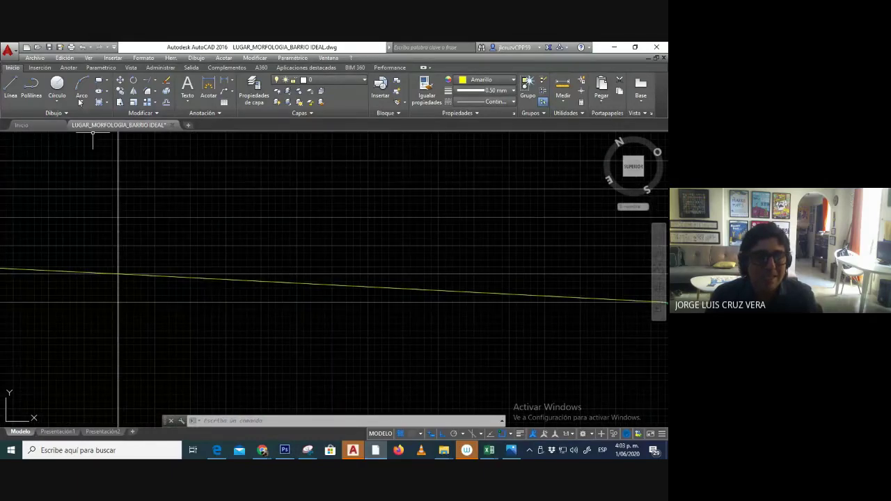
Draw a horizontal polyline 10 units long from the riverbank end of the yellow terrain profile, over the river channel curve.
left_click(25, 95)
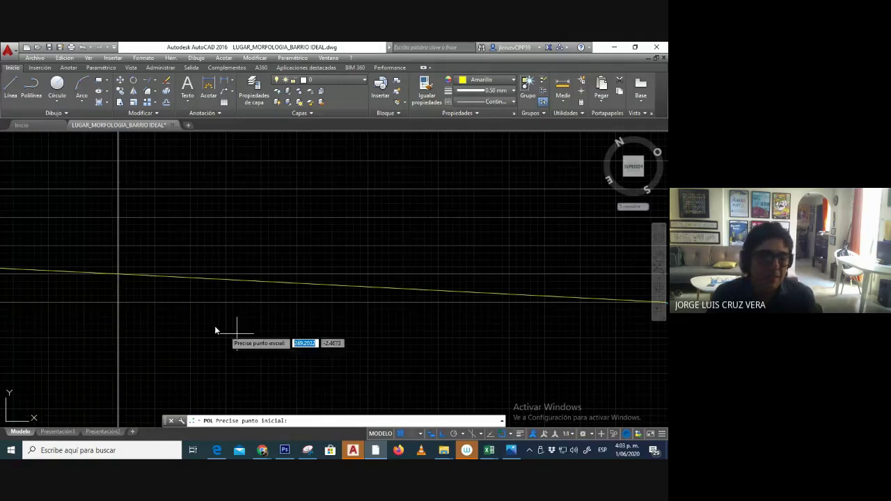
scroll(182, 308, "down", 2)
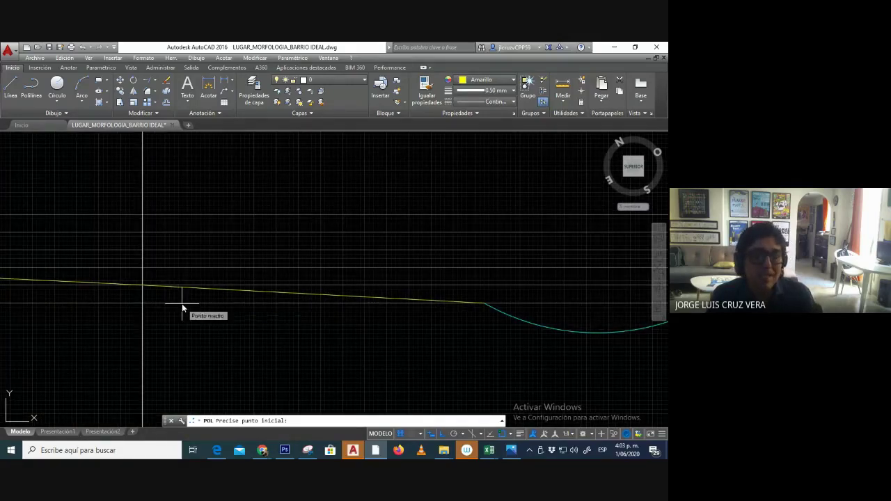
scroll(465, 312, "up", 1)
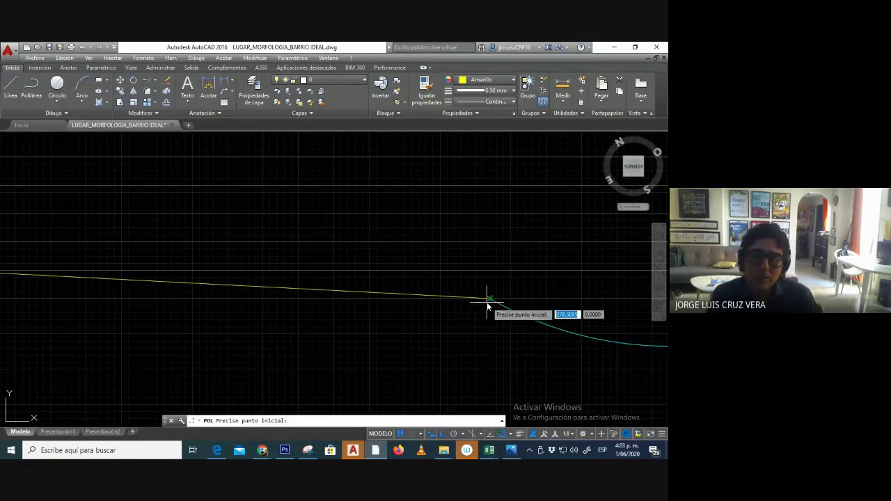
left_click(490, 298)
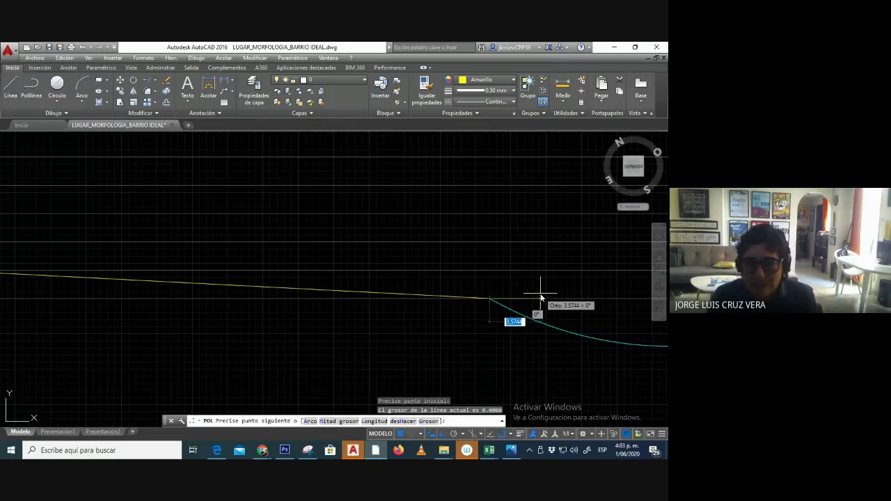
type("10")
key("Return")
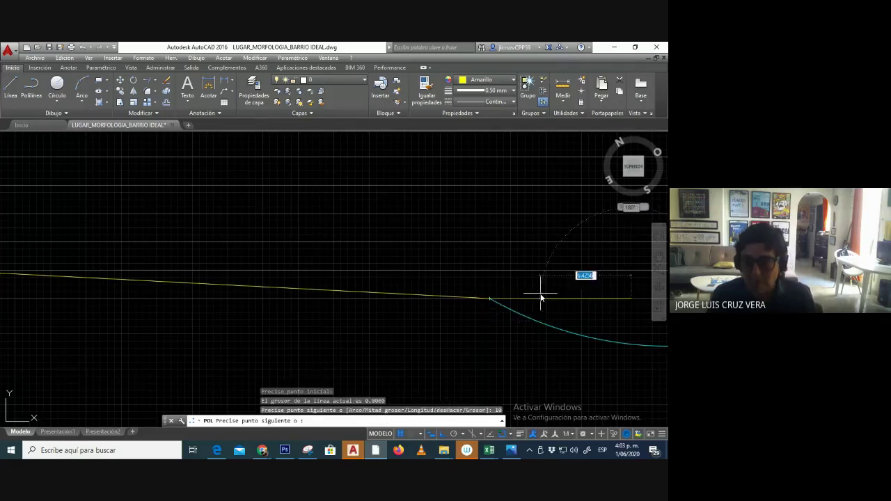
scroll(392, 310, "down", 2)
scroll(524, 279, "up", 2)
key("Escape")
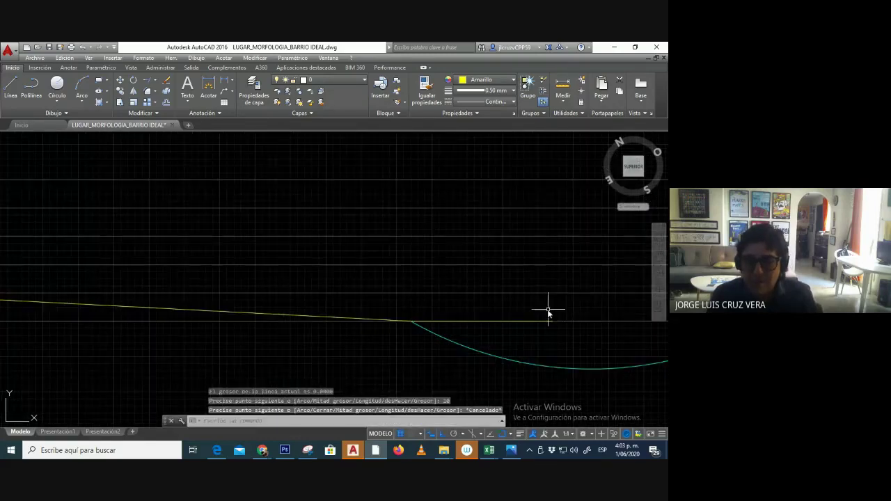
scroll(549, 308, "down", 1)
scroll(504, 314, "up", 1)
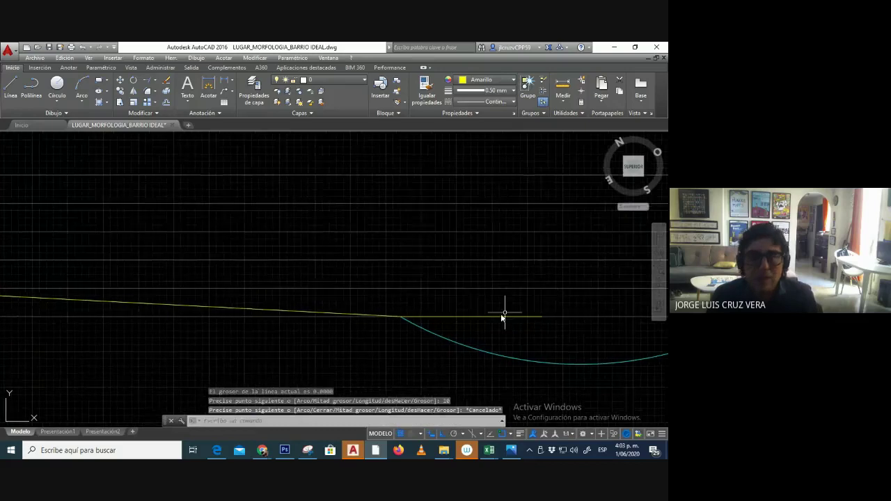
left_click(165, 103)
type("0")
key("Return")
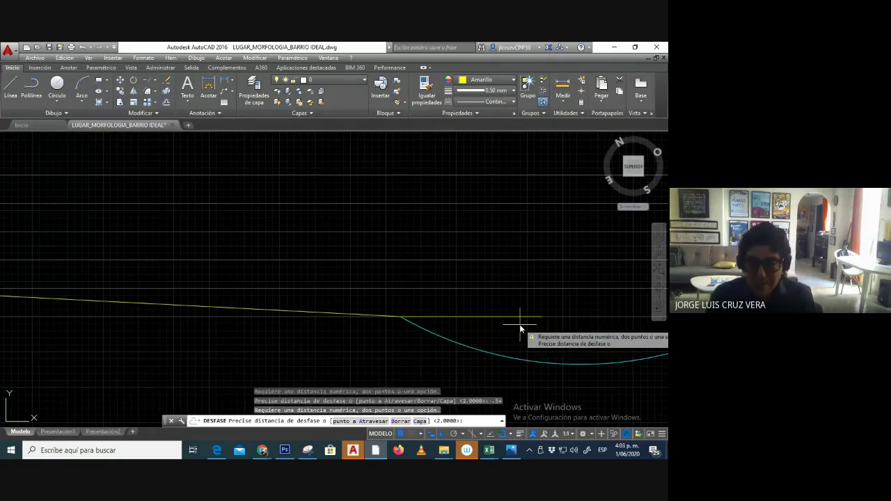
key("Escape")
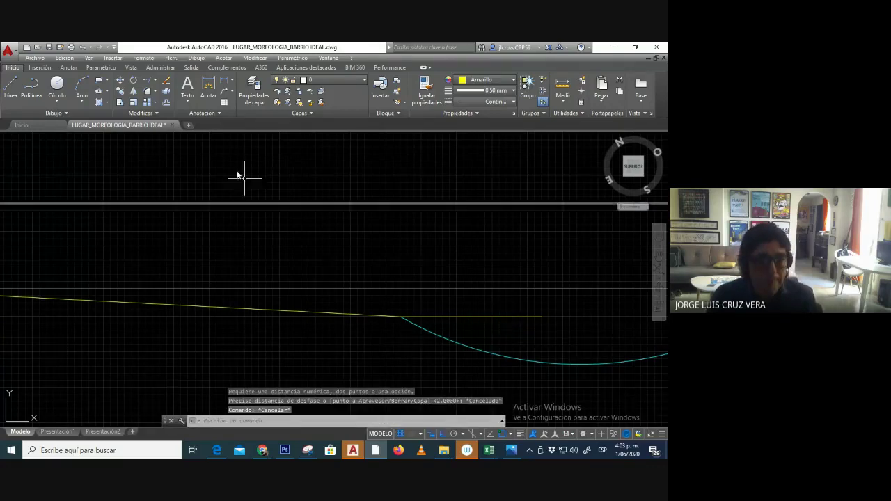
left_click(166, 102)
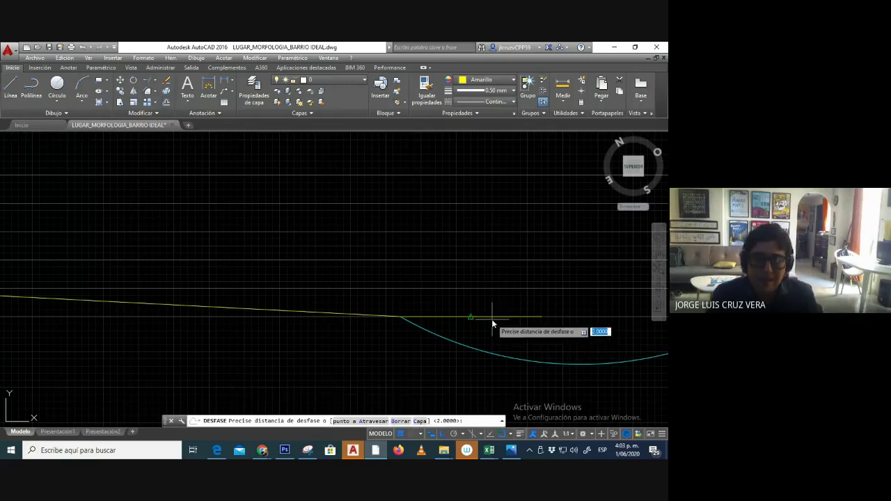
scroll(478, 318, "down", 4)
middle_click_drag(477, 318, 509, 343)
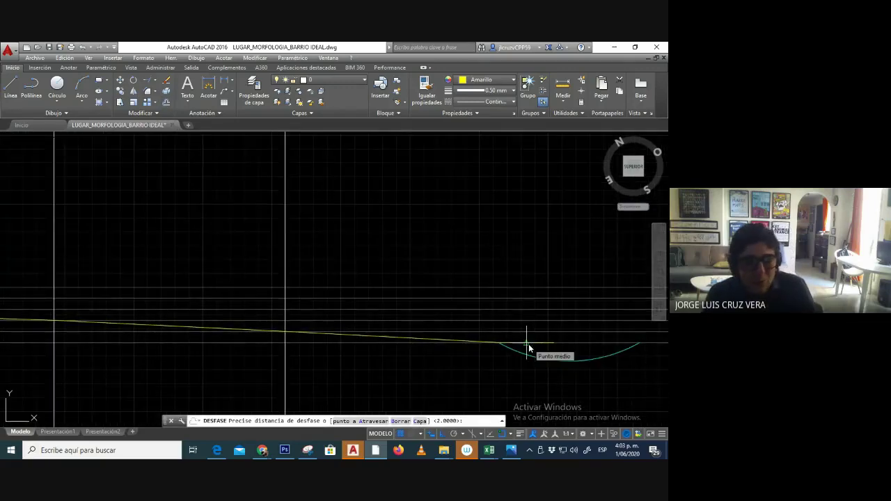
scroll(529, 346, "up", 2)
scroll(485, 333, "up", 1)
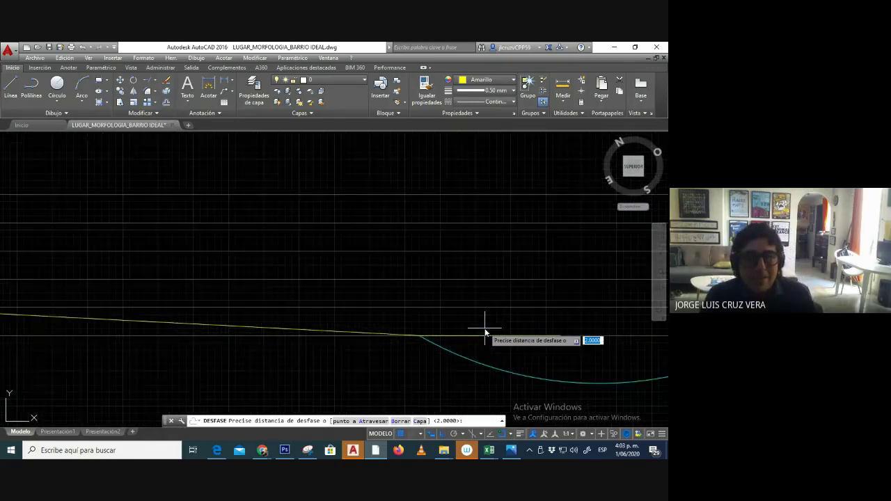
middle_click_drag(485, 333, 396, 322)
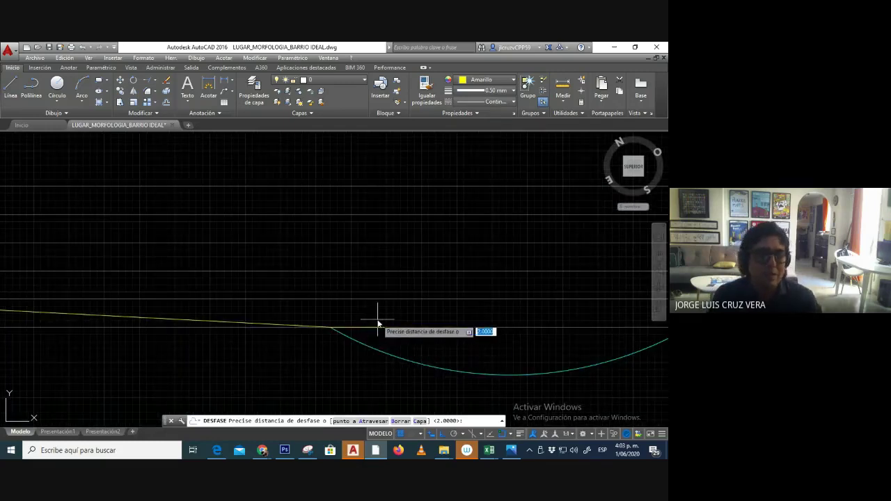
left_click(166, 102)
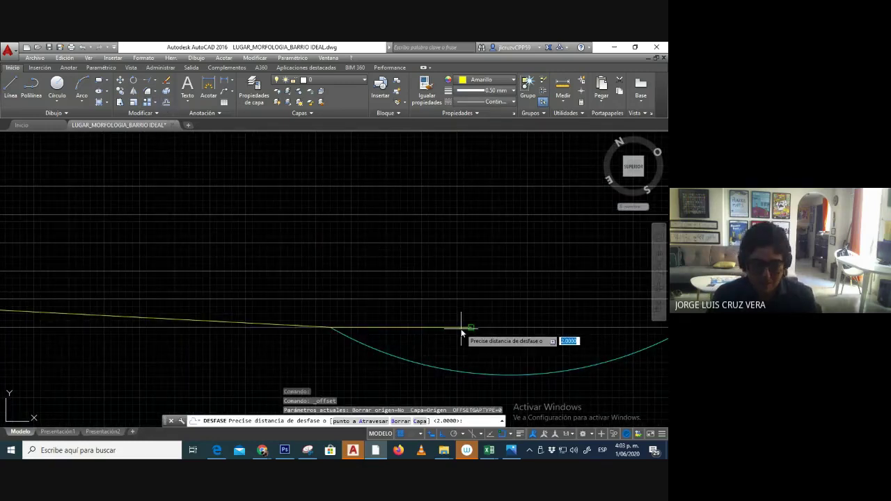
type("1")
key("Return")
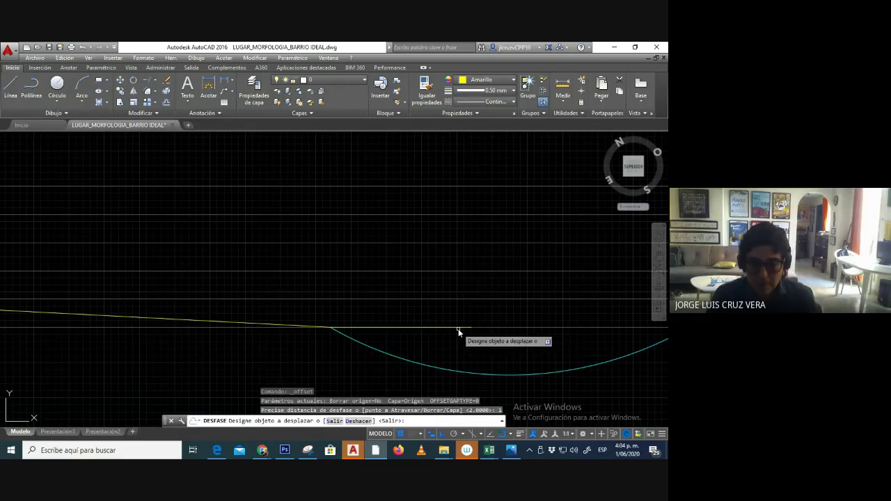
left_click(453, 327)
key("Escape")
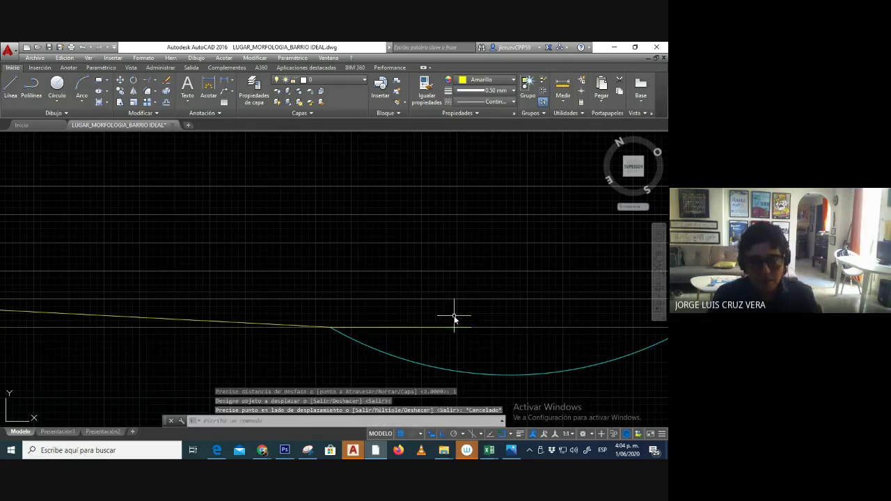
Offset the 10-unit horizontal line over the river channel upward by 0.3.
left_click(165, 102)
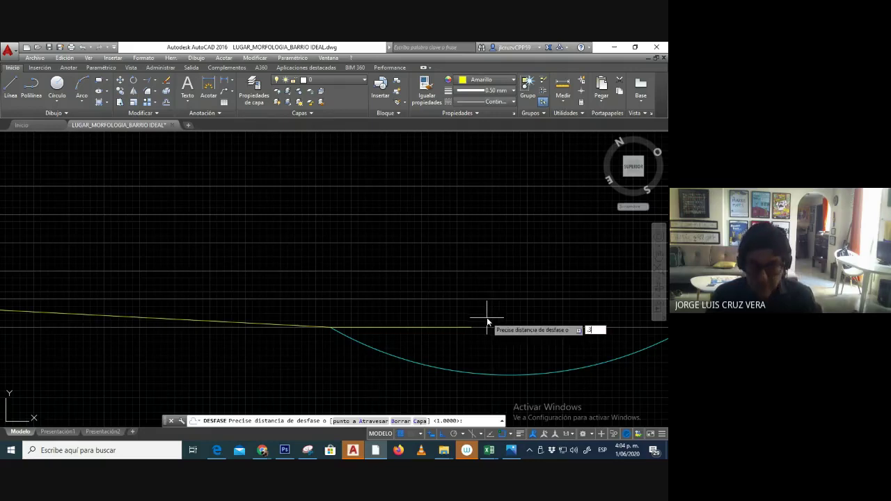
type(".3")
key("Return")
left_click(466, 327)
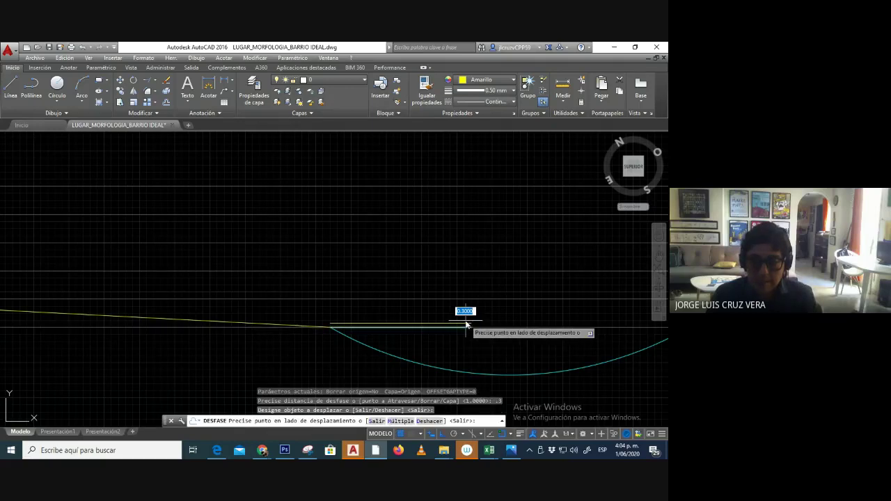
left_click(465, 326)
key("Escape")
Close both ends of the two parallel lines over the river channel with short vertical lines, forming a thin rectangle.
scroll(324, 332, "up", 3)
middle_click_drag(324, 332, 390, 336)
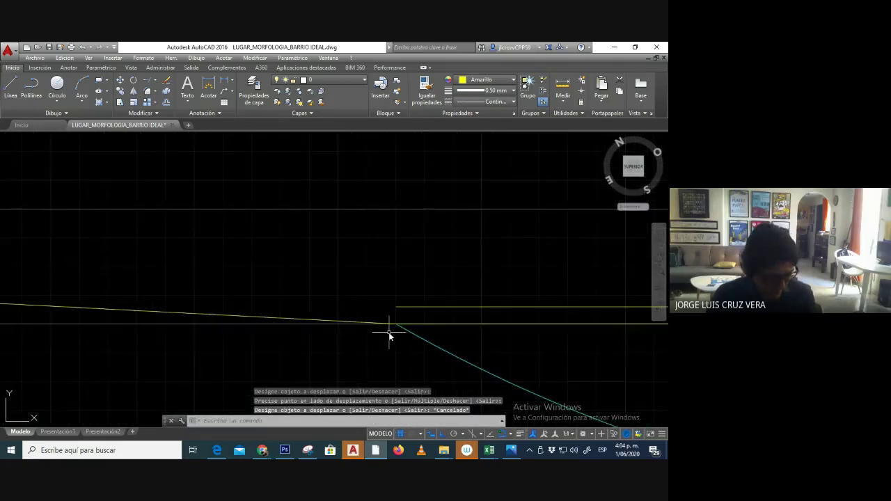
key("Return")
left_click(394, 312)
left_click(396, 320)
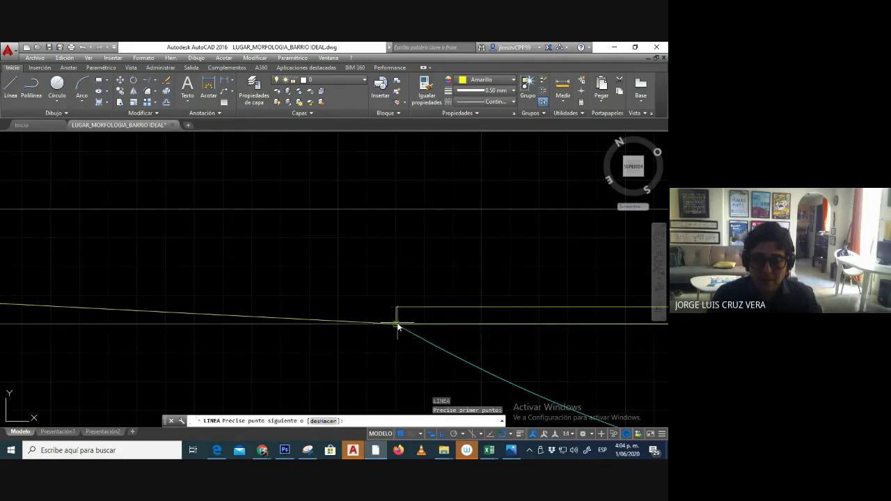
key("Escape")
scroll(383, 327, "down", 3)
scroll(383, 328, "down", 1)
scroll(537, 318, "up", 5)
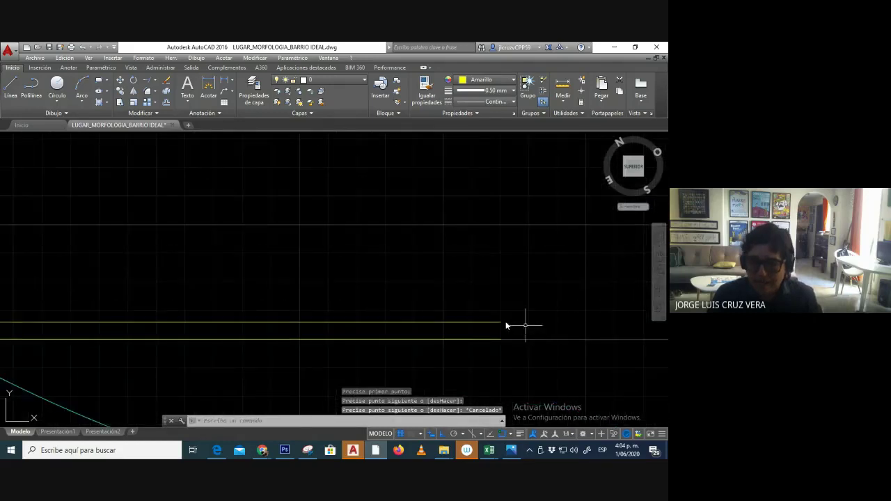
key("Return")
left_click(499, 320)
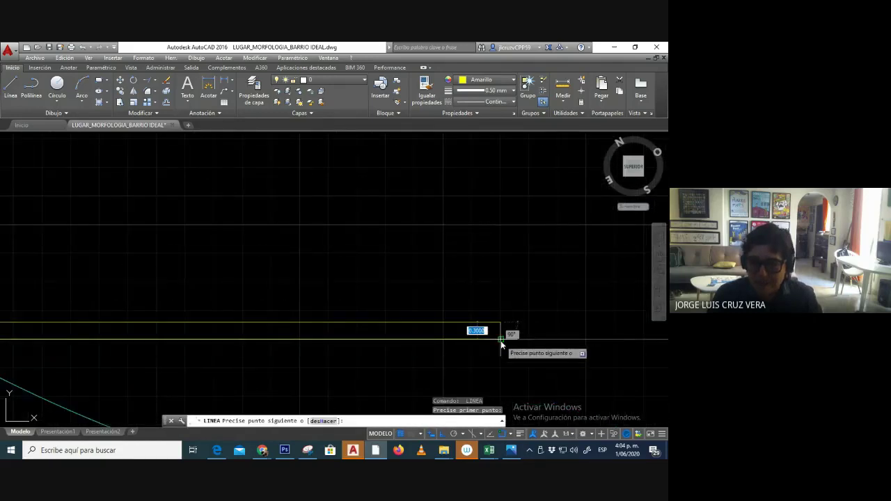
left_click(500, 339)
key("Escape")
Draw a vertical line across the thin rectangle between the midpoints of its long edges.
scroll(388, 299, "down", 4)
scroll(408, 313, "up", 2)
middle_click_drag(328, 311, 346, 317)
key("Return")
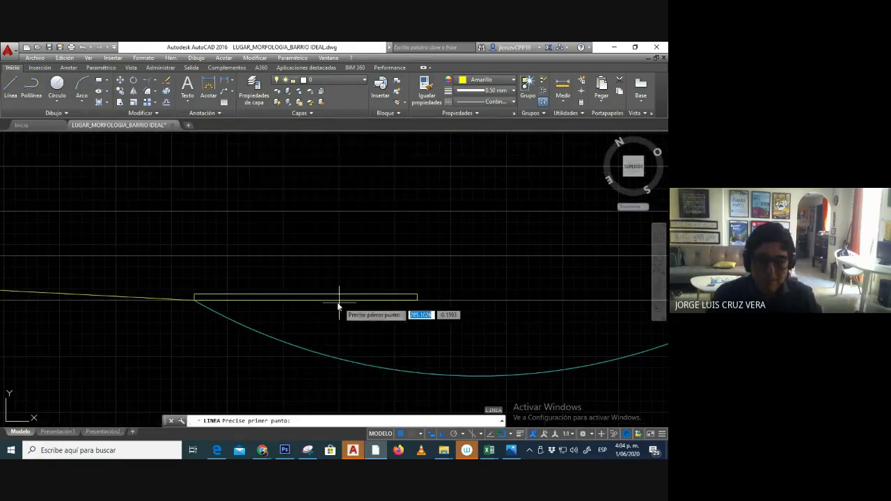
left_click(306, 302)
left_click(306, 296)
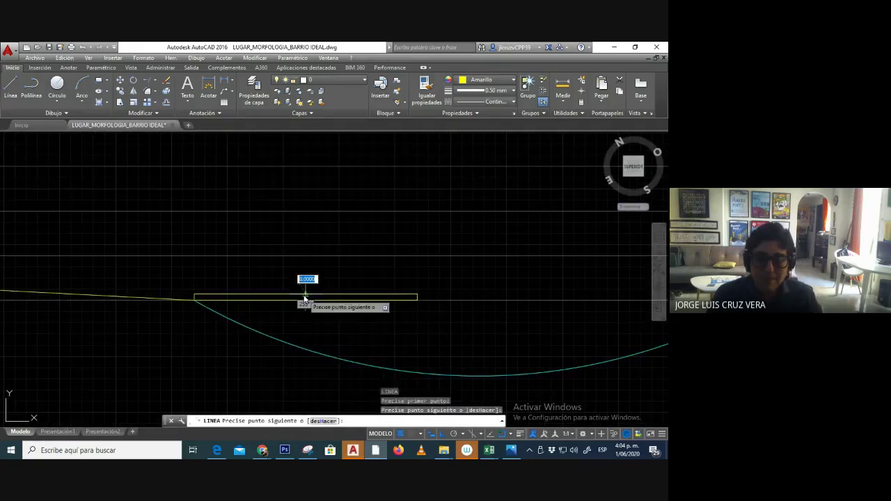
key("Escape")
Trim the rectangle's half beyond the midpoint line on the river side and delete its leftover end line.
middle_click_drag(364, 324, 387, 328)
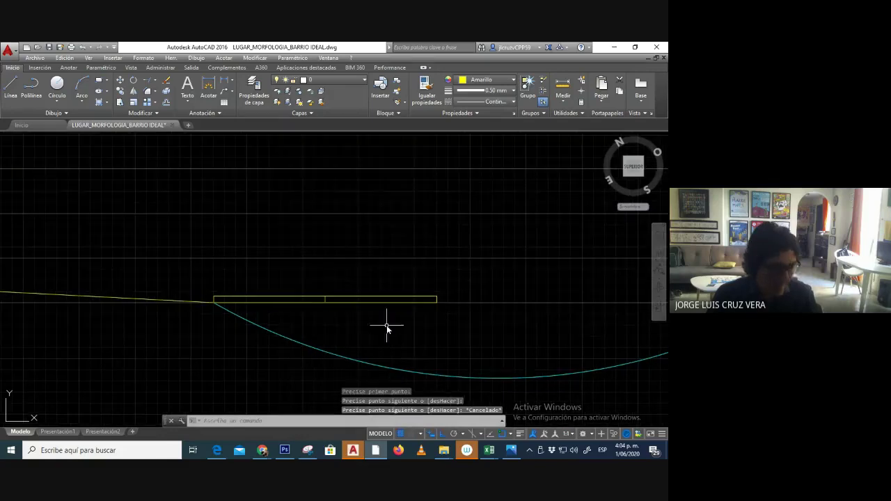
left_click(148, 81)
left_click(449, 314)
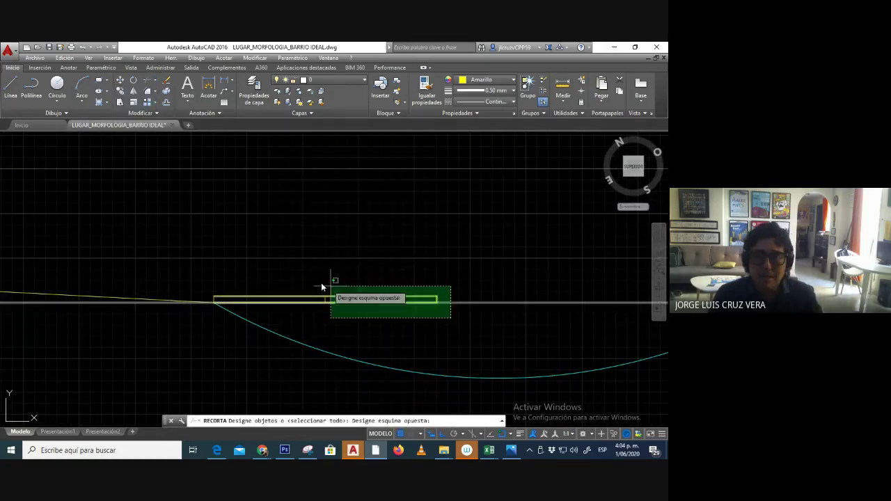
left_click(303, 282)
key("Return")
left_click(384, 297)
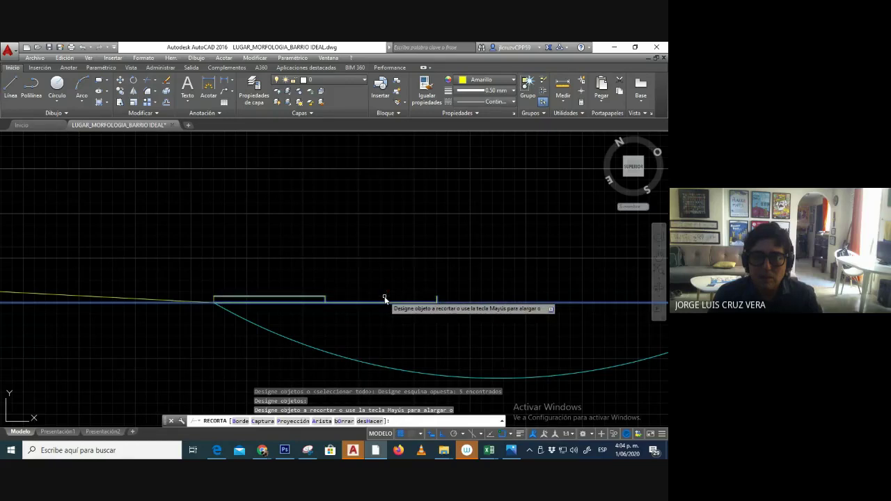
key("Escape")
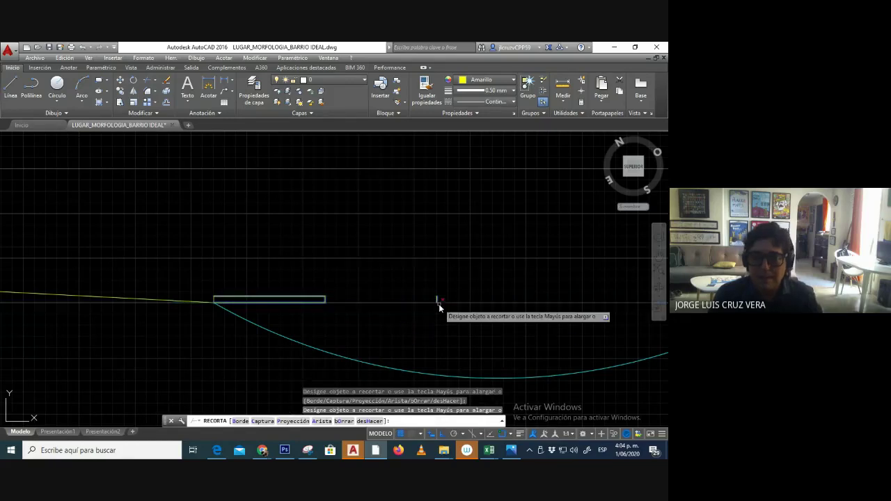
left_click(438, 305)
left_click(441, 306)
key("Delete")
Draw a line 5 units horizontally inland from the rectangle's upper riverbank corner, continuing vertically down below the terrain.
scroll(438, 316, "down", 2)
scroll(434, 289, "up", 2)
scroll(429, 284, "down", 2)
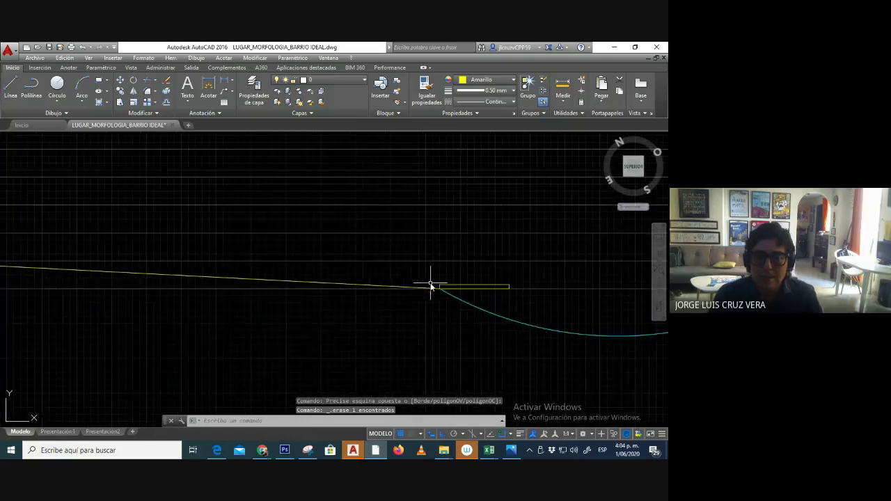
scroll(479, 288, "up", 2)
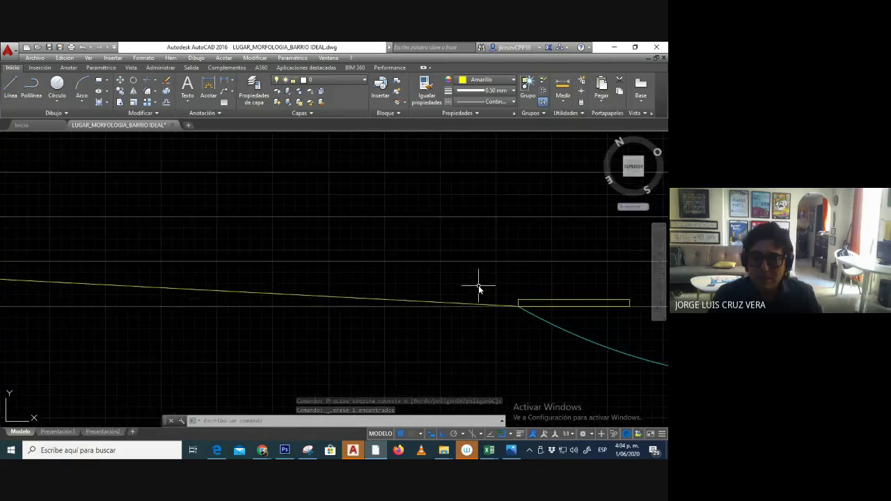
type("l")
key("Return")
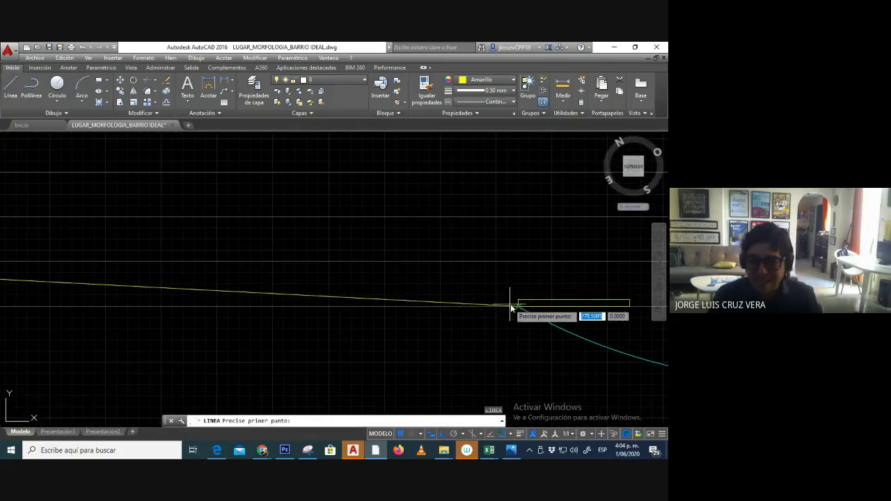
left_click(518, 304)
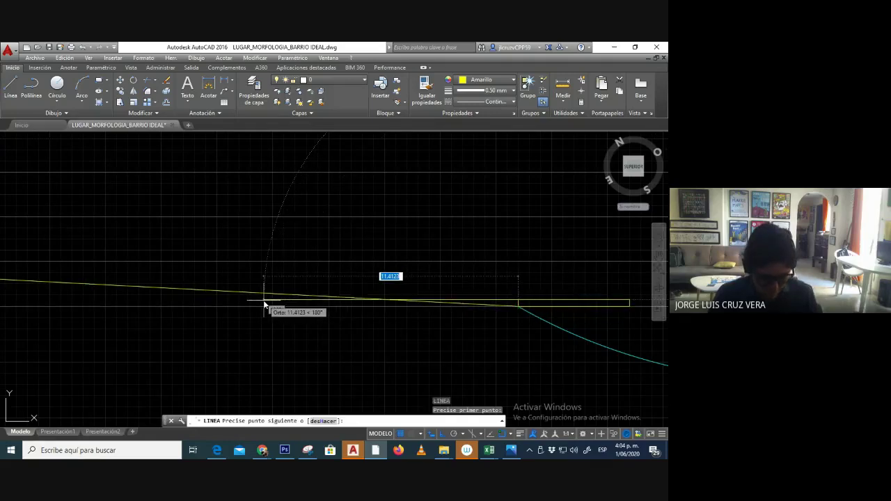
scroll(263, 300, "down", 3)
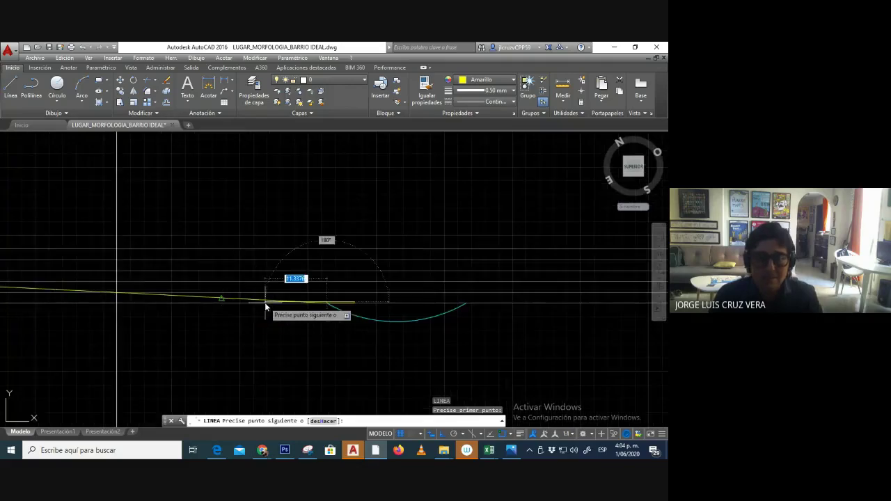
scroll(275, 302, "down", 4)
scroll(243, 319, "up", 5)
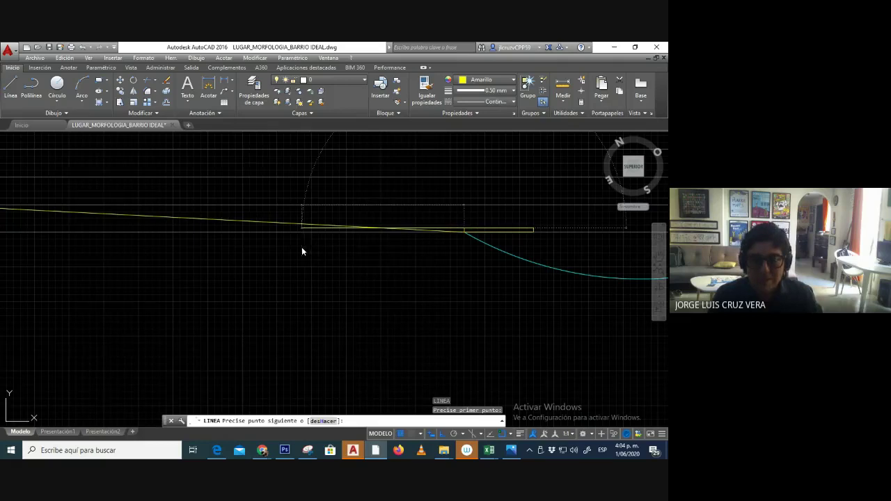
scroll(414, 245, "up", 2)
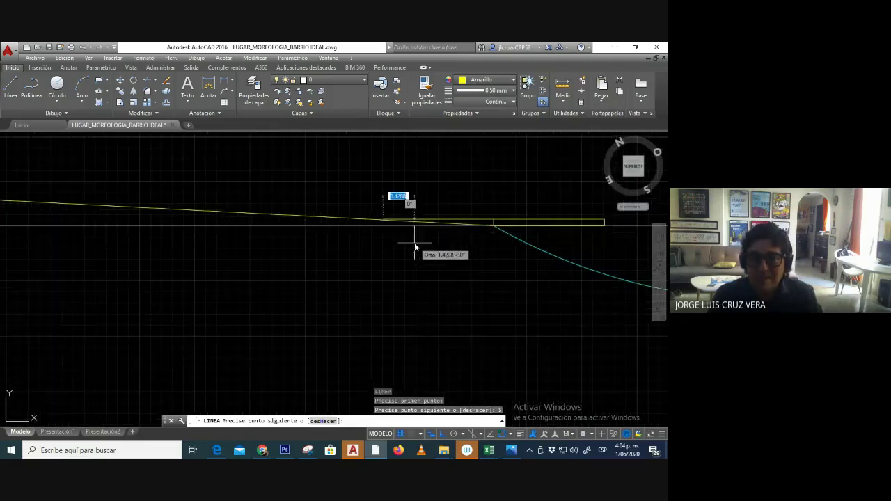
left_click(407, 279)
key("Escape")
Draw a sloped line from the midpoint of the rectangle's river-side end to its lower corner at the riverbank.
middle_click_drag(397, 241, 480, 321)
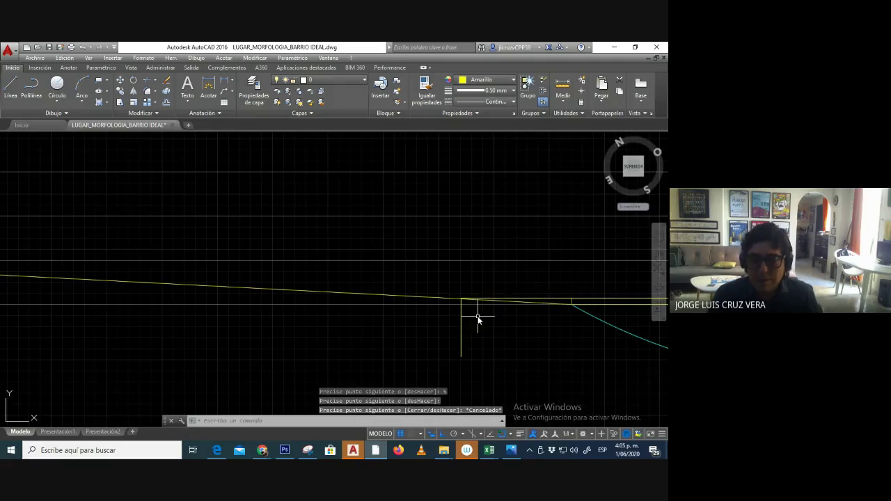
middle_click_drag(476, 316, 323, 321)
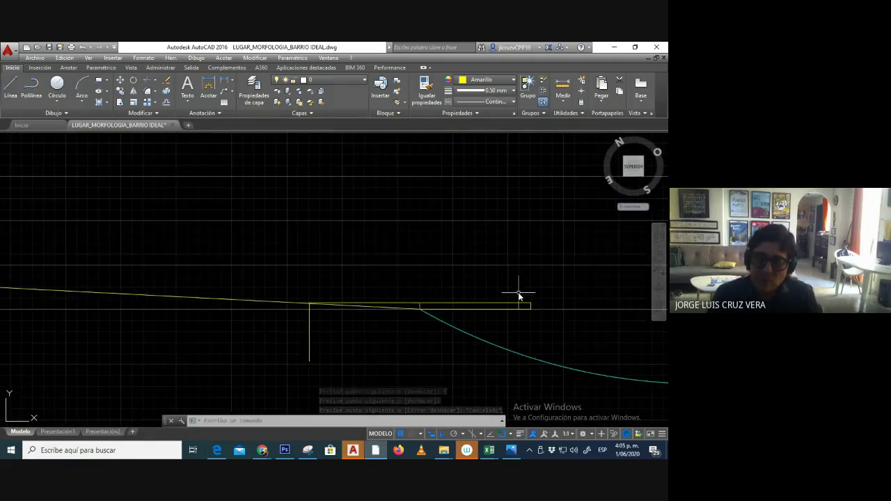
scroll(525, 310, "up", 1)
middle_click_drag(524, 311, 549, 317)
type("l")
key("Return")
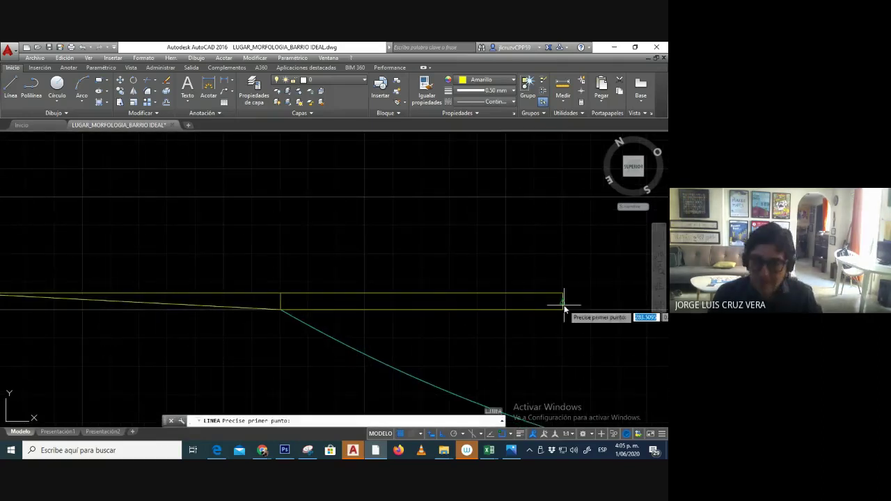
left_click(563, 302)
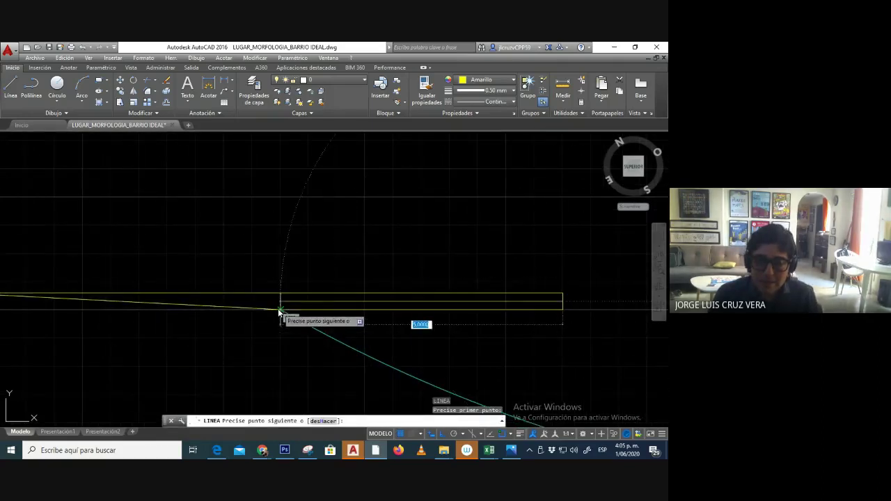
left_click(282, 310)
key("Escape")
Trim the rectangle's river-side end line below the new sloped line and delete the rectangle's bottom edge.
middle_click_drag(480, 309, 469, 311)
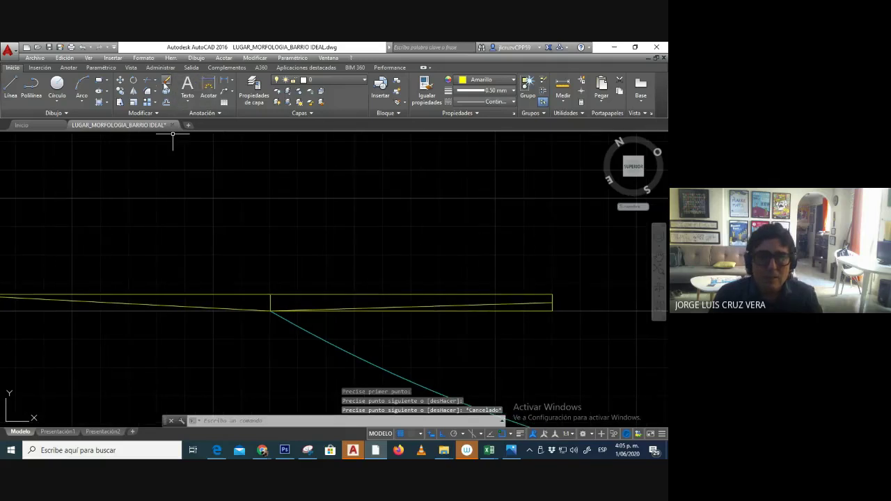
left_click(146, 100)
left_click(580, 330)
left_click(531, 289)
key("Return")
left_click(548, 310)
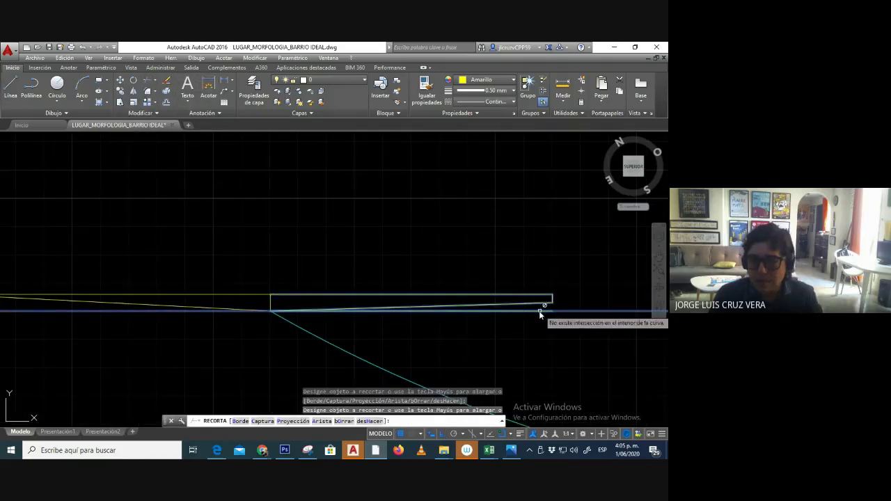
key("Escape")
left_click(534, 311)
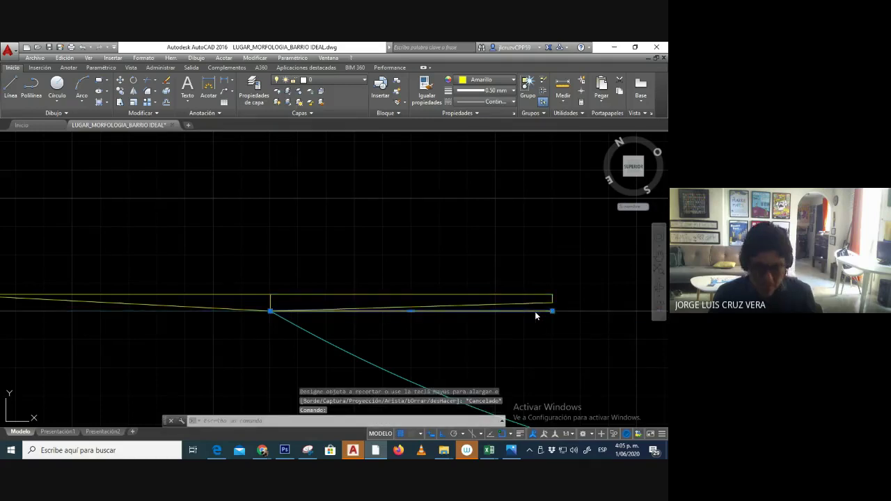
key("Delete")
scroll(418, 332, "up", 2)
scroll(467, 326, "down", 2)
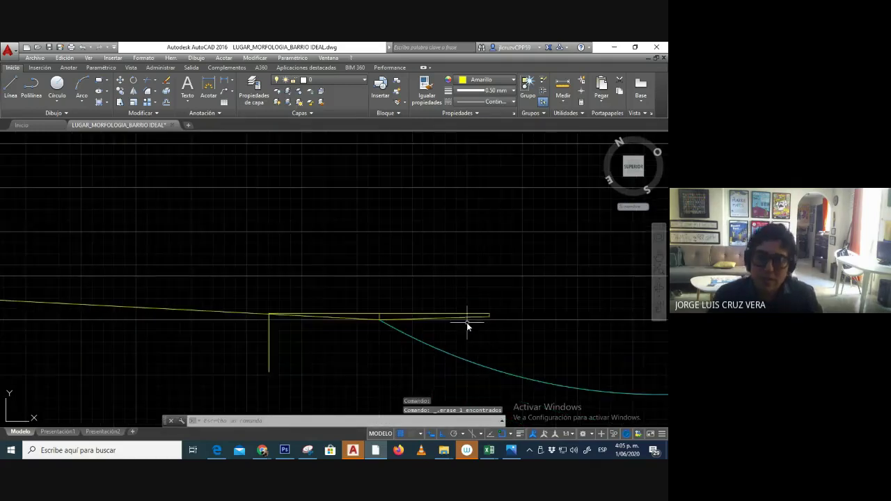
scroll(413, 320, "up", 1)
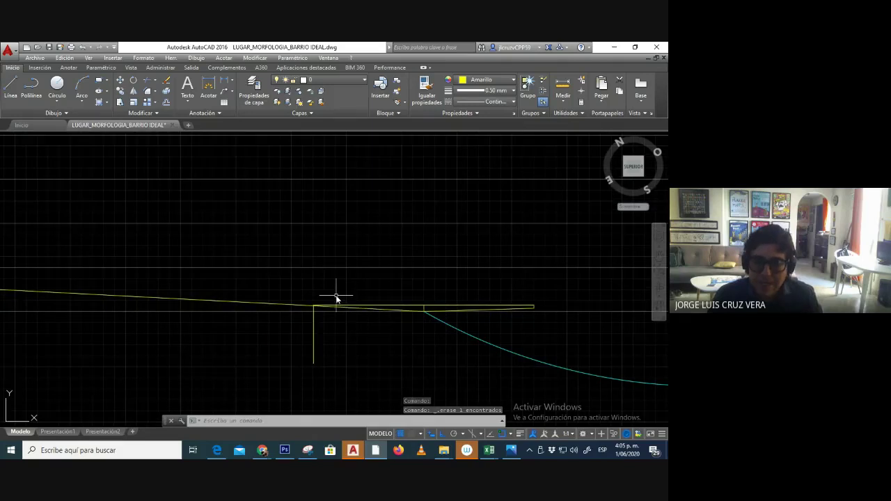
scroll(337, 298, "up", 2)
middle_click_drag(398, 294, 398, 300)
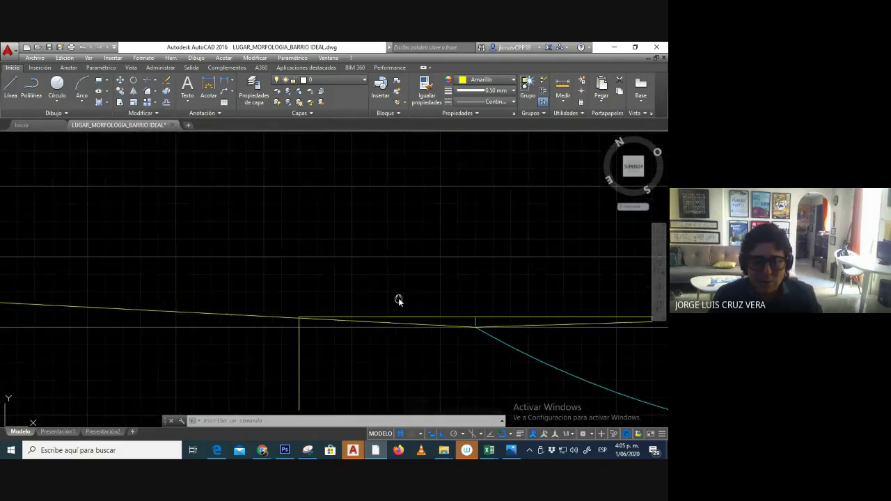
scroll(354, 282, "down", 1)
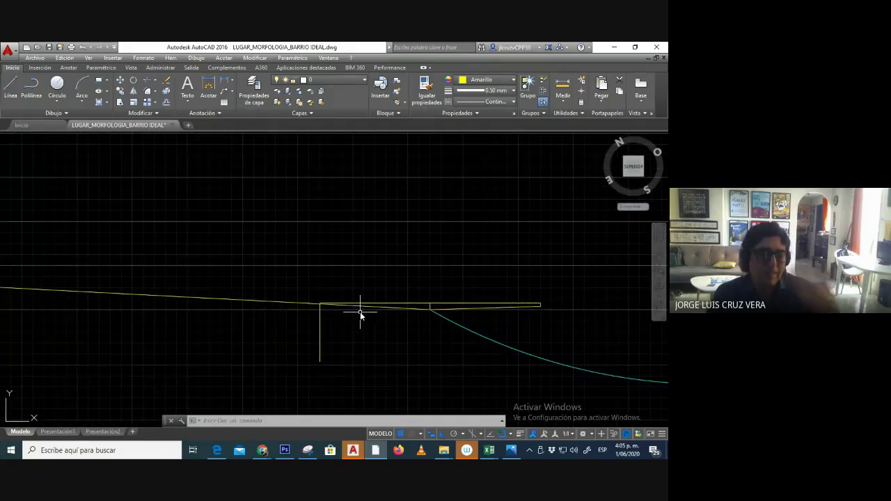
middle_click_drag(360, 314, 413, 331)
scroll(398, 318, "up", 1)
left_click(378, 322)
key("Delete")
key("Escape")
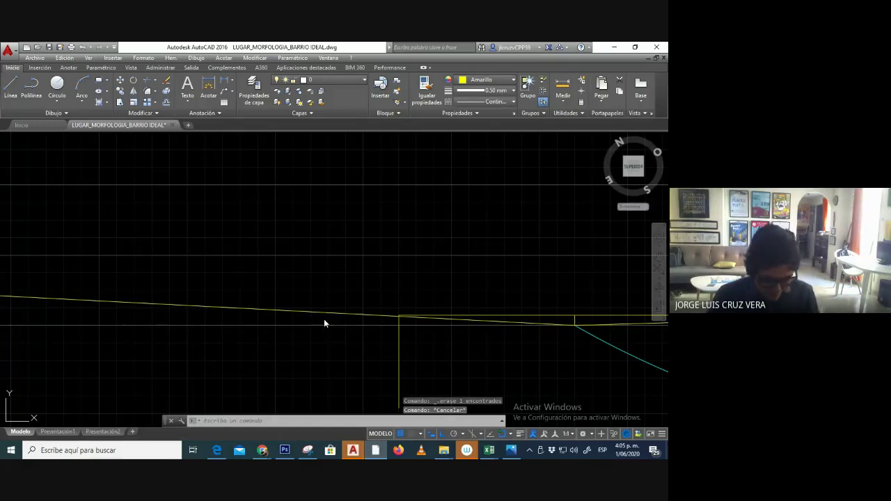
key("Escape")
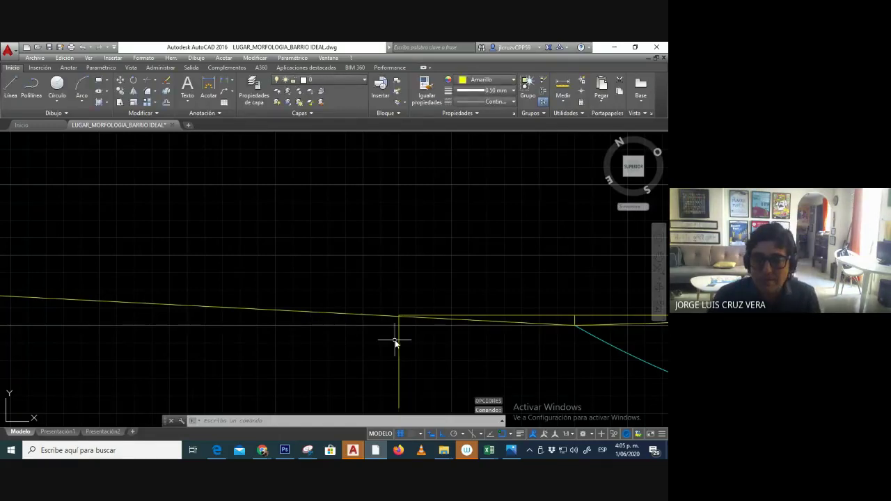
Offset the vertical line at the platform's inland end 2 units further inland.
left_click(166, 102)
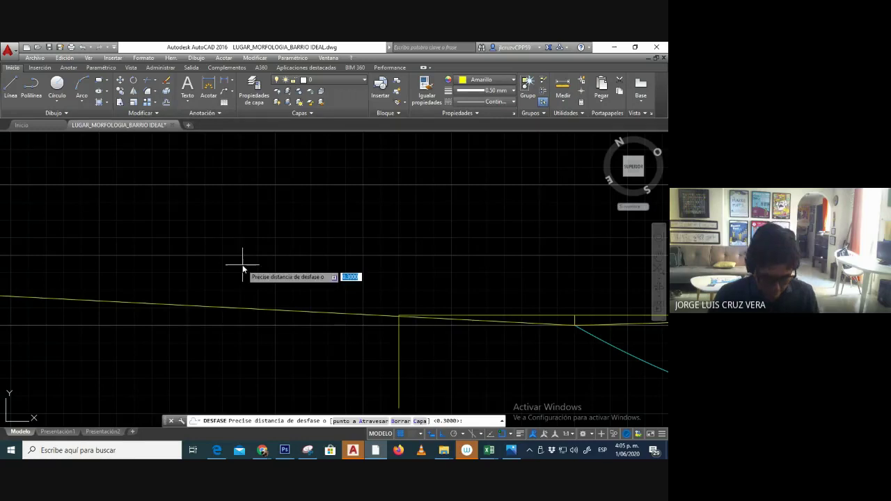
type("2")
key("Return")
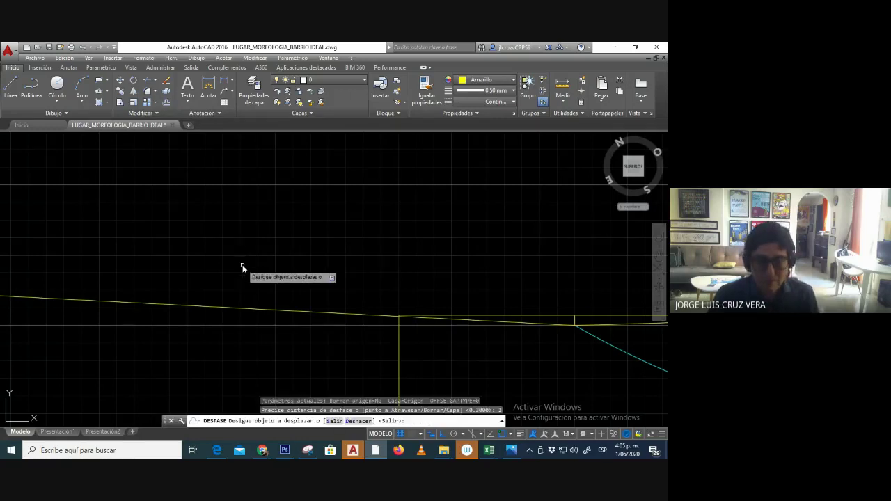
left_click(399, 358)
left_click(344, 352)
key("Escape")
Extend the offset vertical line up to the sloped terrain line.
middle_click_drag(342, 340, 363, 271)
scroll(364, 272, "up", 4)
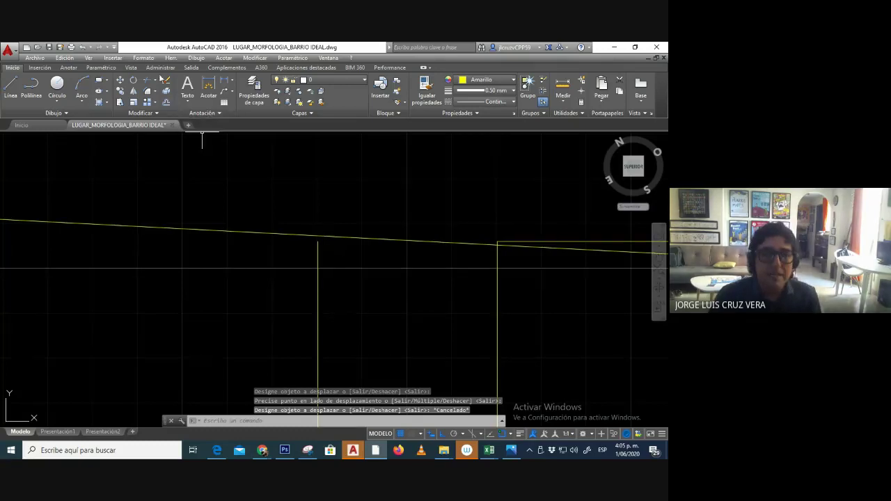
left_click(152, 80)
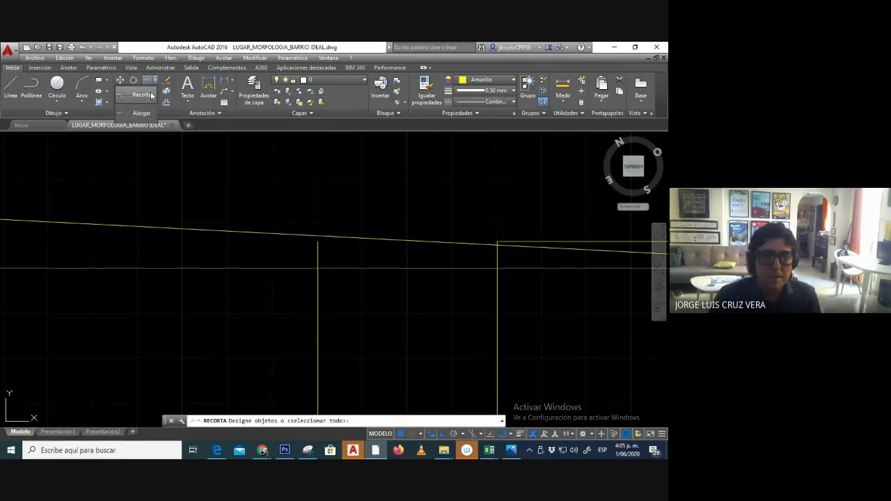
left_click(157, 80)
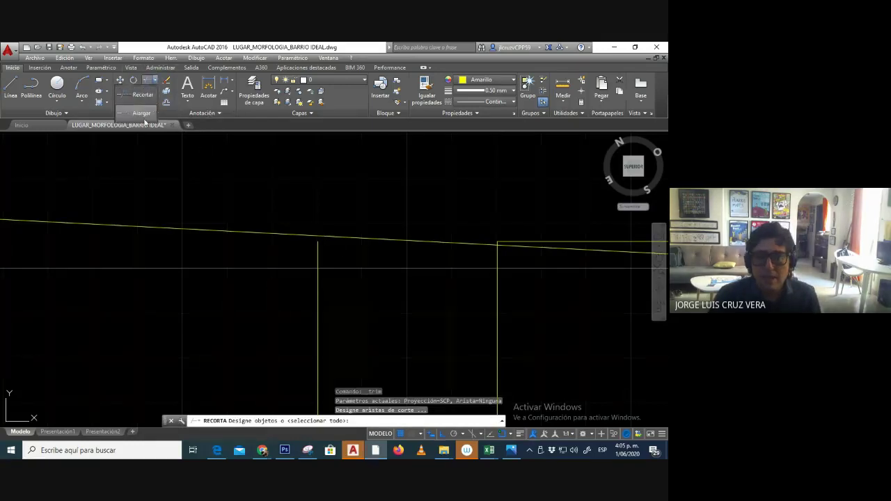
left_click(135, 106)
left_click(306, 239)
key("Return")
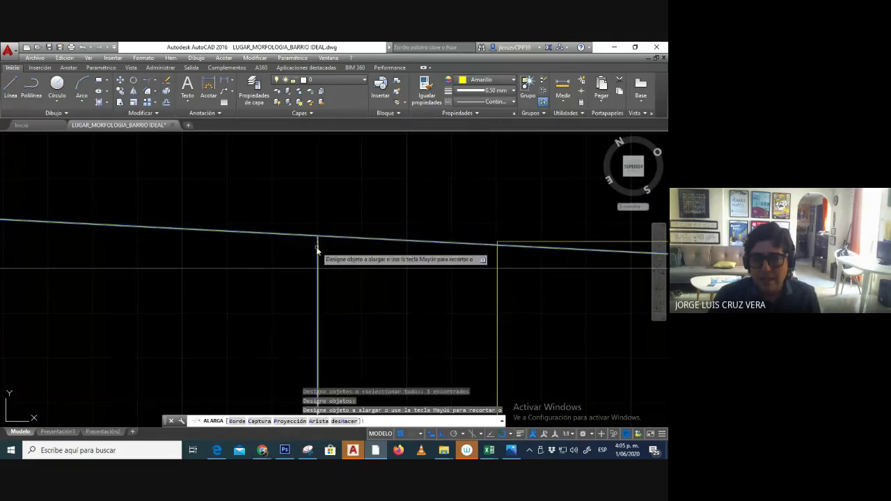
scroll(311, 239, "down", 1)
scroll(311, 240, "down", 4)
scroll(449, 298, "up", 4)
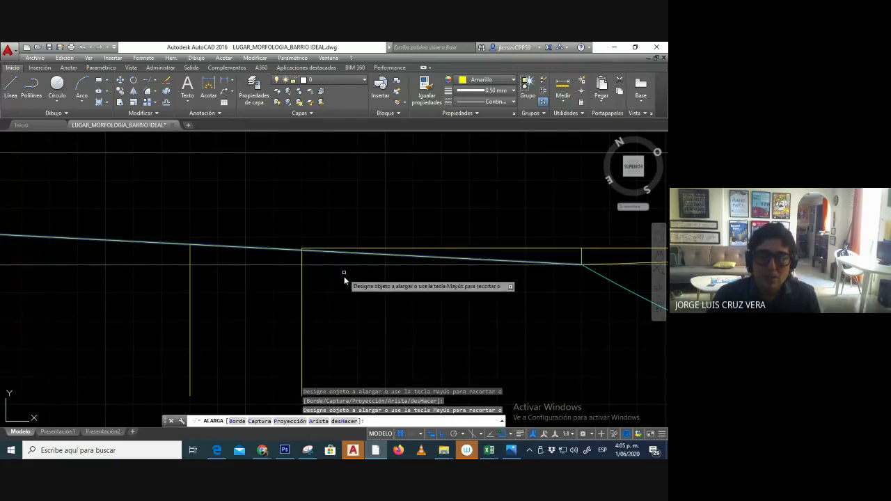
middle_click_drag(298, 275, 386, 285)
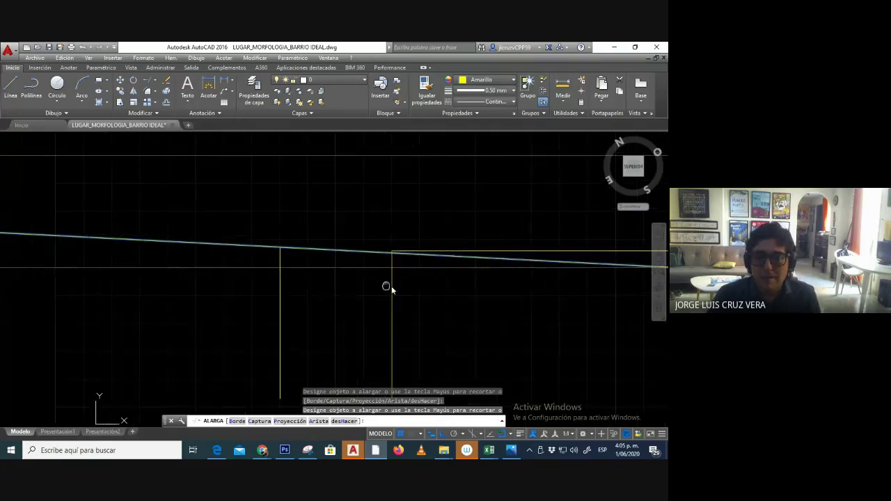
scroll(419, 294, "down", 4)
key("Escape")
Draw a horizontal line from the extended line's top toward the river, ending directly above the platform's inland vertical line.
scroll(407, 286, "up", 5)
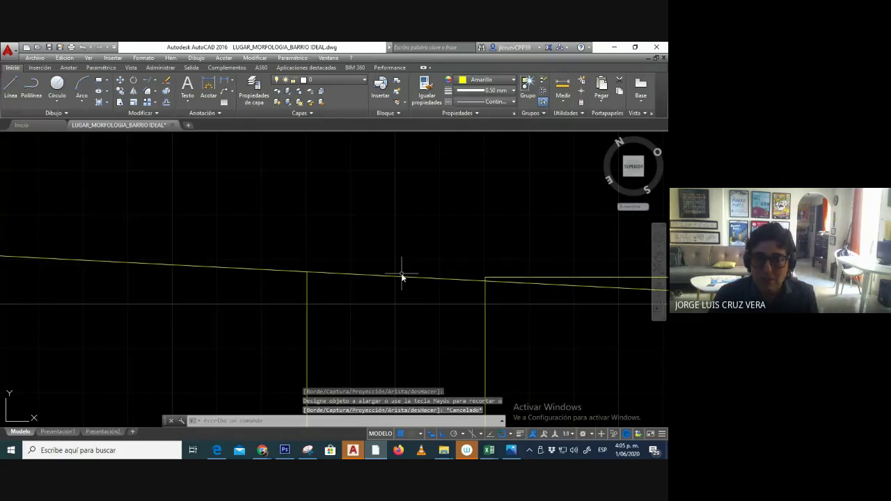
type("l")
key("Return")
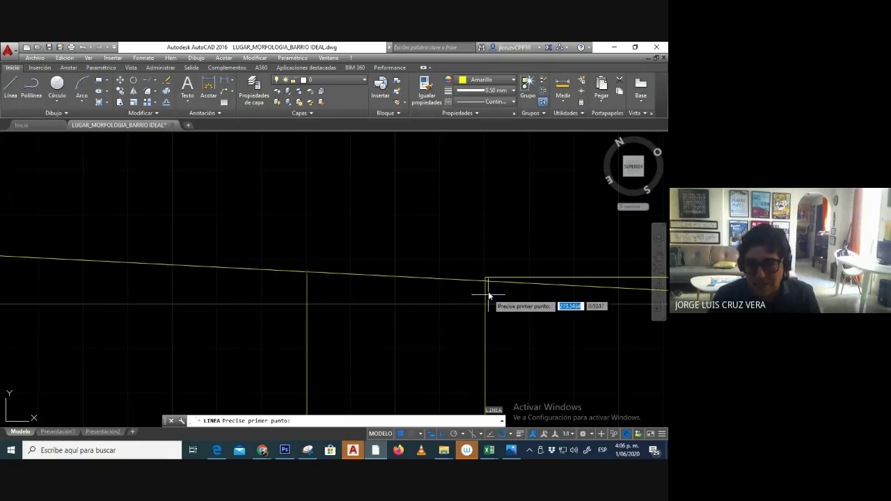
left_click(307, 273)
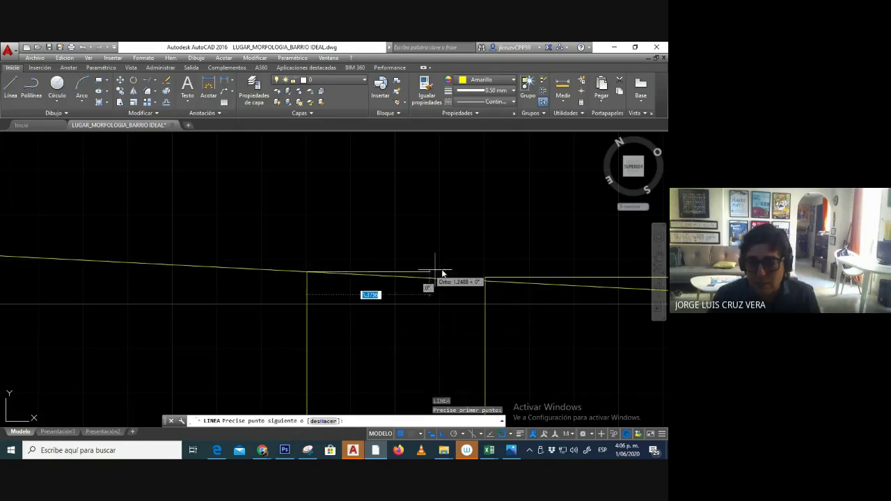
scroll(485, 272, "up", 3)
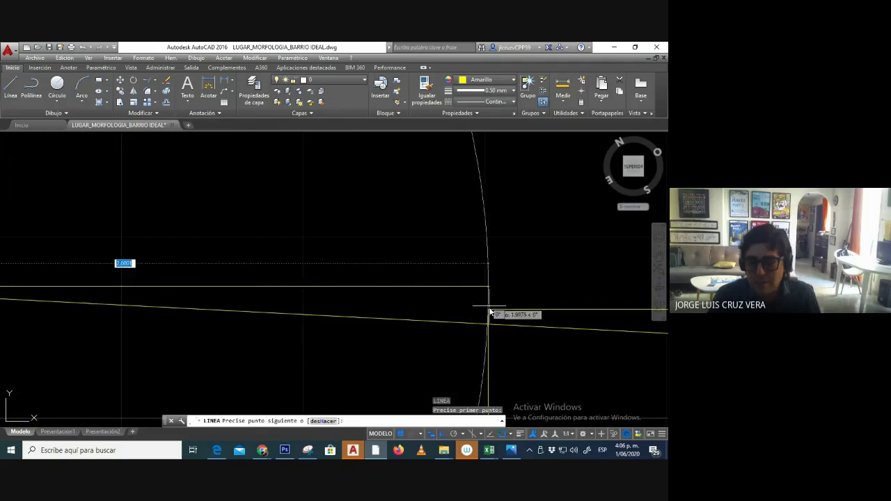
left_click(494, 286)
key("Escape")
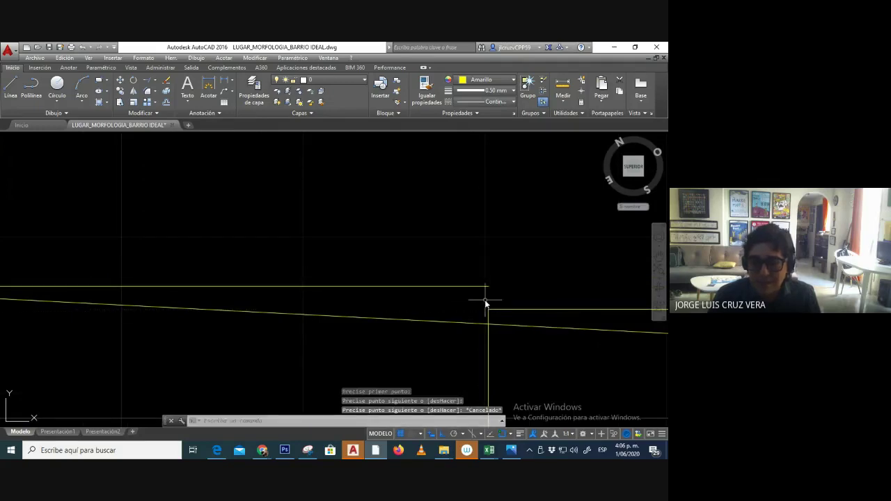
Draw a short vertical line from the horizontal line's river-side end down to the platform's upper inland corner.
key("Return")
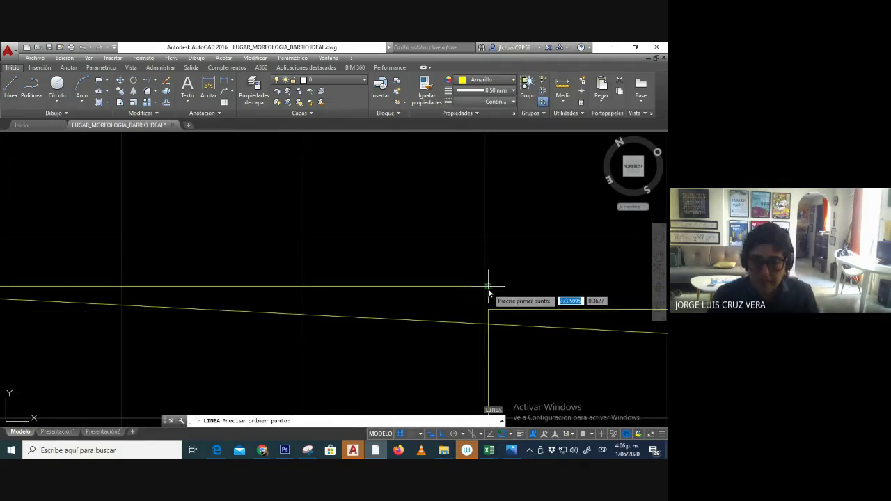
left_click(488, 287)
left_click(488, 312)
key("Escape")
scroll(385, 296, "down", 3)
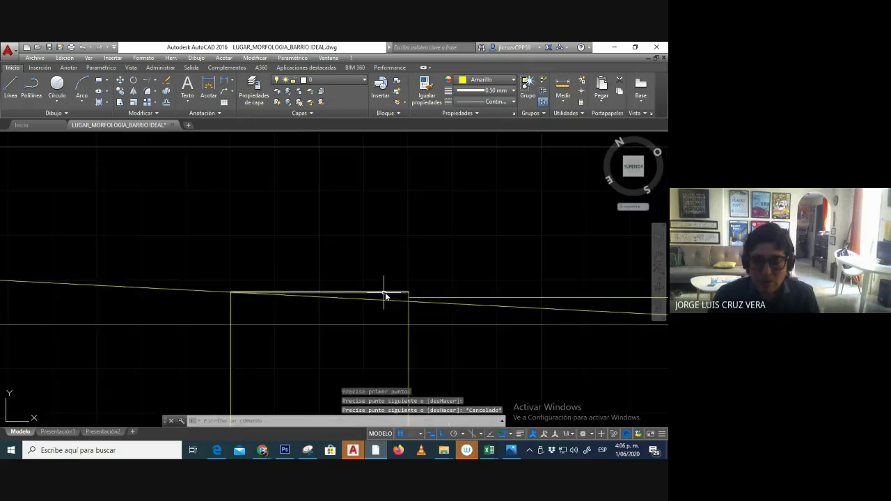
Examine the raised step and the platform along the terrain profile up to the riverbank.
scroll(464, 251, "down", 4)
scroll(420, 285, "up", 4)
key("Escape")
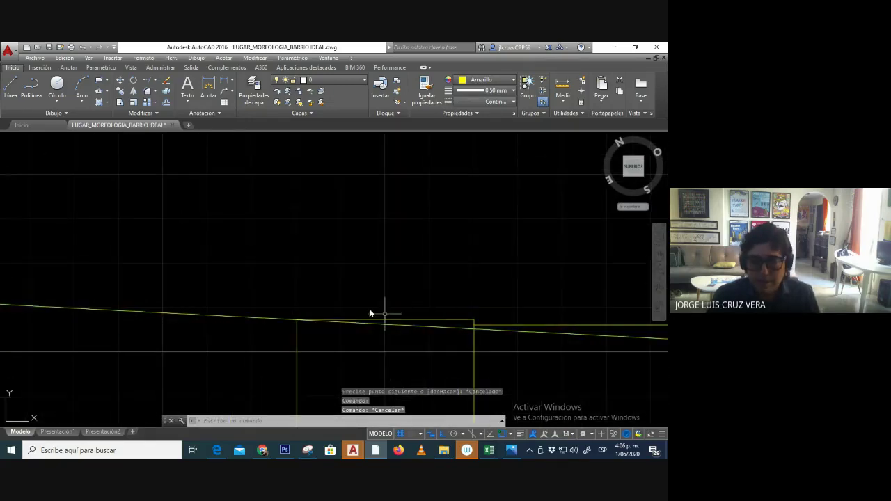
middle_click_drag(286, 326, 384, 304)
scroll(385, 304, "down", 3)
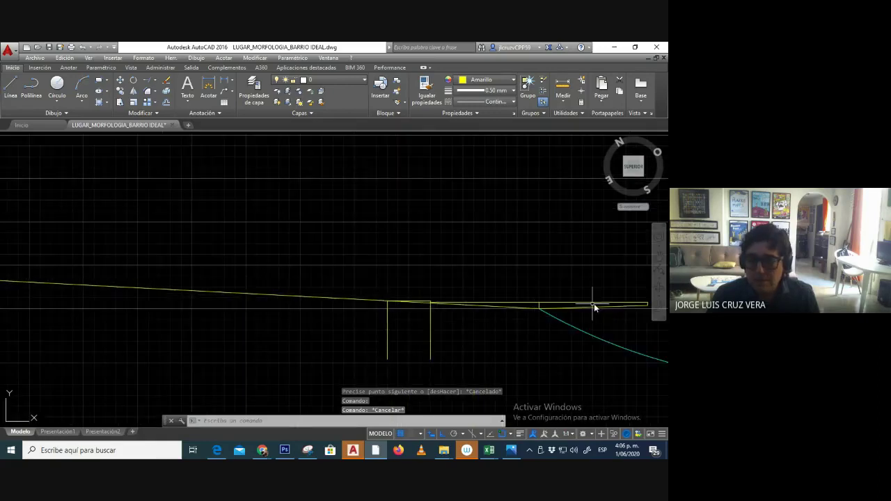
middle_click_drag(587, 306, 401, 302)
scroll(288, 302, "up", 2)
middle_click_drag(271, 288, 374, 302)
middle_click_drag(294, 298, 417, 271)
scroll(380, 282, "up", 2)
key("Escape")
key("Escape")
key("Escape")
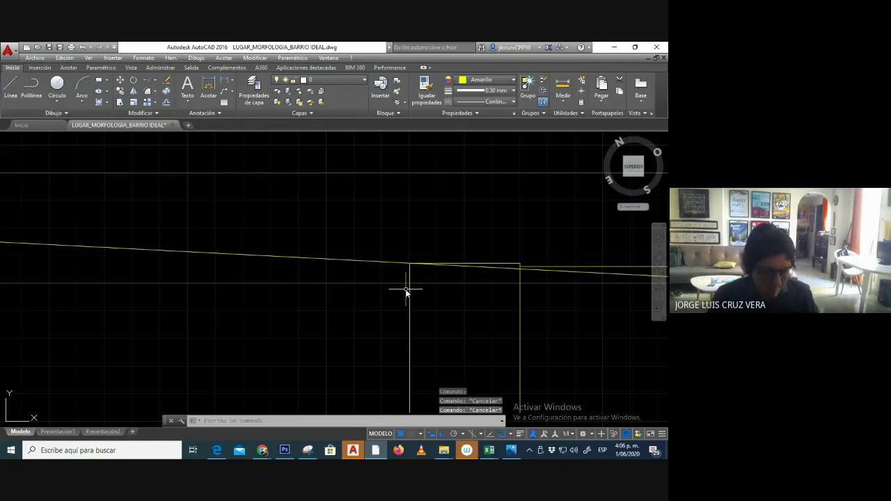
middle_click_drag(409, 287, 383, 286)
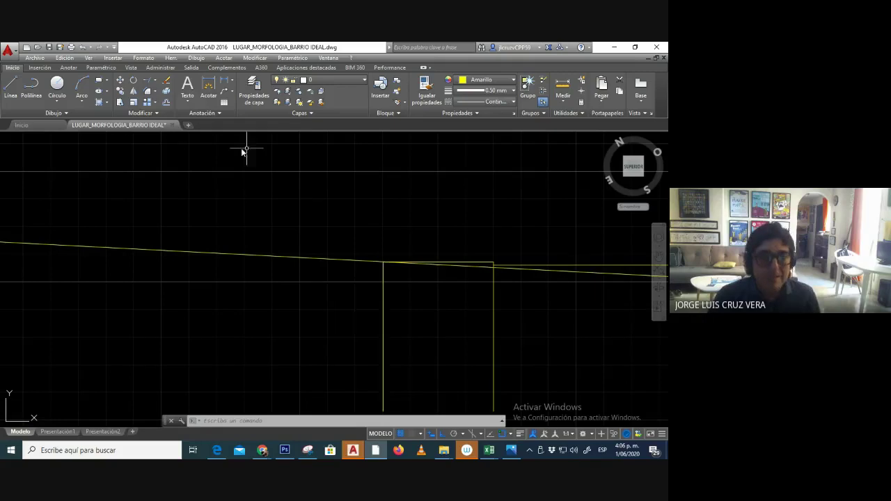
Offset the raised step's inland vertical line 5 units further inland.
left_click(166, 102)
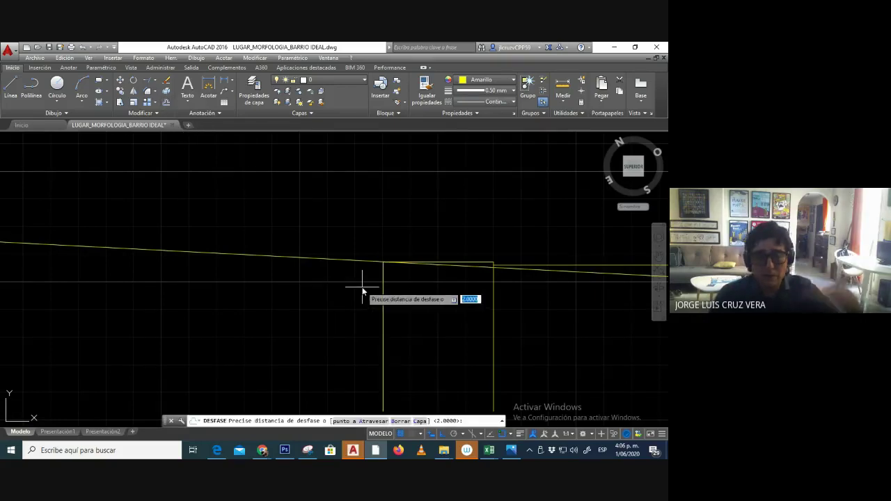
scroll(362, 291, "down", 4)
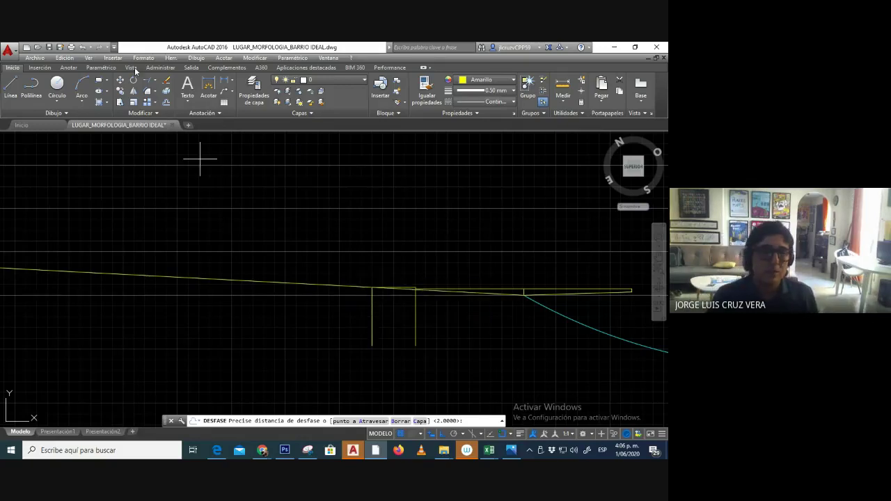
scroll(358, 308, "up", 2)
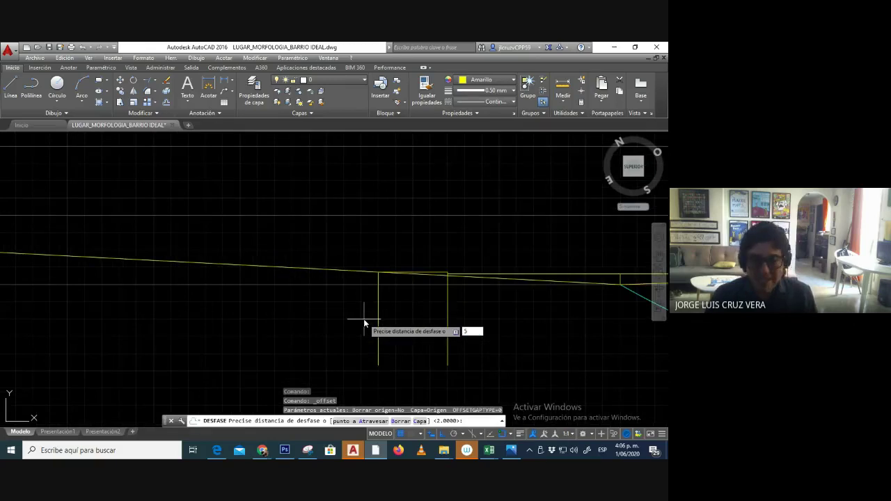
key("Return")
left_click(378, 307)
left_click(265, 308)
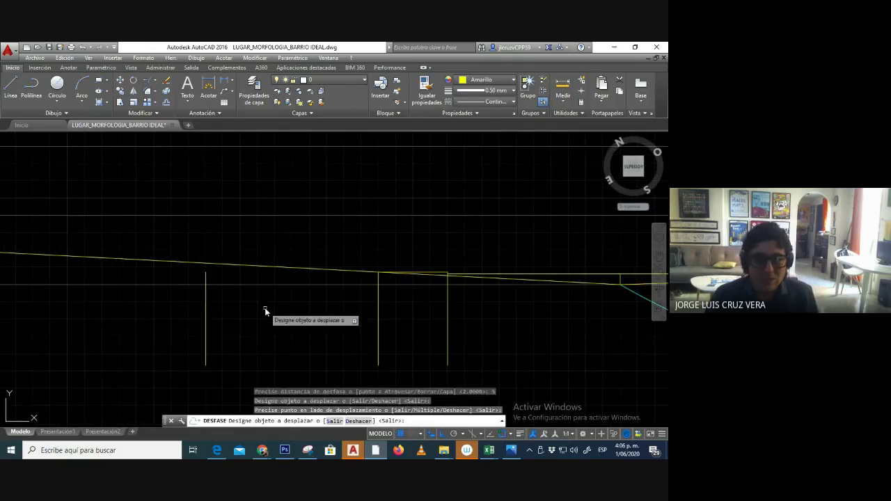
key("Escape")
left_click(142, 92)
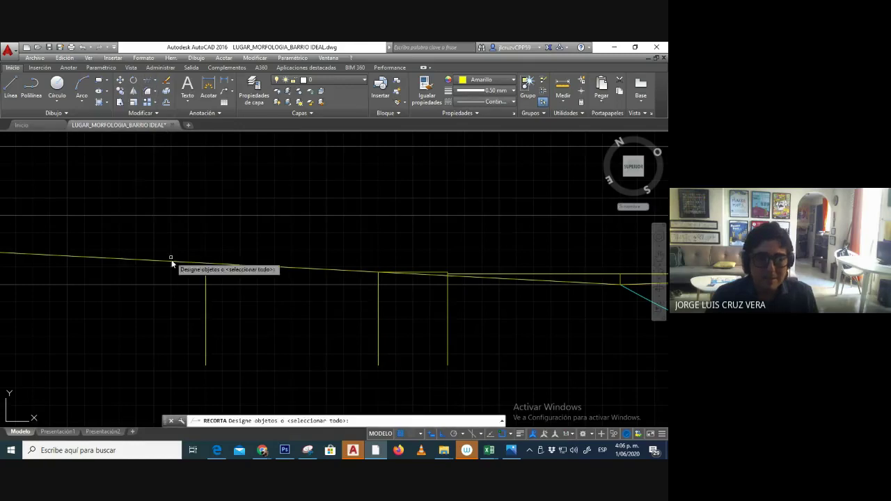
left_click(179, 263)
key("Return")
left_click(205, 276)
key("Escape")
Extend the newly offset vertical line, 5 units inland of the raised step, up to the sloped terrain line.
left_click(155, 81)
left_click(137, 112)
left_click(219, 263)
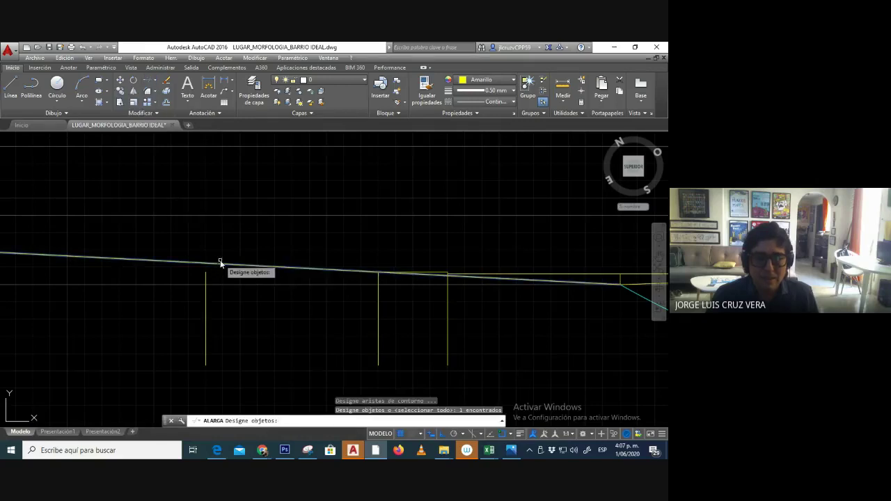
key("Return")
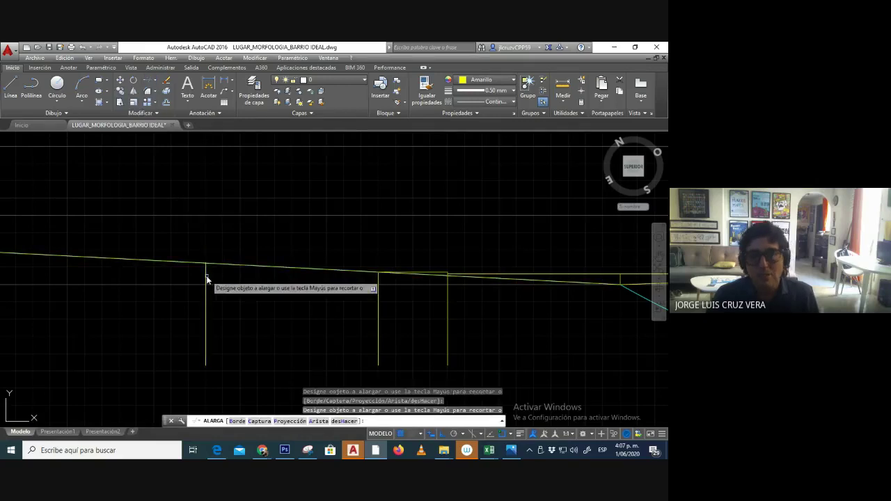
Try to trim the section's lines using the sloped terrain line as the cutting edge, and undo the trim.
key("Escape")
scroll(381, 243, "down", 2)
middle_click_drag(384, 241, 396, 273)
scroll(387, 284, "up", 2)
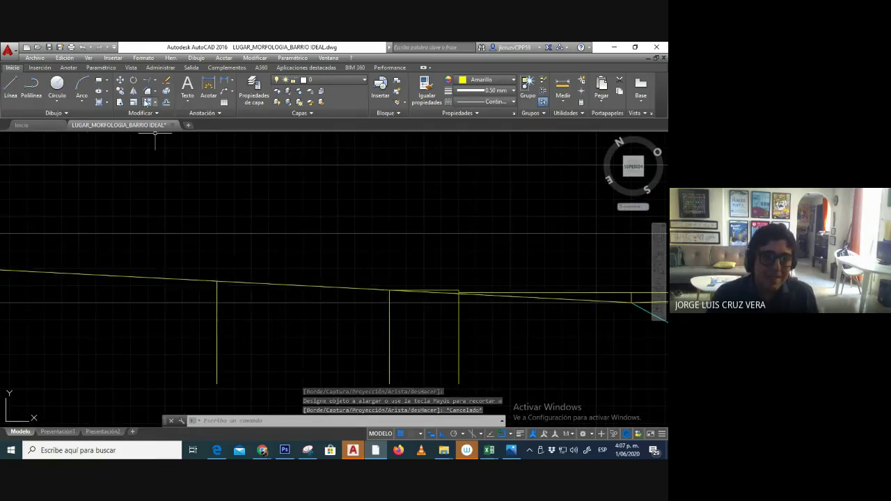
left_click(277, 286)
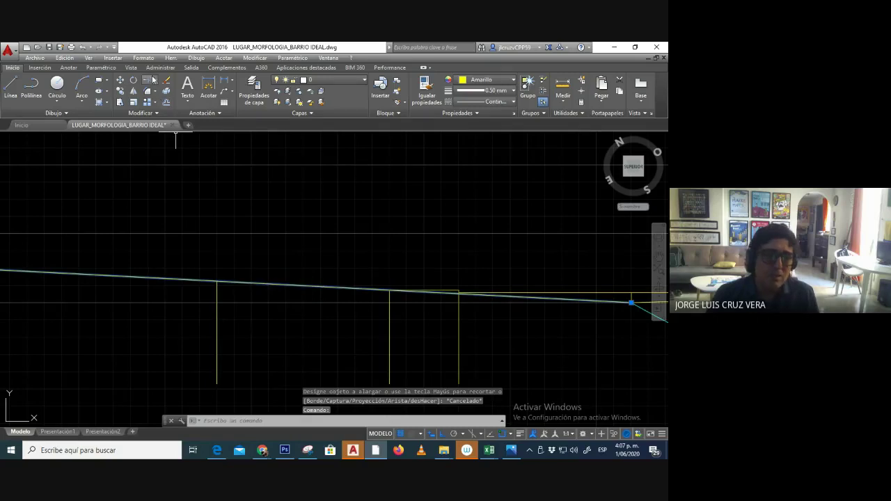
left_click(147, 81)
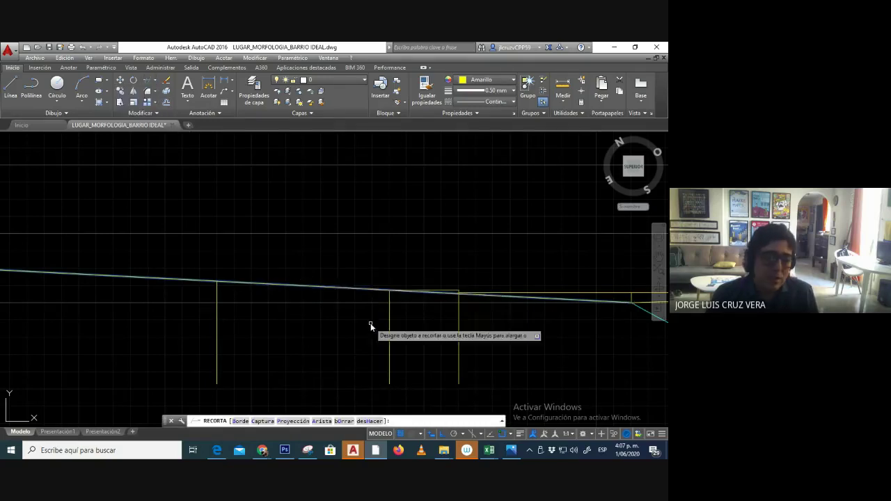
left_click(218, 296)
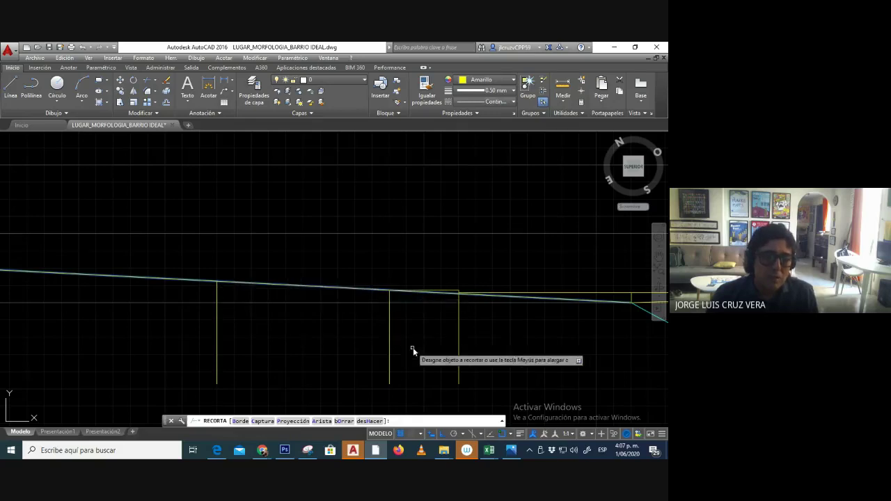
left_click(505, 349)
left_click(168, 217)
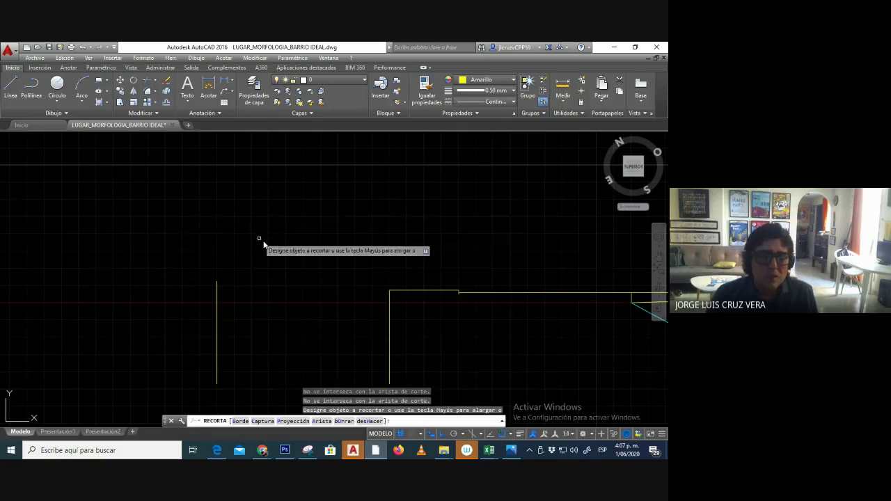
key("ctrl+z")
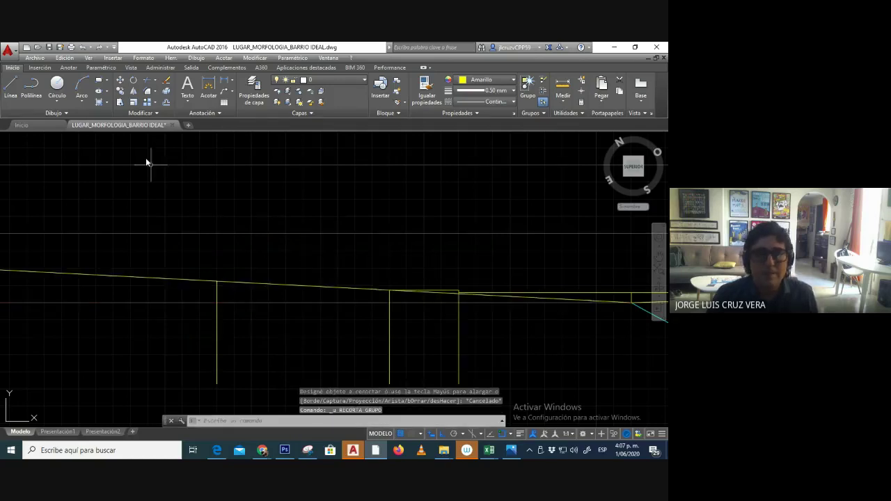
Trim away the sloped terrain segment between the newest inland vertical line and the raised step's inland vertical line.
left_click(152, 83)
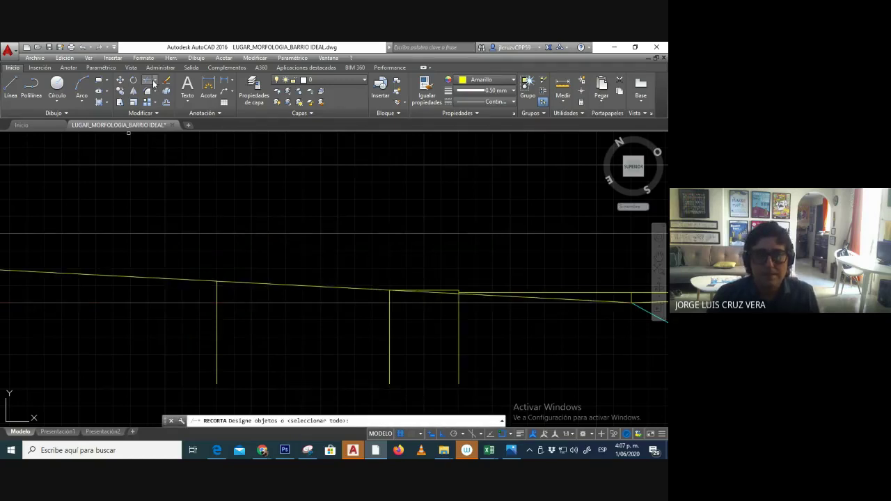
left_click(483, 348)
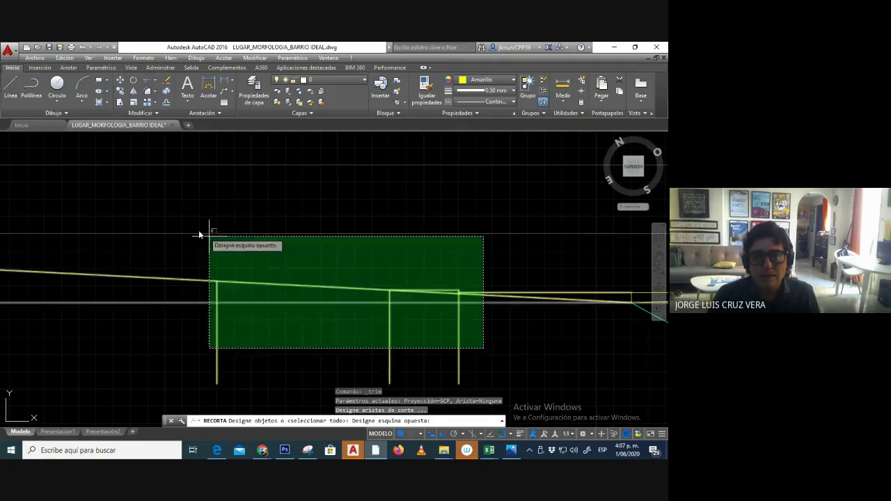
left_click(199, 234)
key("Return")
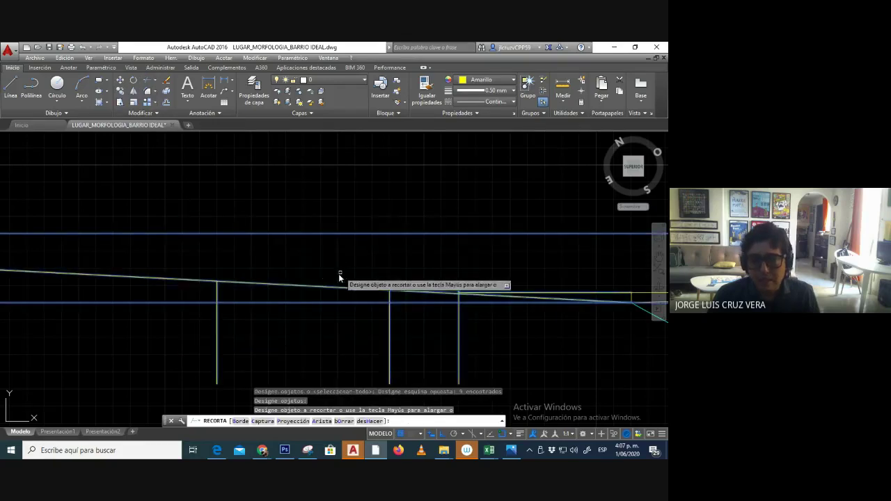
left_click(294, 284)
key("Escape")
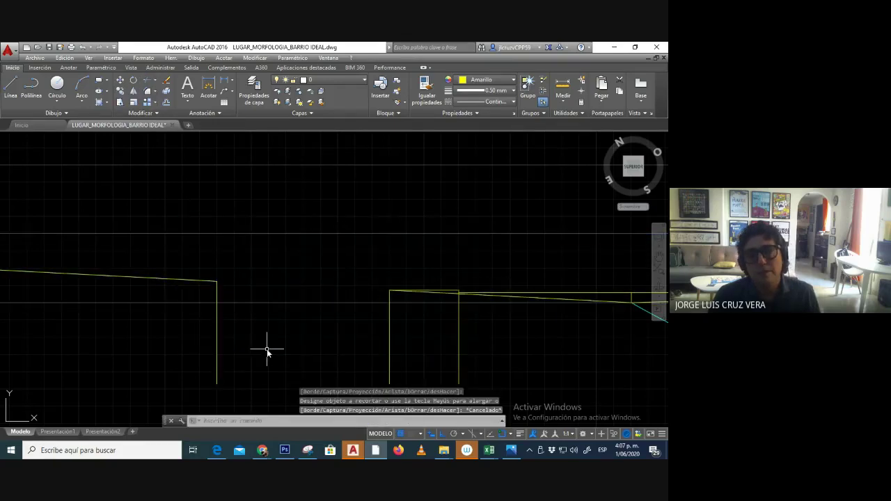
Draw a line closing the terrain gap between the upper ends of the two inland vertical lines.
left_click(12, 87)
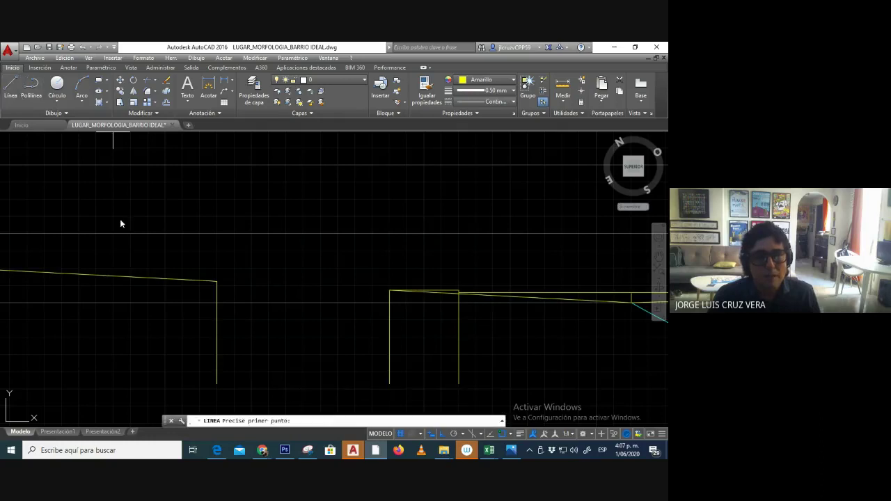
left_click(215, 281)
left_click(389, 289)
key("Escape")
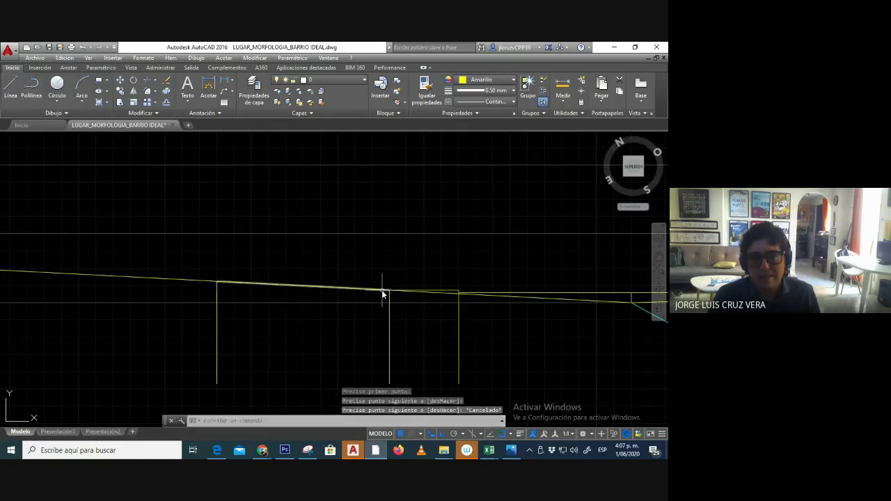
Set the color of the sloped segment between the two inland vertical lines to green (Verde).
left_click(383, 291)
left_click(488, 79)
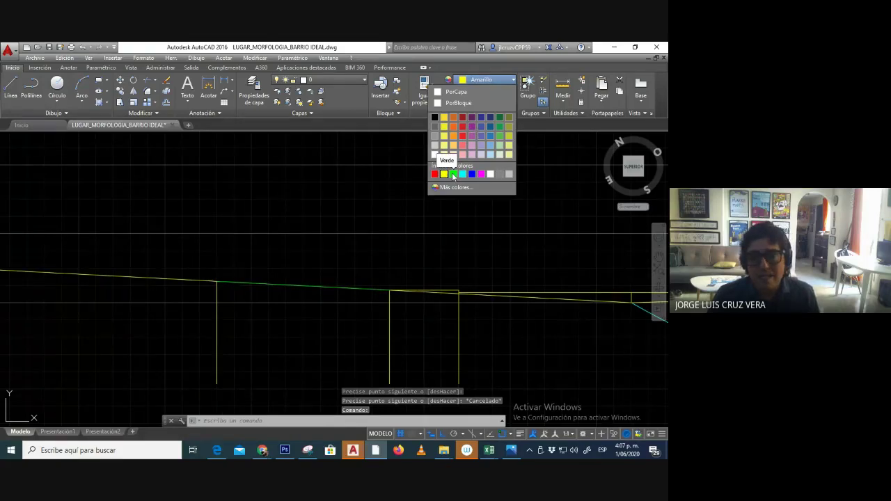
left_click(453, 174)
key("Escape")
scroll(297, 294, "down", 1)
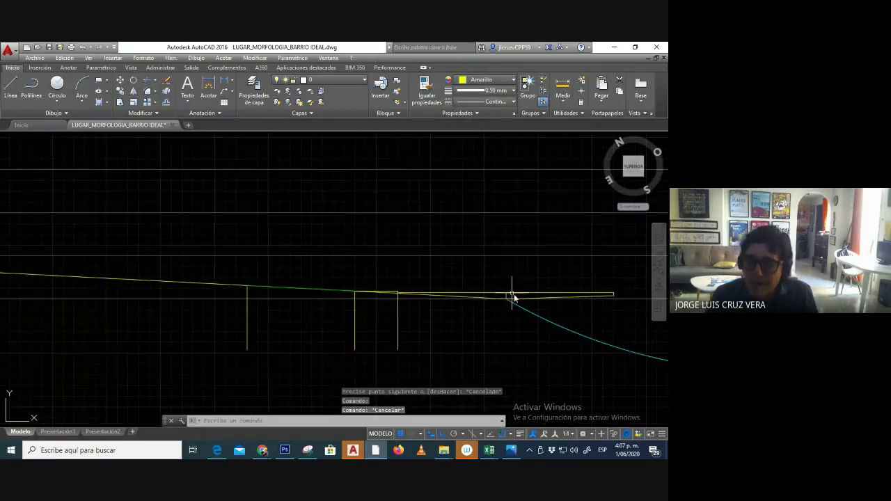
Examine the terrain section against the plan above it, following the vertical projection lines and the riverbank curves.
middle_click_drag(347, 299, 380, 308)
scroll(422, 320, "down", 3)
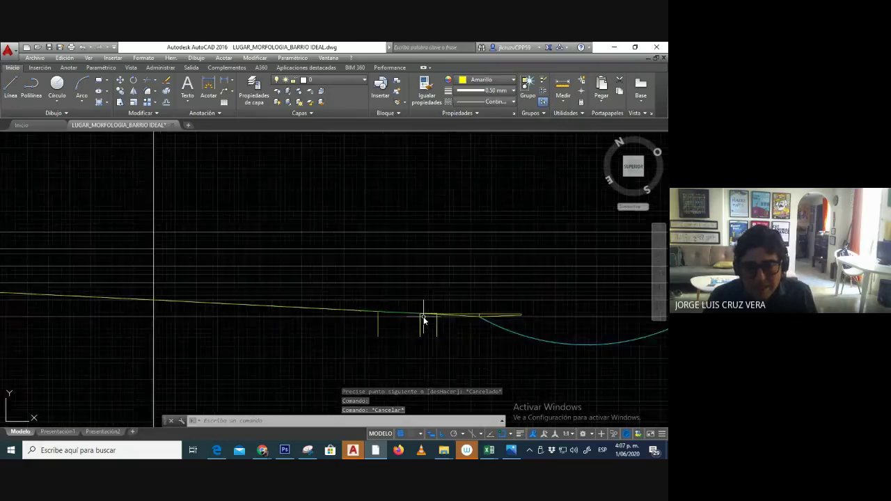
scroll(261, 319, "down", 5)
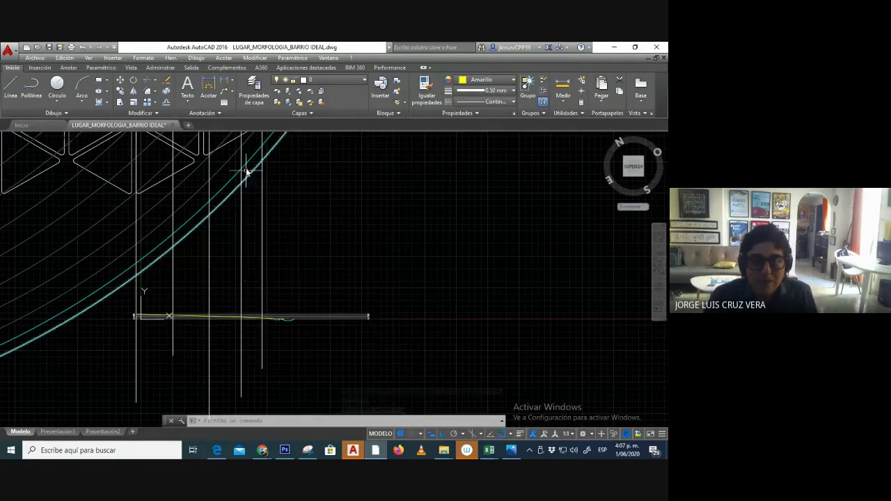
scroll(264, 259, "up", 2)
scroll(261, 269, "down", 2)
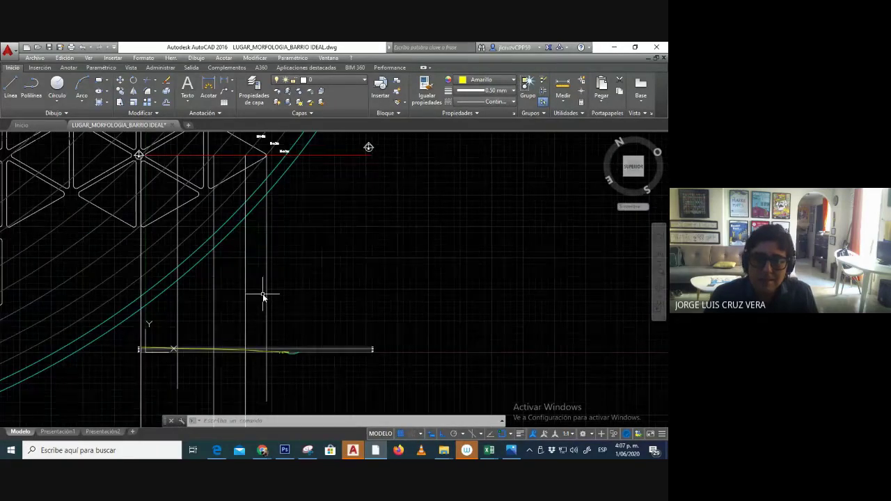
middle_click_drag(263, 297, 269, 303)
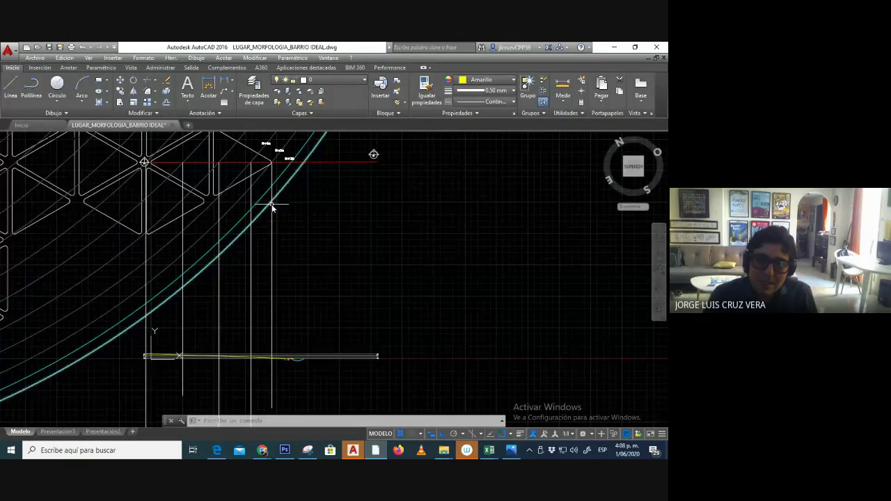
scroll(276, 367, "up", 6)
scroll(408, 328, "up", 4)
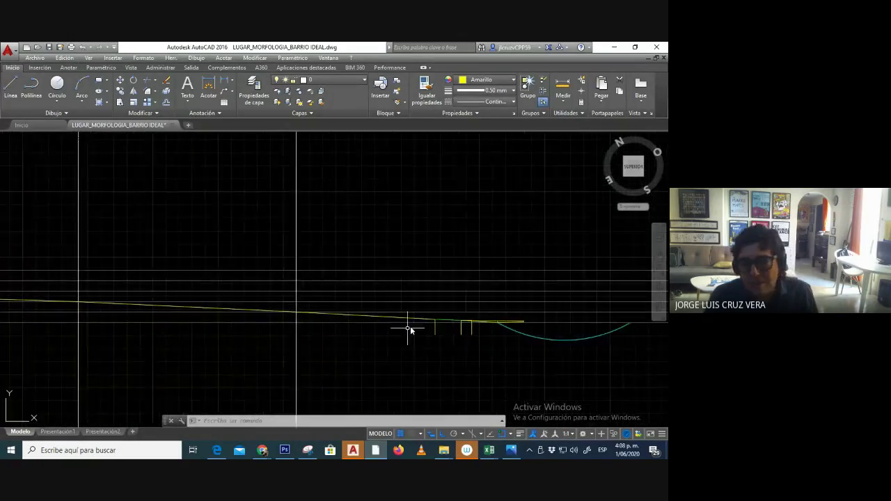
middle_click_drag(418, 338, 483, 355)
scroll(284, 338, "down", 4)
scroll(303, 341, "up", 4)
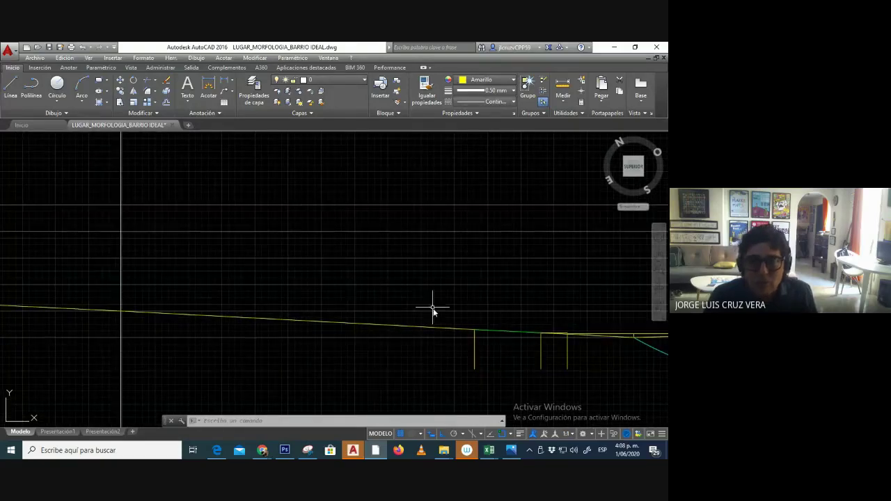
Draw a short vertical line upward from the middle of the green segment as a tree trunk.
middle_click_drag(432, 307, 342, 329)
type("l")
key("Return")
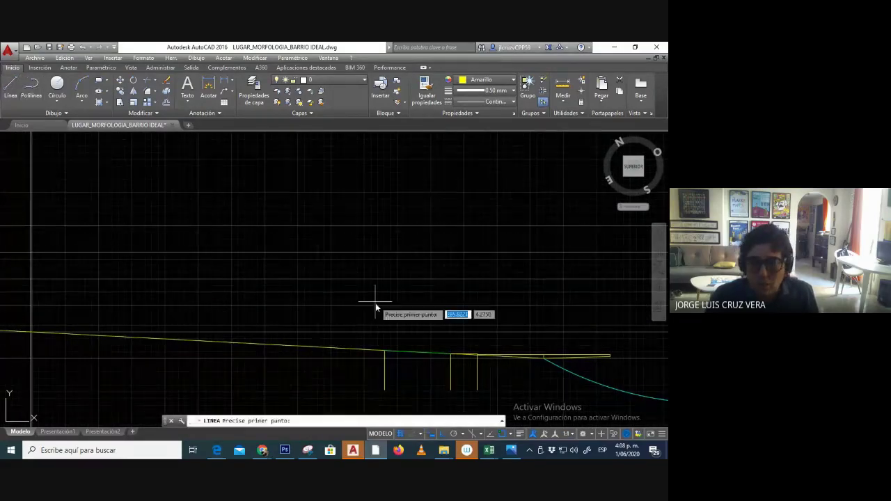
left_click(418, 351)
left_click(421, 322)
key("Escape")
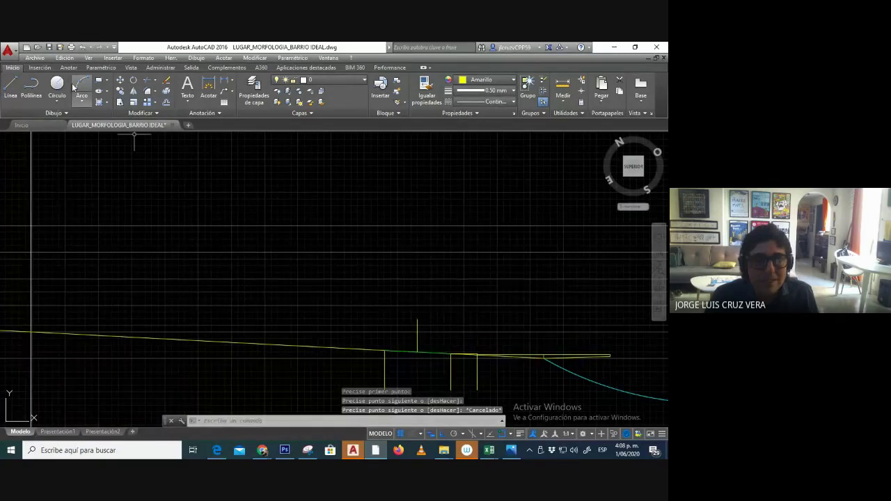
Draw a small circle centred on the trunk line's upper end as the tree crown.
left_click(57, 99)
left_click(42, 118)
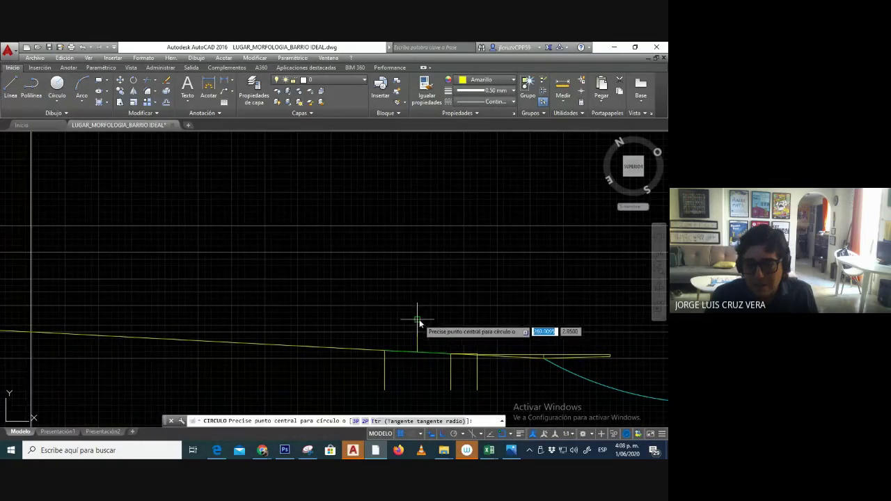
left_click(417, 320)
left_click(423, 306)
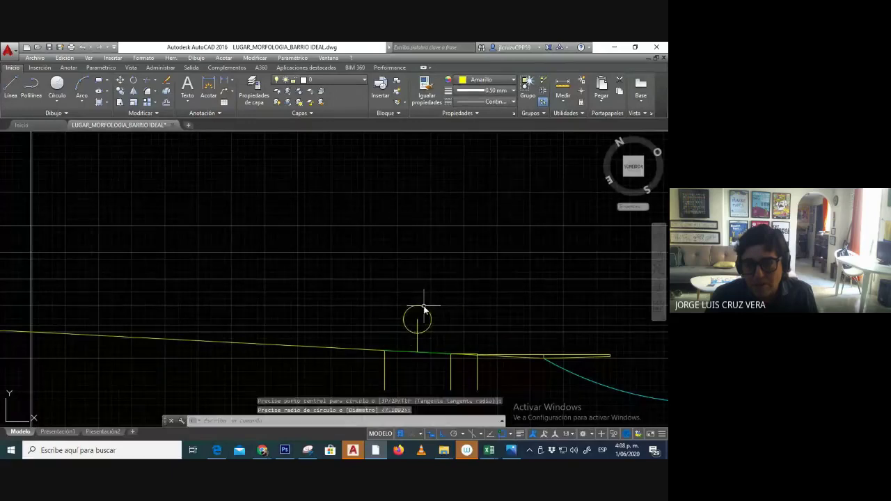
key("Escape")
middle_click_drag(424, 312, 435, 307)
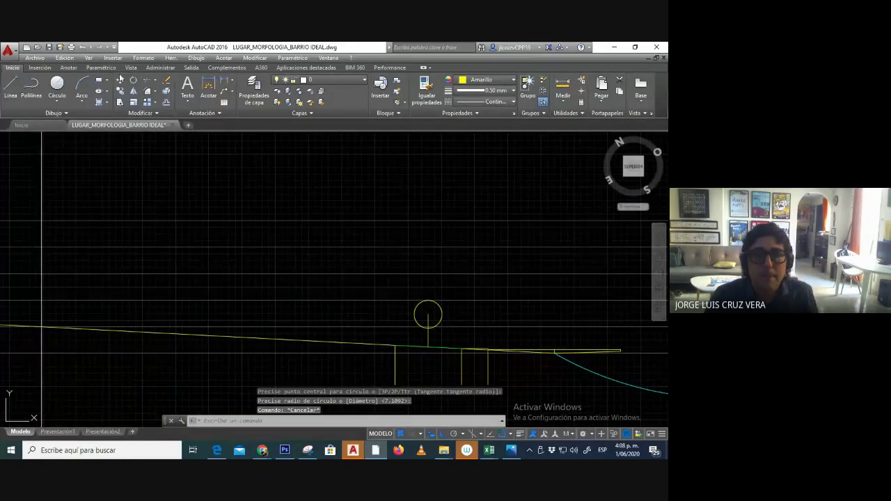
Move the crown circle straight up so its lower part sits on the trunk line's upper end.
left_click(120, 81)
left_click(440, 311)
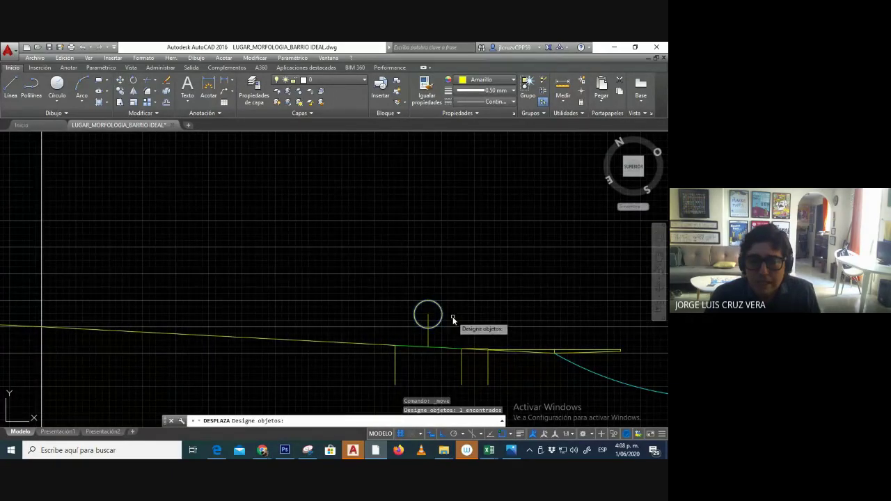
key("Return")
left_click(456, 306)
key("Escape")
Examine the terrain profile around the tree symbol and further inland.
scroll(478, 324, "down", 2)
mouse_move(478, 324)
middle_mouse_down()
mouse_move(453, 318)
mouse_move(581, 328)
middle_mouse_up()
scroll(453, 317, "up", 2)
scroll(484, 354, "down", 1)
scroll(426, 355, "down", 1)
scroll(425, 350, "down", 1)
scroll(426, 352, "up", 3)
middle_click_drag(456, 346, 418, 349)
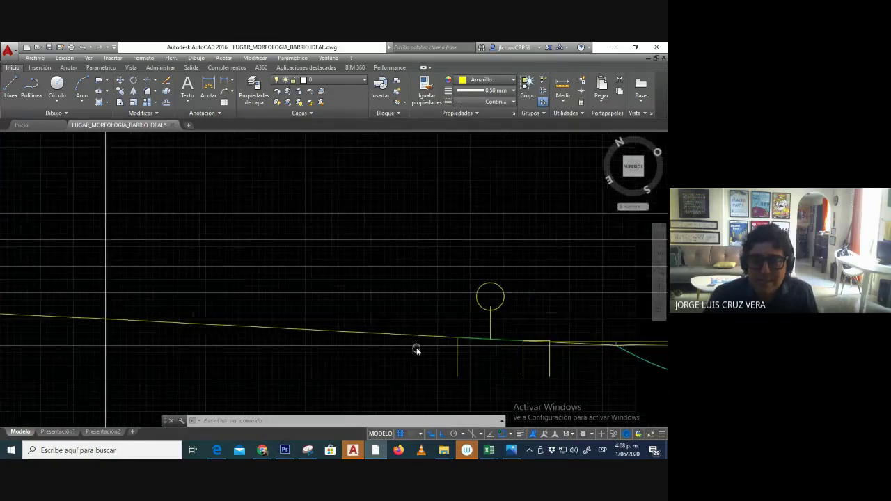
key("Escape")
key("Escape")
key("Escape")
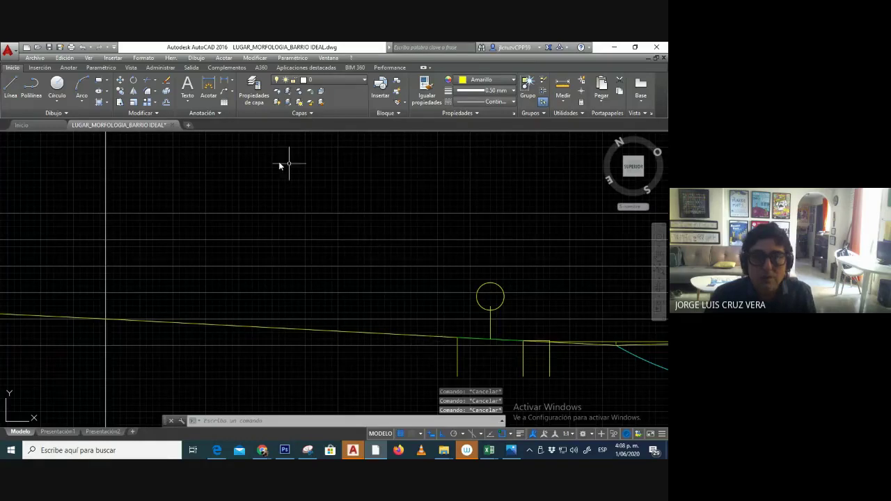
left_click(166, 101)
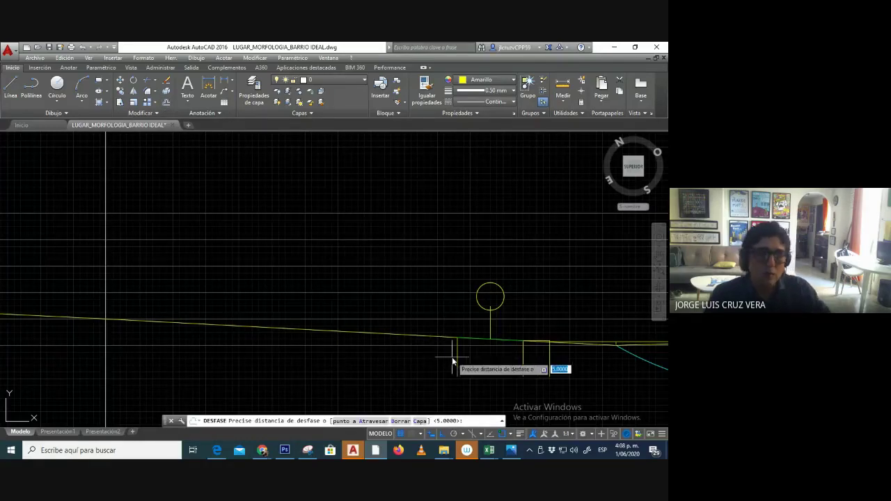
key("Escape")
scroll(278, 324, "down", 2)
scroll(244, 345, "up", 2)
middle_click_drag(257, 352, 219, 321)
key("Escape")
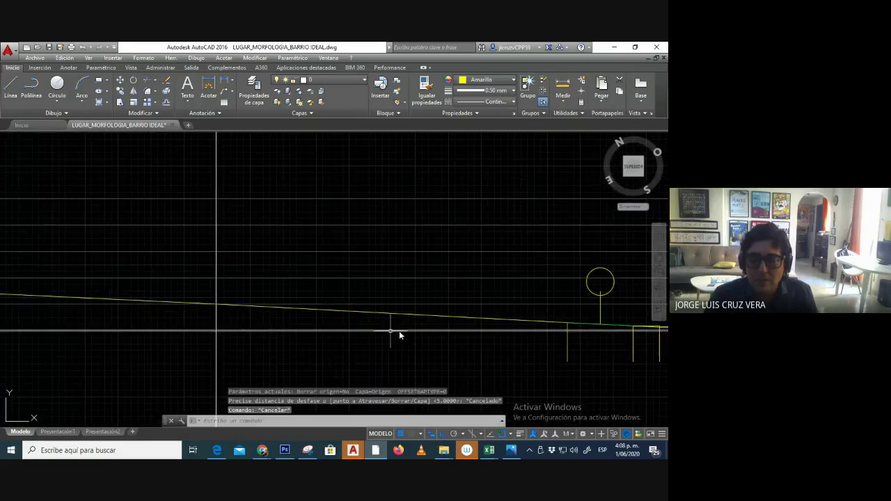
key("Return")
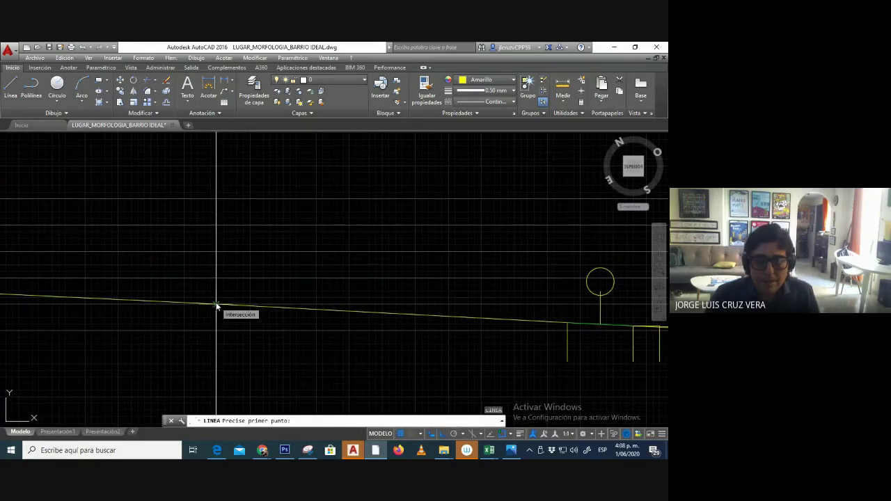
left_click(217, 306)
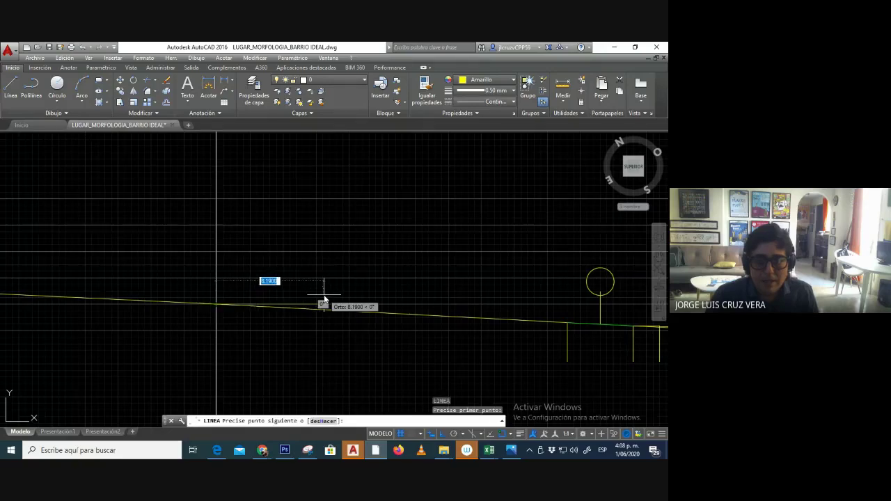
scroll(324, 300, "down", 3)
scroll(323, 301, "up", 4)
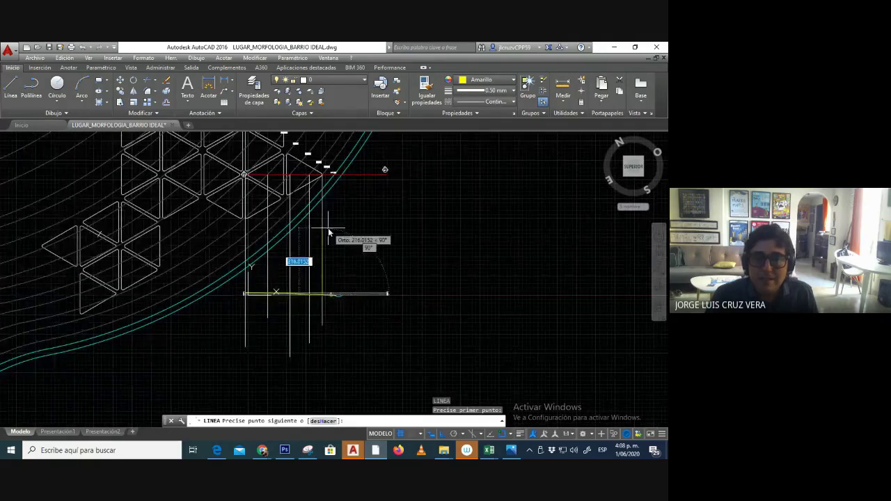
scroll(326, 176, "up", 3)
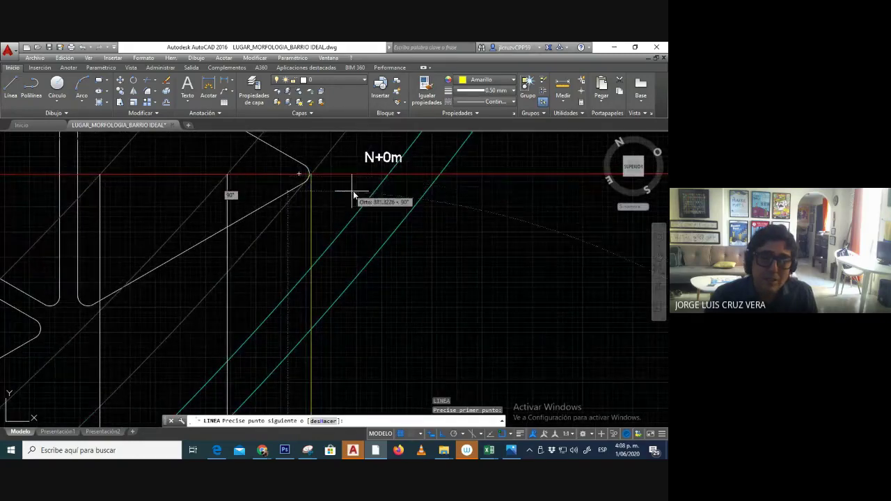
scroll(352, 185, "down", 4)
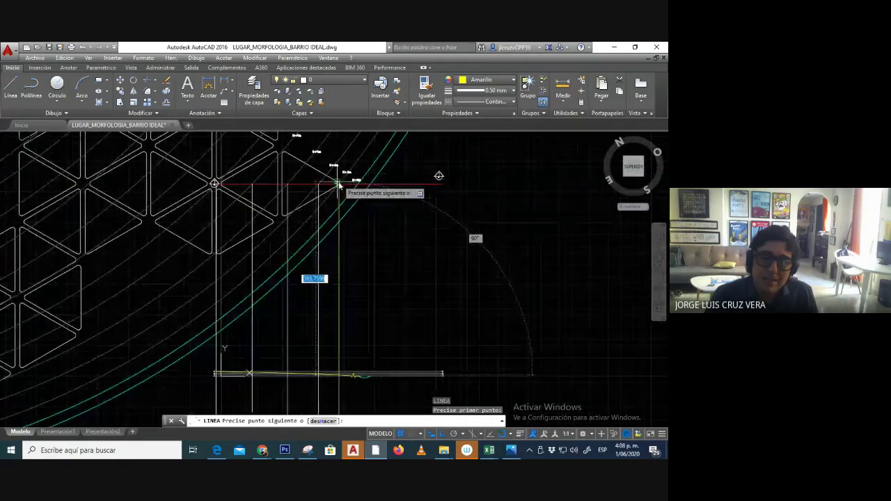
scroll(349, 193, "down", 2)
scroll(339, 319, "up", 4)
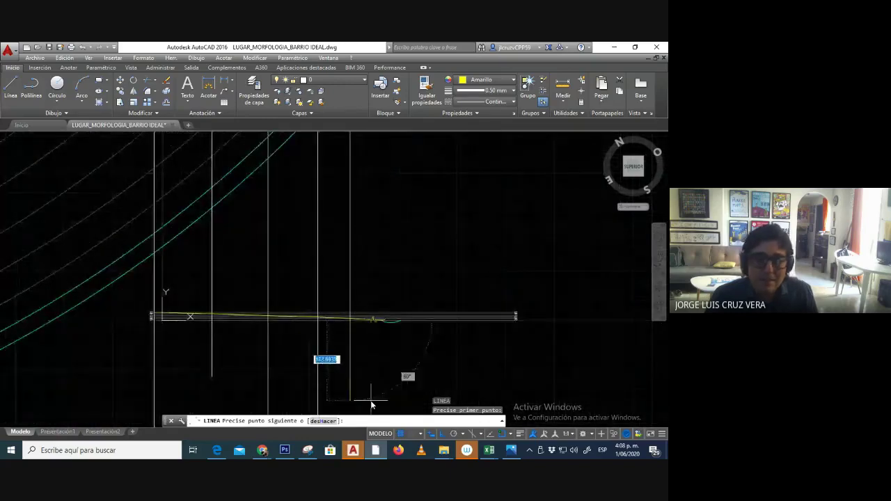
scroll(357, 289, "up", 2)
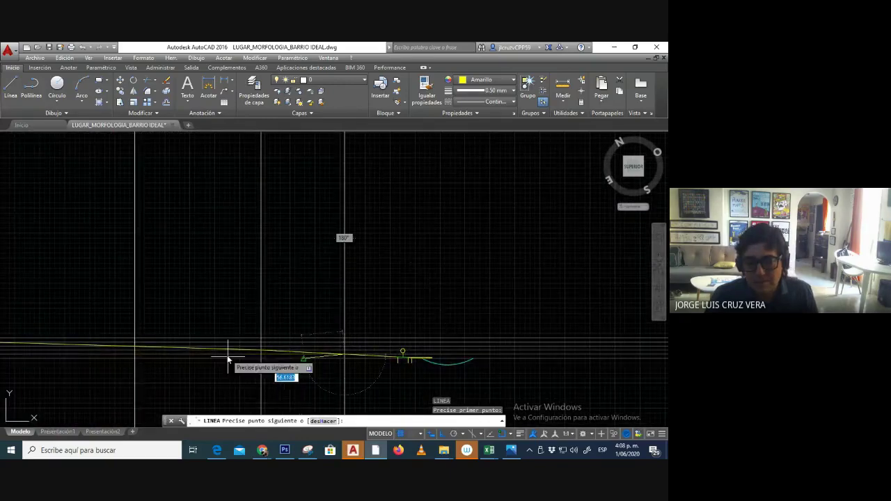
scroll(230, 359, "down", 2)
scroll(276, 382, "up", 6)
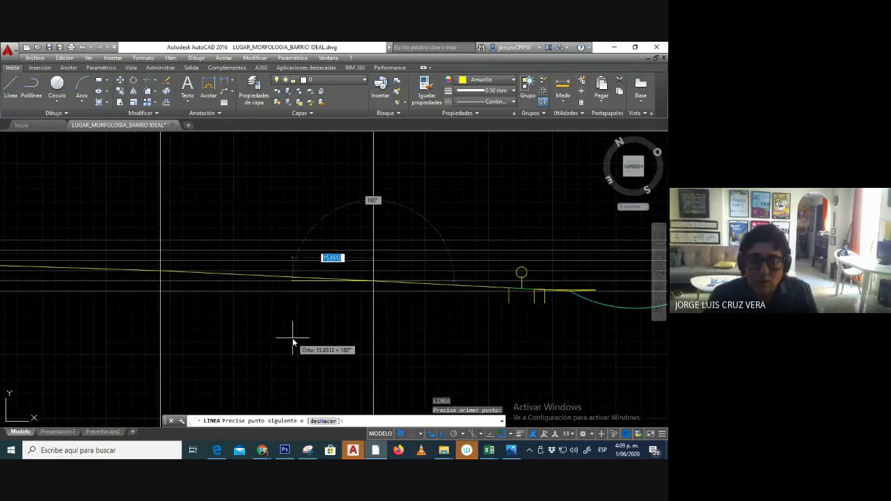
scroll(293, 341, "down", 5)
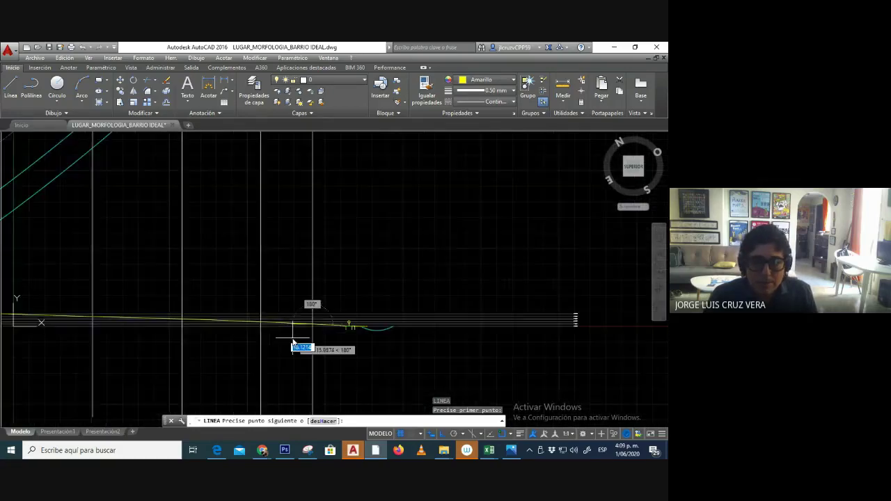
key("Escape")
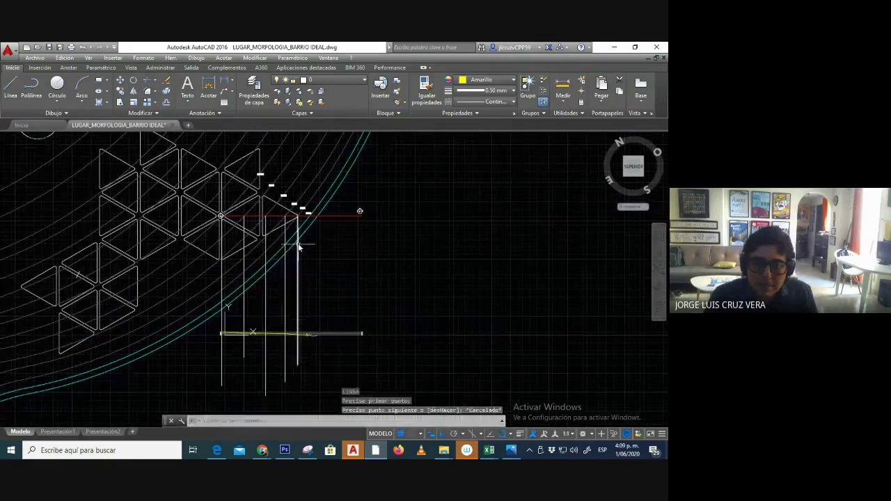
scroll(301, 239, "up", 3)
key("Escape")
scroll(287, 306, "down", 3)
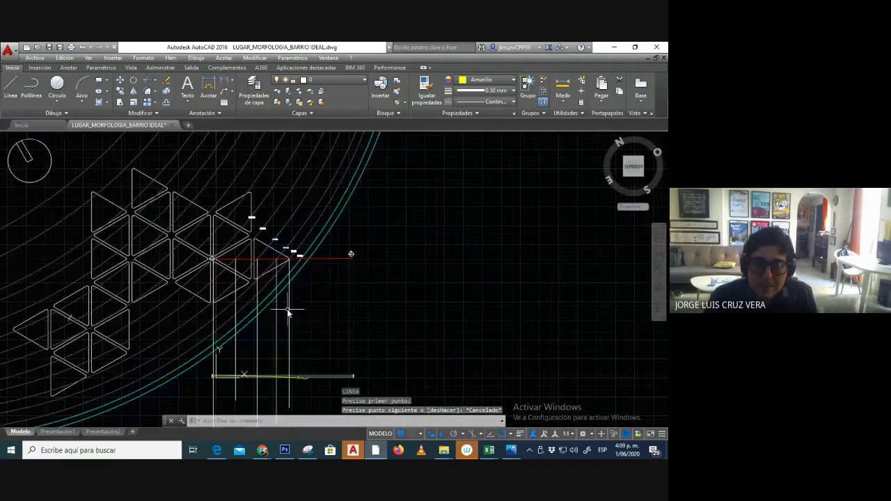
Draw a vertical line about 814 units long down from the section cut line at the N+0m level, crossing the terrain section.
scroll(288, 312, "up", 4)
type("l")
key("Return")
left_click(299, 203)
scroll(298, 223, "down", 5)
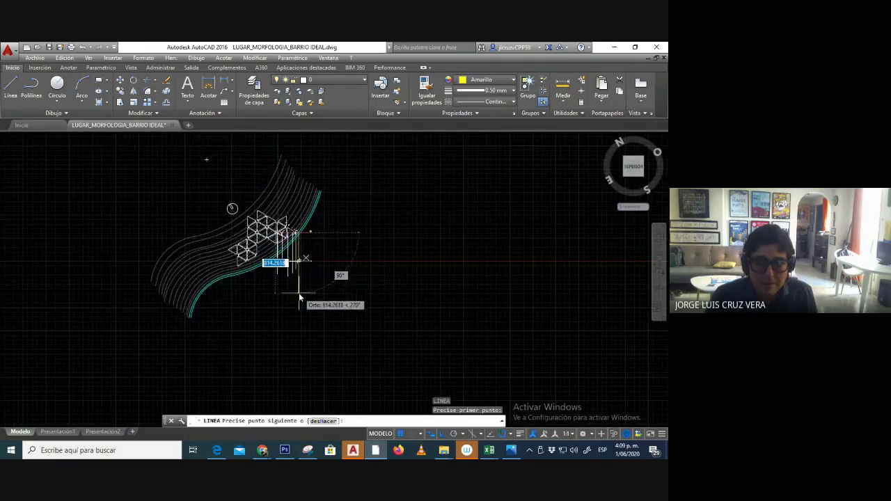
key("Escape")
Examine the vertical projection lines in plan and section, and the sloping terrain segment inland of the tree.
scroll(288, 278, "up", 6)
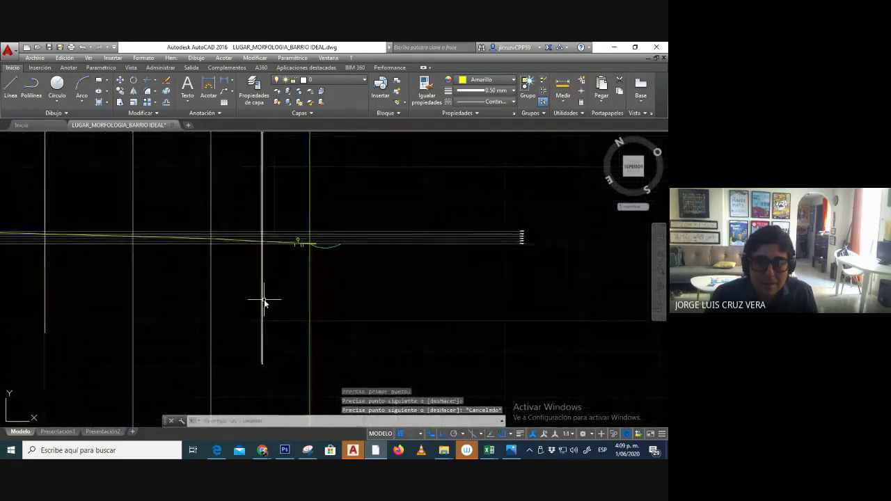
scroll(268, 298, "down", 3)
scroll(268, 298, "up", 4)
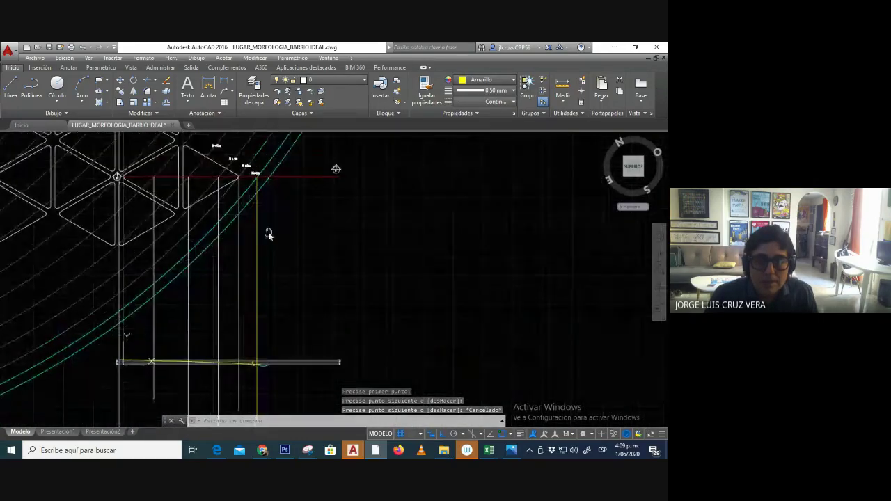
left_click(258, 220)
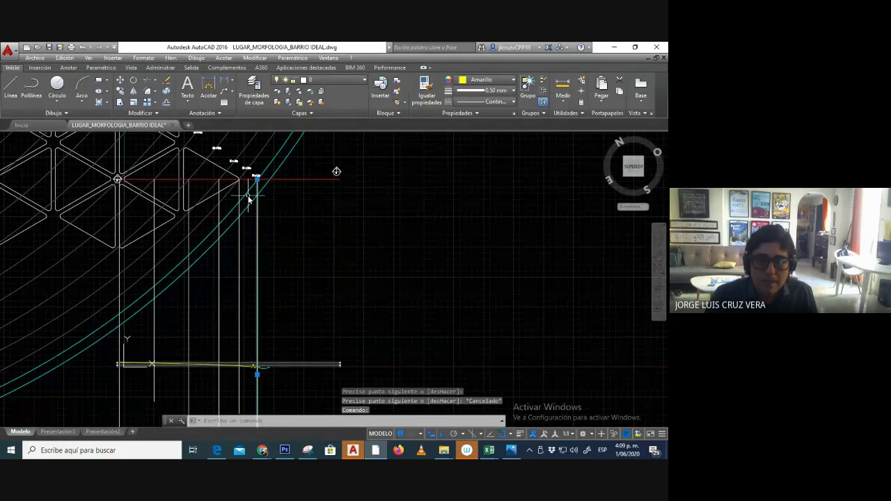
key("Escape")
scroll(251, 365, "up", 5)
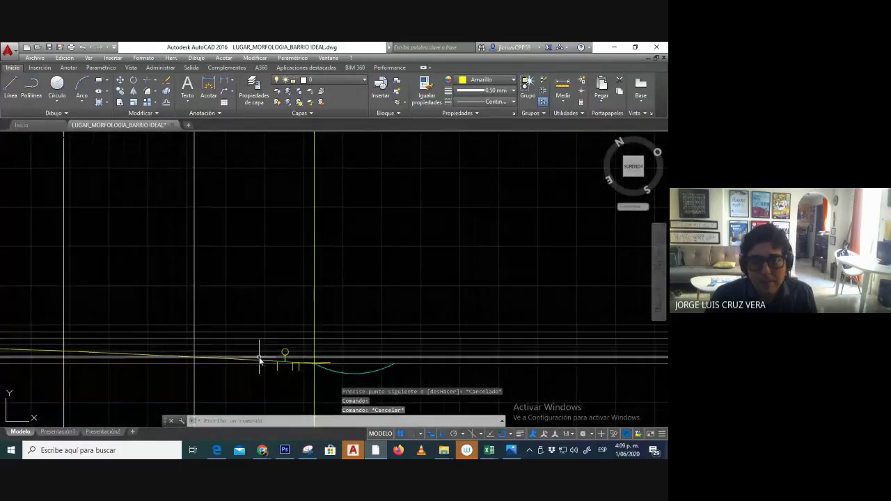
scroll(313, 343, "down", 6)
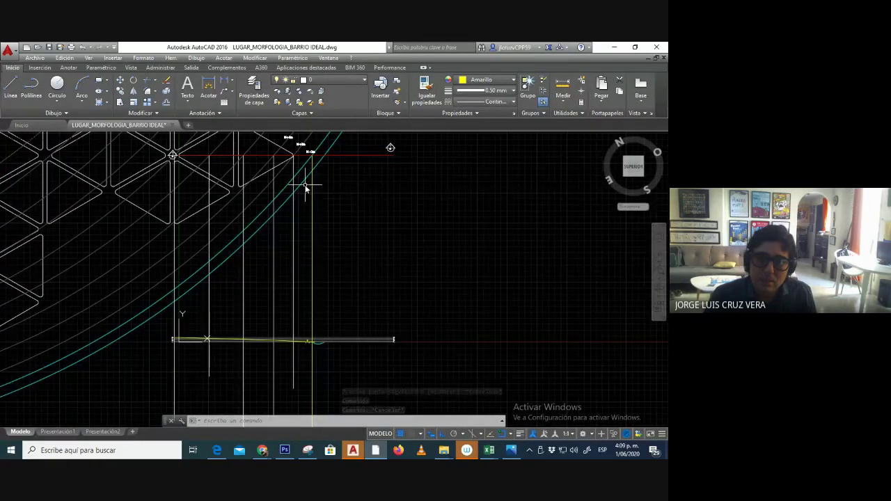
mouse_move(311, 177)
middle_mouse_down()
mouse_move(298, 214)
mouse_move(313, 193)
middle_mouse_up()
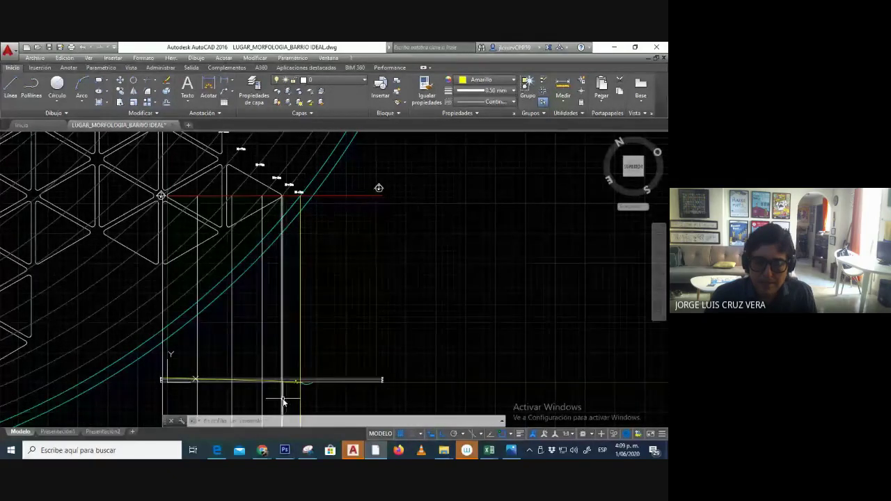
scroll(282, 394, "up", 6)
scroll(280, 375, "up", 4)
middle_click_drag(388, 326, 344, 330)
scroll(365, 318, "up", 2)
left_click(367, 320)
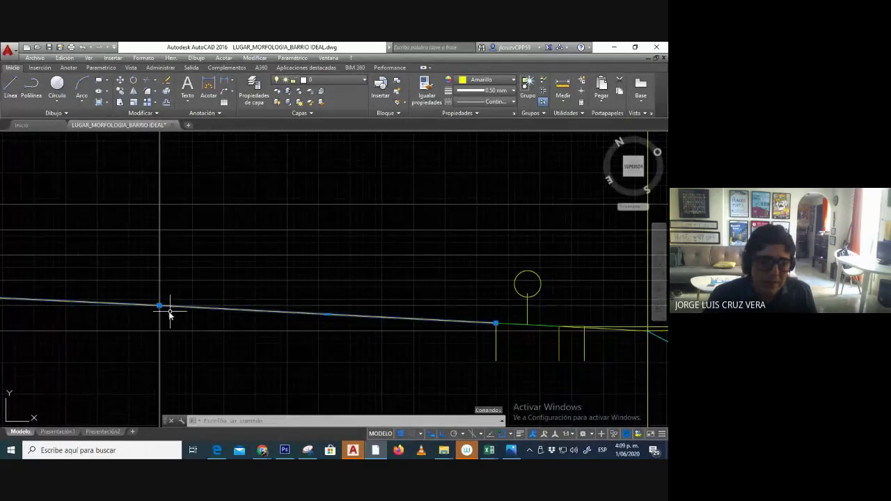
scroll(159, 307, "up", 4)
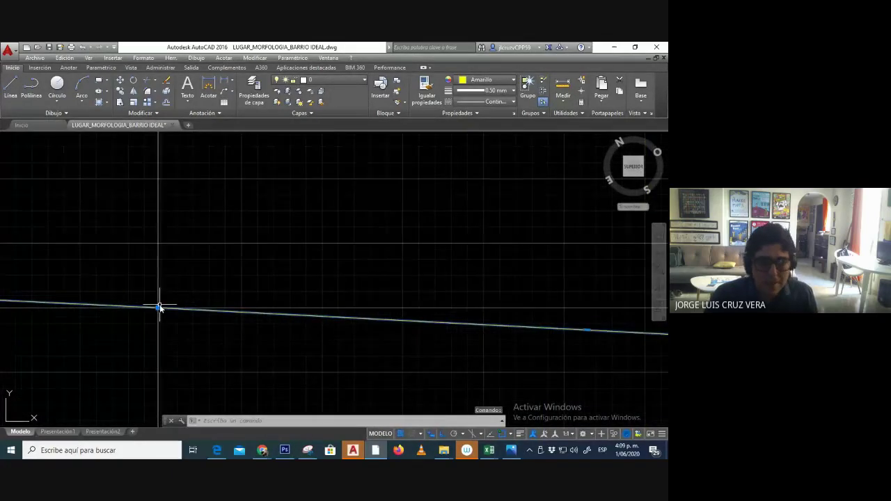
key("Escape")
key("Escape")
type("l")
key("Return")
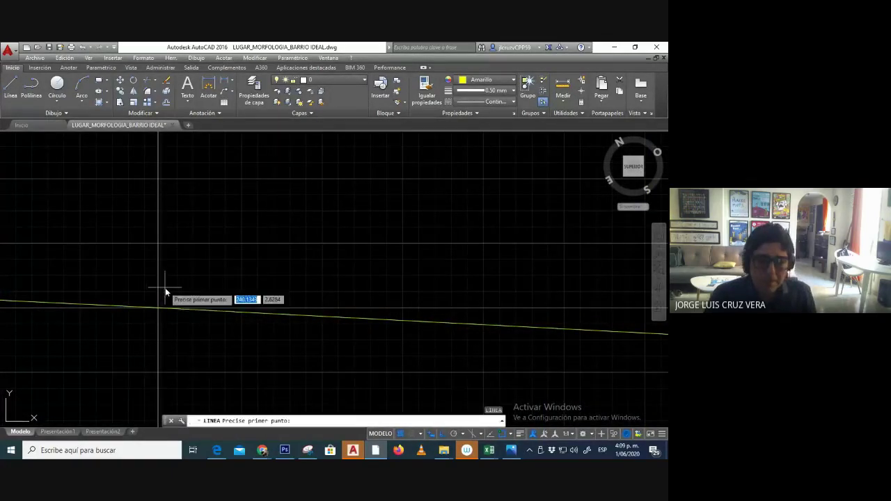
scroll(160, 303, "down", 2)
left_click(160, 306)
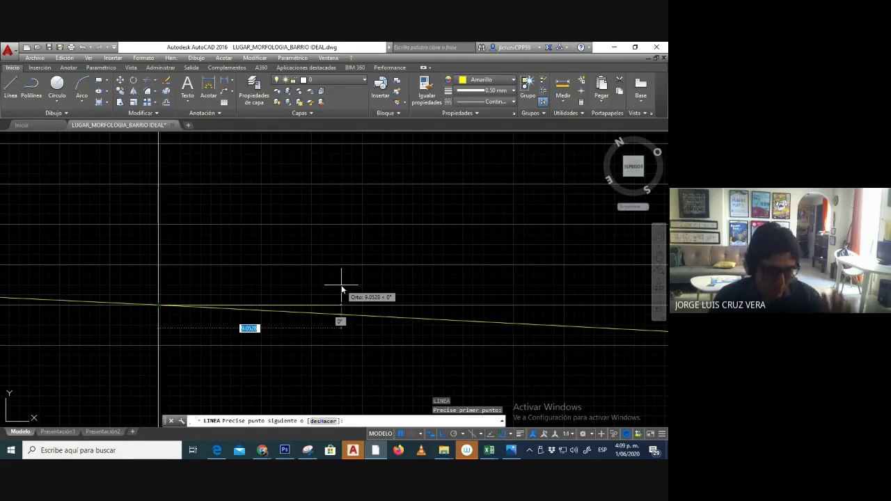
key("Escape")
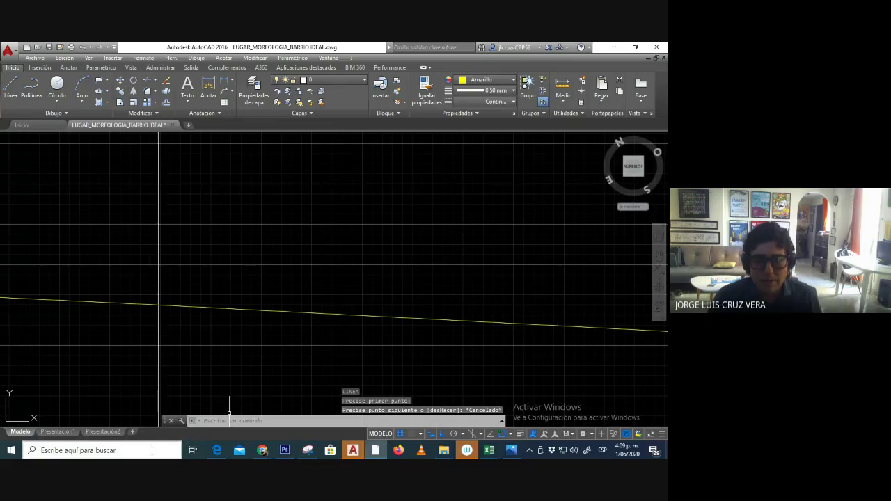
Switch to Photoshop and create a blank white RGB document of 4800 × 1288 pixels at 72 pixels per inch.
left_click(284, 450)
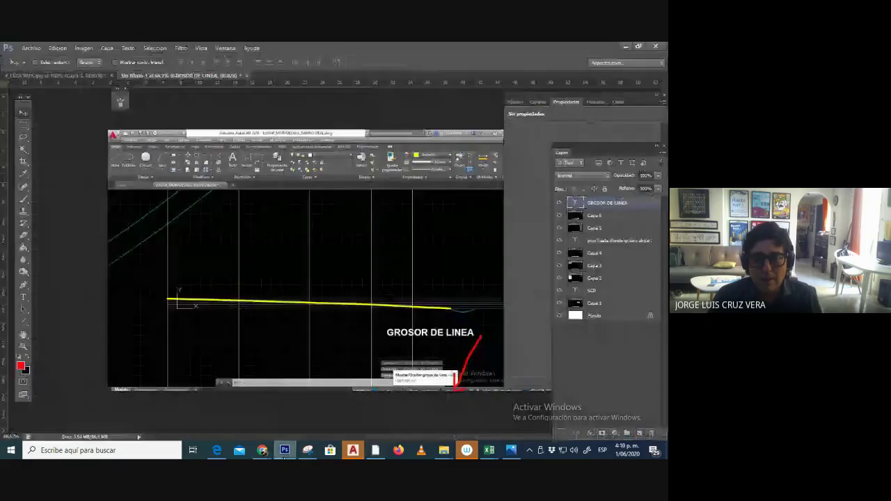
left_click(31, 48)
left_click(38, 62)
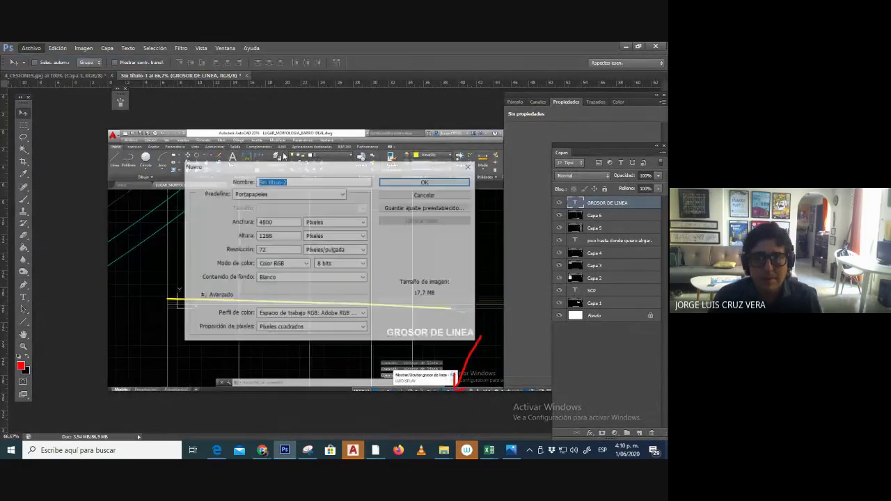
left_click(439, 183)
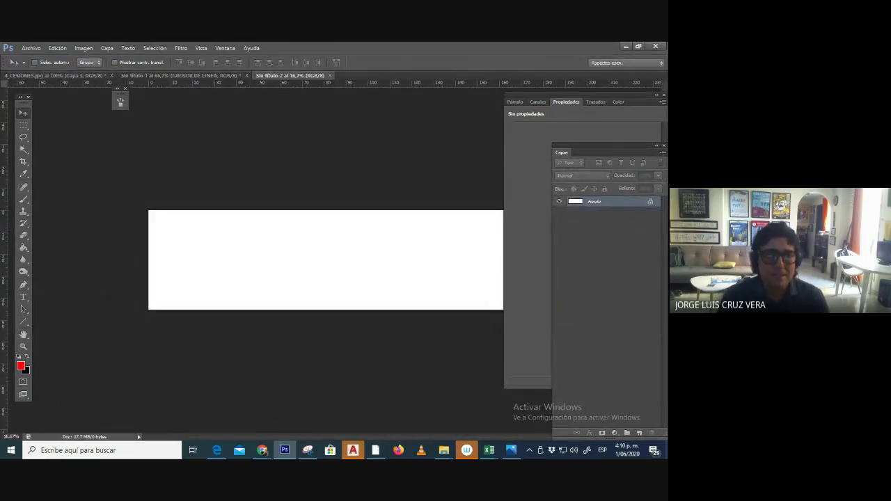
Sketch a sloping terrain line with a row of blocks, an irregular outline above and handwritten dimensions below, using a red brush.
left_click(27, 200)
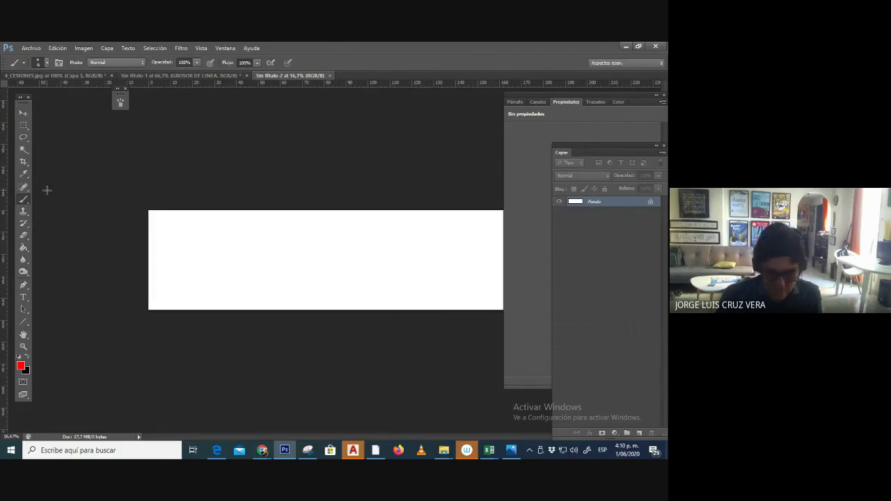
key("ctrl+plus")
key("ctrl+plus")
key("ctrl+plus")
key("ctrl+plus")
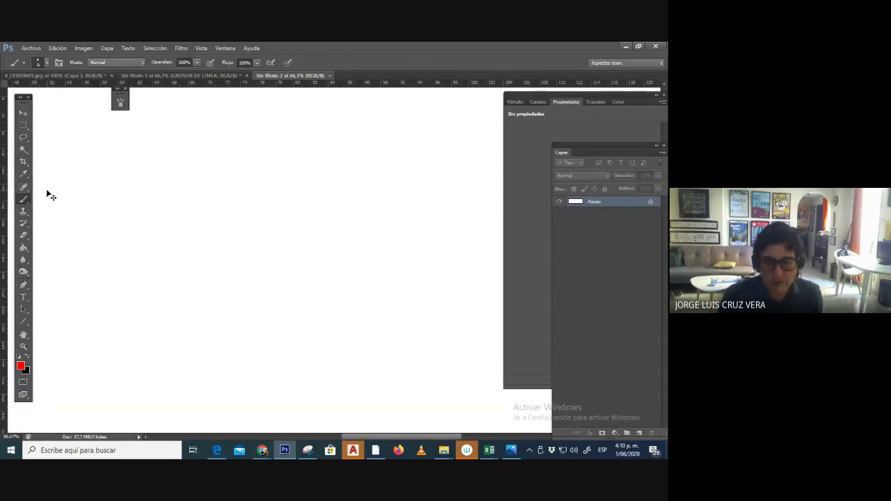
key("ctrl+minus")
key("ctrl+minus")
left_click_drag(150, 308, 305, 293)
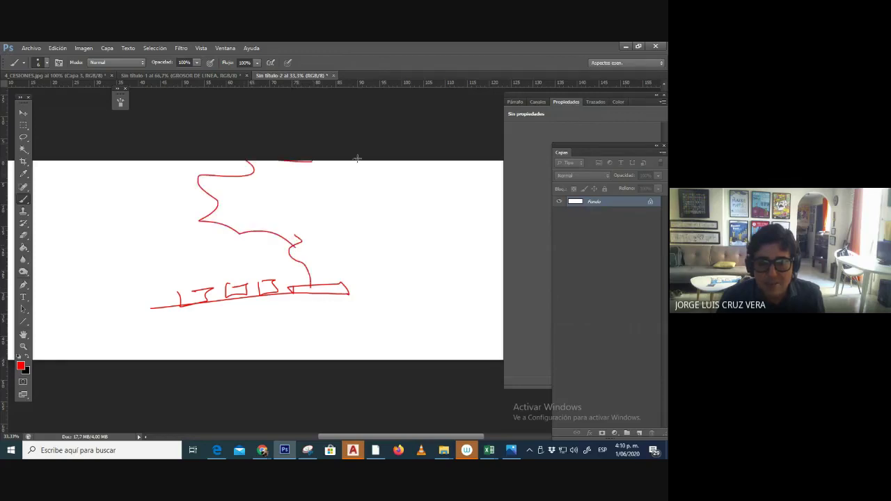
left_click_drag(346, 296, 510, 284)
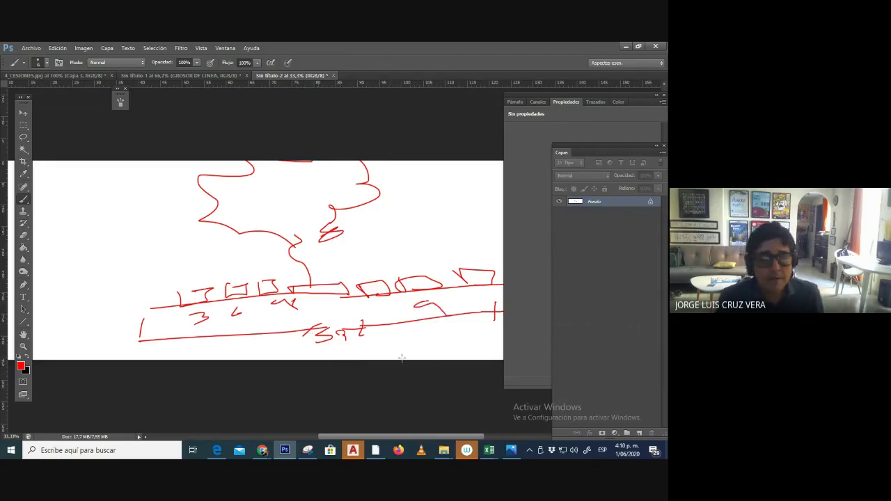
Switch back to AutoCAD and draw a 21-unit horizontal line toward the tree from the terrain profile's intersection with the vertical line.
left_click(353, 450)
mouse_move(307, 451)
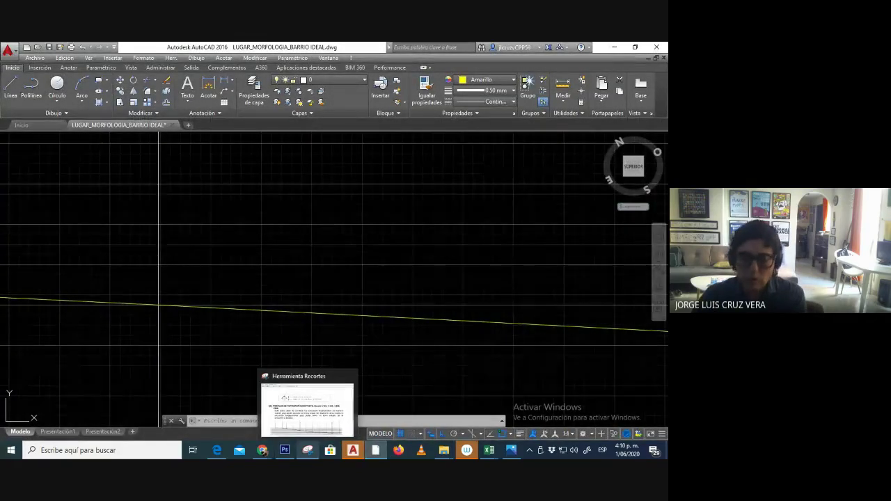
key("Escape")
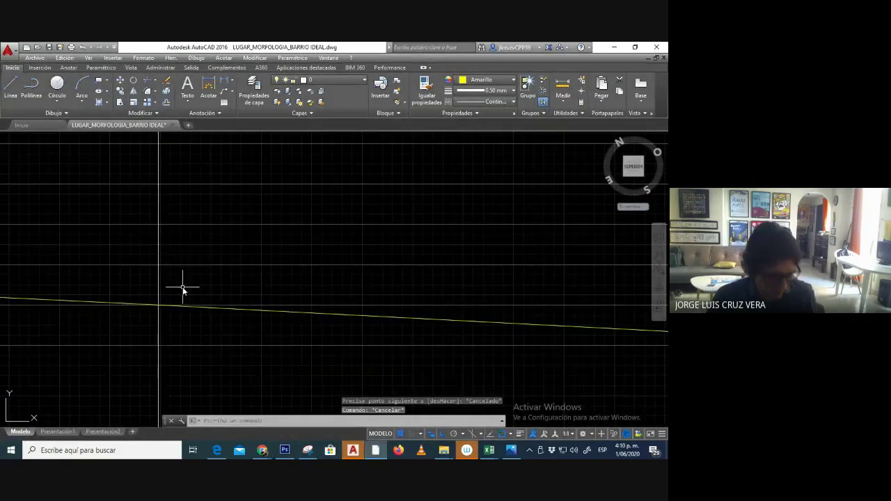
middle_click_drag(183, 290, 196, 292)
type("l")
key("Return")
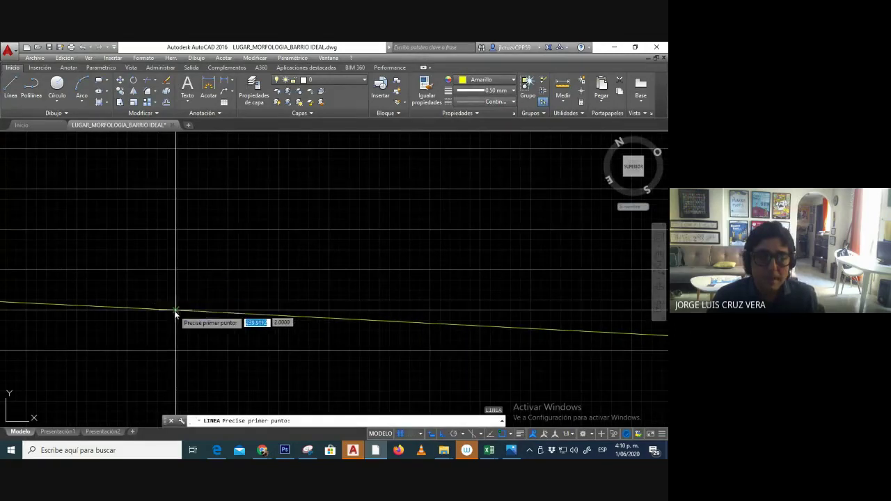
left_click(174, 310)
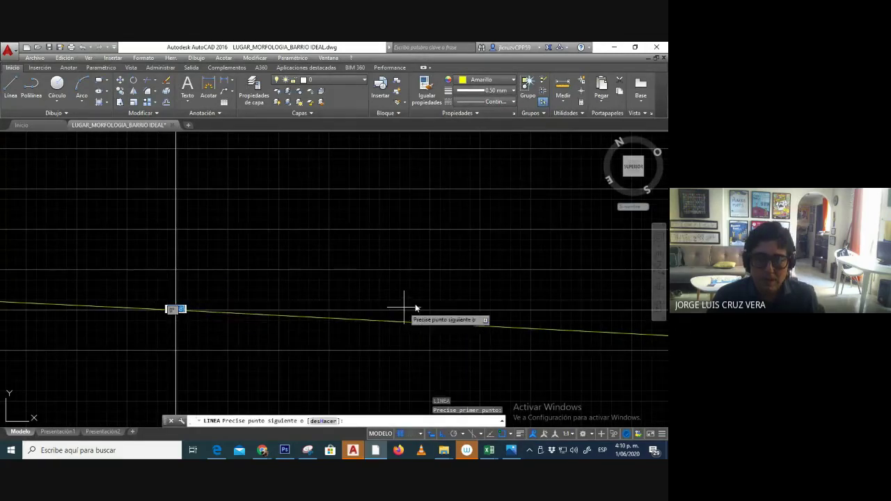
type("21")
key("Return")
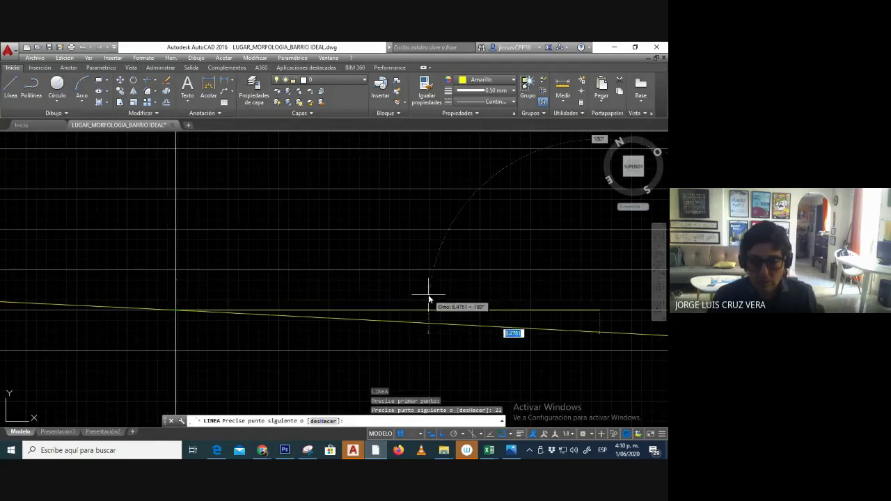
Draw a short vertical line down from the tree-side end of the 21-unit platform line, crossing the terrain profile.
scroll(429, 364, "down", 2)
scroll(531, 358, "up", 2)
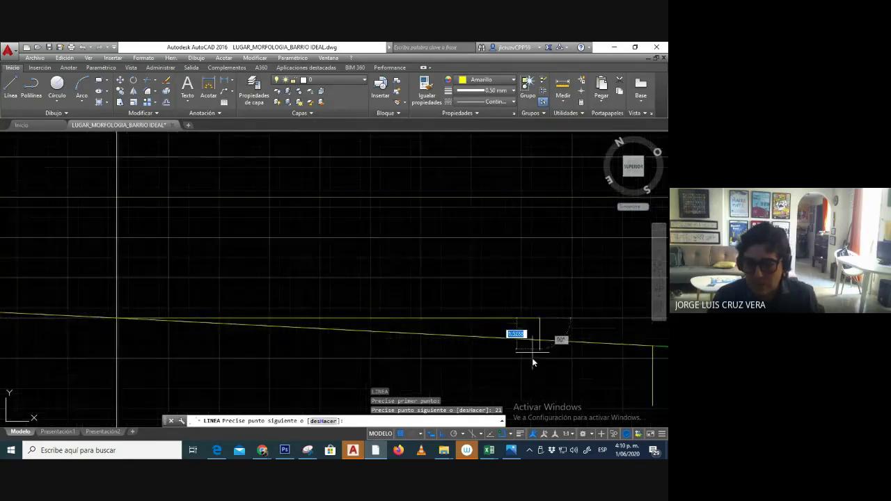
left_click(531, 377)
key("Escape")
middle_click_drag(465, 324, 379, 284)
scroll(362, 283, "down", 2)
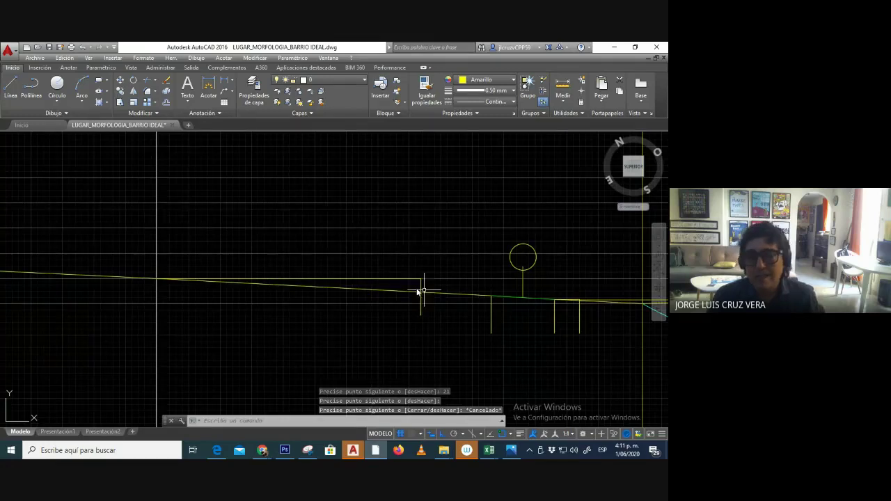
Draw a short vertical line down from the midpoint of the horizontal platform line, crossing the sloping terrain.
scroll(431, 280, "up", 2)
scroll(402, 272, "down", 2)
middle_click_drag(402, 272, 332, 268)
scroll(397, 296, "up", 2)
scroll(330, 274, "up", 2)
key("Escape")
key("Escape")
middle_click_drag(318, 279, 487, 290)
scroll(432, 295, "down", 2)
middle_click_drag(291, 291, 322, 294)
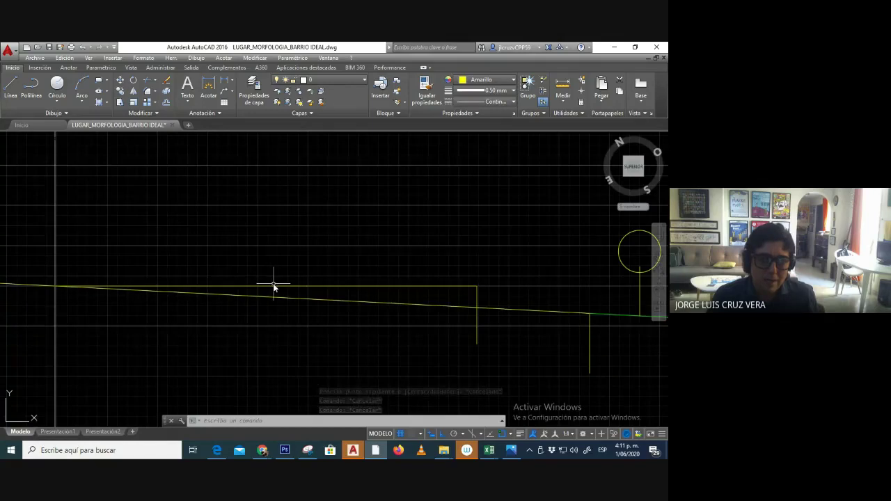
type("l")
key("Return")
left_click(267, 286)
left_click(266, 313)
key("Escape")
middle_click_drag(281, 297, 289, 277)
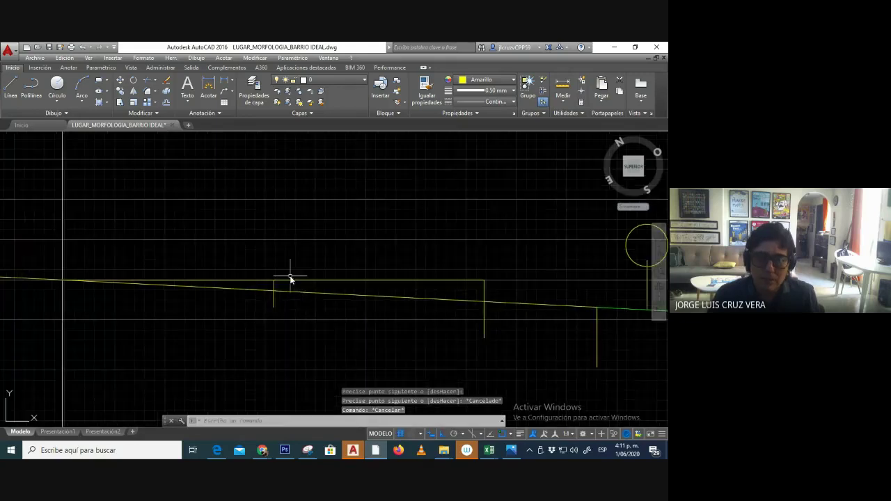
Draw a horizontal line from the midpoint vertical's intersection with the terrain to the platform's end vertical.
scroll(290, 279, "up", 2)
type("l")
key("Return")
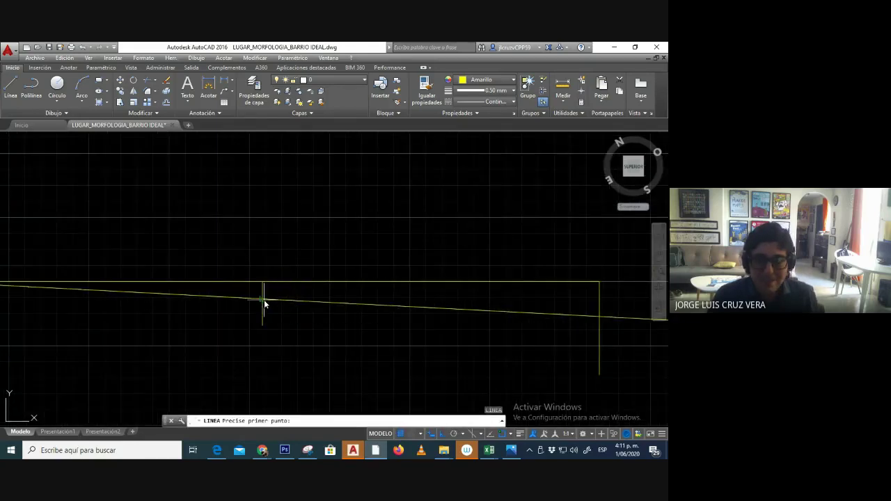
left_click(264, 299)
left_click(599, 299)
key("Escape")
middle_click_drag(561, 301, 542, 300)
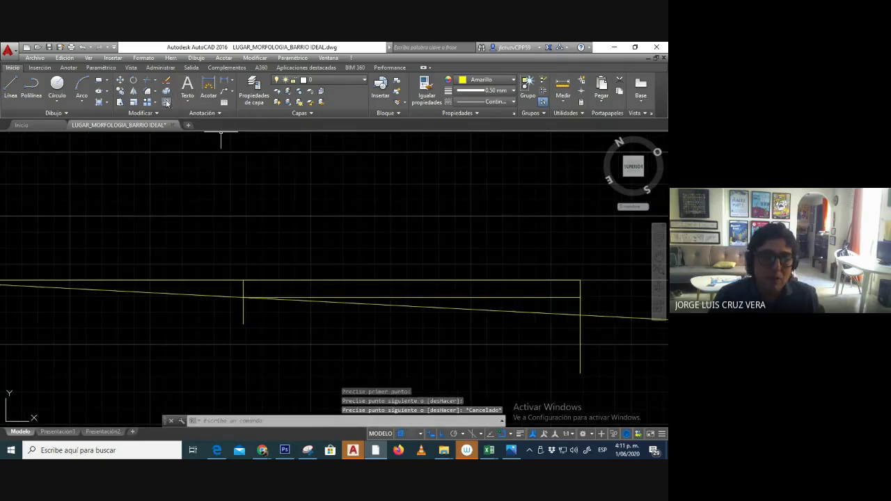
Trim the upper platform line between the midpoint vertical and the end vertical.
left_click(166, 102)
key("Escape")
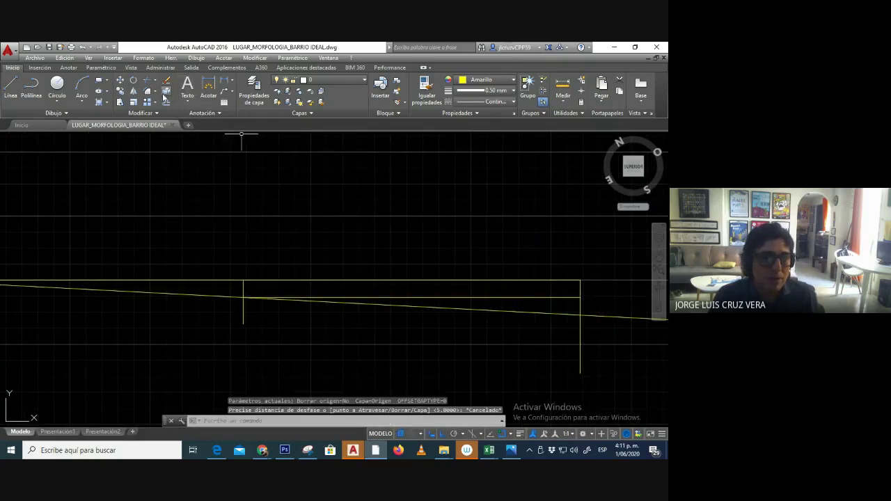
left_click(149, 80)
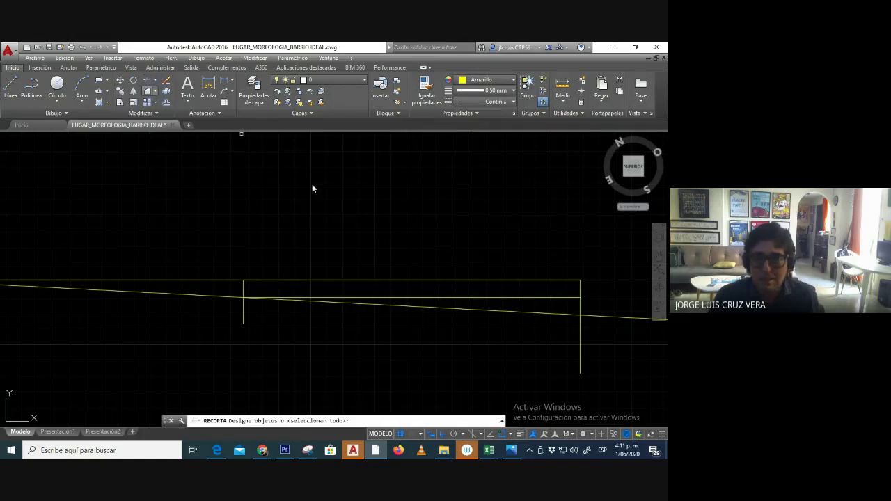
left_click(597, 329)
left_click(324, 252)
key("Return")
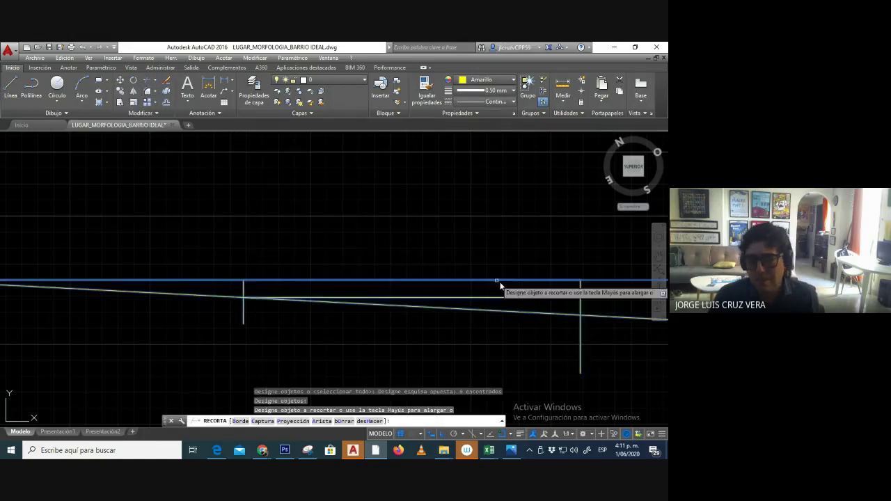
left_click(491, 280)
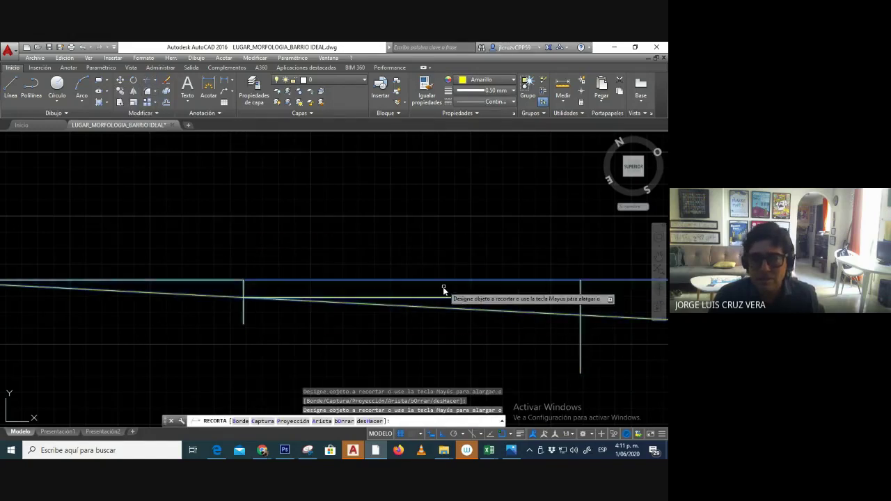
key("Escape")
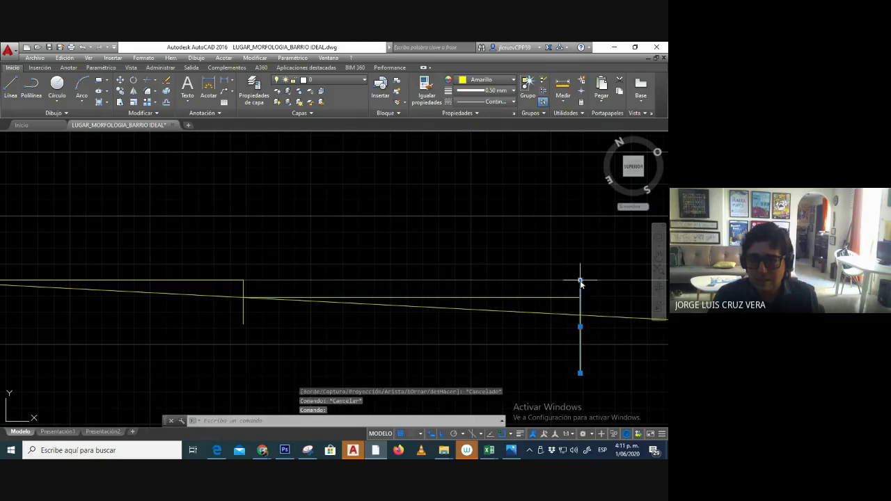
Shorten the end vertical by stretching its upper endpoint down to the end of the lower platform line.
left_click(579, 281)
left_click(583, 288)
left_click(581, 283)
left_click(580, 281)
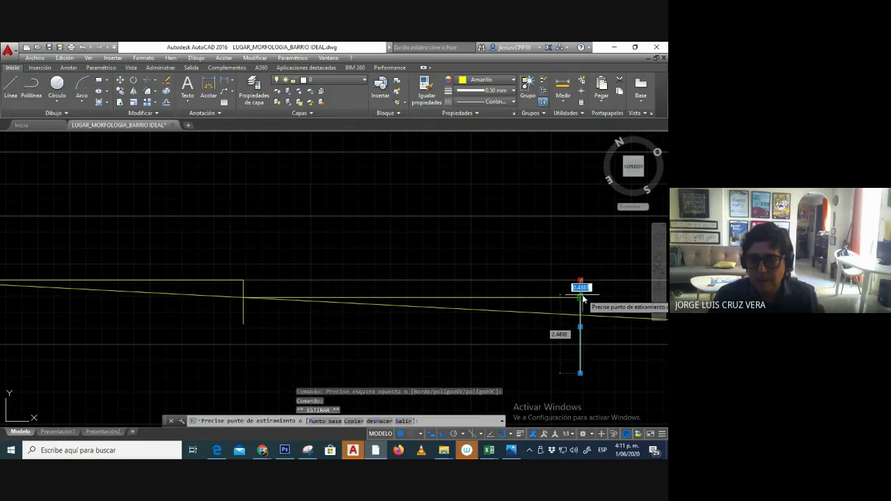
key("Escape")
scroll(501, 295, "down", 2)
scroll(242, 319, "up", 2)
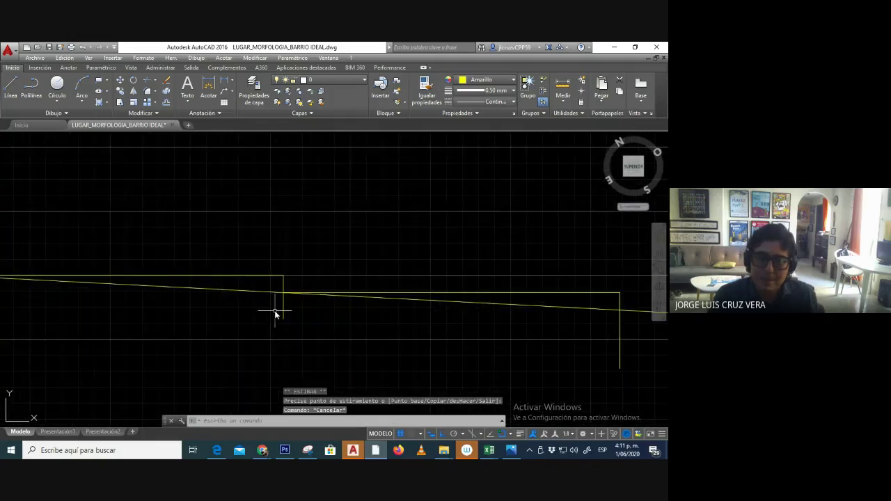
left_click(155, 82)
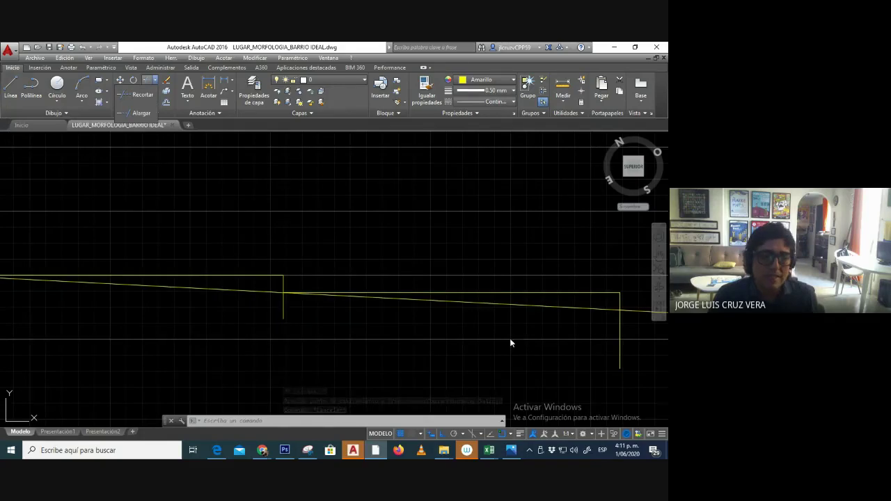
scroll(517, 339, "down", 2)
key("Escape")
scroll(425, 324, "down", 2)
scroll(394, 308, "up", 2)
middle_click_drag(340, 306, 372, 323)
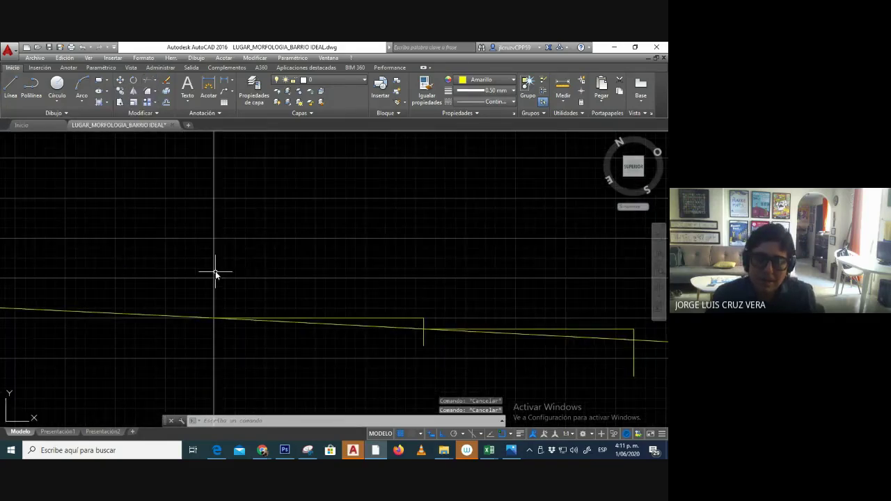
scroll(423, 324, "up", 2)
scroll(424, 324, "down", 1)
scroll(339, 320, "up", 1)
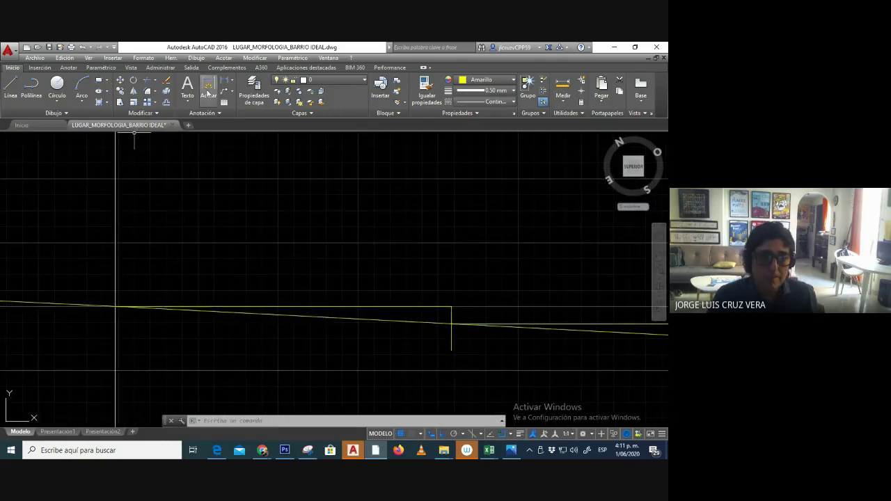
left_click(10, 87)
left_click(115, 307)
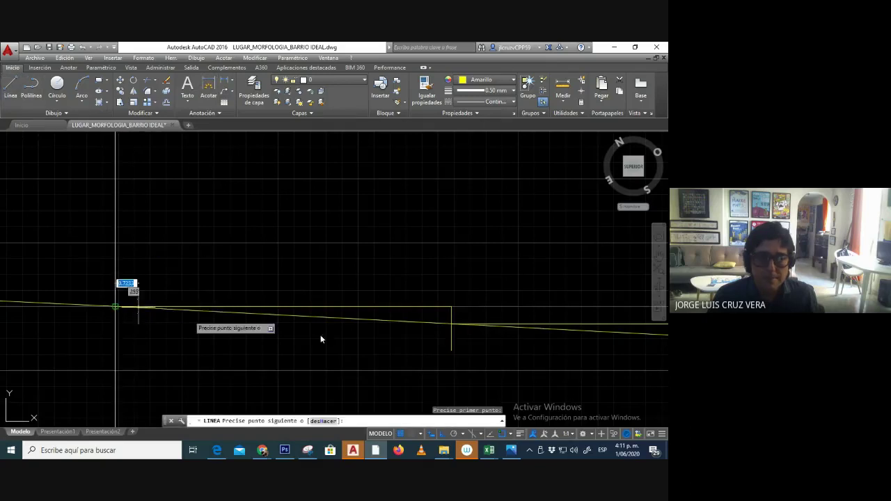
key("Escape")
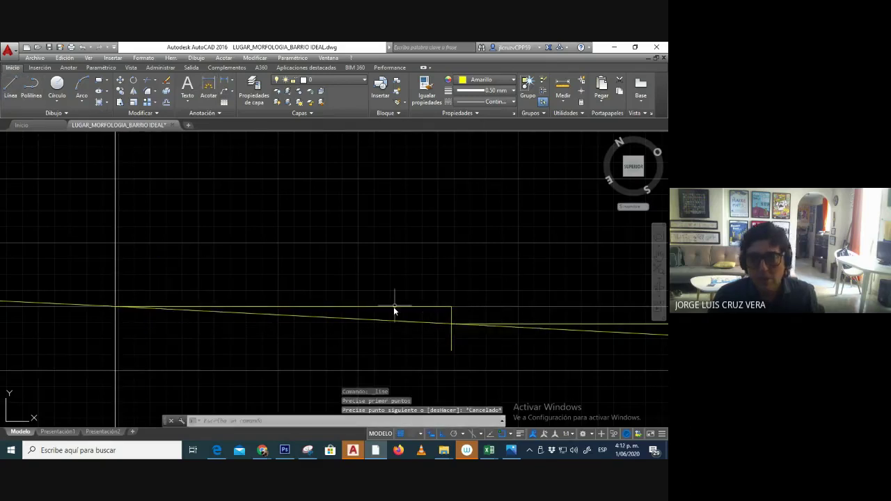
Measure the upper platform's length with the DIST command, from the long vertical line to the platform's stepped end.
scroll(418, 296, "up", 4)
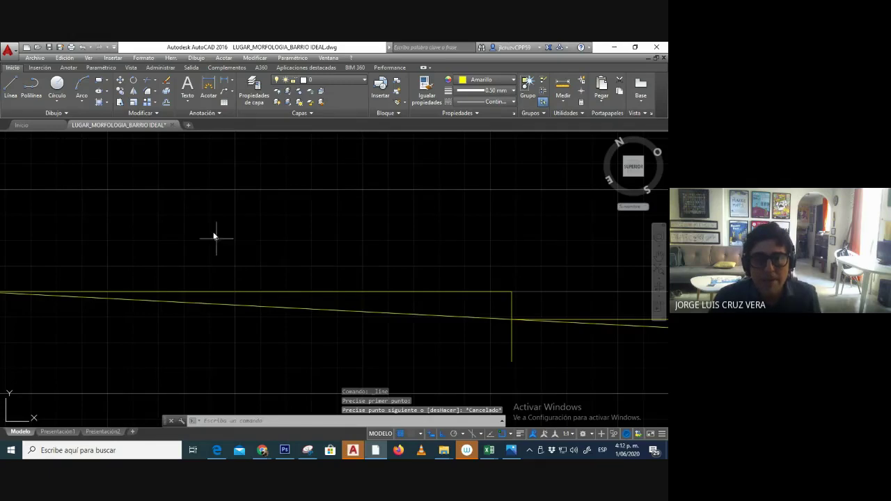
type("l")
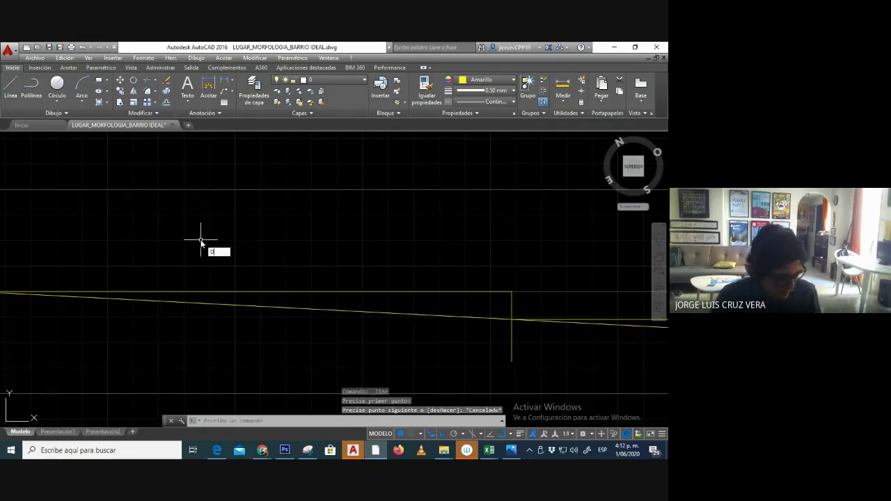
type("IST")
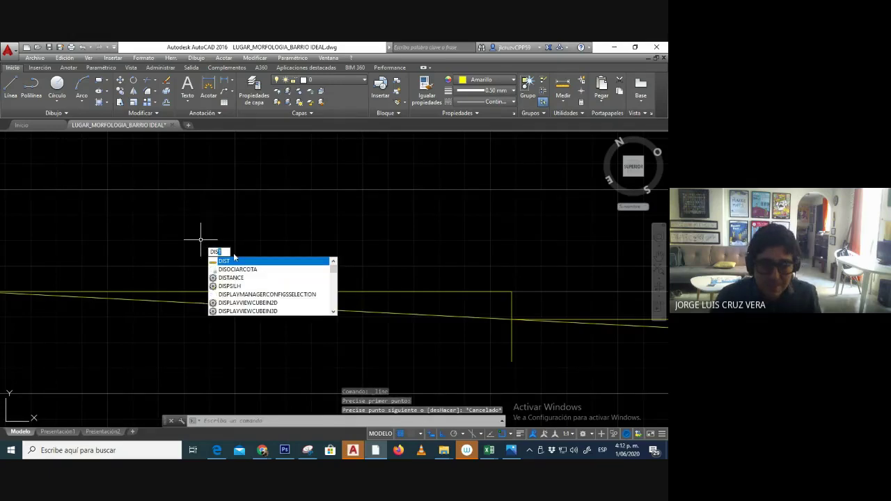
left_click(230, 261)
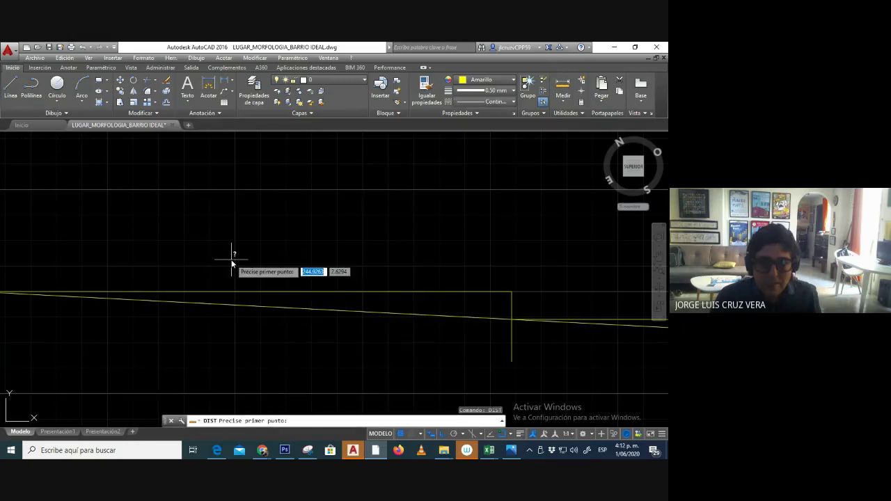
scroll(383, 239, "down", 2)
middle_click_drag(384, 239, 223, 253)
scroll(264, 254, "down", 2)
middle_click_drag(194, 301, 217, 301)
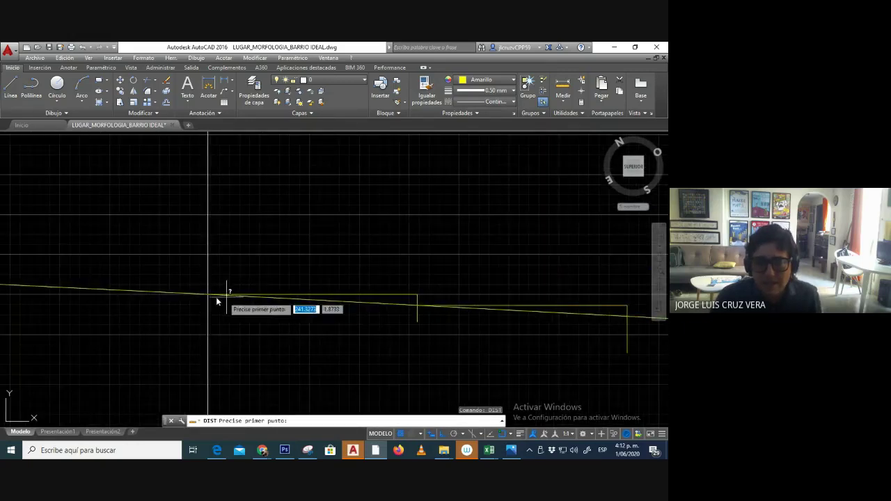
left_click(209, 295)
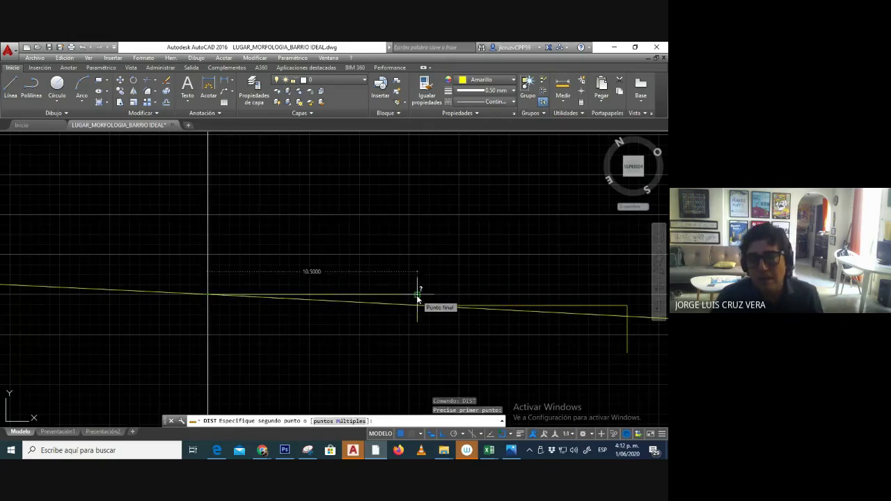
left_click(417, 300)
key("Escape")
Switch to the LISTA COMANDOS workbook in Excel and enter DIST in C39 with the description "Mide Distancias" in B39.
mouse_move(487, 451)
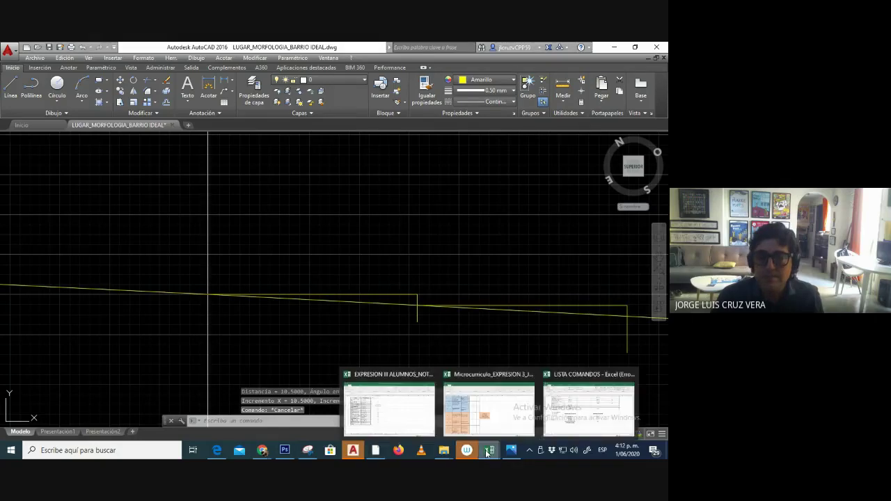
left_click(558, 421)
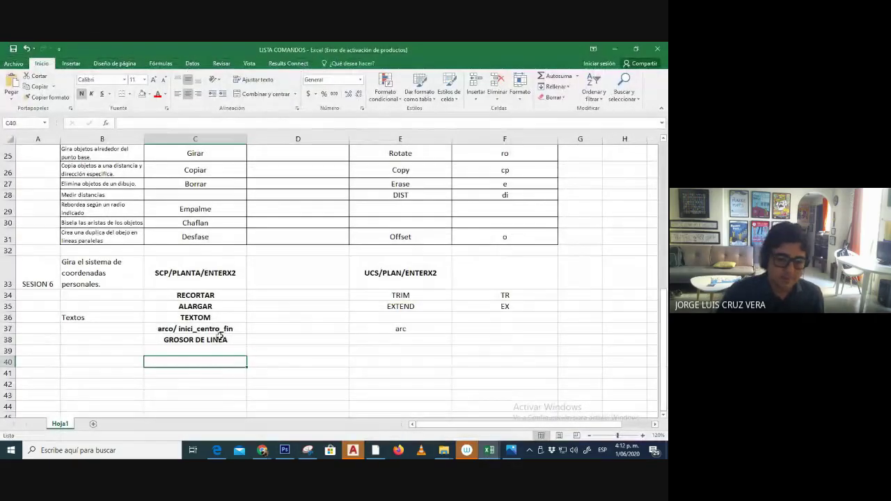
left_click(220, 348)
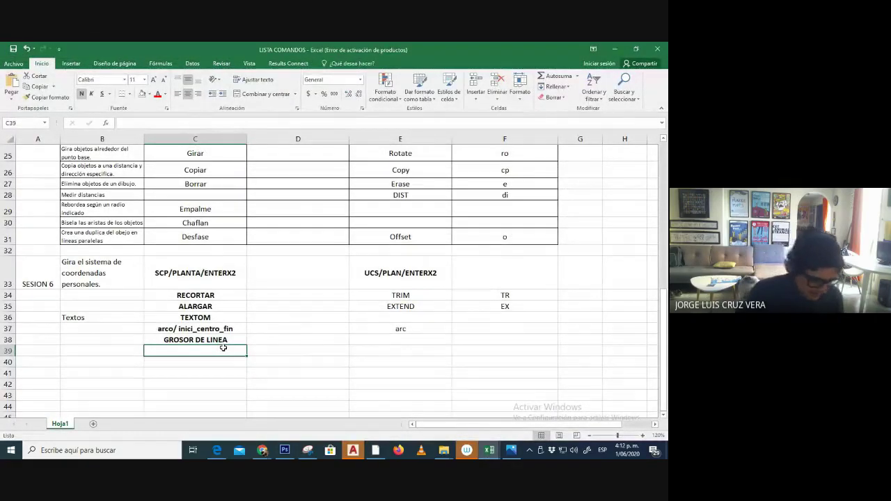
type("DIST")
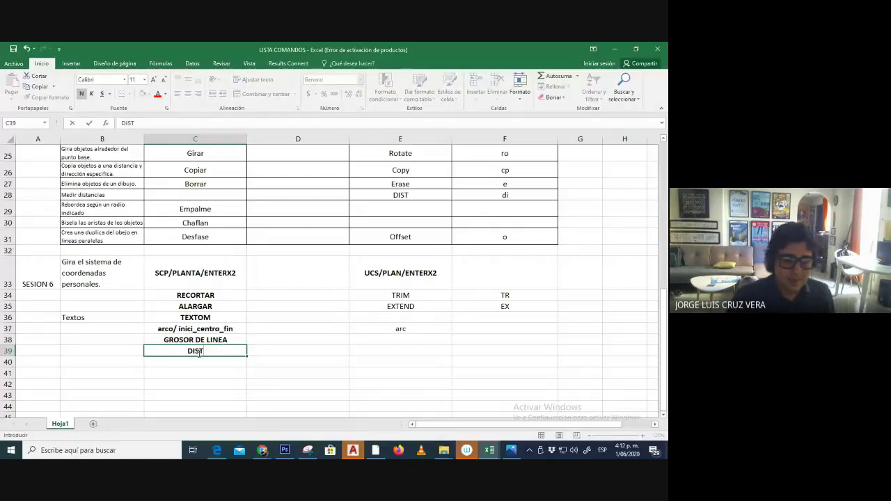
left_click(108, 356)
type("Mide Distancias")
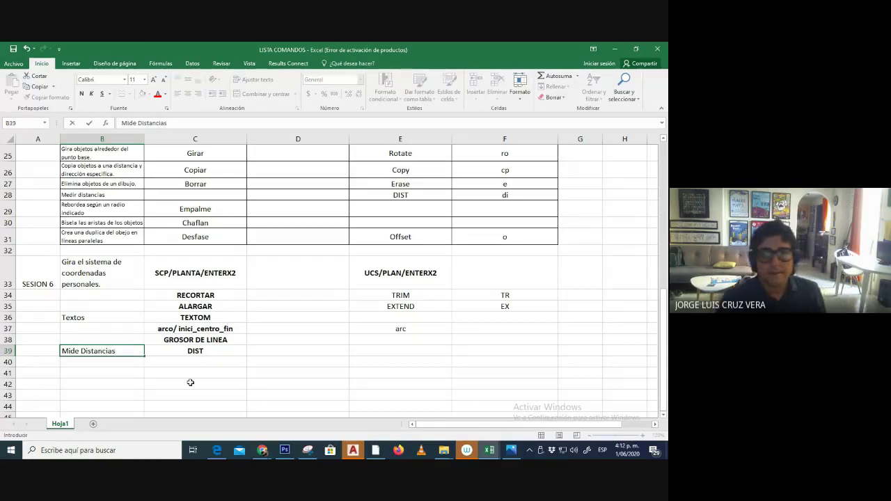
Copy DIST from C39 to E39, enter the shortcut "di" in F39, and save the workbook.
left_click(218, 353)
key("ctrl+c")
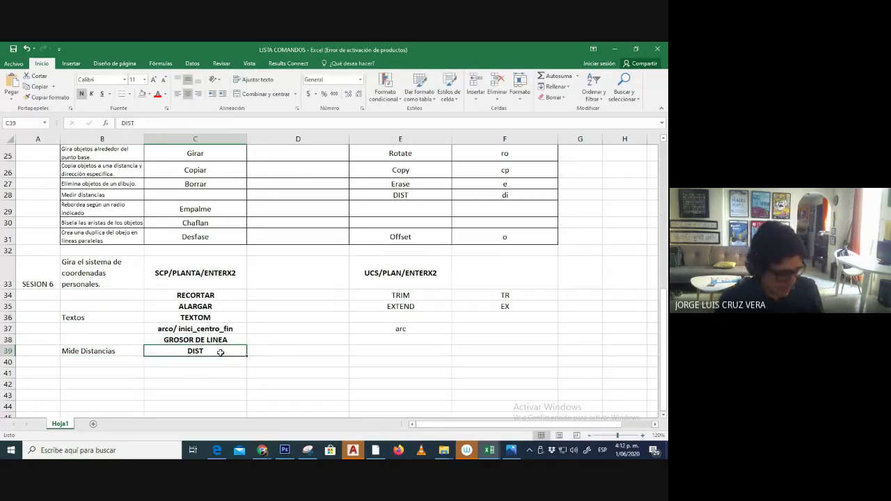
left_click(418, 348)
key("ctrl+v")
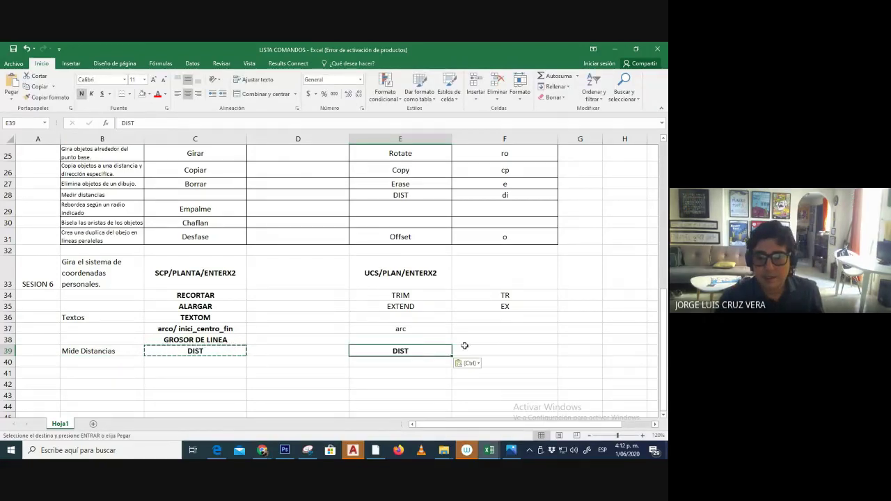
left_click(489, 352)
type("di")
left_click(499, 391)
left_click(13, 49)
Switch back to AutoCAD and examine the stepped platforms, the tree and the riverbank platform in the section.
left_click(377, 450)
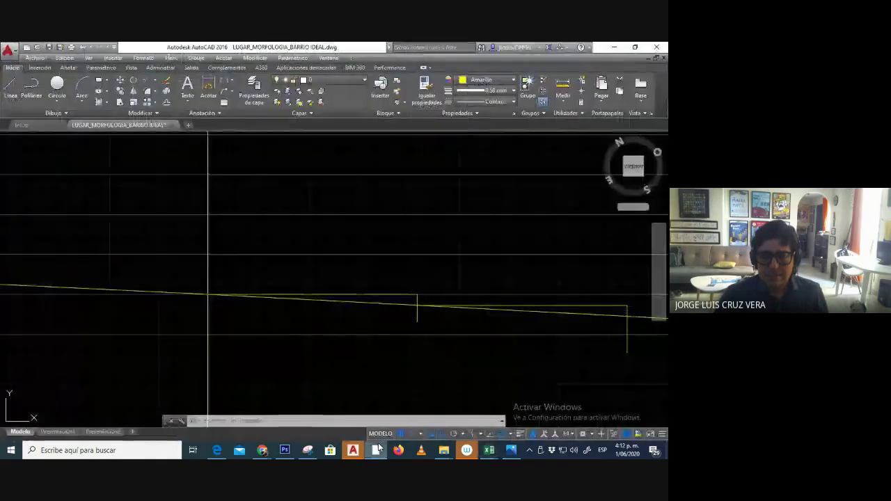
middle_click_drag(418, 313, 283, 307)
scroll(284, 307, "down", 2)
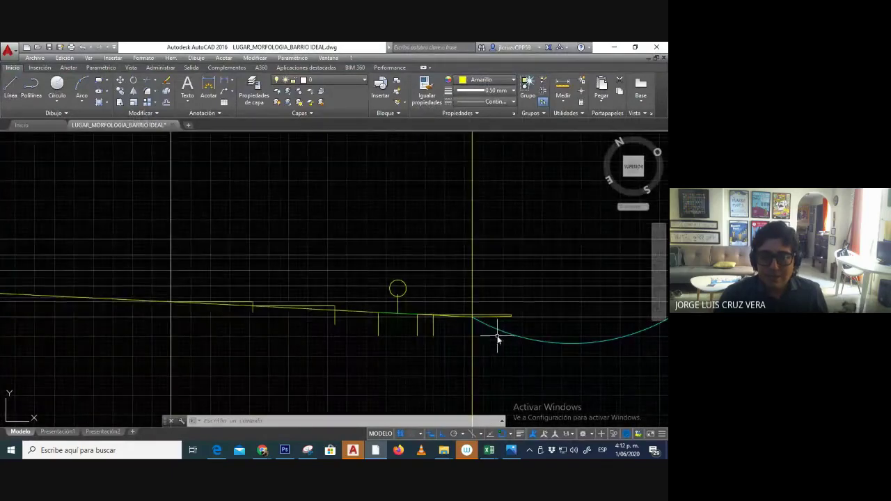
scroll(473, 320, "down", 2)
middle_click_drag(474, 320, 450, 330)
scroll(437, 324, "up", 2)
scroll(501, 328, "up", 4)
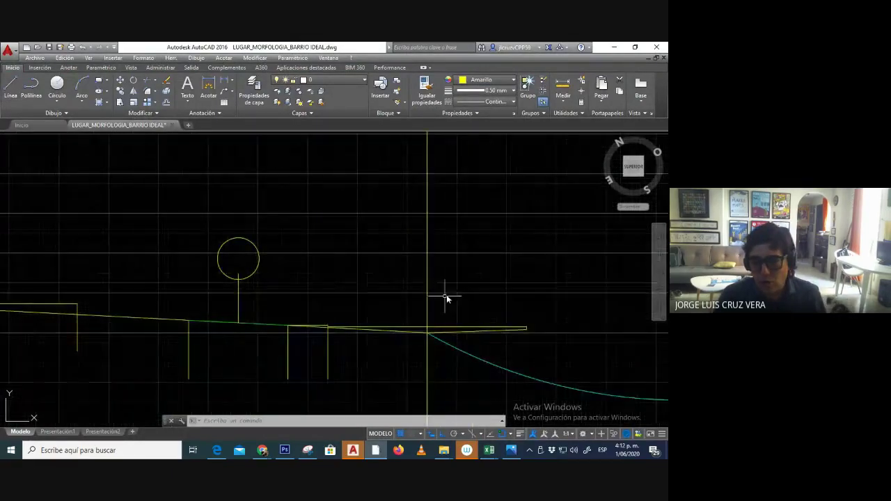
middle_click_drag(467, 309, 531, 306)
scroll(498, 305, "down", 2)
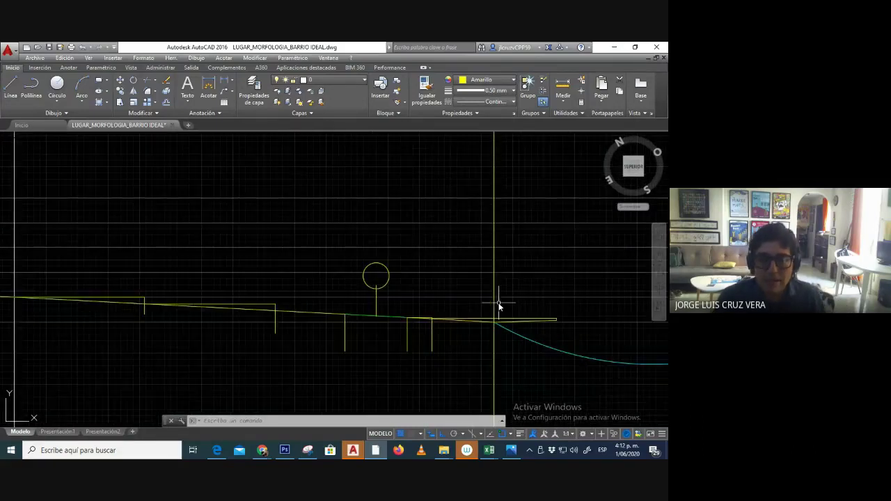
Draw a line 3 units along the upper platform from the long vertical line, continuing vertically down below the terrain.
middle_click_drag(251, 287, 303, 288)
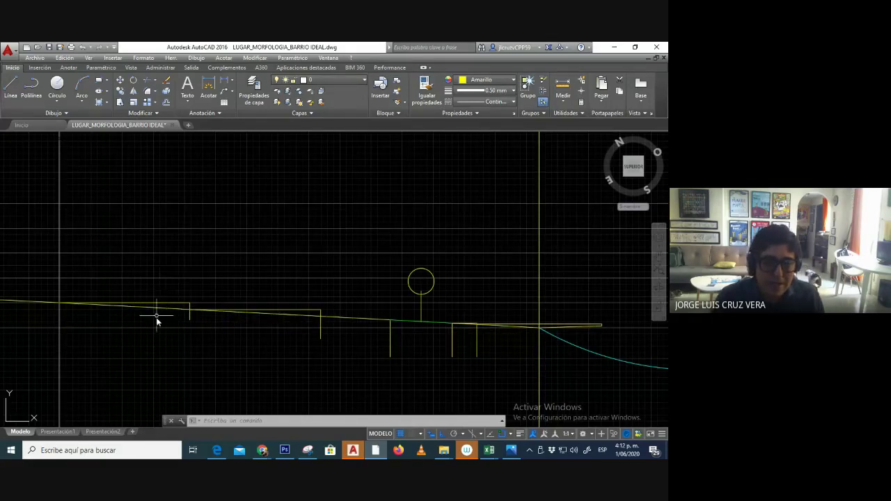
scroll(193, 302, "up", 2)
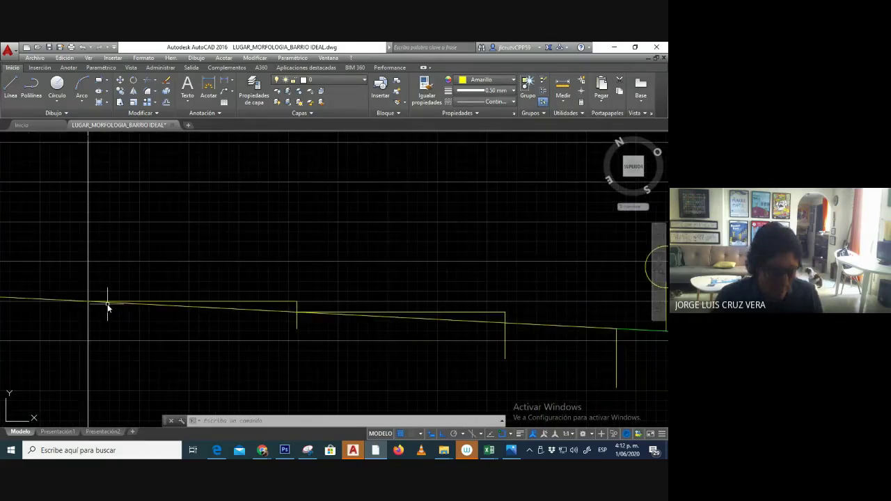
key("l")
key("Return")
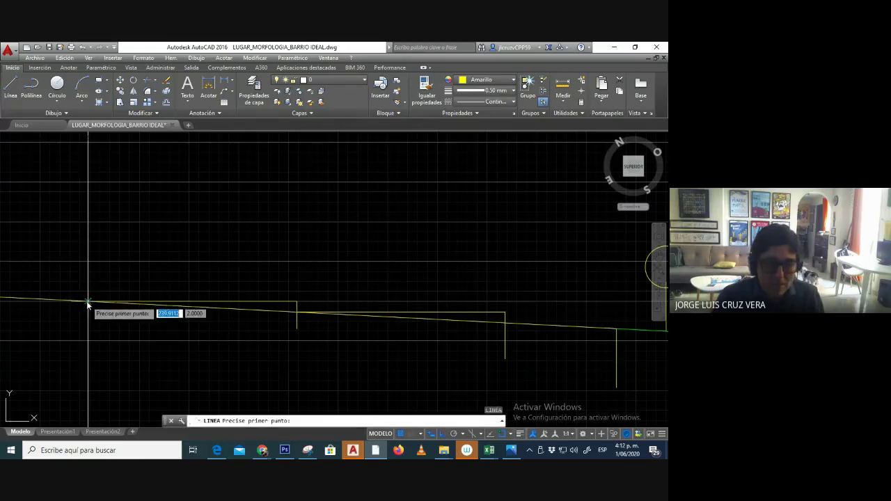
left_click(87, 303)
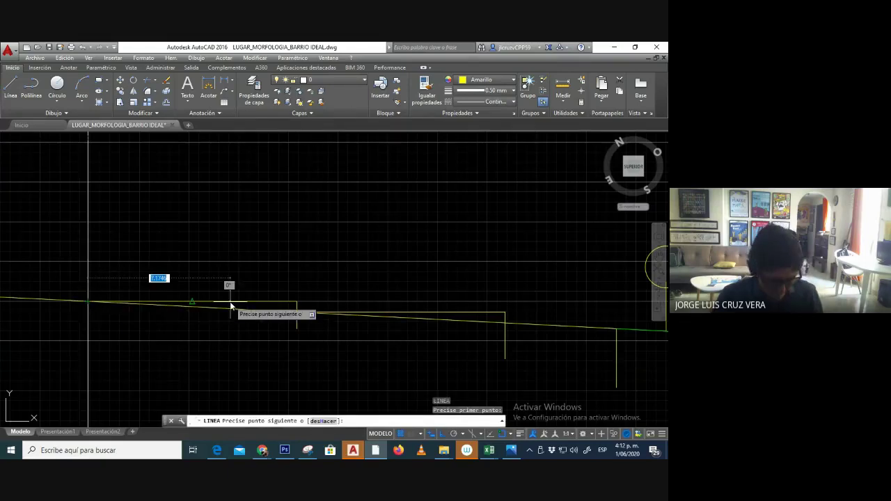
type("3")
key("Return")
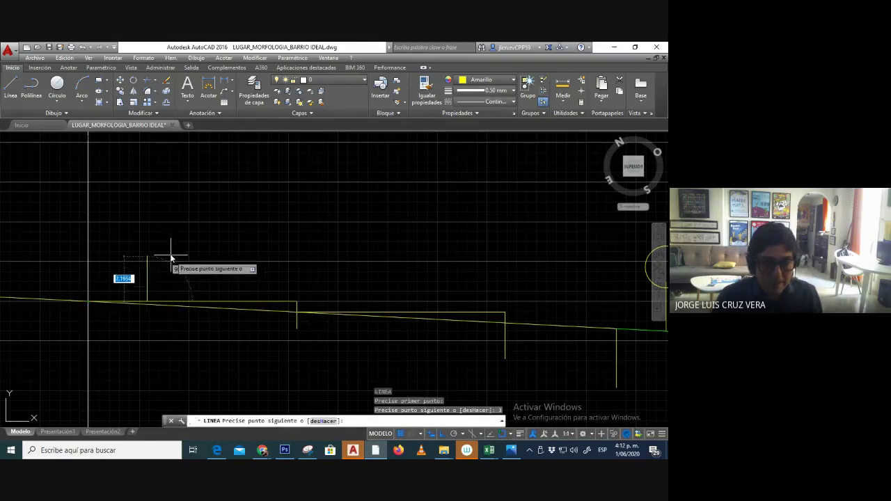
left_click(161, 364)
key("Escape")
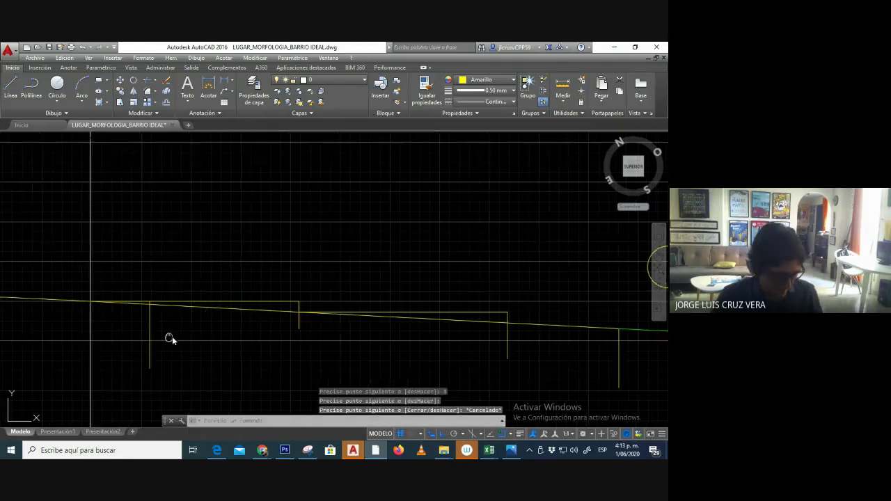
Offset the new vertical line by 3 units twice toward the upper platform's stepped end.
middle_click_drag(167, 340, 181, 346)
left_click(165, 101)
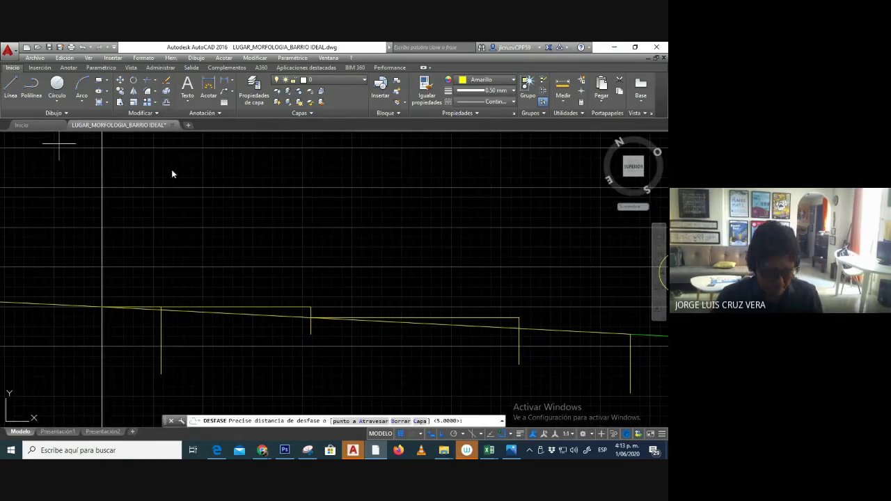
type("3")
key("Return")
left_click(162, 325)
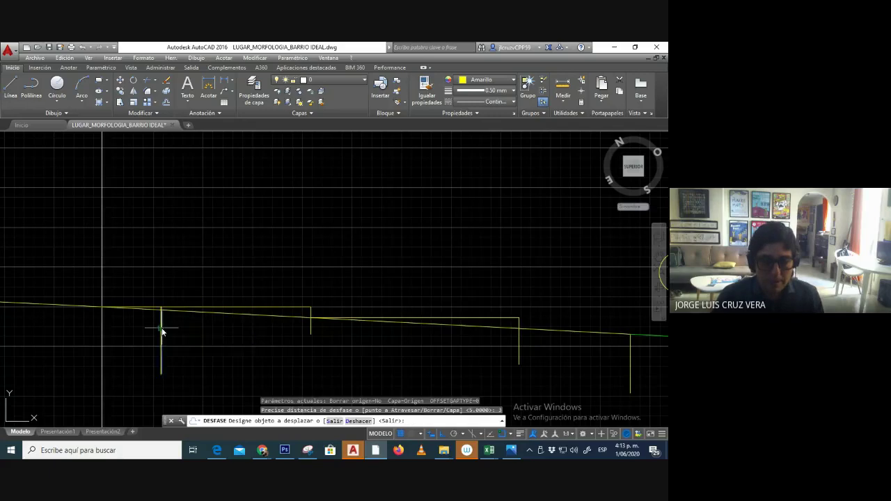
left_click(187, 328)
left_click(230, 331)
left_click(240, 334)
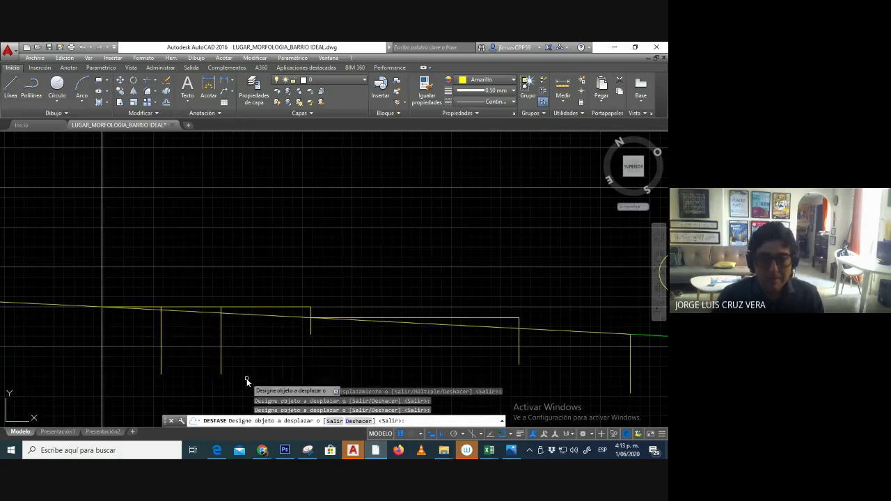
left_click(222, 326)
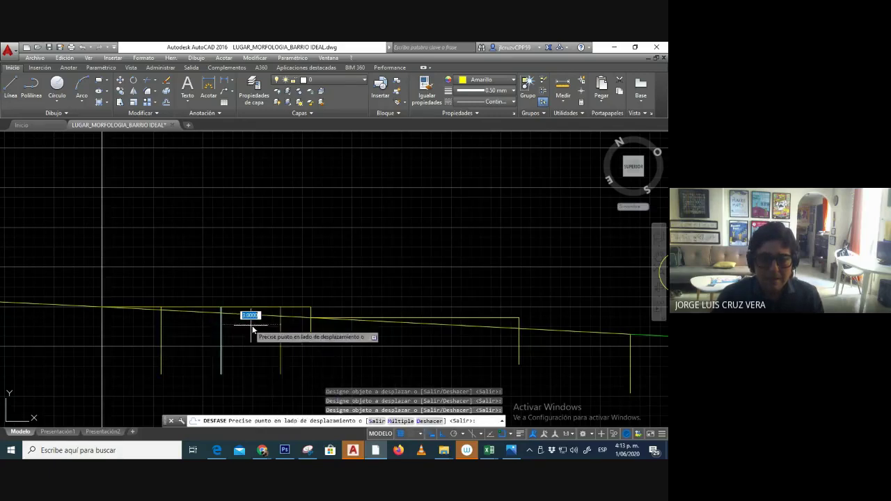
left_click(251, 325)
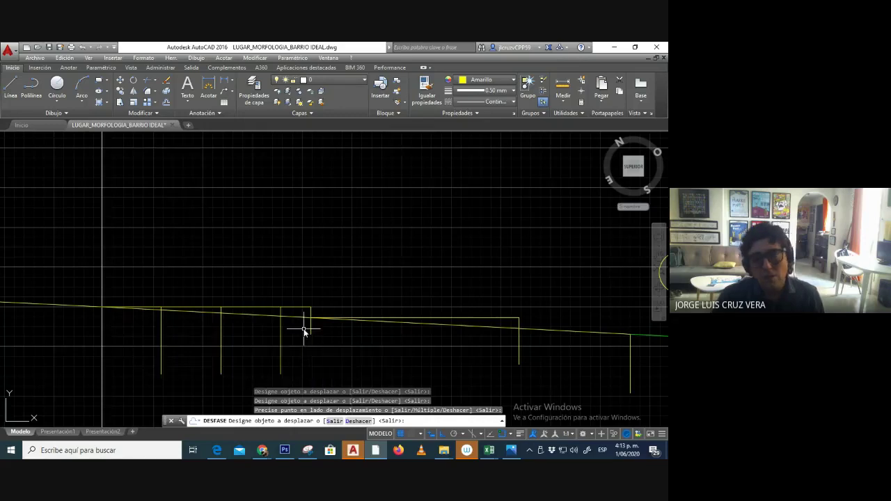
key("Escape")
key("Escape")
Examine the upper platform's step, the lower platform, and the extent of the sloped terrain line beneath them.
scroll(312, 306, "up", 2)
middle_click_drag(312, 306, 420, 288)
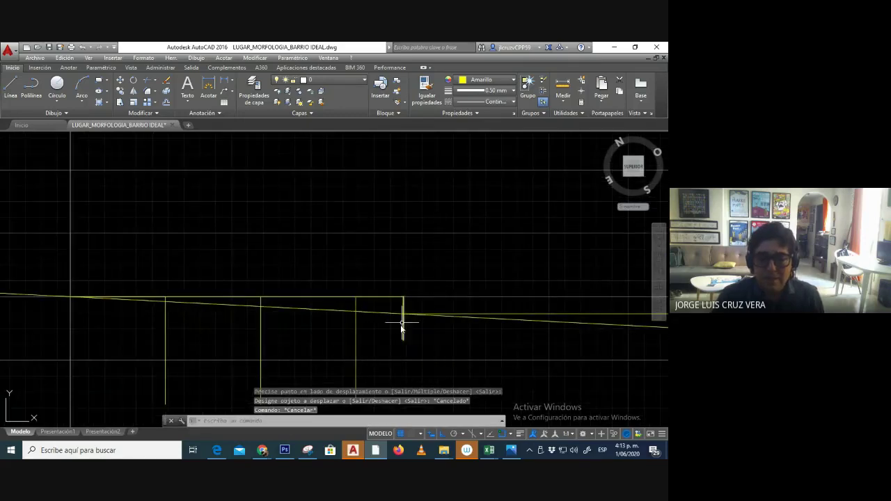
scroll(388, 360, "down", 2)
middle_click_drag(388, 360, 311, 352)
scroll(326, 329, "up", 2)
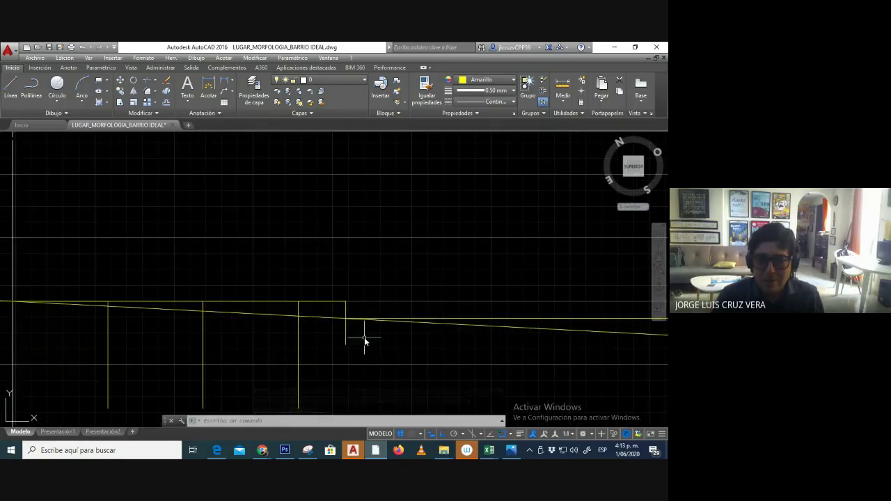
middle_click_drag(364, 342, 233, 339)
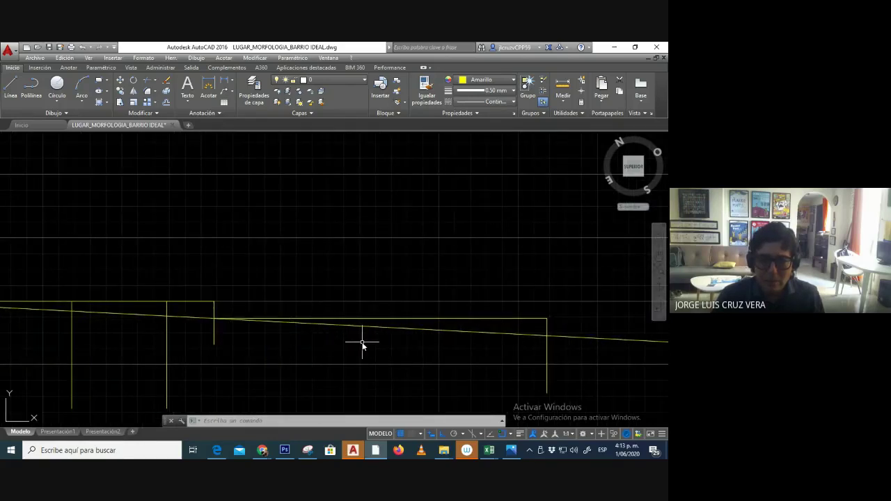
middle_click_drag(362, 344, 344, 352)
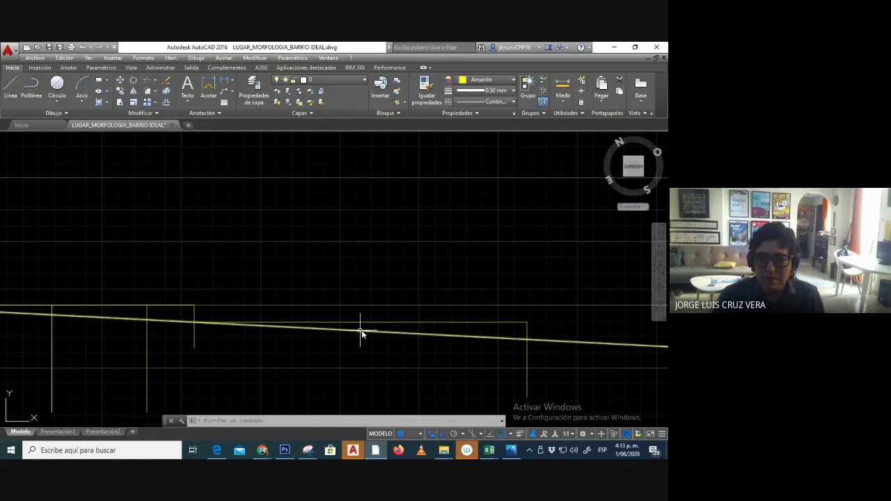
left_click(281, 337)
scroll(281, 340, "down", 2)
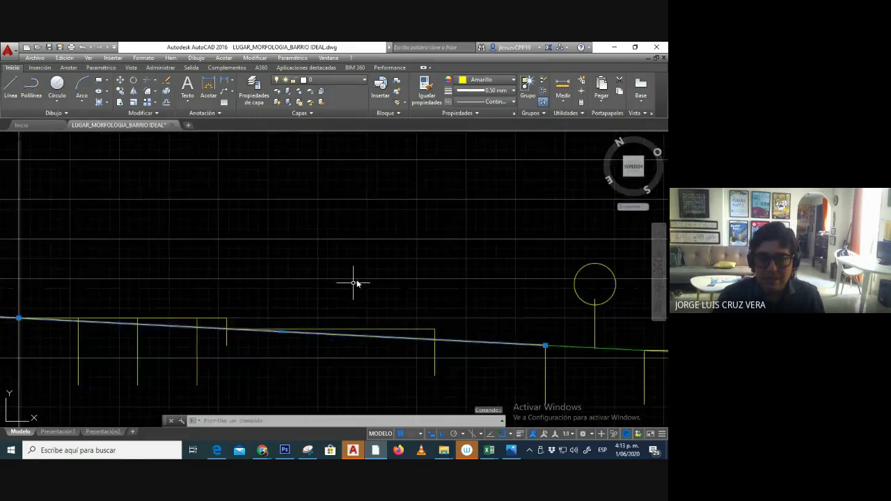
key("Escape")
key("Escape")
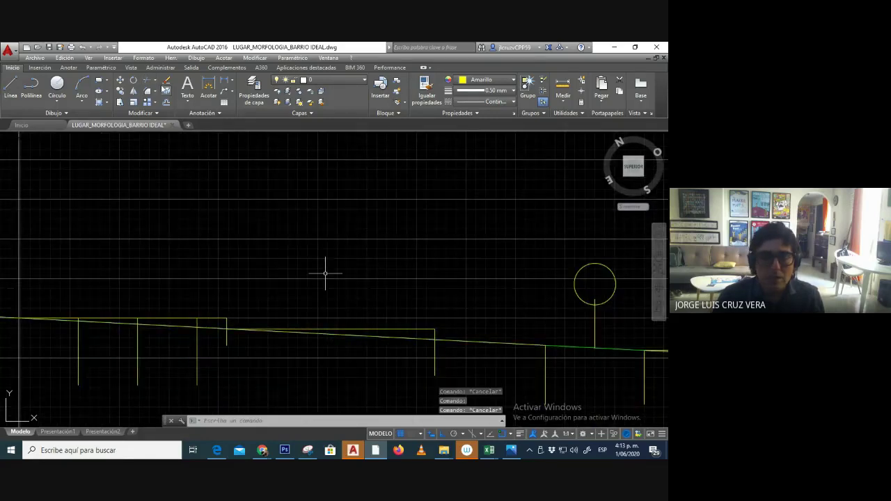
left_click(234, 82)
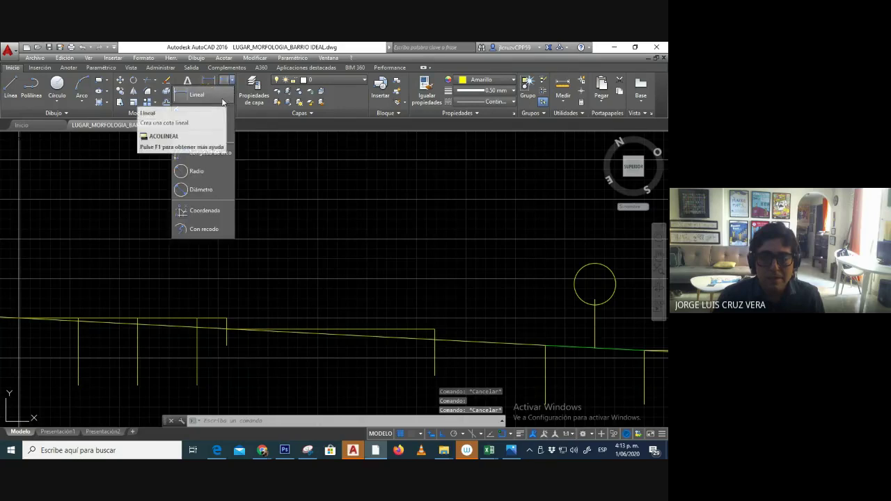
left_click(205, 93)
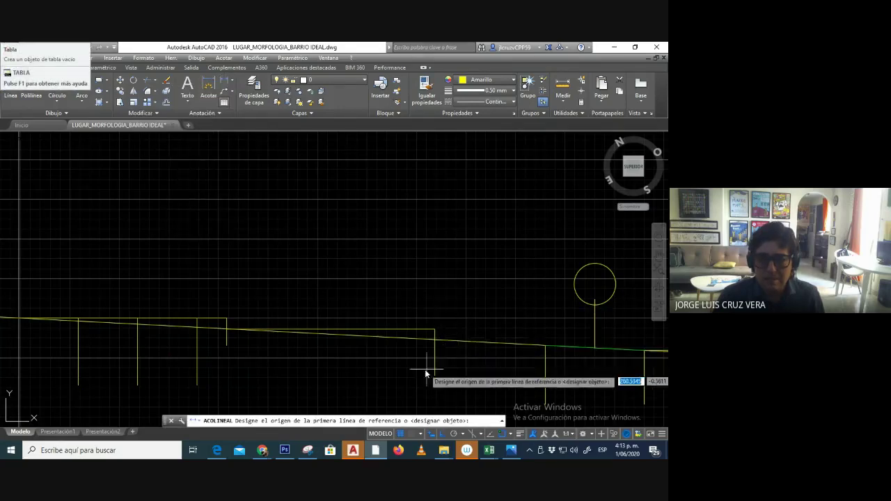
key("Escape")
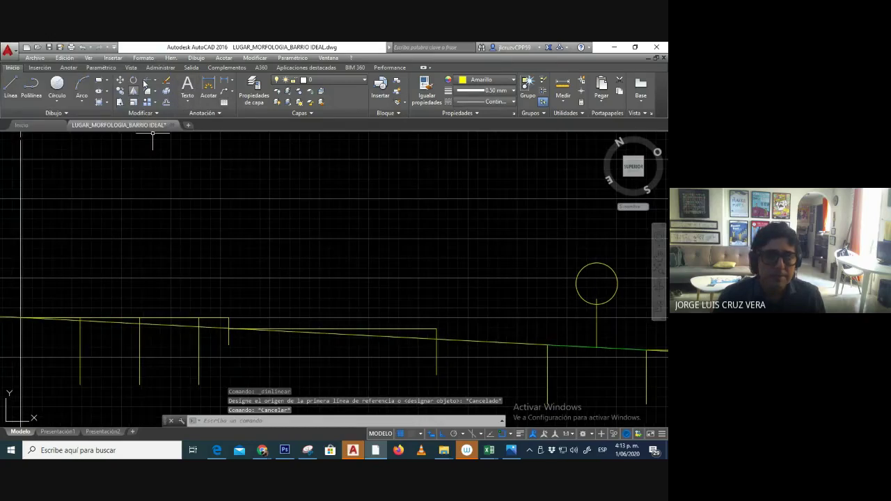
Trim away the sloped terrain segment beneath the lower platform, using the platform step lines as cutting edges.
left_click(156, 81)
left_click(143, 94)
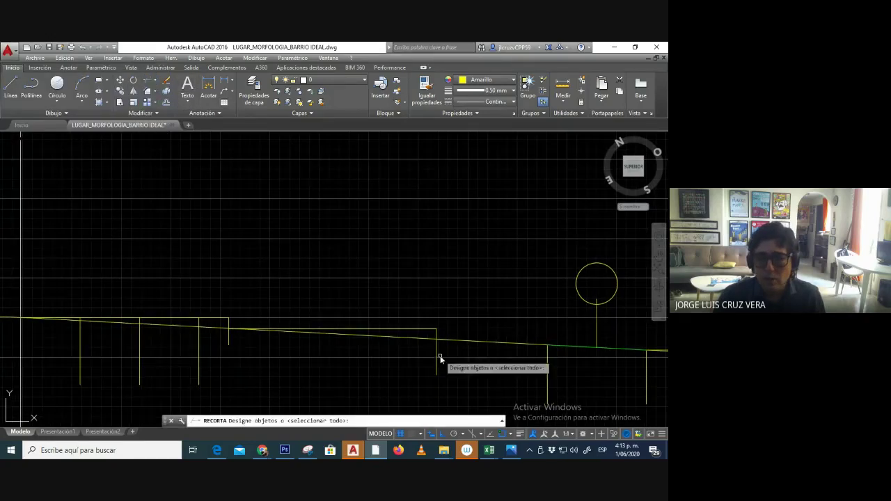
left_click(462, 378)
left_click(203, 308)
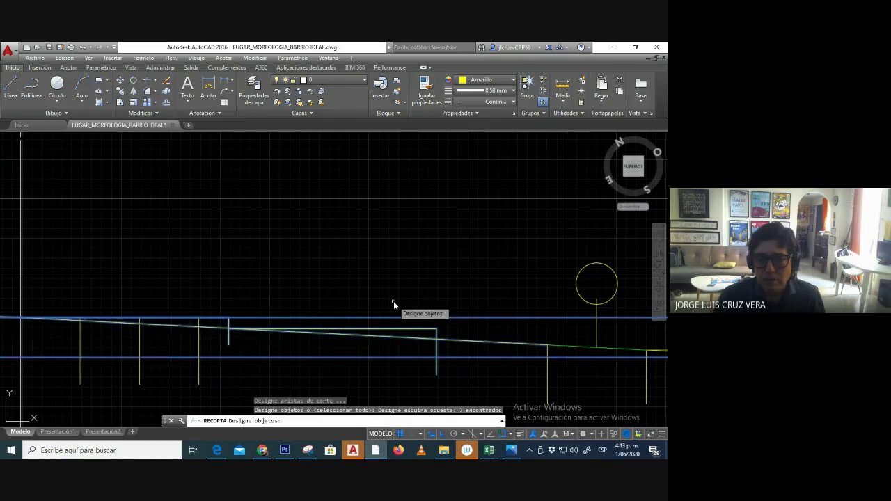
key("Return")
left_click(396, 338)
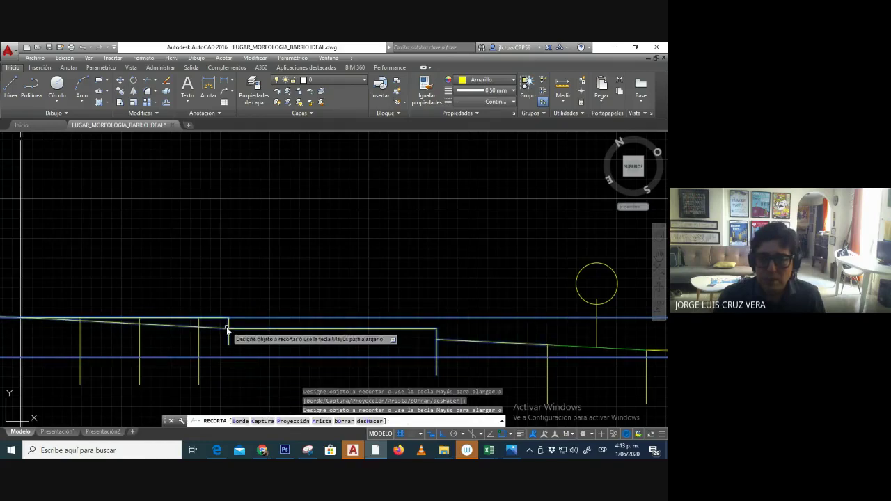
key("Escape")
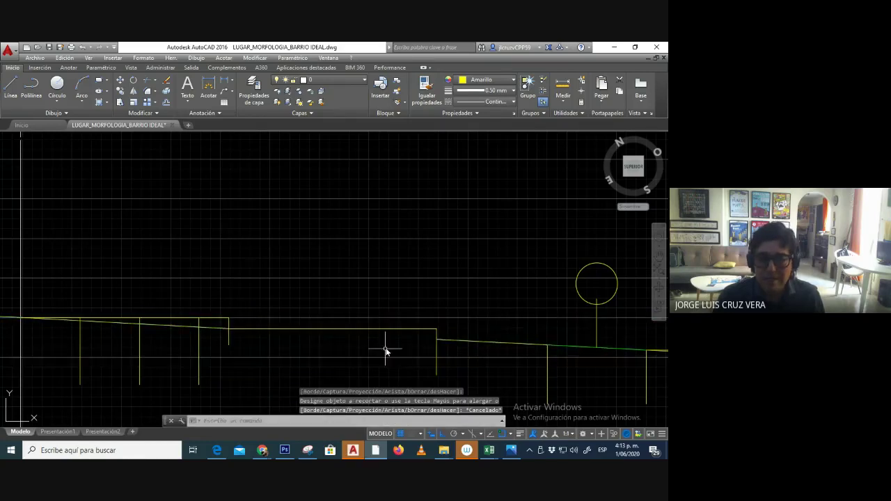
scroll(283, 355, "down", 2)
mouse_move(283, 354)
middle_mouse_down()
mouse_move(410, 352)
mouse_move(344, 338)
mouse_move(451, 325)
middle_mouse_up()
middle_click_drag(220, 312, 338, 337)
scroll(251, 311, "up", 2)
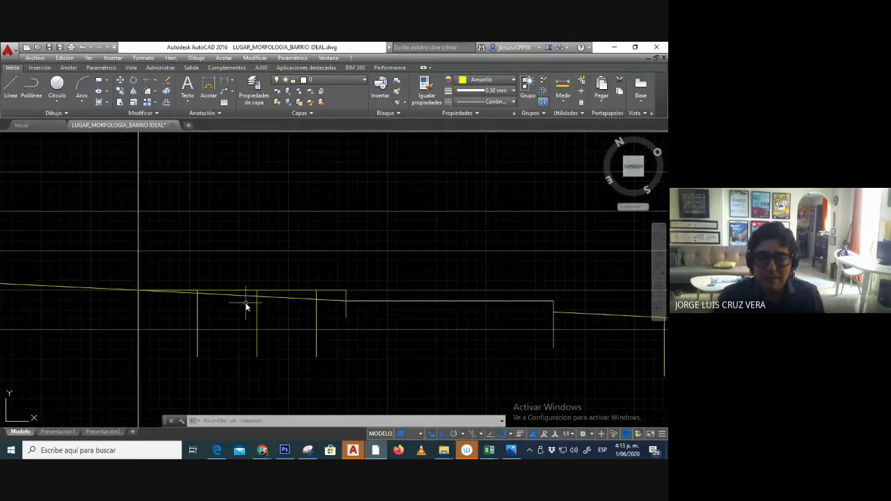